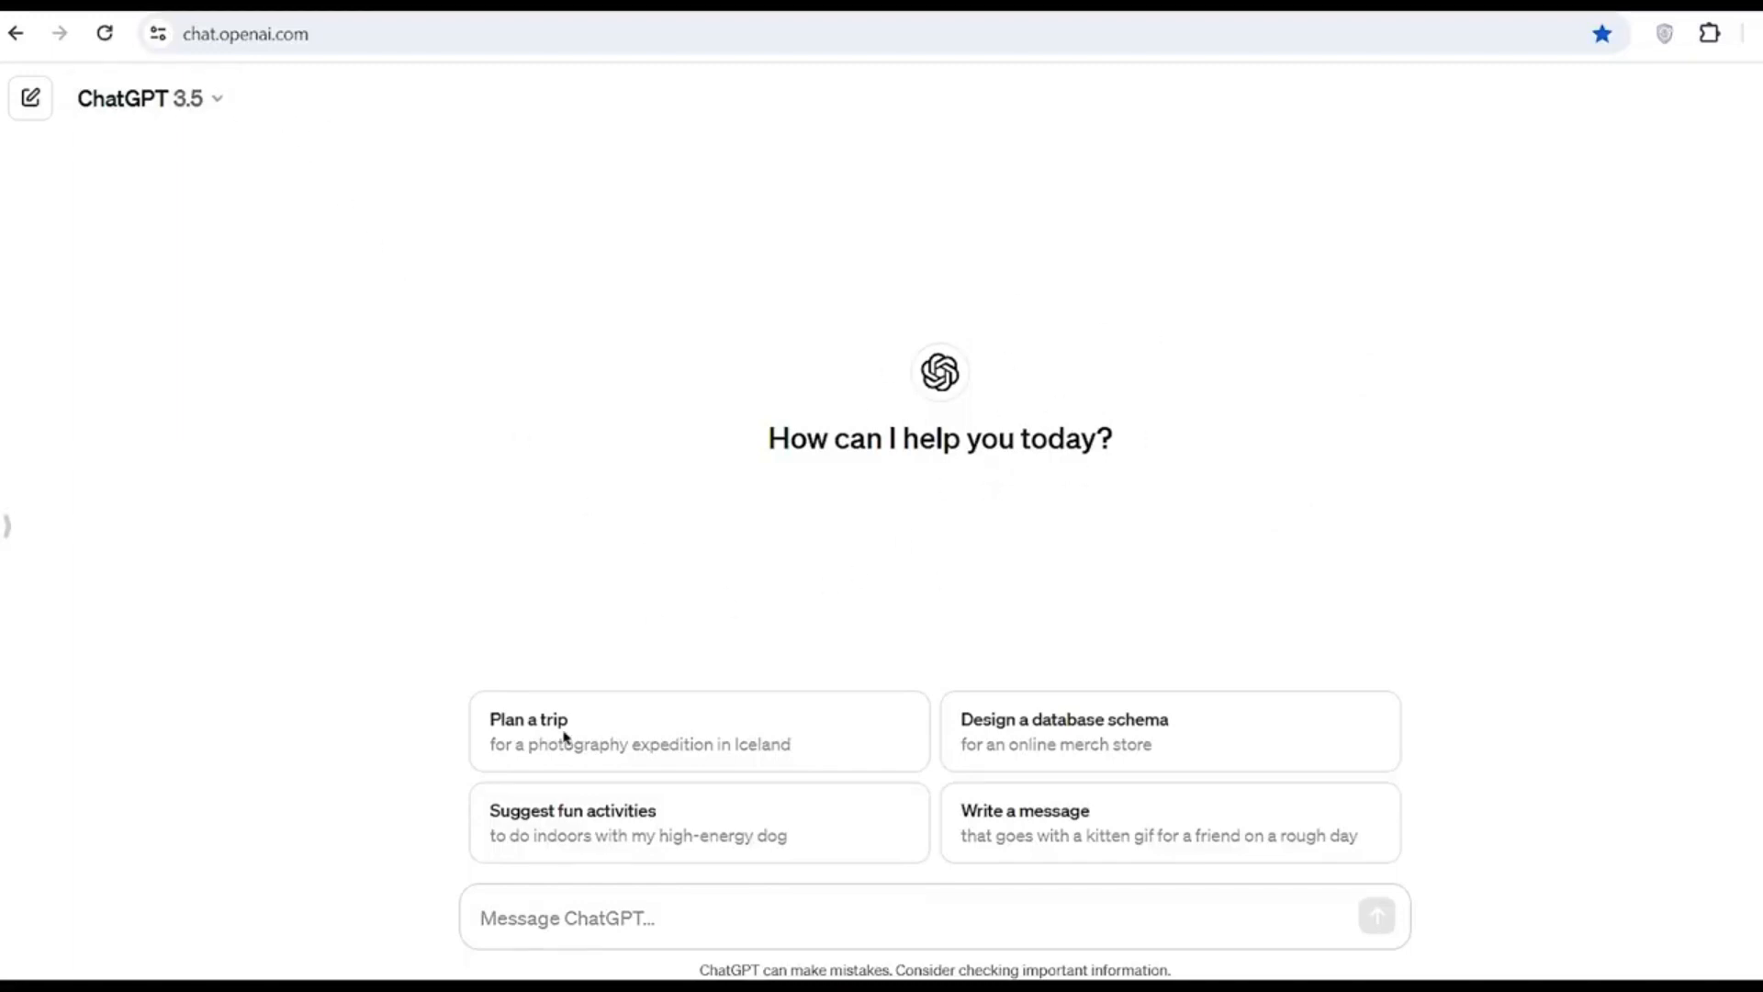
Draft the prompt "give me 20 simple video ideas for a (niche) educational faceless channel" without sending it
{"action": "type", "text": "give me 20 simple video ideas for a (niche) educational faceless channel"}
{"action": "left_click_drag", "start_coordinate": [480, 919], "coordinate": [753, 922]}
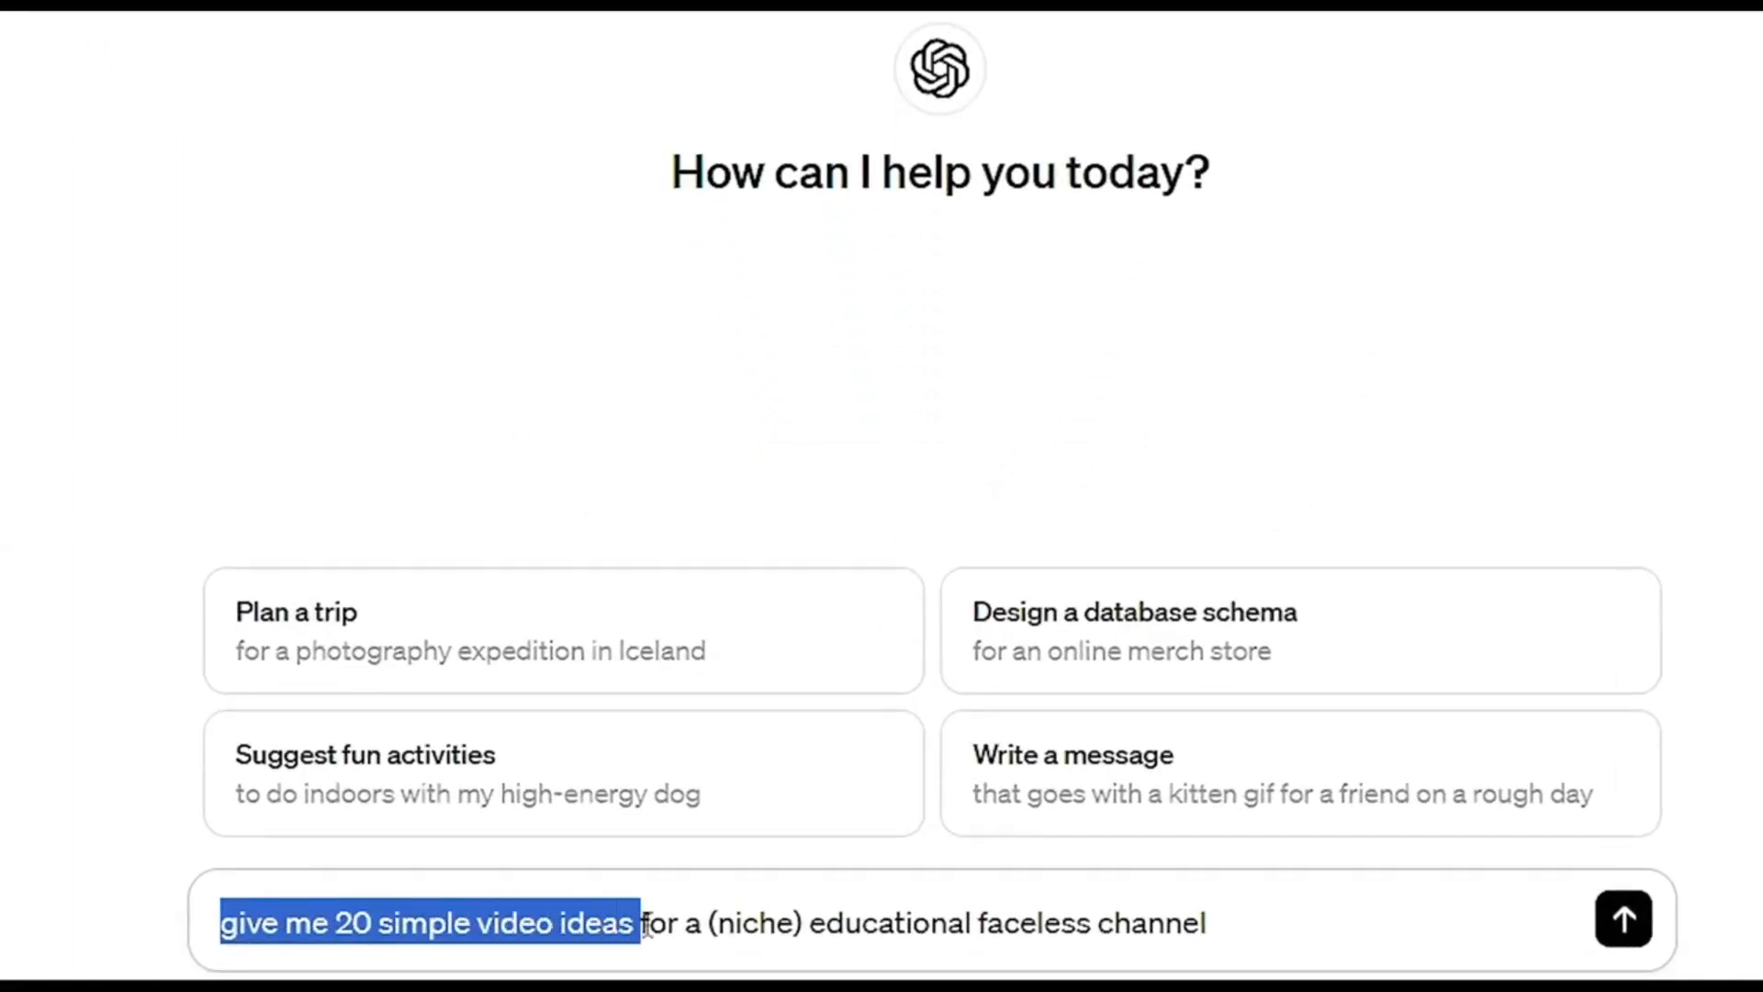
{"action": "left_click_drag", "start_coordinate": [645, 928], "coordinate": [686, 925]}
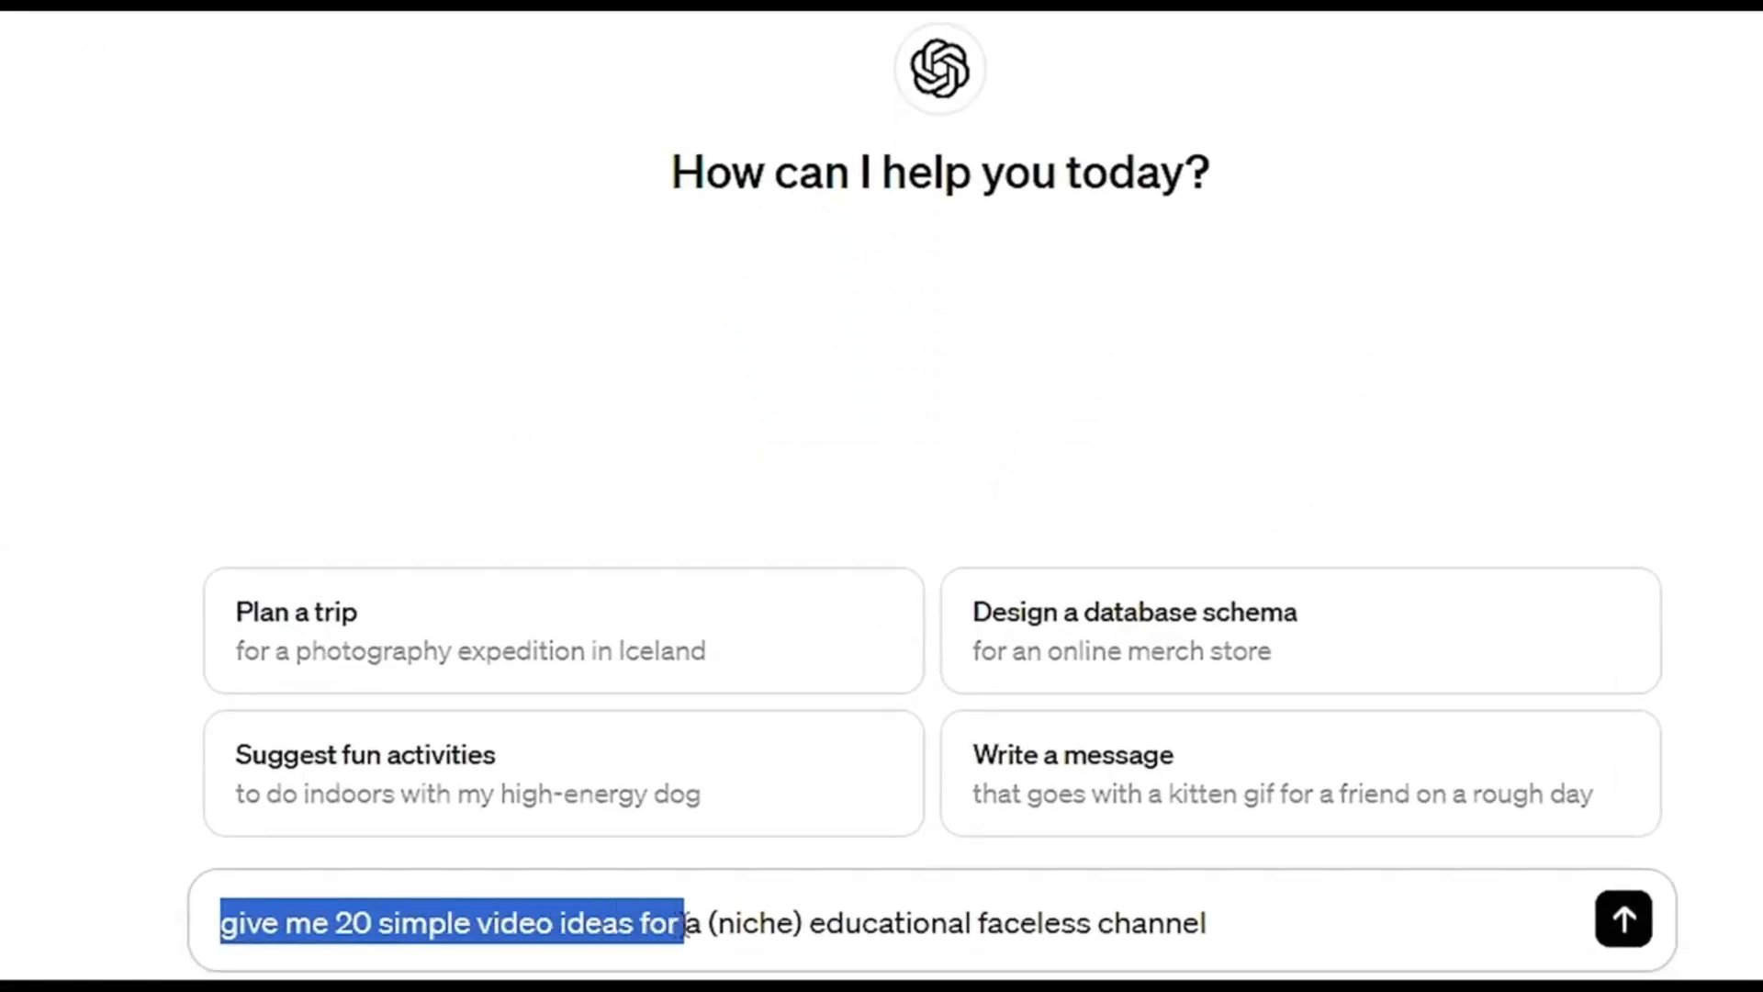
{"action": "left_click_drag", "start_coordinate": [803, 926], "coordinate": [706, 913]}
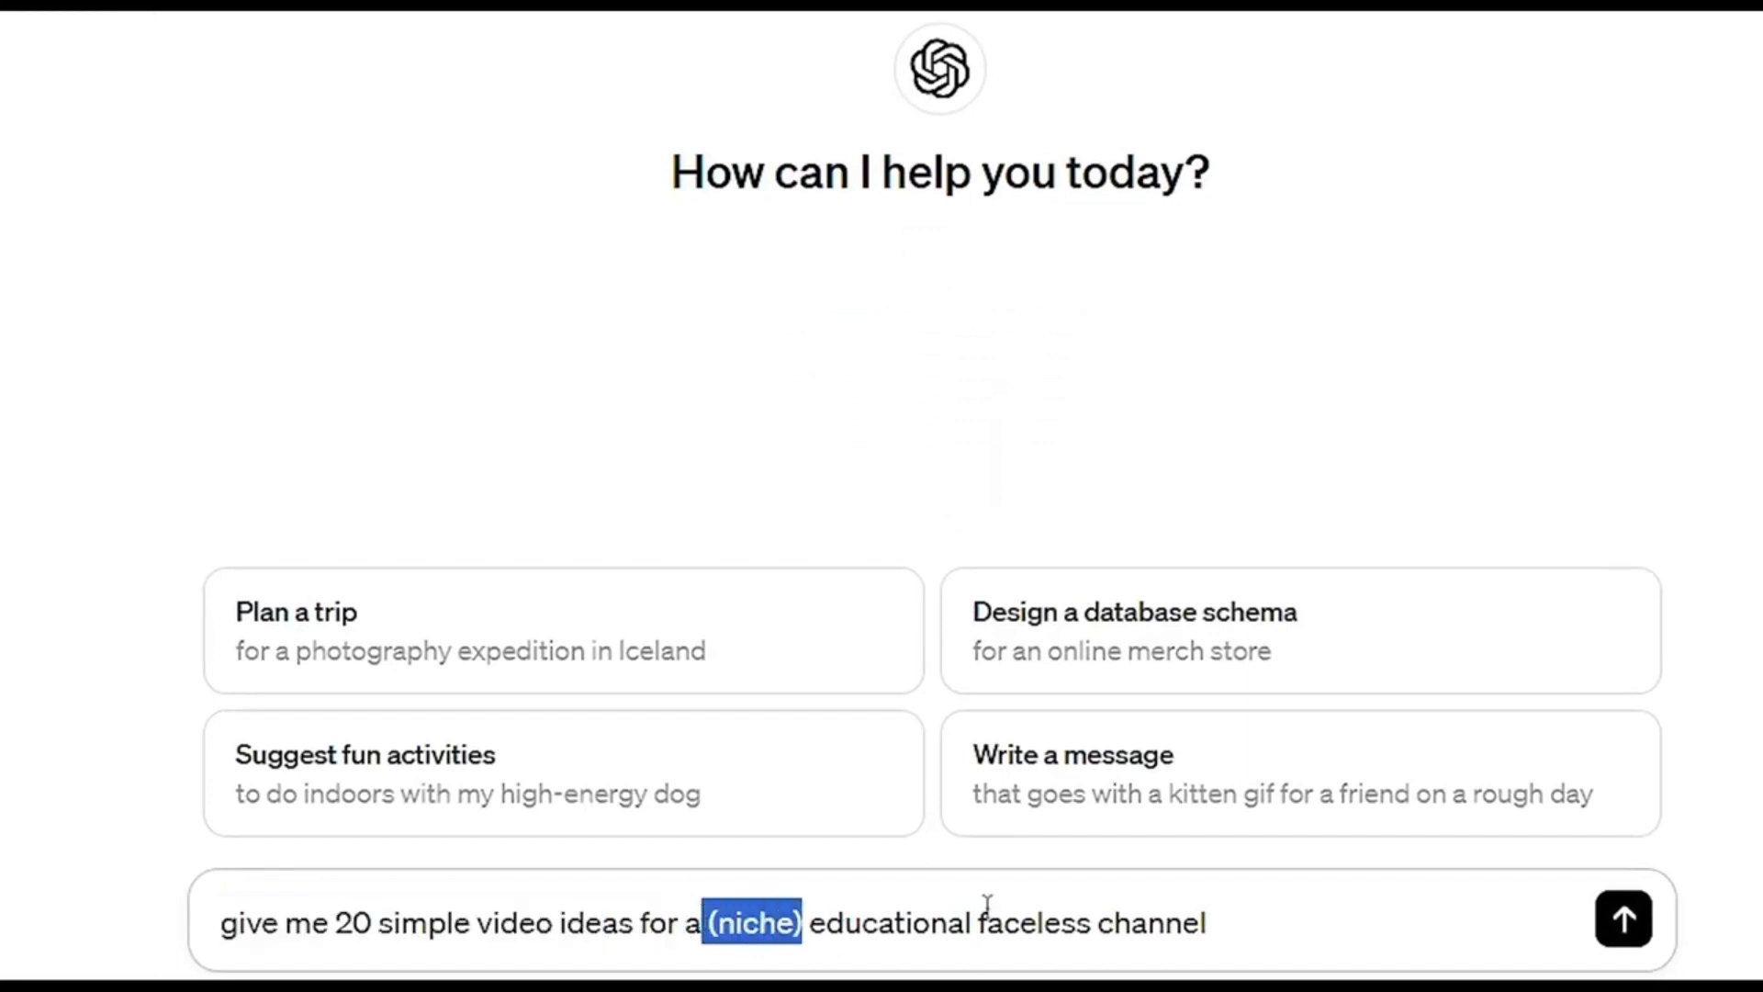
{"action": "left_click_drag", "start_coordinate": [811, 925], "coordinate": [1222, 935]}
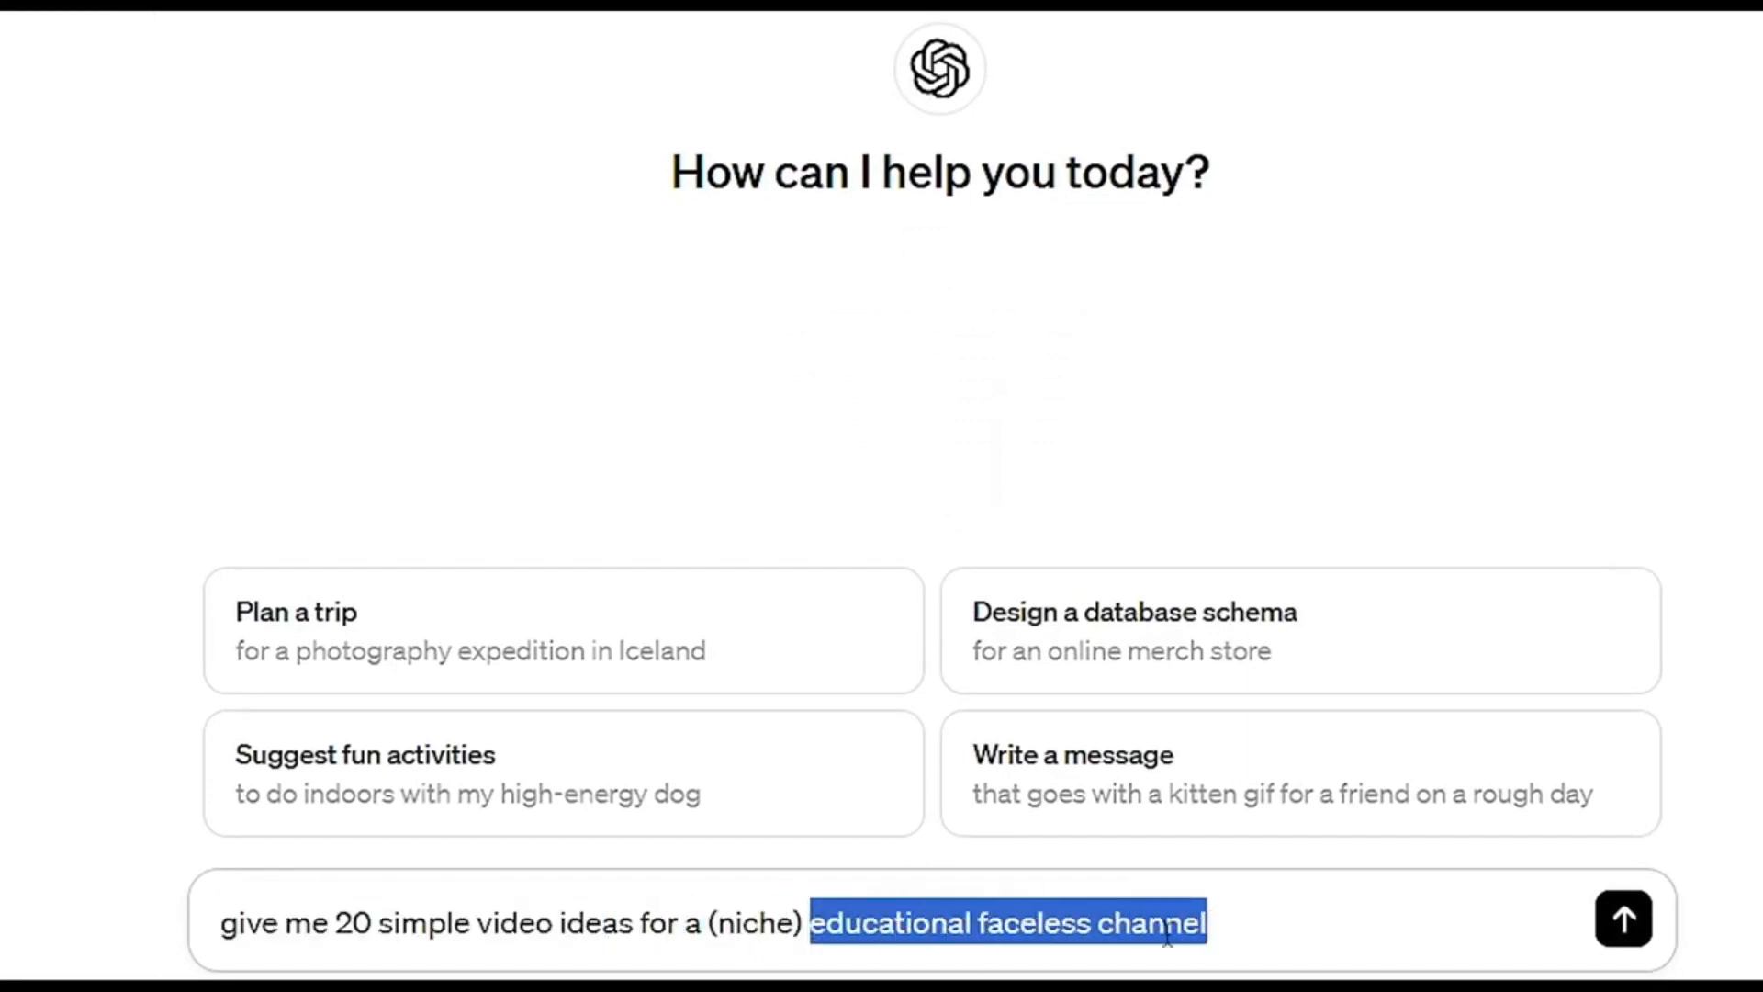
{"action": "left_click", "coordinate": [1214, 929]}
{"action": "left_click_drag", "start_coordinate": [801, 918], "coordinate": [686, 921]}
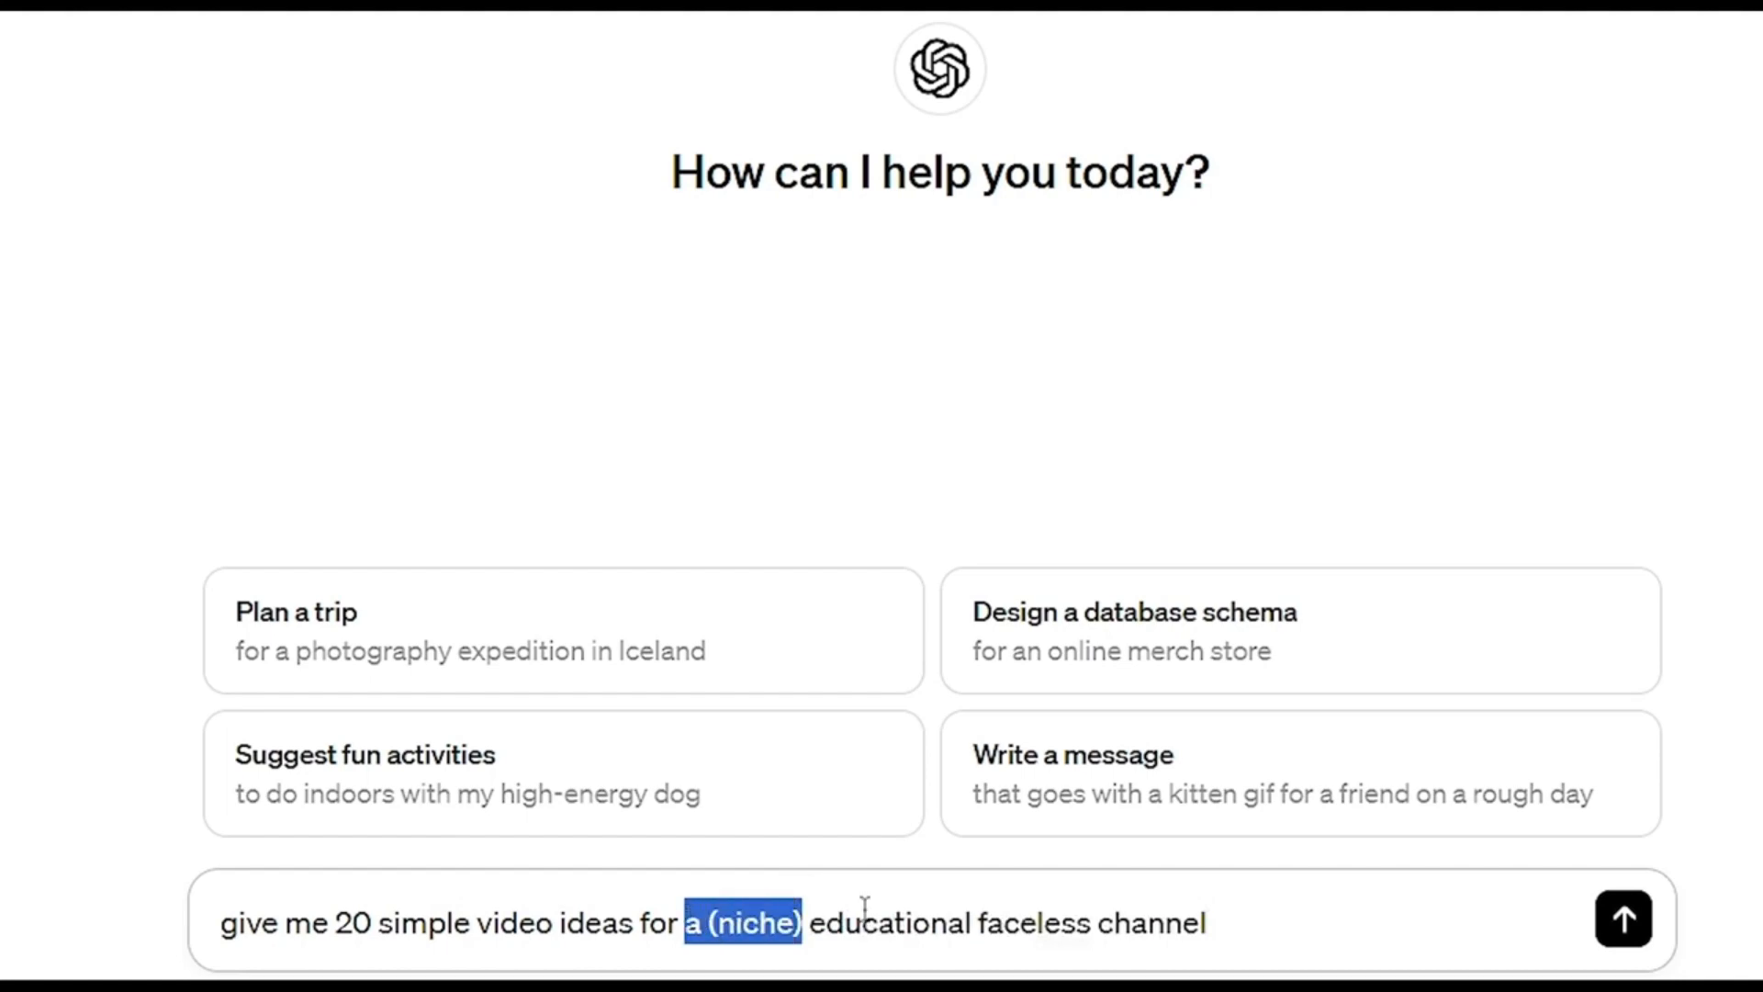
Replace the "(niche)" placeholder in the prompt with "kids" and send it
{"action": "left_click", "coordinate": [806, 921]}
{"action": "left_click_drag", "start_coordinate": [801, 921], "coordinate": [709, 921]}
{"action": "key", "text": "BackSpace"}
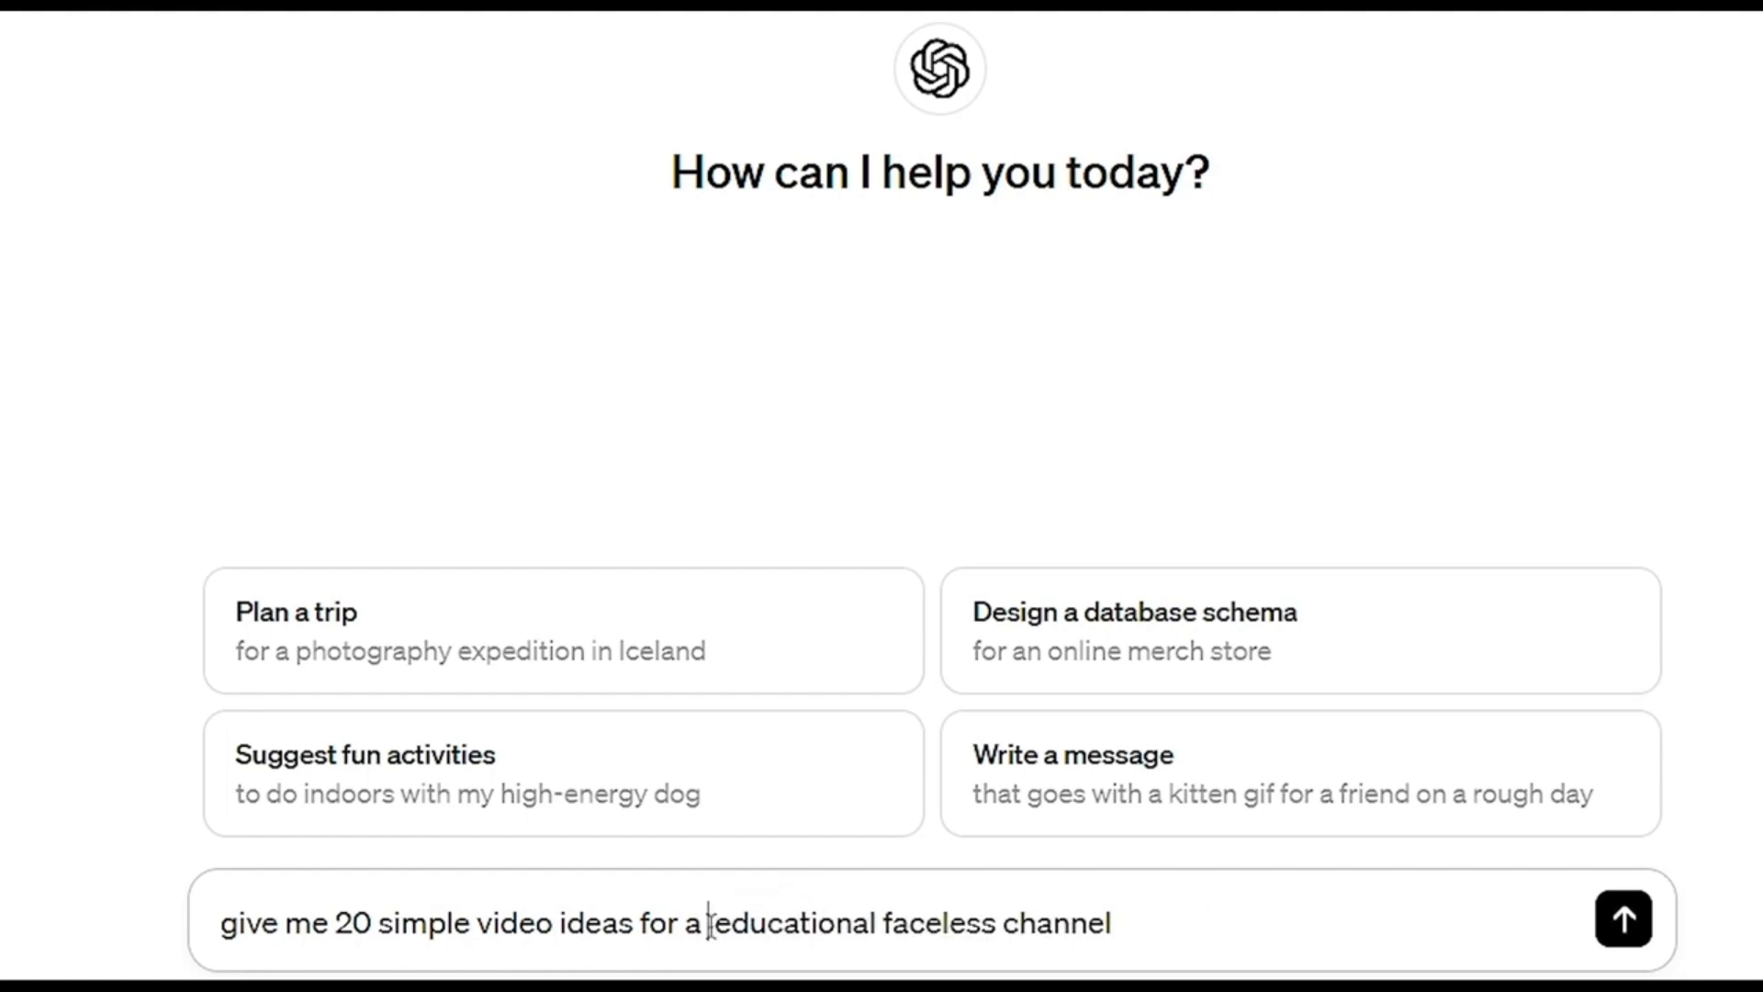
{"action": "type", "text": "kids"}
{"action": "double_click", "coordinate": [770, 923]}
{"action": "left_click", "coordinate": [1221, 930]}
{"action": "key", "text": "Return"}
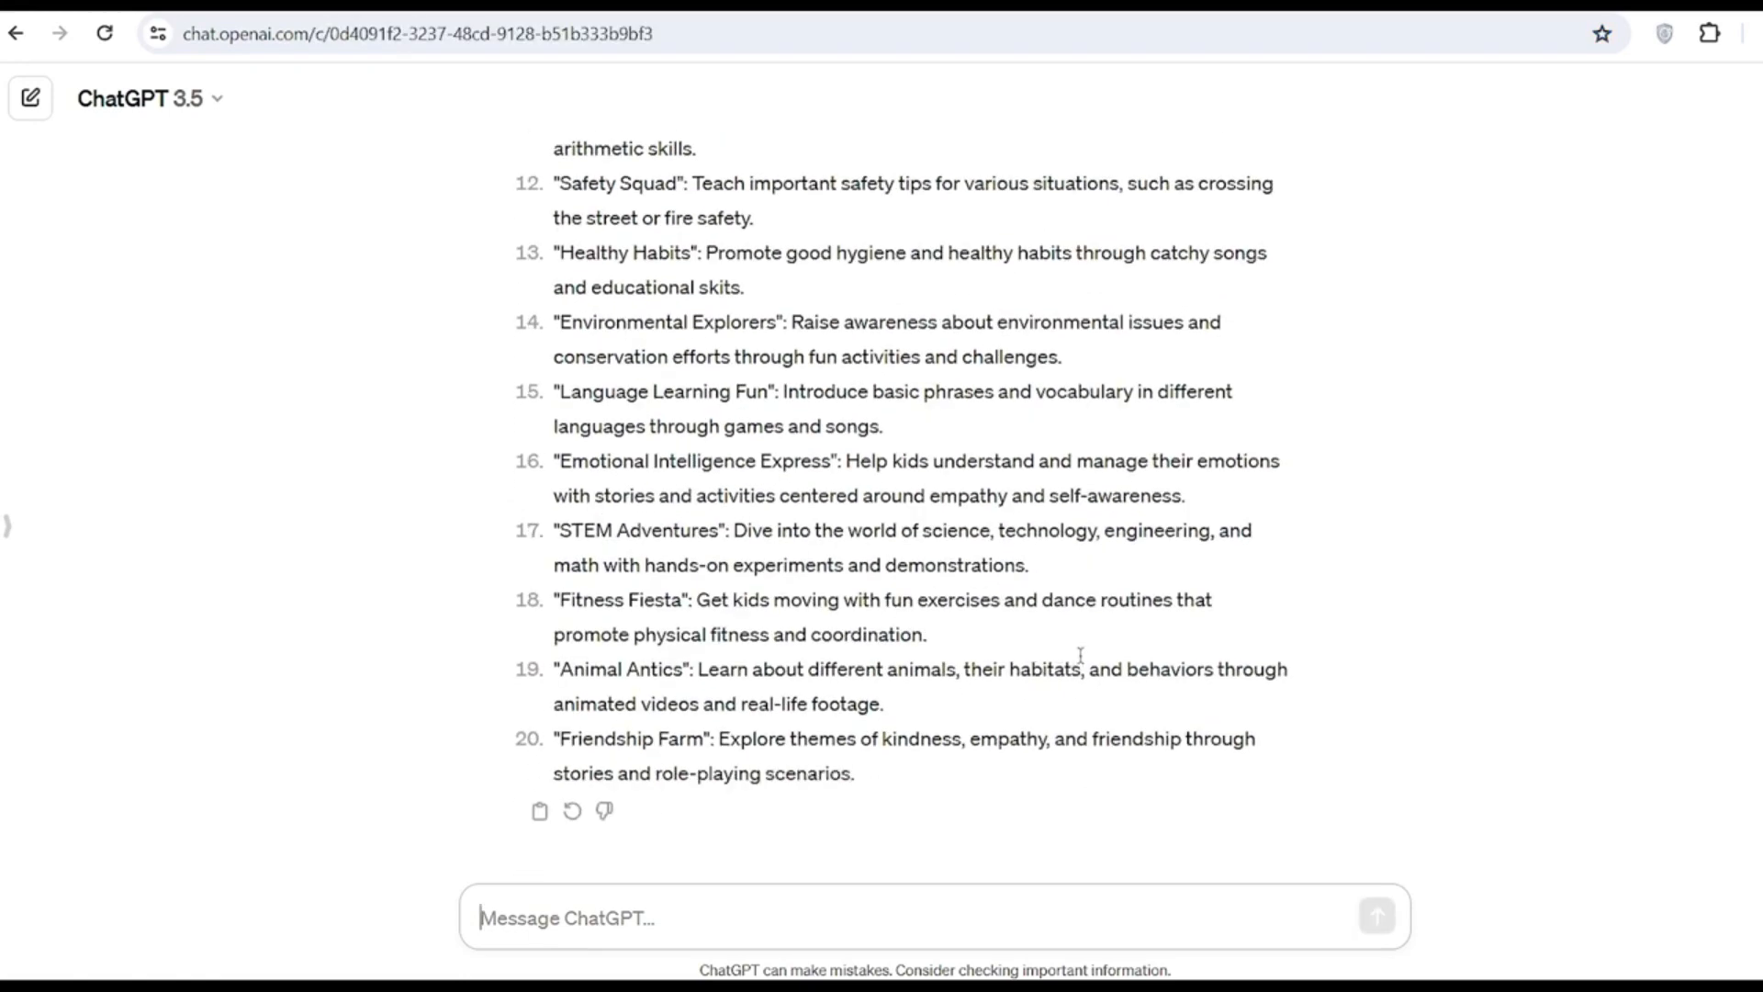
Review the video ideas and draft a short educational Youtube script prompt with placeholders for the title, content and target audience
{"action": "scroll", "coordinate": [1004, 610], "scroll_direction": "up", "scroll_amount": 3}
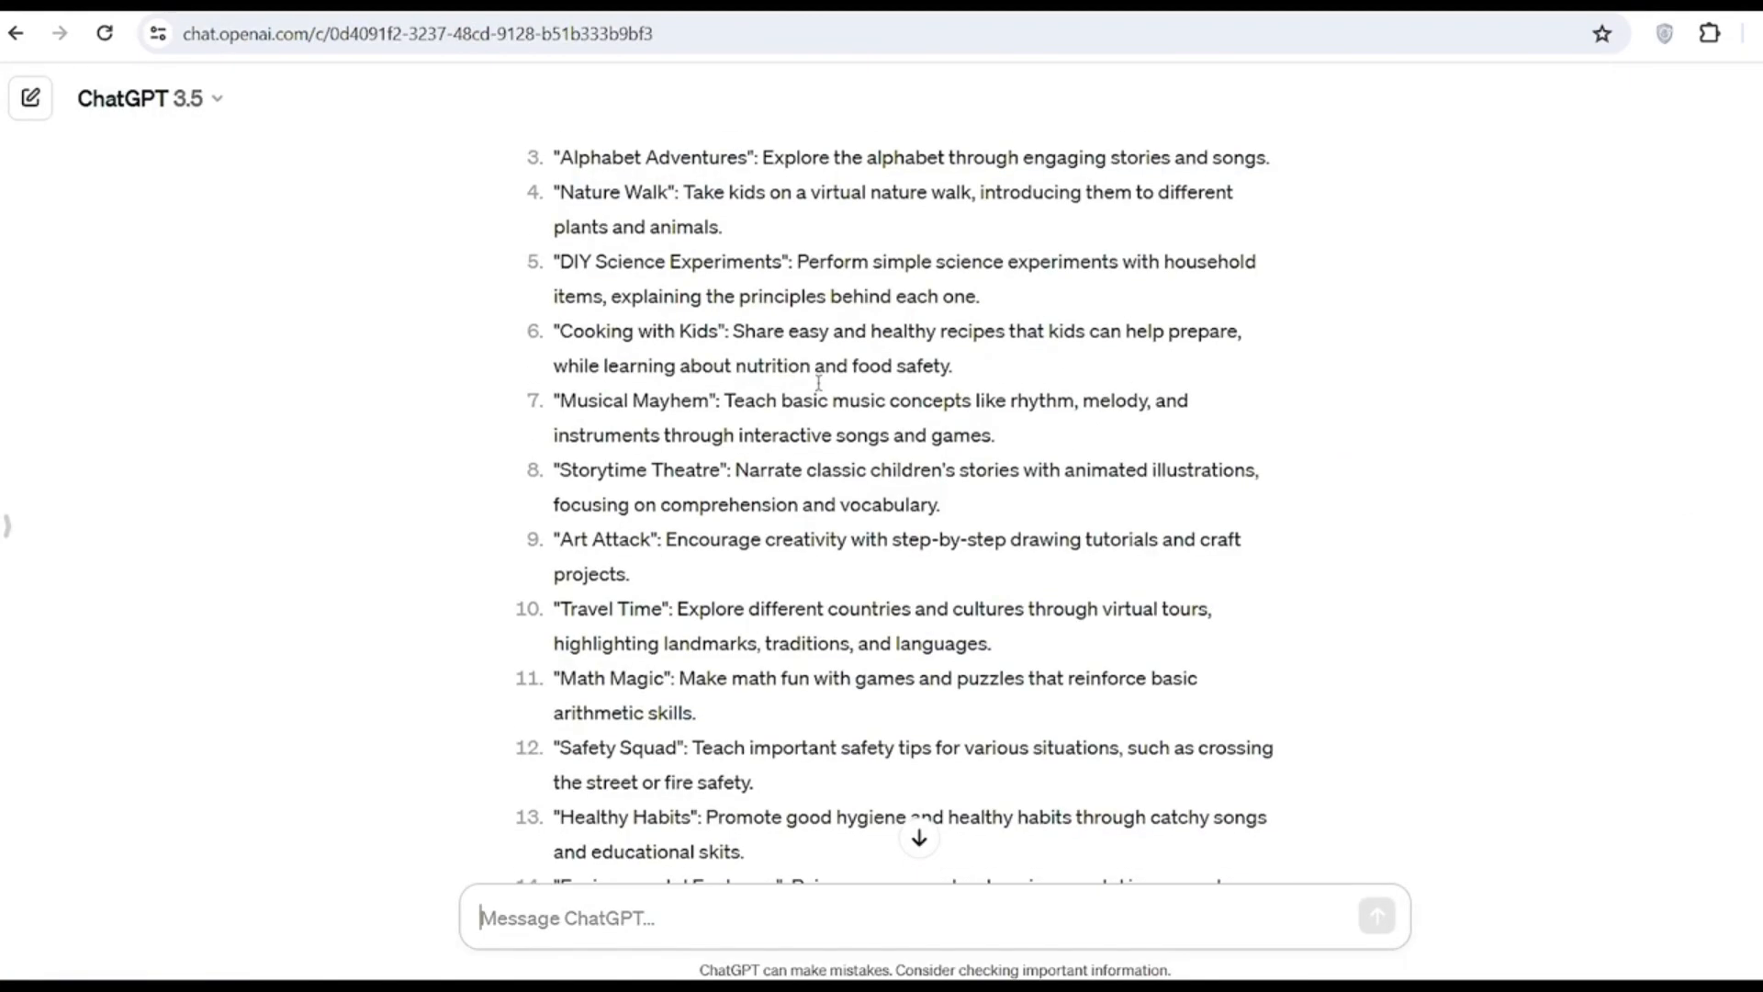
{"action": "scroll", "coordinate": [905, 405], "scroll_direction": "up", "scroll_amount": 5}
{"action": "scroll", "coordinate": [717, 351], "scroll_direction": "down", "scroll_amount": 10}
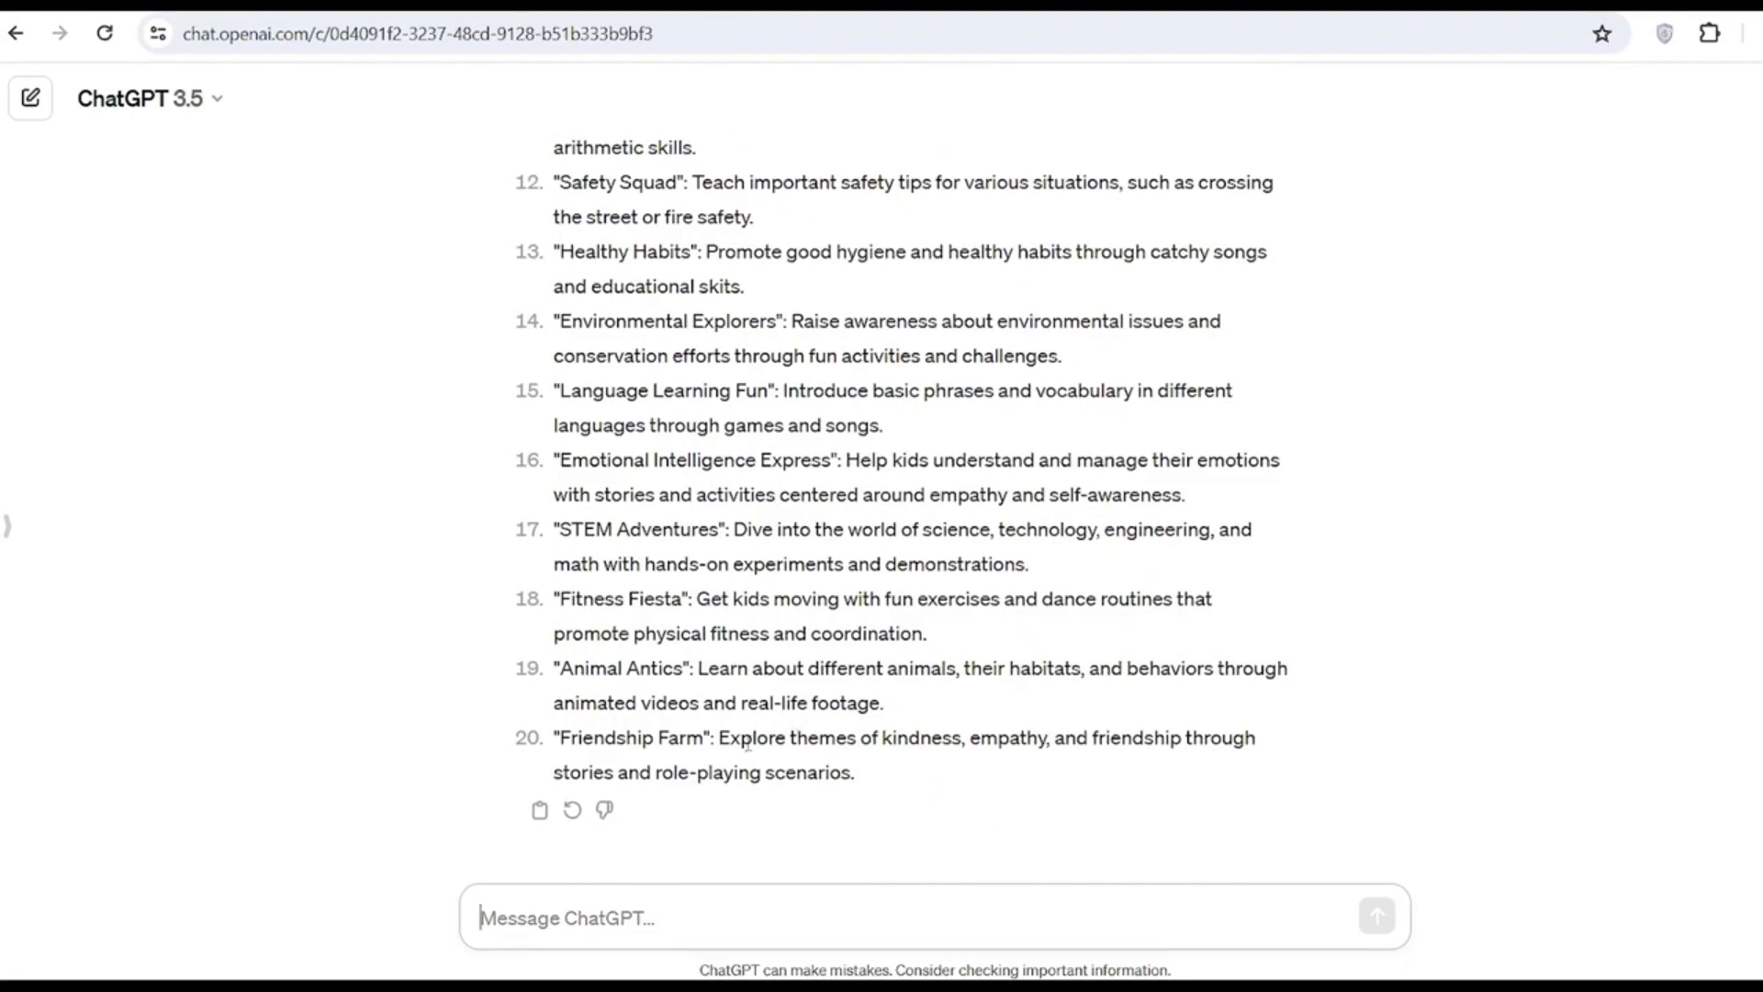
{"action": "left_click", "coordinate": [536, 917]}
{"action": "type", "text": "write me a short script for an educational Youtube video titled \"title of video\" the video should \"talk about what video is about/flow/should include\" the target audience is \"target audience"}
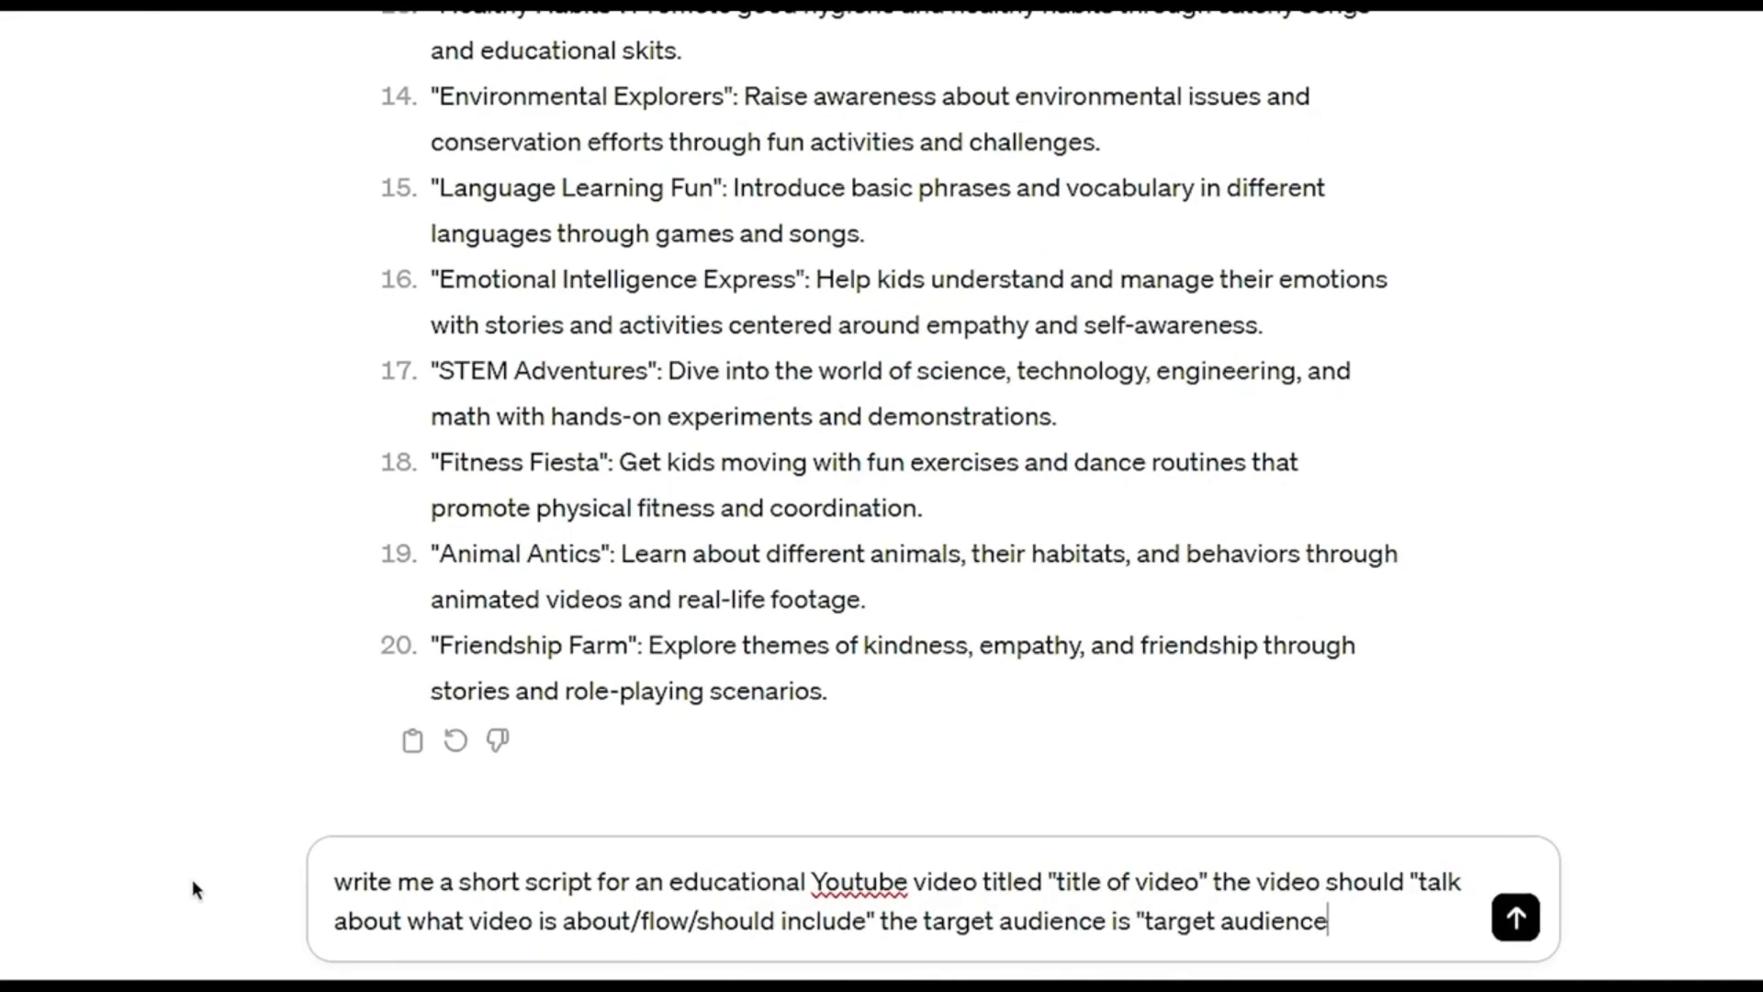
{"action": "left_click_drag", "start_coordinate": [220, 870], "coordinate": [995, 877]}
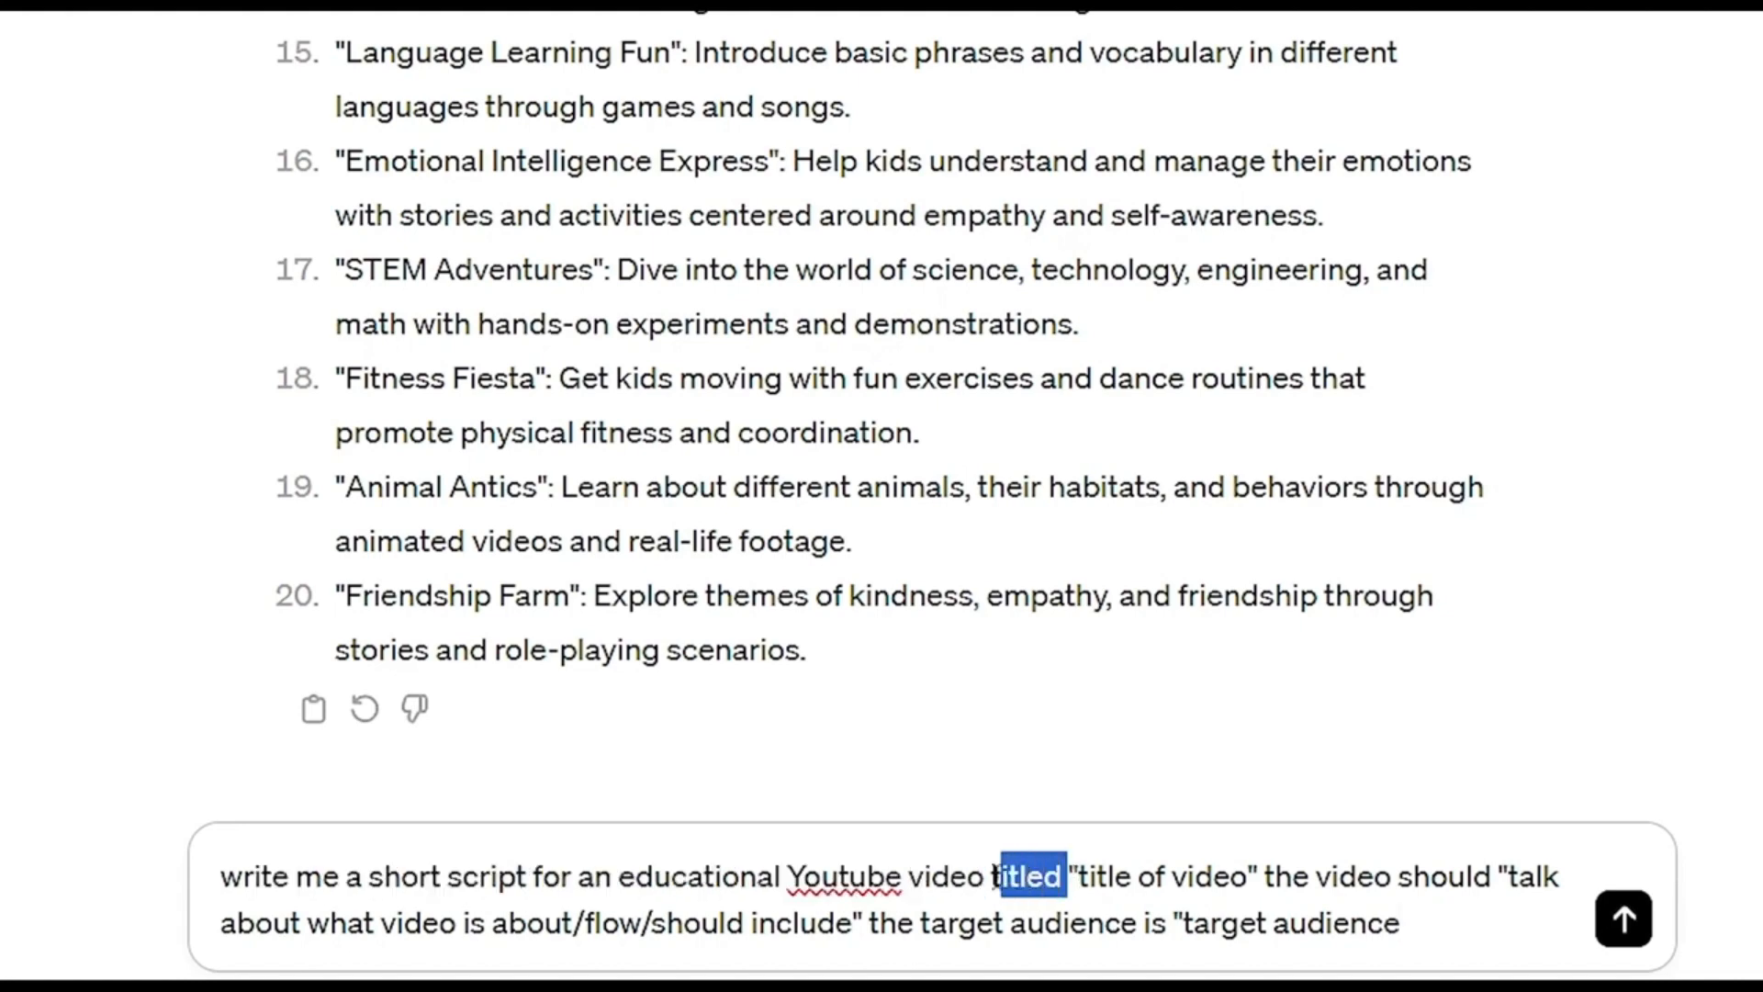
{"action": "left_click_drag", "start_coordinate": [1230, 877], "coordinate": [1107, 877]}
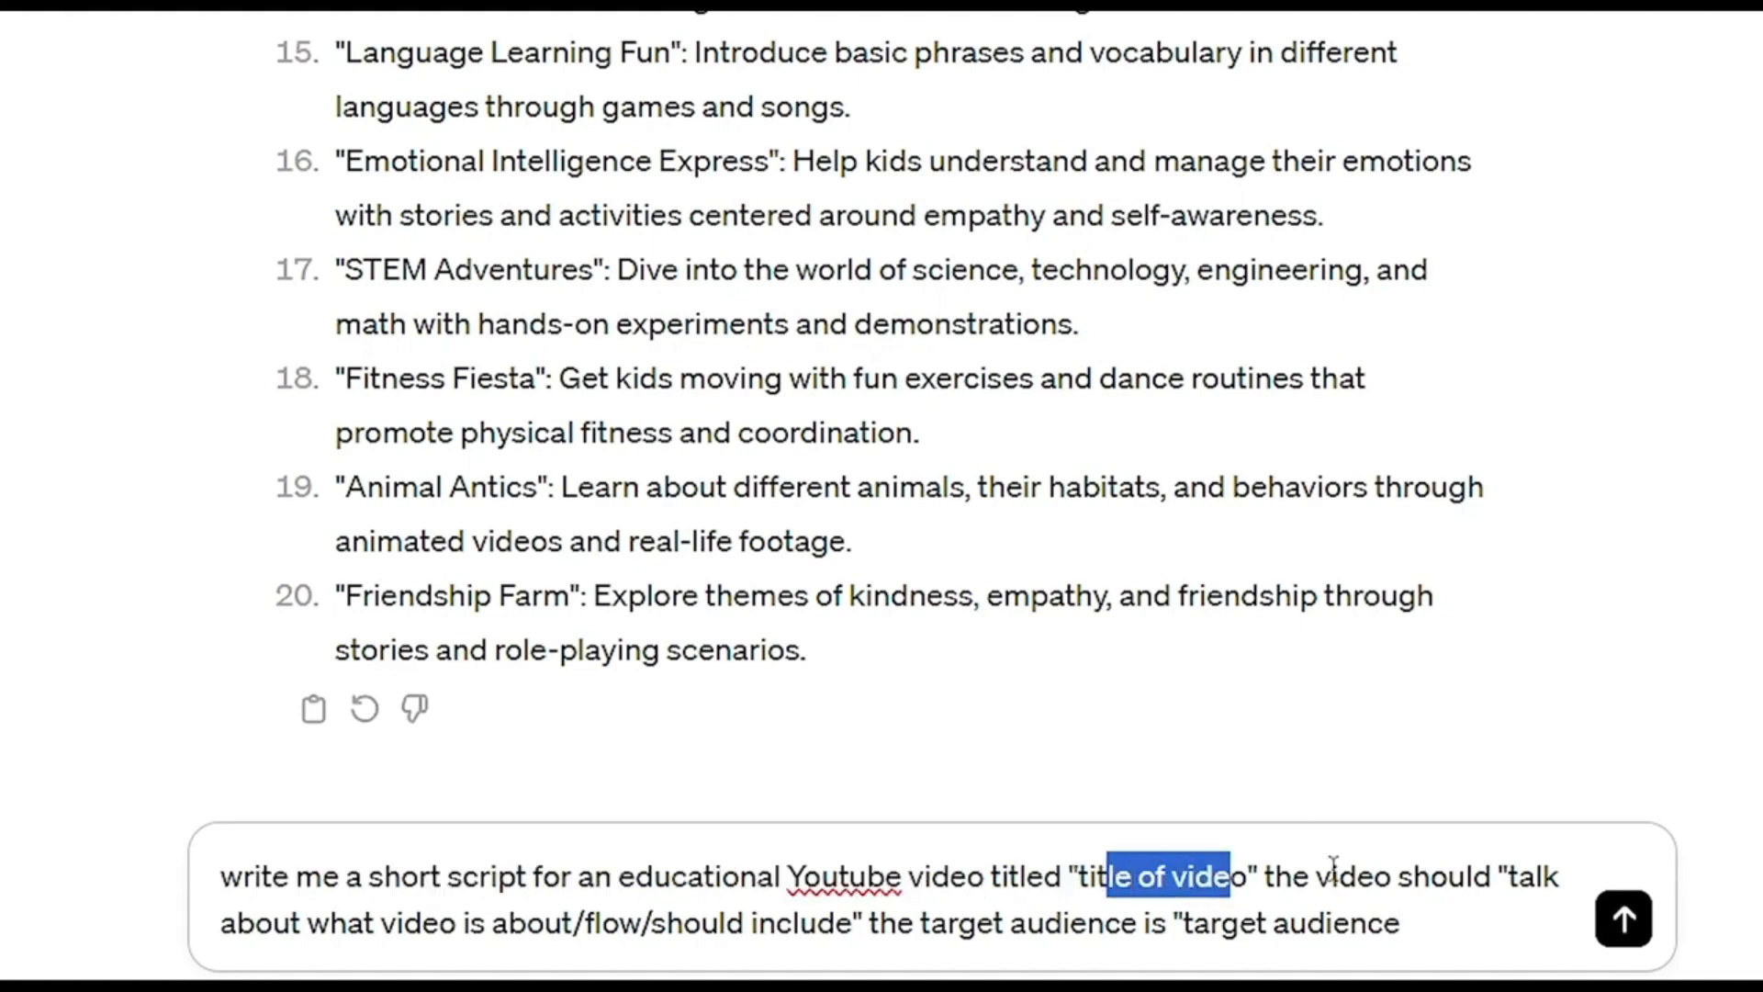
{"action": "left_click_drag", "start_coordinate": [1266, 877], "coordinate": [1508, 877]}
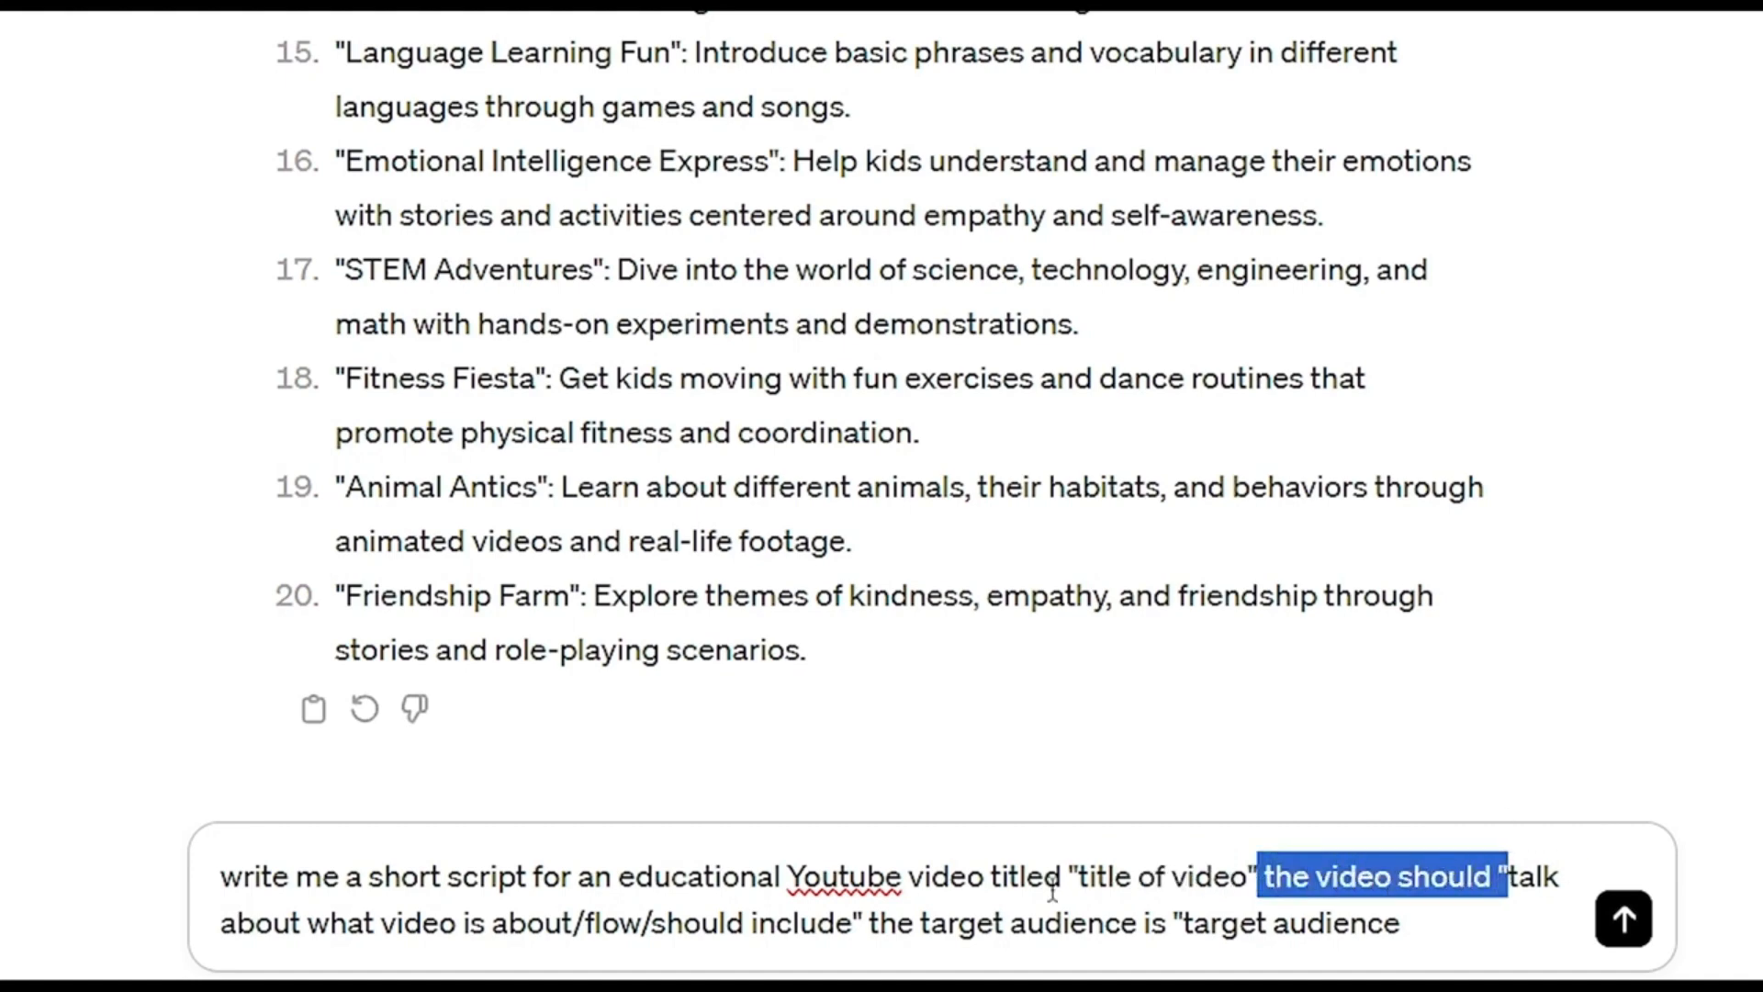
{"action": "left_click_drag", "start_coordinate": [217, 926], "coordinate": [869, 922]}
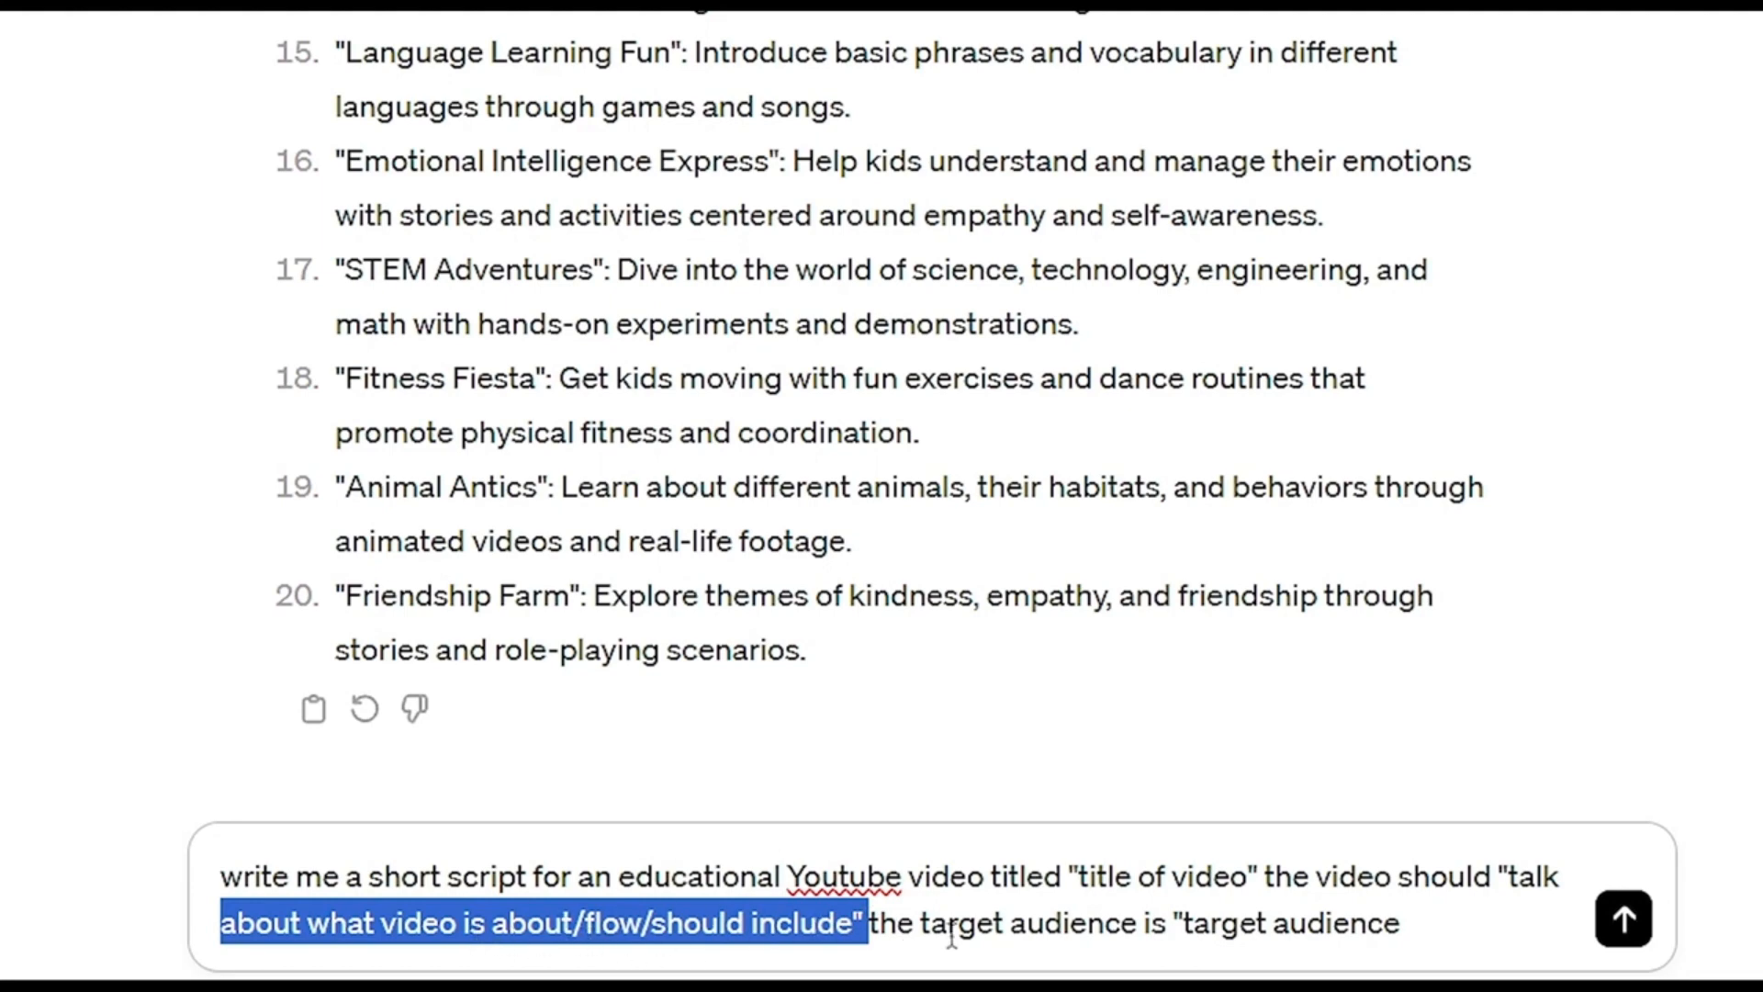
{"action": "left_click_drag", "start_coordinate": [867, 923], "coordinate": [1167, 921]}
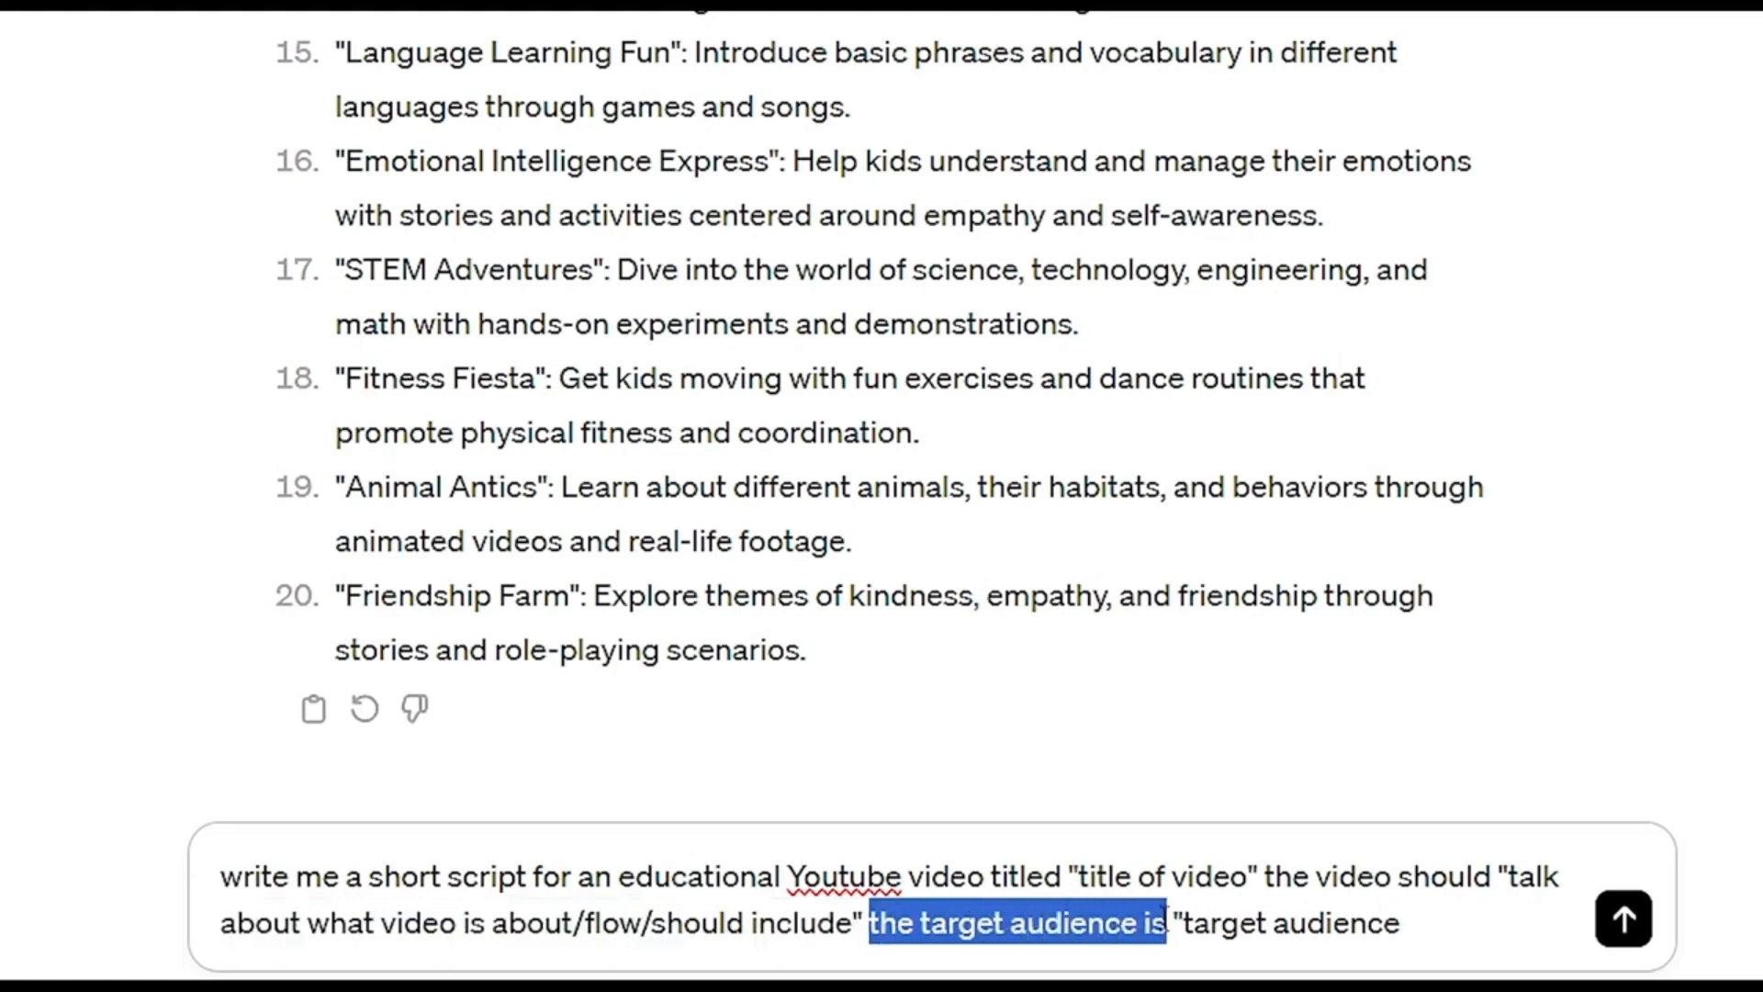
{"action": "left_click_drag", "start_coordinate": [1453, 930], "coordinate": [1176, 925]}
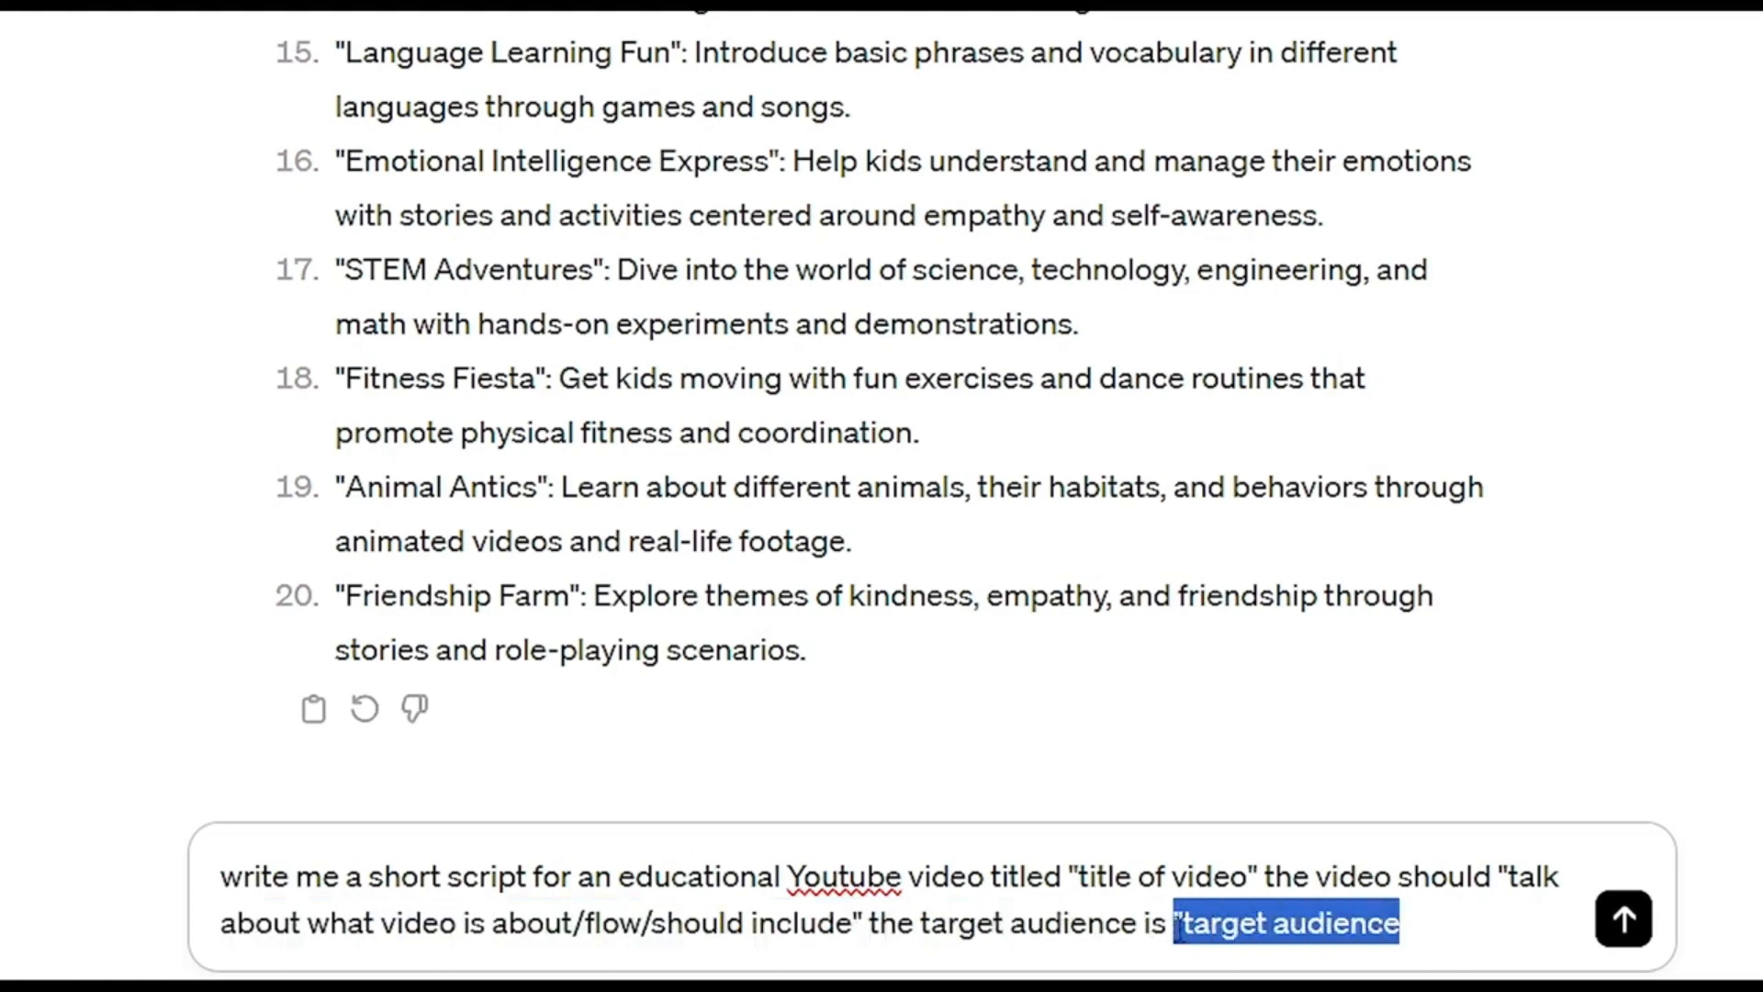
Fill the script prompt with the title "name the fruits", basic fruits naming and spelling as content, and kids as audience, and send it
{"action": "left_click", "coordinate": [1430, 935]}
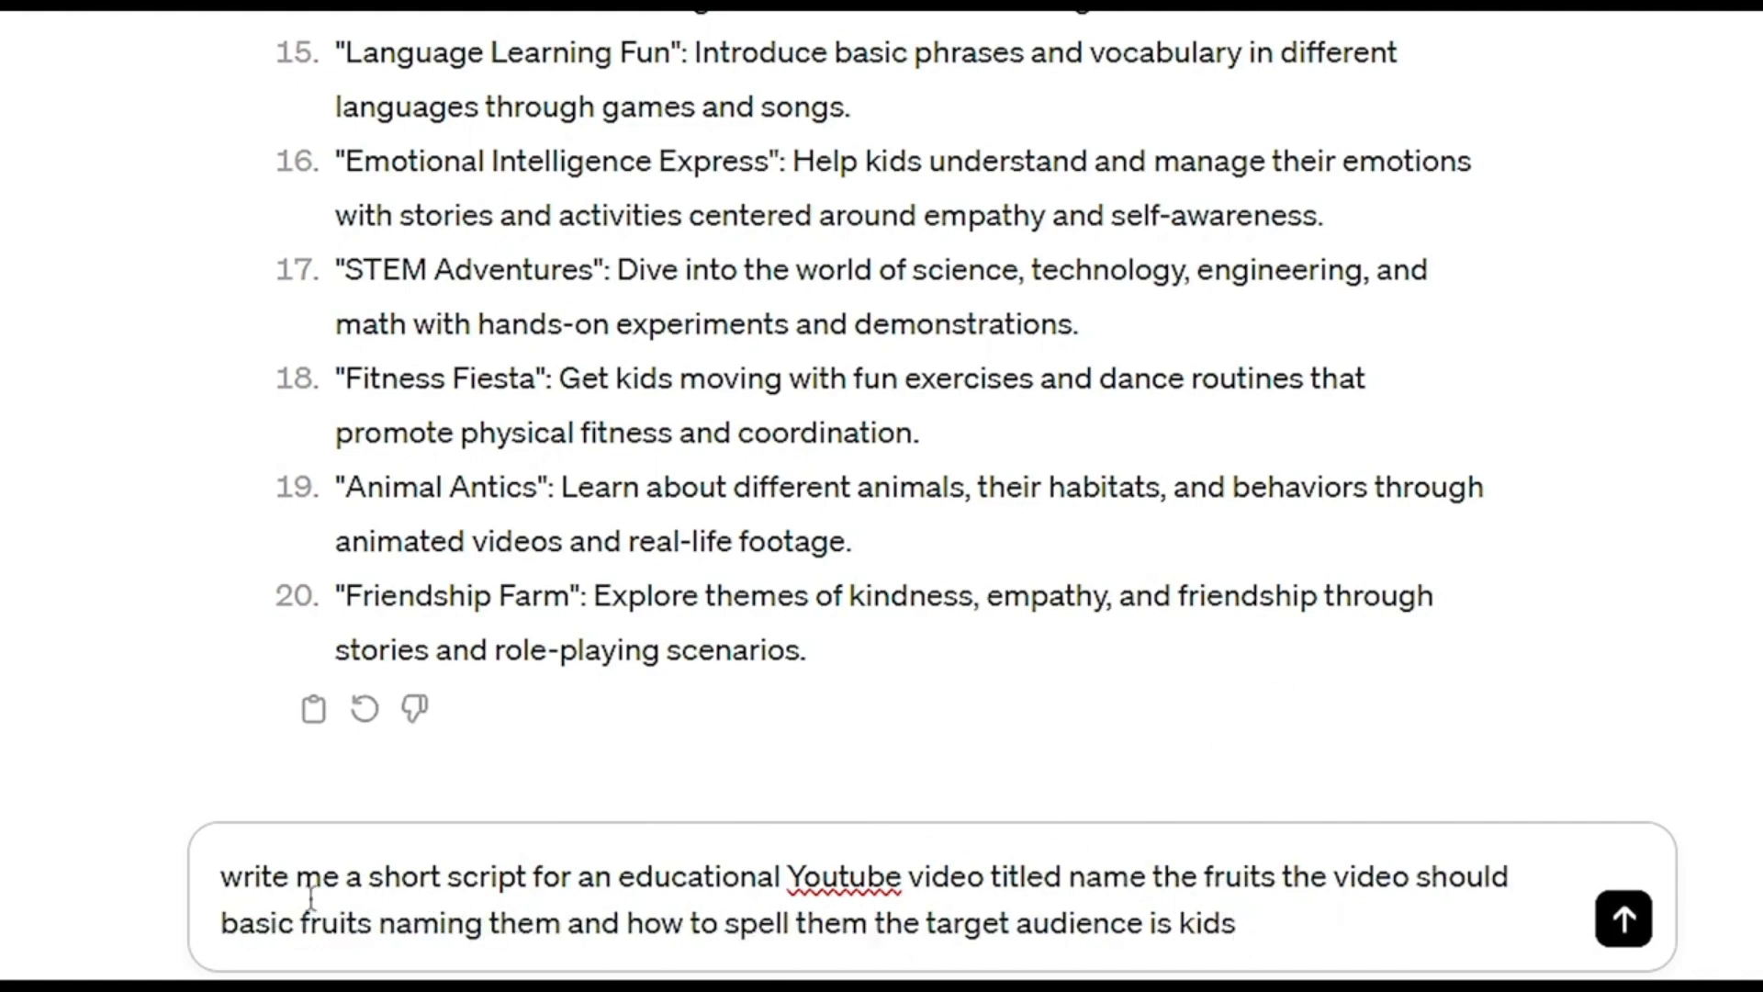
{"action": "left_click_drag", "start_coordinate": [221, 876], "coordinate": [1279, 880]}
{"action": "left_click", "coordinate": [1279, 879]}
{"action": "left_click_drag", "start_coordinate": [237, 924], "coordinate": [839, 924]}
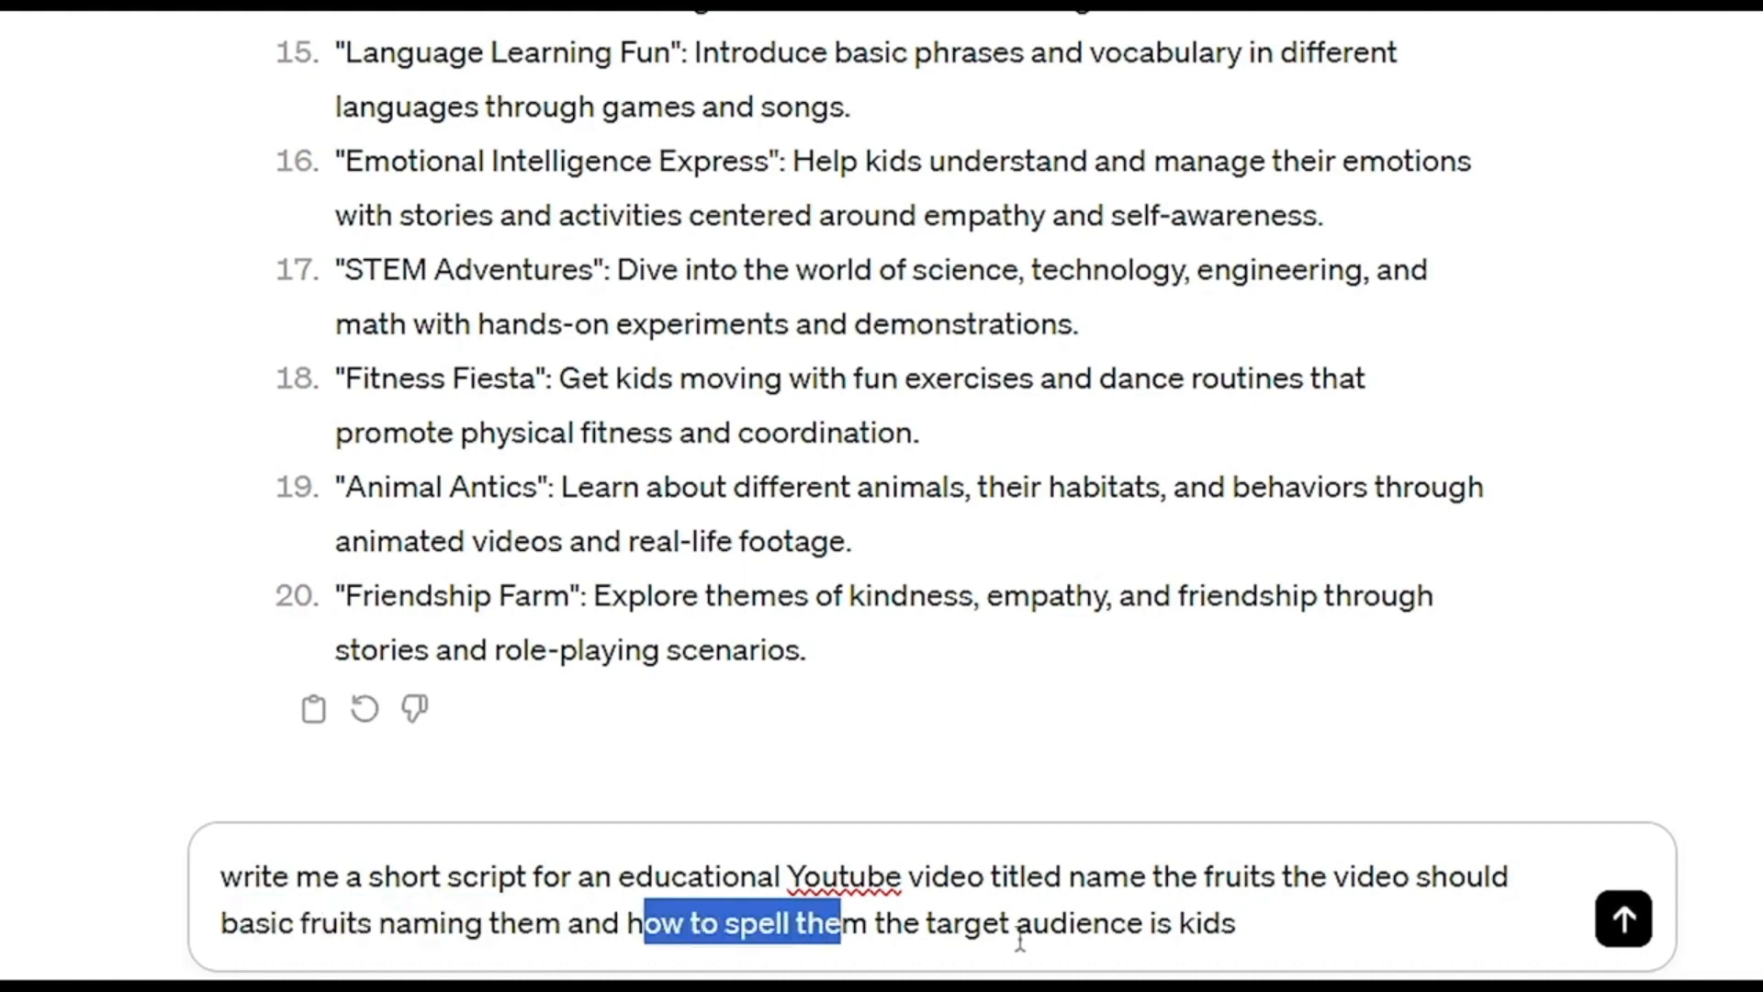
{"action": "left_click_drag", "start_coordinate": [1251, 934], "coordinate": [1128, 926]}
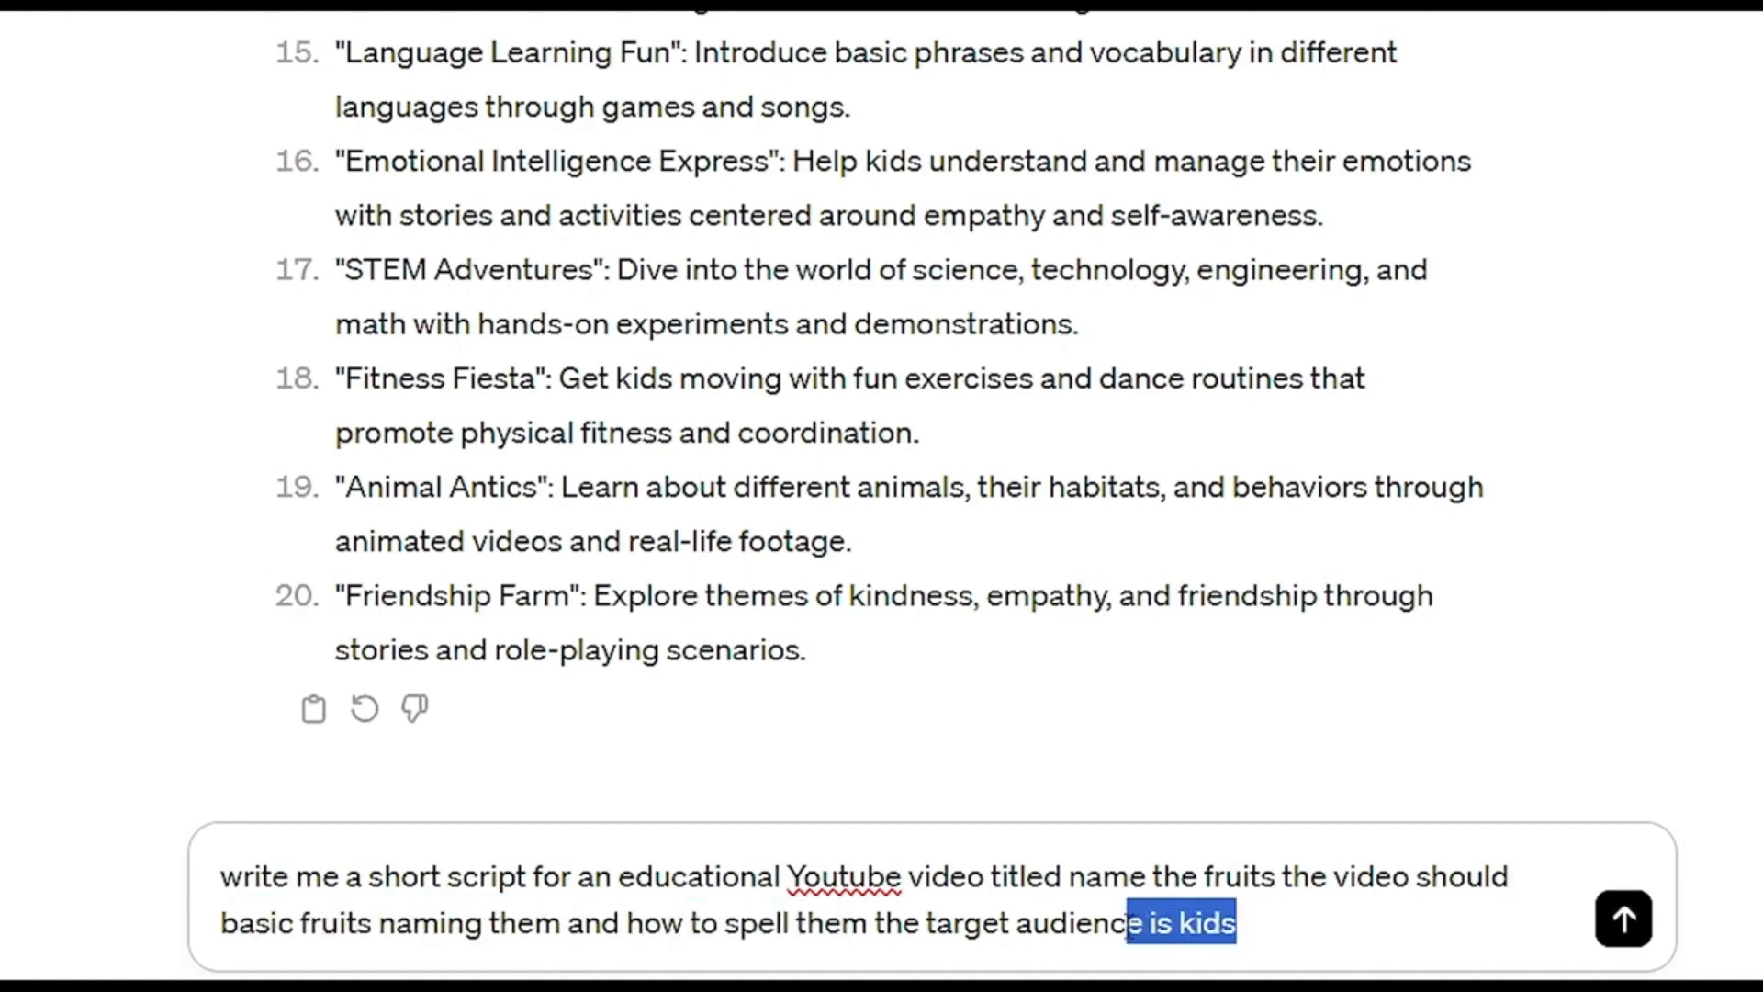
{"action": "left_click", "coordinate": [1260, 924]}
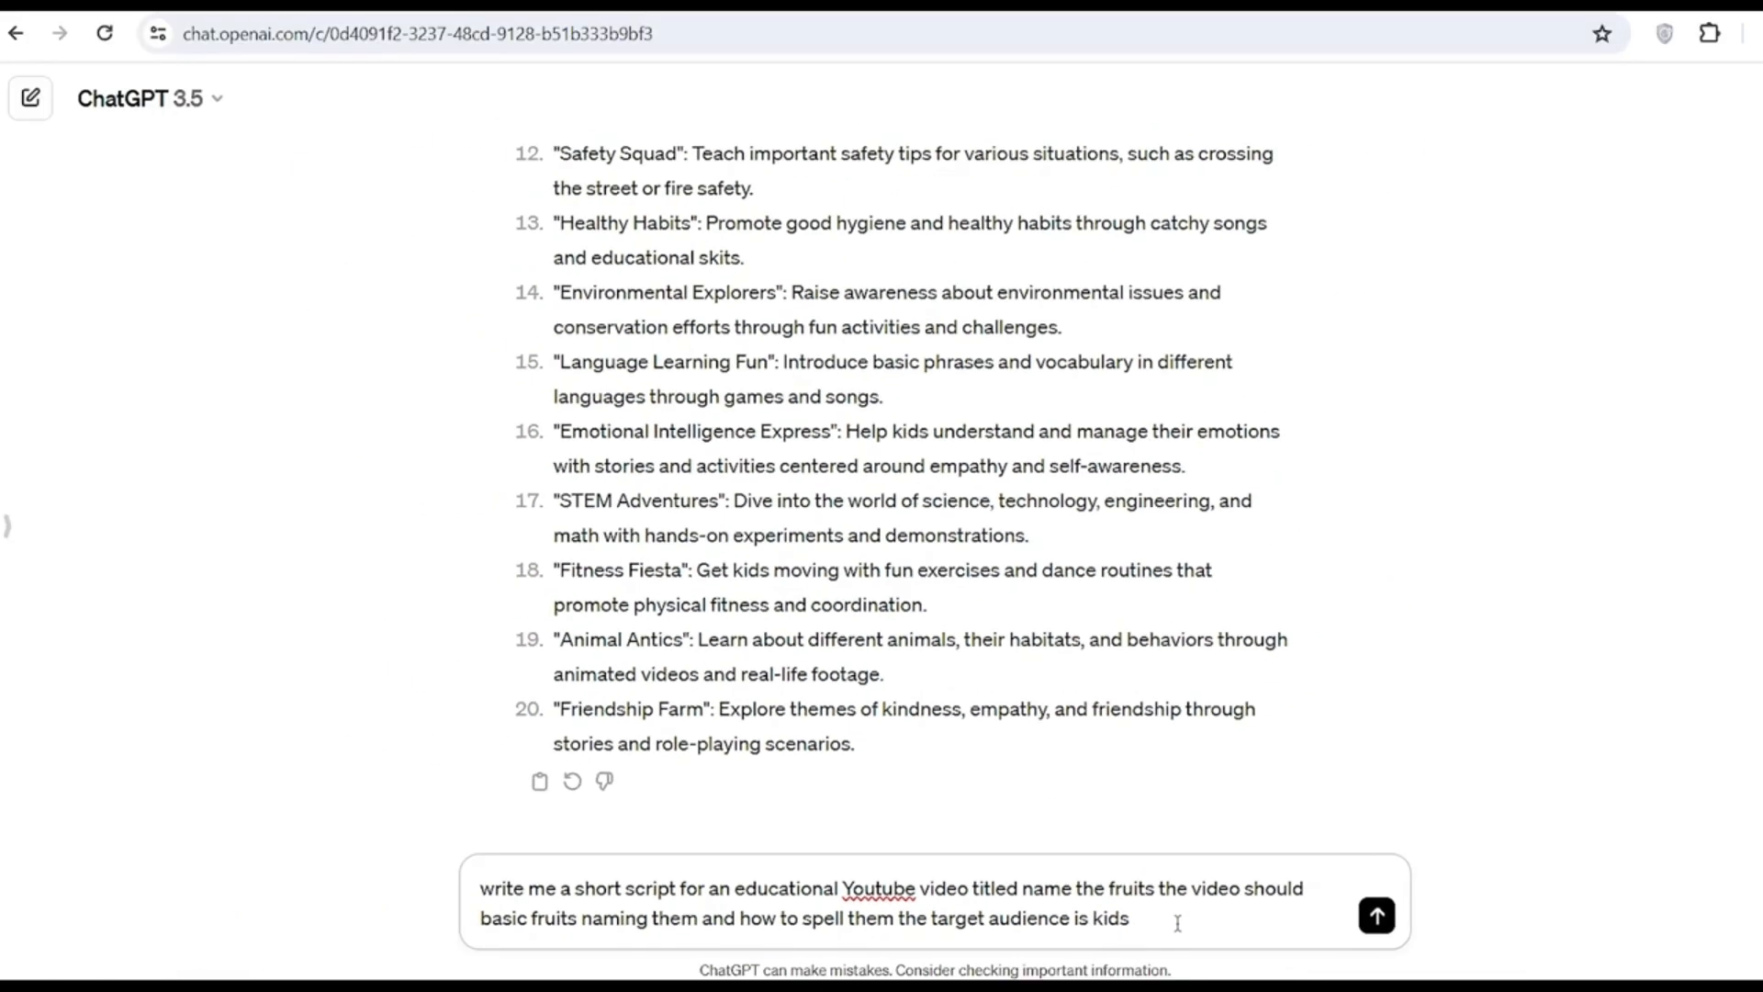
{"action": "key", "text": "Return"}
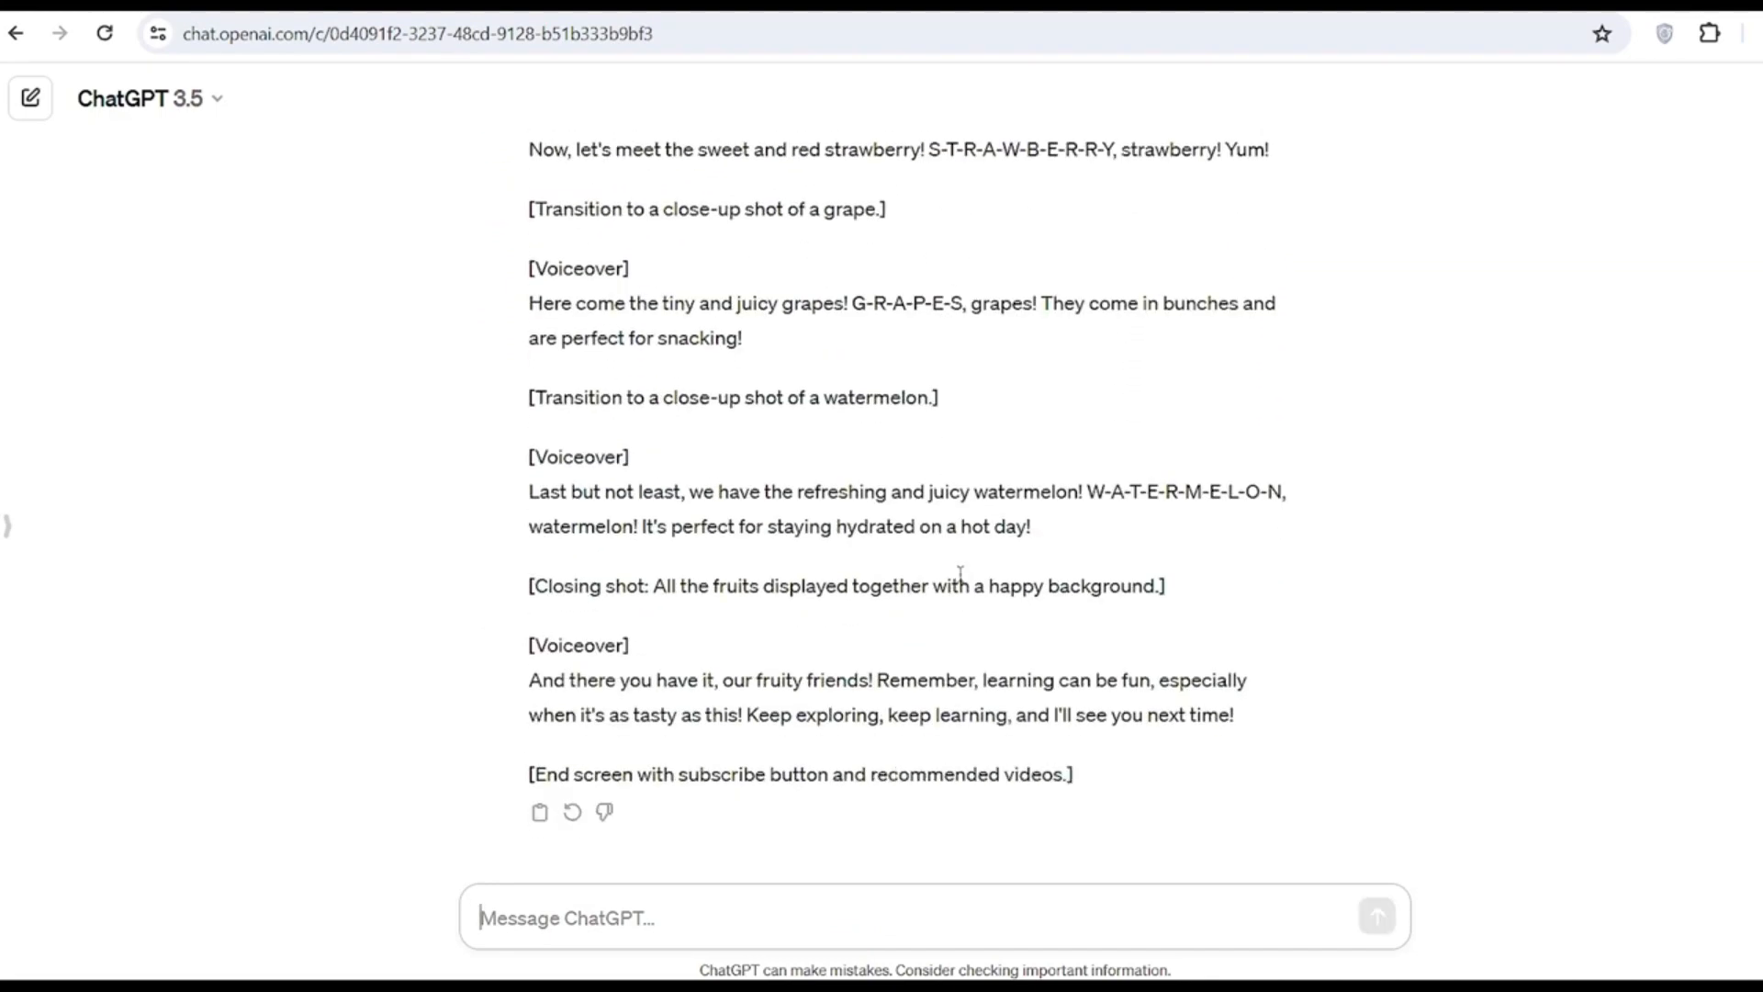
Read through the generated fruit video script from its title to the later voiceover lines
{"action": "scroll", "coordinate": [1122, 646], "scroll_direction": "up", "scroll_amount": 8}
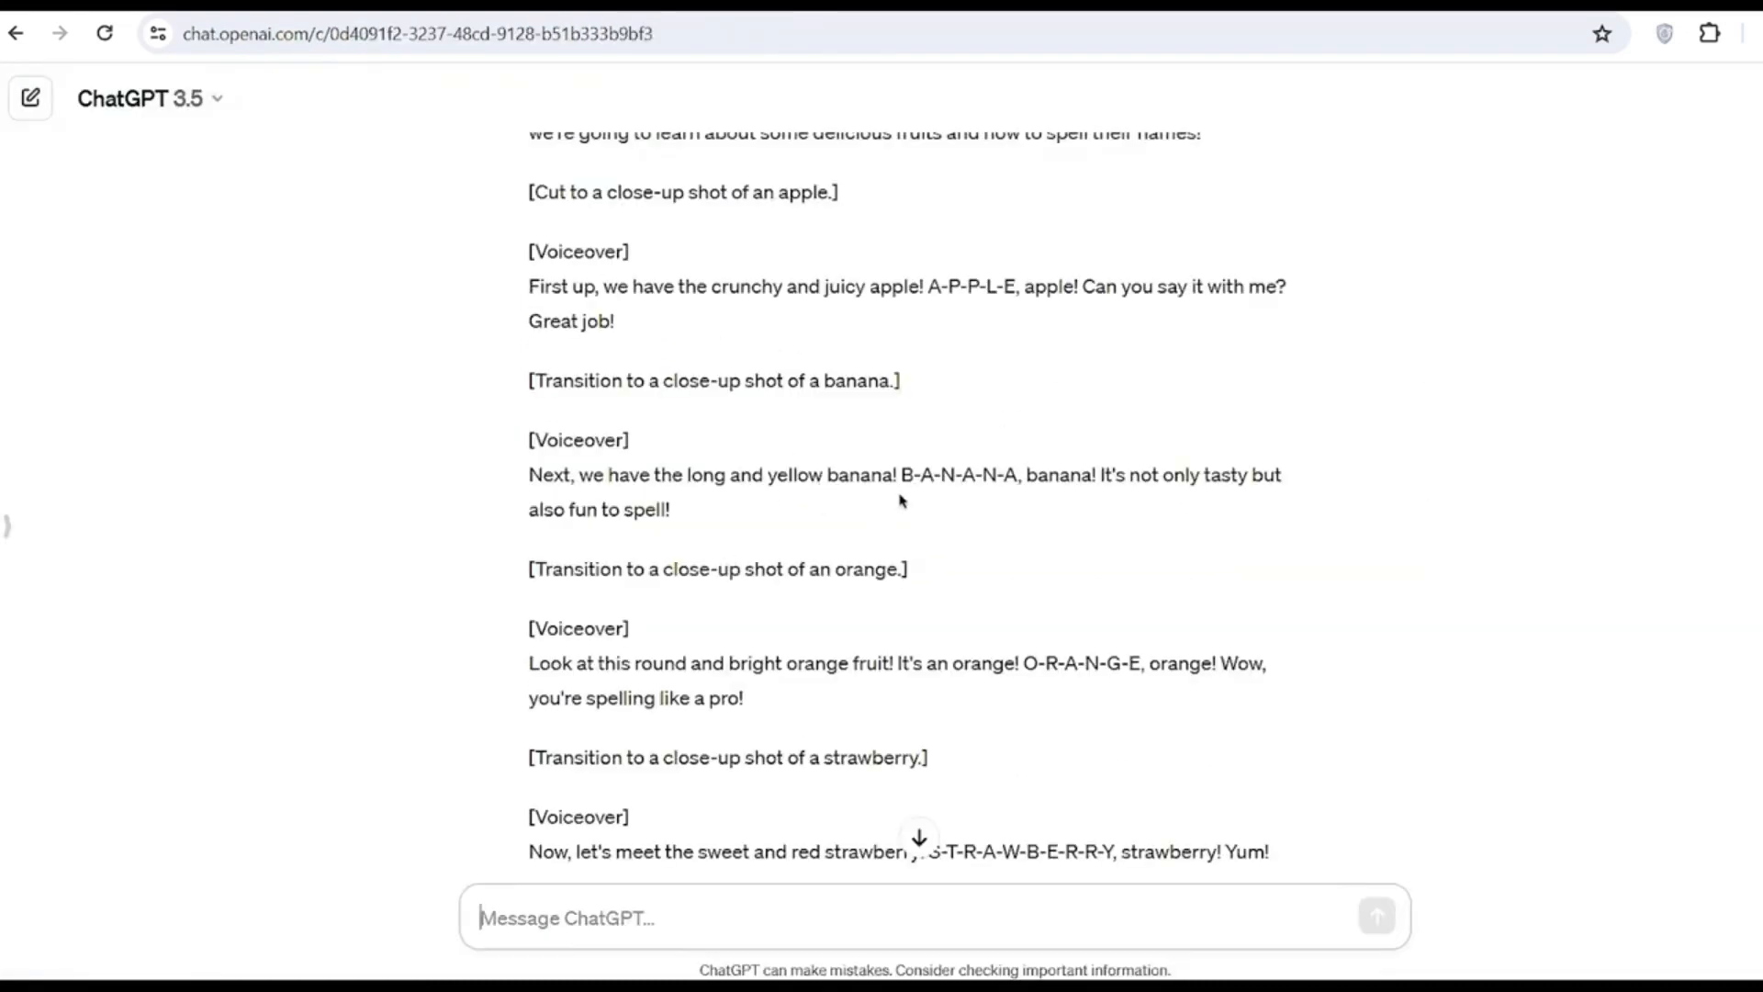
{"action": "scroll", "coordinate": [900, 500], "scroll_direction": "up", "scroll_amount": 5}
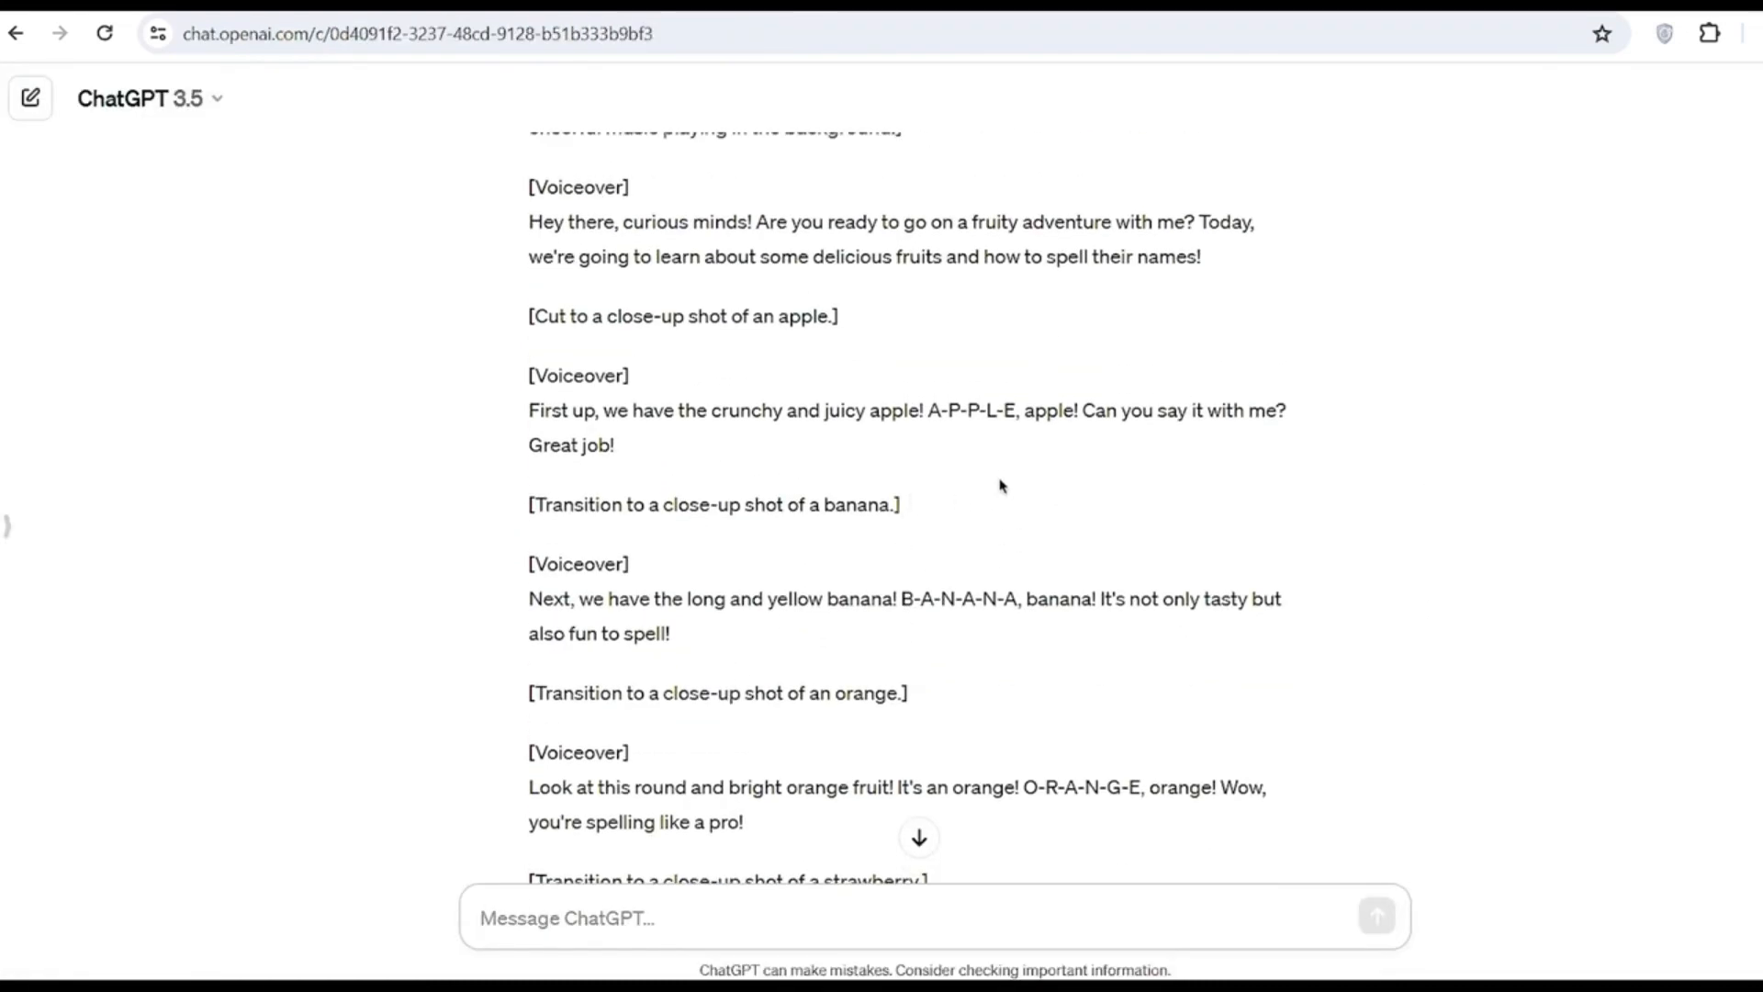
{"action": "scroll", "coordinate": [778, 553], "scroll_direction": "up", "scroll_amount": 1}
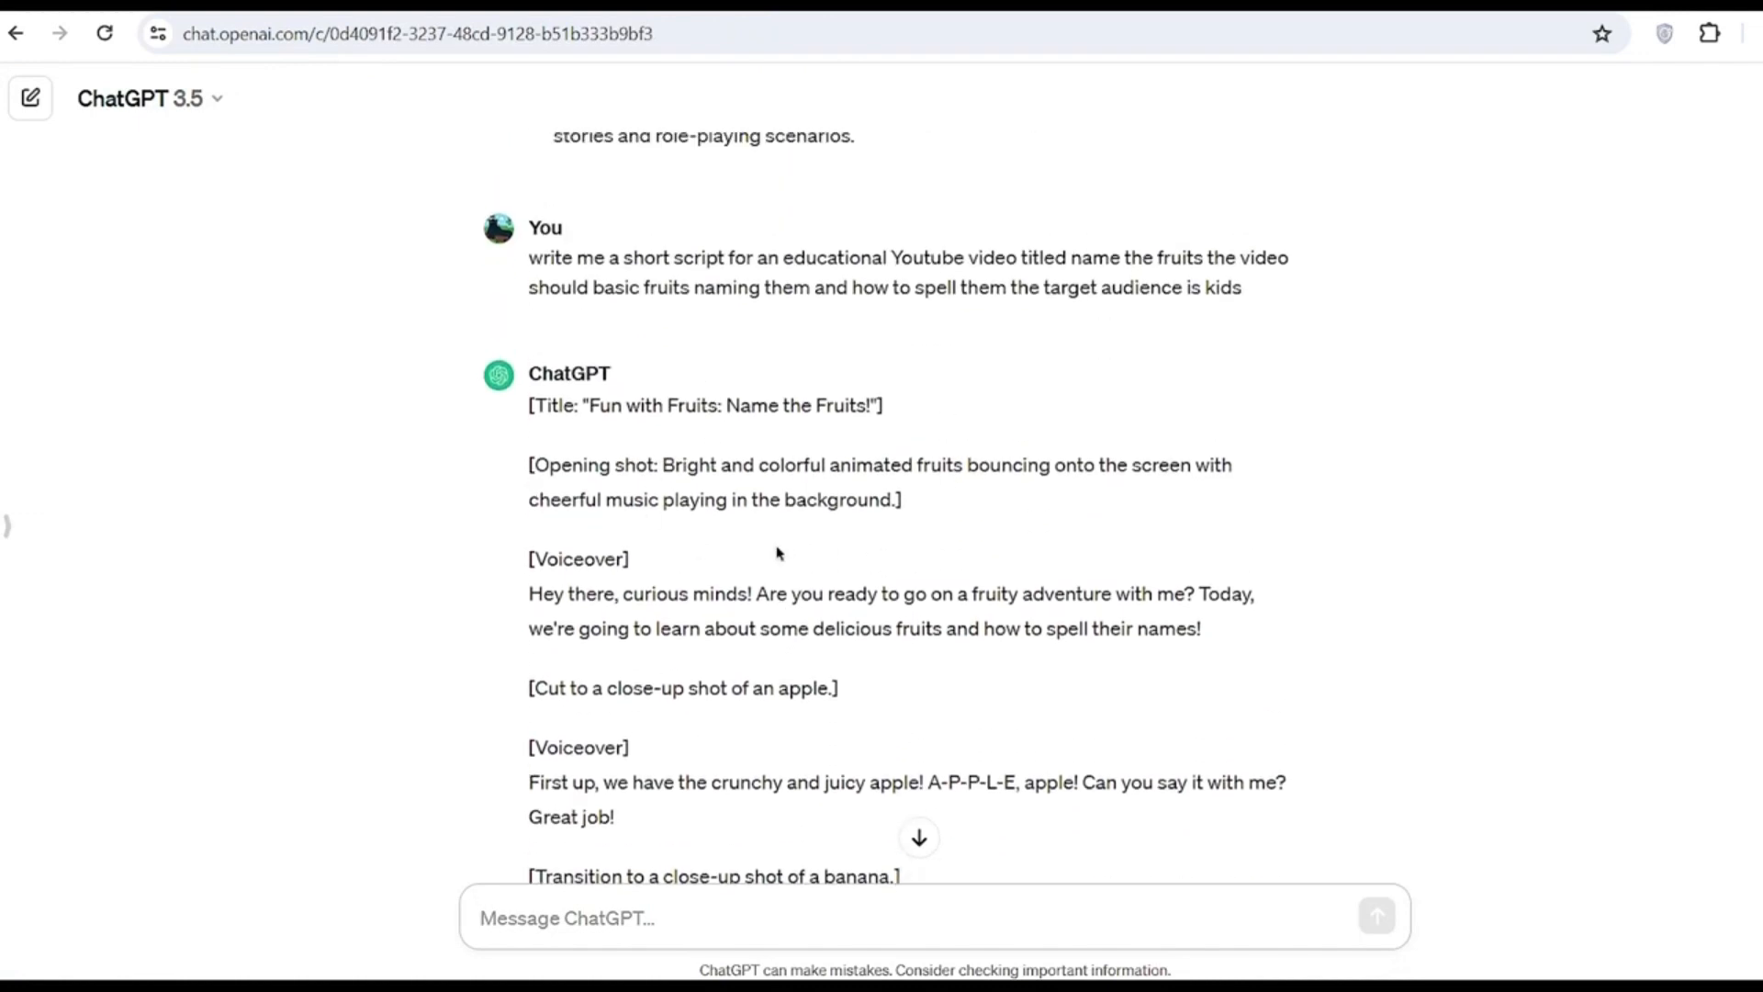
{"action": "scroll", "coordinate": [720, 545], "scroll_direction": "down", "scroll_amount": 6}
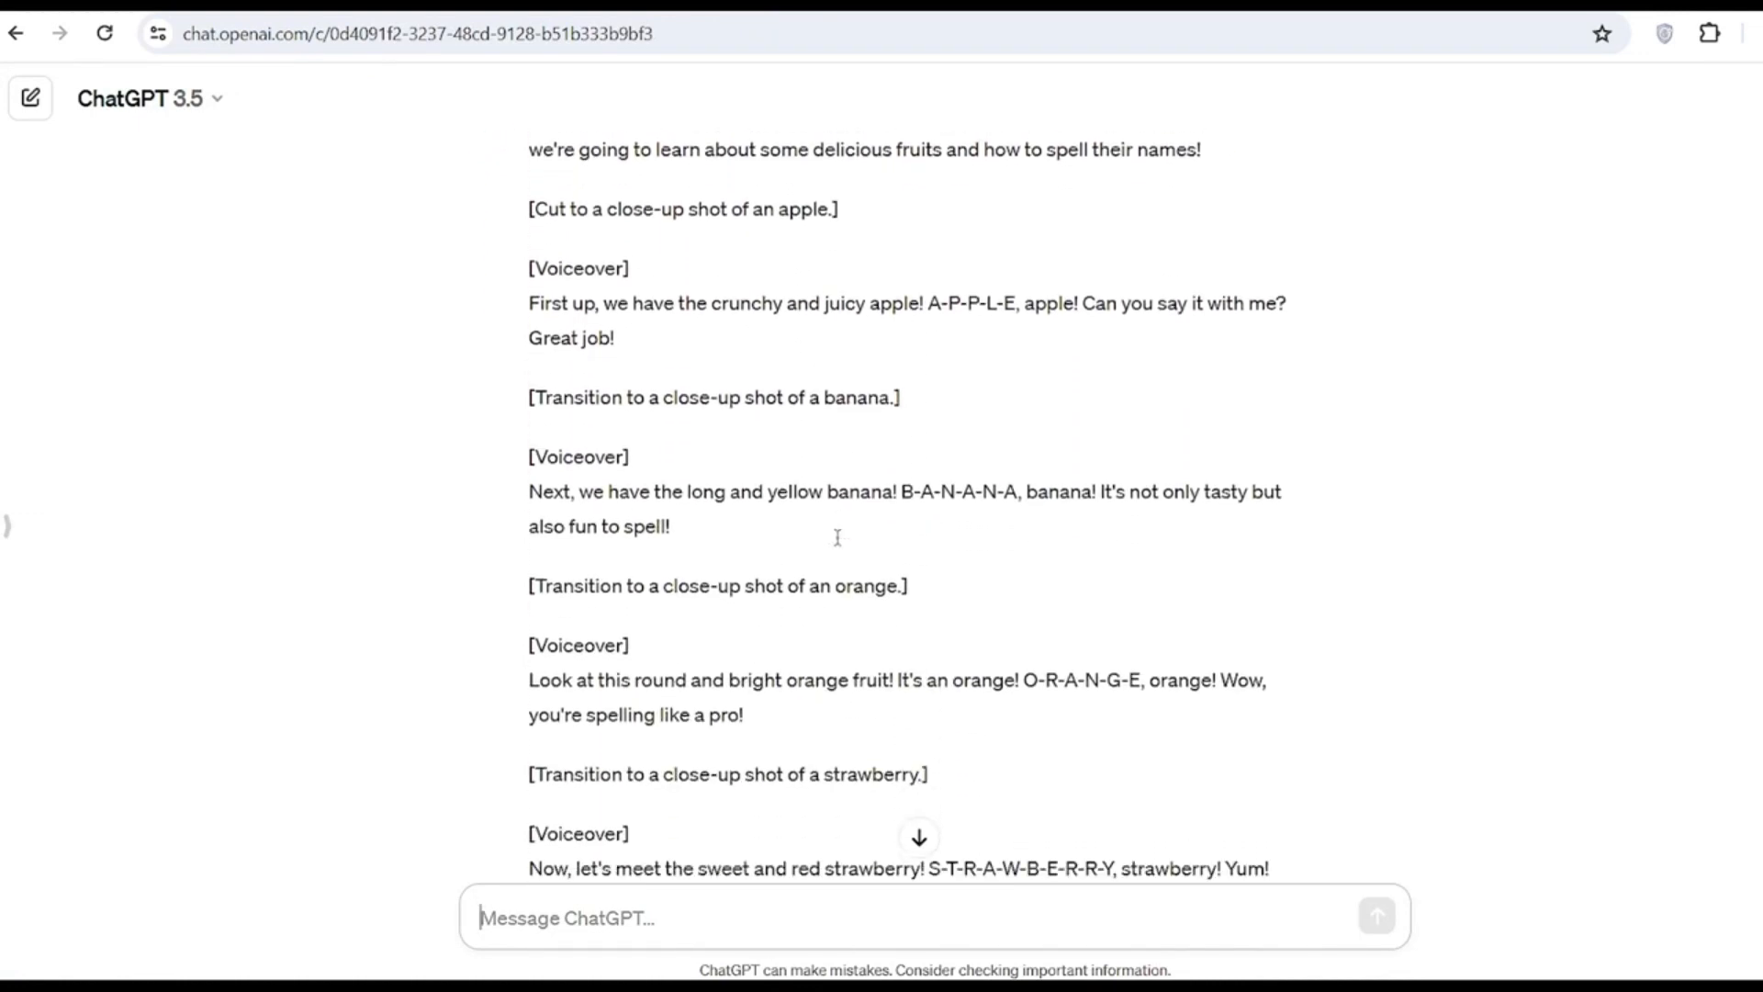
{"action": "scroll", "coordinate": [877, 537], "scroll_direction": "down", "scroll_amount": 5}
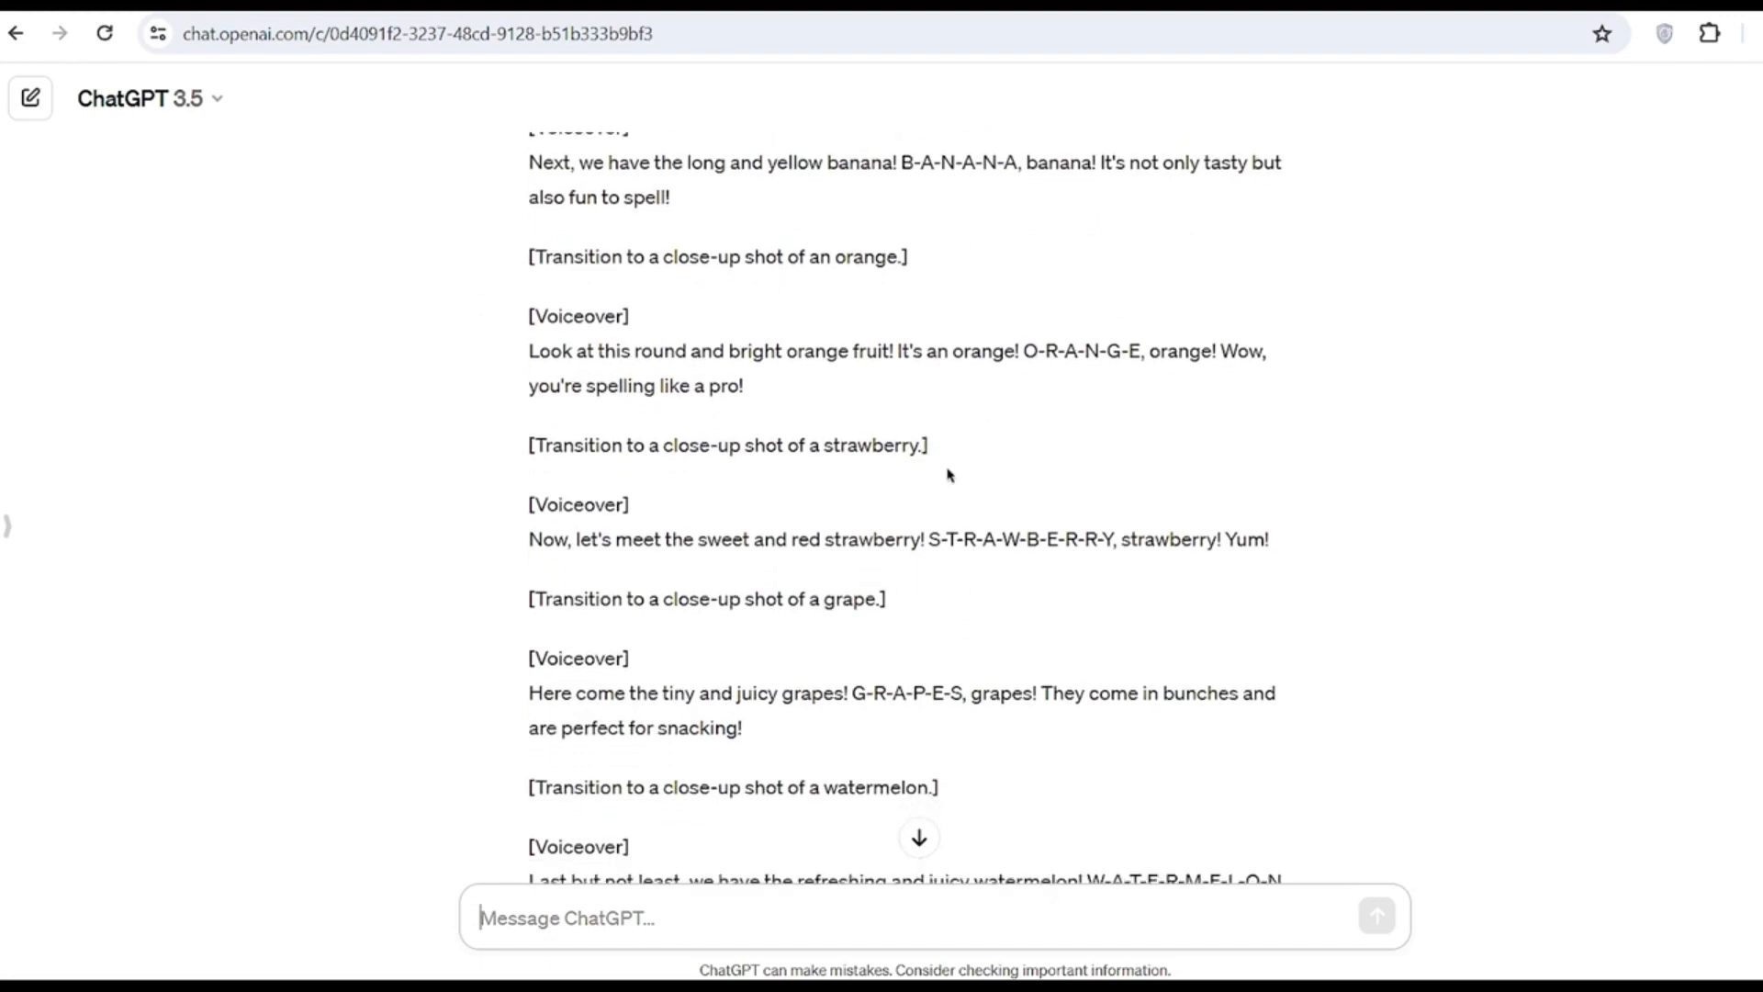
{"action": "scroll", "coordinate": [940, 477], "scroll_direction": "down", "scroll_amount": 4}
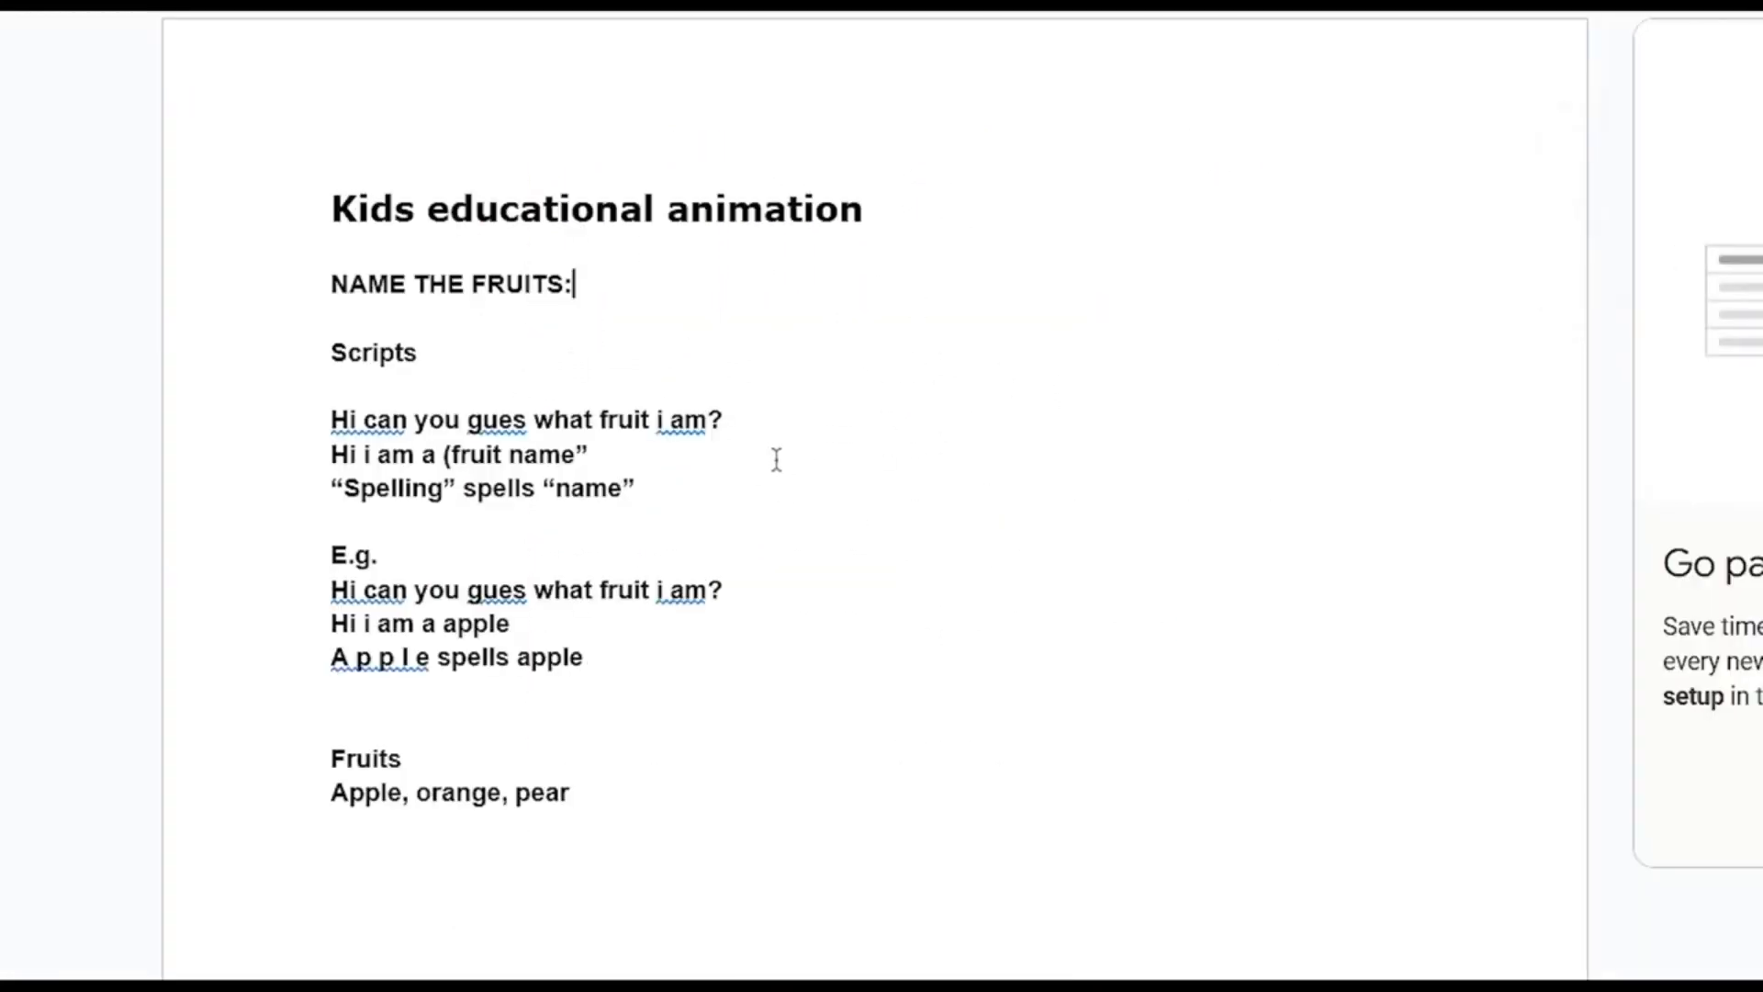
Switch to the "Kids educational animation" document and examine its title and the fruit-guessing script lines
{"action": "left_click_drag", "start_coordinate": [901, 213], "coordinate": [284, 205]}
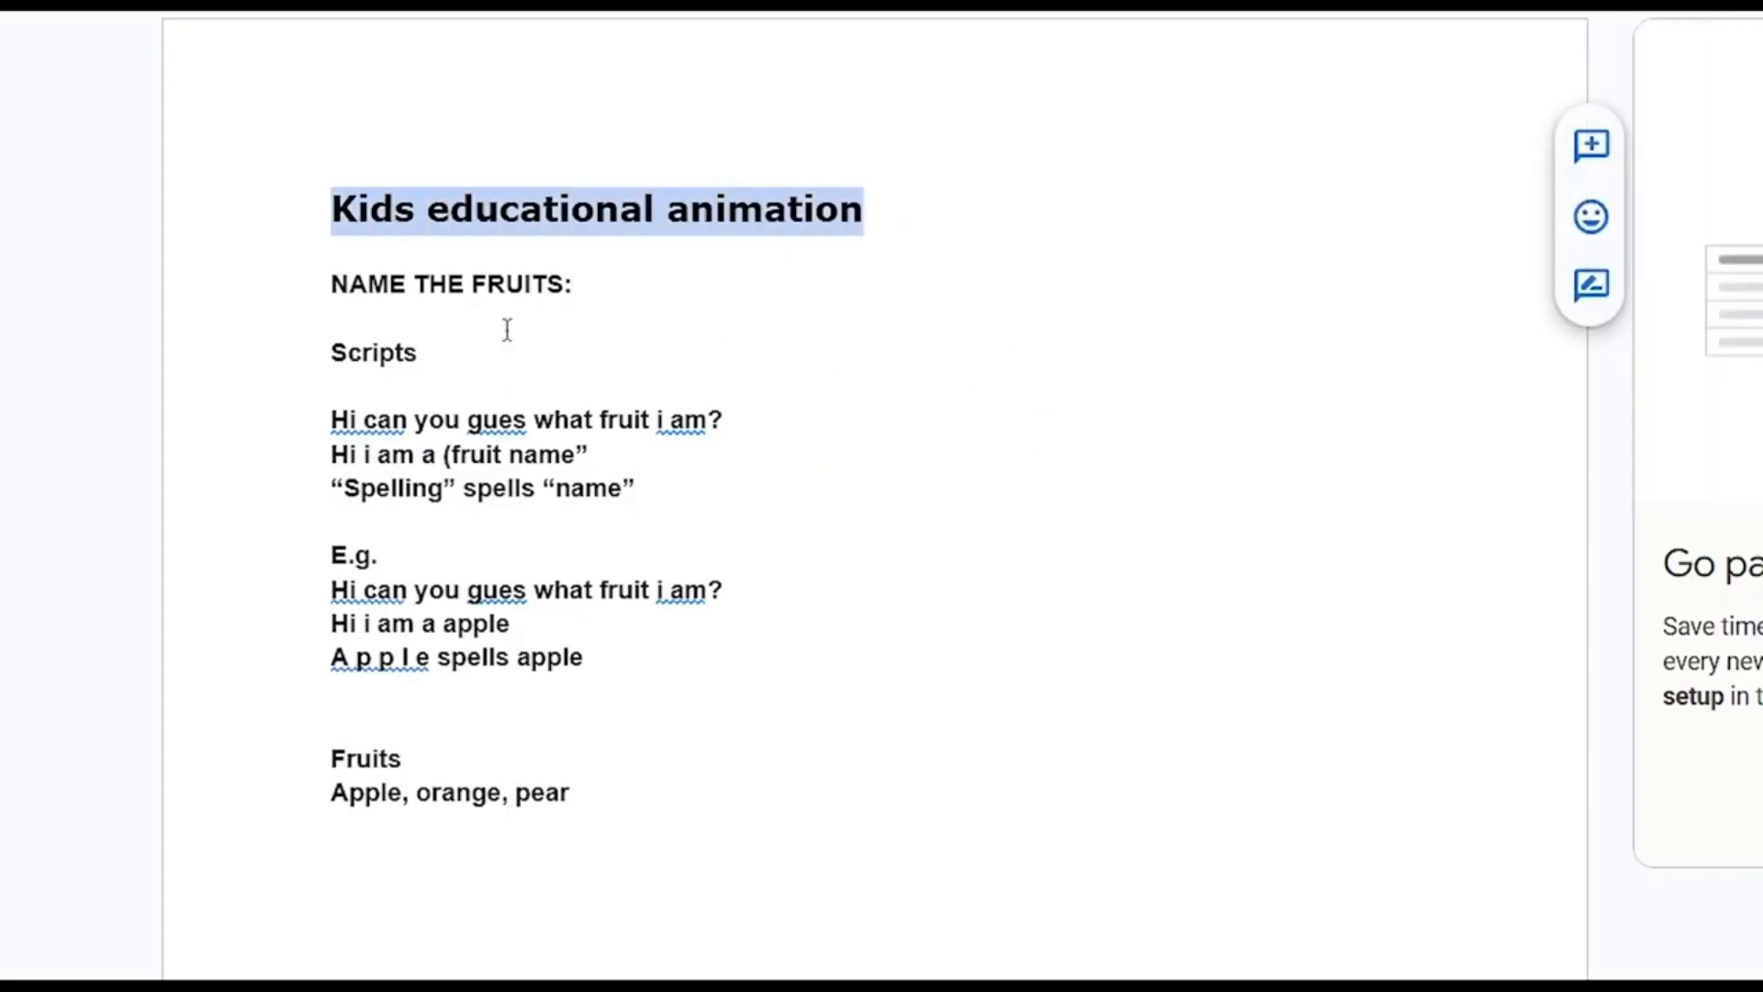
{"action": "left_click", "coordinate": [648, 328]}
{"action": "left_click_drag", "start_coordinate": [722, 511], "coordinate": [330, 413]}
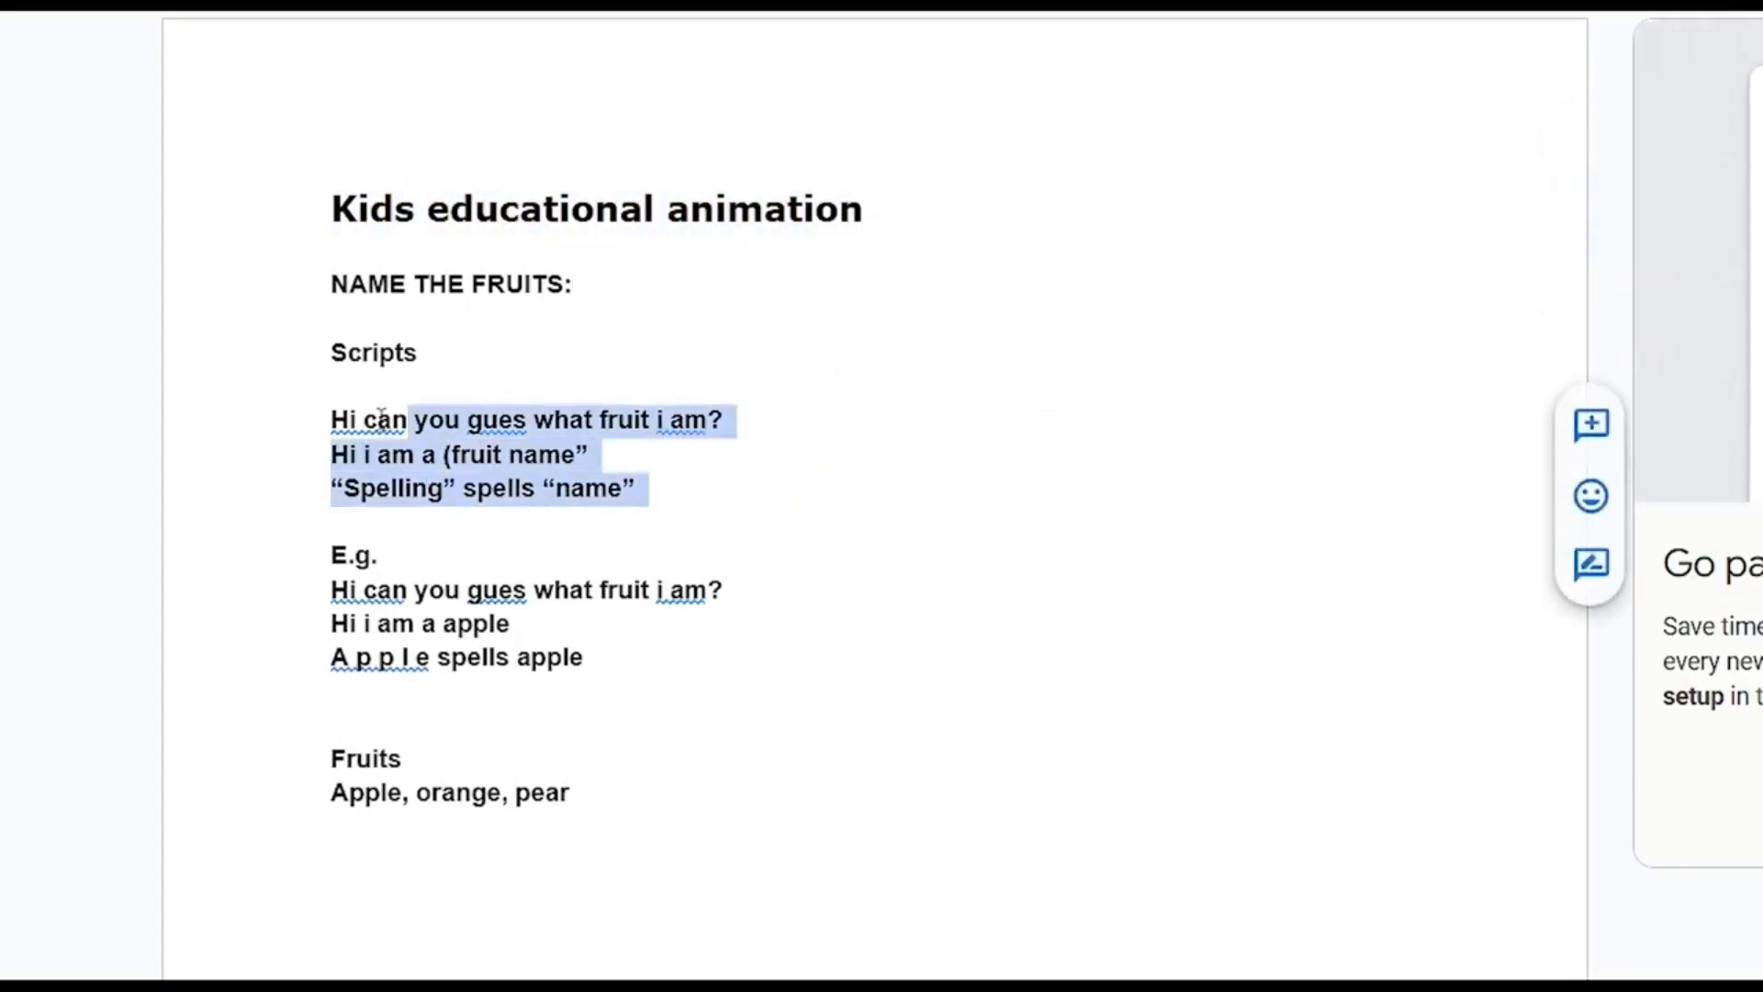
{"action": "left_click", "coordinate": [857, 613]}
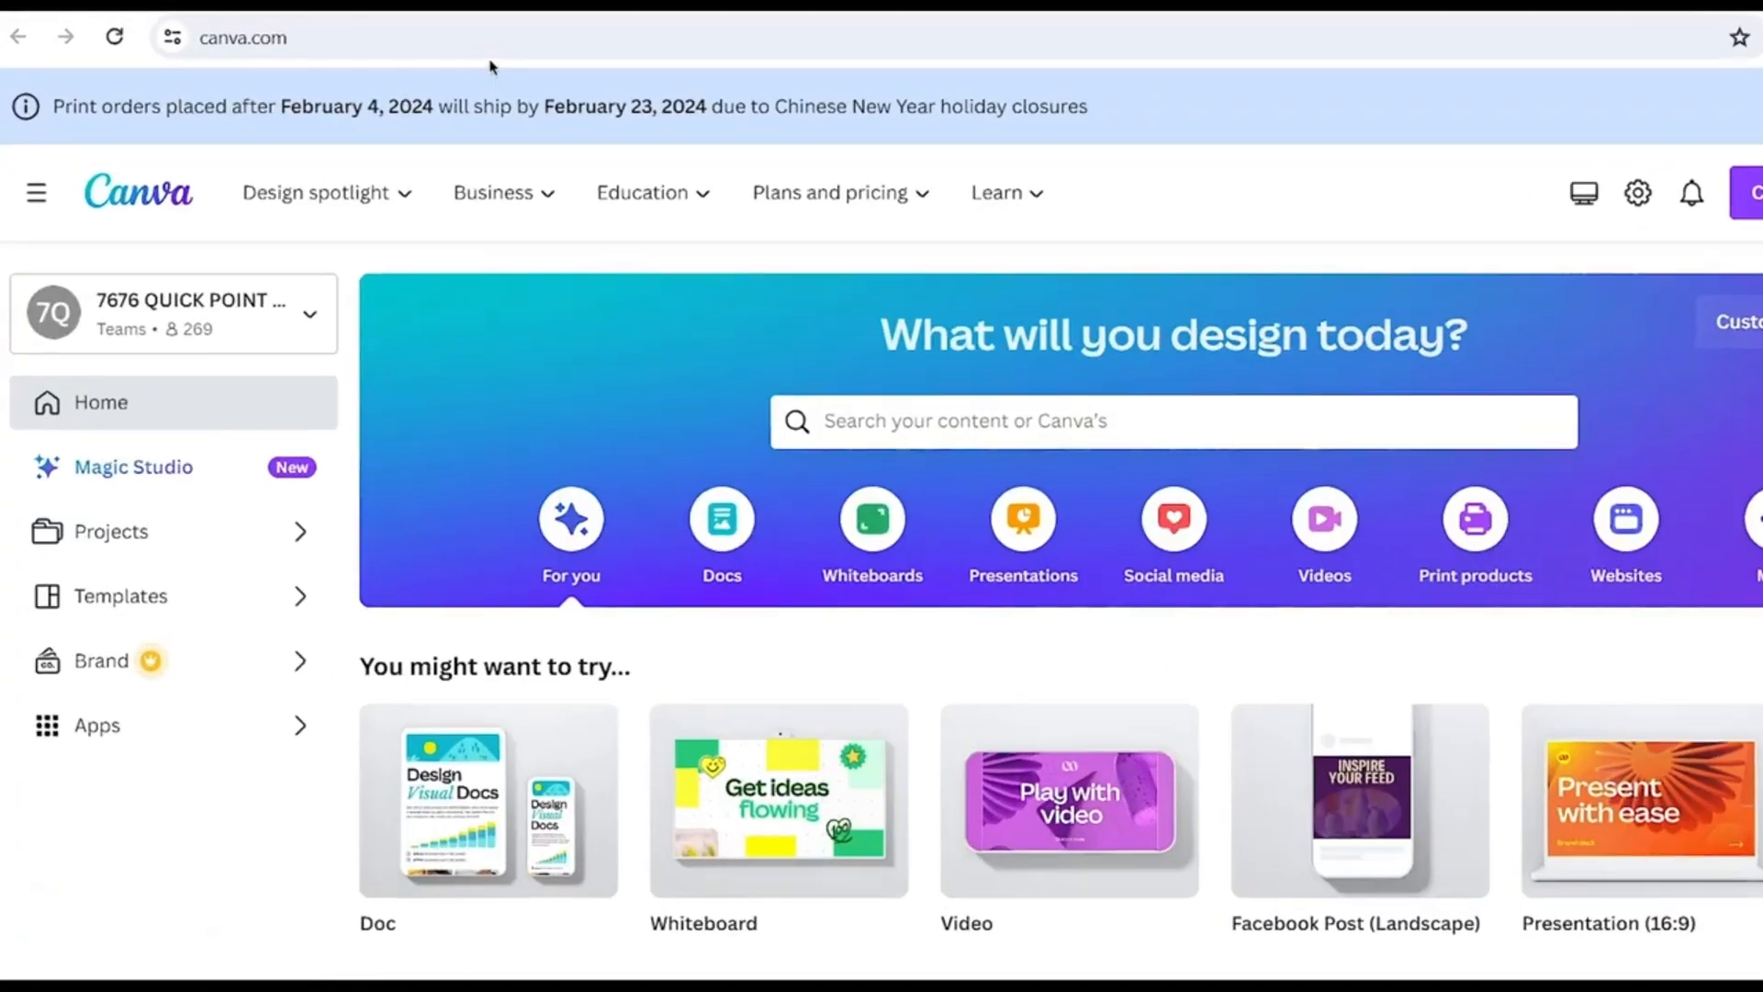
Switch to canva.com and search its templates for "youtube video"
{"action": "left_click", "coordinate": [377, 36]}
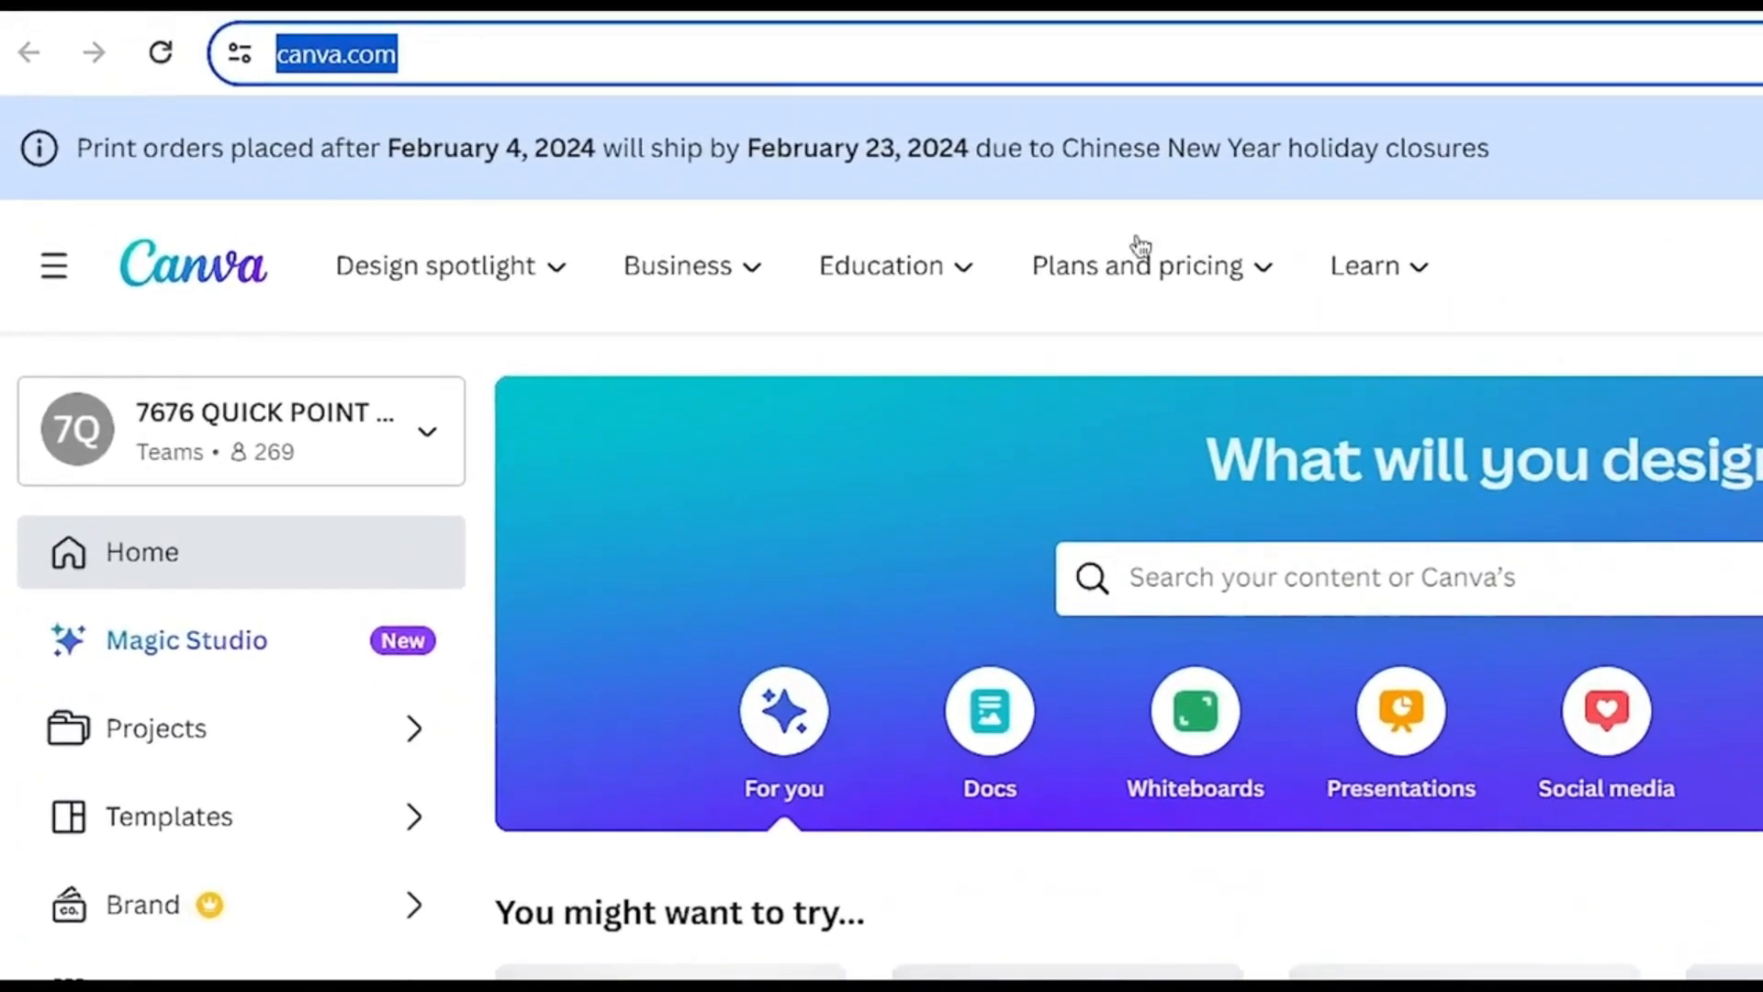
{"action": "left_click", "coordinate": [1137, 245]}
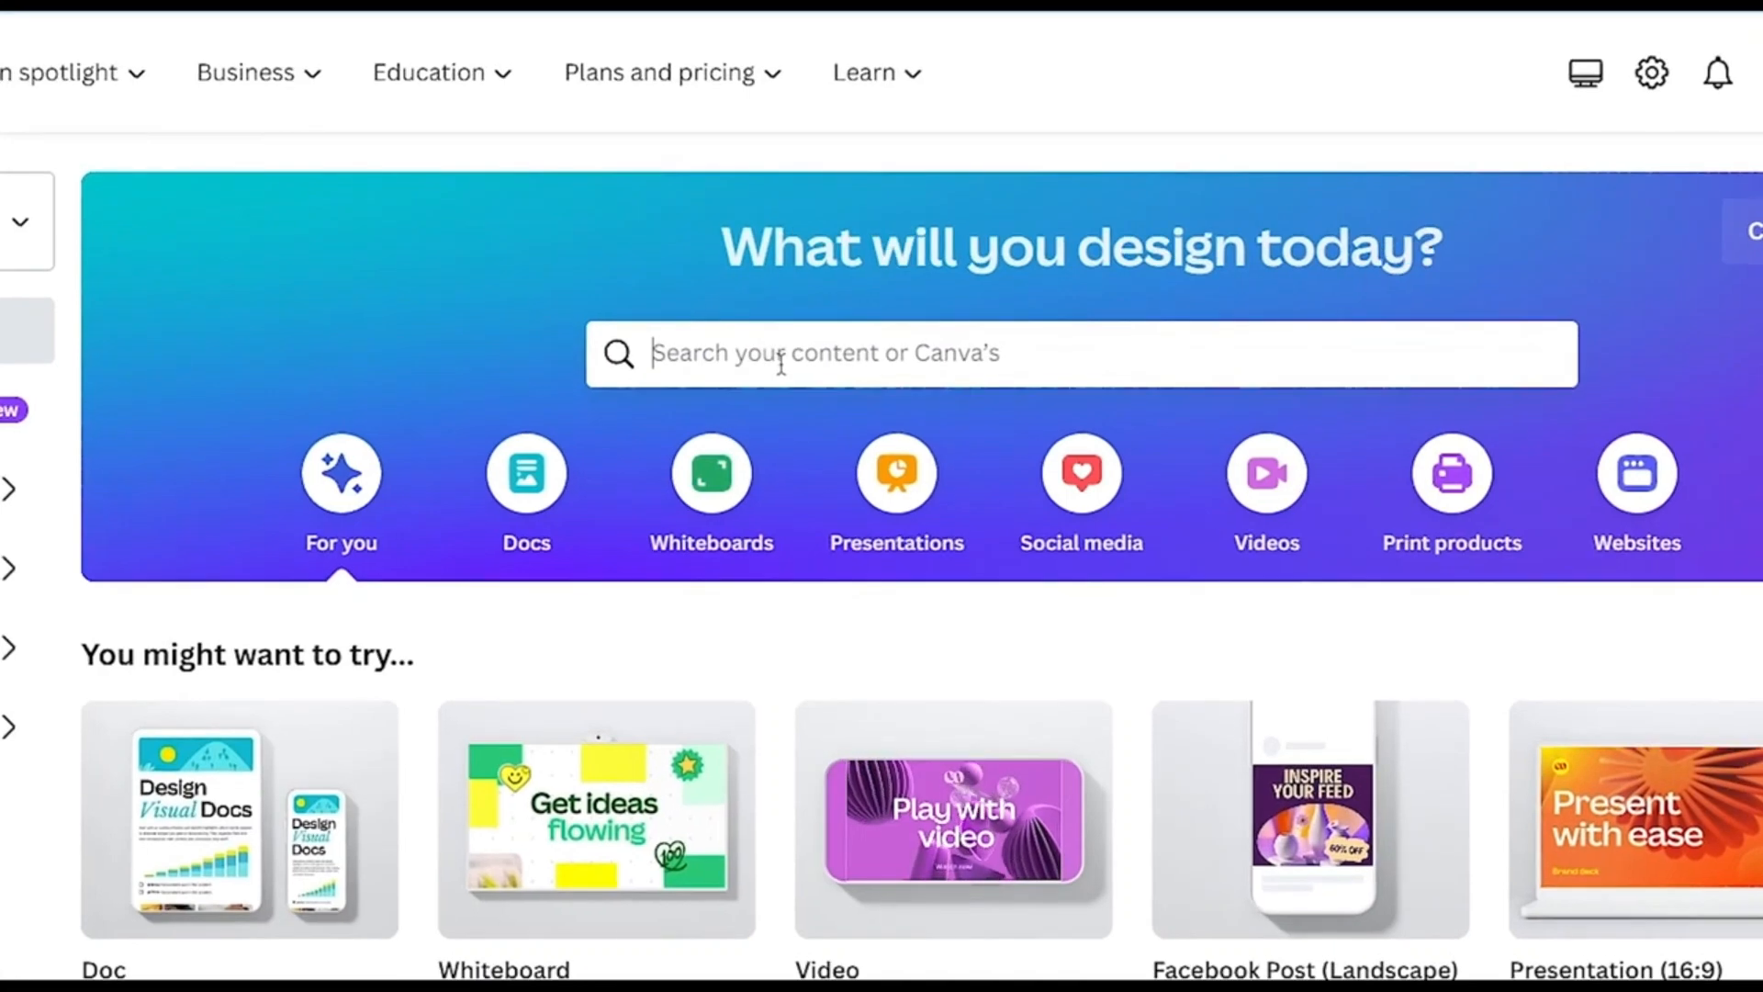
{"action": "left_click", "coordinate": [853, 389]}
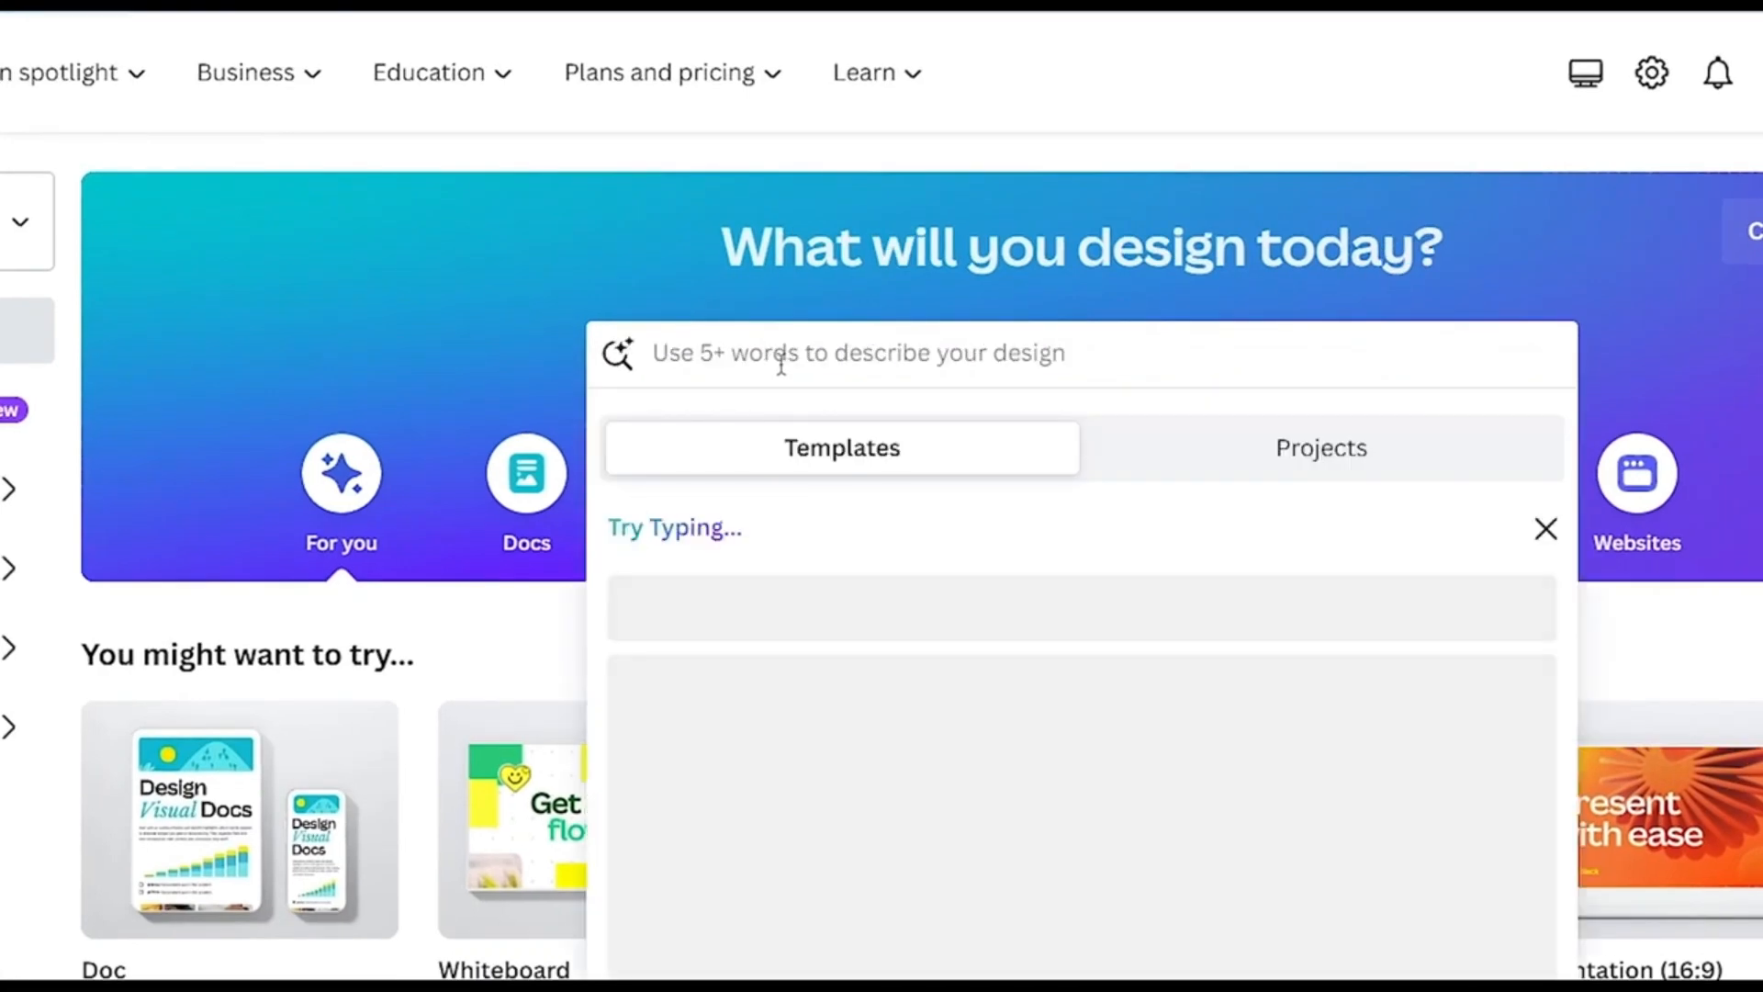
{"action": "type", "text": "youtube"}
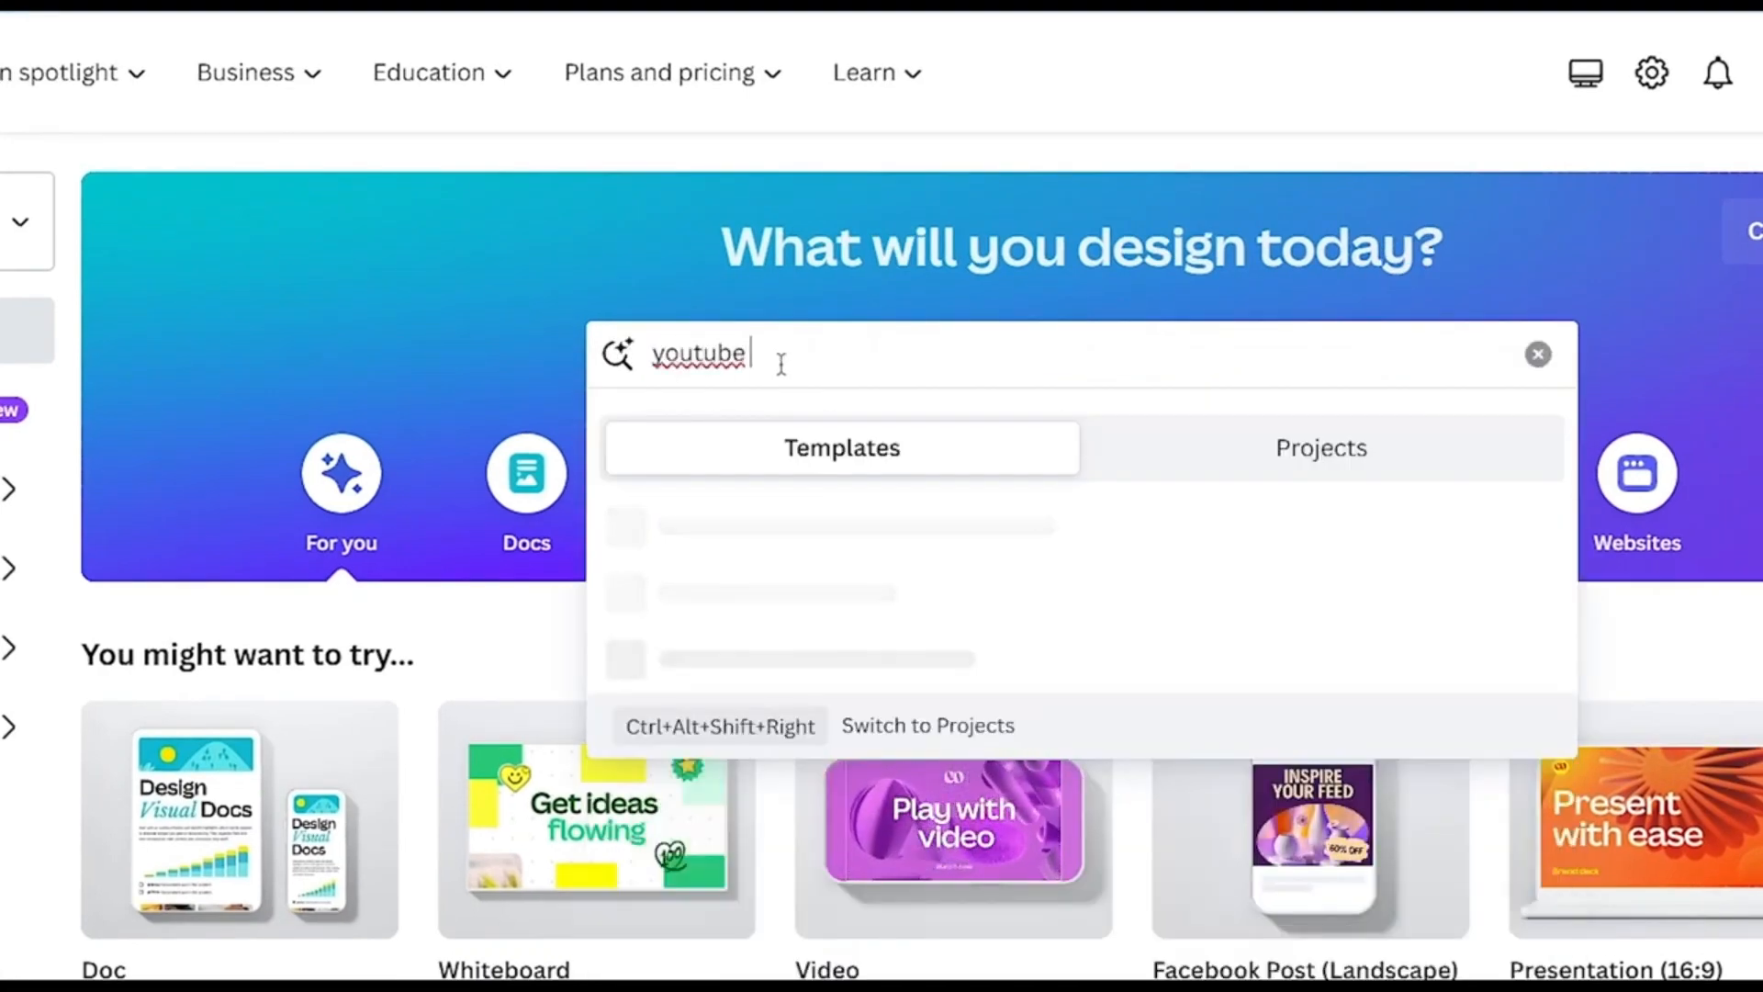
{"action": "type", "text": " video"}
{"action": "key", "text": "Return"}
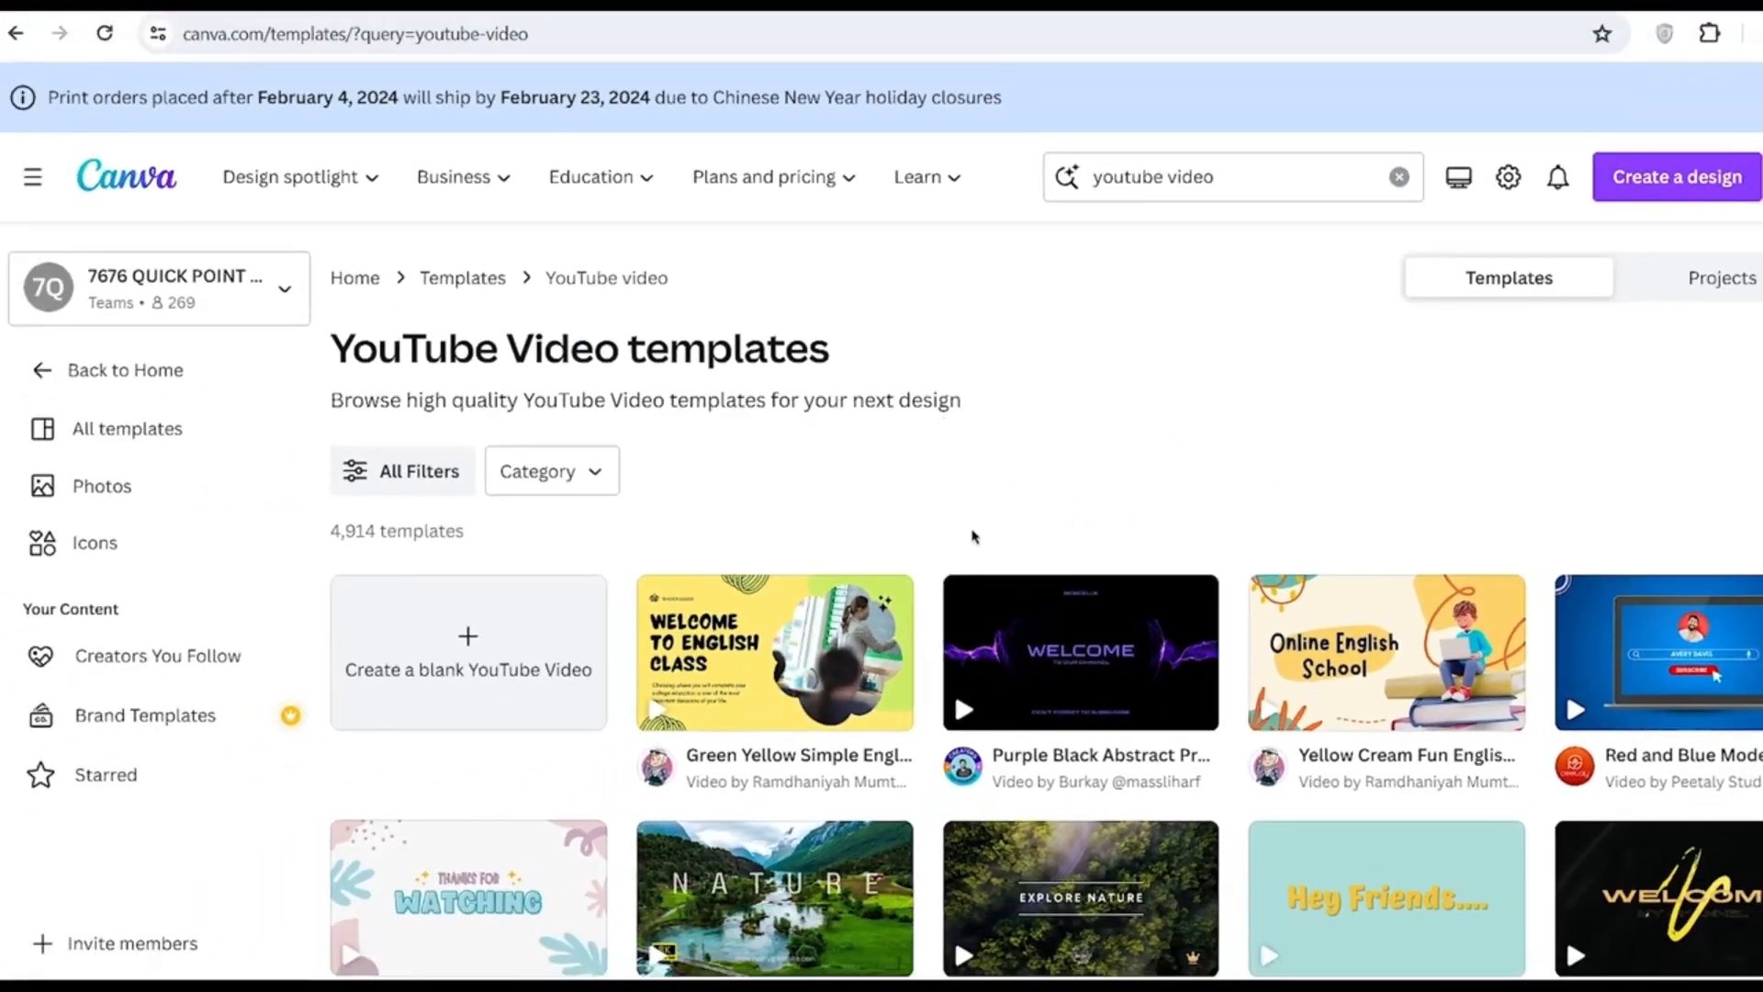
Create a blank YouTube Video design from the template results
{"action": "scroll", "coordinate": [974, 537], "scroll_direction": "down", "scroll_amount": 2}
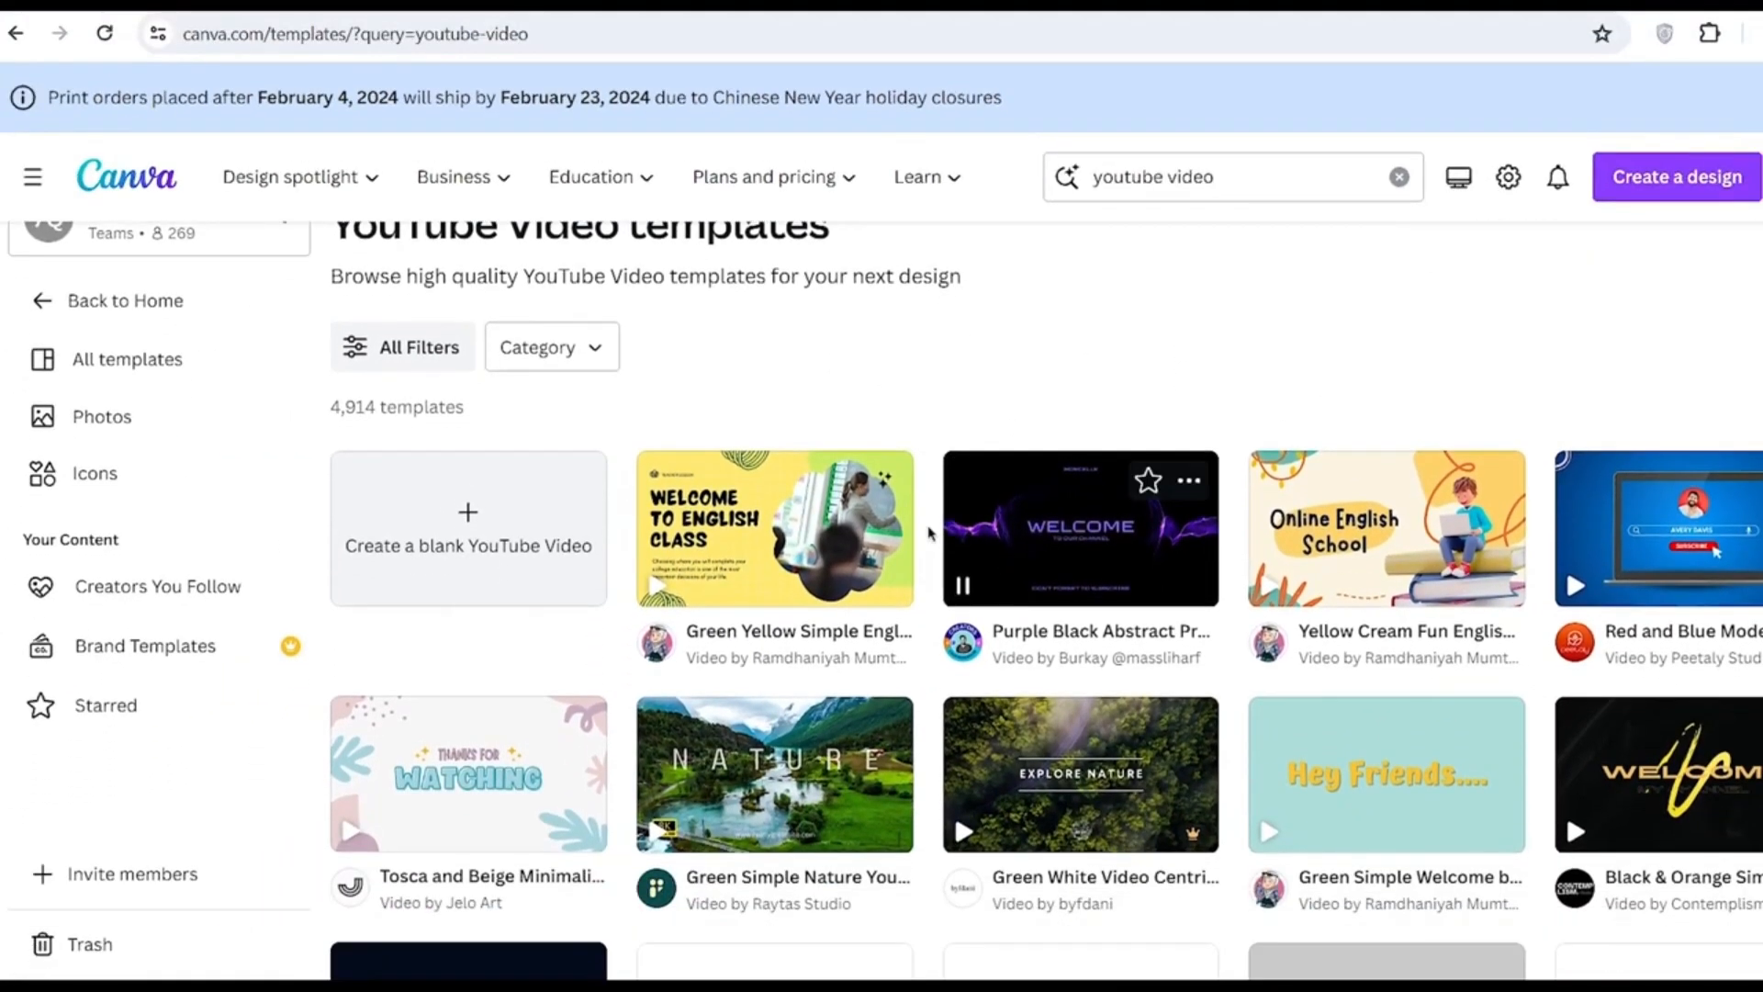
{"action": "left_click", "coordinate": [484, 526]}
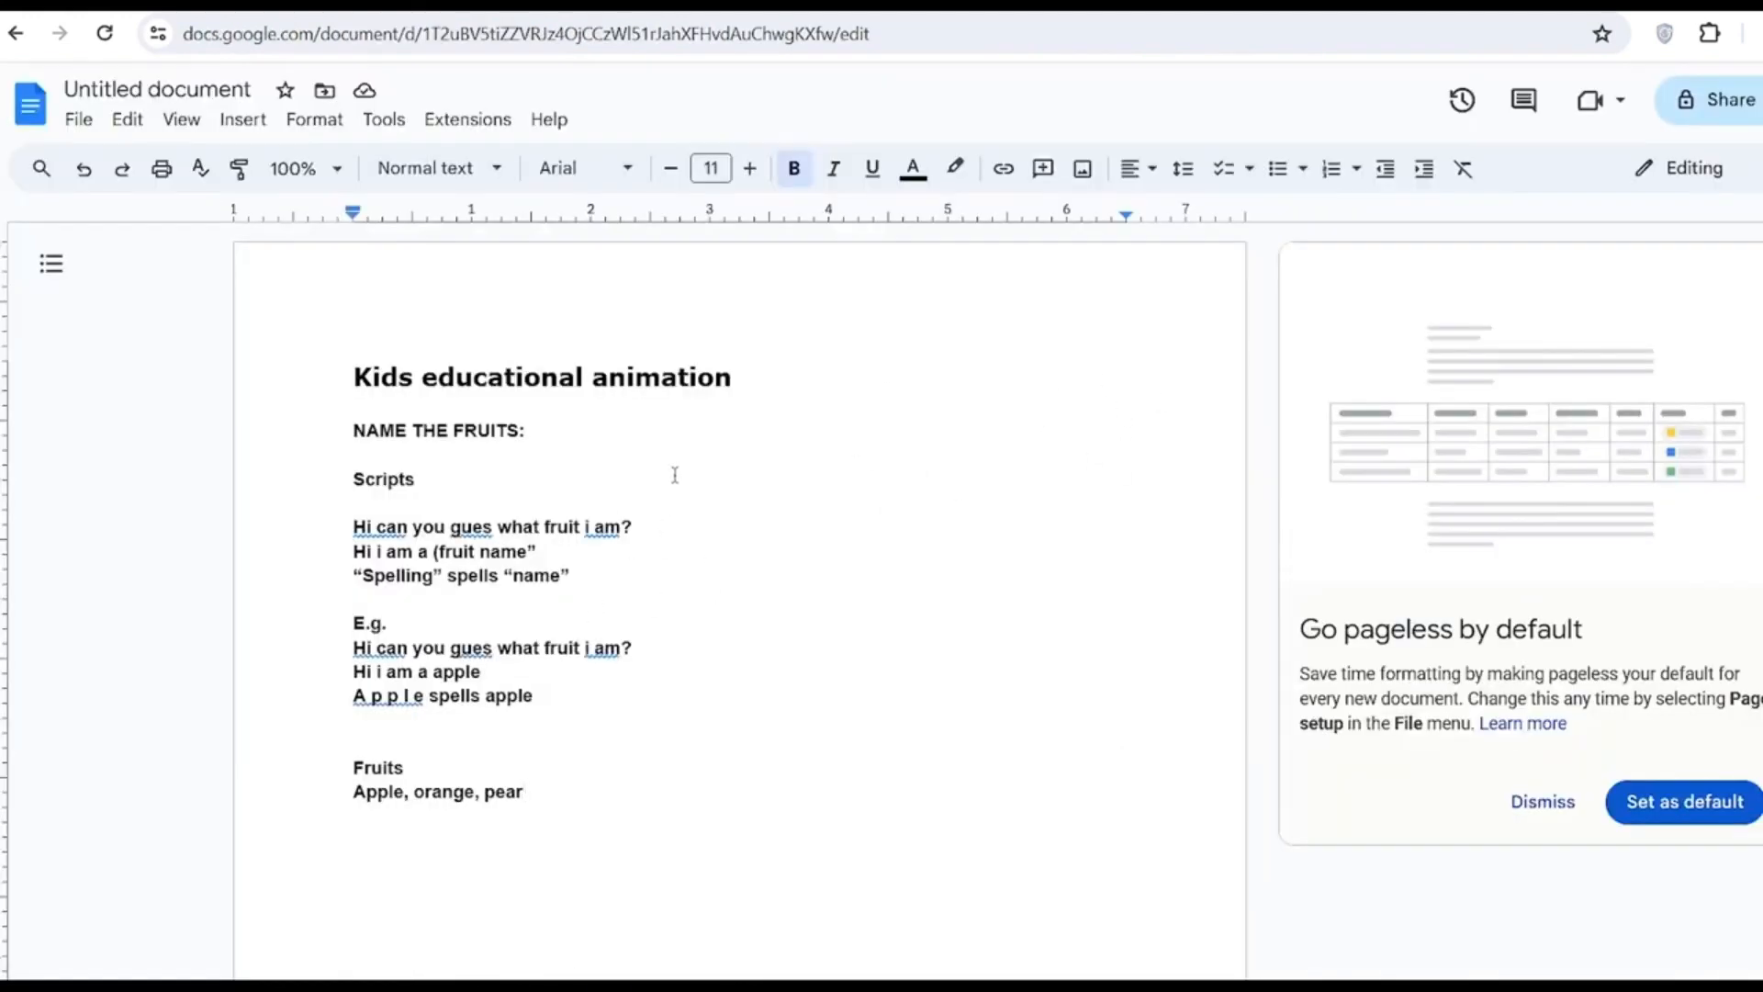
Switch to the "Kids educational animation" document and examine its "NAME THE FRUITS" heading and the fruits listed at the end
{"action": "left_click_drag", "start_coordinate": [526, 430], "coordinate": [414, 431]}
{"action": "double_click", "coordinate": [378, 768]}
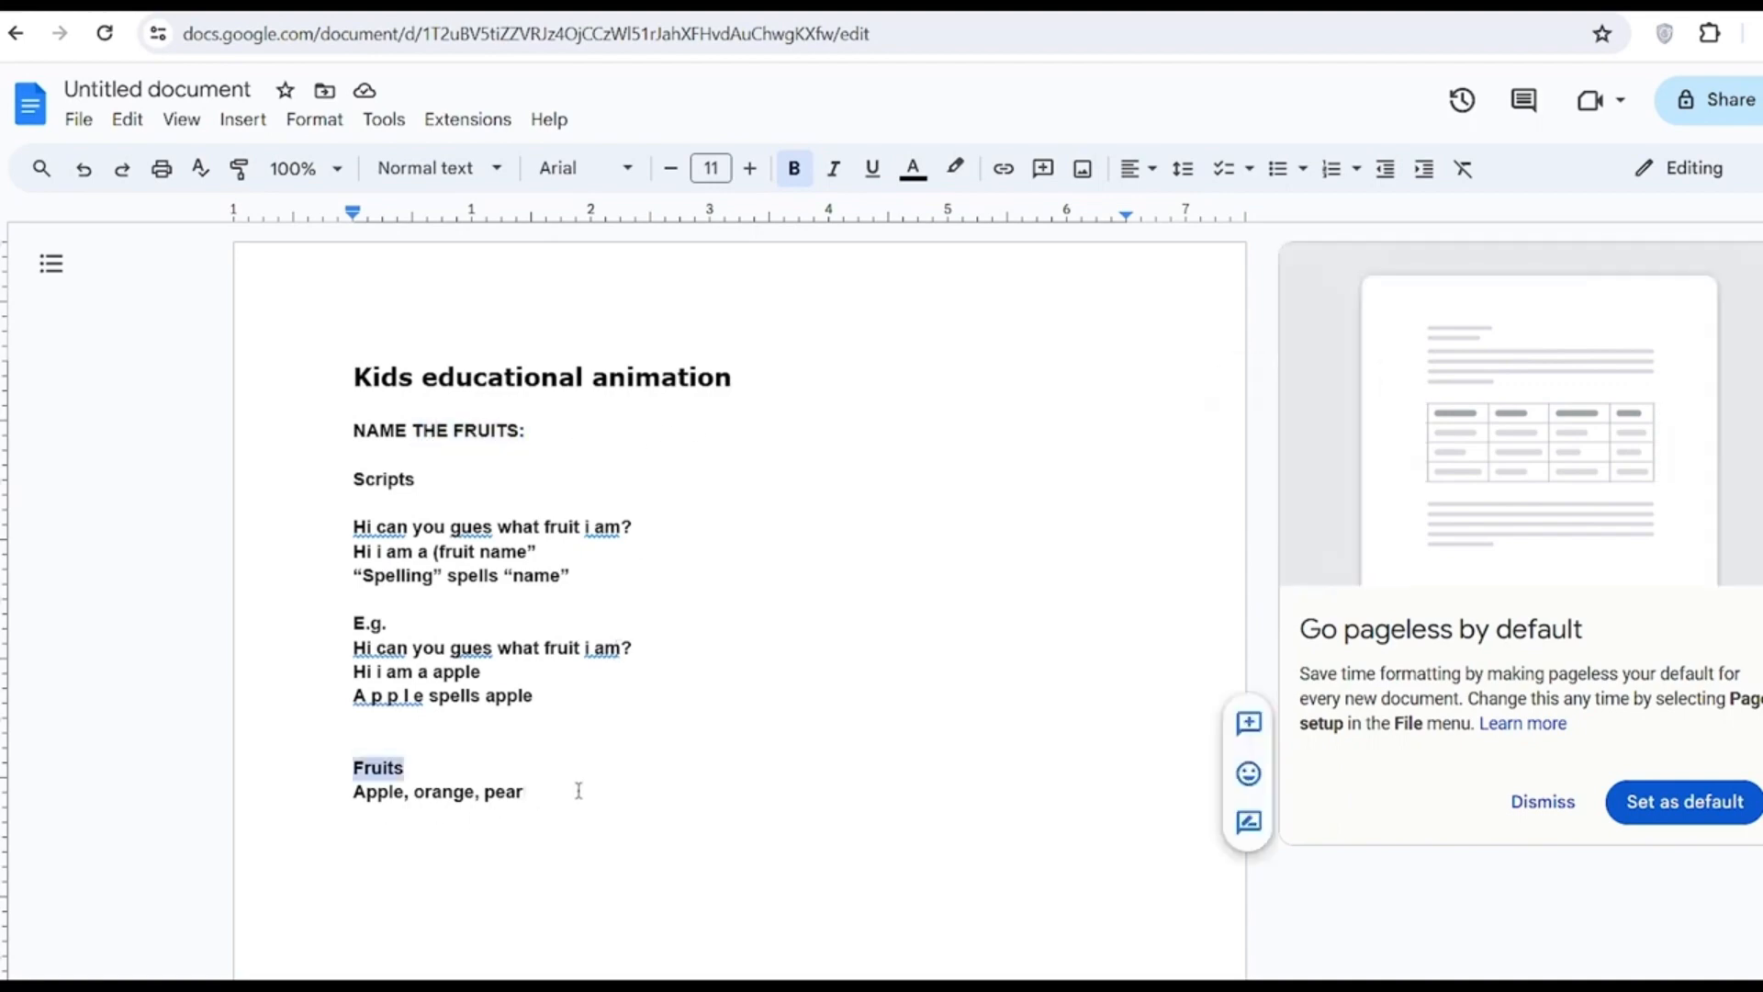
{"action": "left_click_drag", "start_coordinate": [529, 792], "coordinate": [353, 792]}
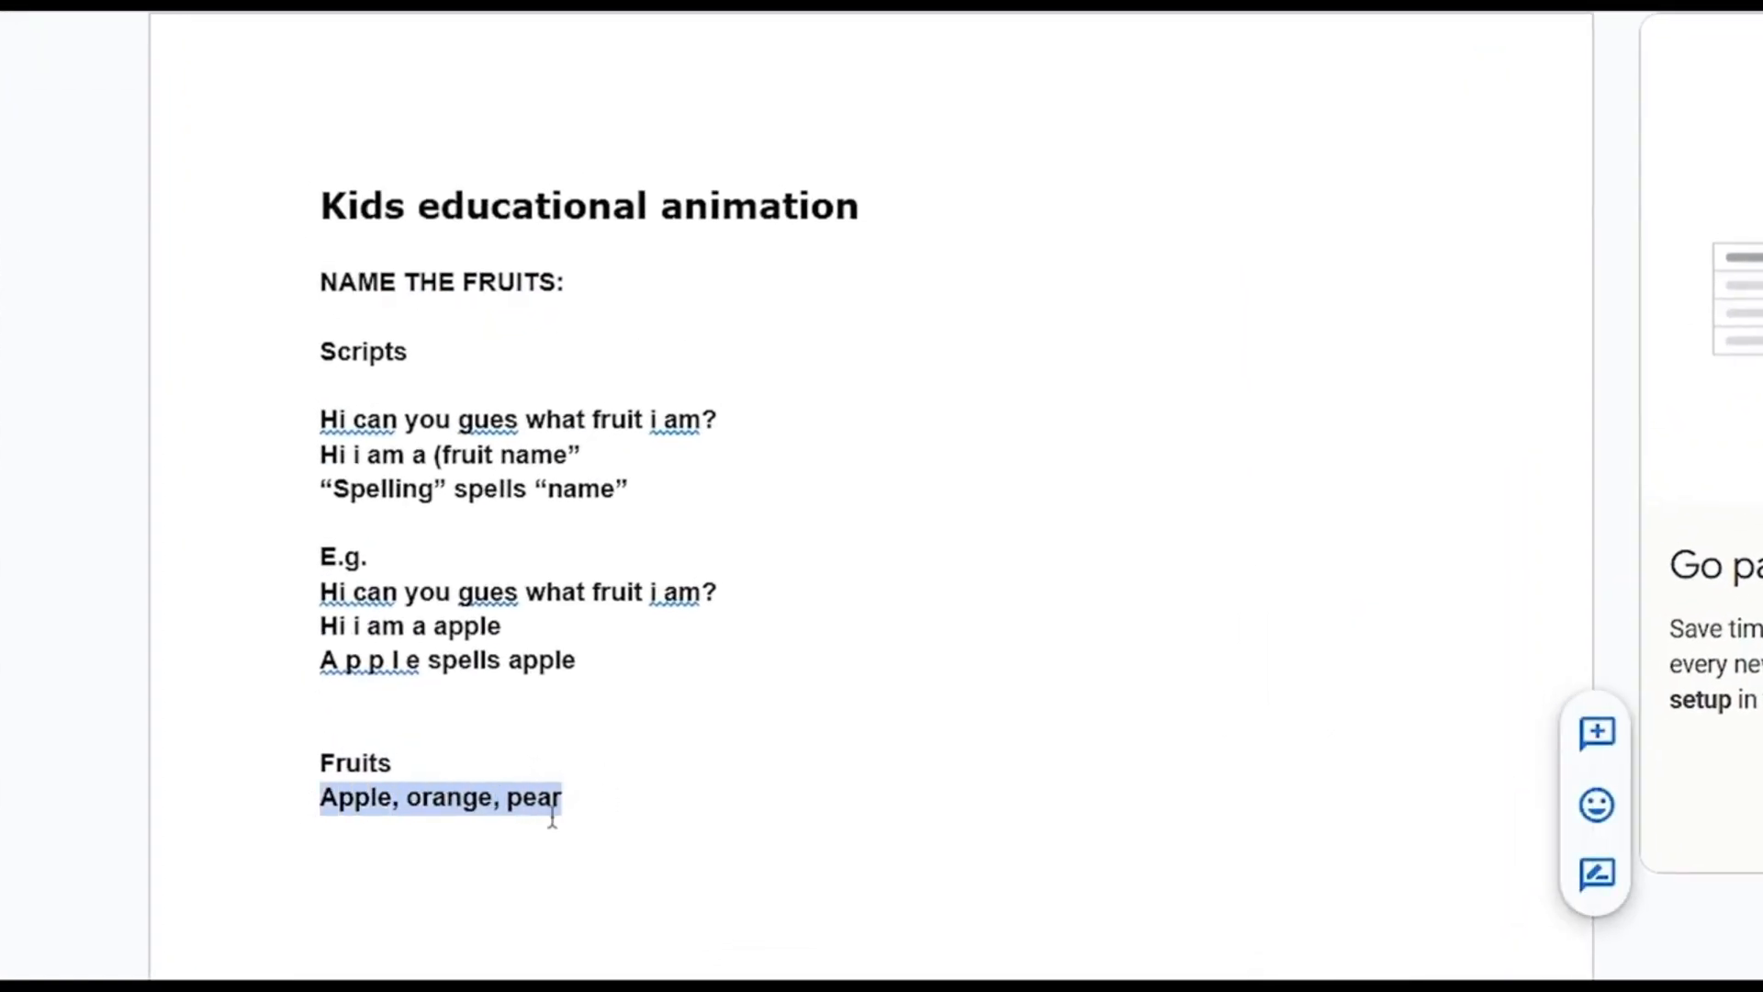
{"action": "left_click", "coordinate": [620, 831]}
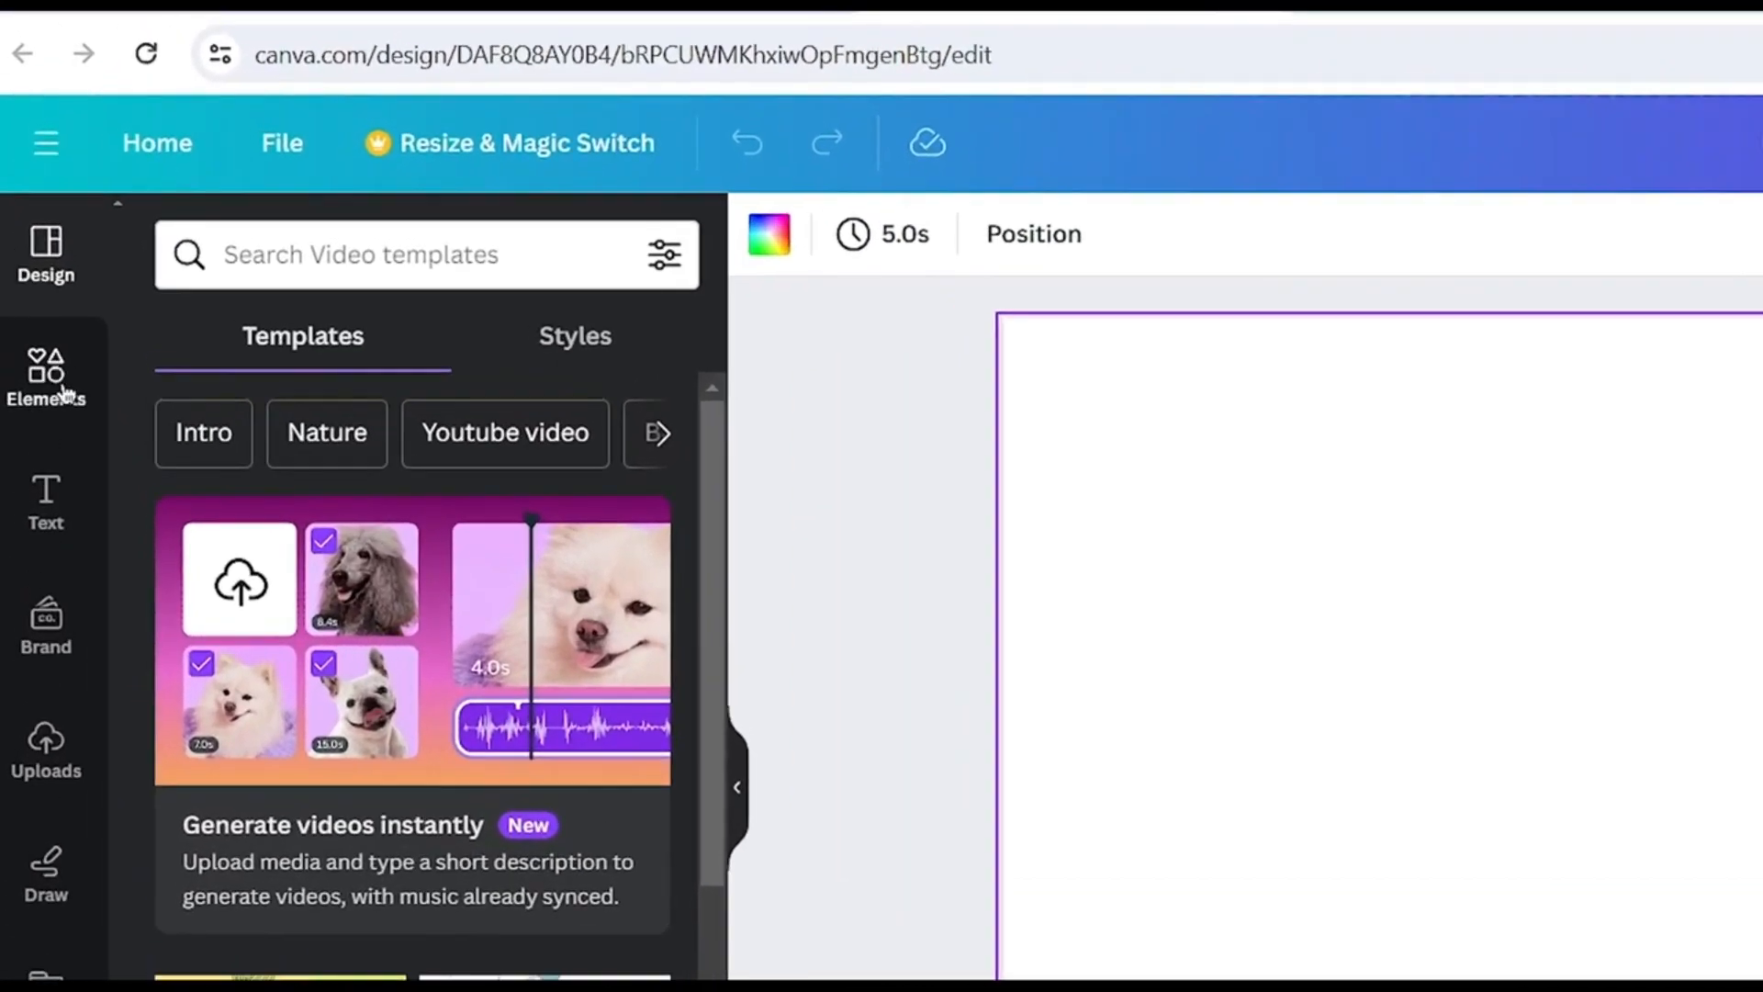
Switch to the blank Canva video, search the elements for "apple" graphics, and add a glossy red apple with a green leaf
{"action": "left_click", "coordinate": [54, 378]}
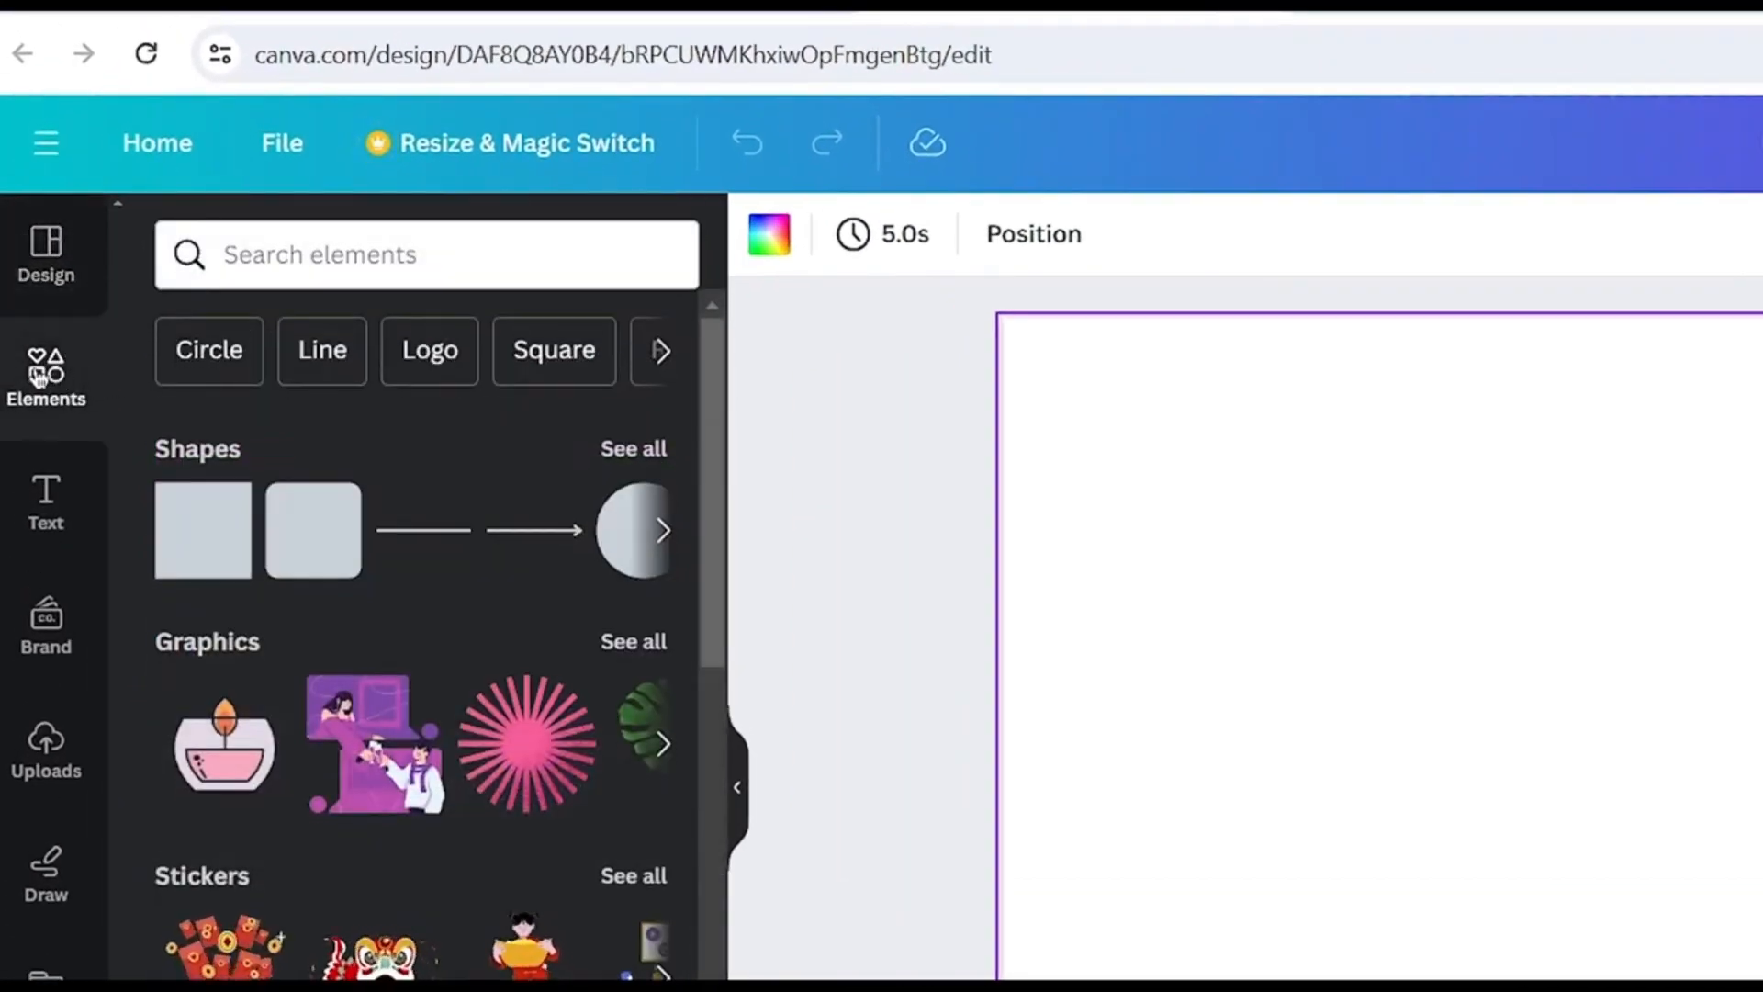
{"action": "left_click", "coordinate": [327, 257]}
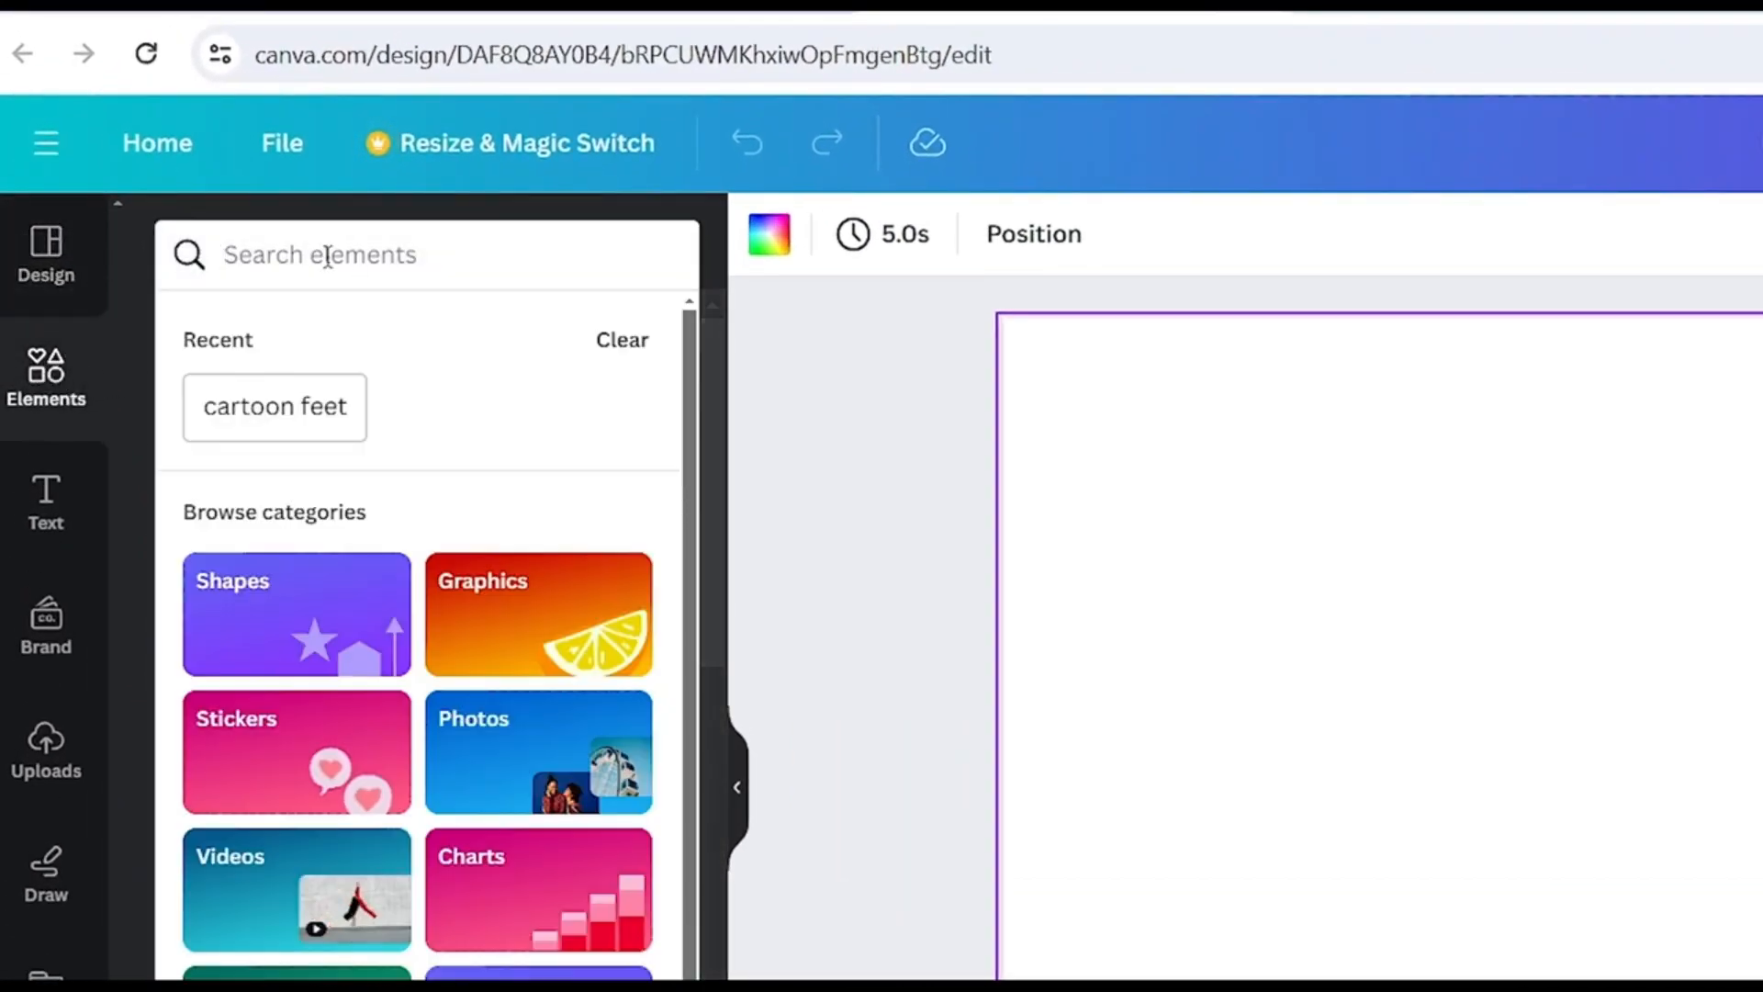
{"action": "type", "text": "app"}
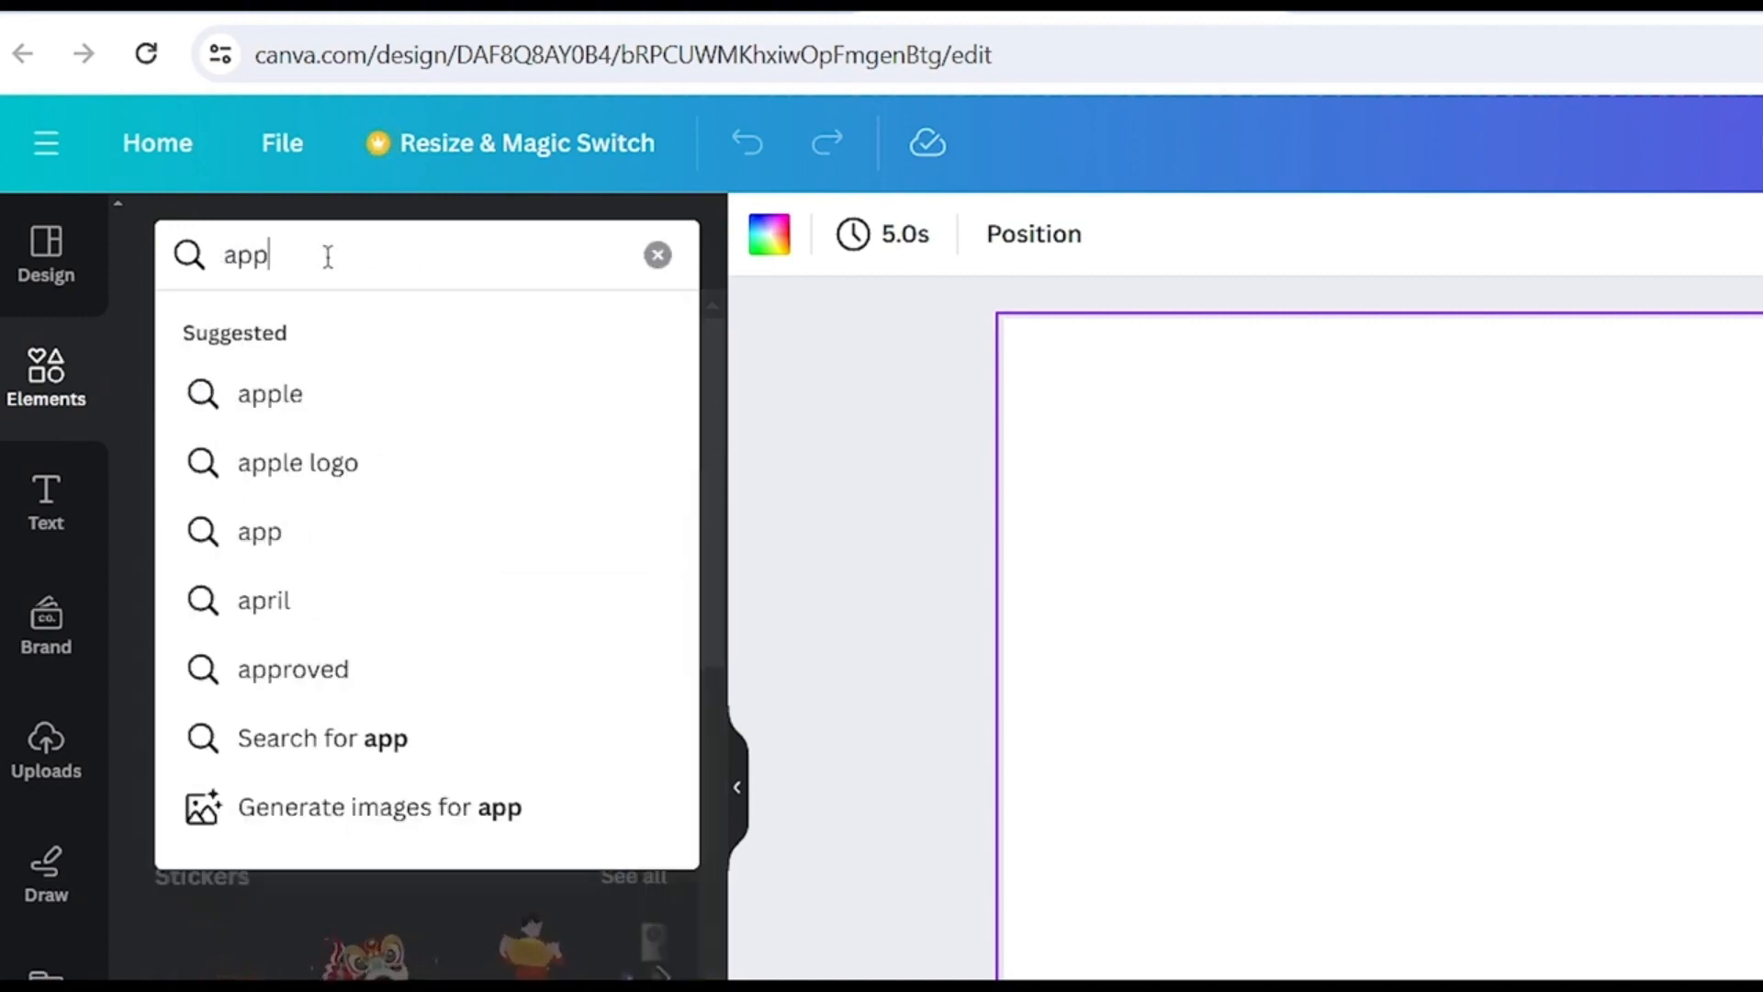
{"action": "type", "text": "le"}
{"action": "key", "text": "Return"}
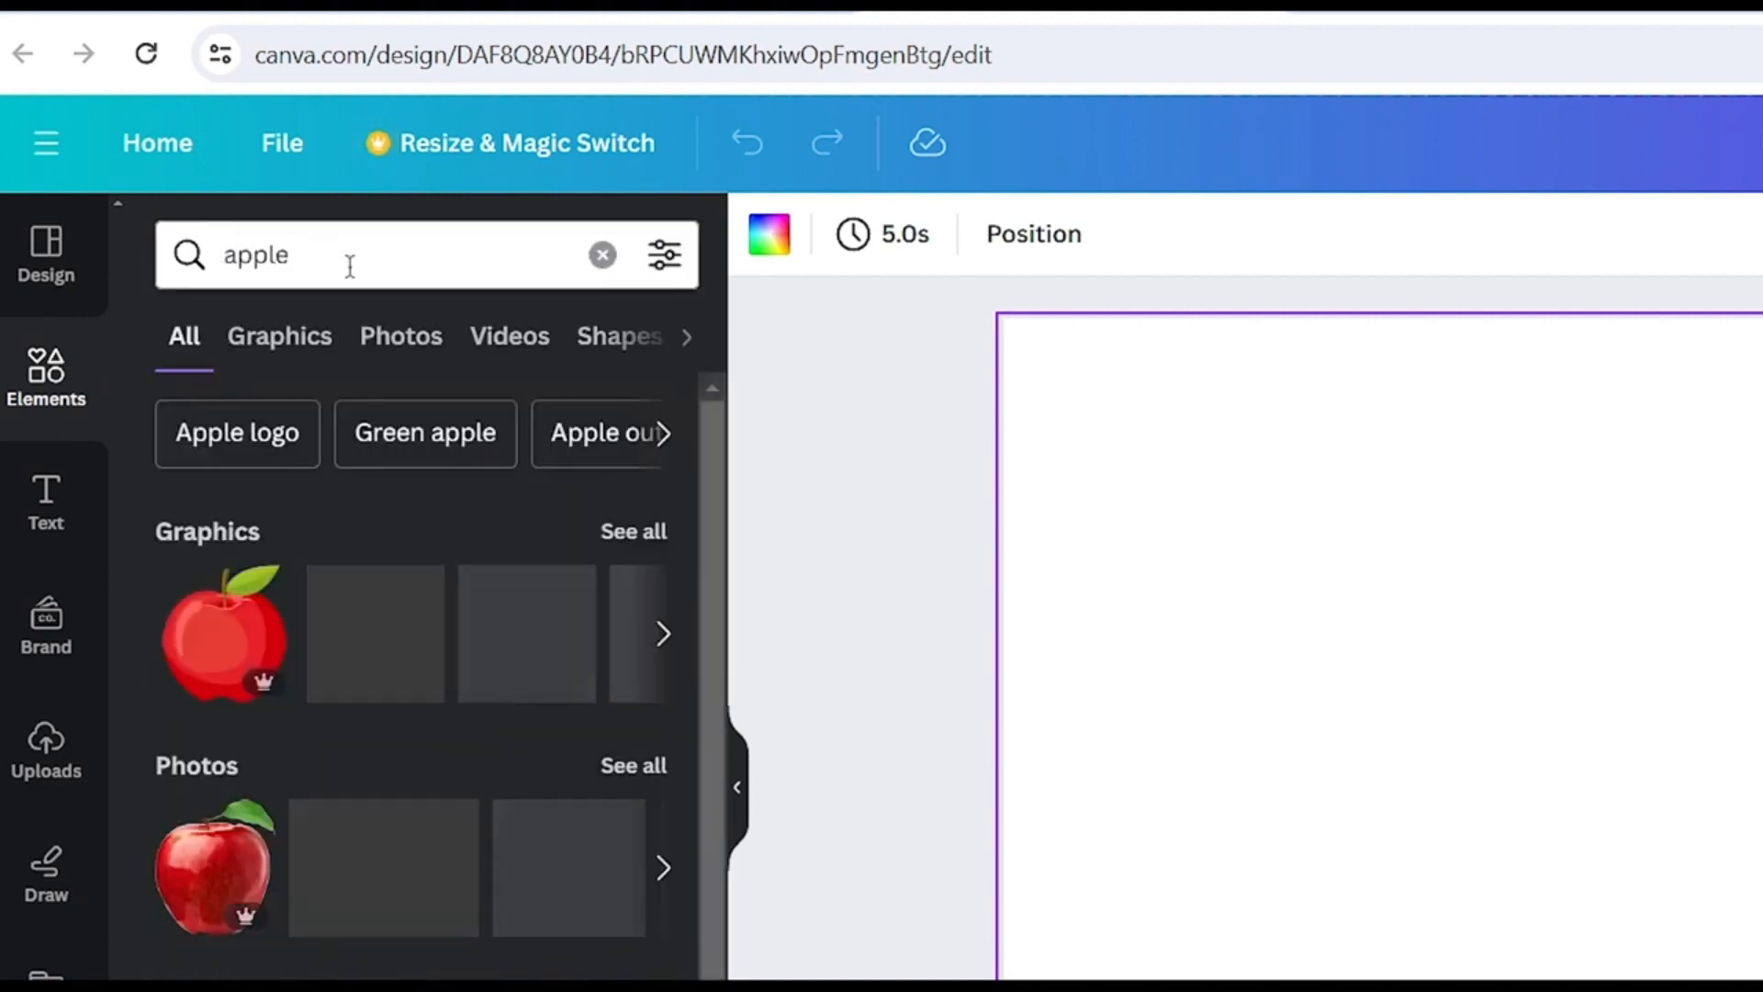
{"action": "left_click", "coordinate": [630, 532]}
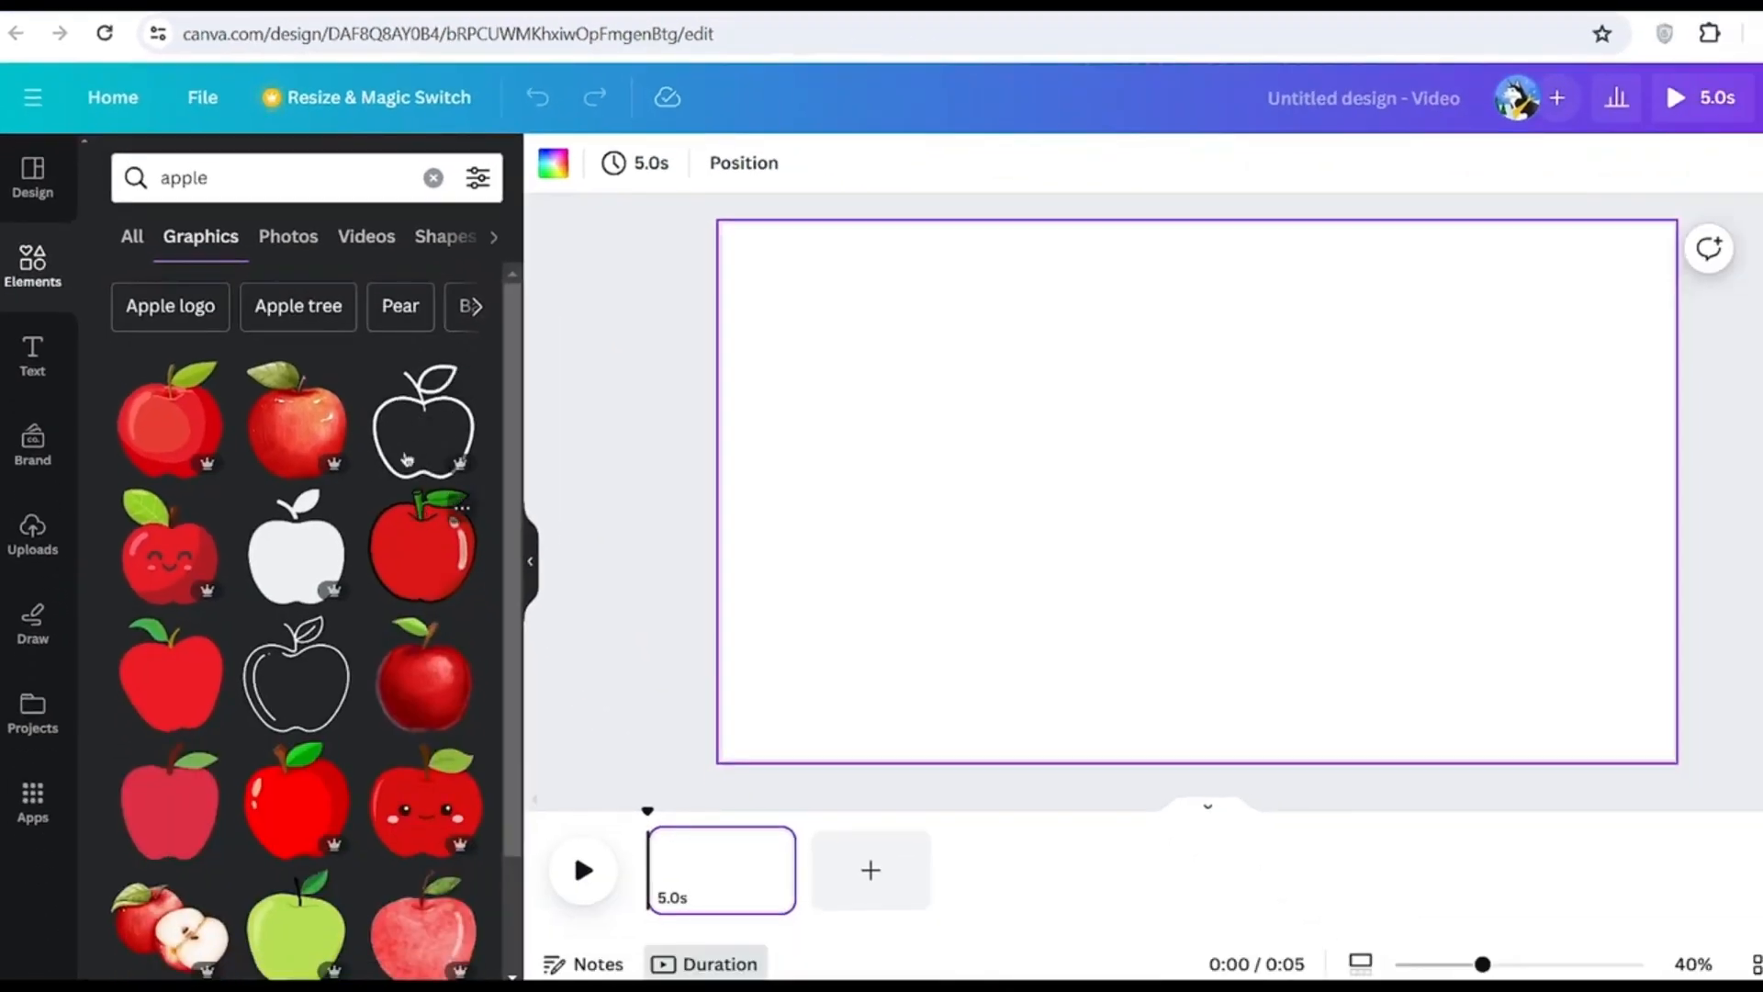
{"action": "scroll", "coordinate": [369, 667], "scroll_direction": "down", "scroll_amount": 5}
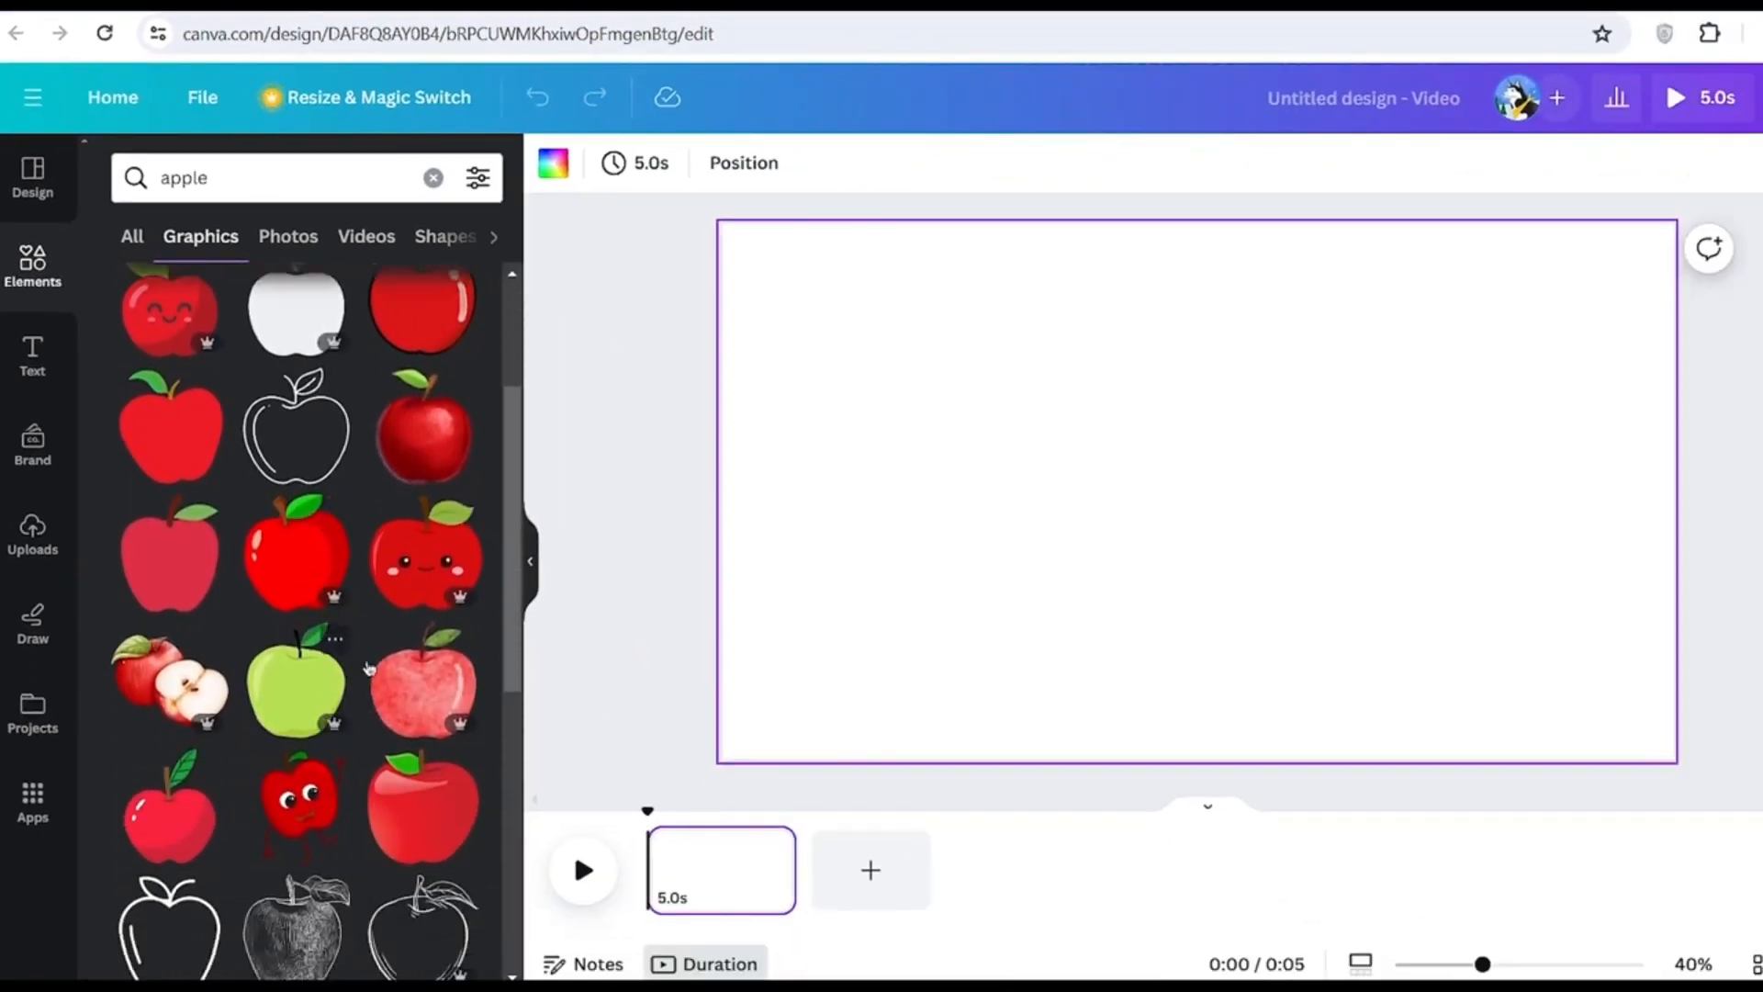
{"action": "left_click", "coordinate": [295, 524]}
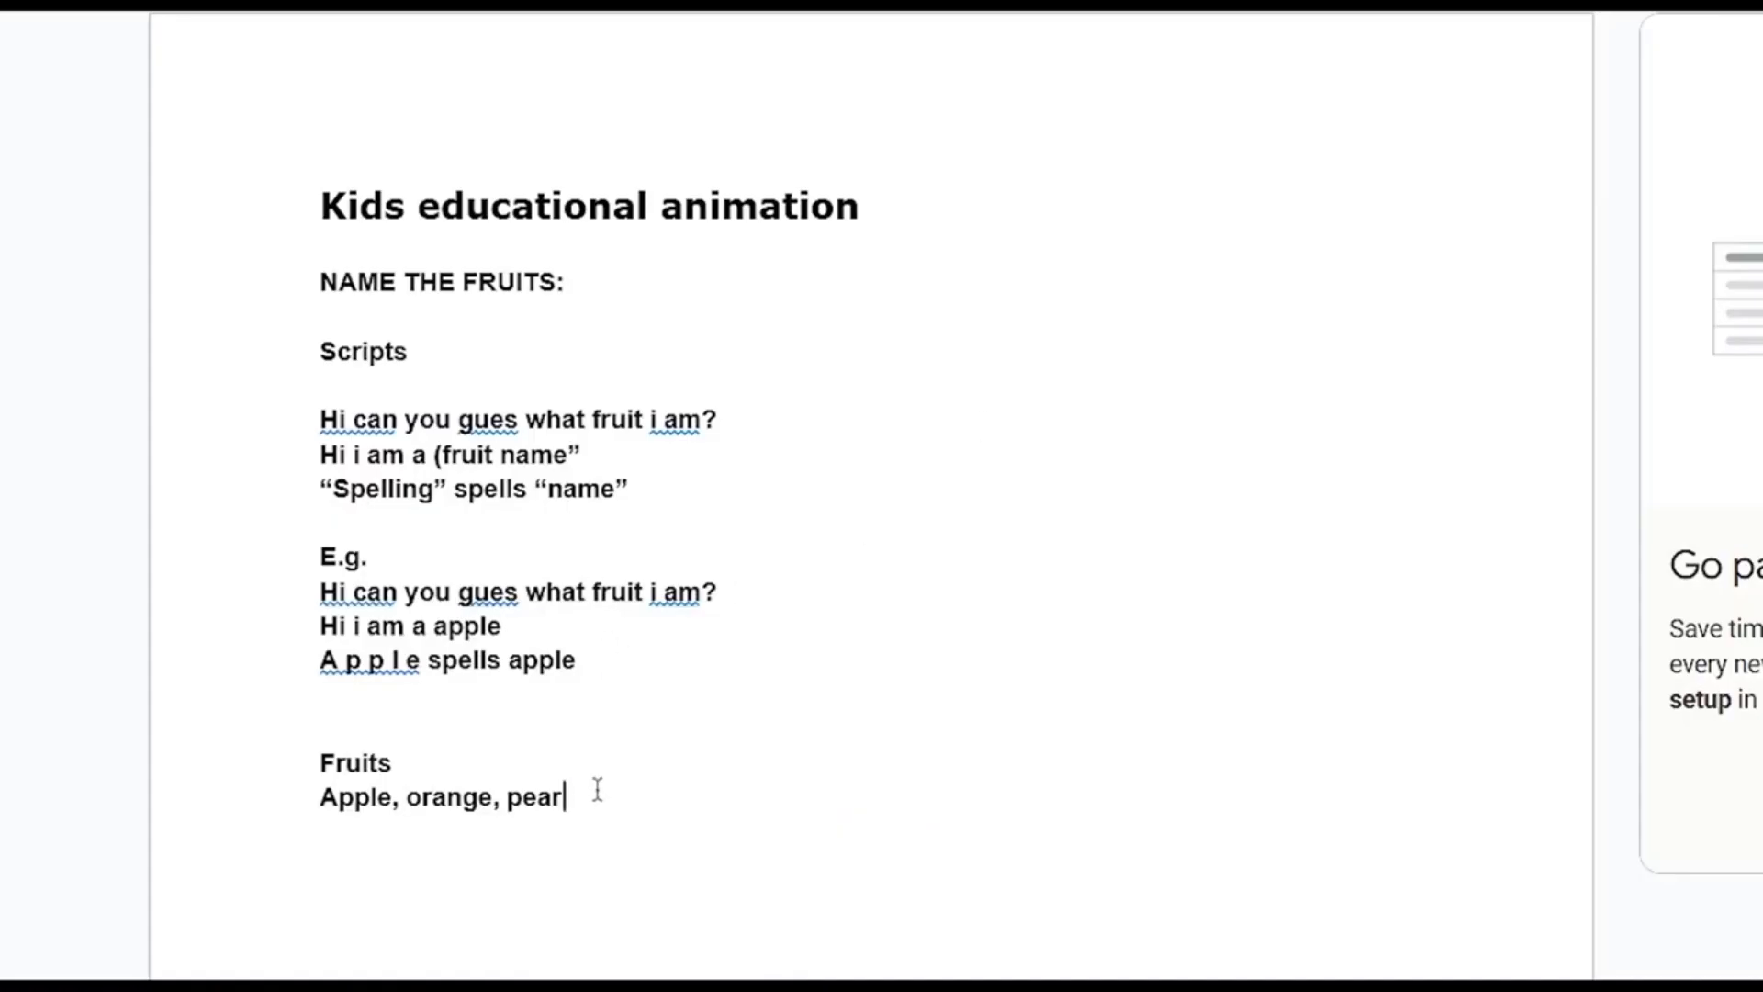
Find "orange" and "pear" graphics and add an orange and a yellow pear, sized like the apple, in a row beside it
{"action": "left_click_drag", "start_coordinate": [597, 790], "coordinate": [424, 788]}
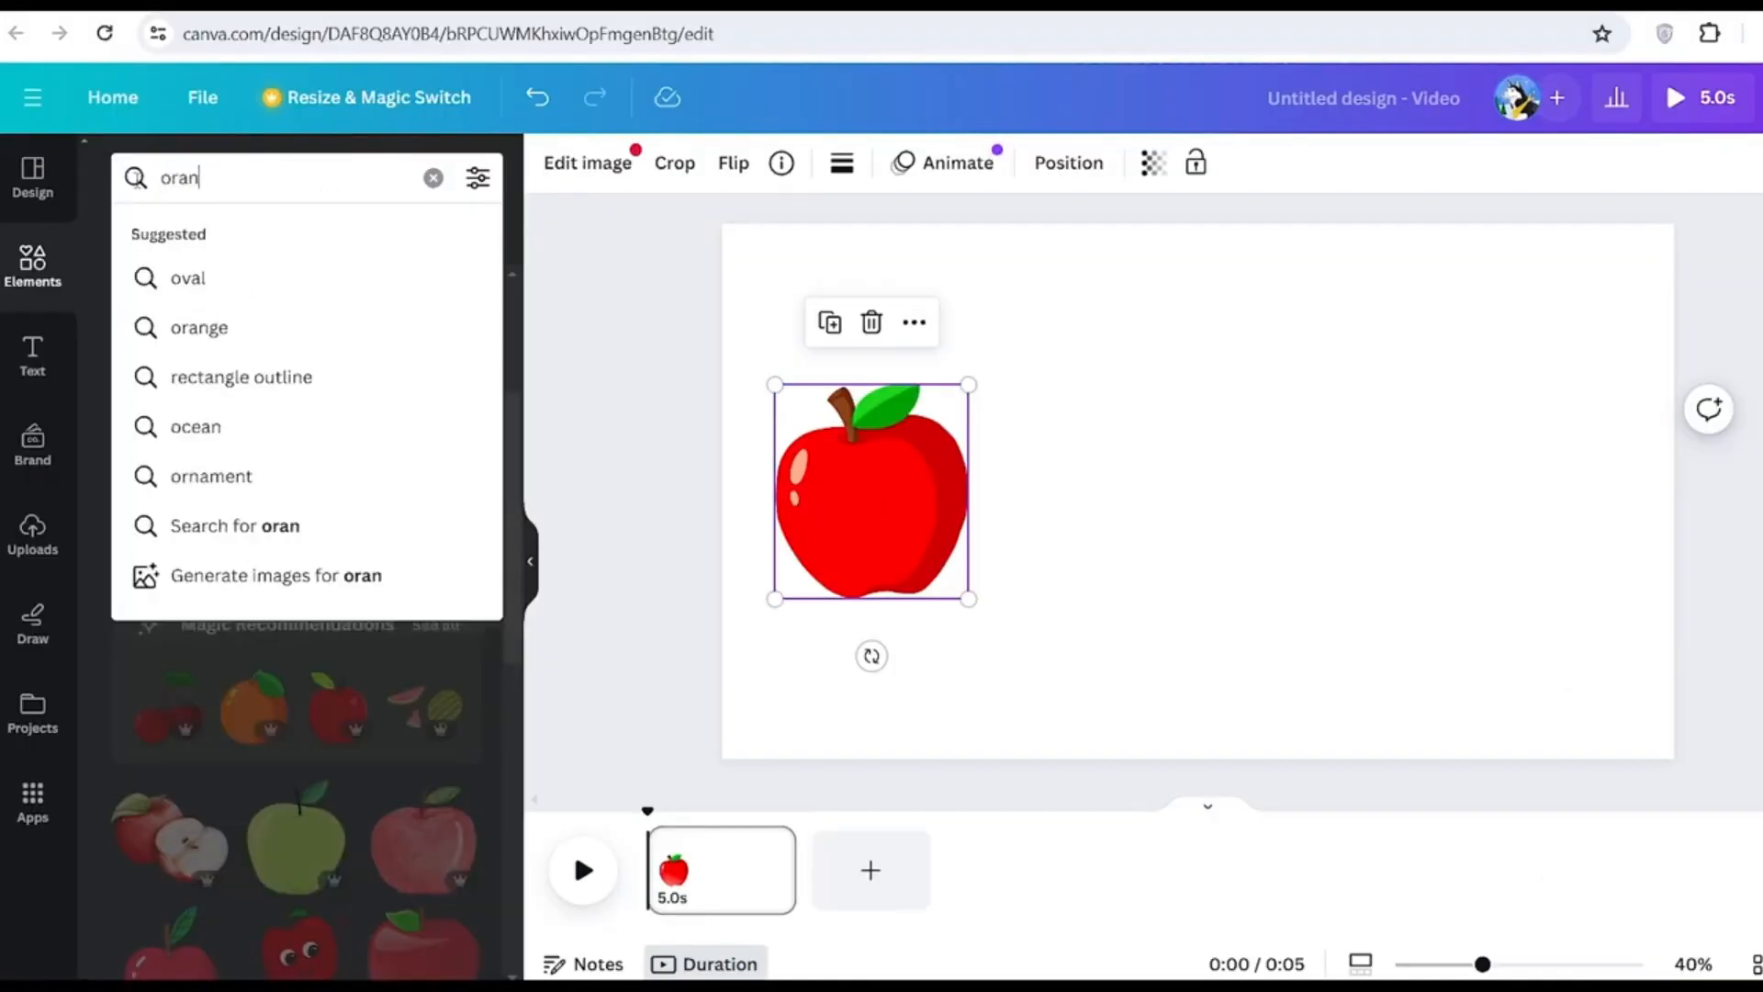
{"action": "type", "text": "ge"}
{"action": "key", "text": "Return"}
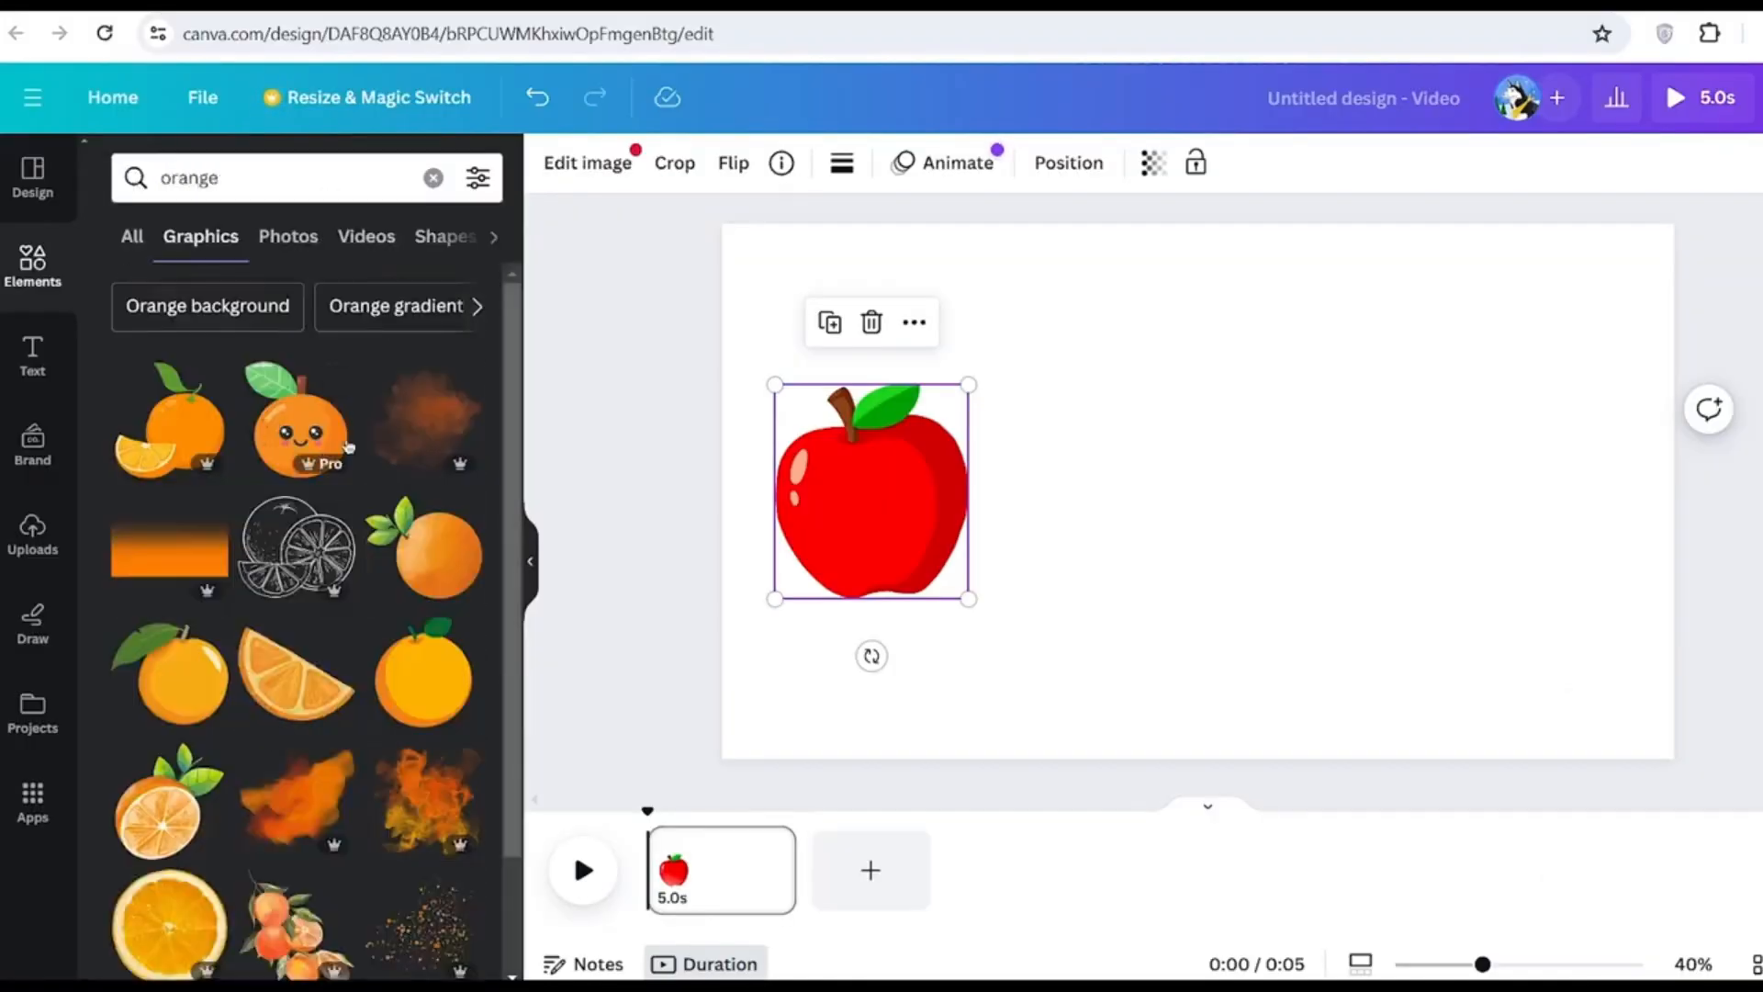
{"action": "scroll", "coordinate": [363, 595], "scroll_direction": "down", "scroll_amount": 5}
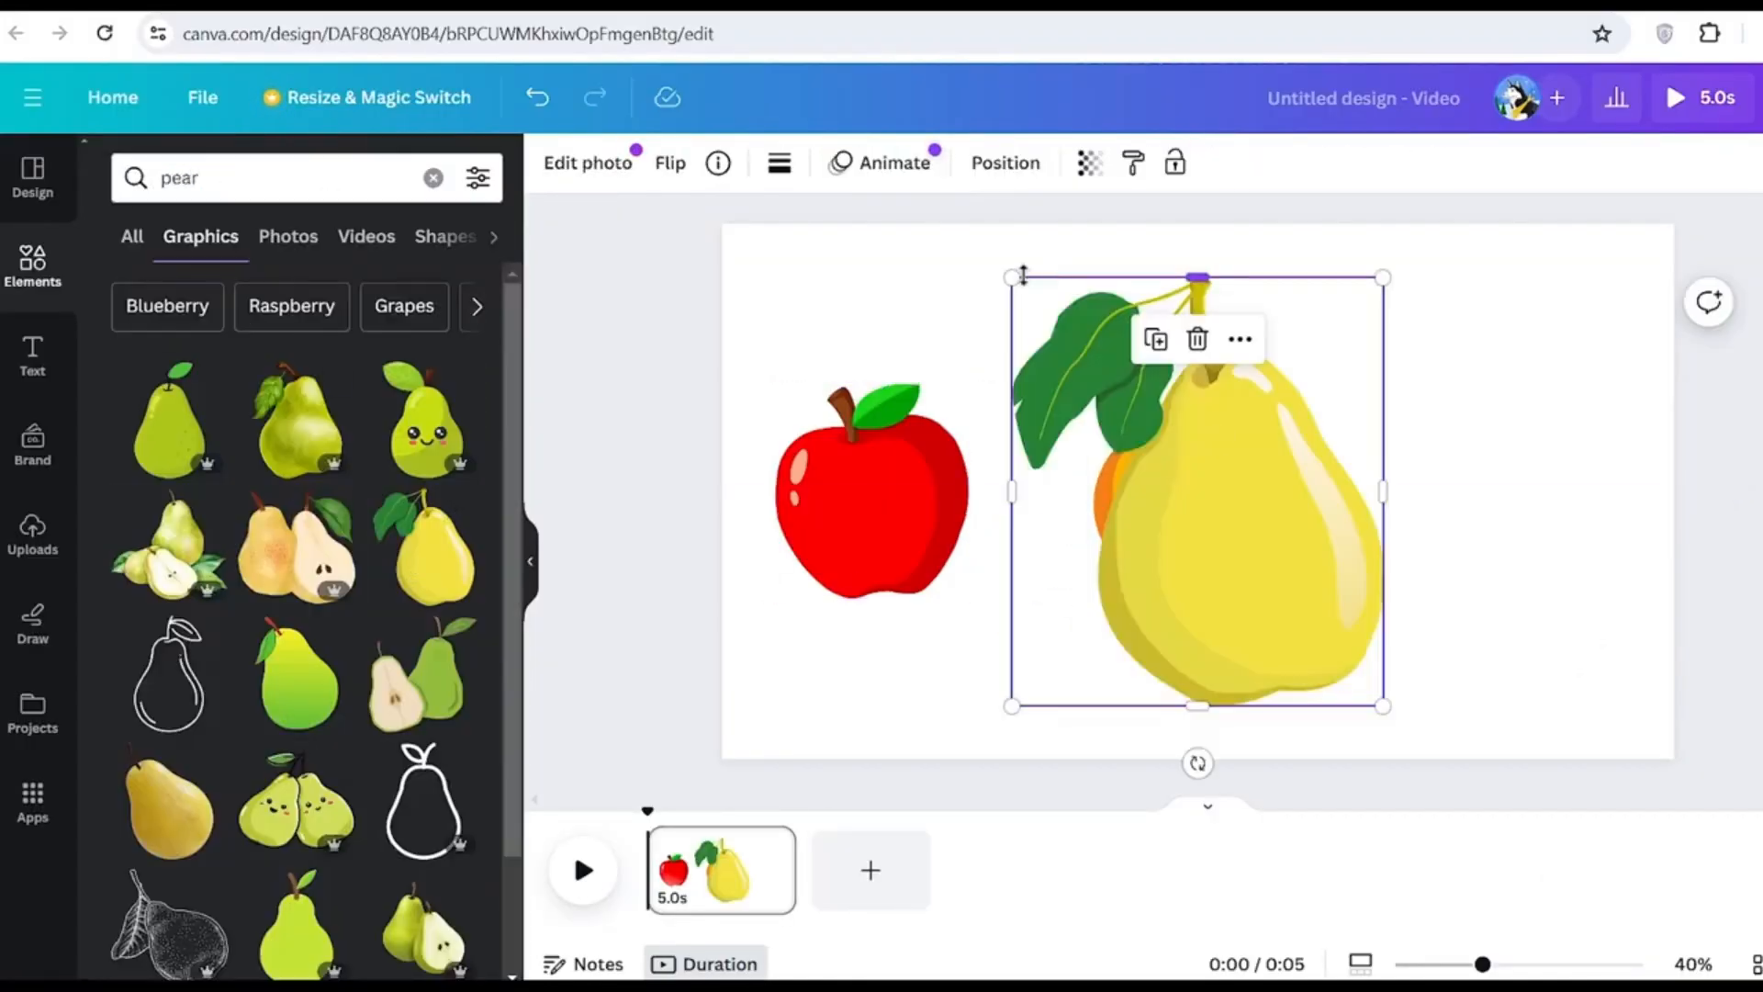
{"action": "left_click_drag", "start_coordinate": [1574, 650], "coordinate": [863, 429]}
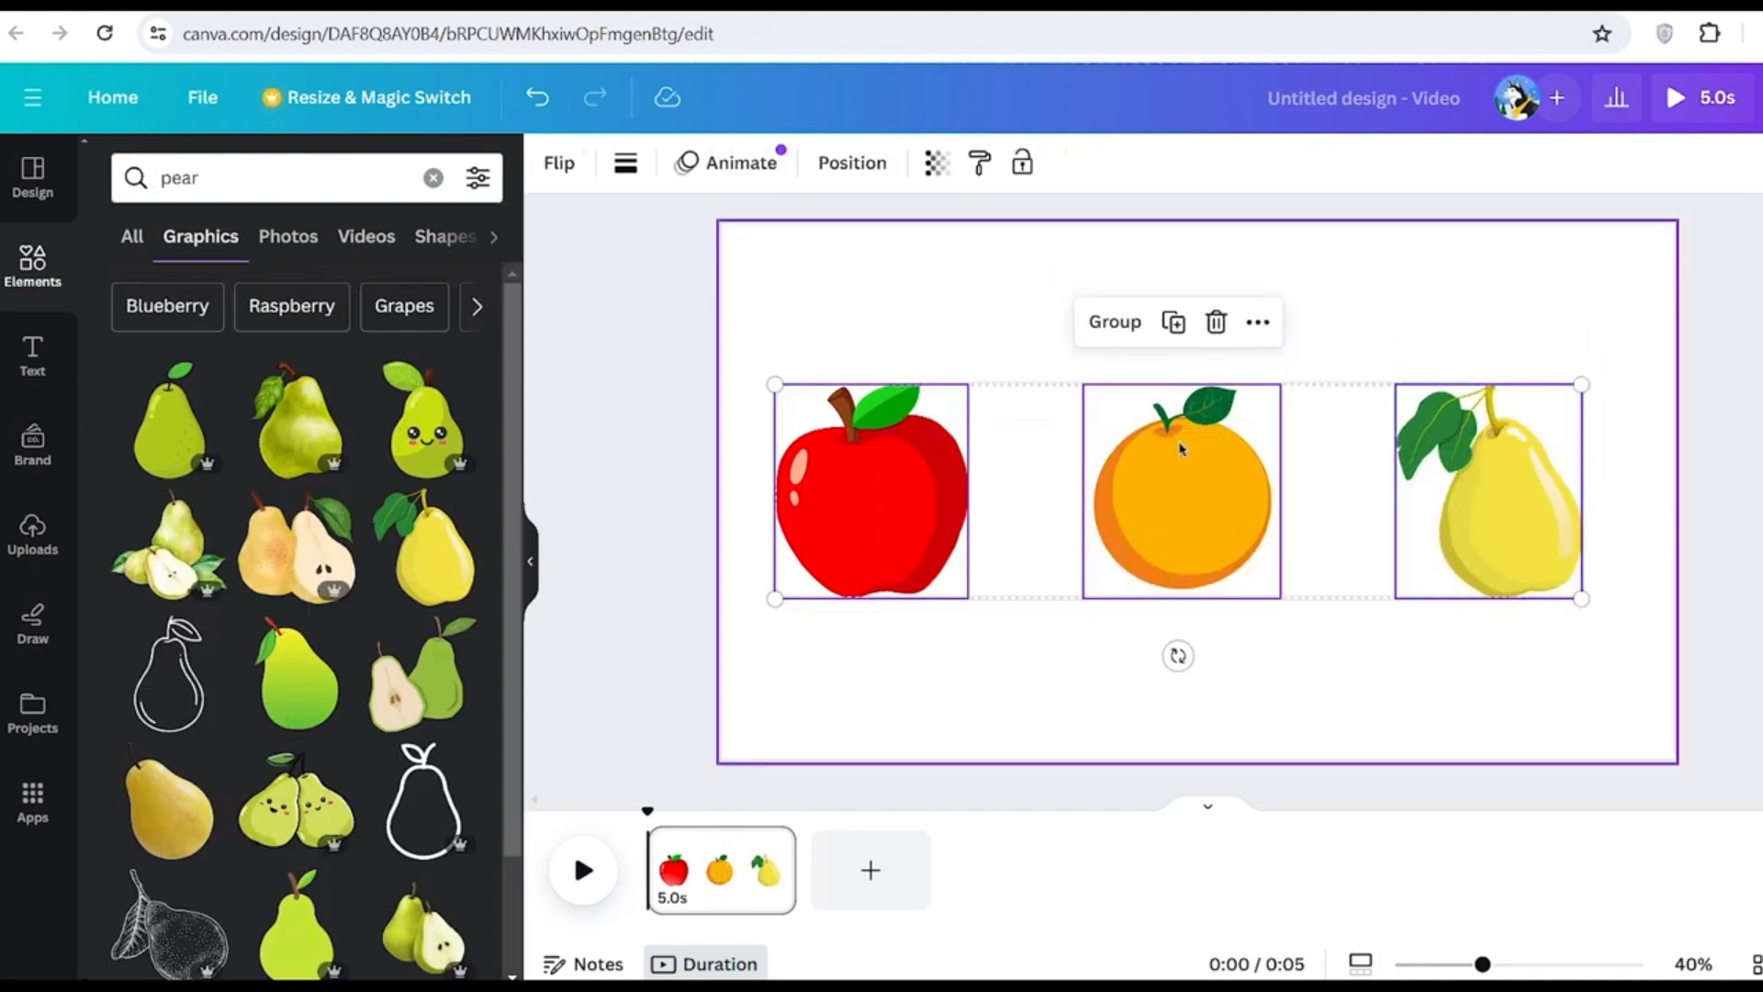
{"action": "left_click", "coordinate": [1296, 693]}
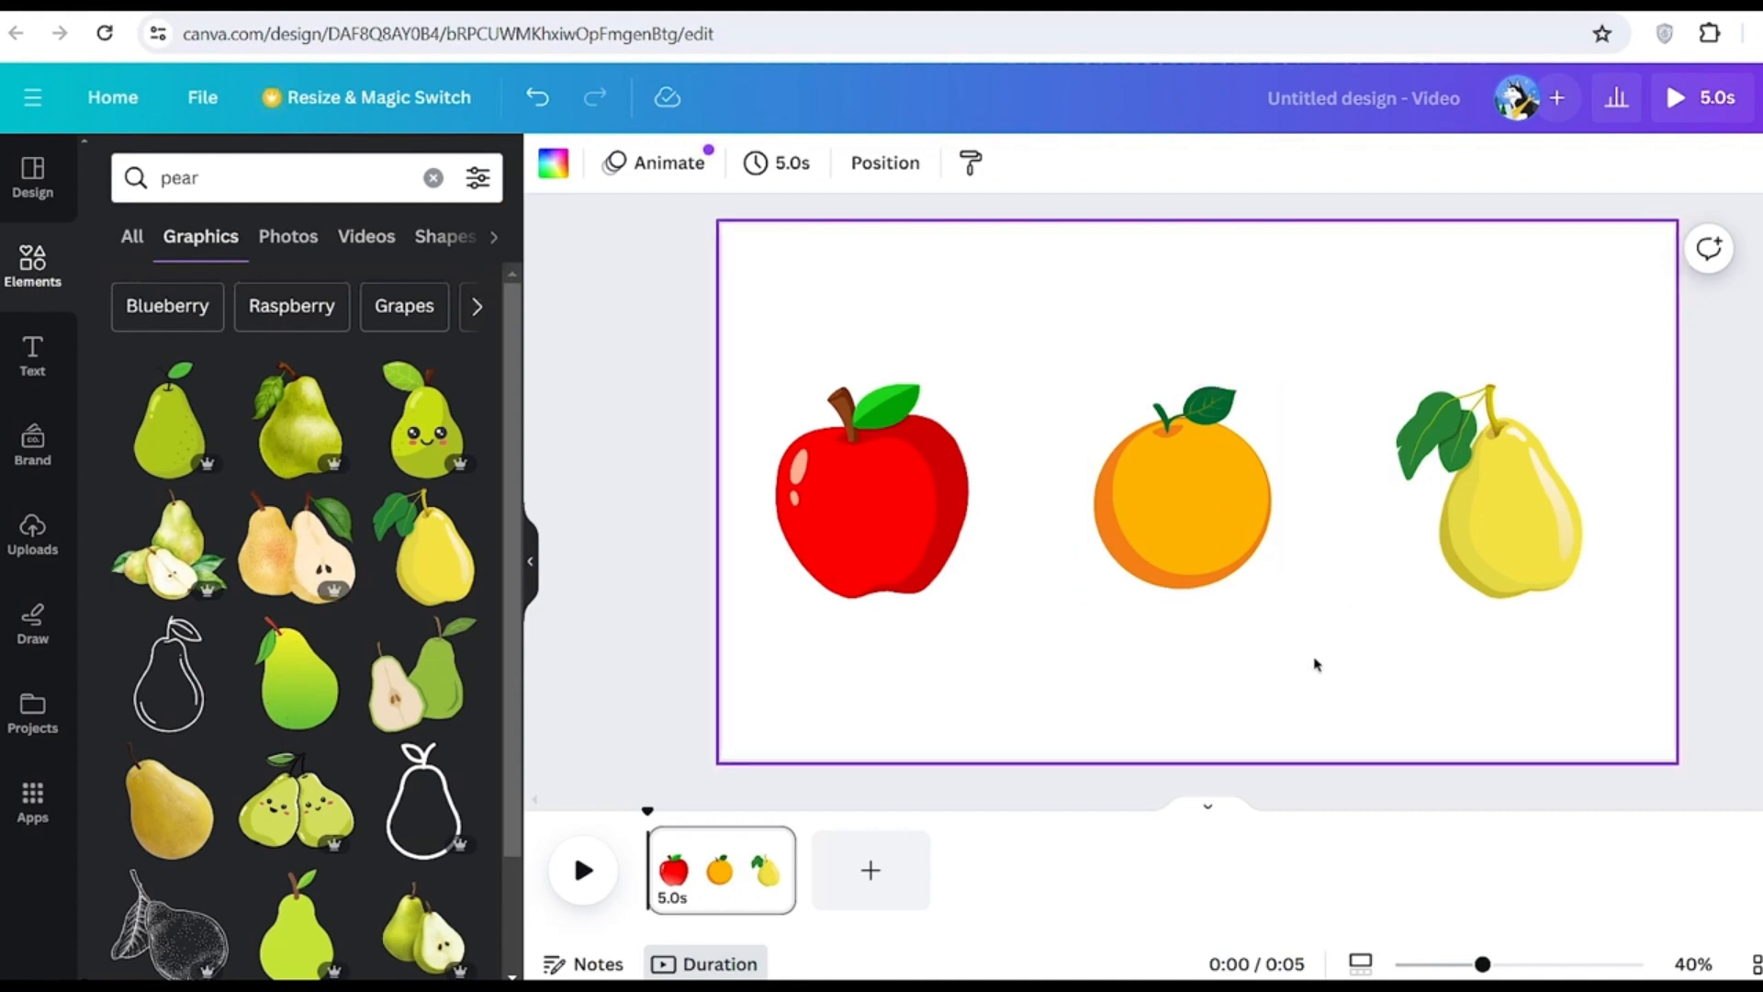
Shift the apple, orange and pear slightly to the right to spread them across the page
{"action": "left_click", "coordinate": [945, 488]}
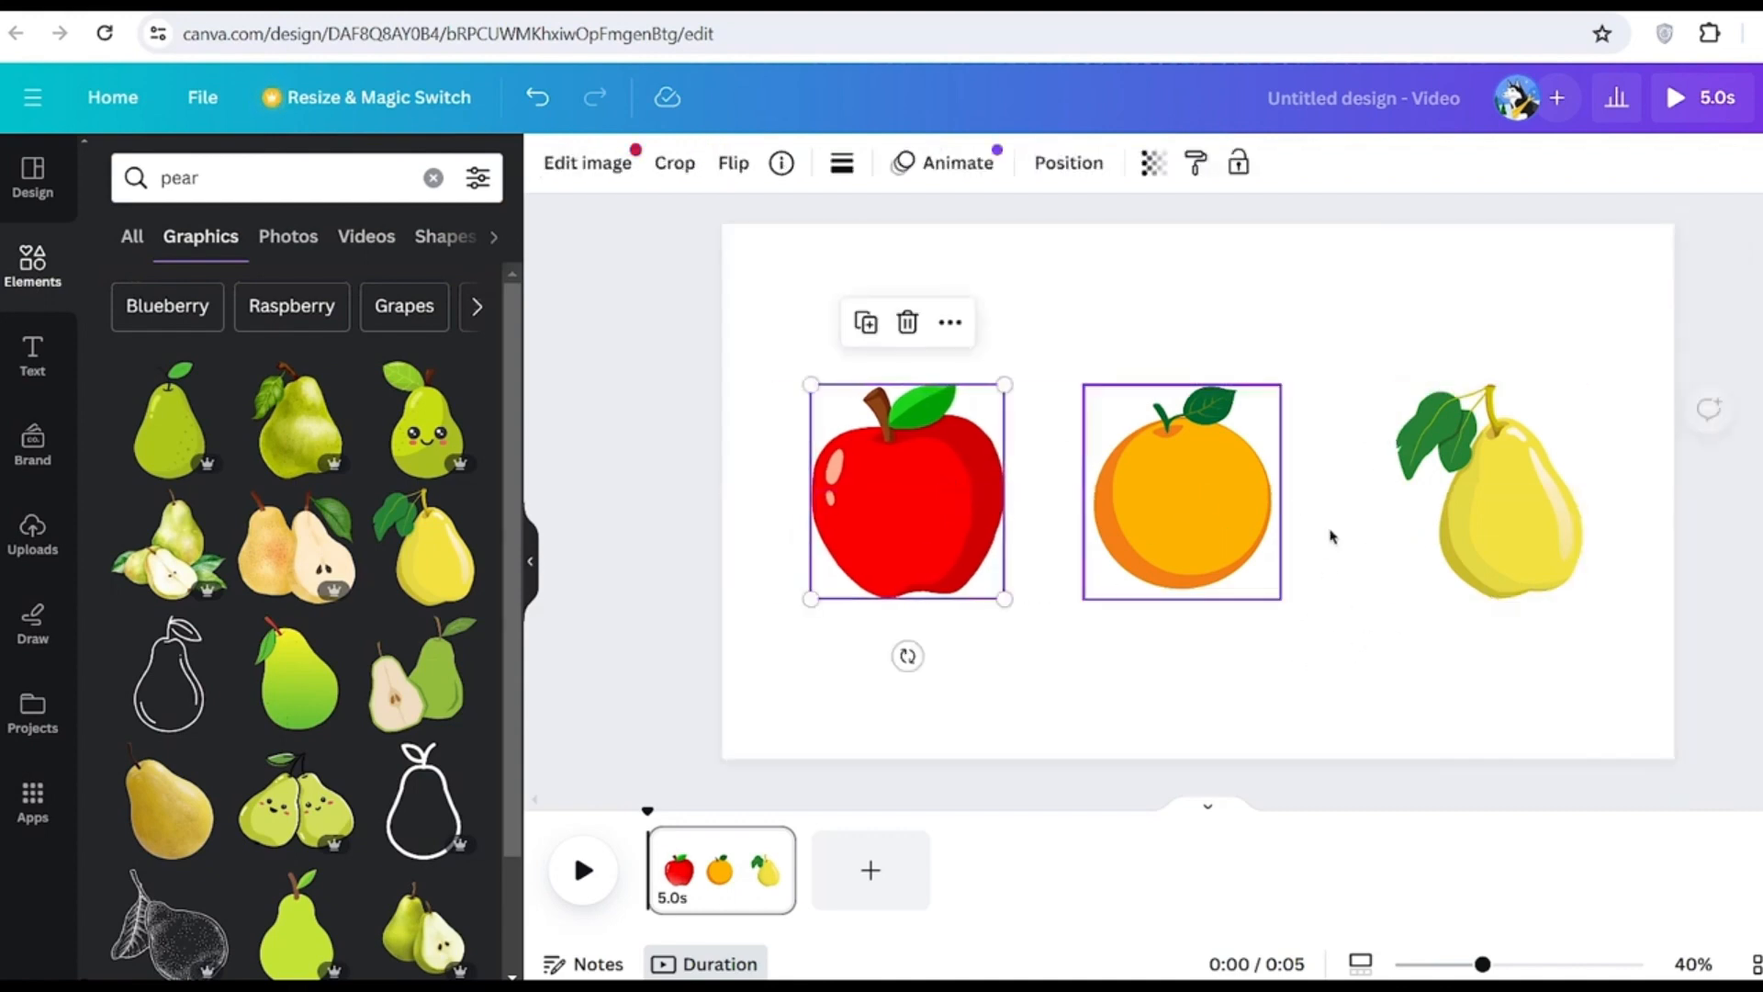
{"action": "left_click_drag", "start_coordinate": [1203, 508], "coordinate": [1247, 506]}
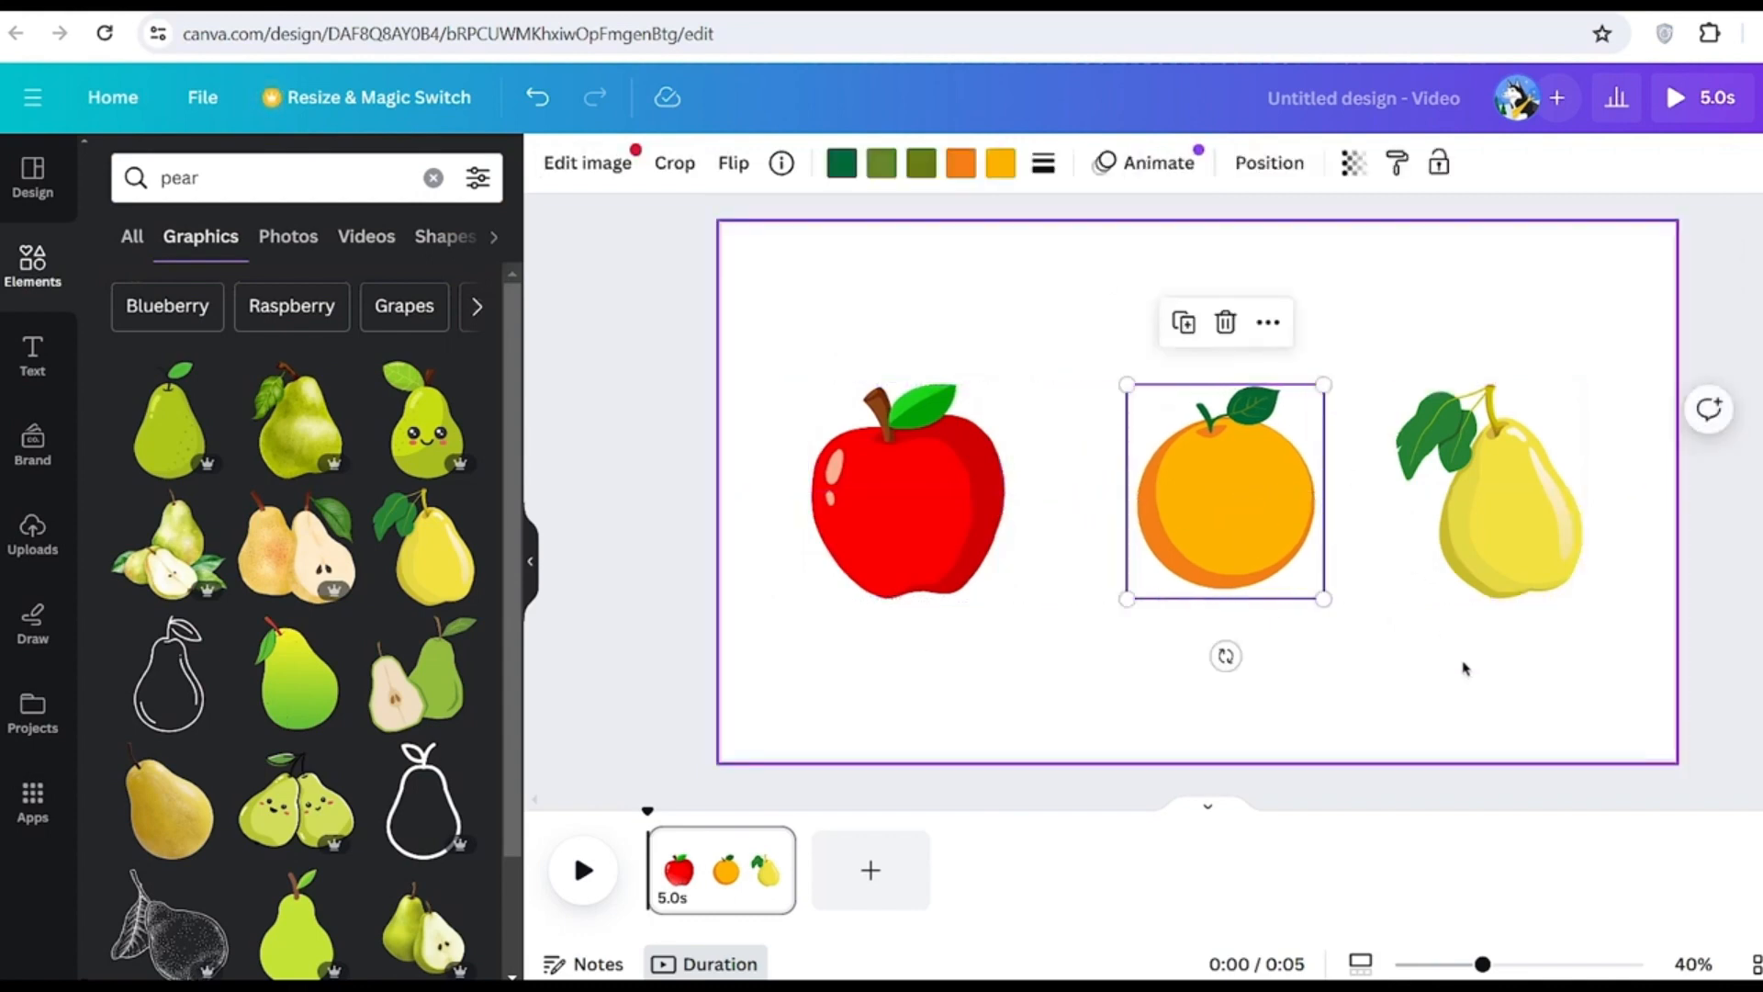
{"action": "left_click_drag", "start_coordinate": [1519, 528], "coordinate": [1547, 524]}
{"action": "left_click", "coordinate": [1359, 654]}
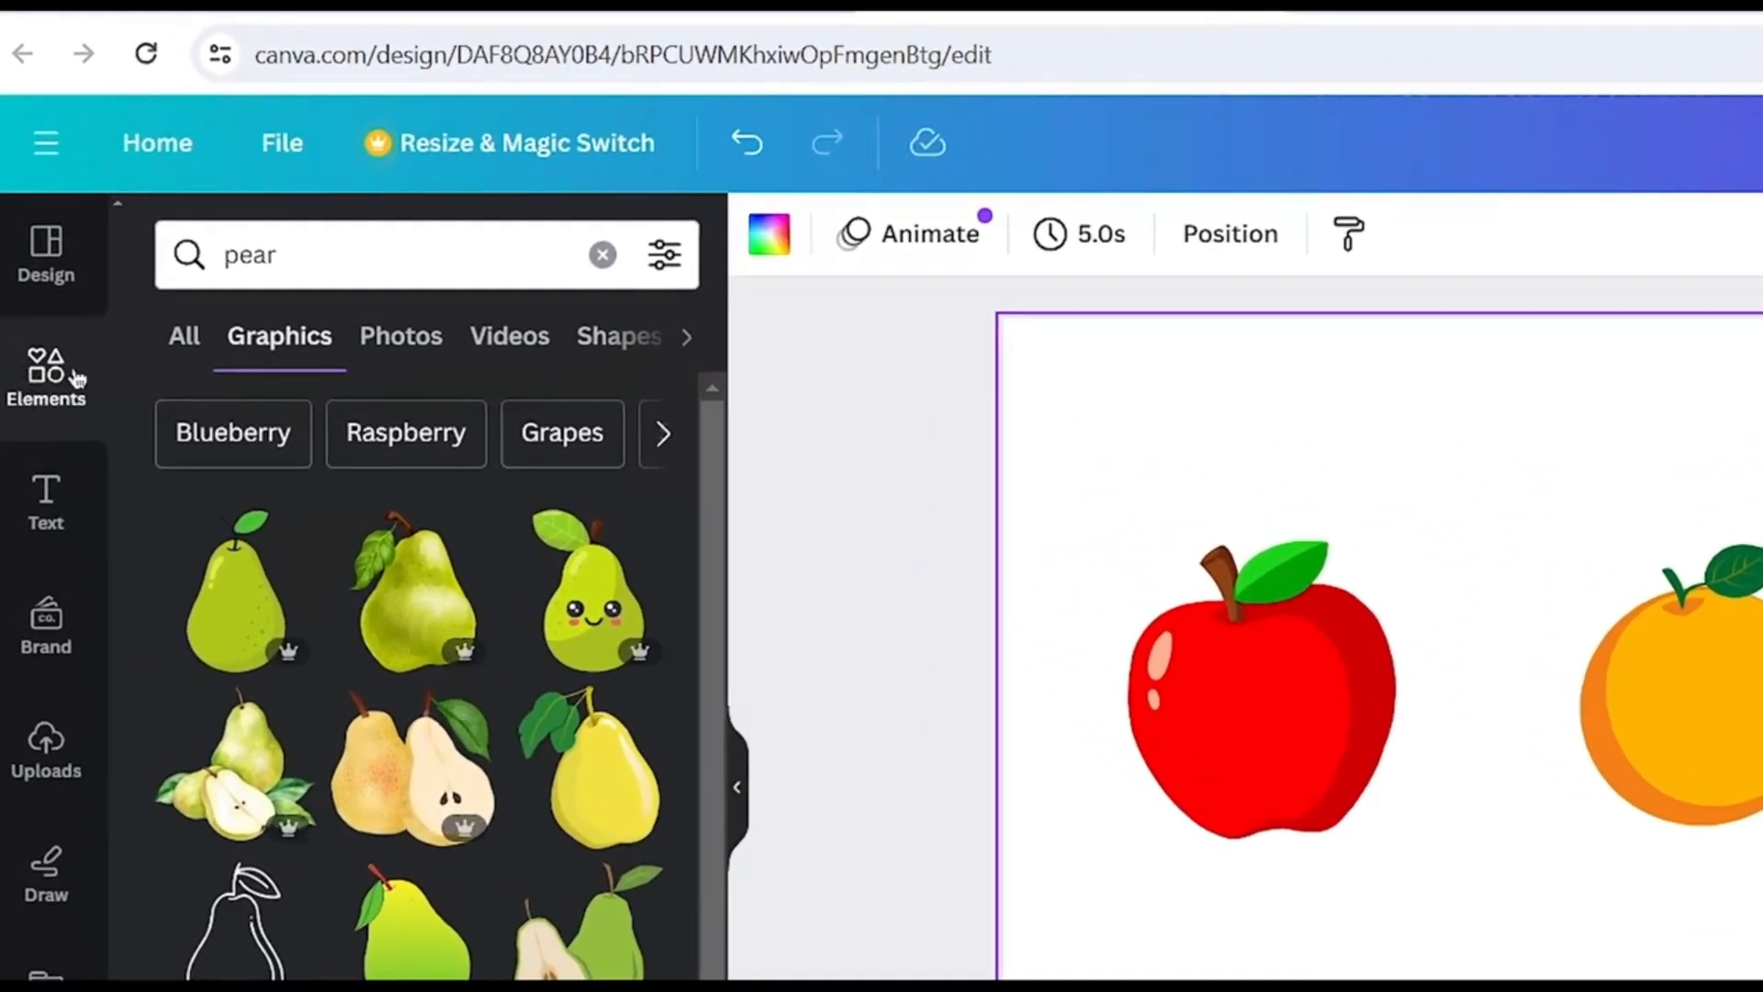
Search the elements for "cartoon feet" graphics and add the black legs with white shoes pointing outward
{"action": "left_click", "coordinate": [28, 271]}
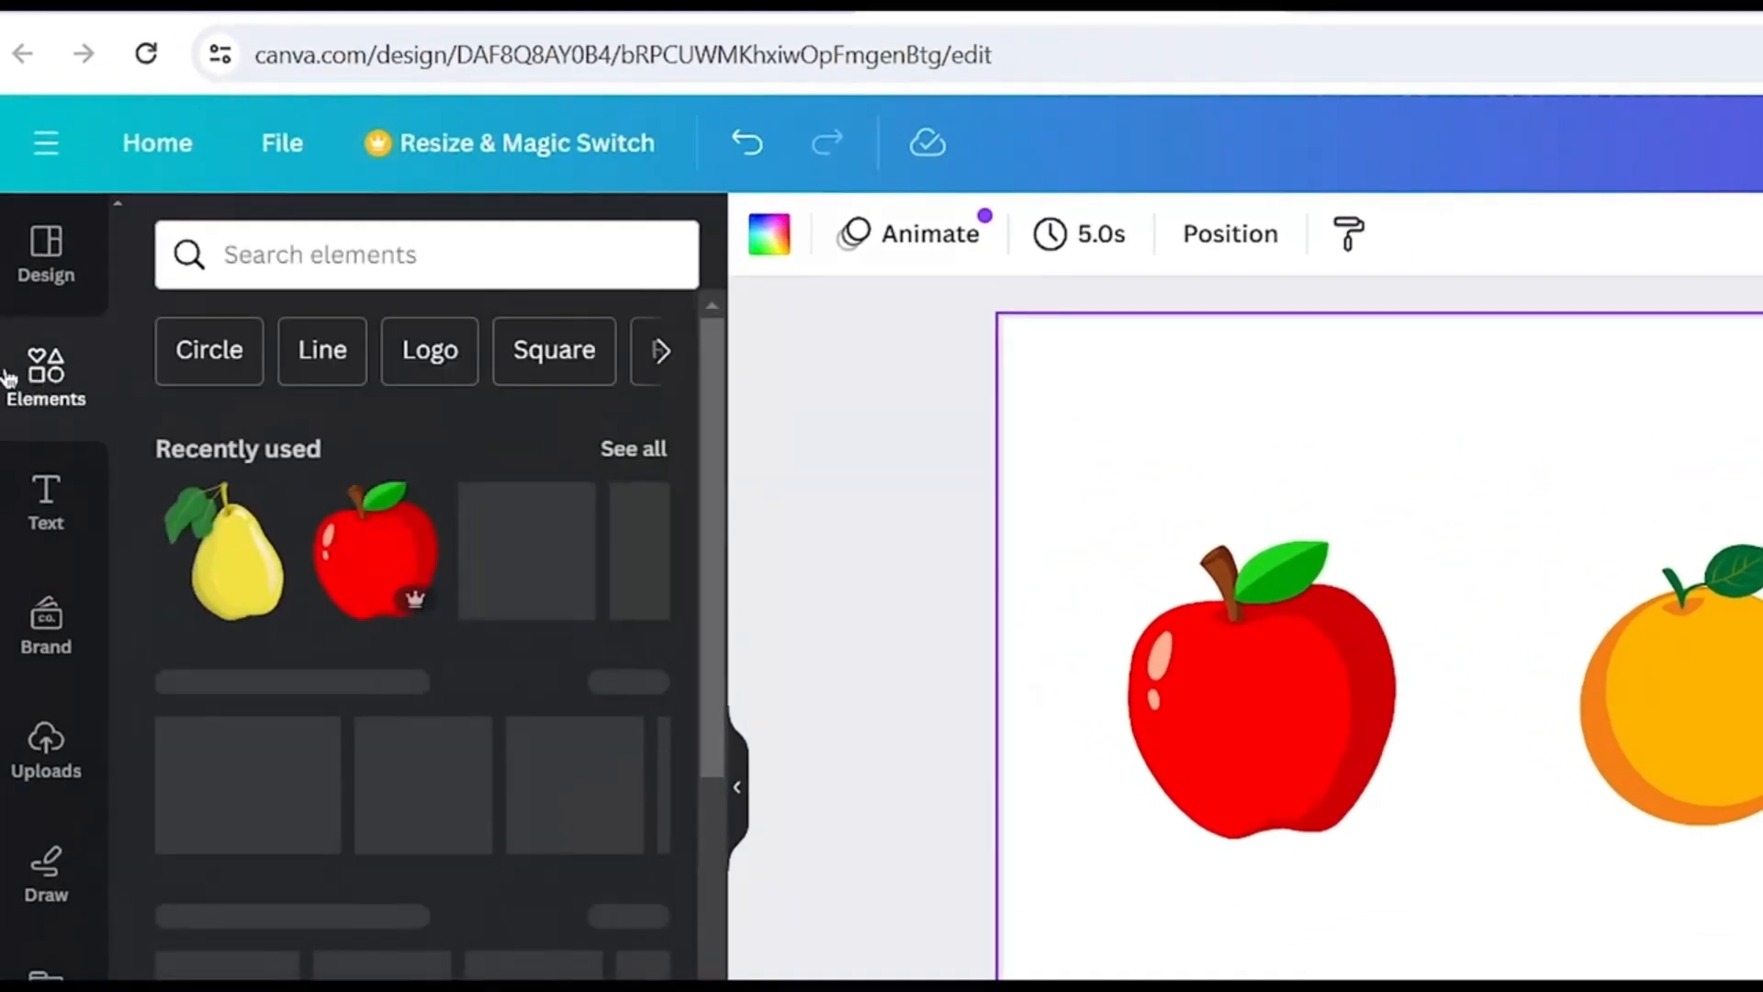
{"action": "left_click", "coordinate": [325, 265]}
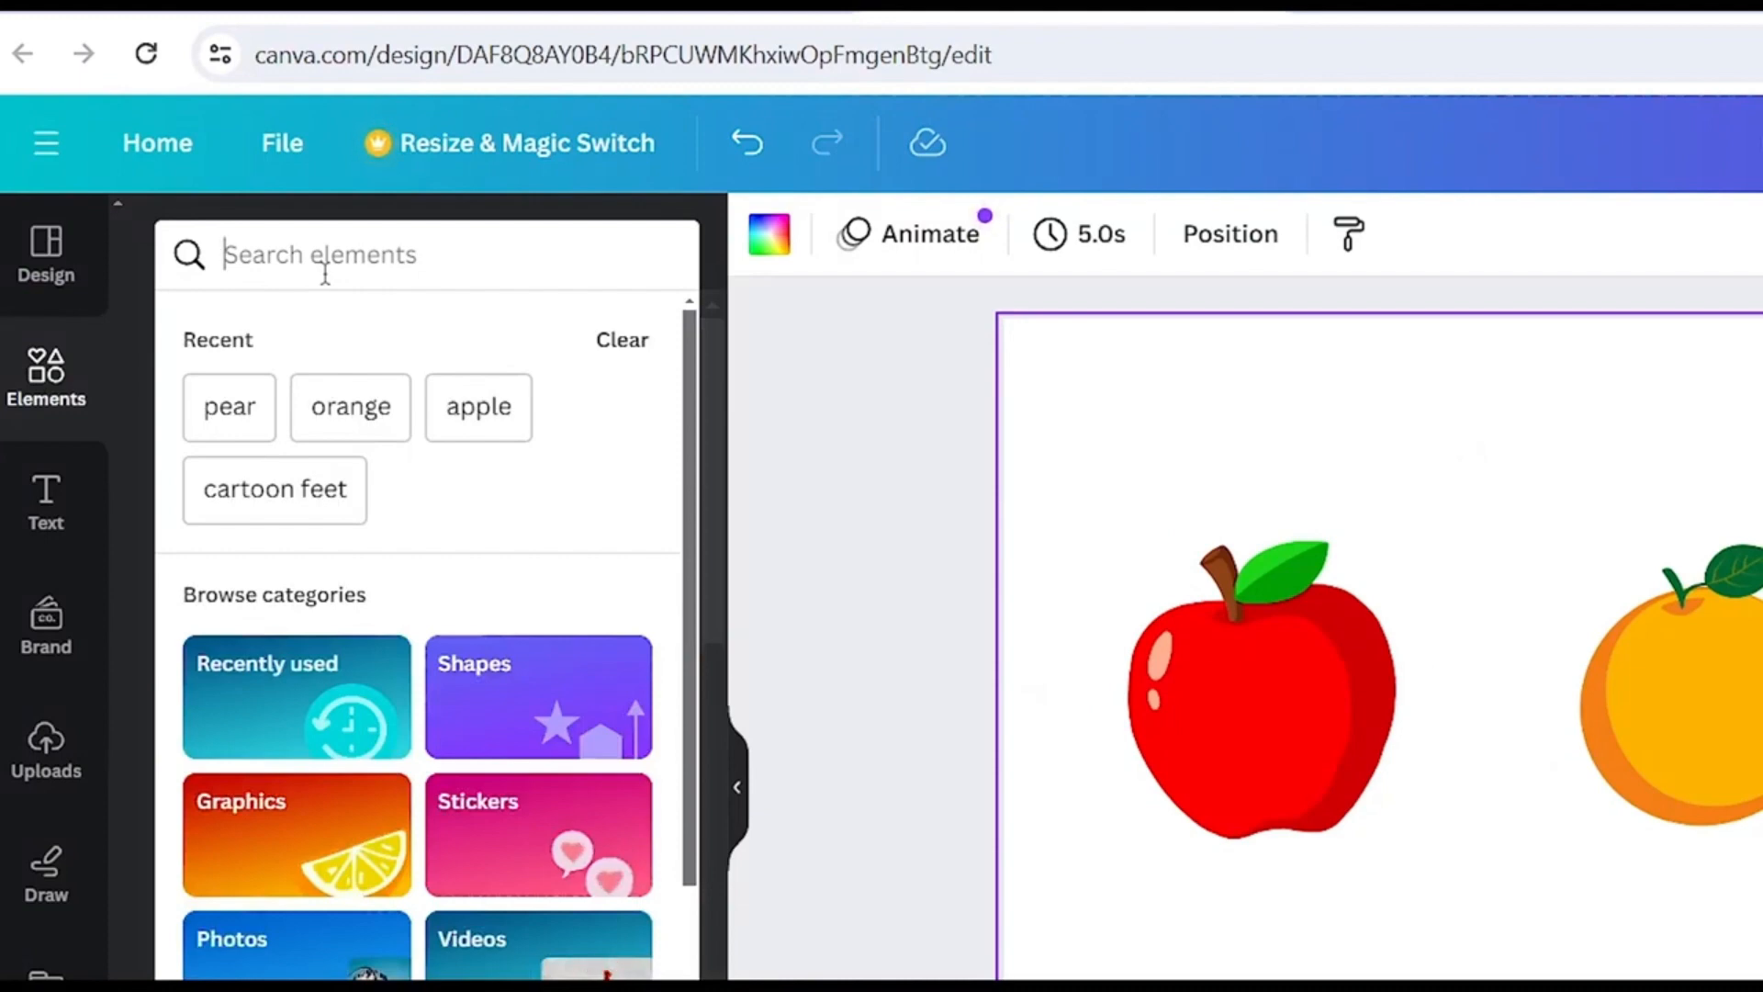
{"action": "left_click", "coordinate": [301, 496]}
{"action": "left_click", "coordinate": [433, 260]}
{"action": "left_click", "coordinate": [433, 260]}
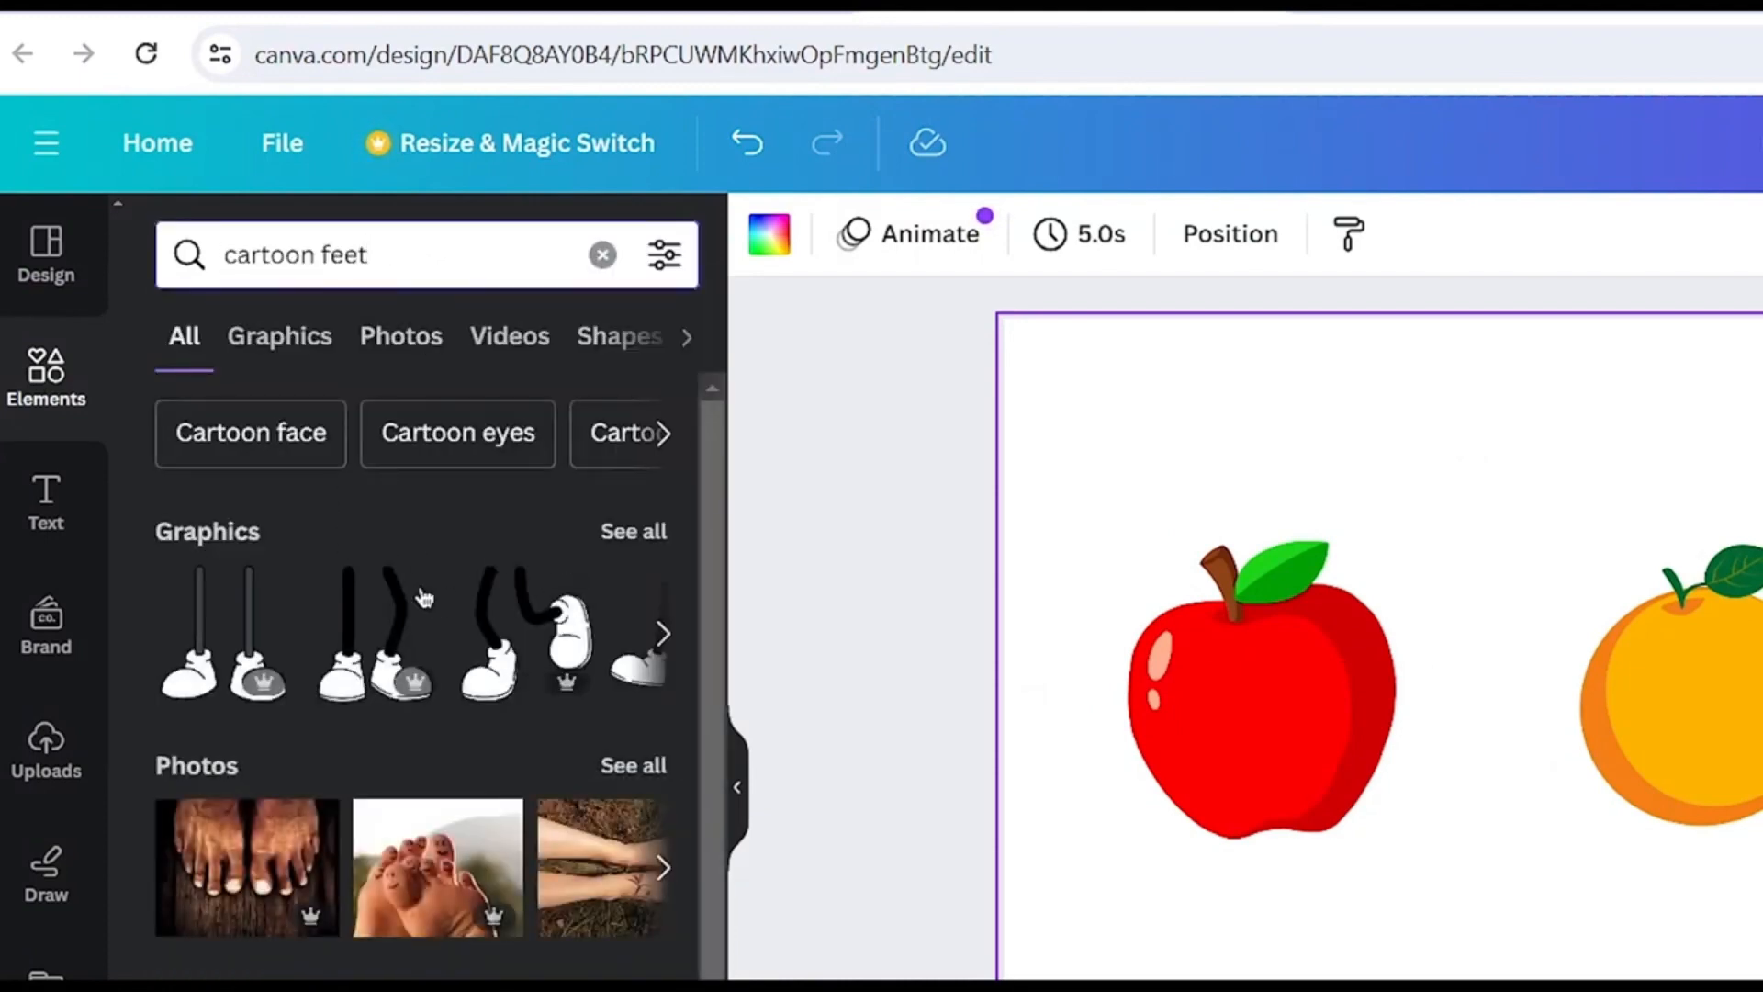
{"action": "left_click", "coordinate": [602, 530]}
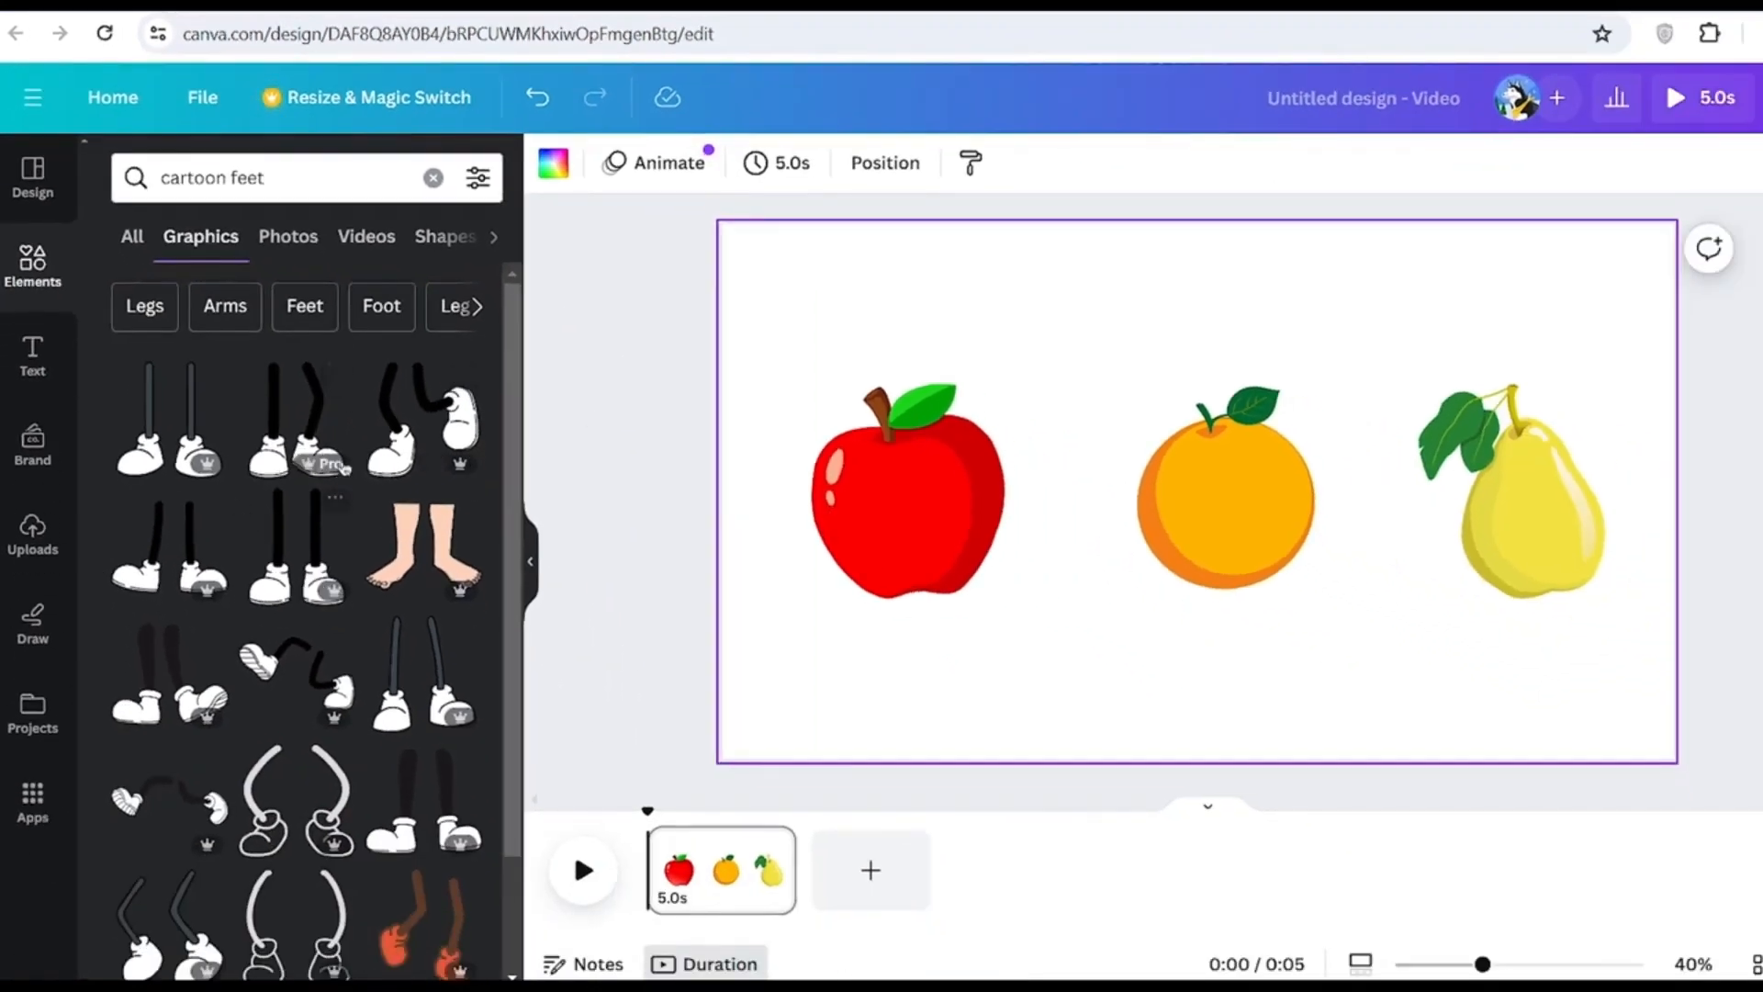
{"action": "scroll", "coordinate": [344, 470], "scroll_direction": "down", "scroll_amount": 5}
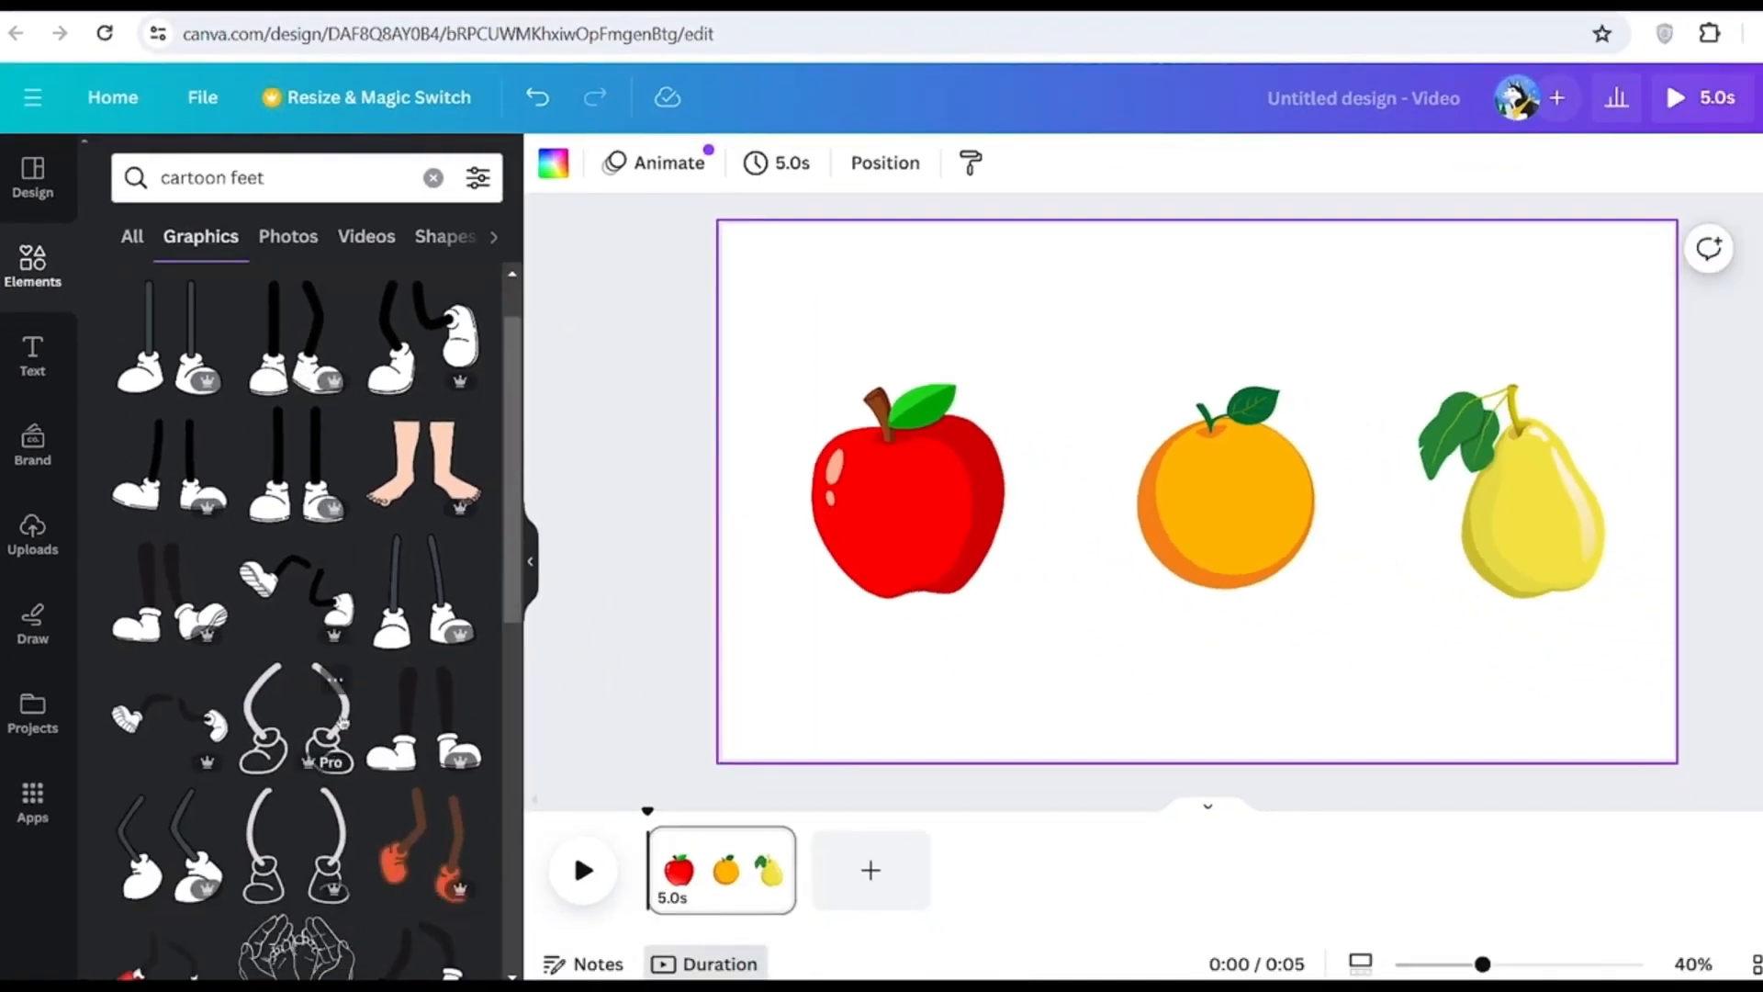
{"action": "scroll", "coordinate": [228, 504], "scroll_direction": "up", "scroll_amount": 3}
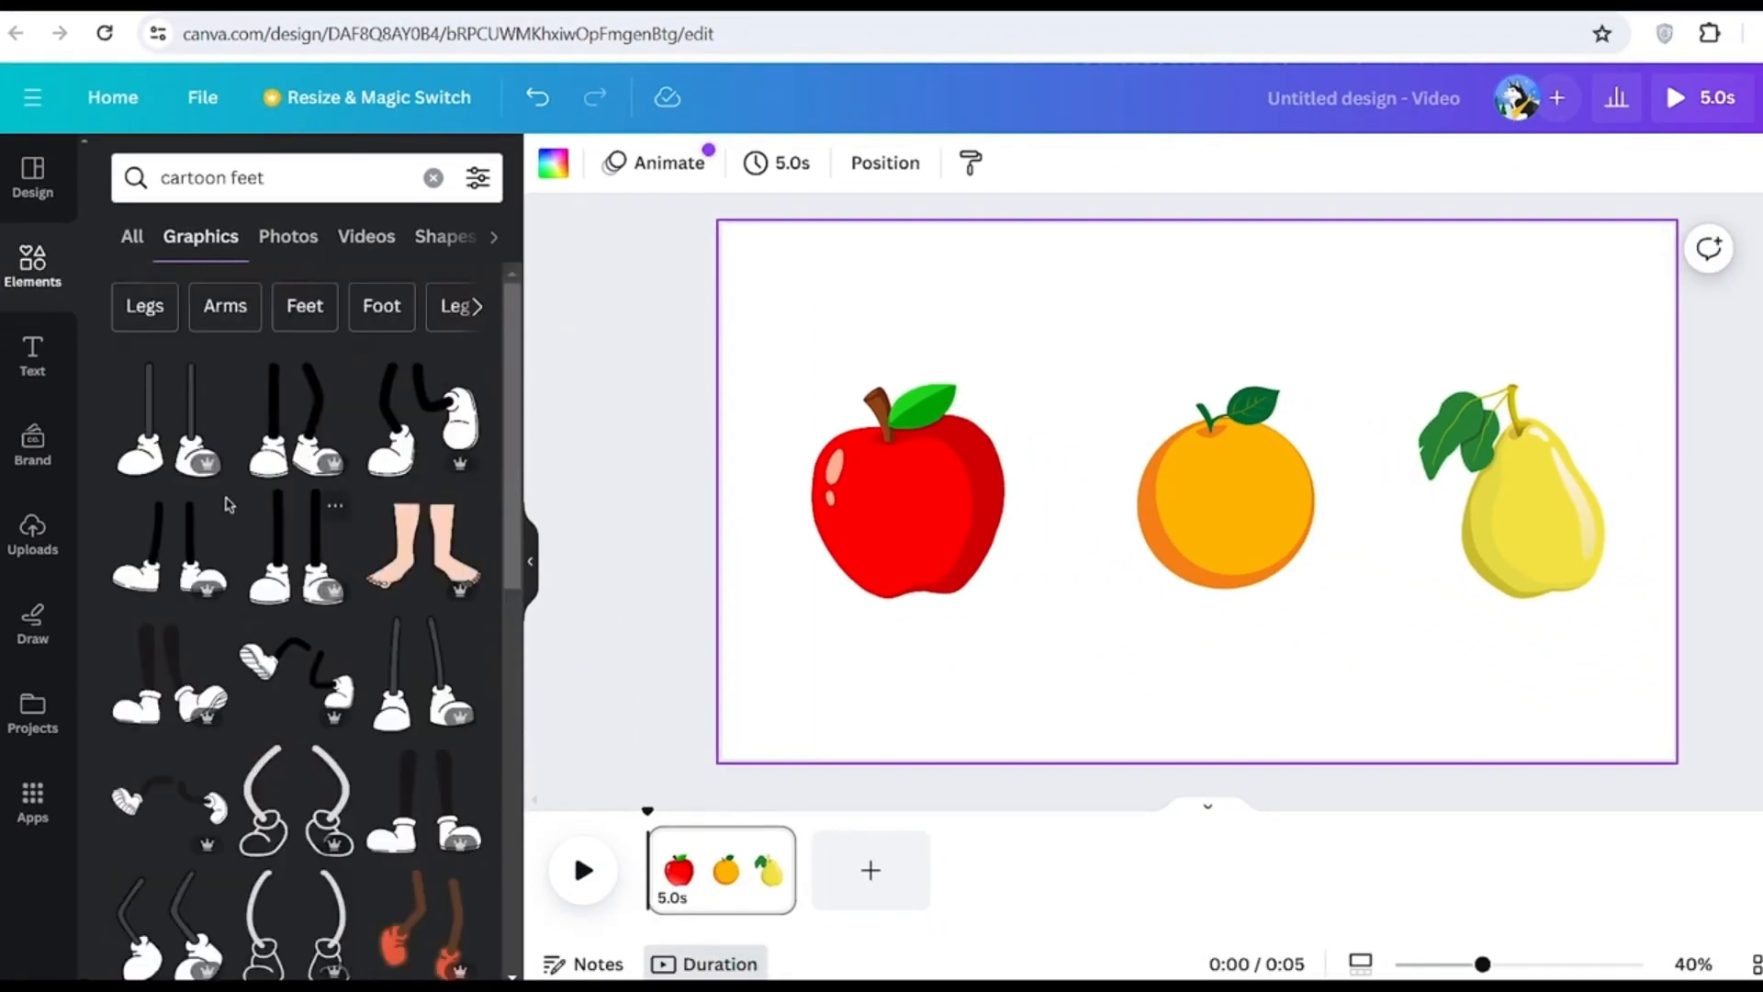
{"action": "left_click", "coordinate": [192, 565]}
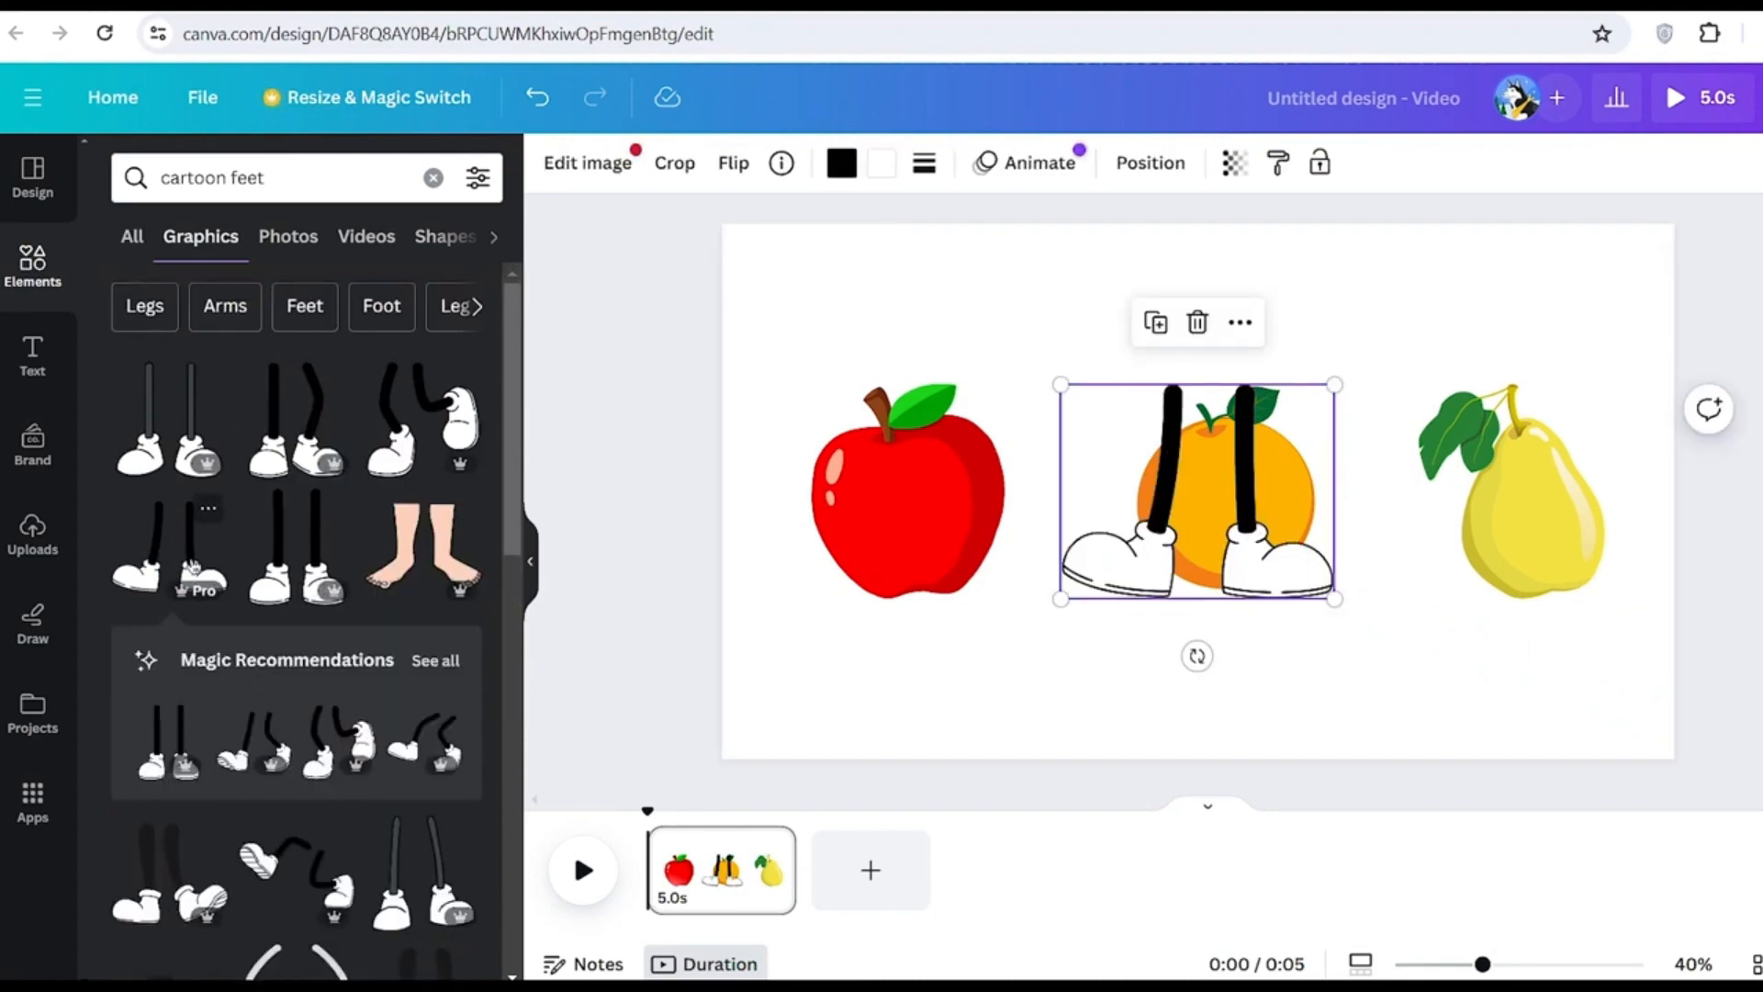
Shrink the cartoon legs, place them centred under the apple, and send them backward behind it
{"action": "left_click_drag", "start_coordinate": [1249, 482], "coordinate": [940, 613]}
{"action": "left_click_drag", "start_coordinate": [1028, 515], "coordinate": [996, 575]}
{"action": "left_click_drag", "start_coordinate": [939, 626], "coordinate": [940, 622]}
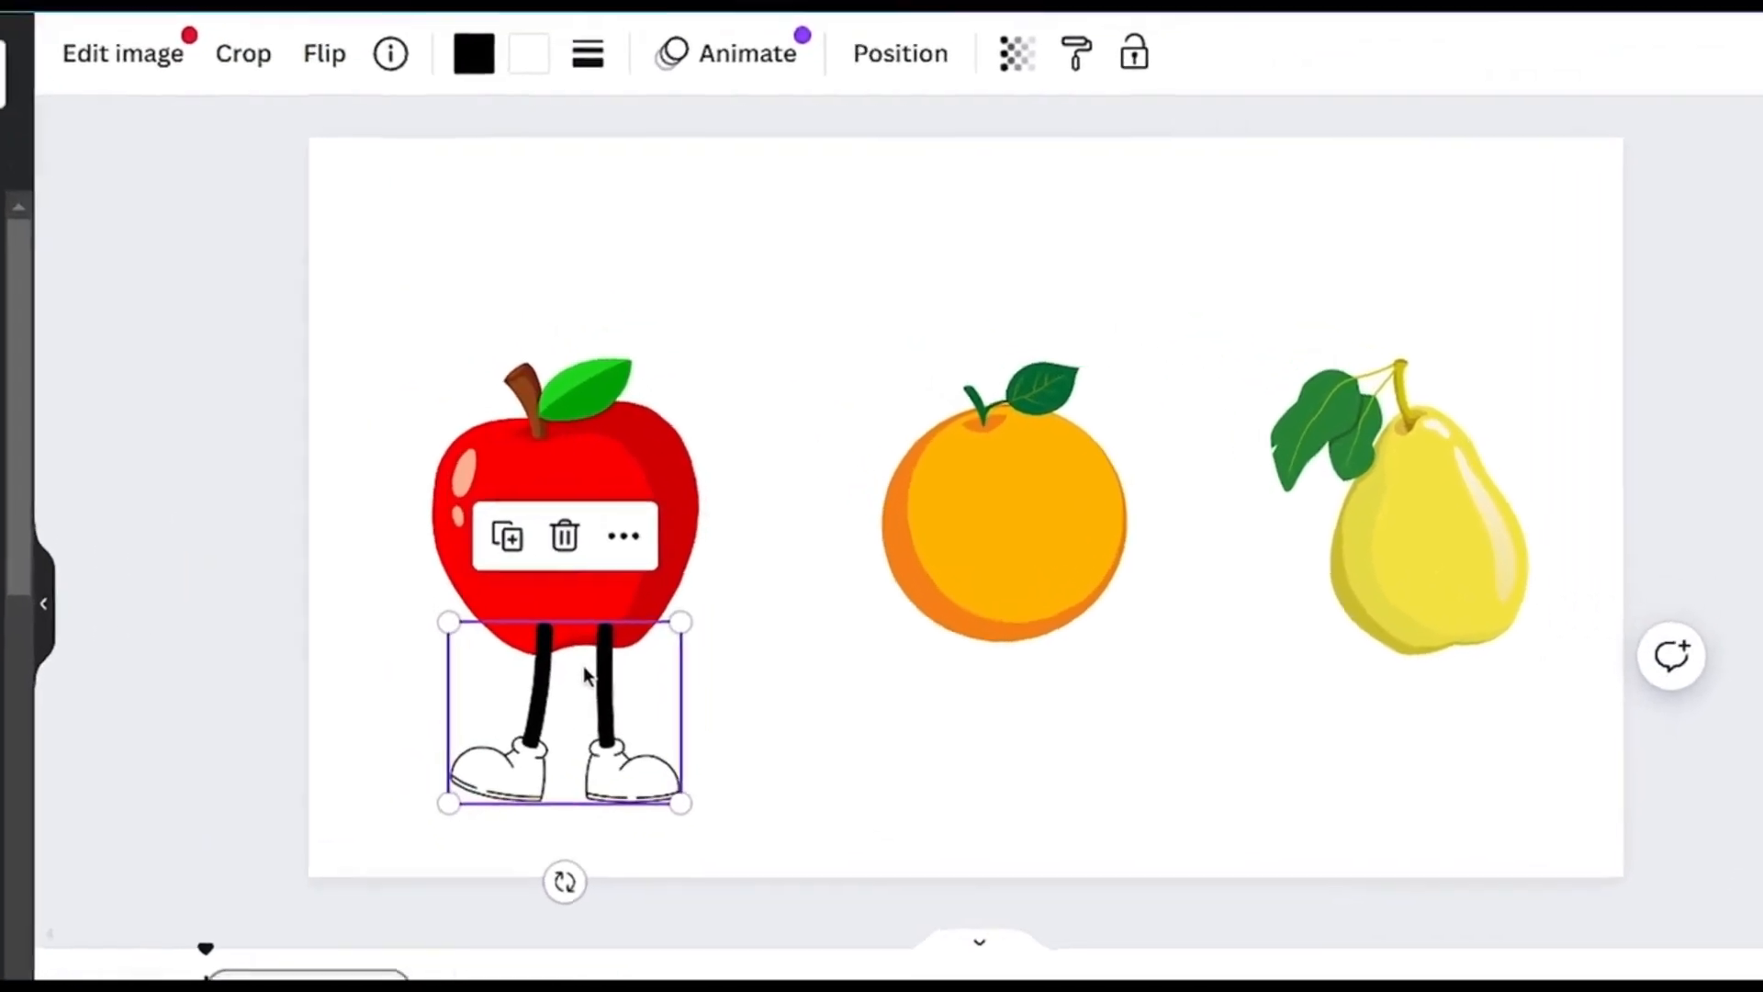
{"action": "right_click", "coordinate": [585, 675]}
{"action": "mouse_move", "coordinate": [700, 693]}
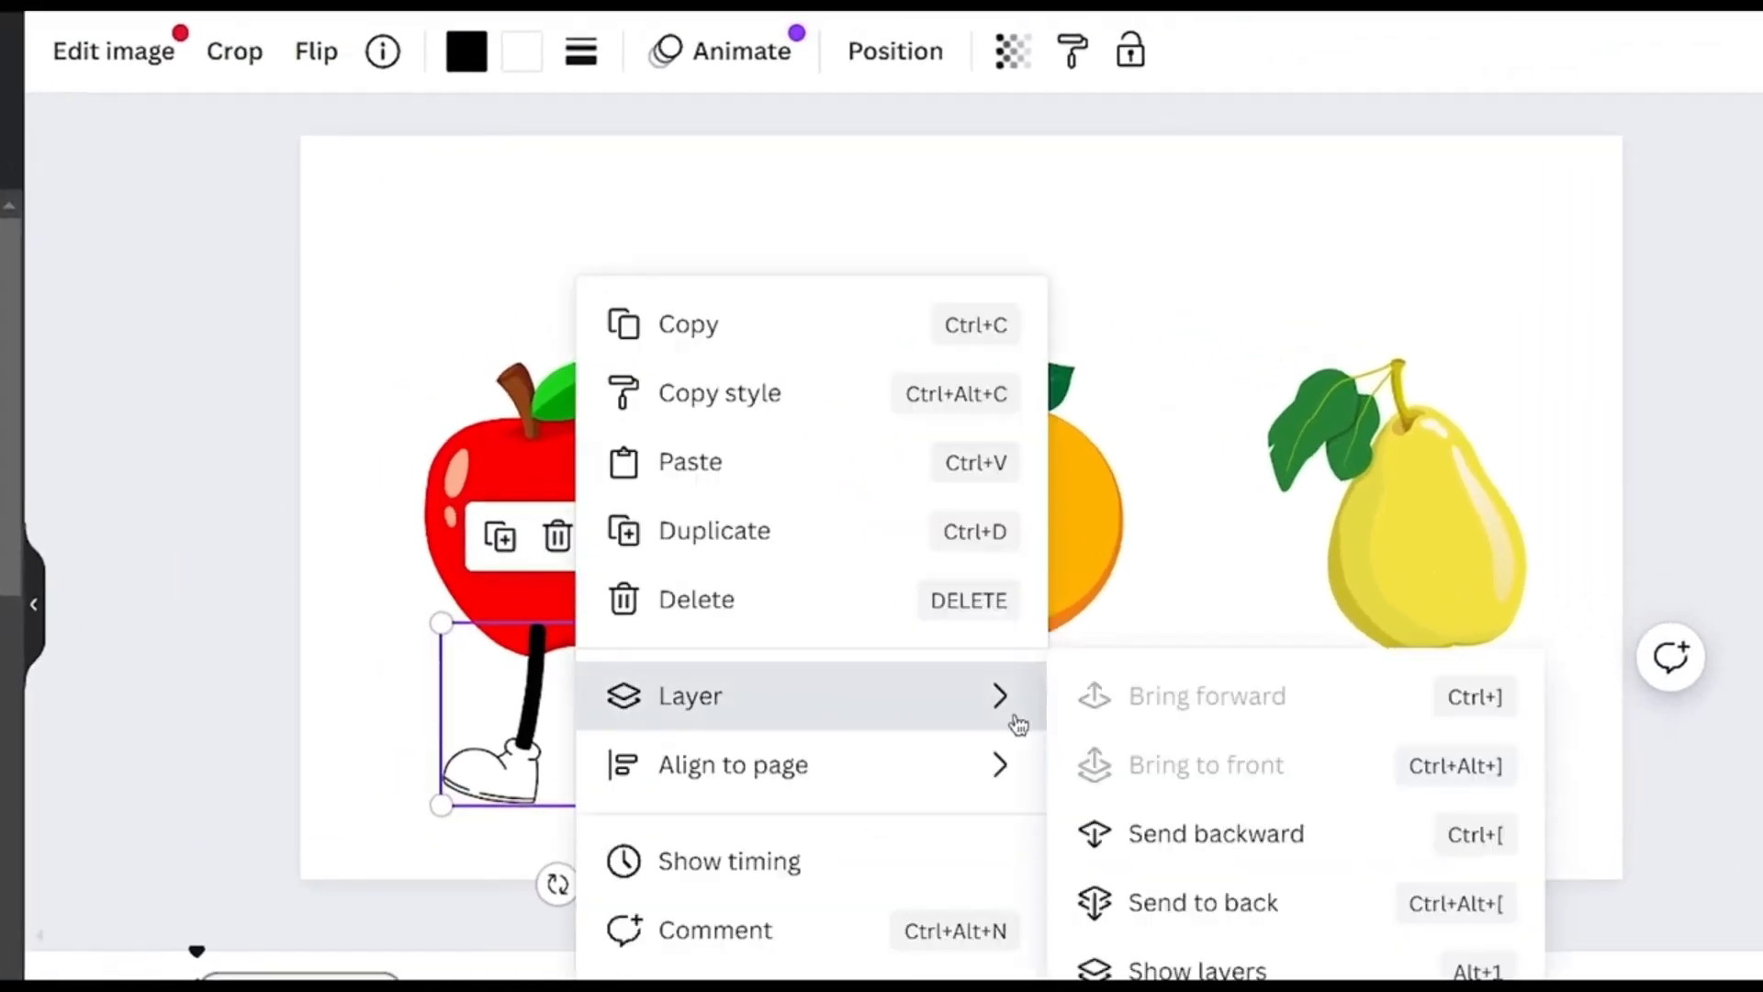
{"action": "left_click", "coordinate": [1241, 836]}
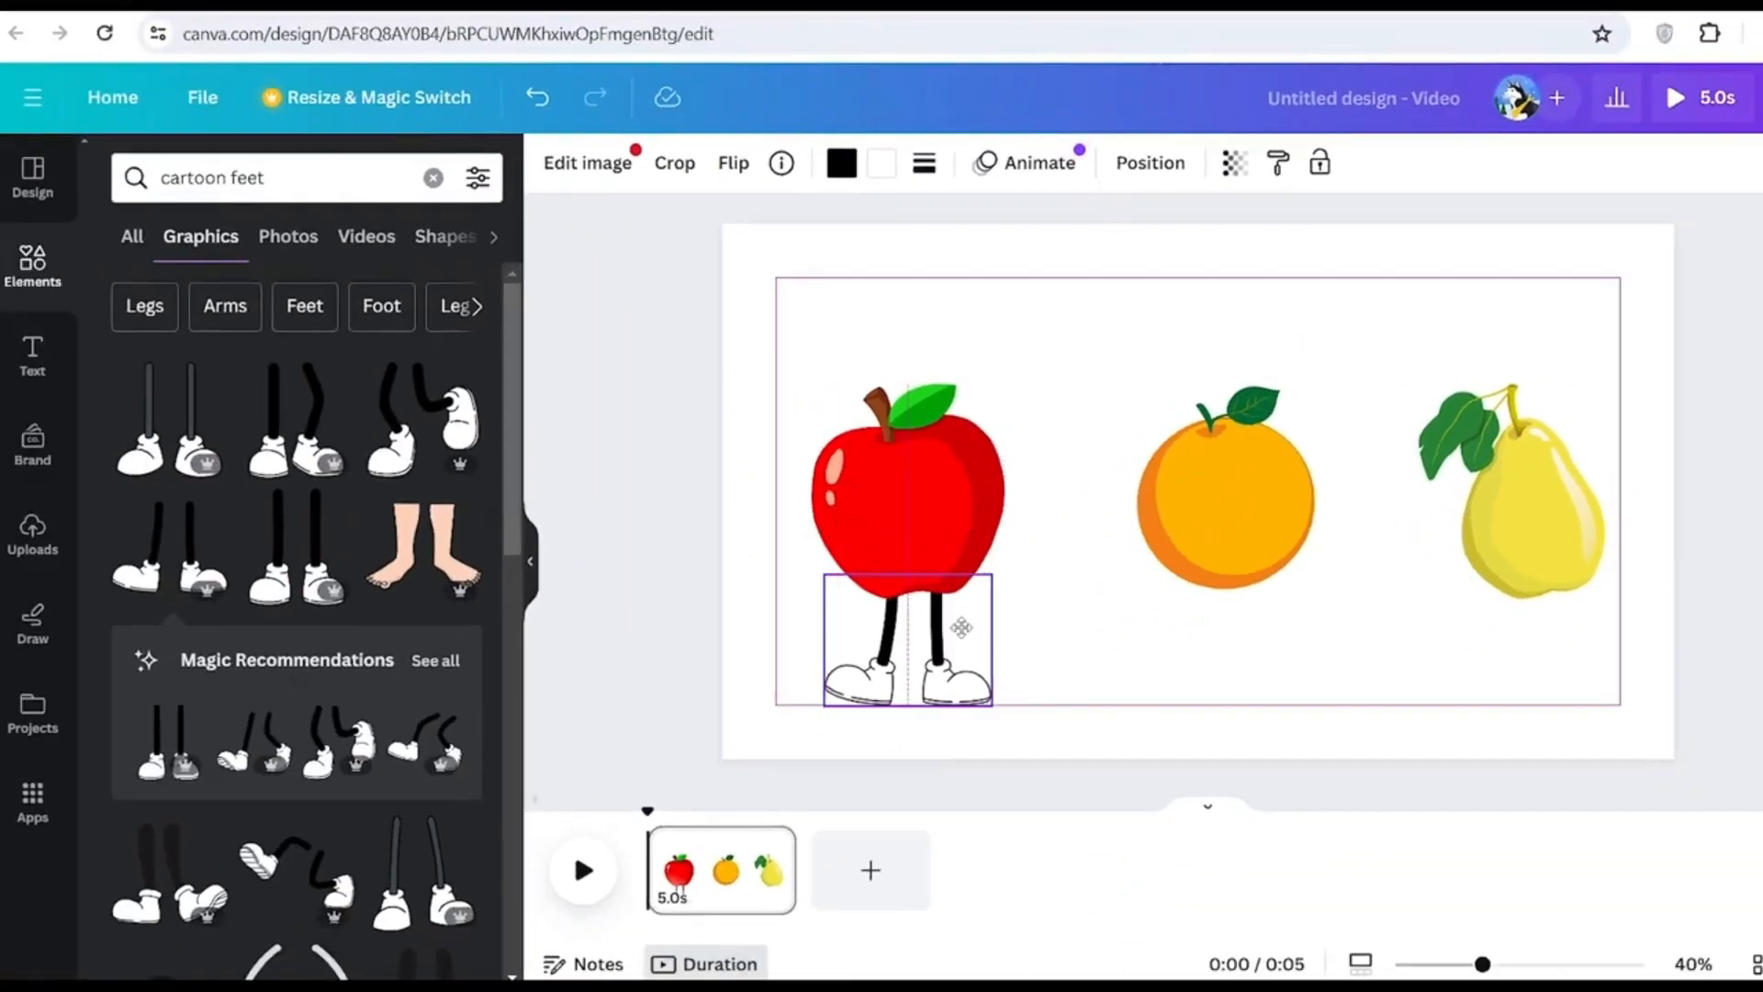
{"action": "left_click", "coordinate": [1093, 642]}
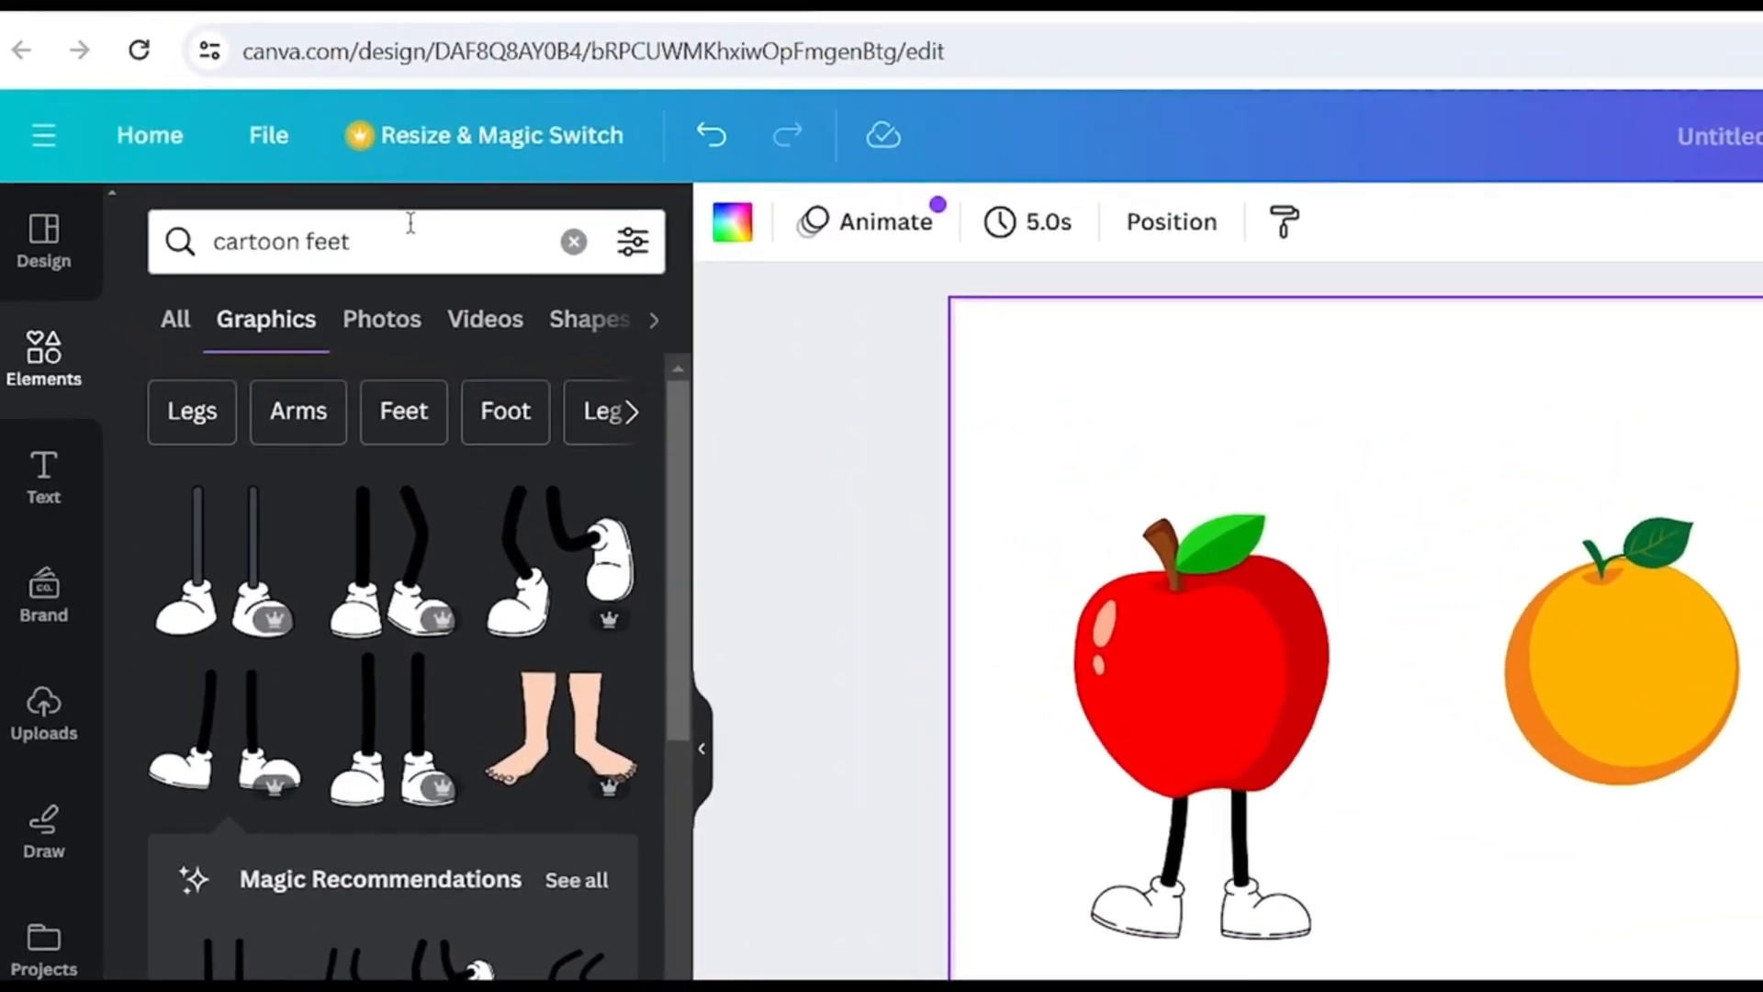
Search the elements for "cartoon arms" graphics and add the black arm hanging down with an open white glove
{"action": "left_click", "coordinate": [322, 239]}
{"action": "double_click", "coordinate": [308, 241]}
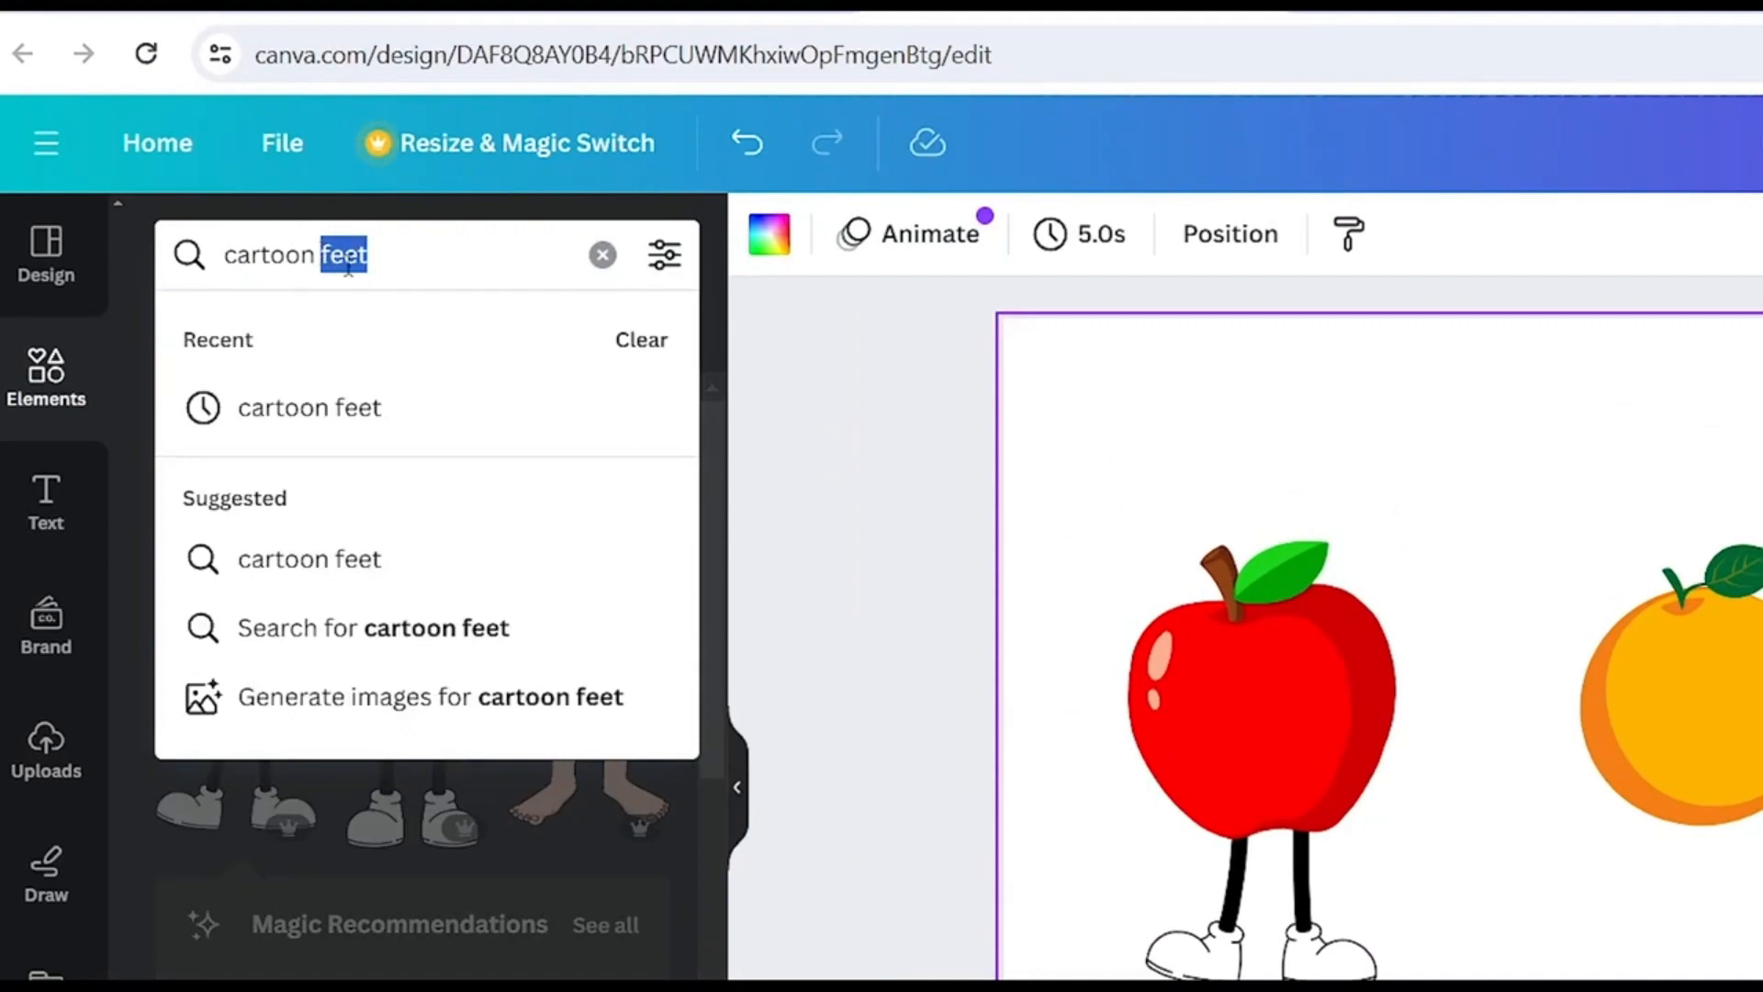
{"action": "type", "text": "arms"}
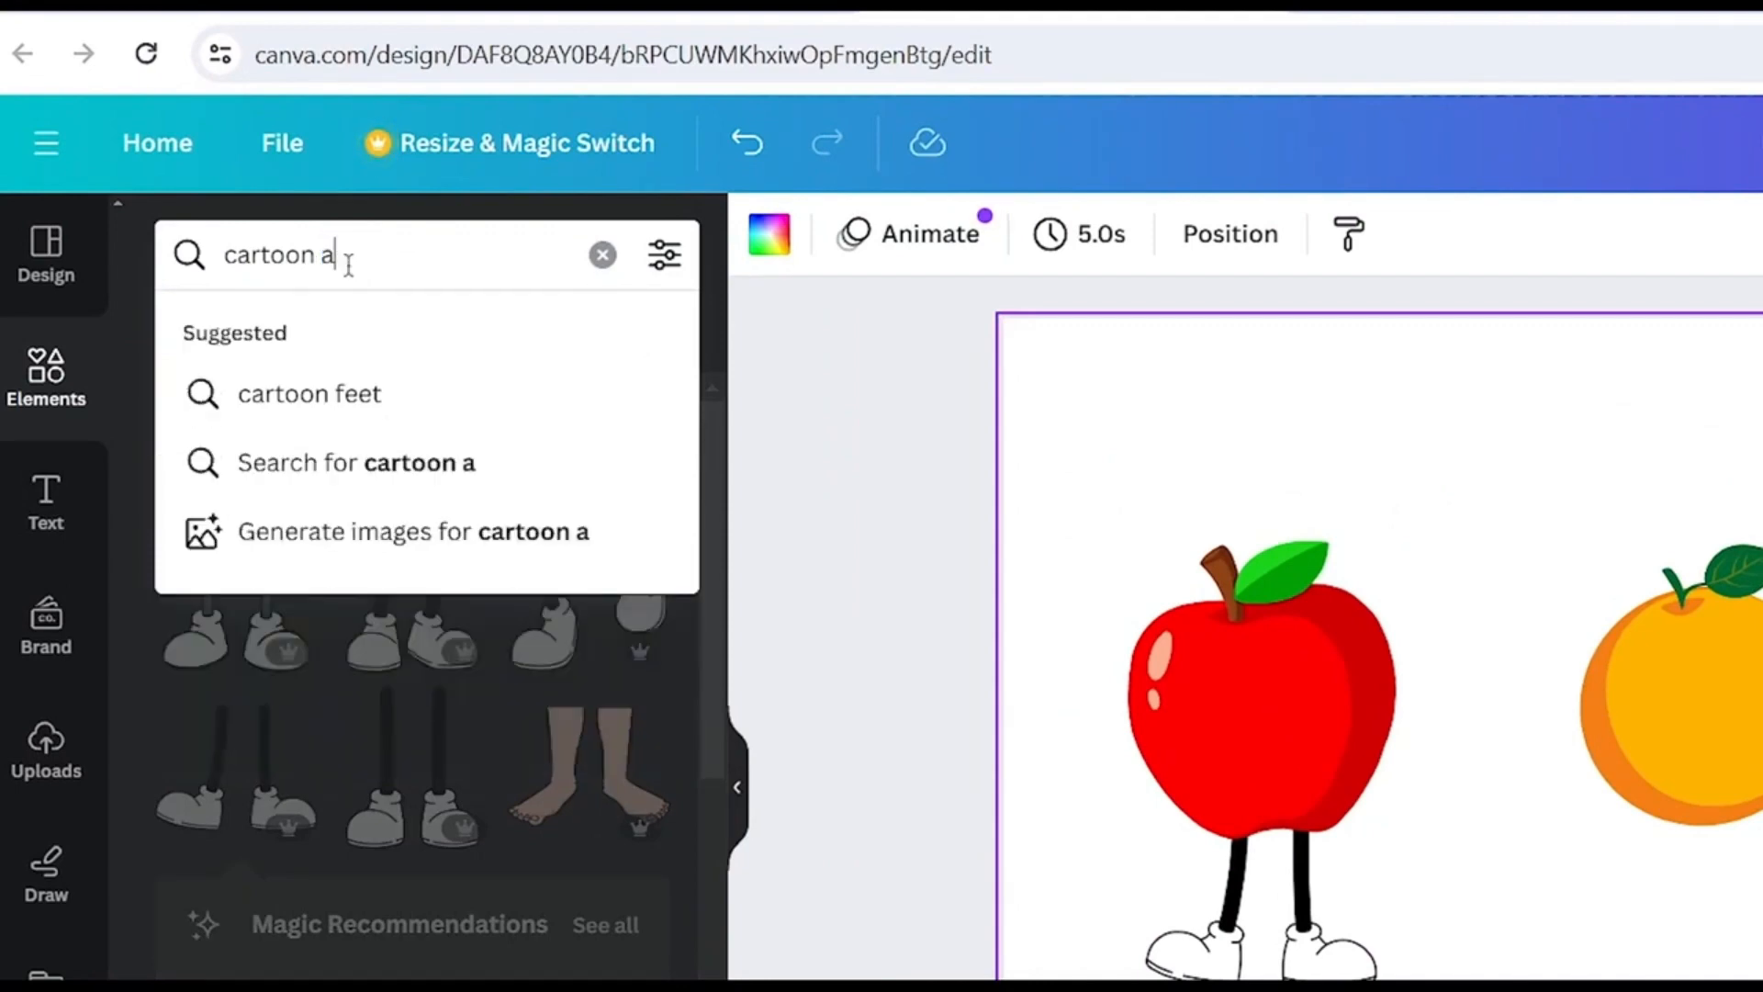
{"action": "key", "text": "Return"}
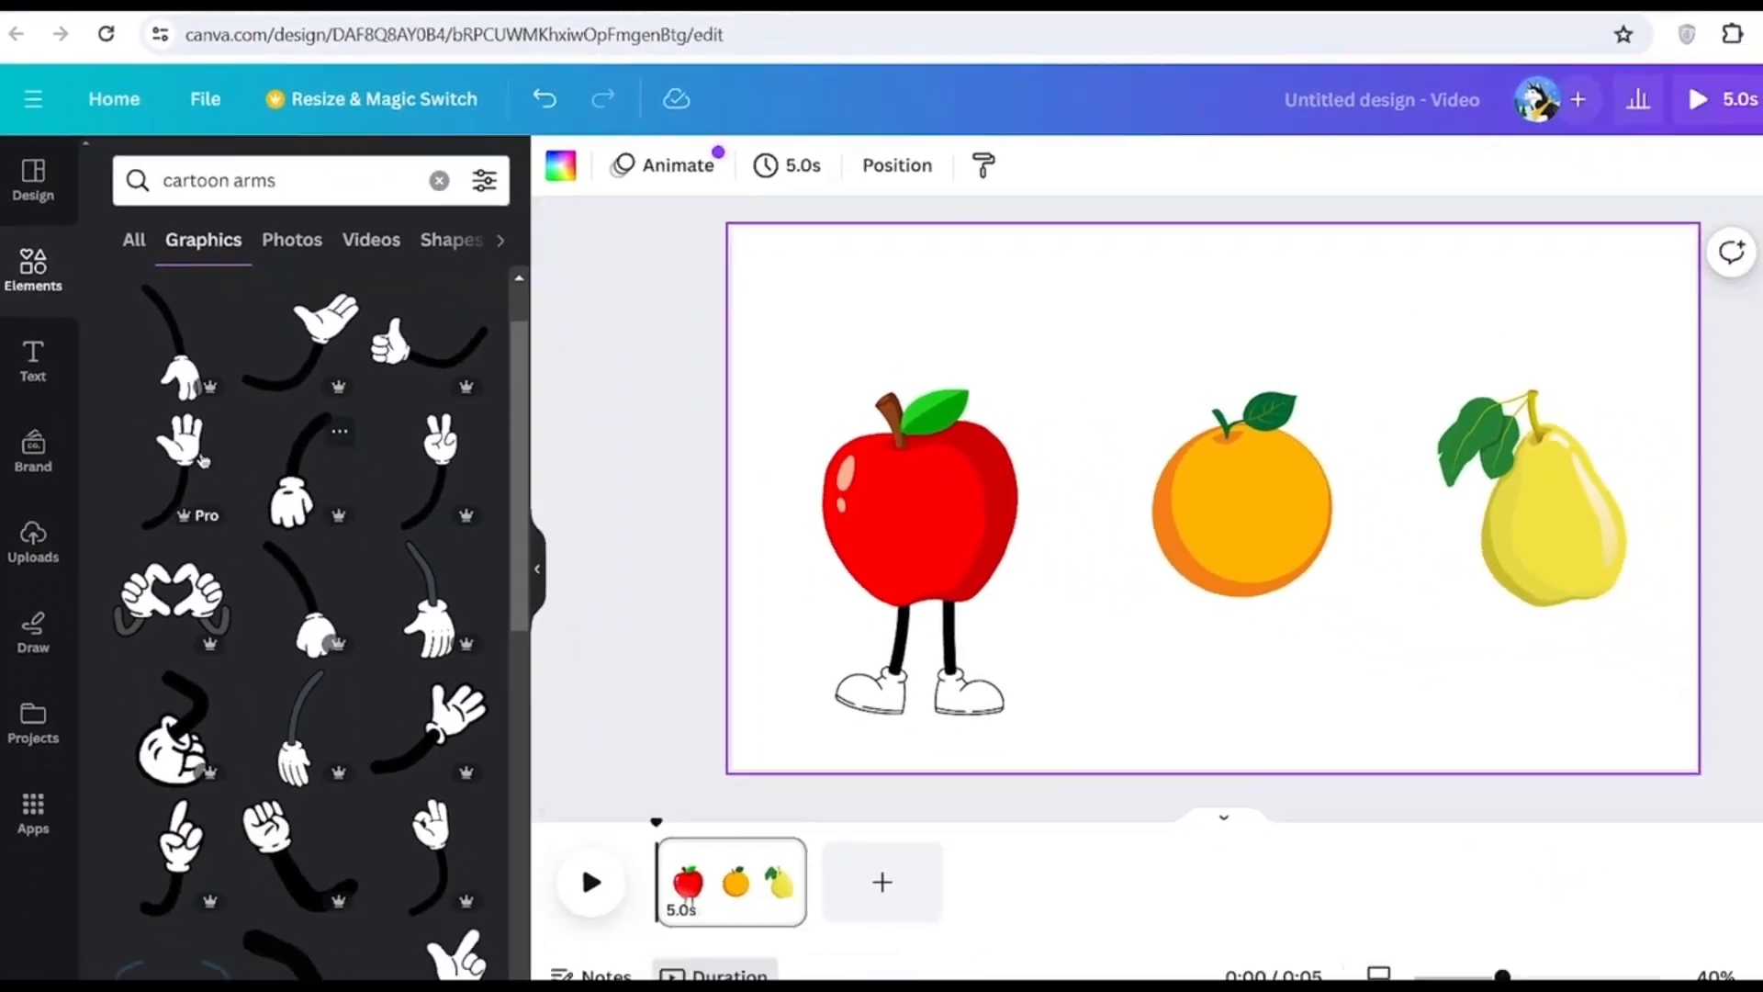
{"action": "scroll", "coordinate": [302, 799], "scroll_direction": "down", "scroll_amount": 3}
{"action": "scroll", "coordinate": [233, 614], "scroll_direction": "up", "scroll_amount": 2}
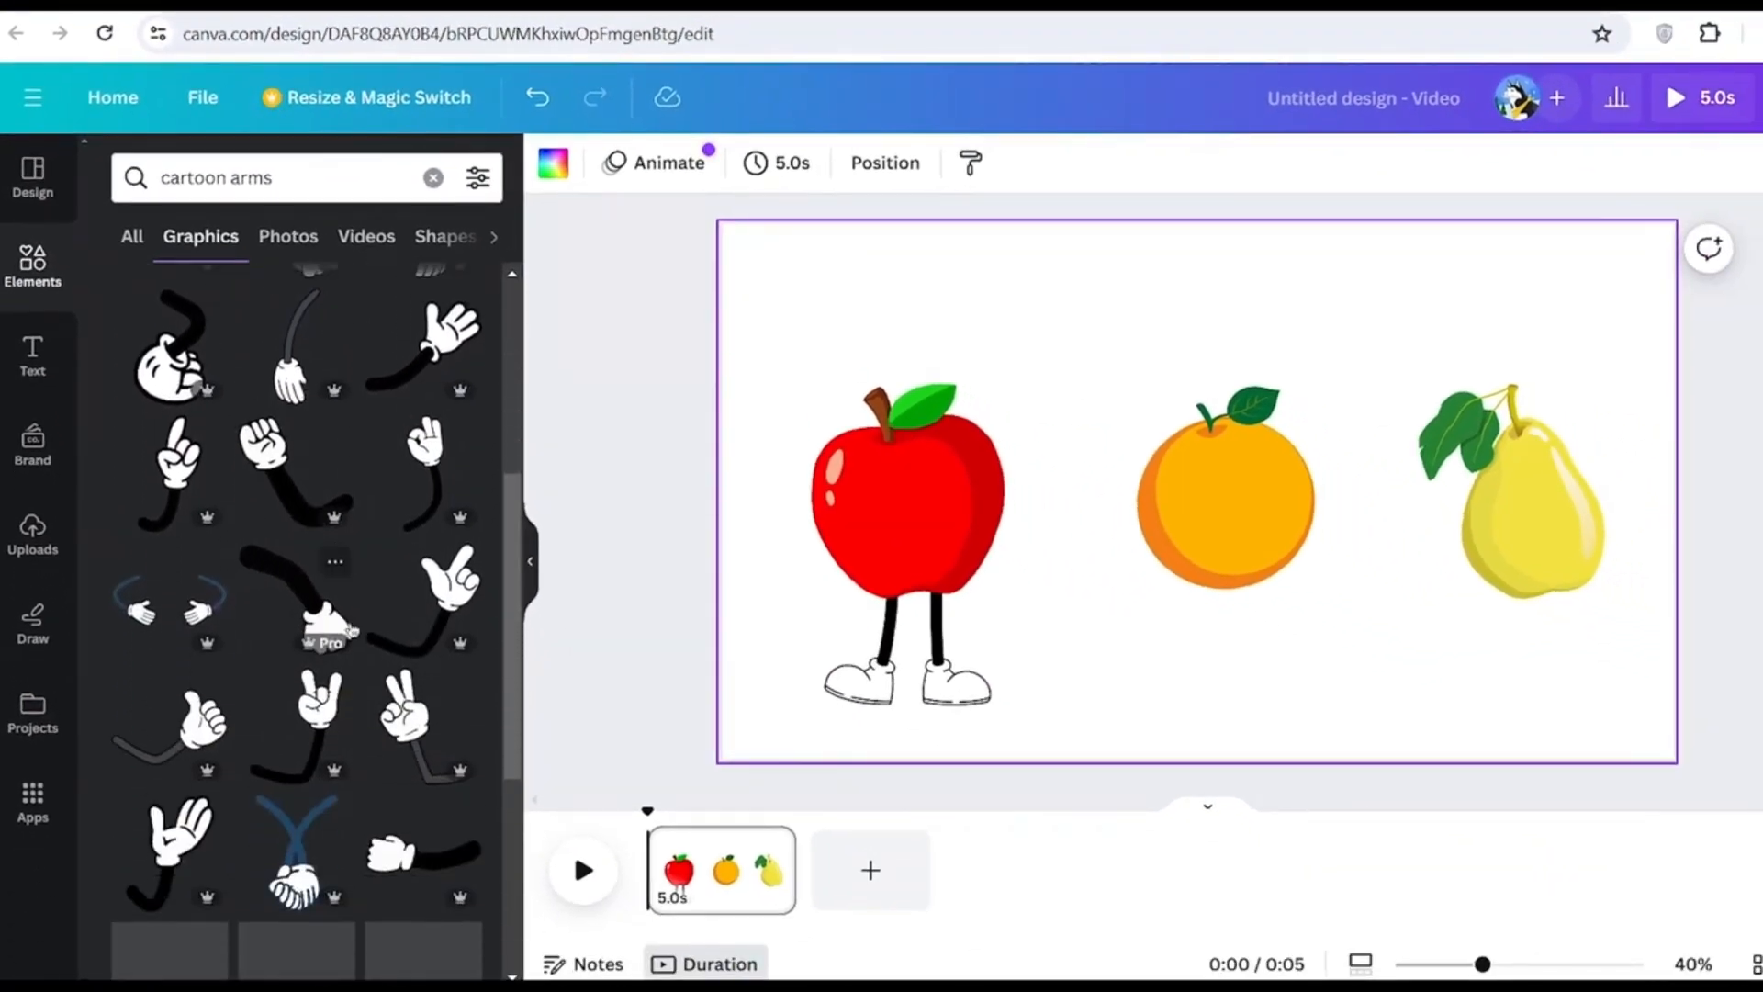
{"action": "scroll", "coordinate": [304, 525], "scroll_direction": "up", "scroll_amount": 2}
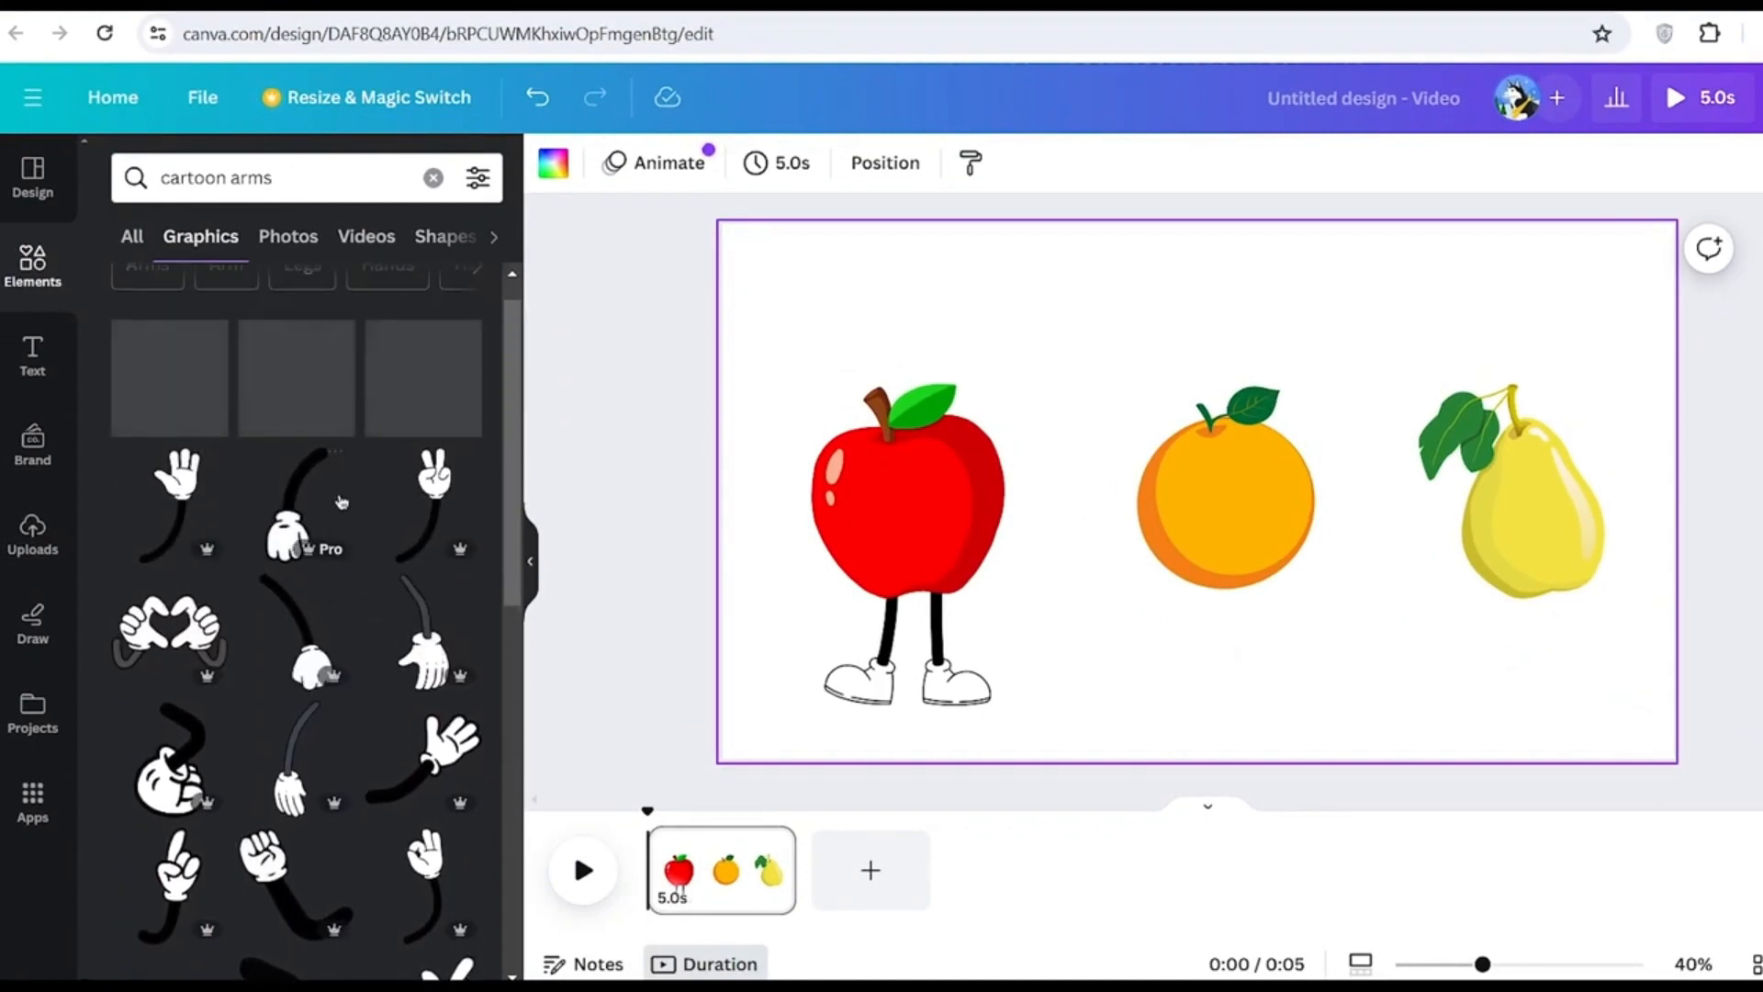
{"action": "left_click", "coordinate": [171, 386]}
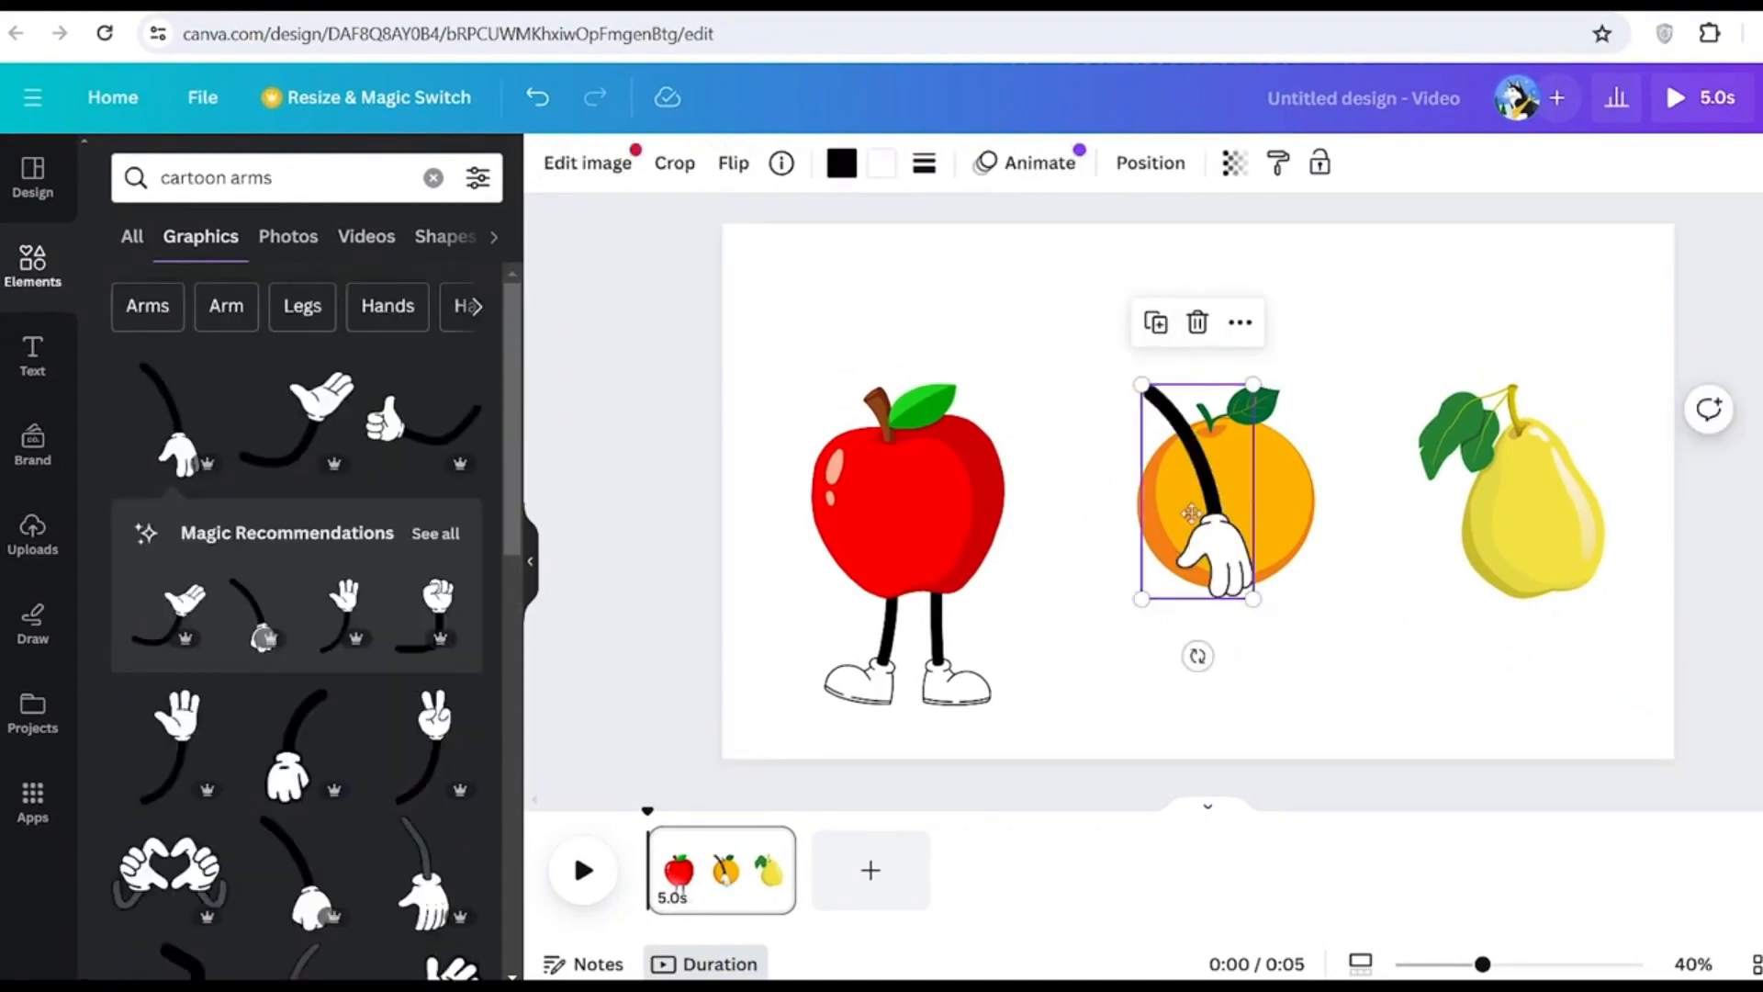
Shrink the cartoon arm, place it against the apple's right side, and send it backward behind the apple
{"action": "left_click_drag", "start_coordinate": [1191, 513], "coordinate": [1026, 612]}
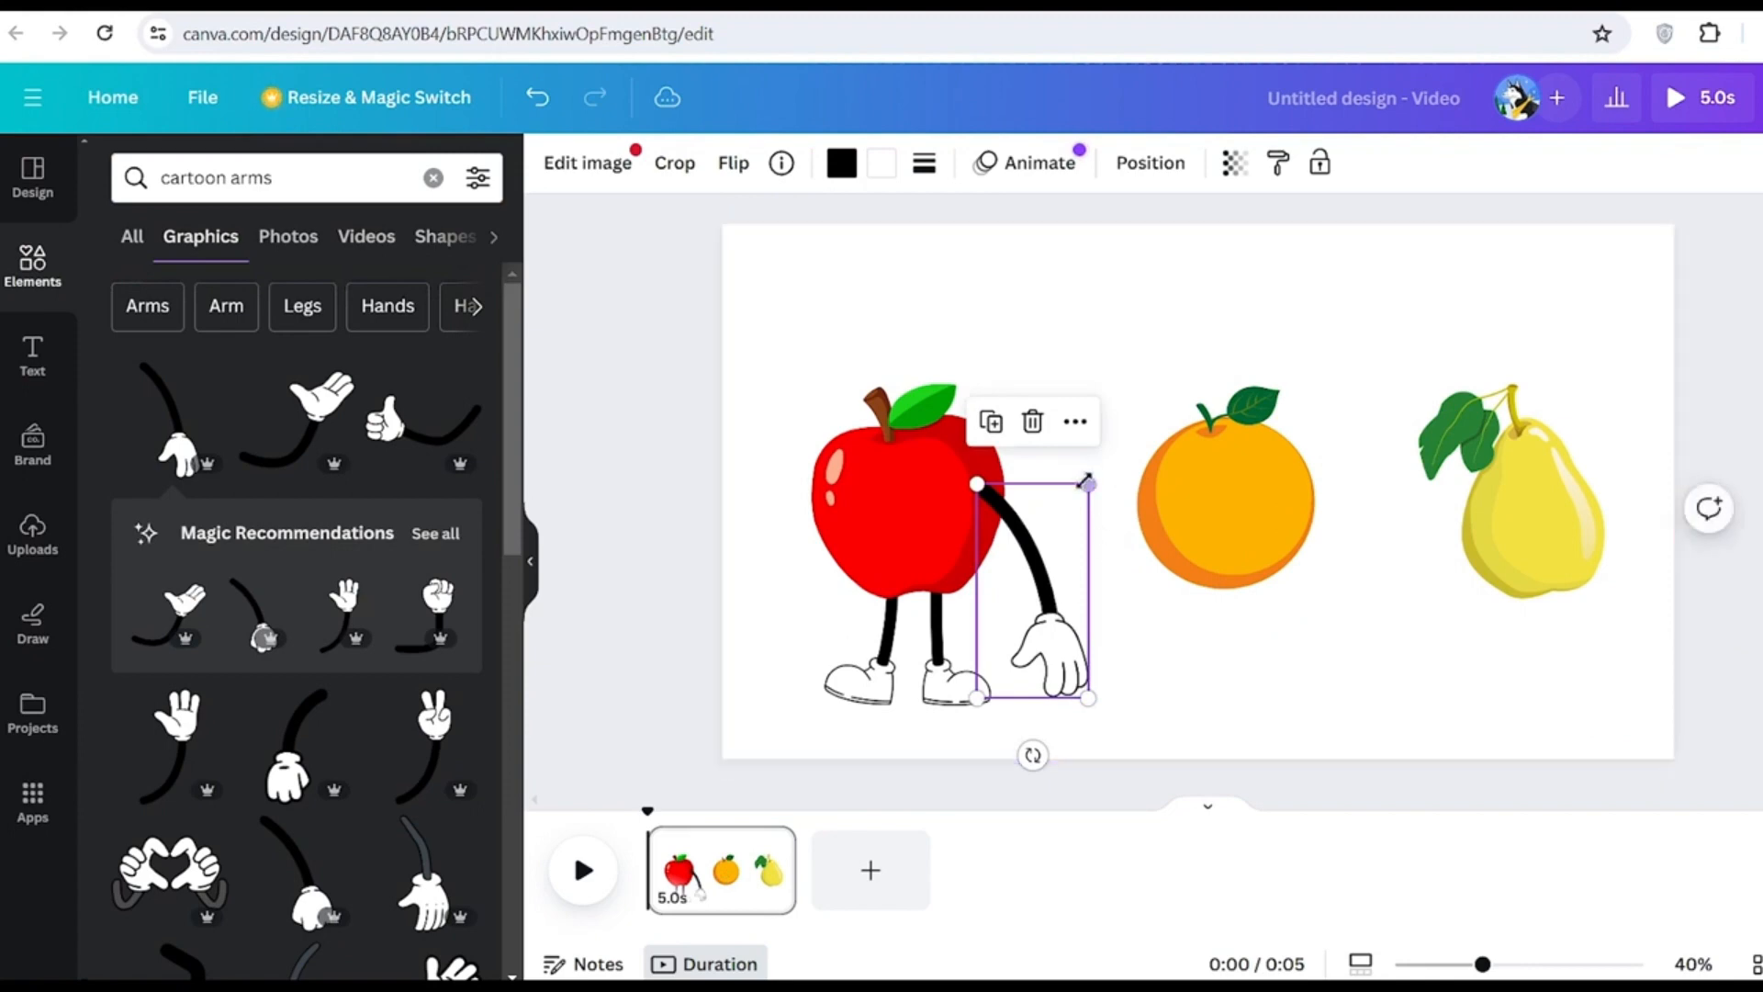
{"action": "left_click_drag", "start_coordinate": [1085, 481], "coordinate": [1045, 567]}
{"action": "left_click_drag", "start_coordinate": [1023, 633], "coordinate": [1025, 557]}
{"action": "right_click", "coordinate": [1022, 559]}
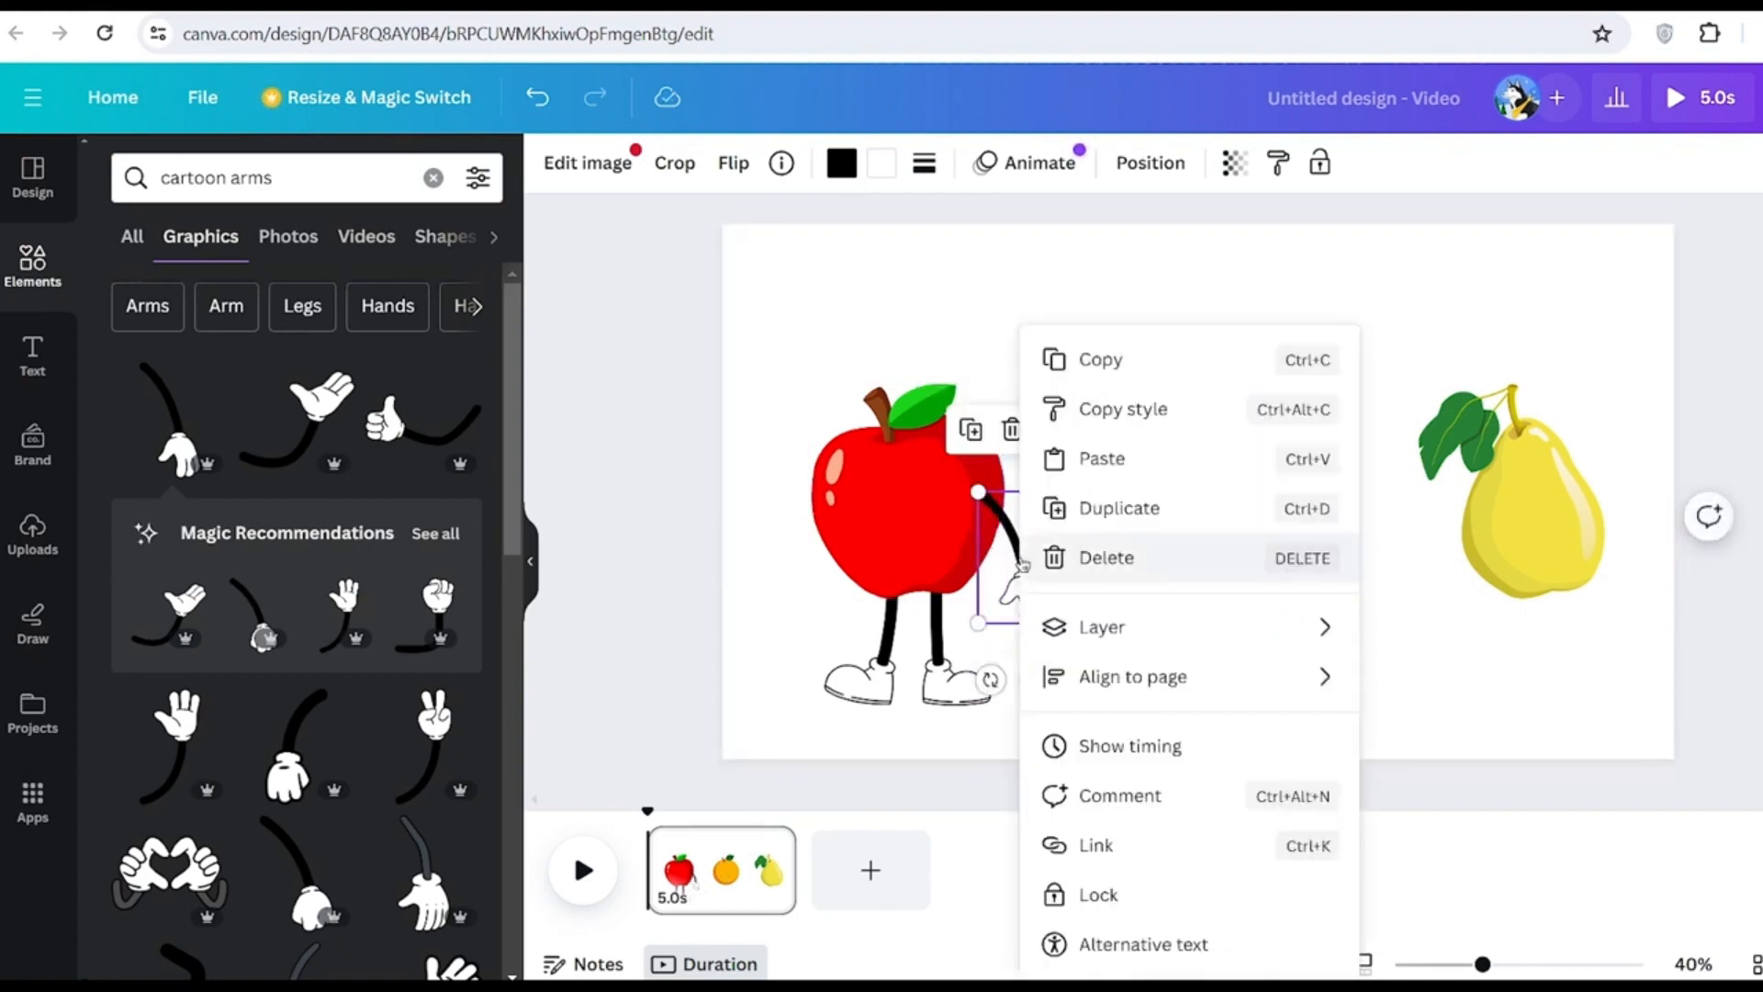
{"action": "mouse_move", "coordinate": [1153, 625]}
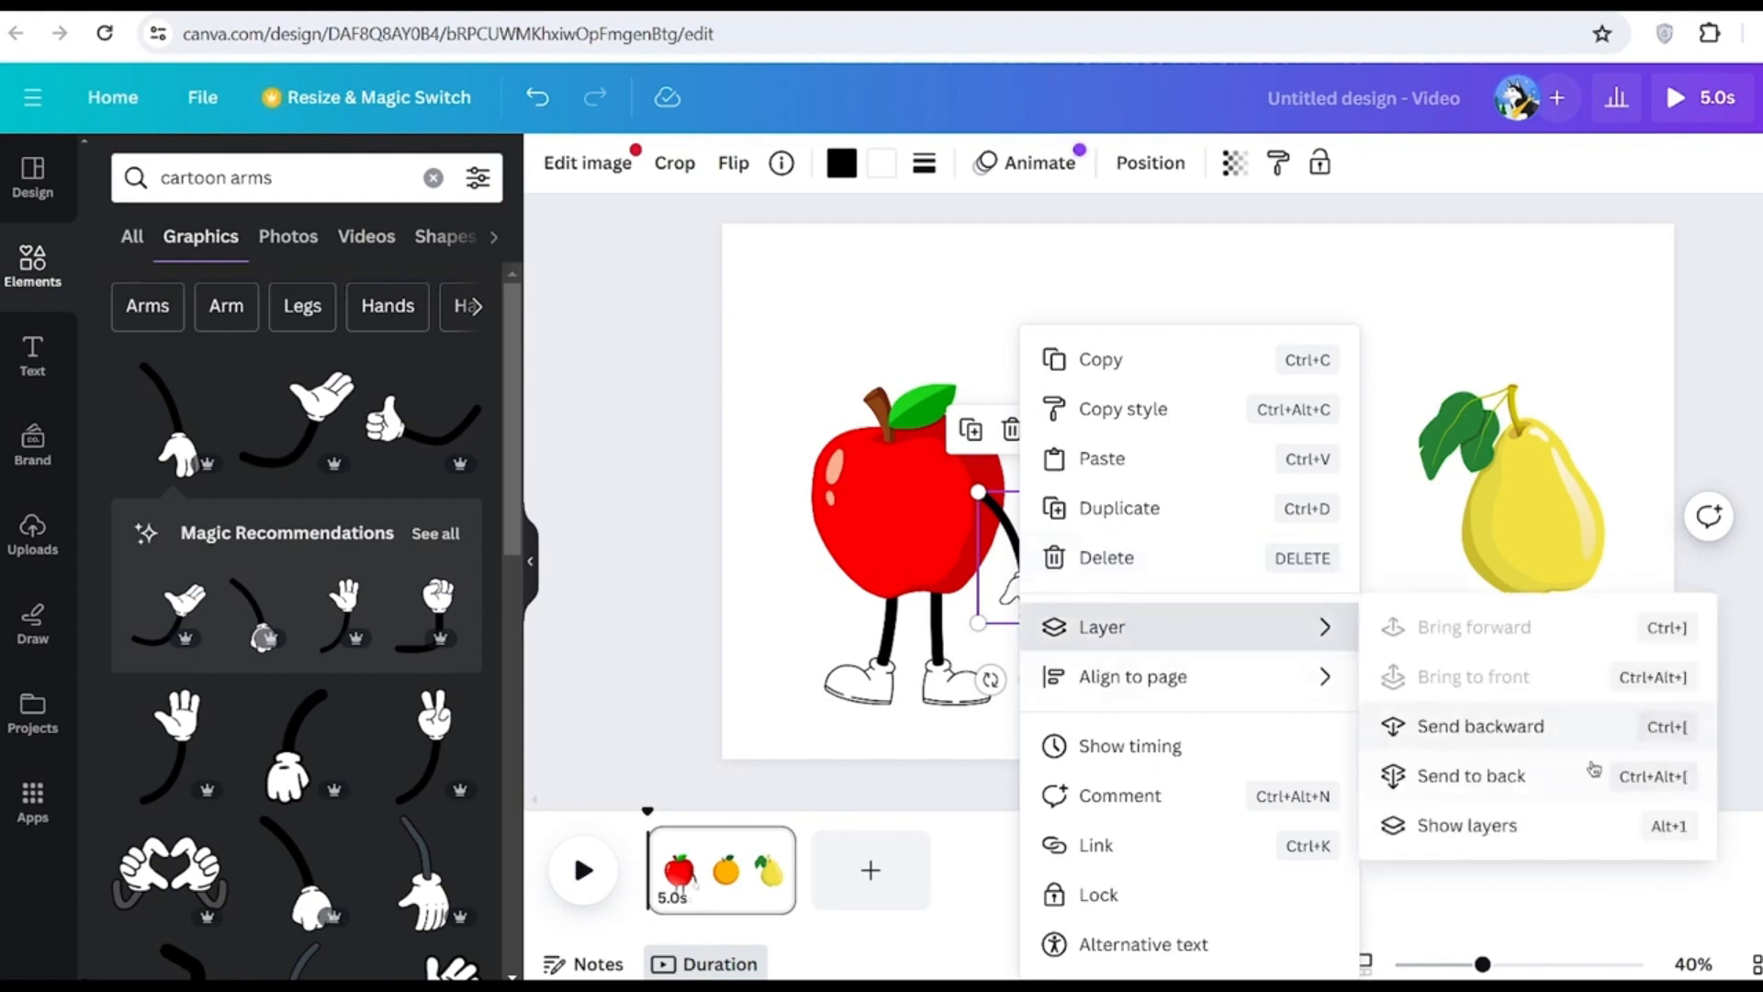
{"action": "left_click", "coordinate": [1495, 727]}
{"action": "left_click", "coordinate": [1124, 633]}
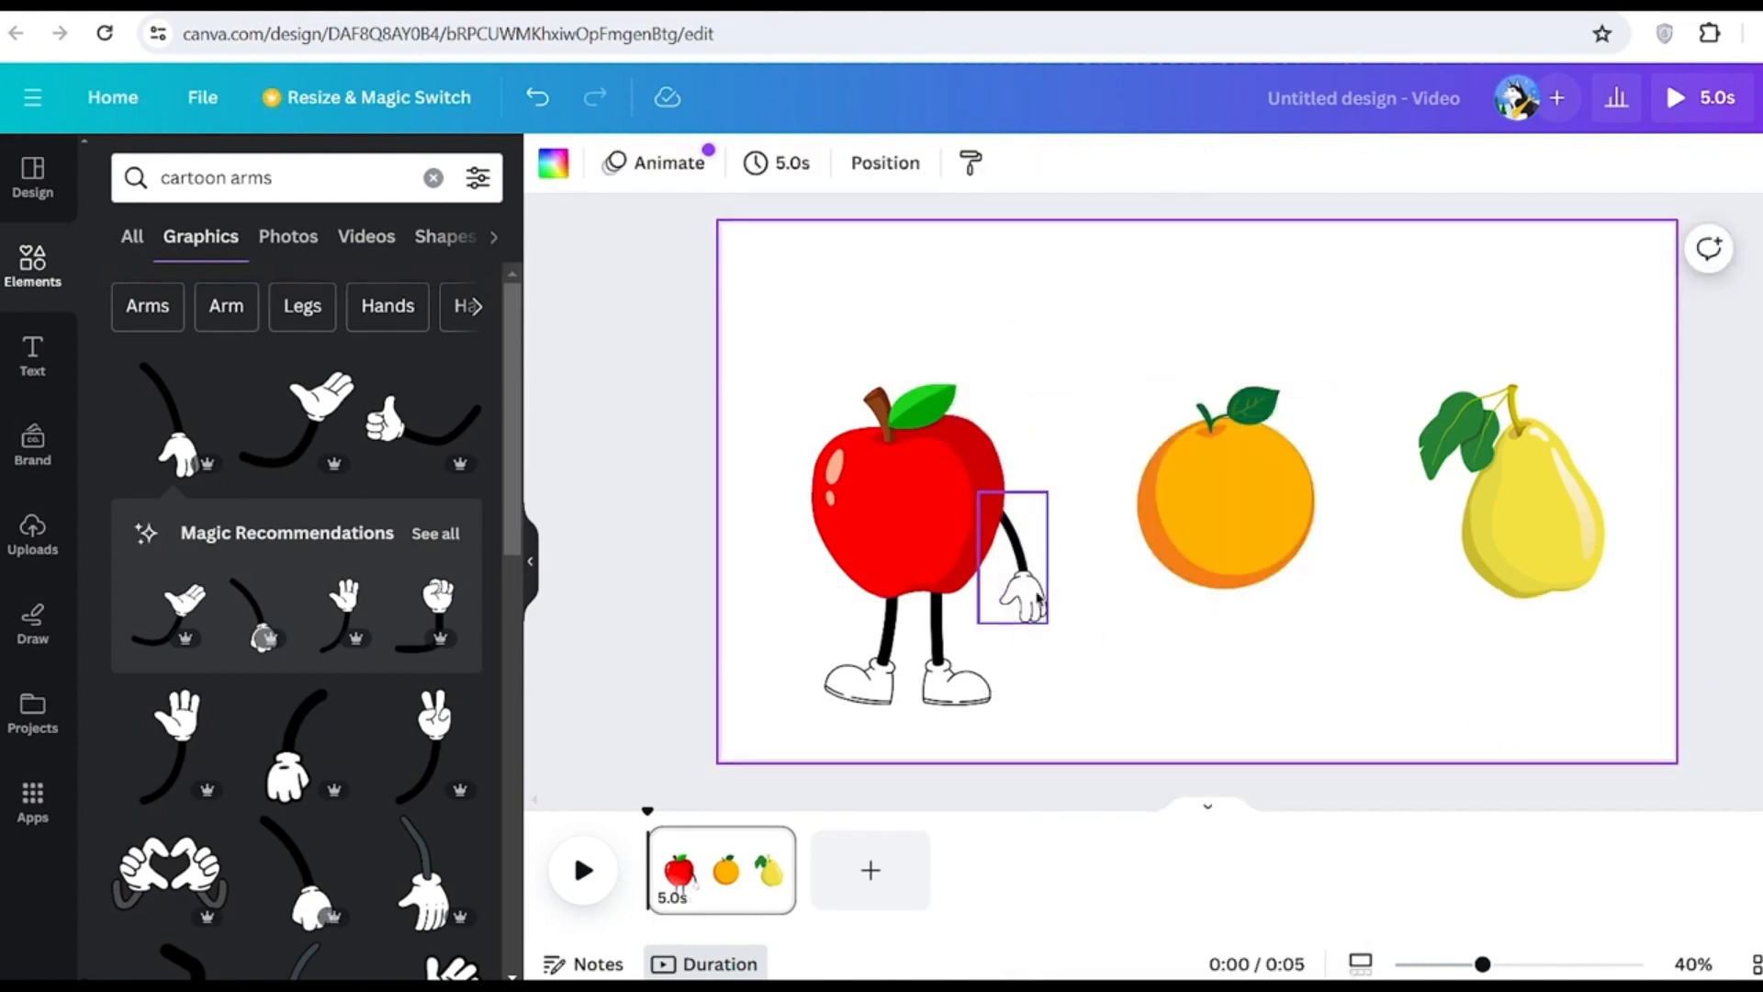
Duplicate the arm, move the copy to the apple's left side, and flip it horizontally
{"action": "left_click", "coordinate": [1020, 593]}
{"action": "right_click", "coordinate": [1026, 586]}
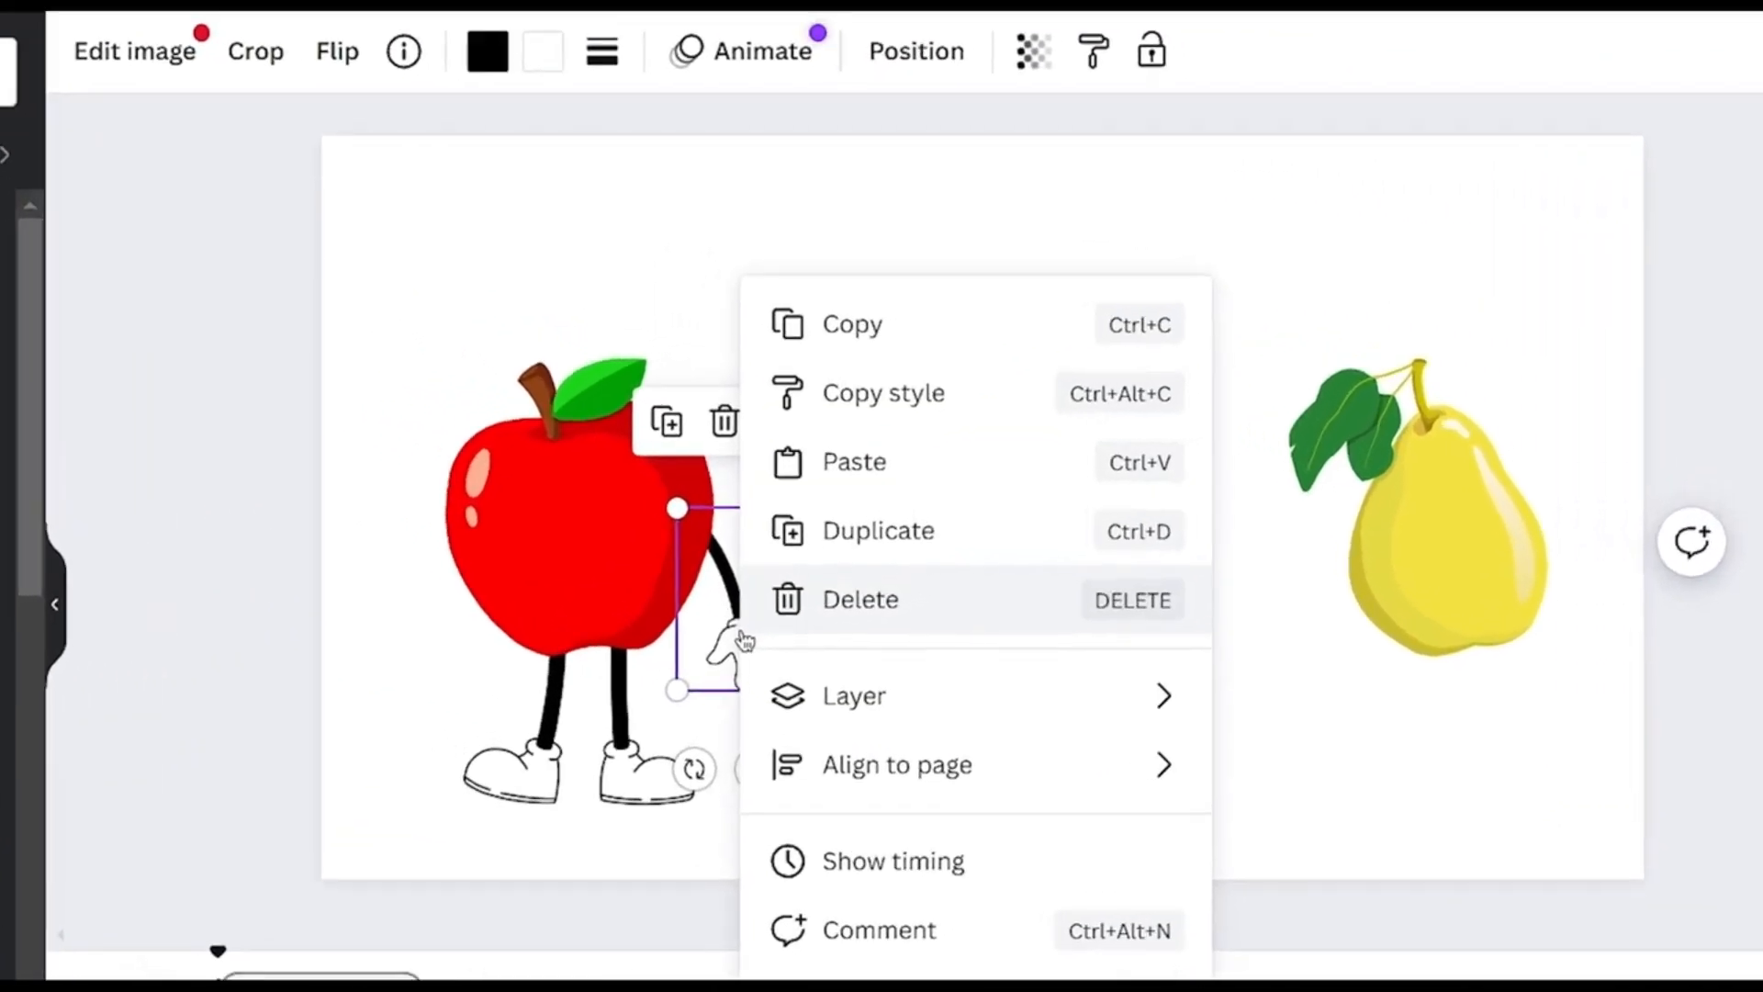
{"action": "left_click", "coordinate": [889, 546]}
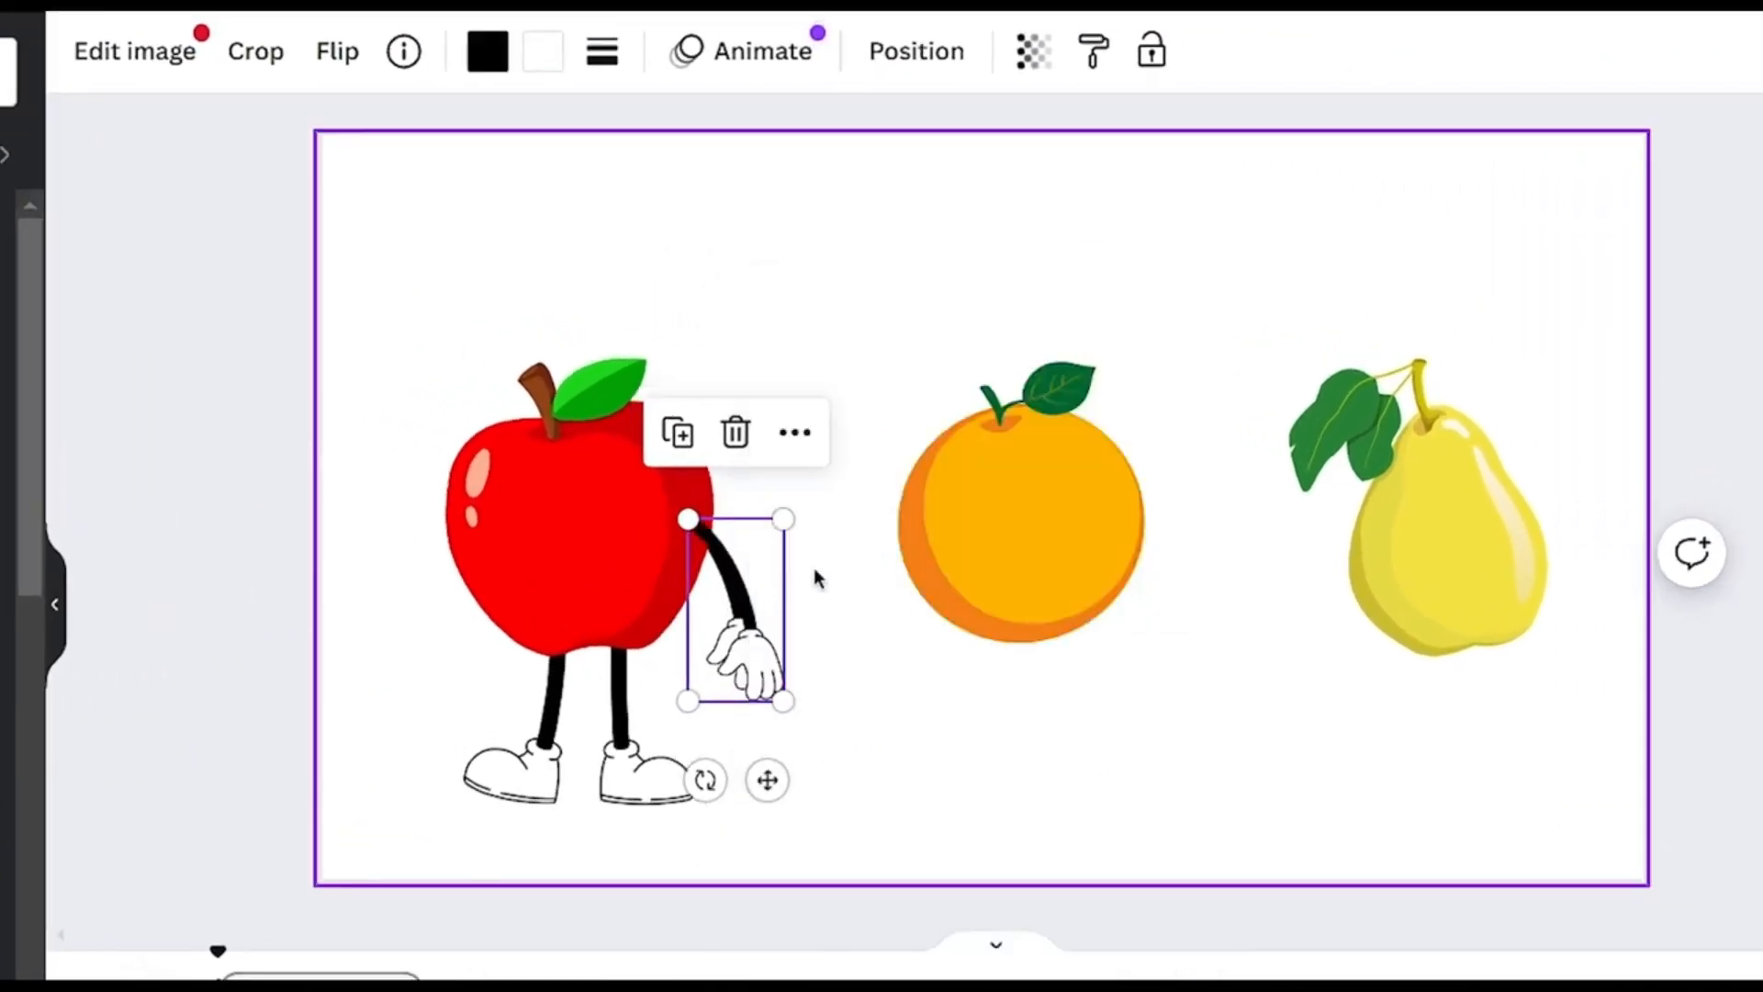
{"action": "left_click_drag", "start_coordinate": [748, 615], "coordinate": [524, 627]}
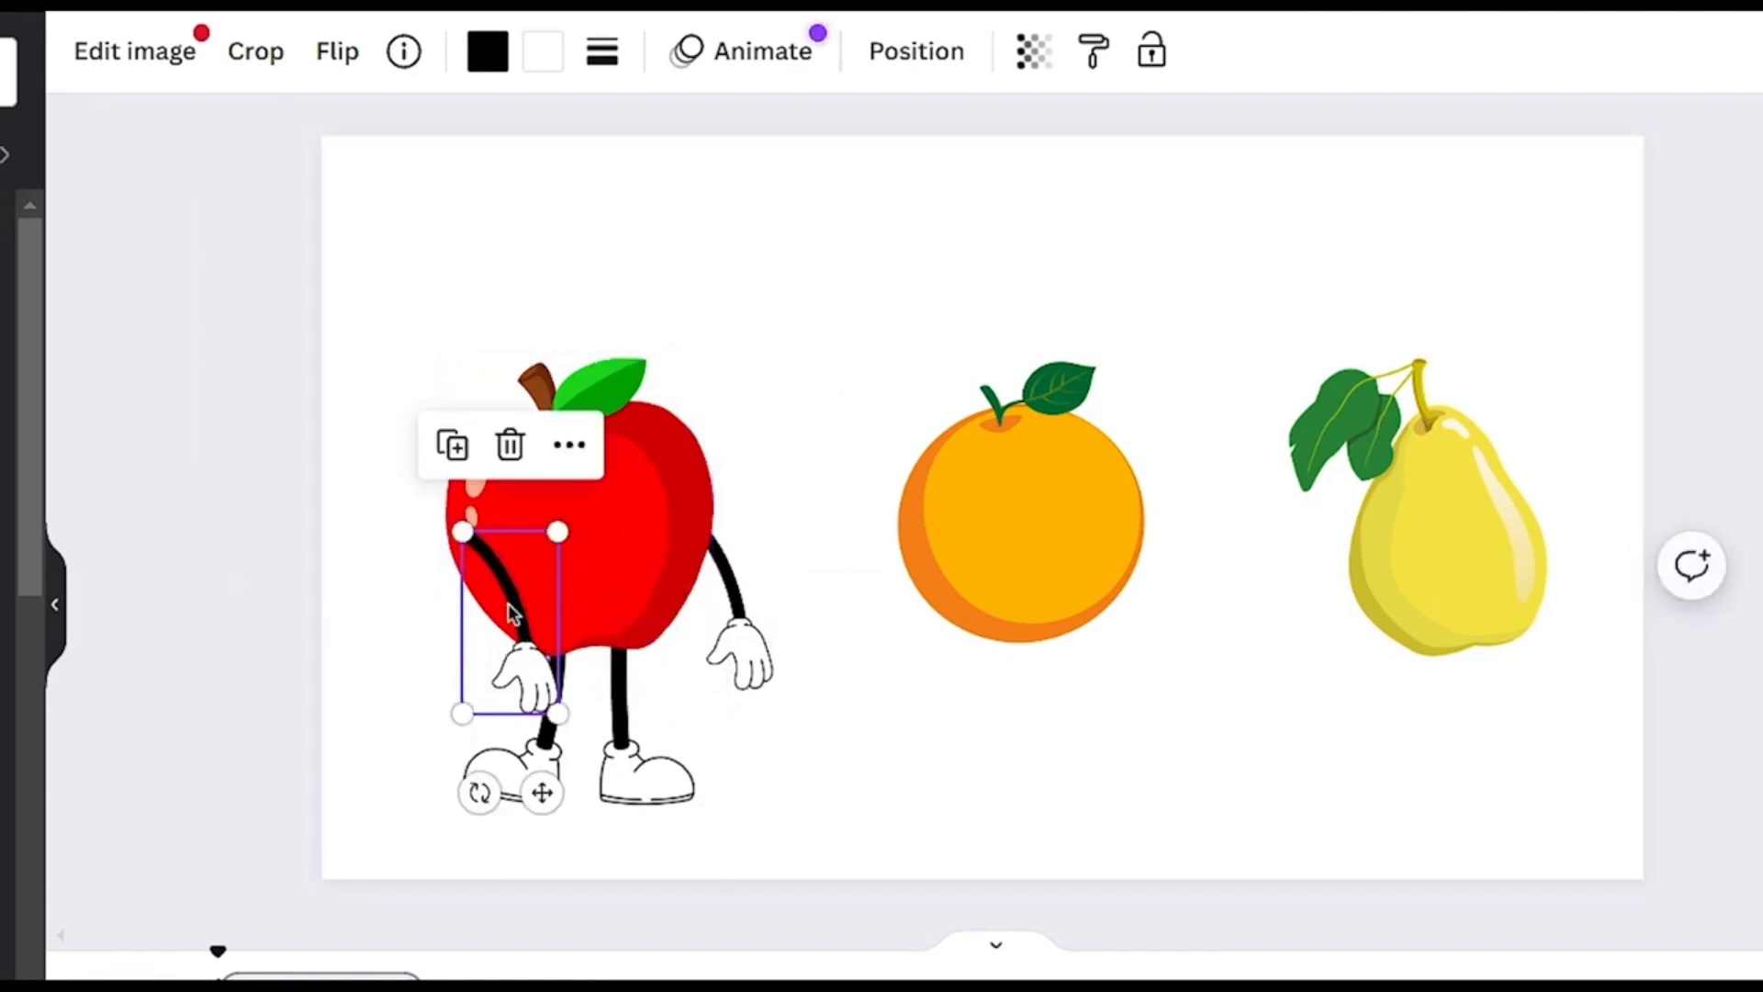
{"action": "left_click", "coordinate": [350, 66]}
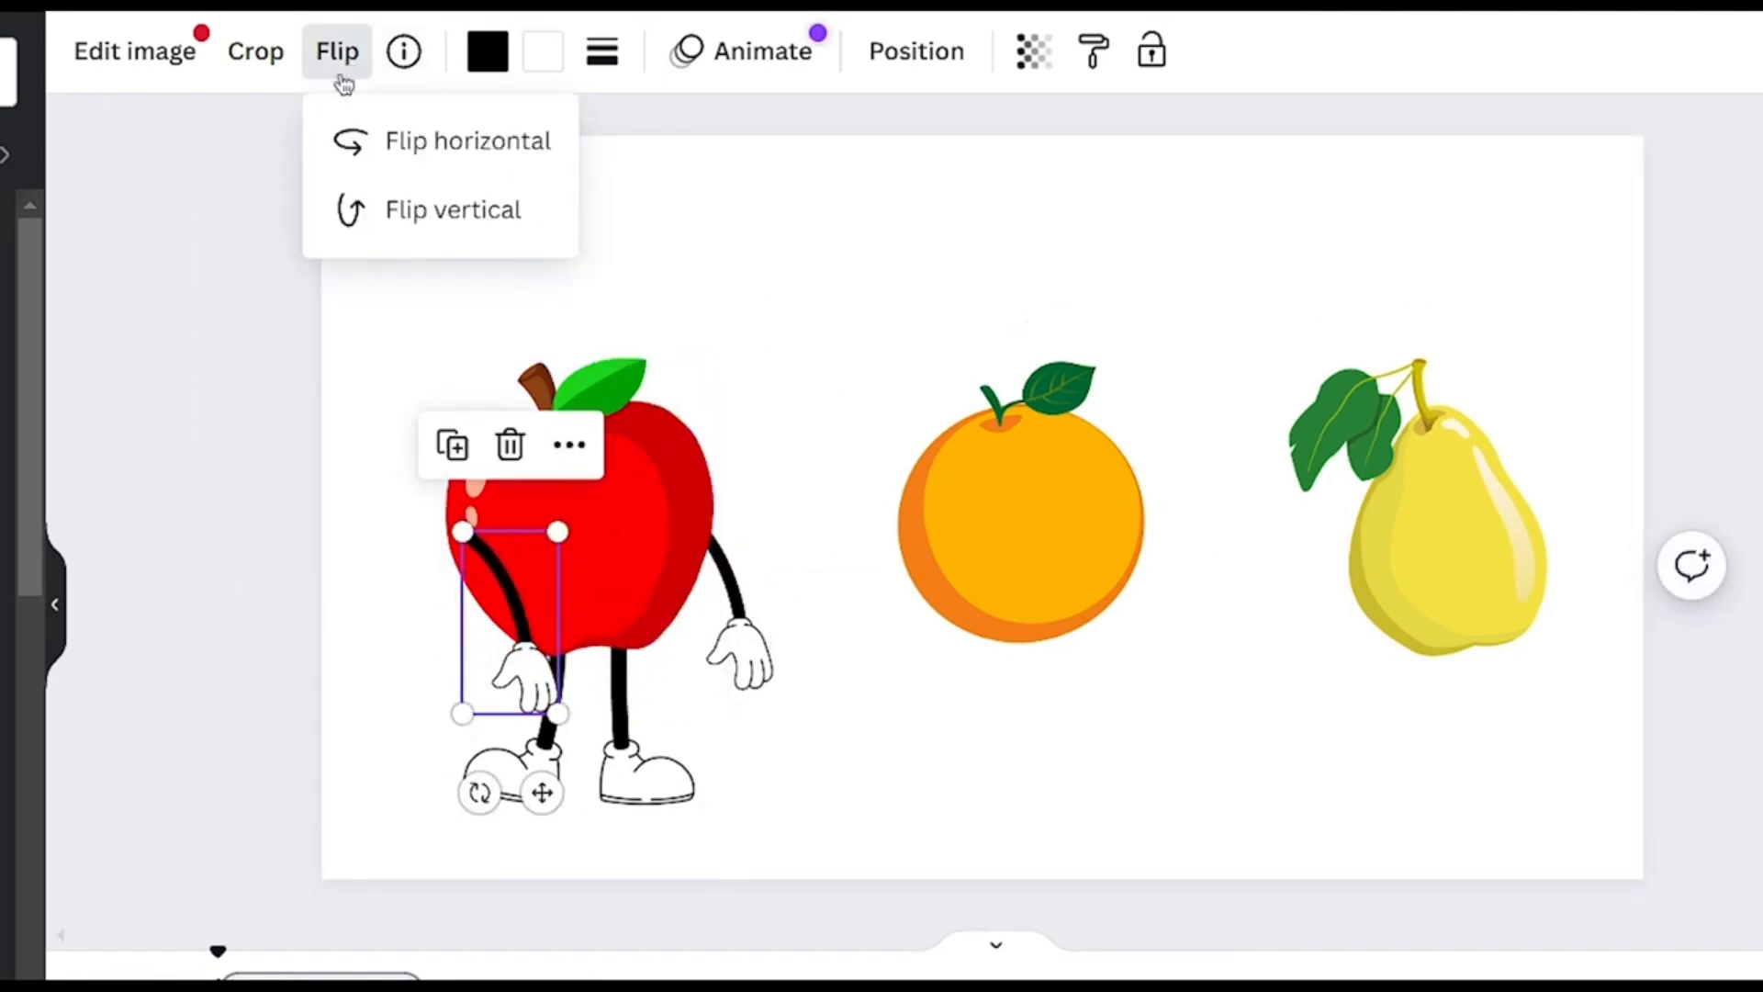
{"action": "left_click", "coordinate": [445, 147]}
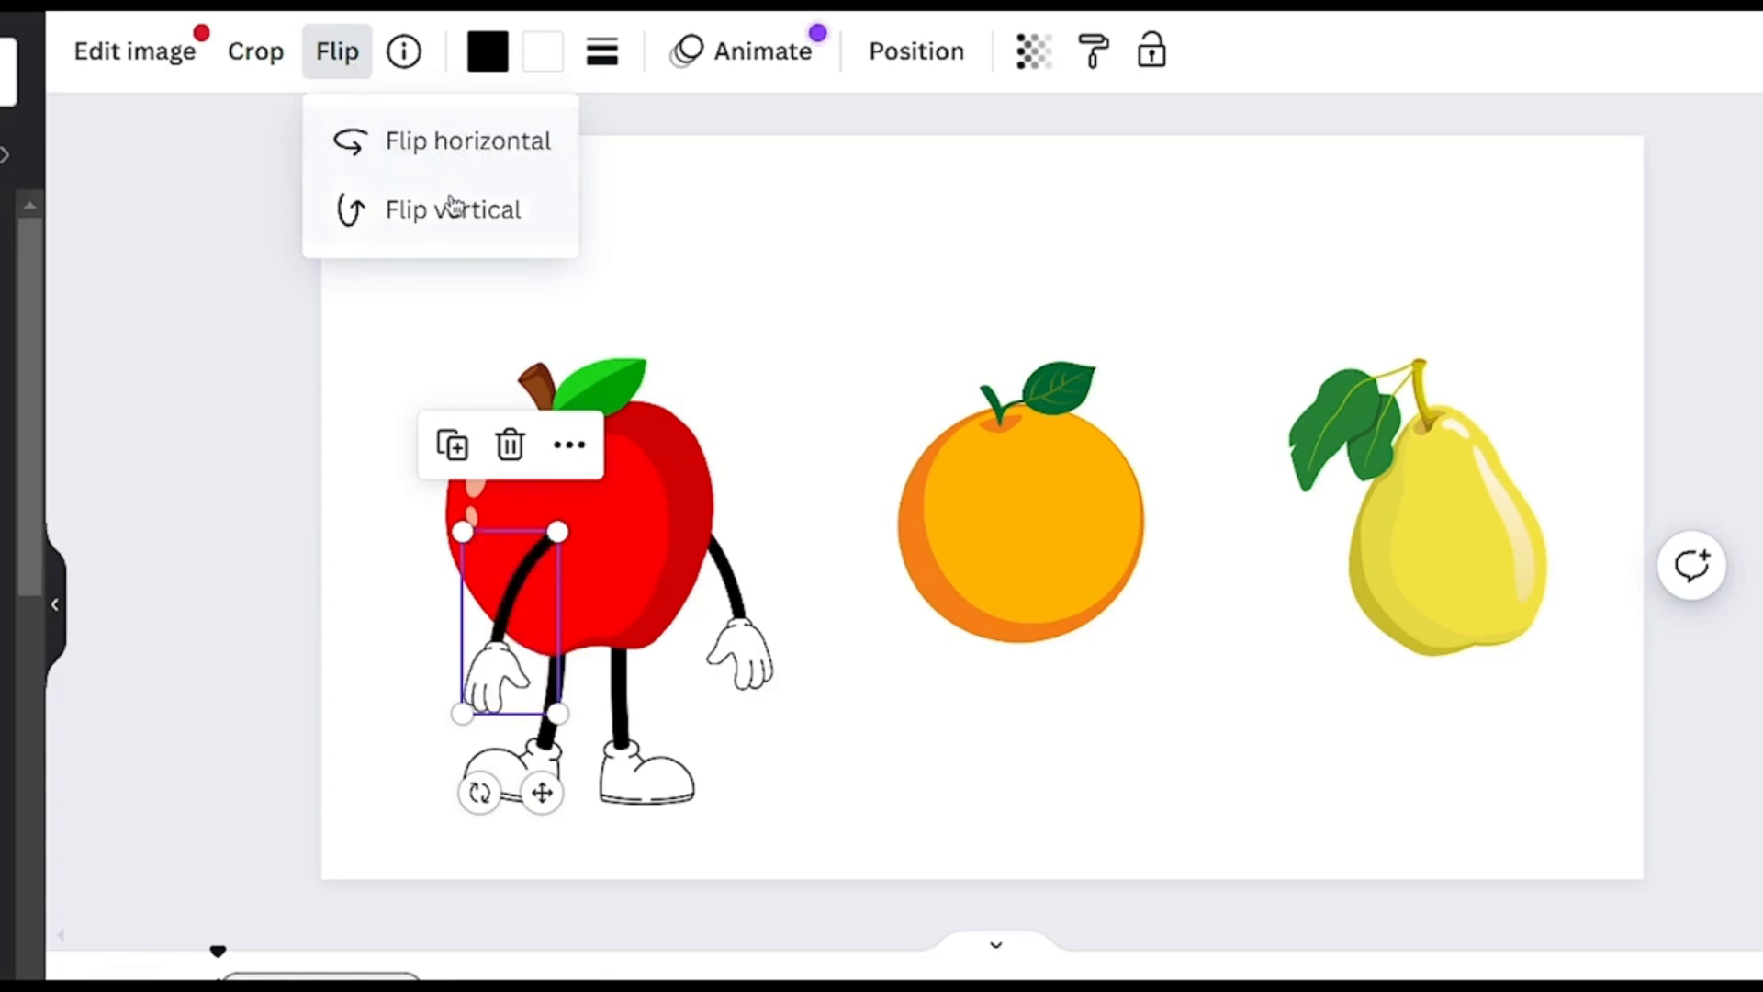
Line up the flipped arm with the apple's left edge and send it backward behind the apple
{"action": "left_click_drag", "start_coordinate": [503, 592], "coordinate": [457, 605]}
{"action": "right_click", "coordinate": [457, 605]}
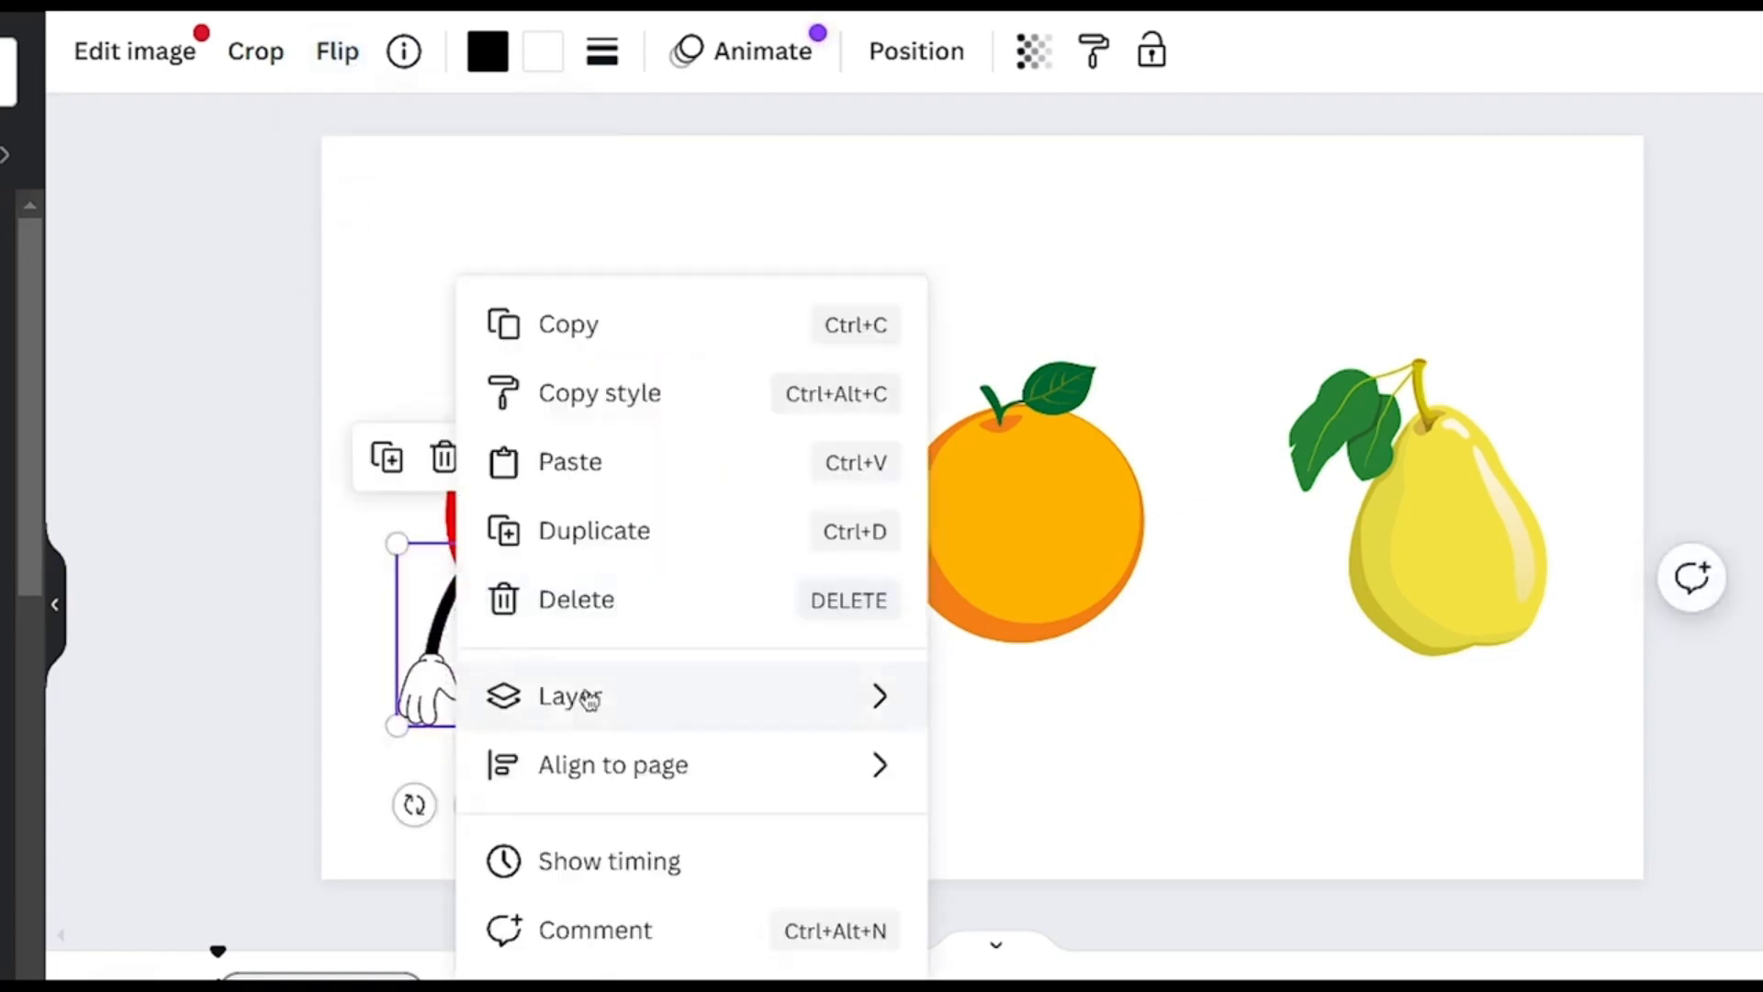
{"action": "mouse_move", "coordinate": [588, 700]}
{"action": "left_click", "coordinate": [1075, 840]}
{"action": "left_click", "coordinate": [910, 783]}
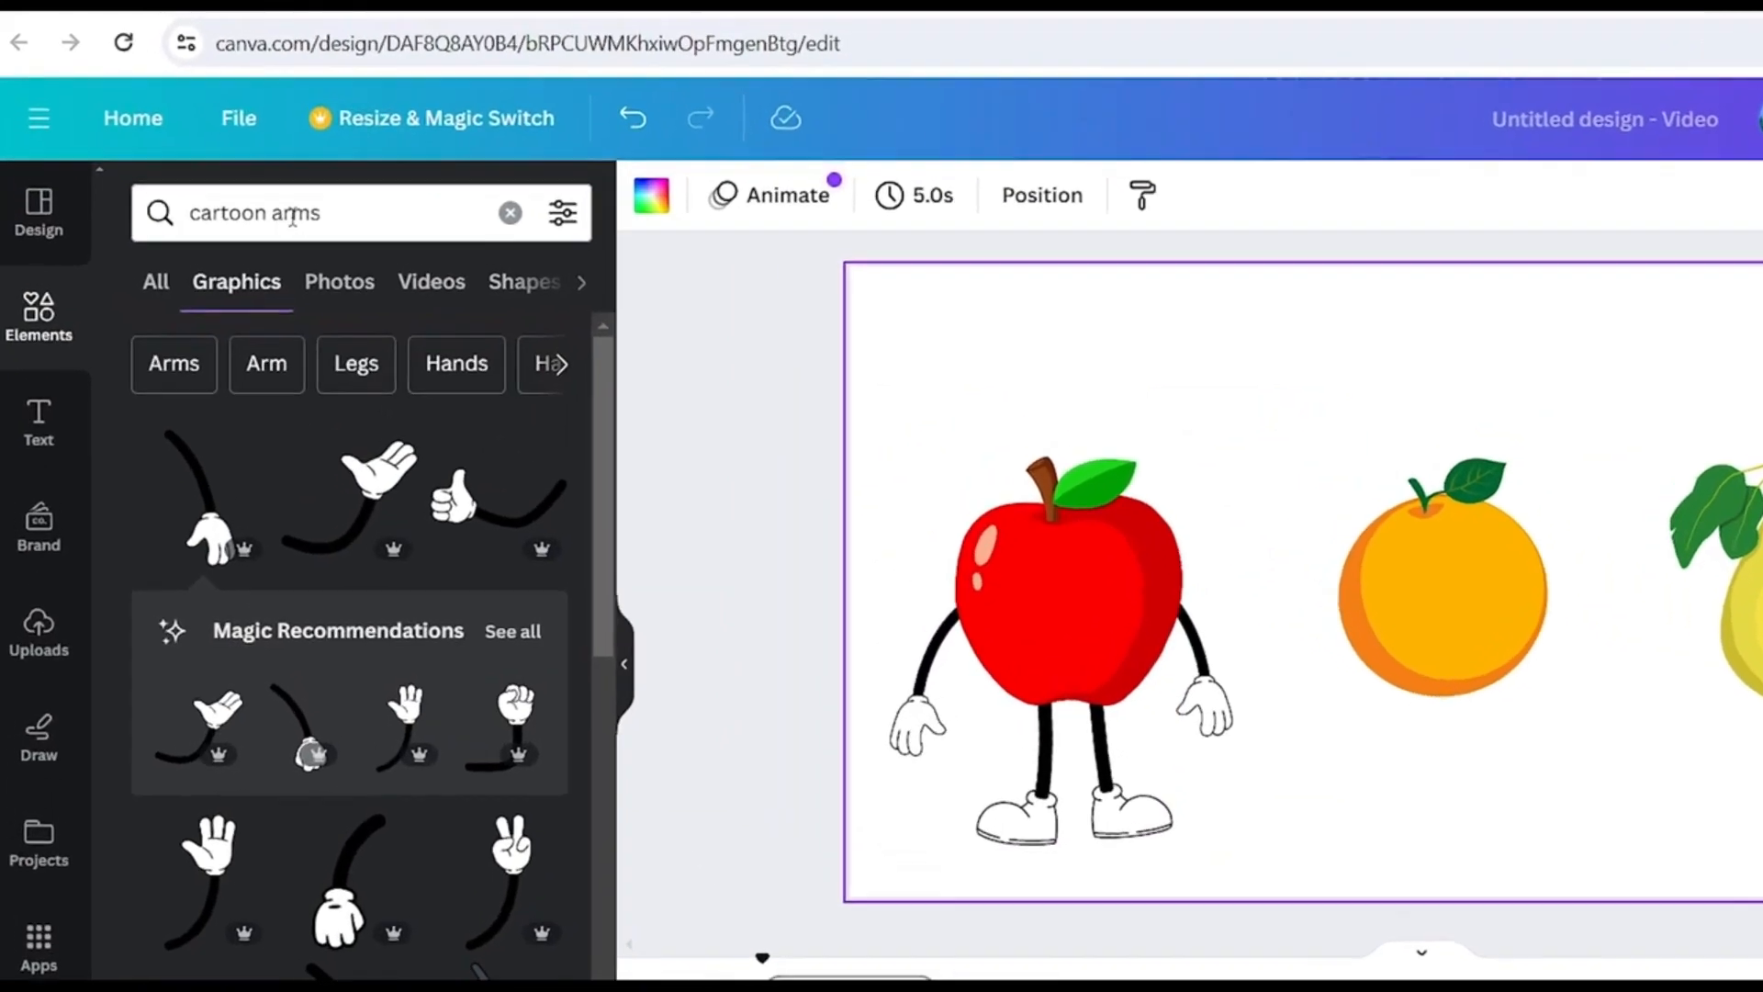
Search for "cartoon face" graphics, add the round-eyed face with an open smile, and fit it at reduced size onto the apple
{"action": "double_click", "coordinate": [292, 213]}
{"action": "type", "text": "face"}
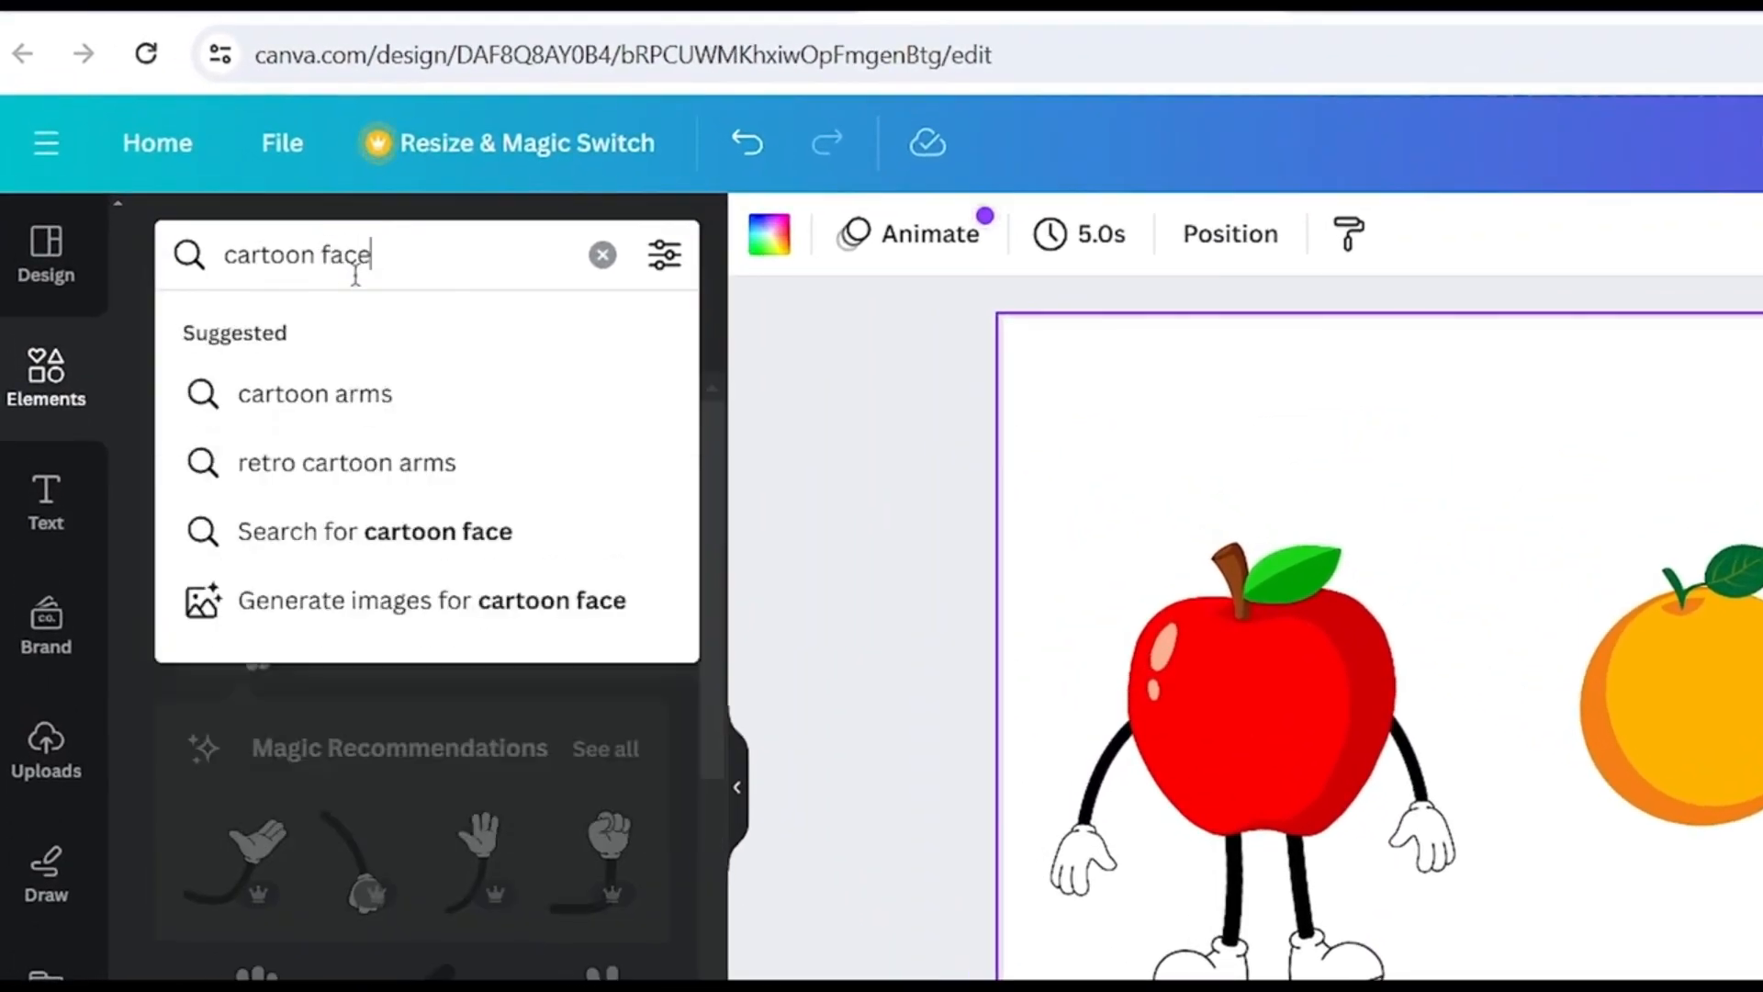
{"action": "key", "text": "Return"}
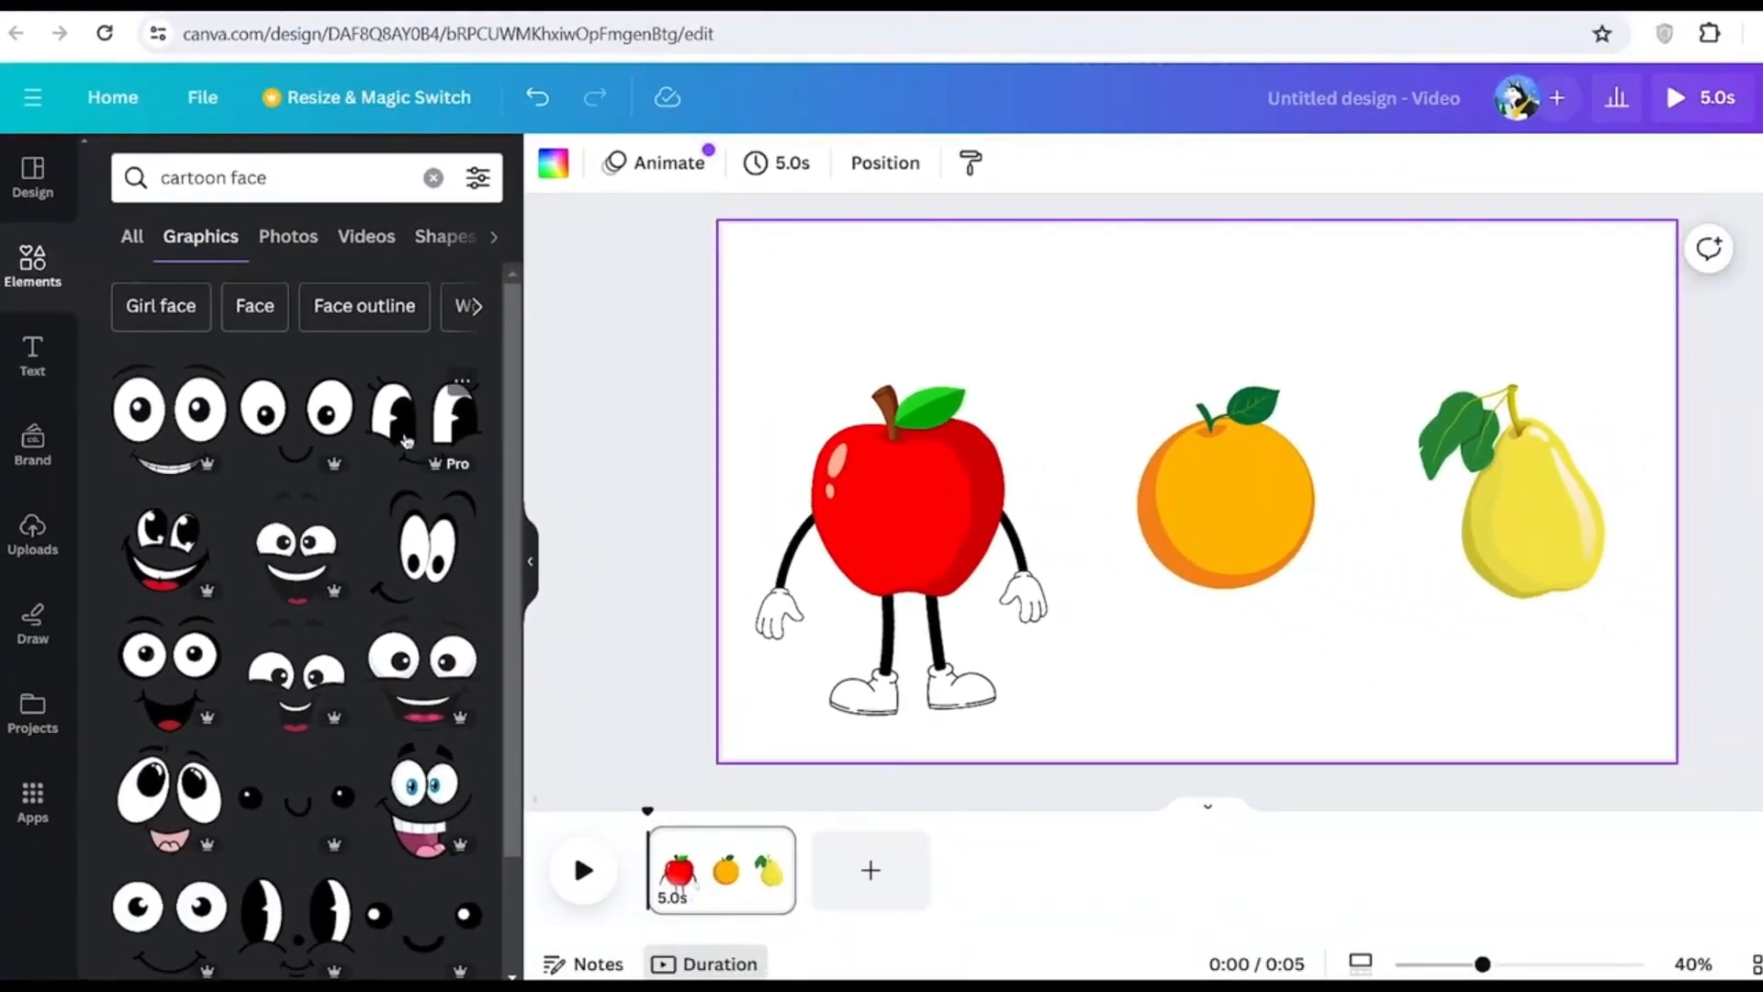
{"action": "left_click_drag", "start_coordinate": [301, 174], "coordinate": [143, 177]}
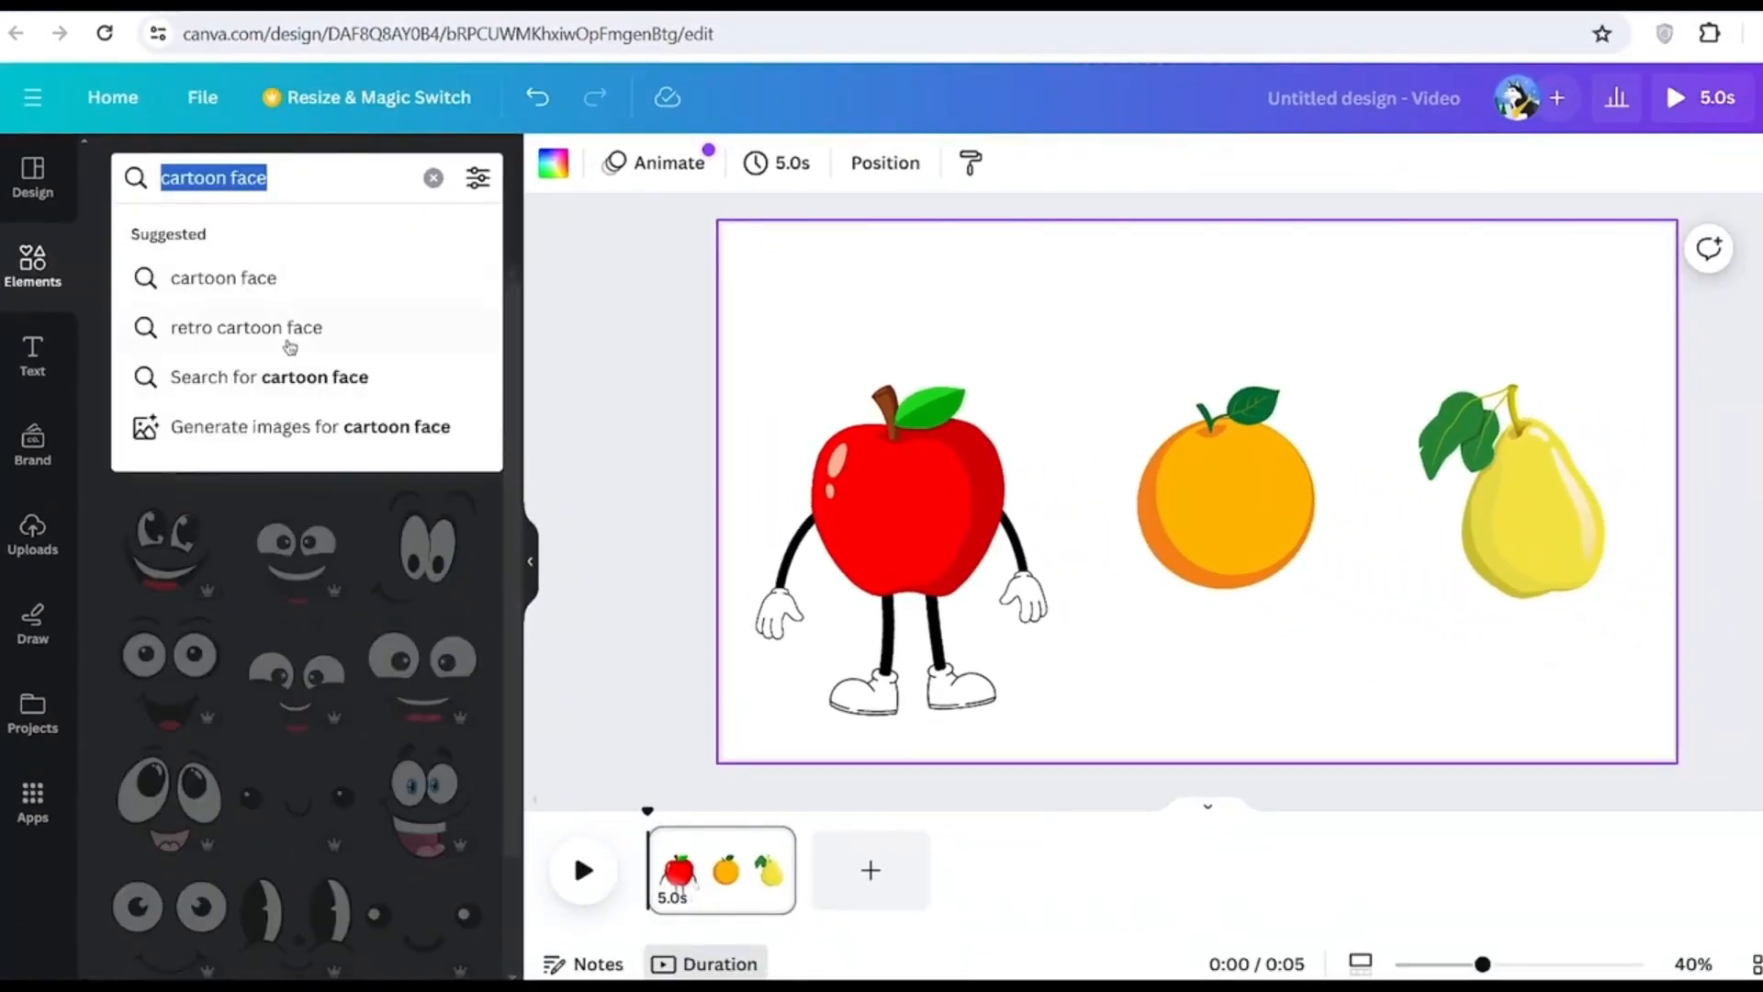
{"action": "left_click", "coordinate": [273, 549]}
{"action": "scroll", "coordinate": [296, 663], "scroll_direction": "down", "scroll_amount": 2}
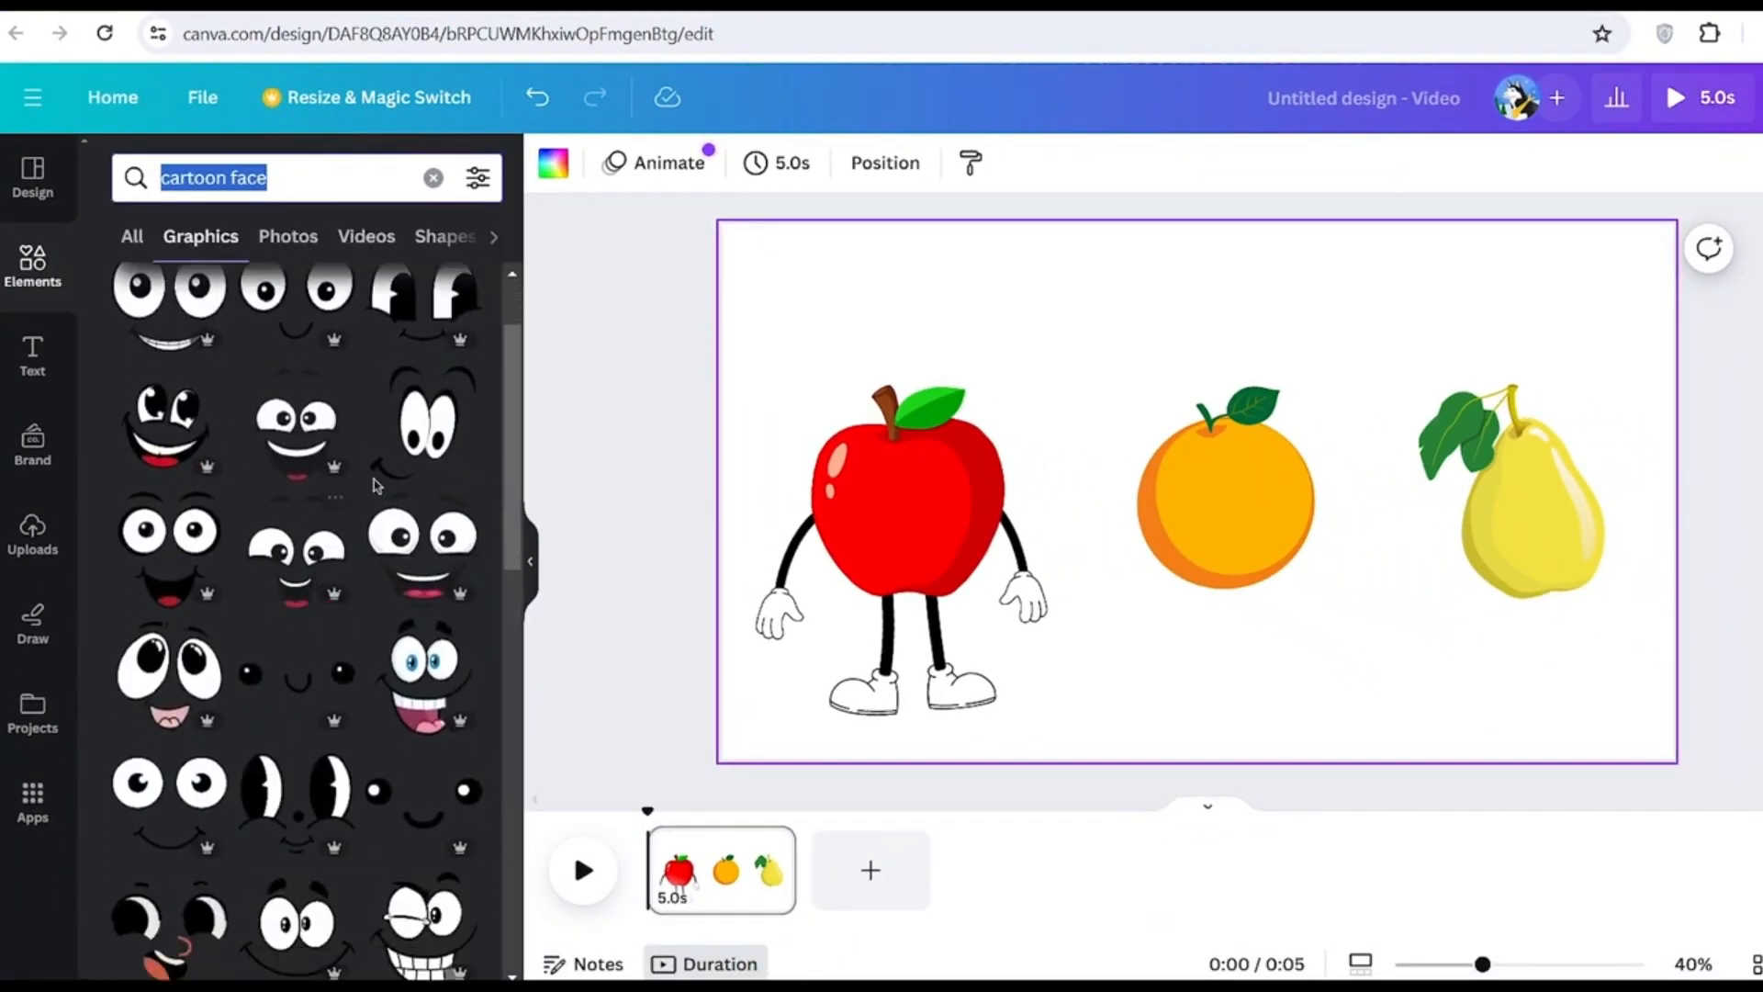
{"action": "scroll", "coordinate": [214, 690], "scroll_direction": "down", "scroll_amount": 5}
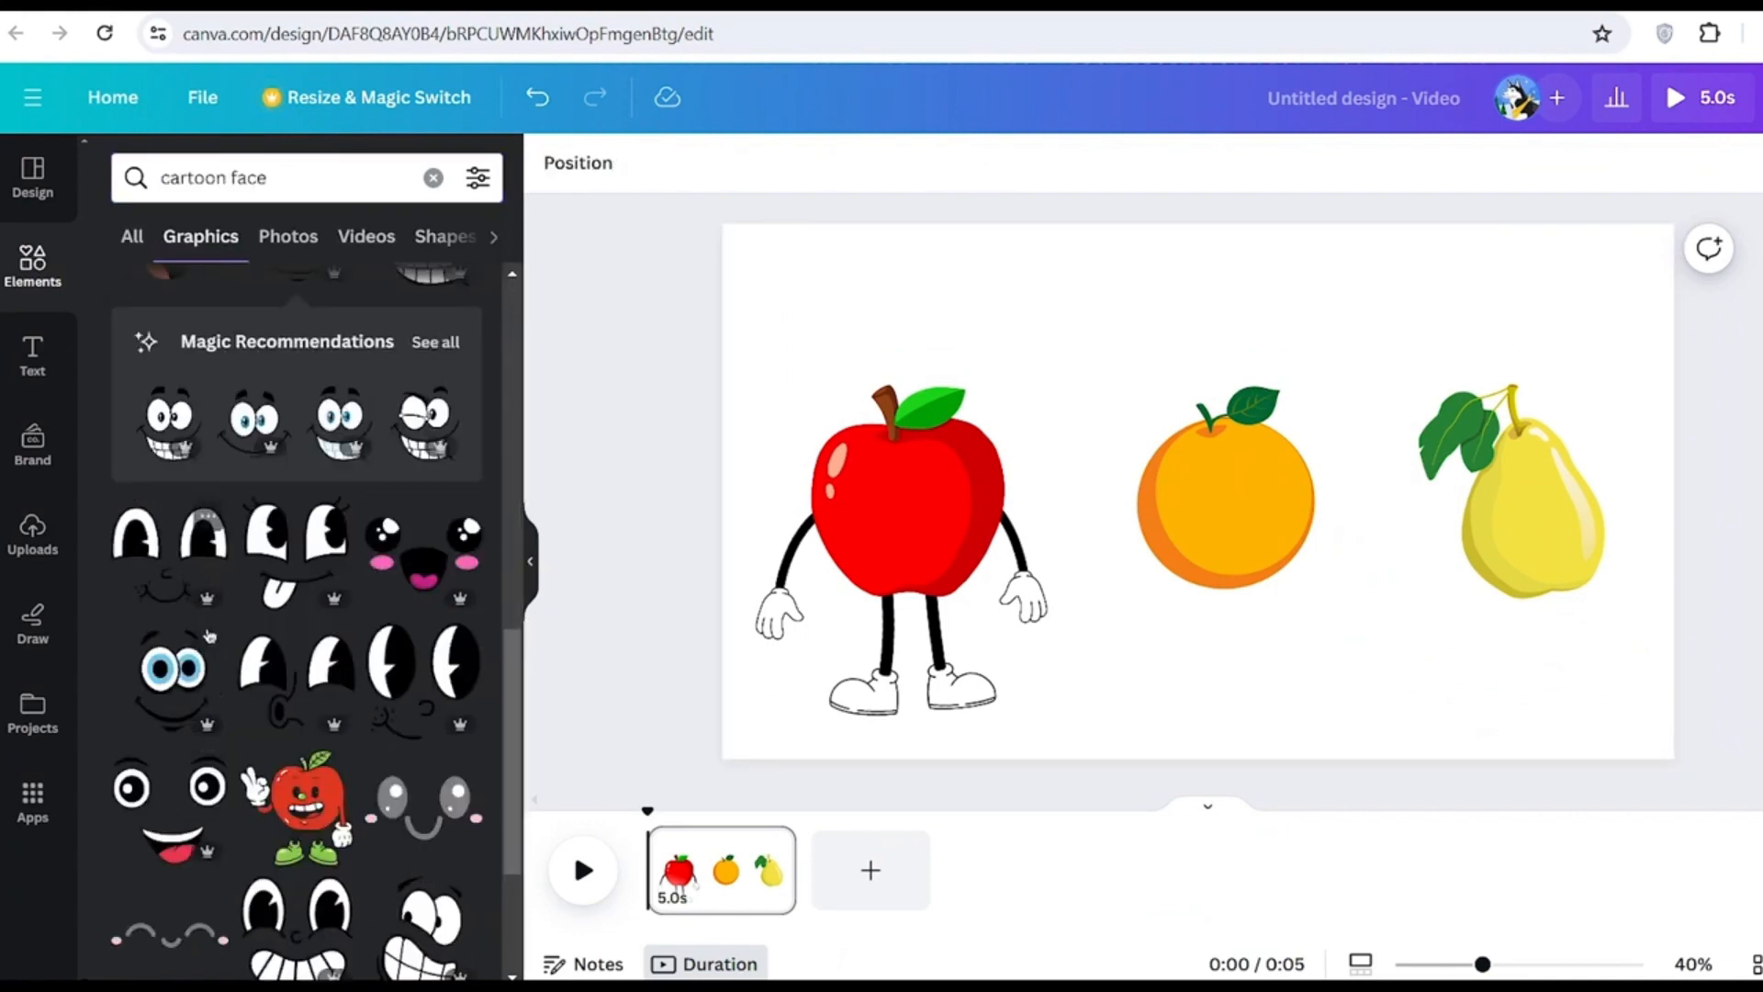
{"action": "left_click", "coordinate": [180, 801]}
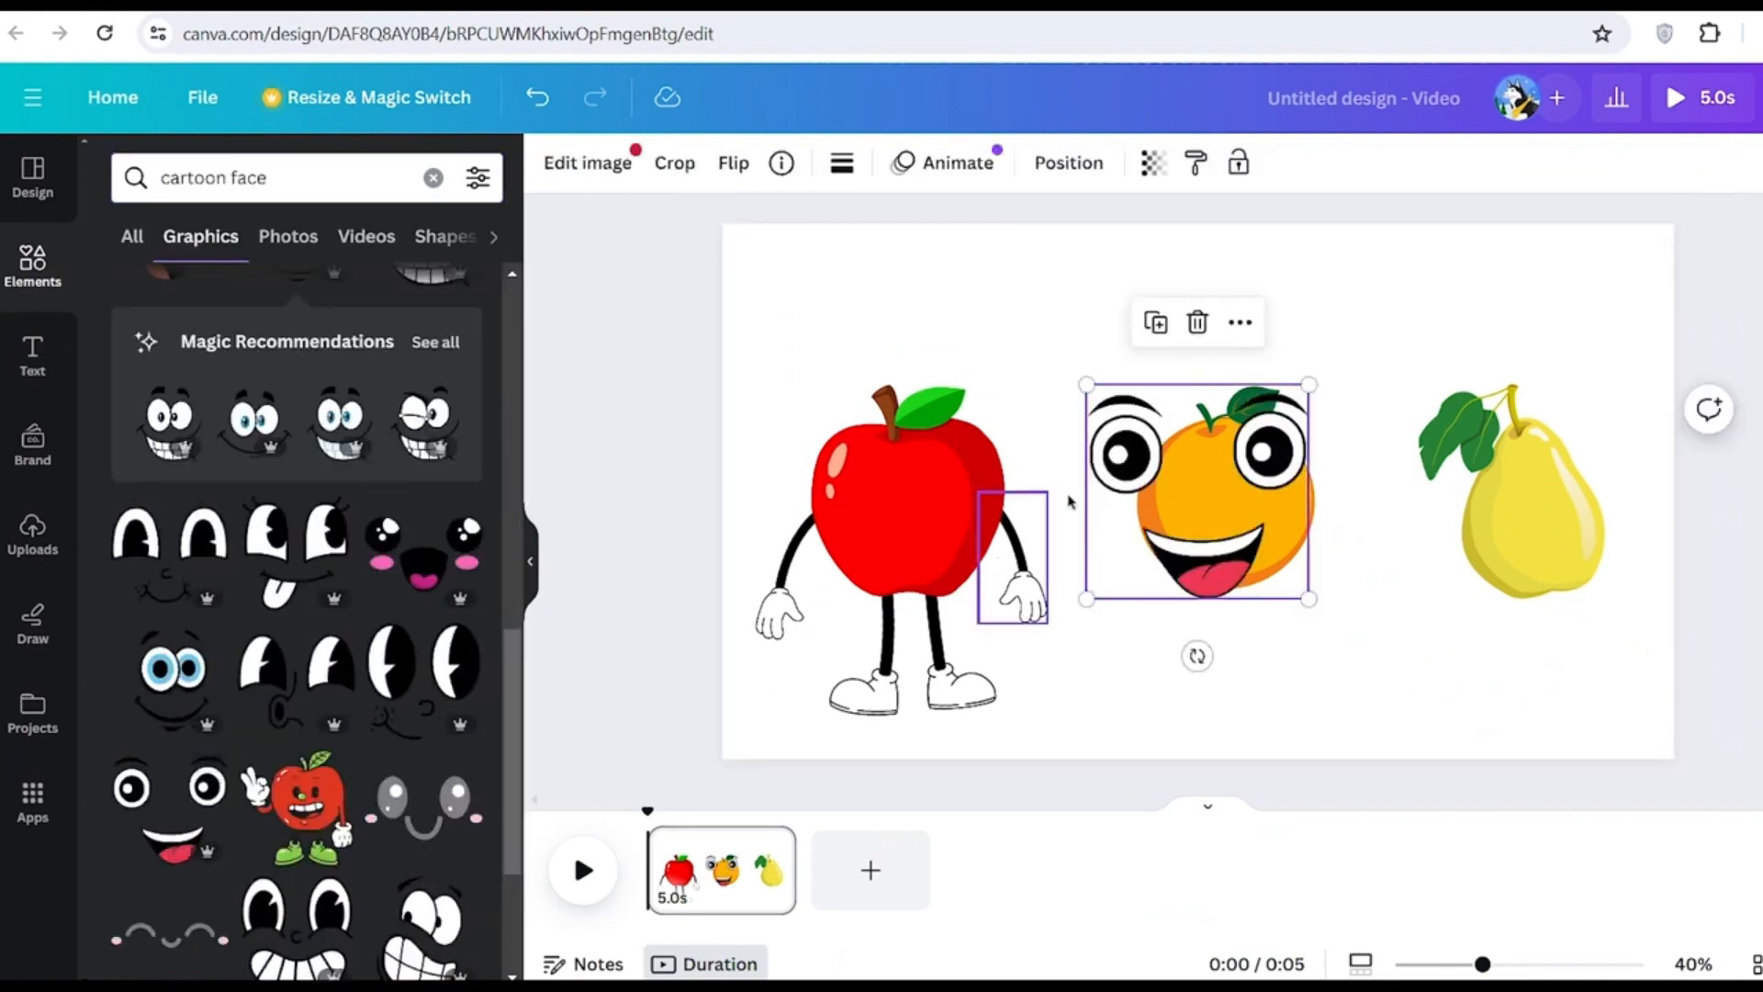
{"action": "left_click_drag", "start_coordinate": [1234, 437], "coordinate": [911, 508]}
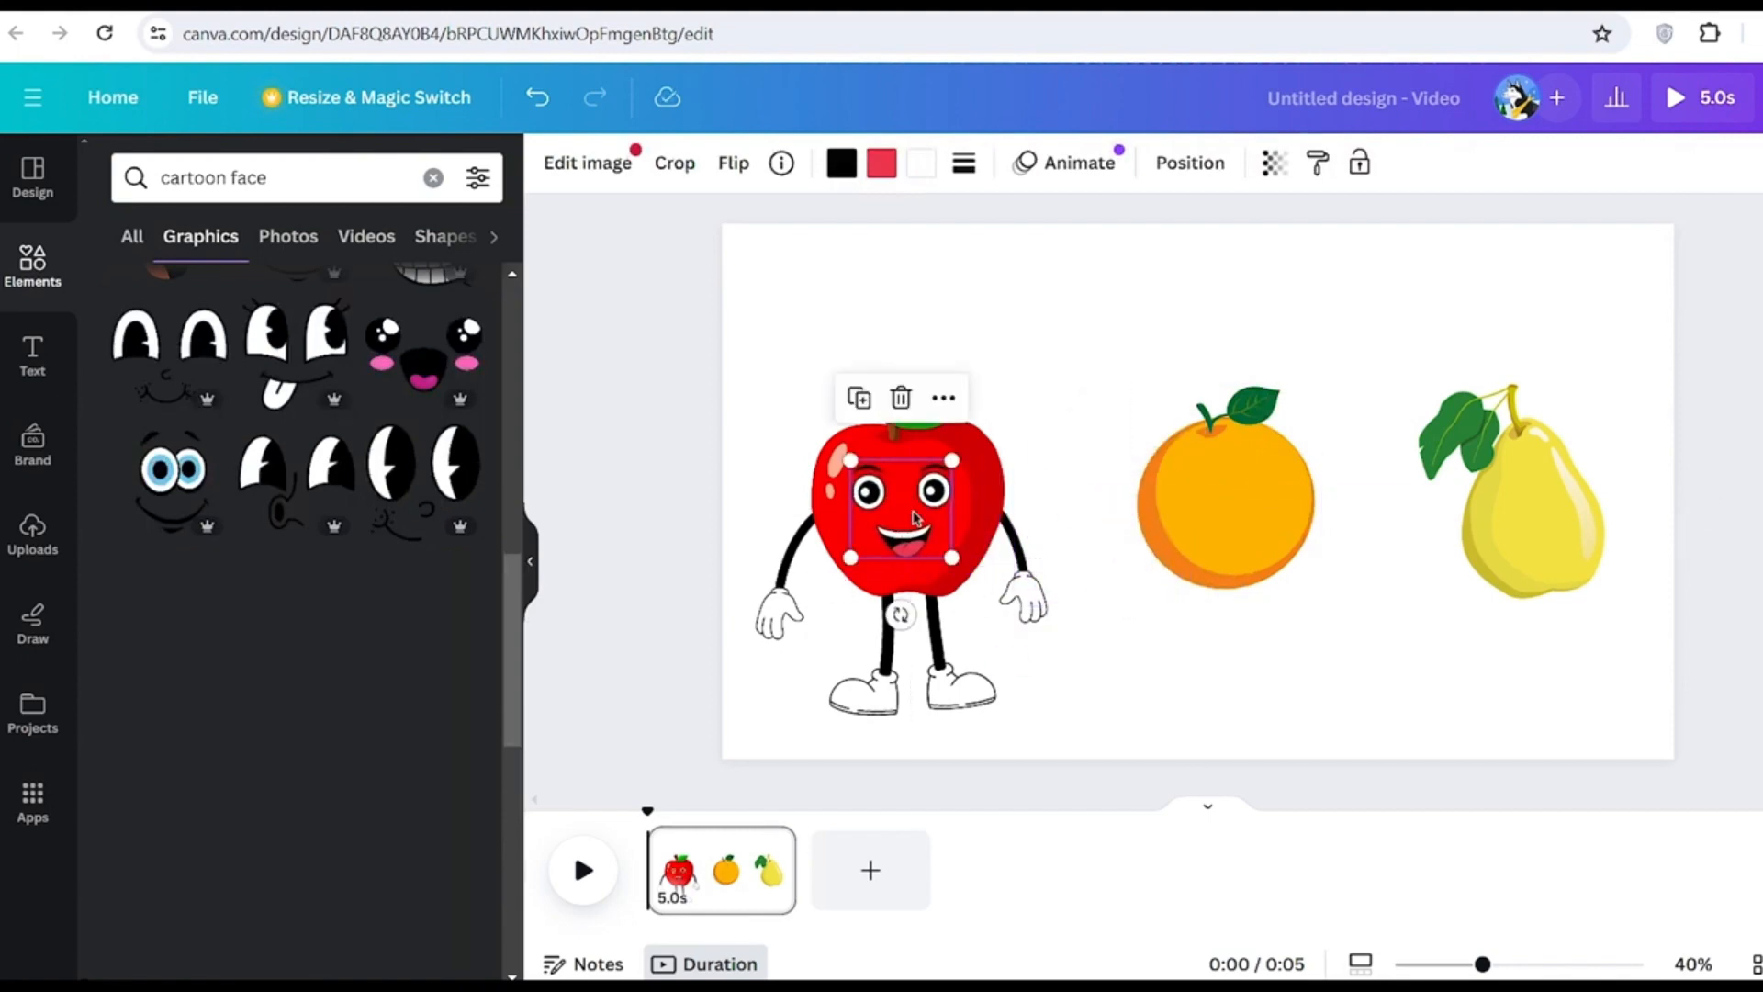
Nudge the orange slightly to the left, towards the apple
{"action": "left_click_drag", "start_coordinate": [1170, 533], "coordinate": [1161, 532]}
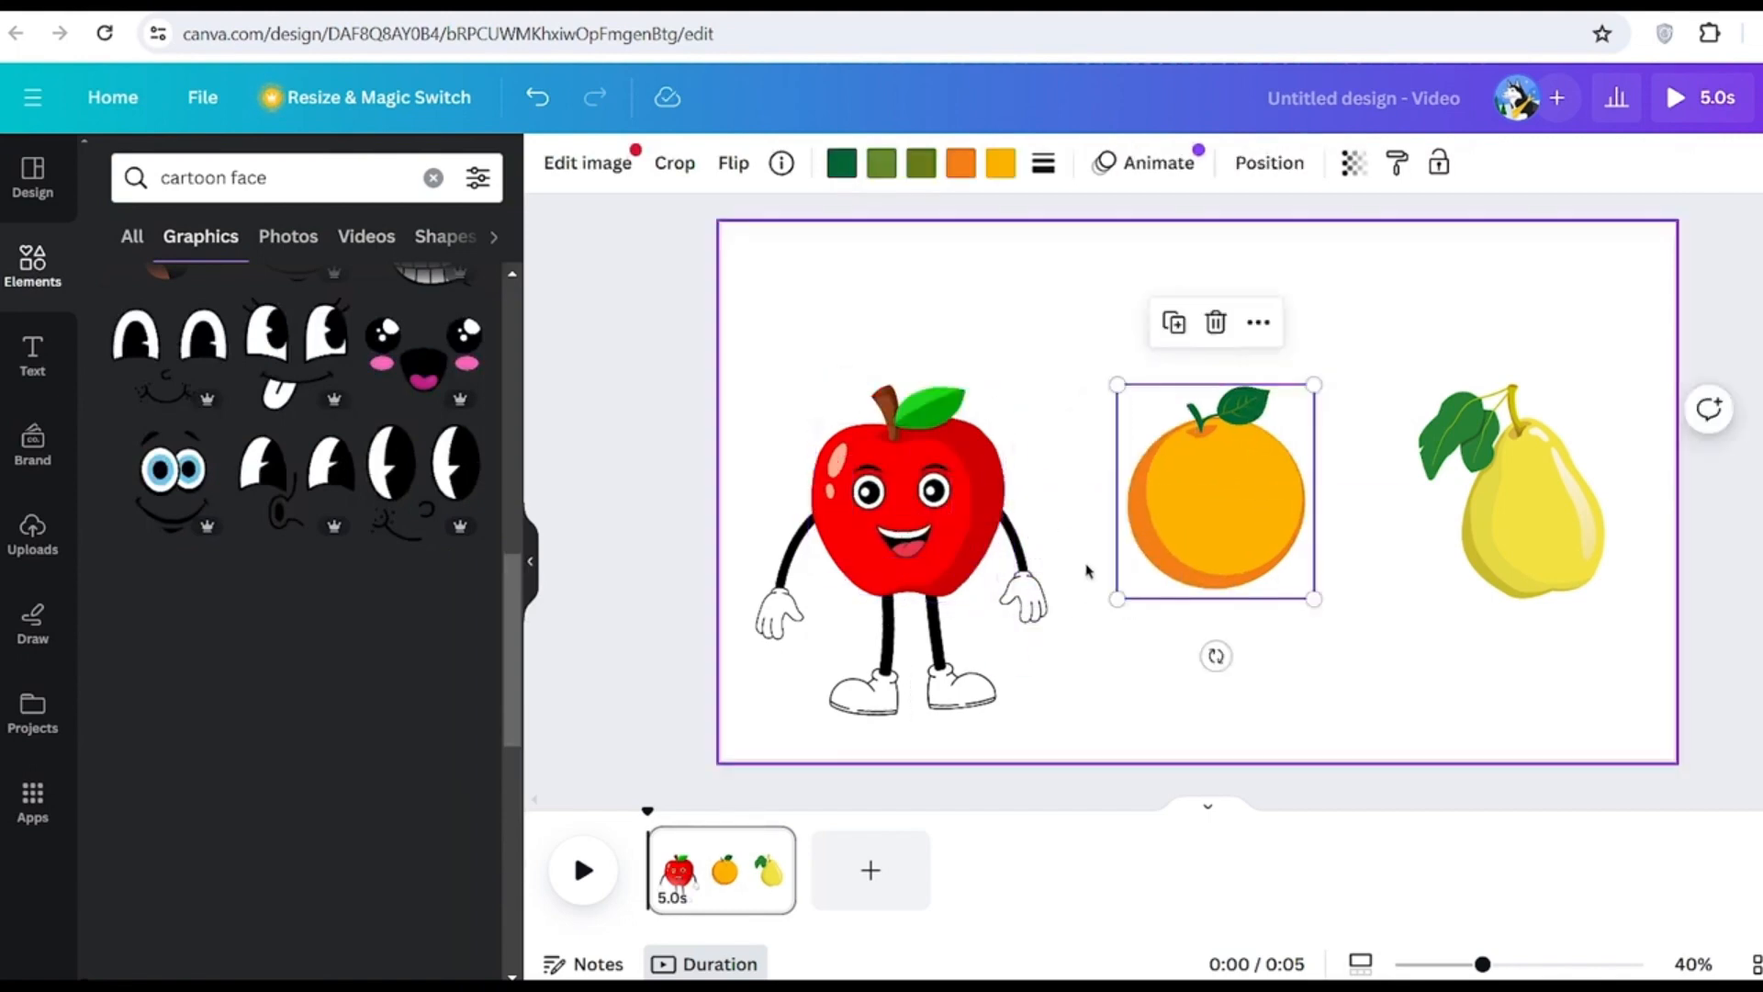
{"action": "left_click", "coordinate": [1105, 668]}
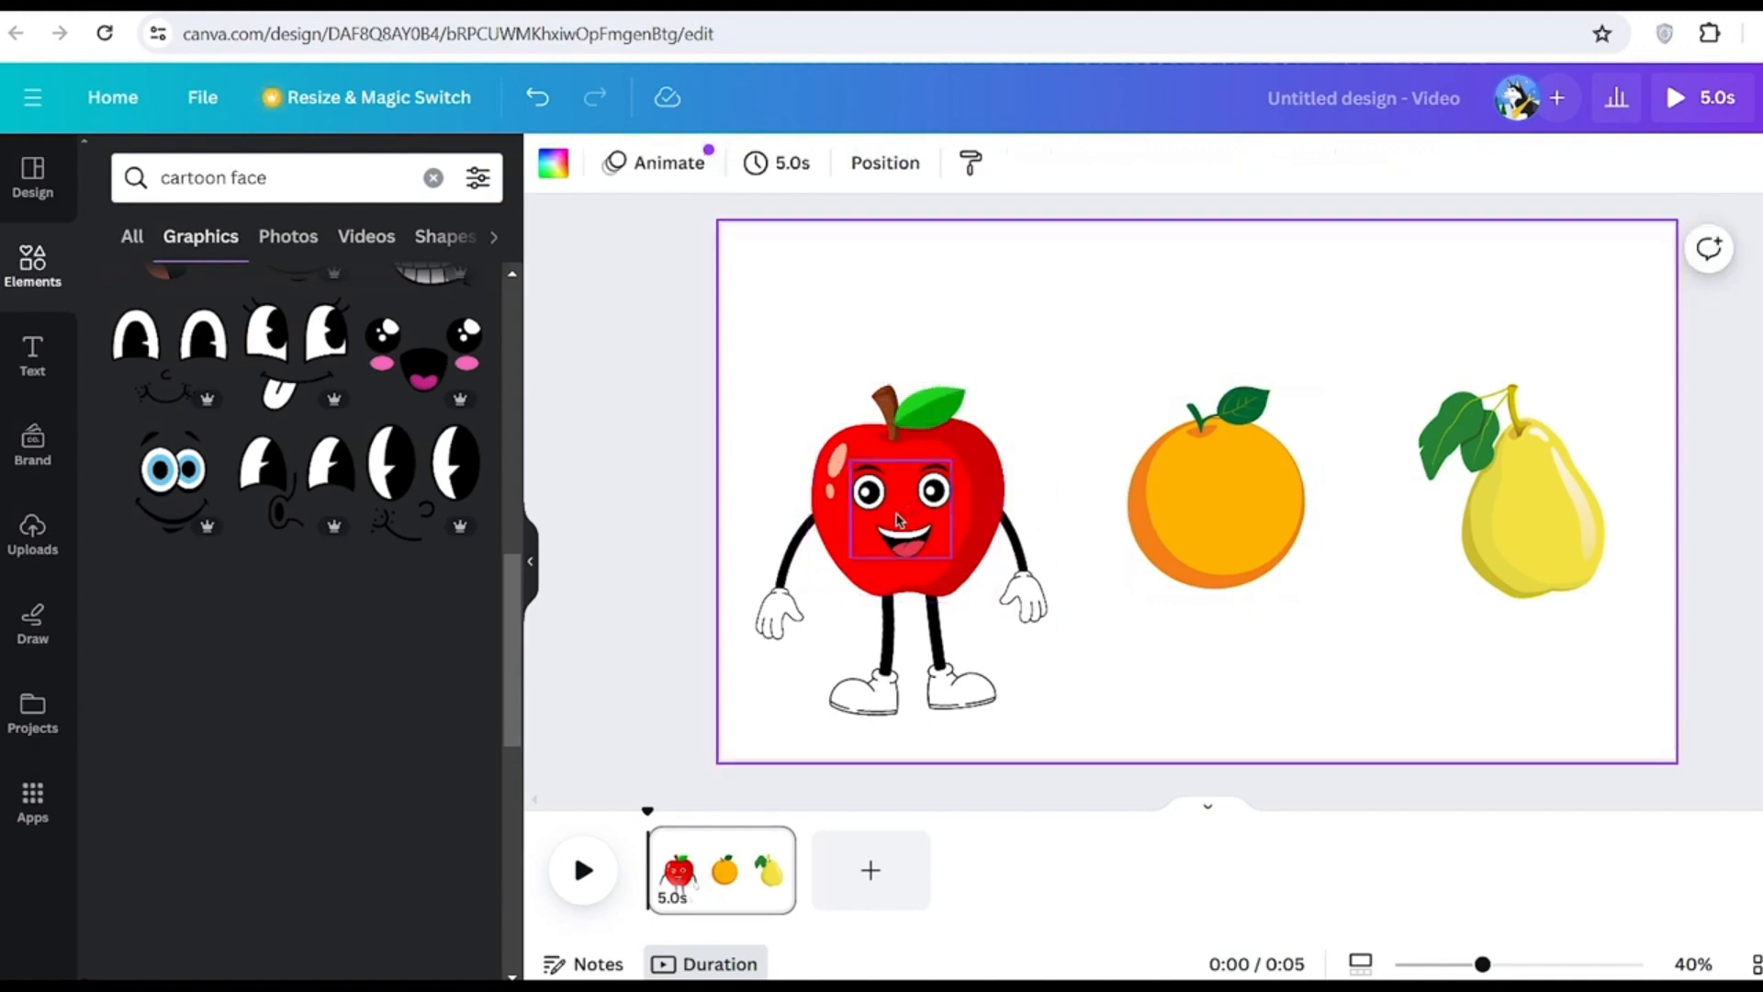
{"action": "scroll", "coordinate": [500, 478], "scroll_direction": "up", "scroll_amount": 2}
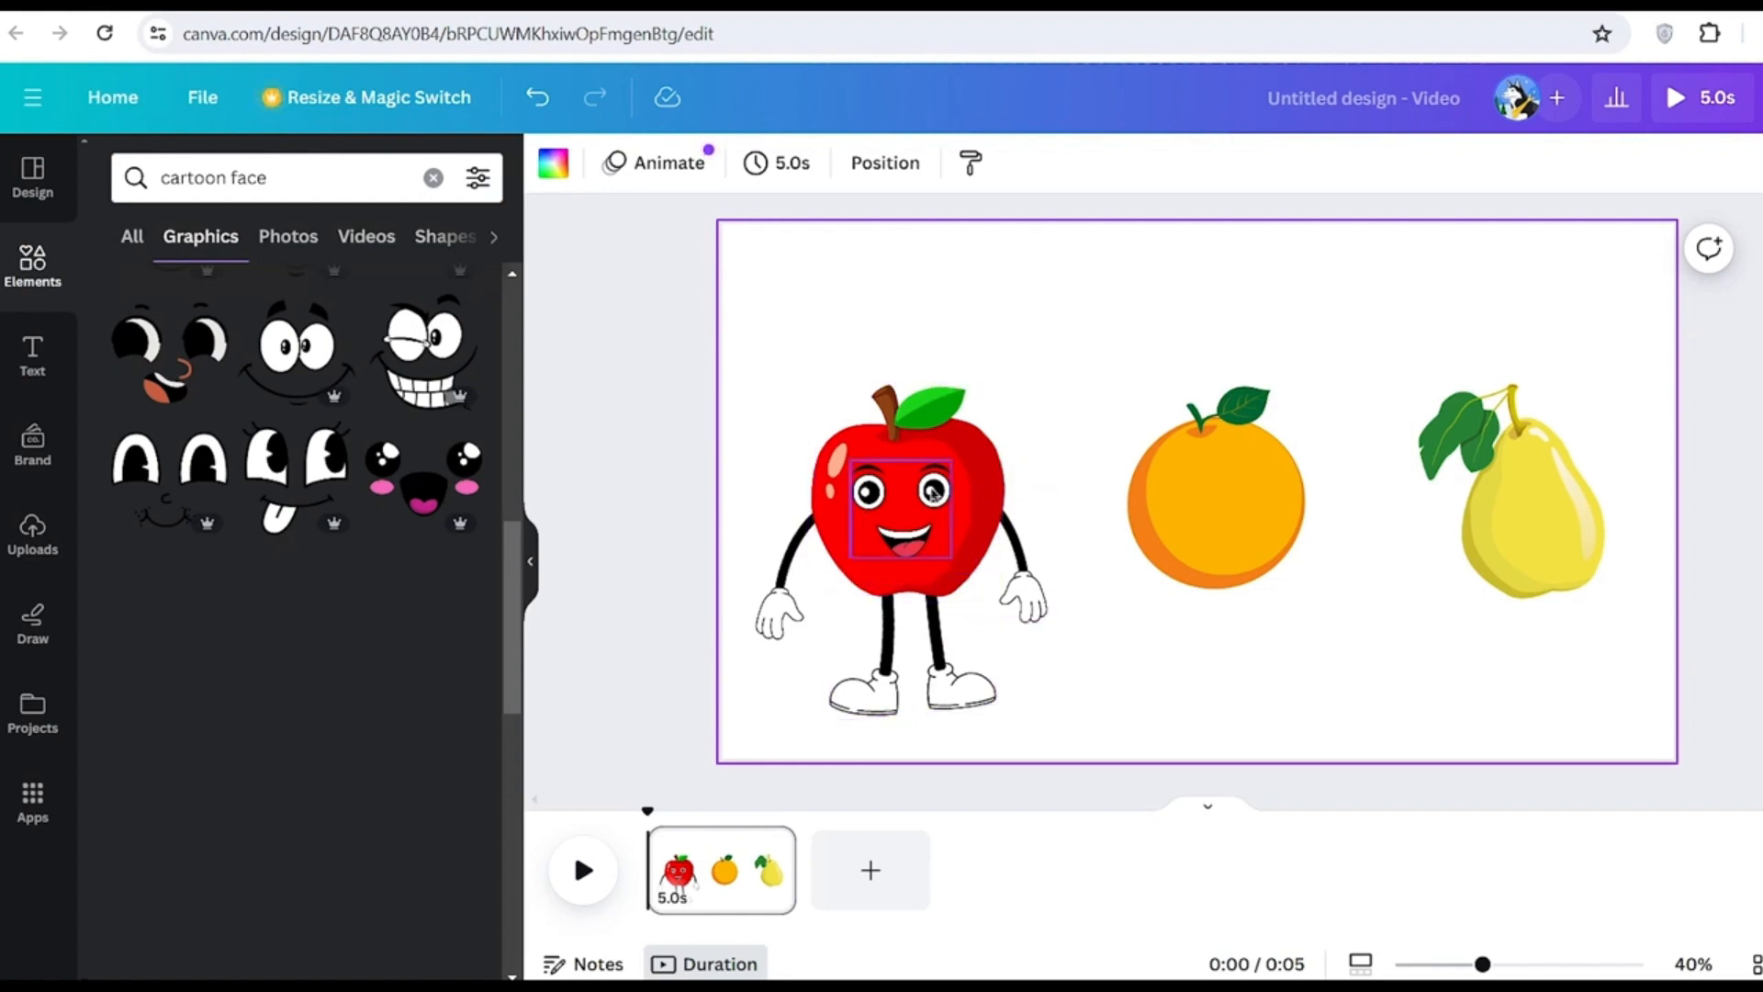
Crop the cartoon legs graphic under the apple so that only the right-hand leg remains
{"action": "left_click", "coordinate": [905, 700]}
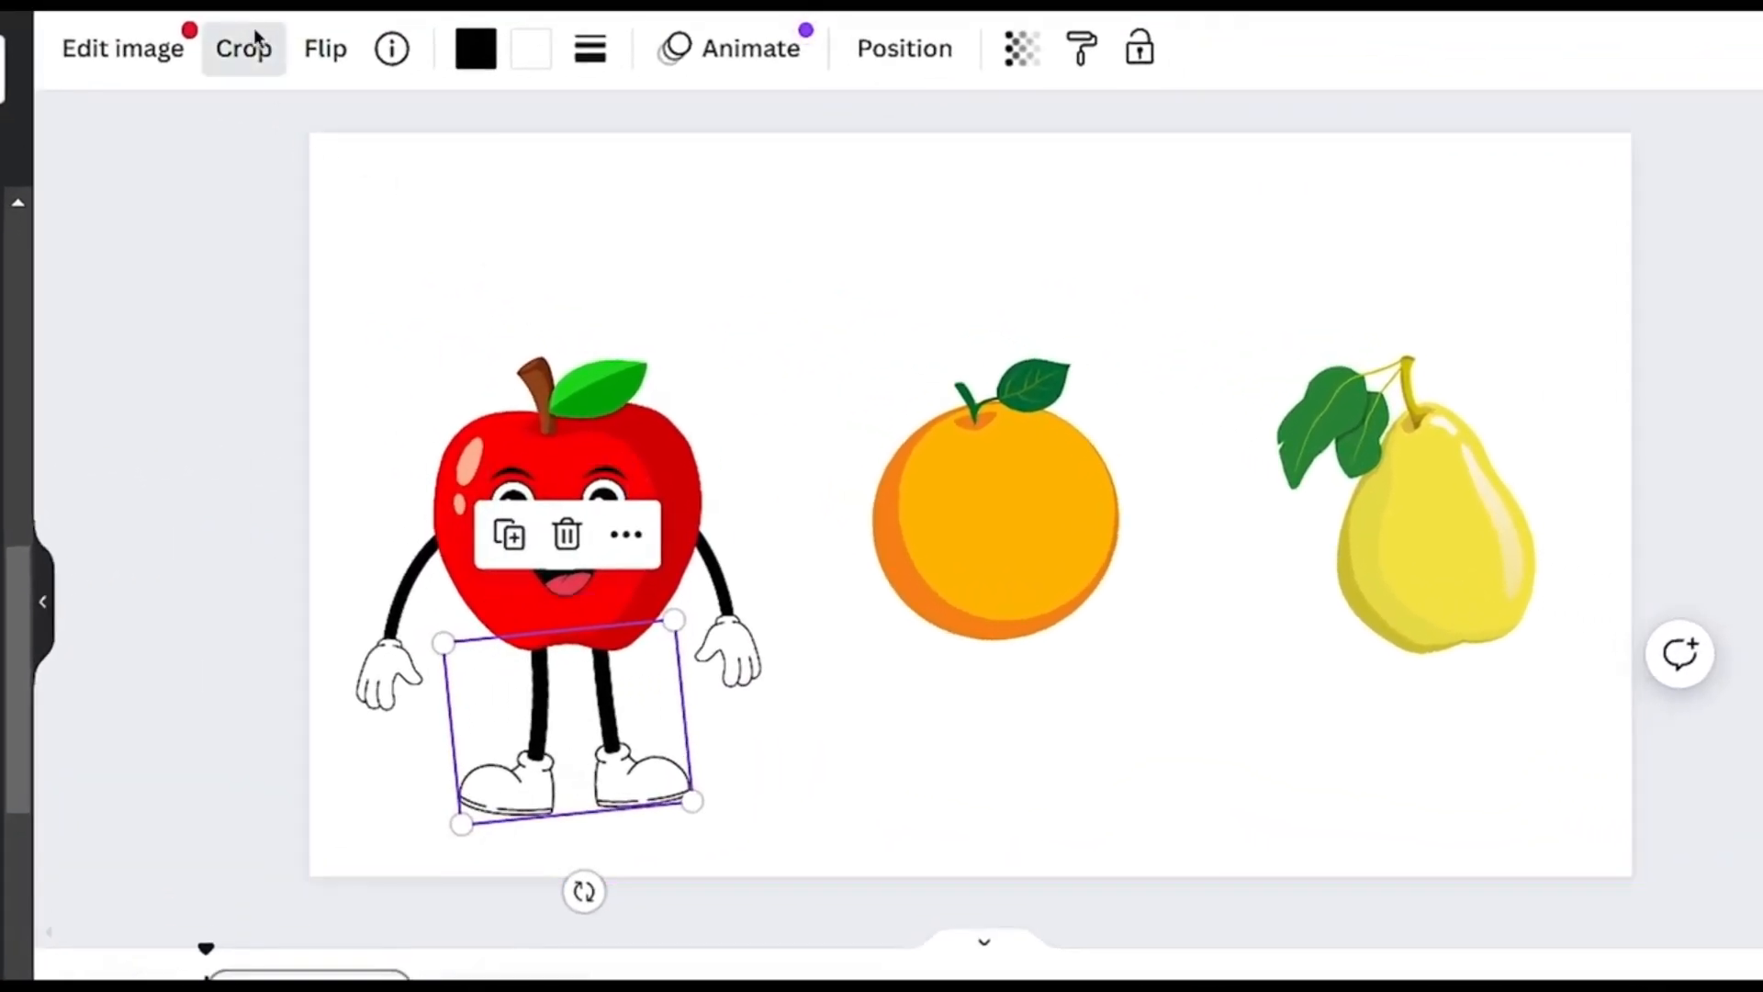
{"action": "left_click", "coordinate": [256, 40]}
{"action": "left_click_drag", "start_coordinate": [464, 820], "coordinate": [583, 812]}
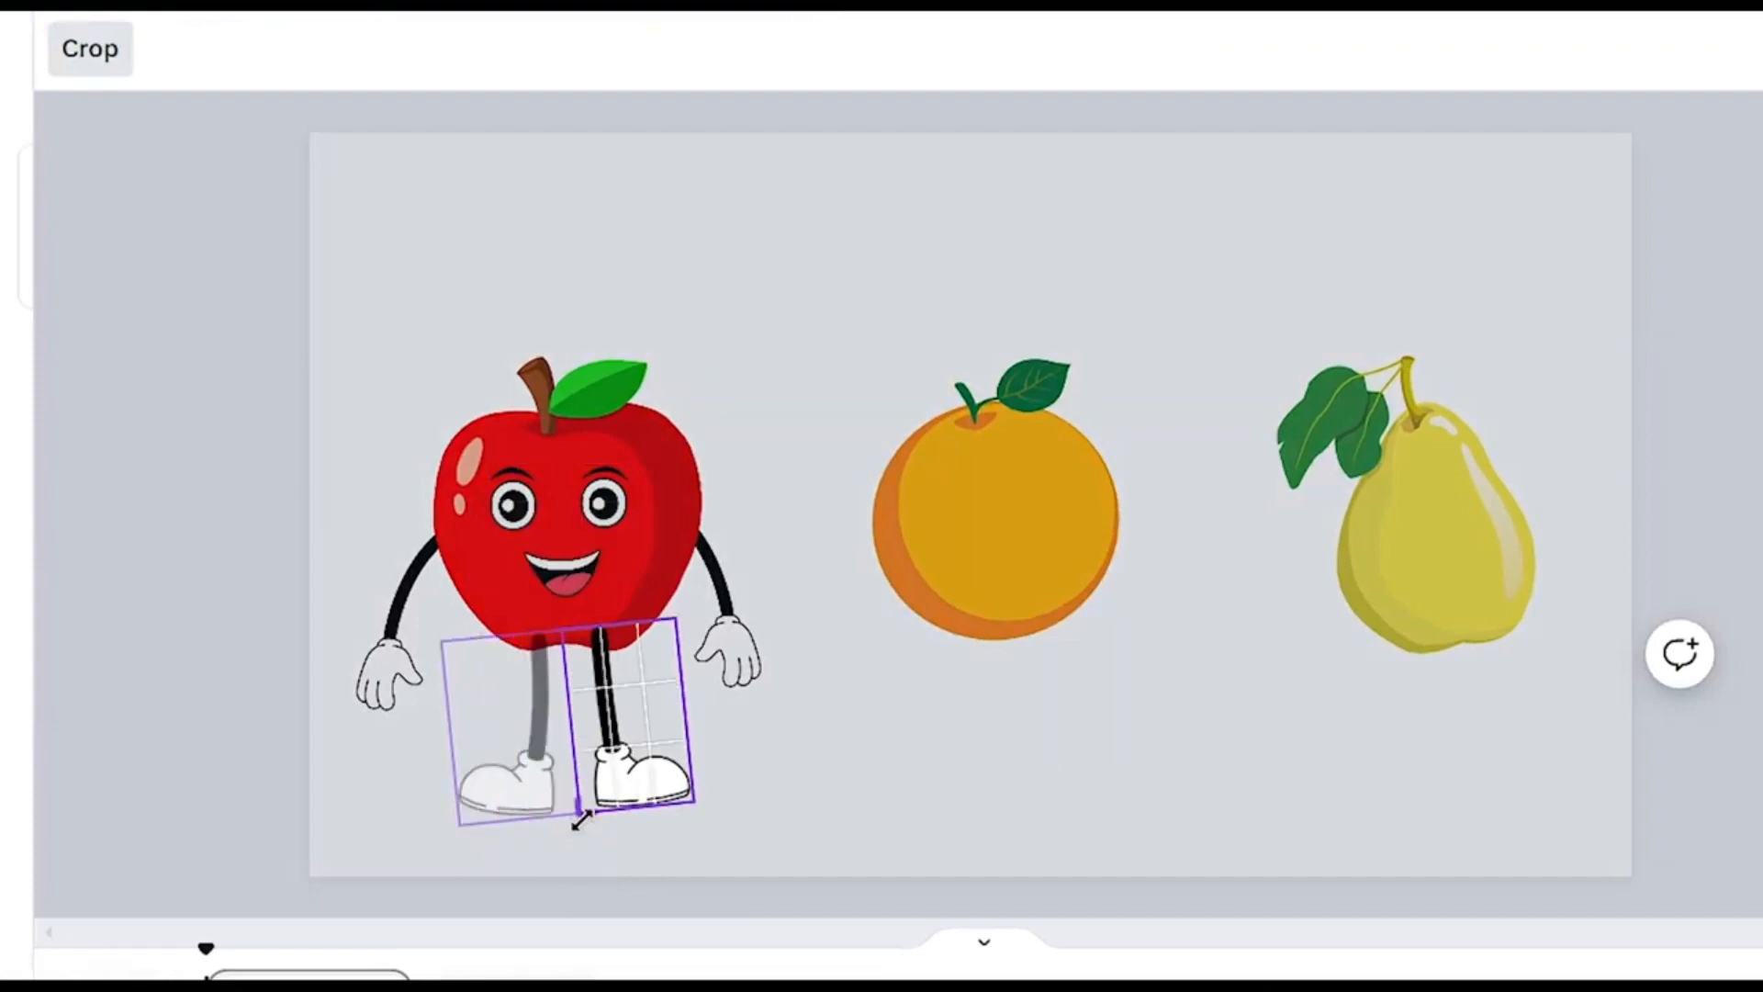
{"action": "left_click", "coordinate": [107, 71]}
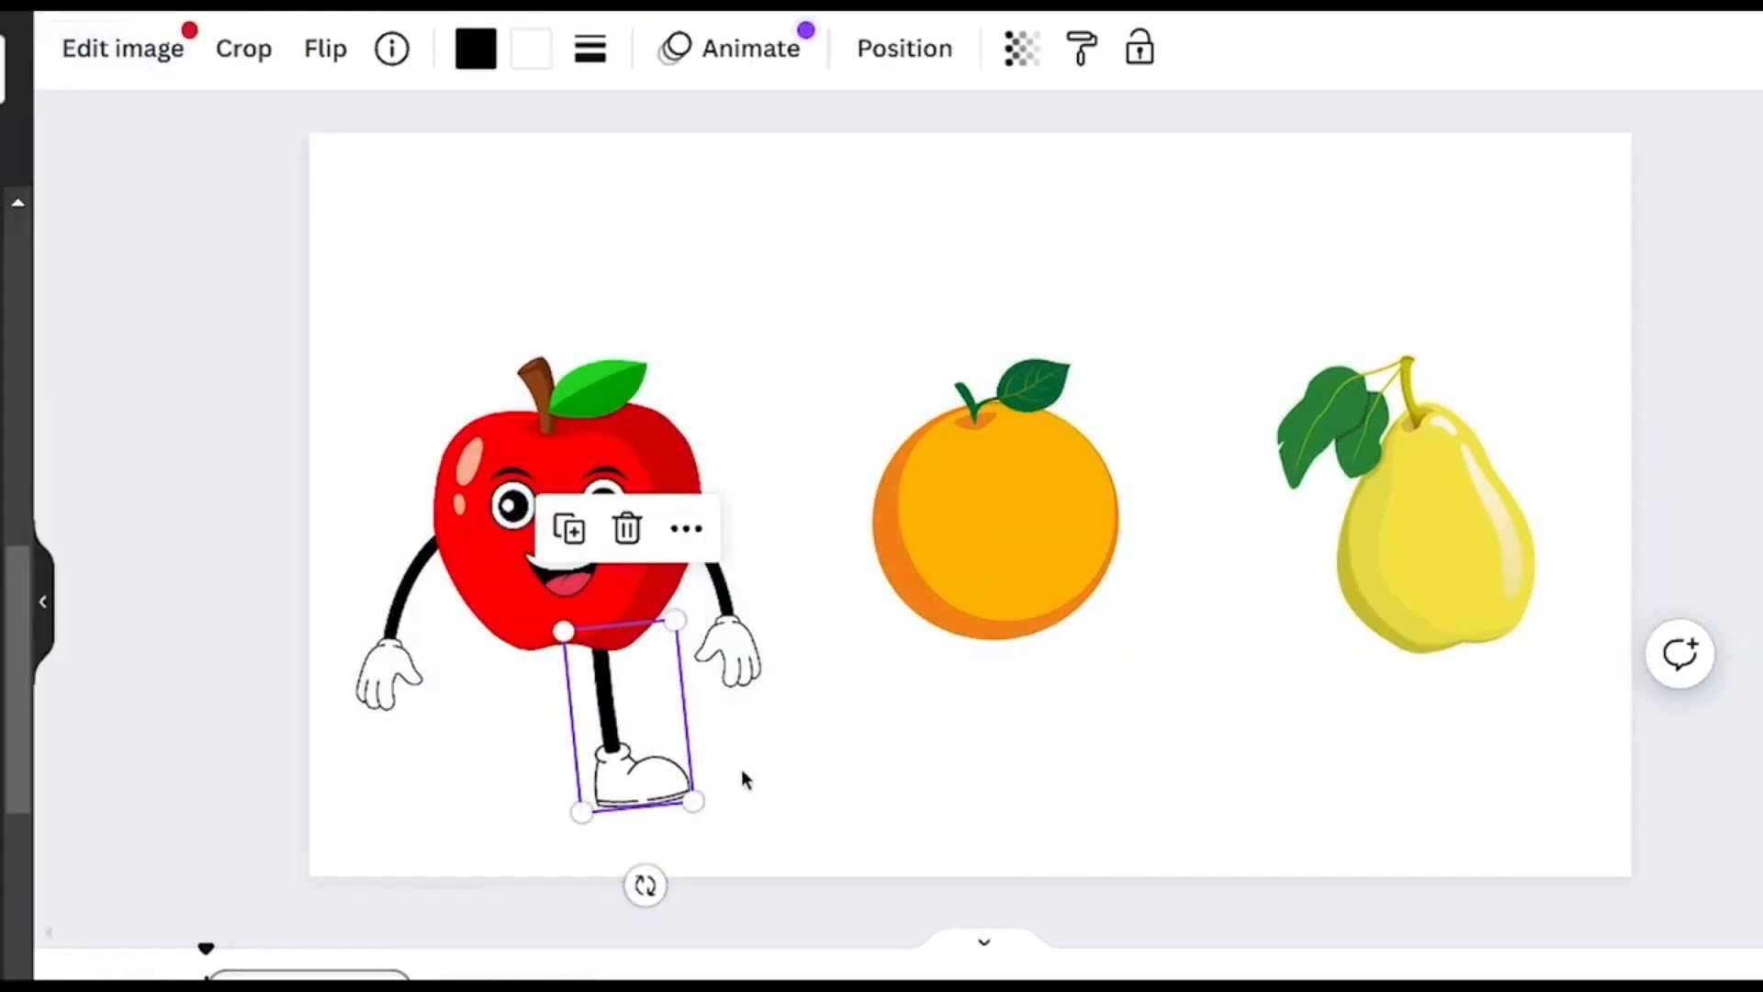
Duplicate the cropped leg, move the copy under the apple's left half, and rotate it clockwise so it slants outward
{"action": "right_click", "coordinate": [613, 717]}
{"action": "mouse_move", "coordinate": [616, 721]}
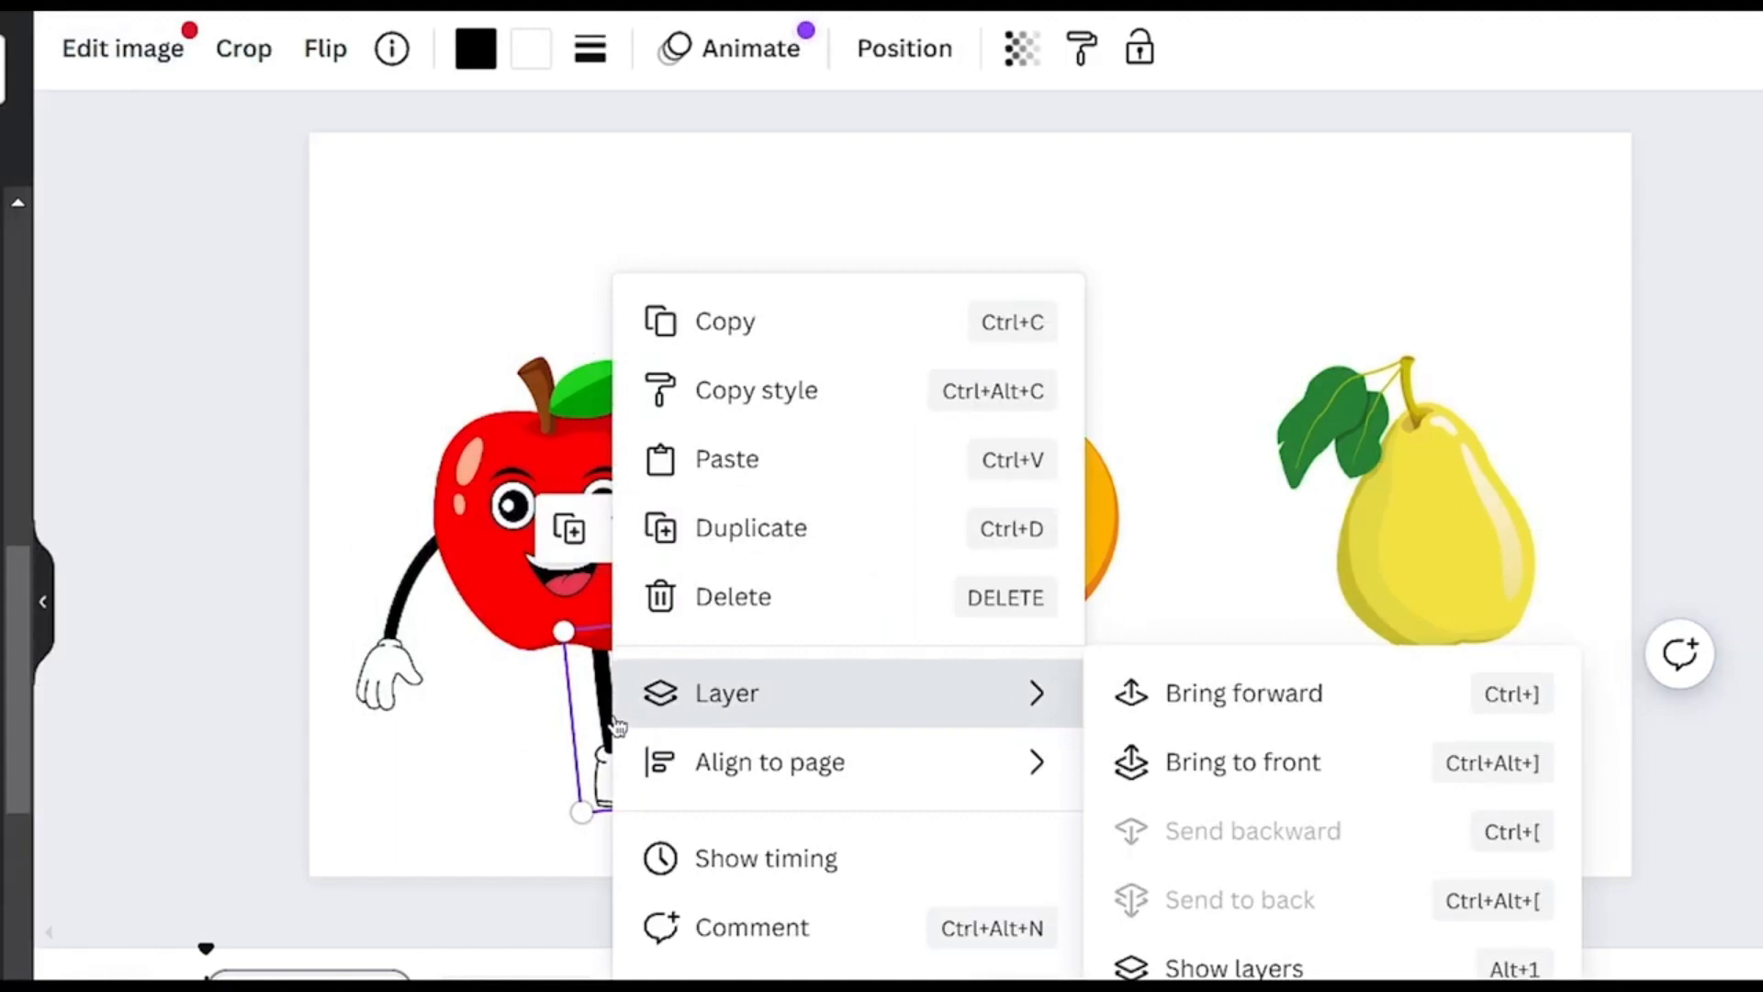
{"action": "left_click", "coordinate": [785, 531]}
{"action": "left_click_drag", "start_coordinate": [640, 734], "coordinate": [511, 712]}
{"action": "left_click_drag", "start_coordinate": [533, 875], "coordinate": [463, 866]}
{"action": "left_click_drag", "start_coordinate": [505, 698], "coordinate": [493, 700]}
Send the duplicated leg backward behind the apple and shift it slightly right, closer to the other leg
{"action": "right_click", "coordinate": [494, 699]}
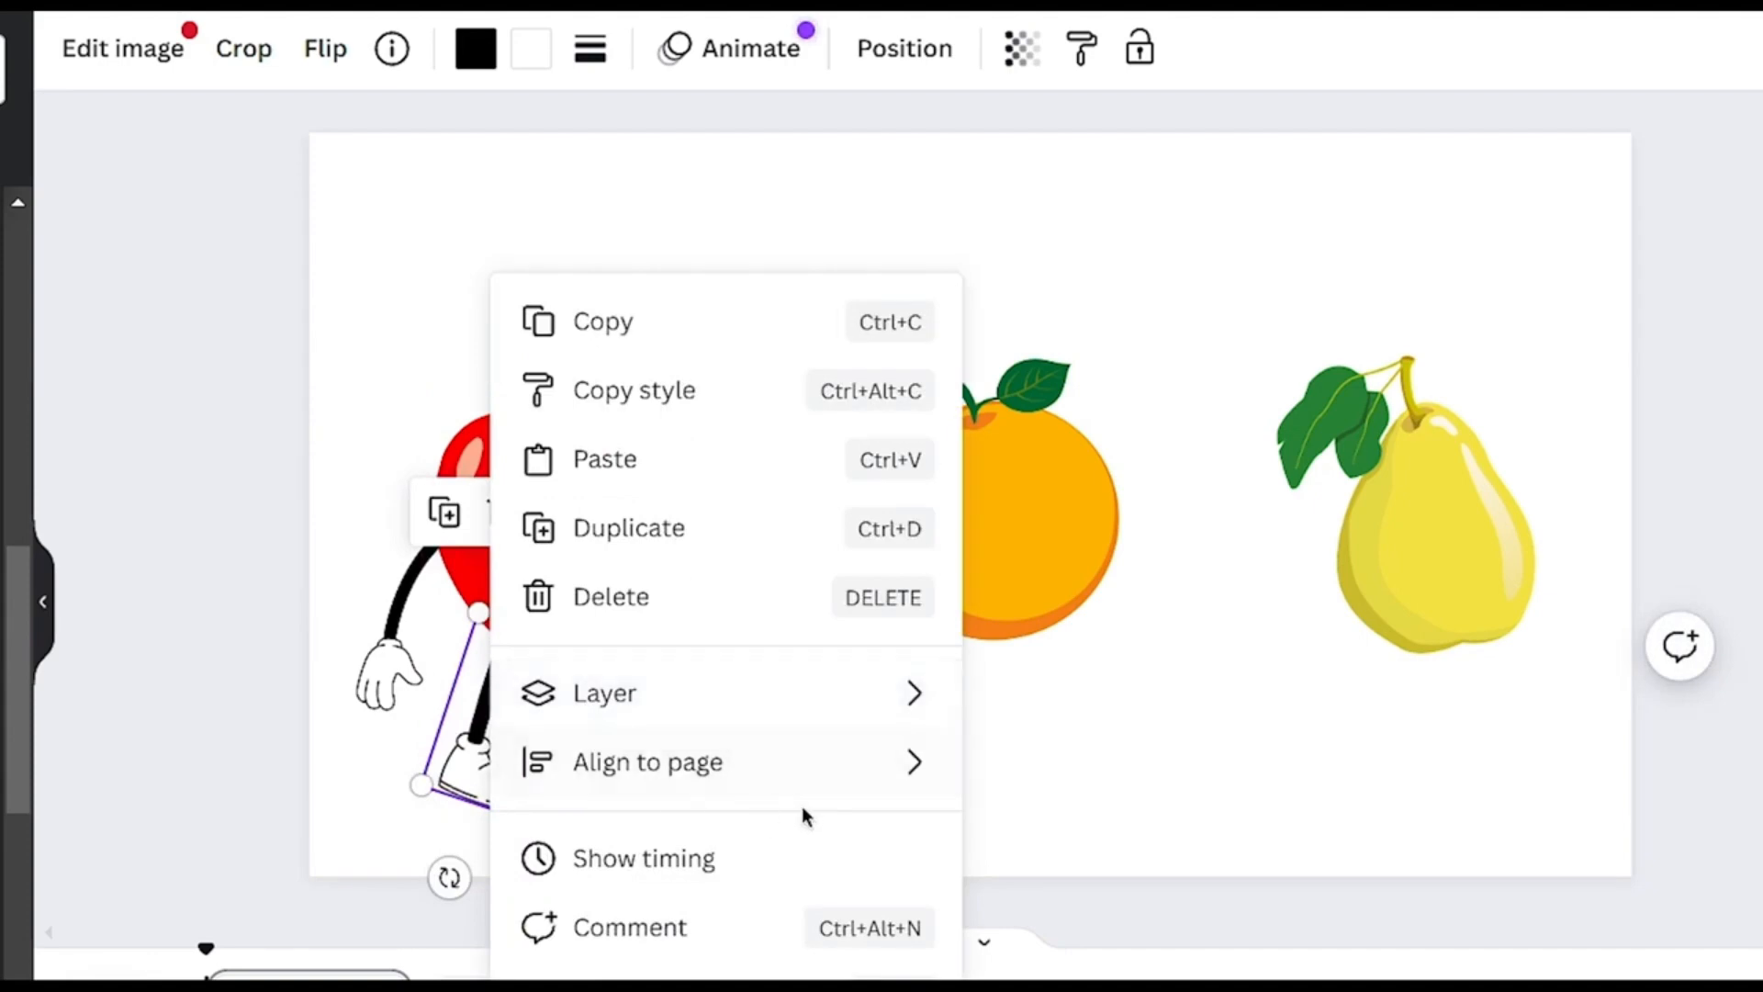
{"action": "mouse_move", "coordinate": [756, 698]}
{"action": "left_click", "coordinate": [1074, 834]}
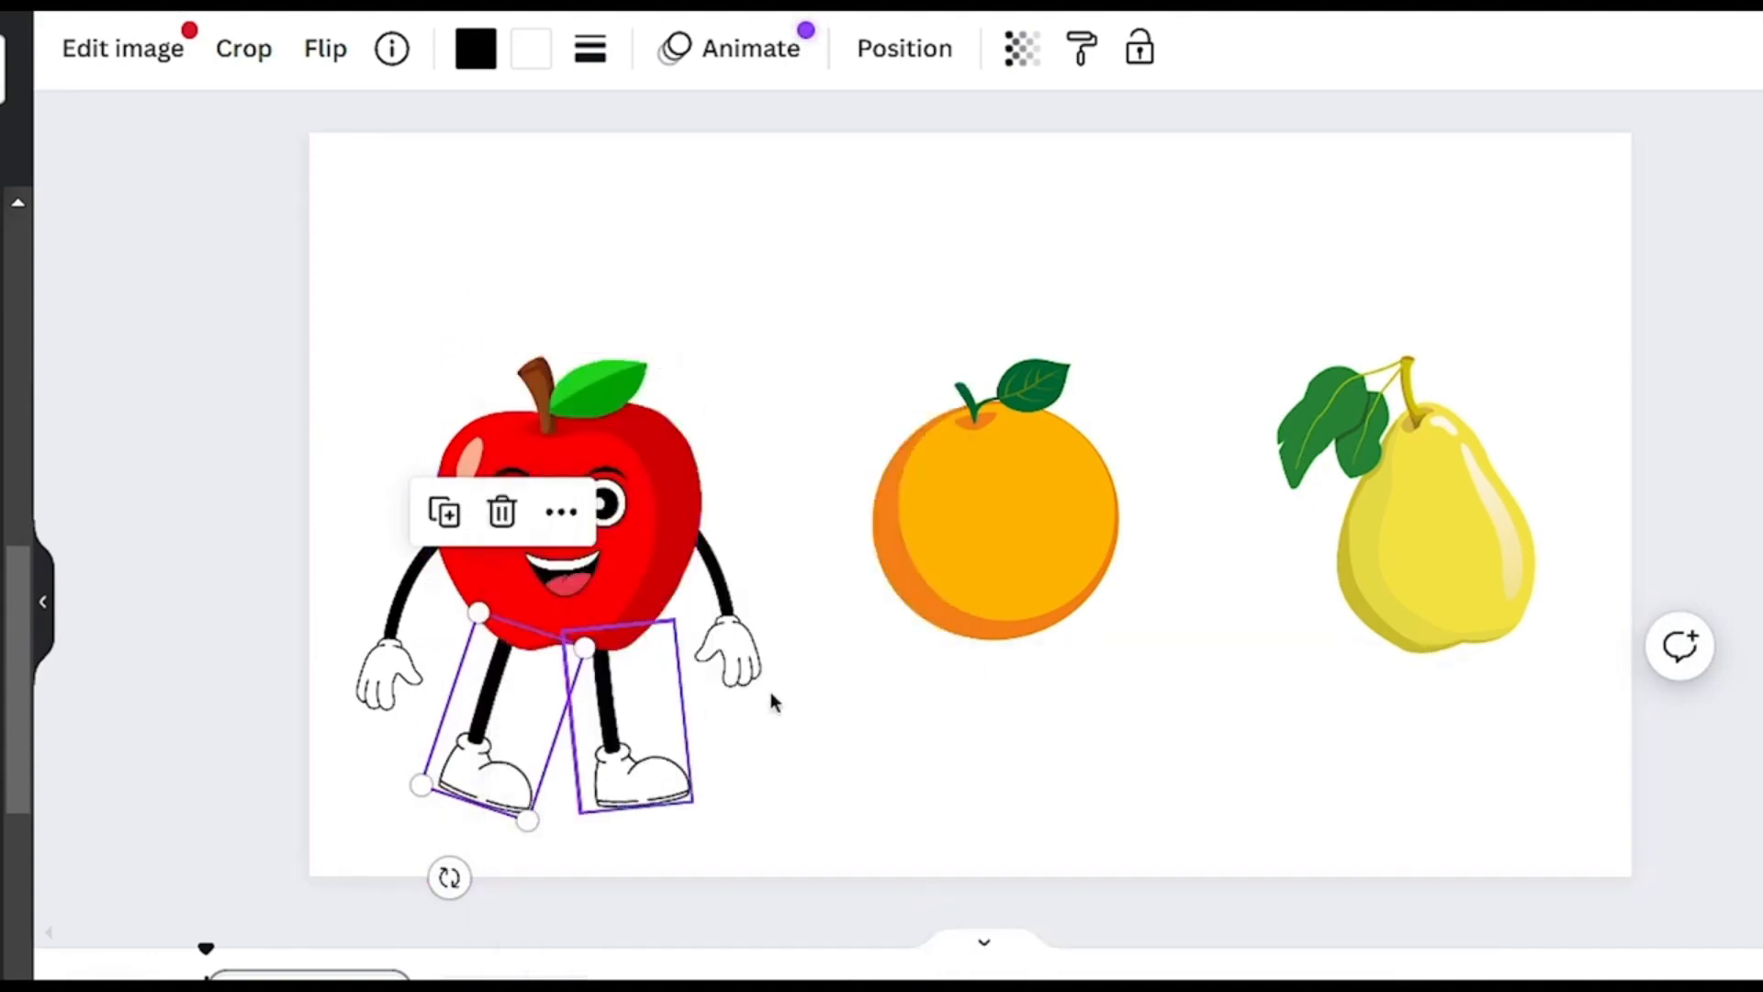
{"action": "left_click", "coordinate": [878, 748]}
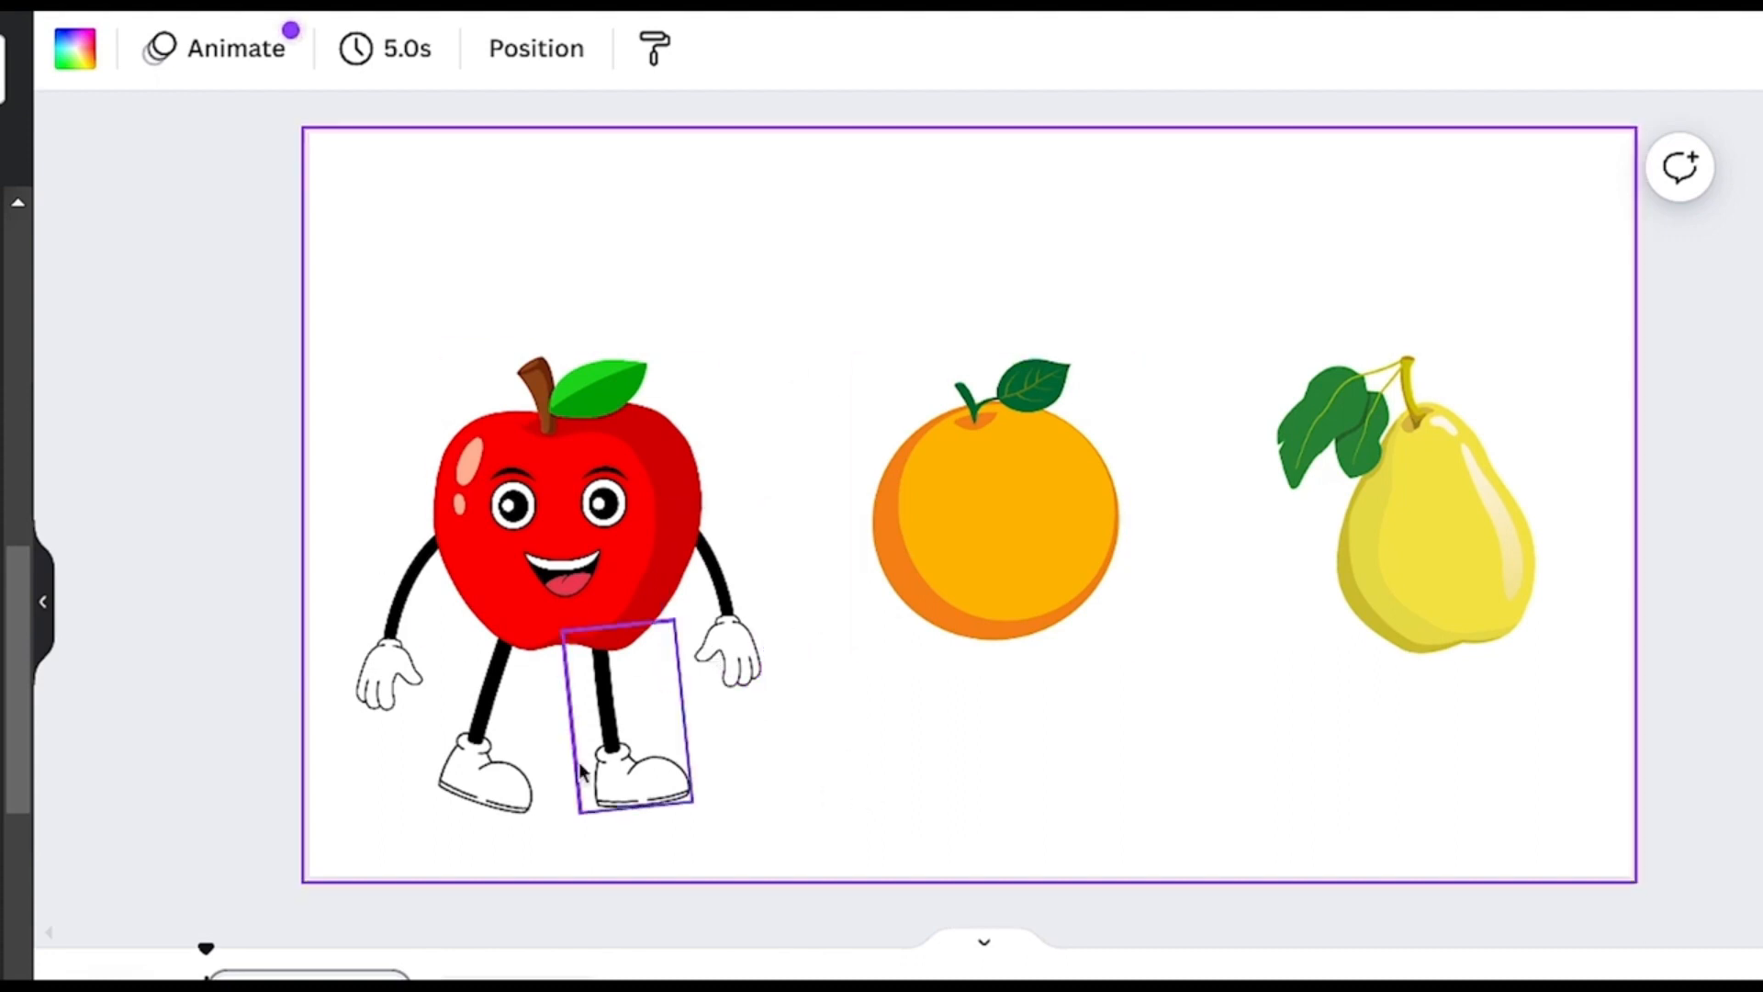
{"action": "left_click", "coordinate": [477, 751]}
{"action": "left_click_drag", "start_coordinate": [477, 751], "coordinate": [495, 753]}
{"action": "left_click", "coordinate": [962, 649]}
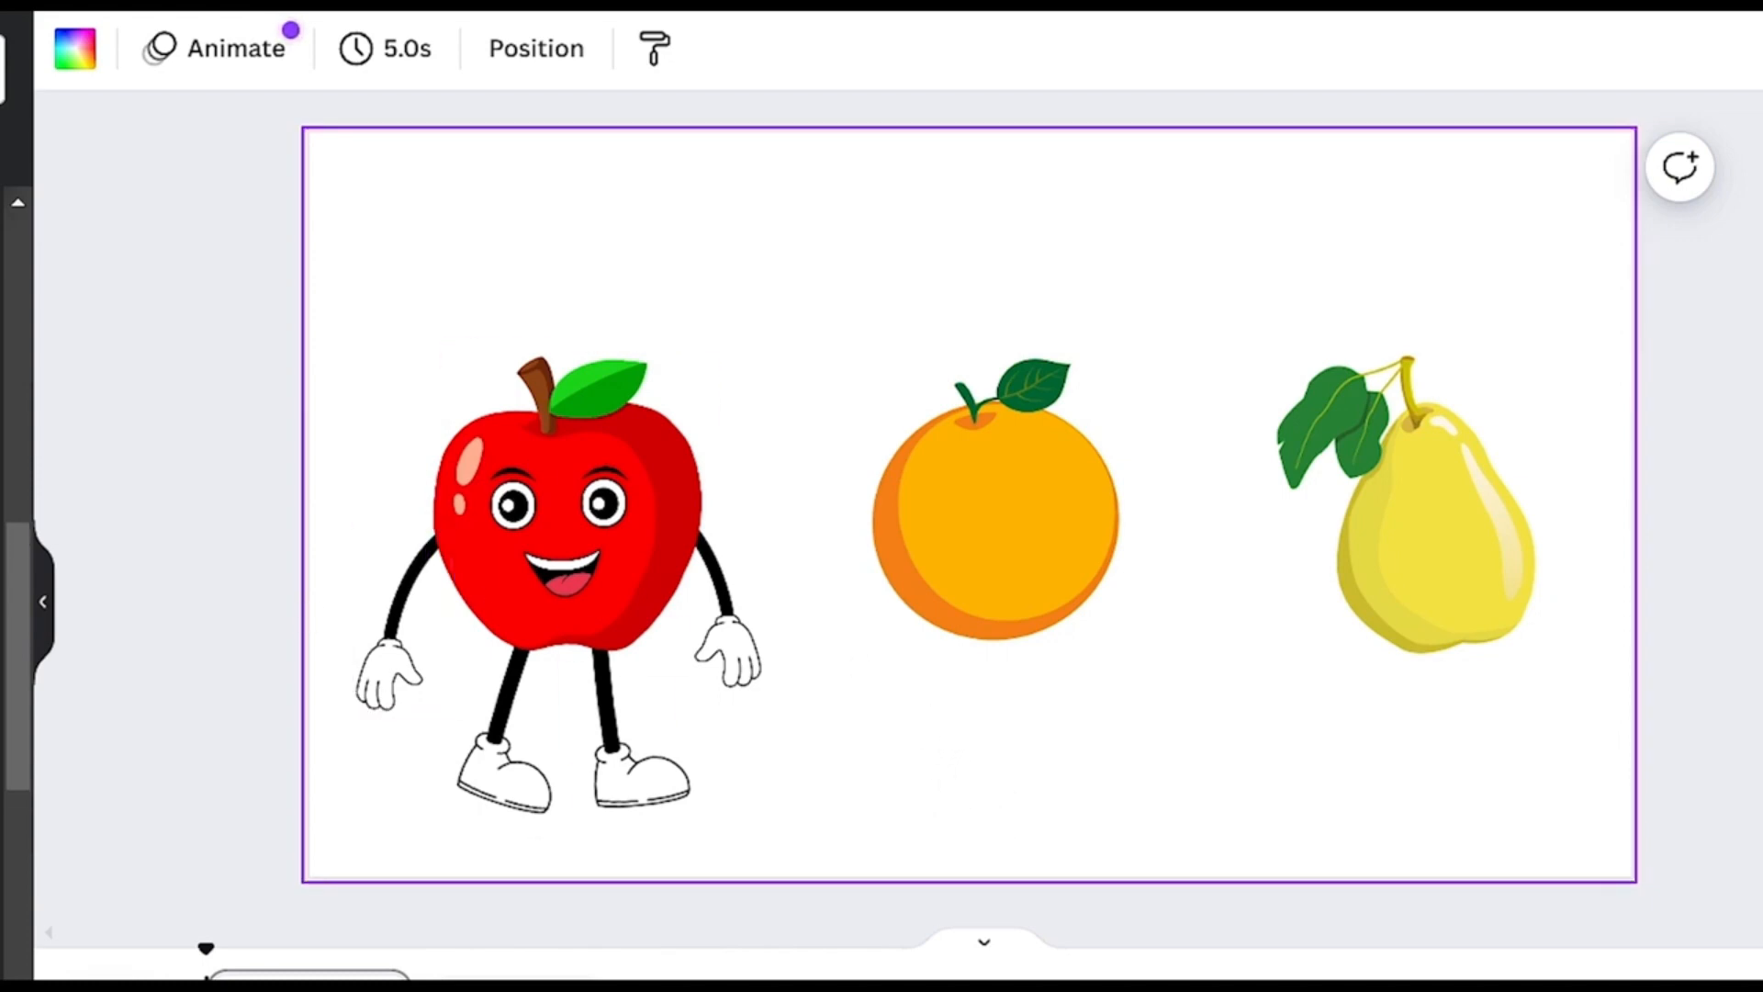
Place a copy of the whole apple character over the orange and delete the copy's red apple body, keeping its face and limbs
{"action": "scroll", "coordinate": [17, 588], "scroll_direction": "up", "scroll_amount": 3}
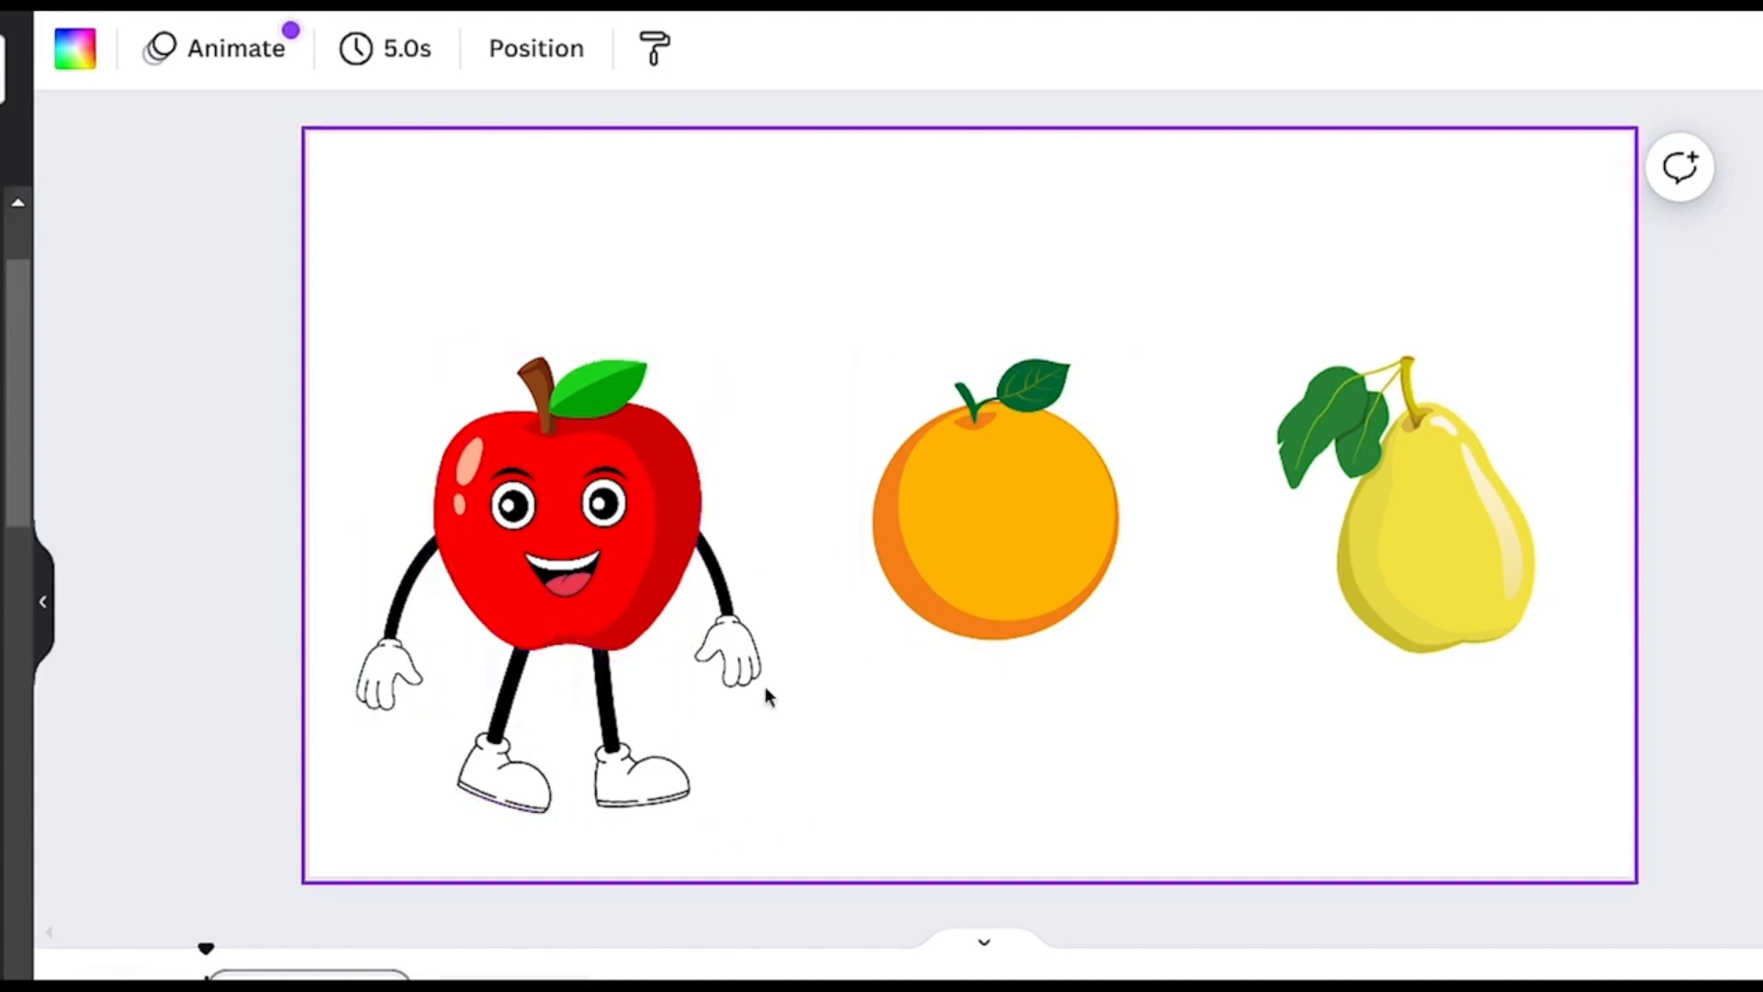
{"action": "left_click_drag", "start_coordinate": [791, 787], "coordinate": [391, 400]}
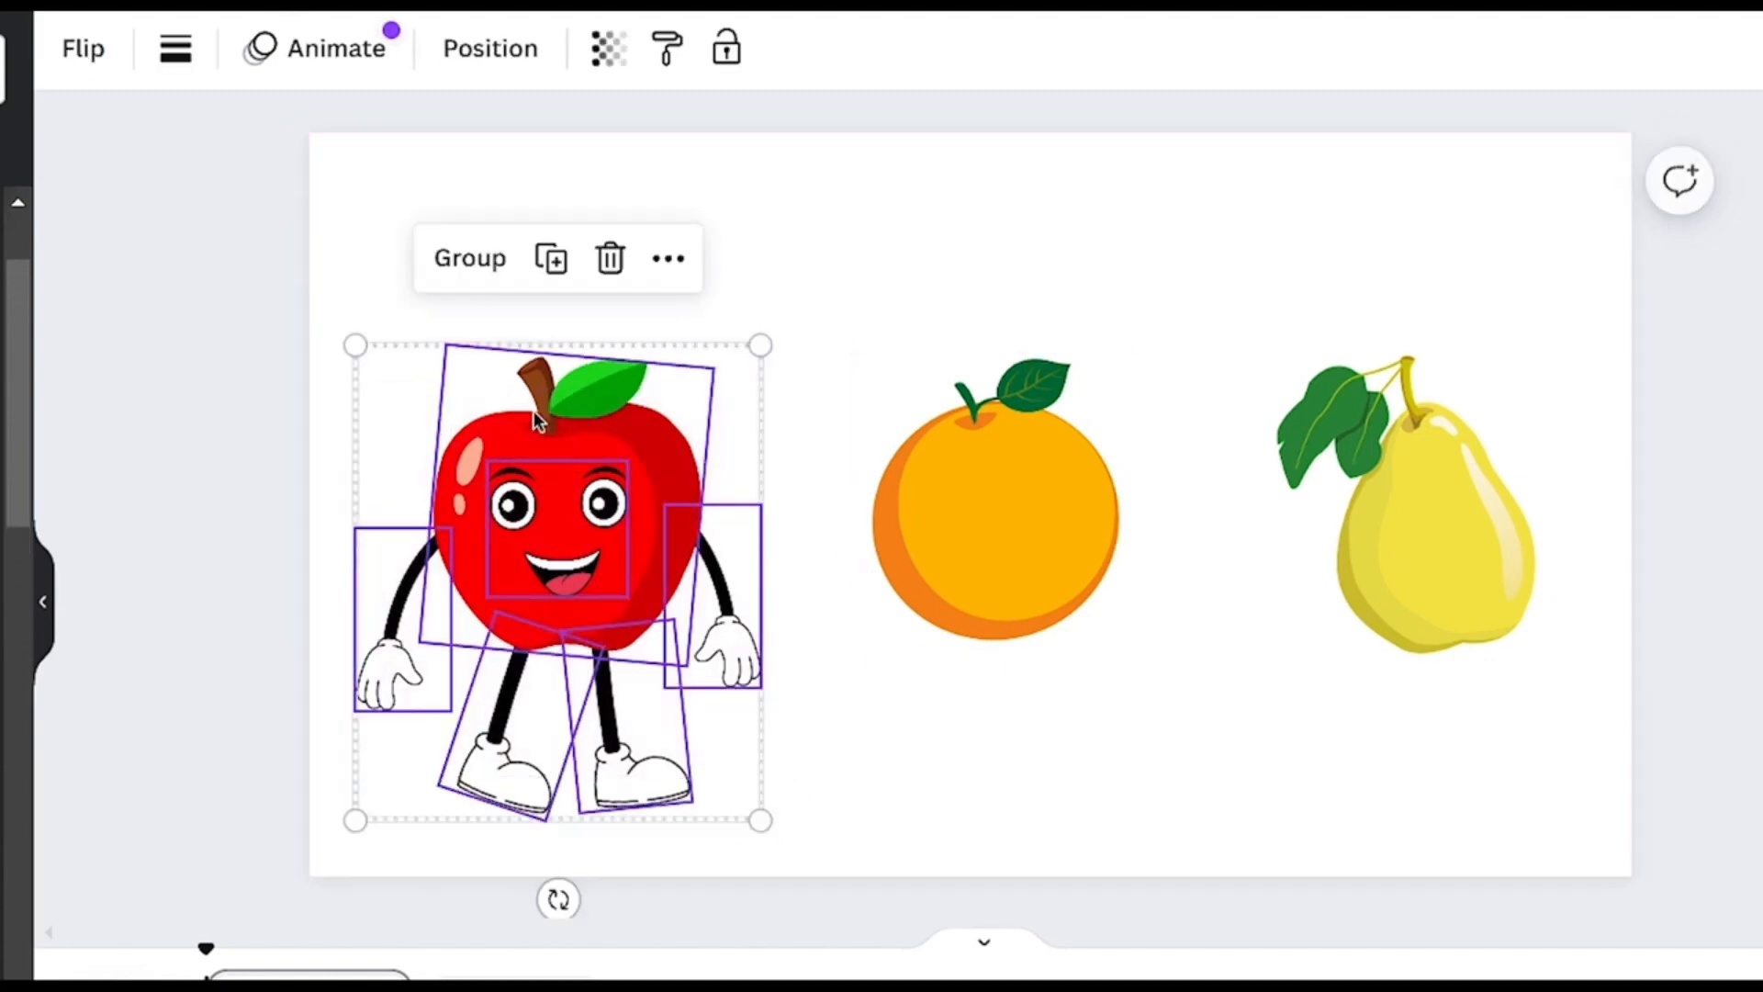
{"action": "right_click", "coordinate": [555, 505]}
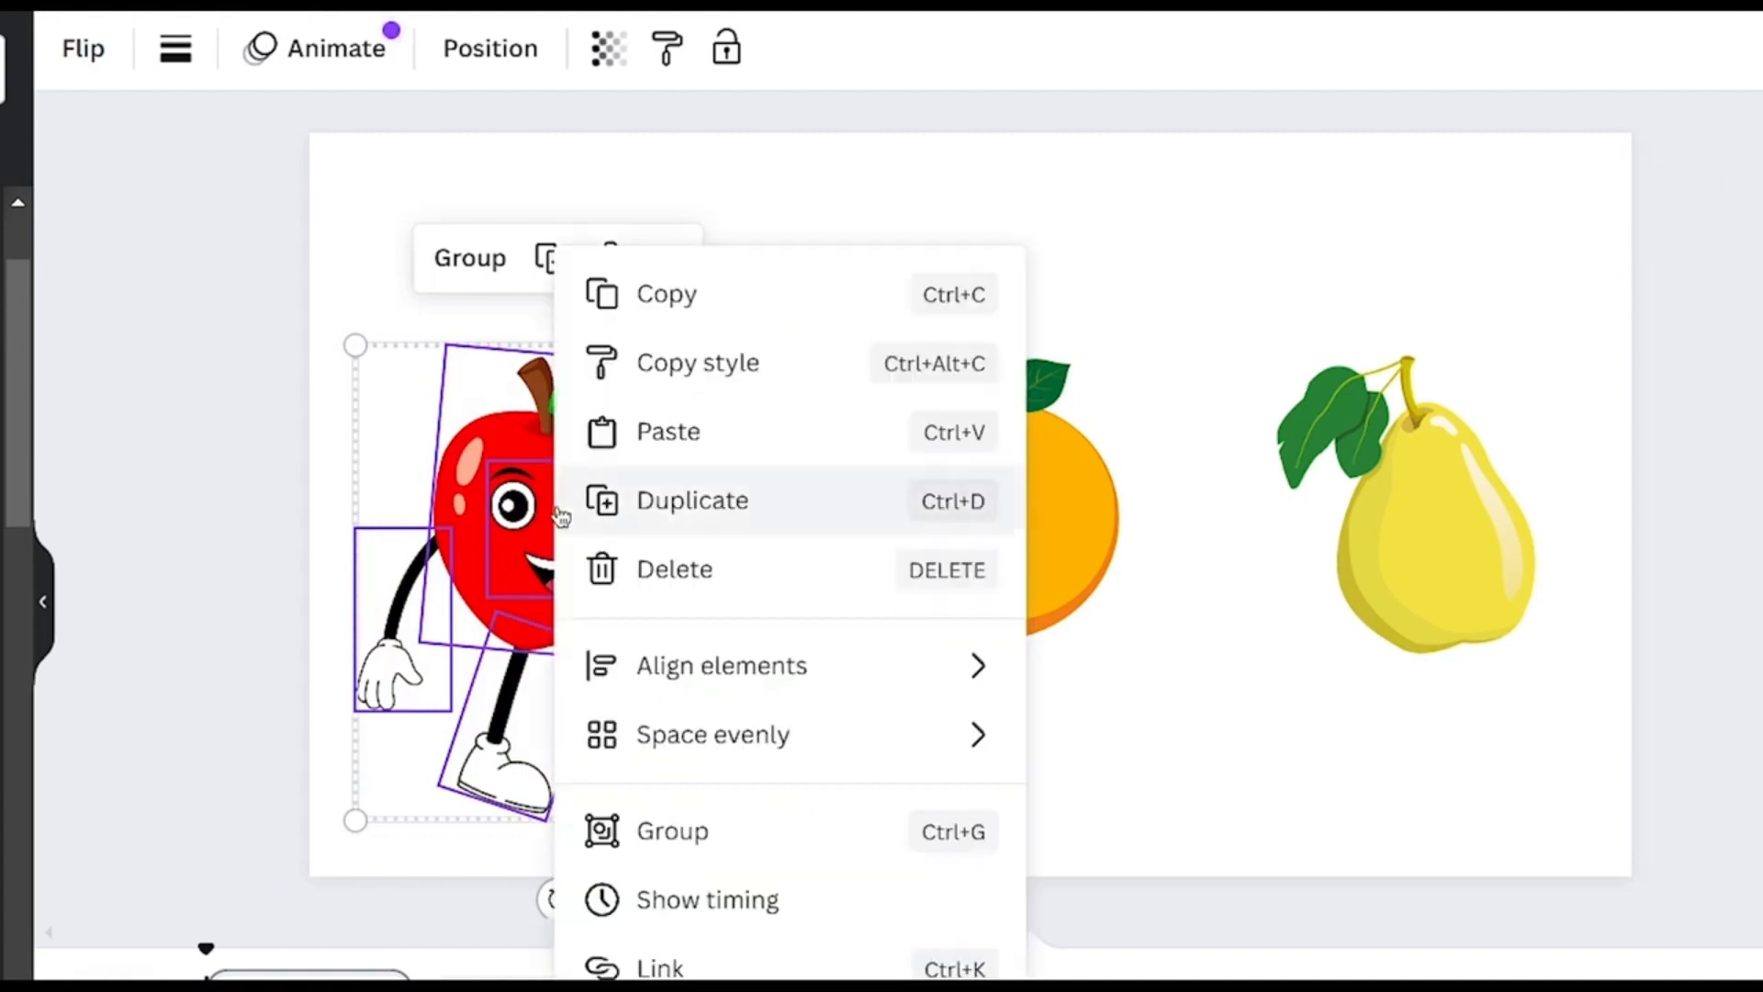
{"action": "left_click", "coordinate": [778, 306]}
{"action": "right_click", "coordinate": [635, 413]}
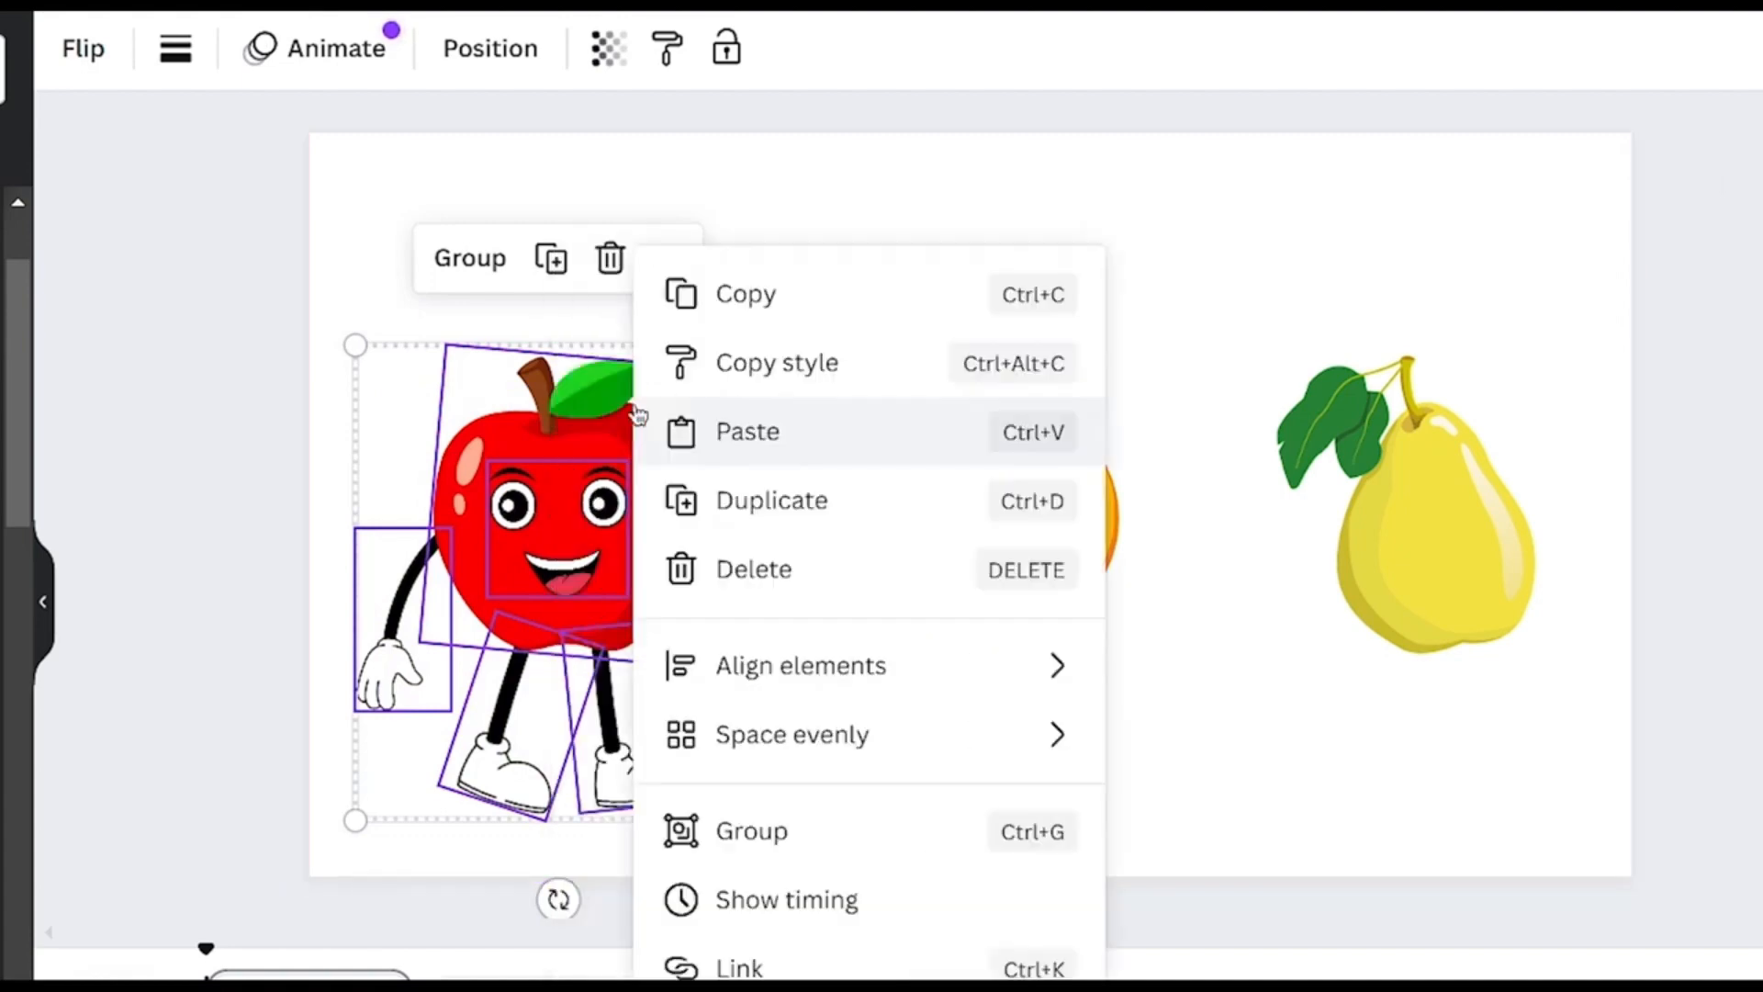
{"action": "left_click", "coordinate": [719, 426]}
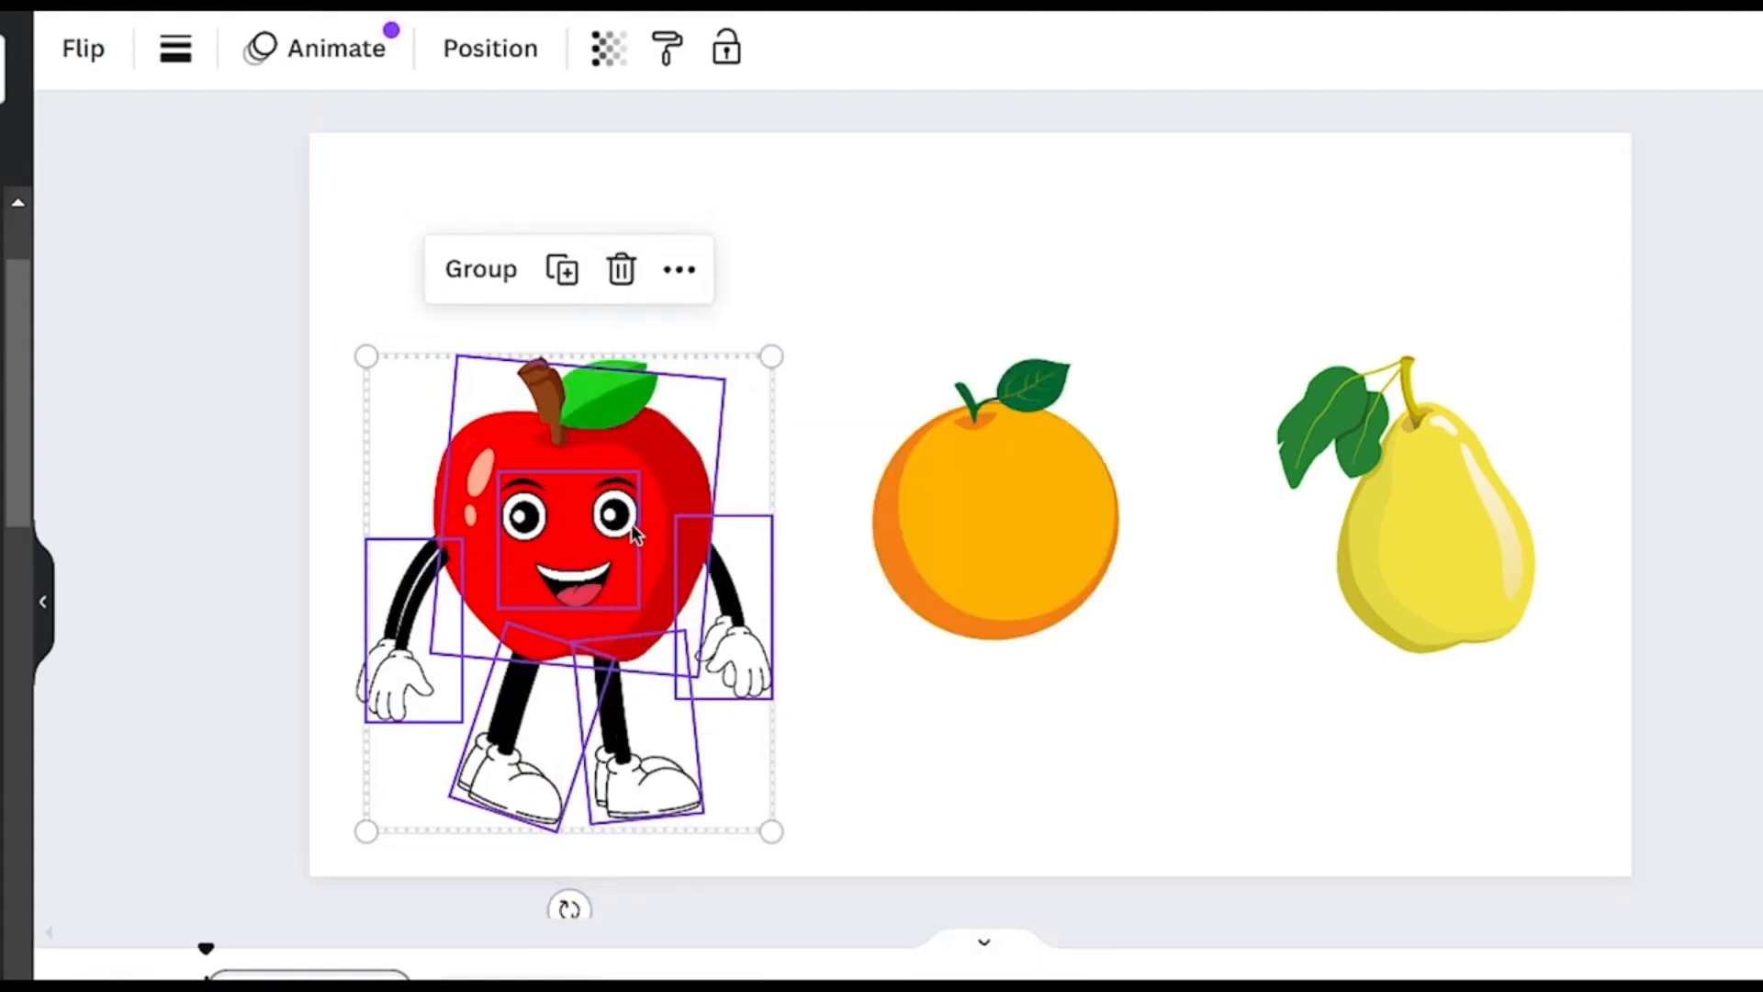
{"action": "left_click_drag", "start_coordinate": [602, 575], "coordinate": [1031, 566]}
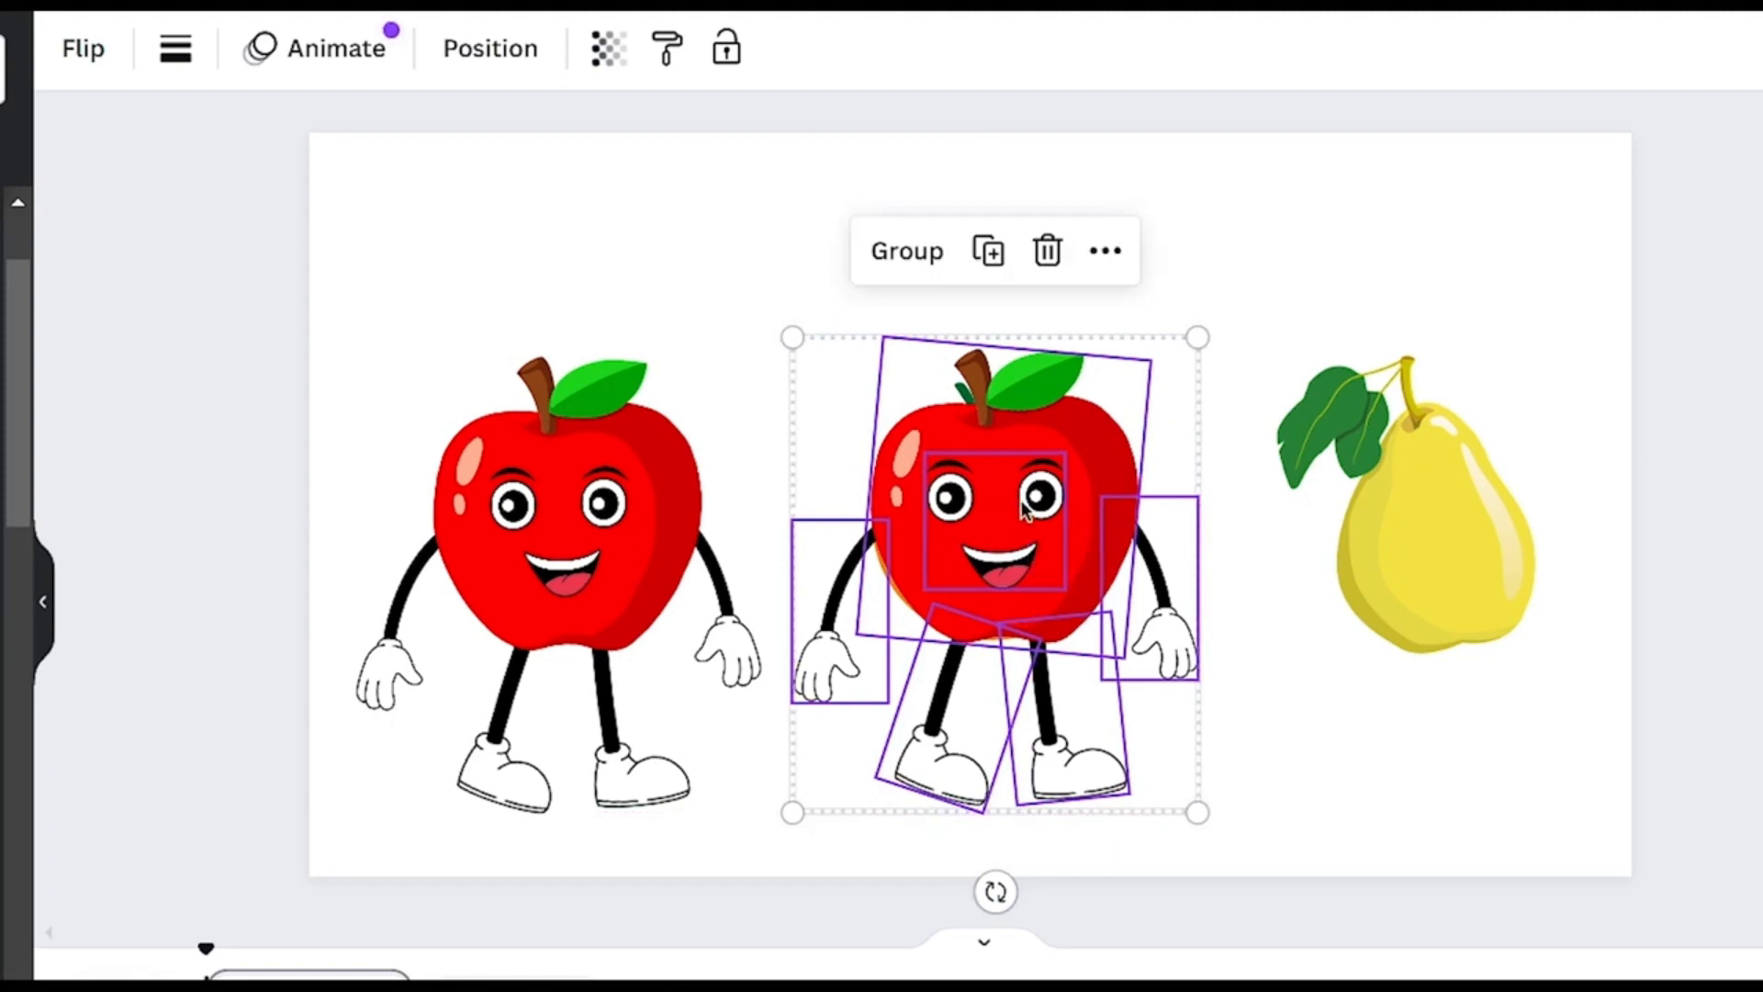
{"action": "left_click", "coordinate": [1250, 340]}
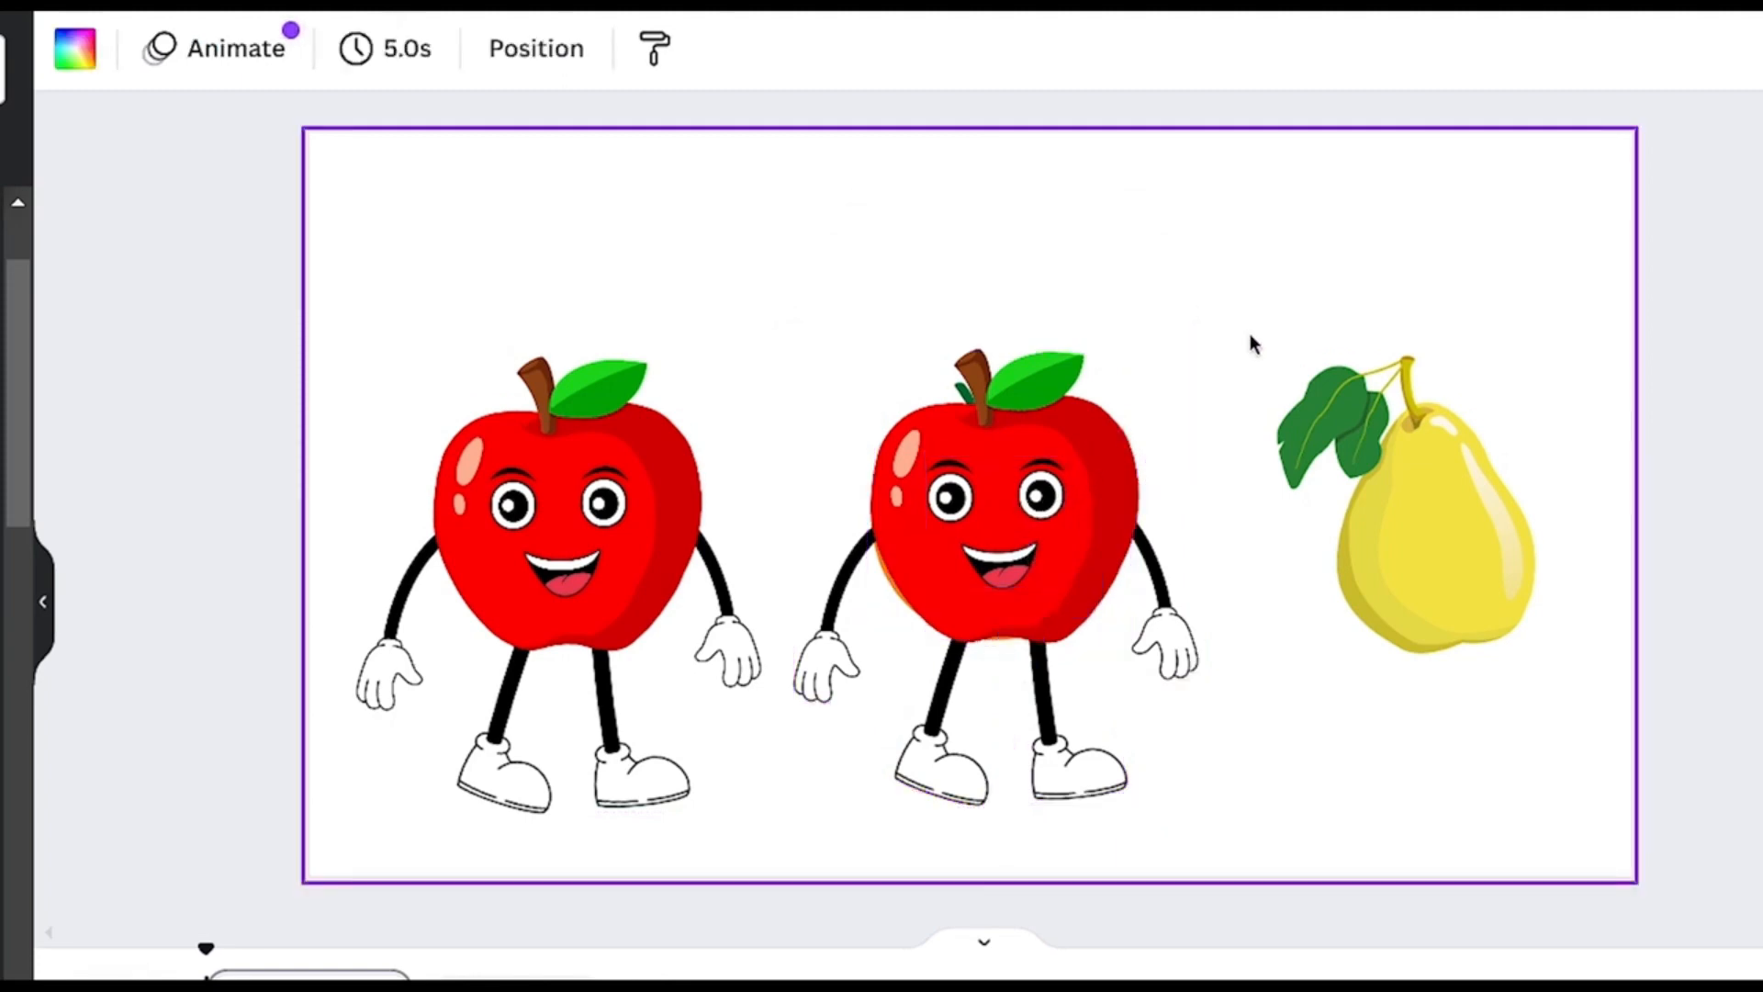
{"action": "left_click", "coordinate": [1102, 472]}
{"action": "left_click", "coordinate": [1008, 264]}
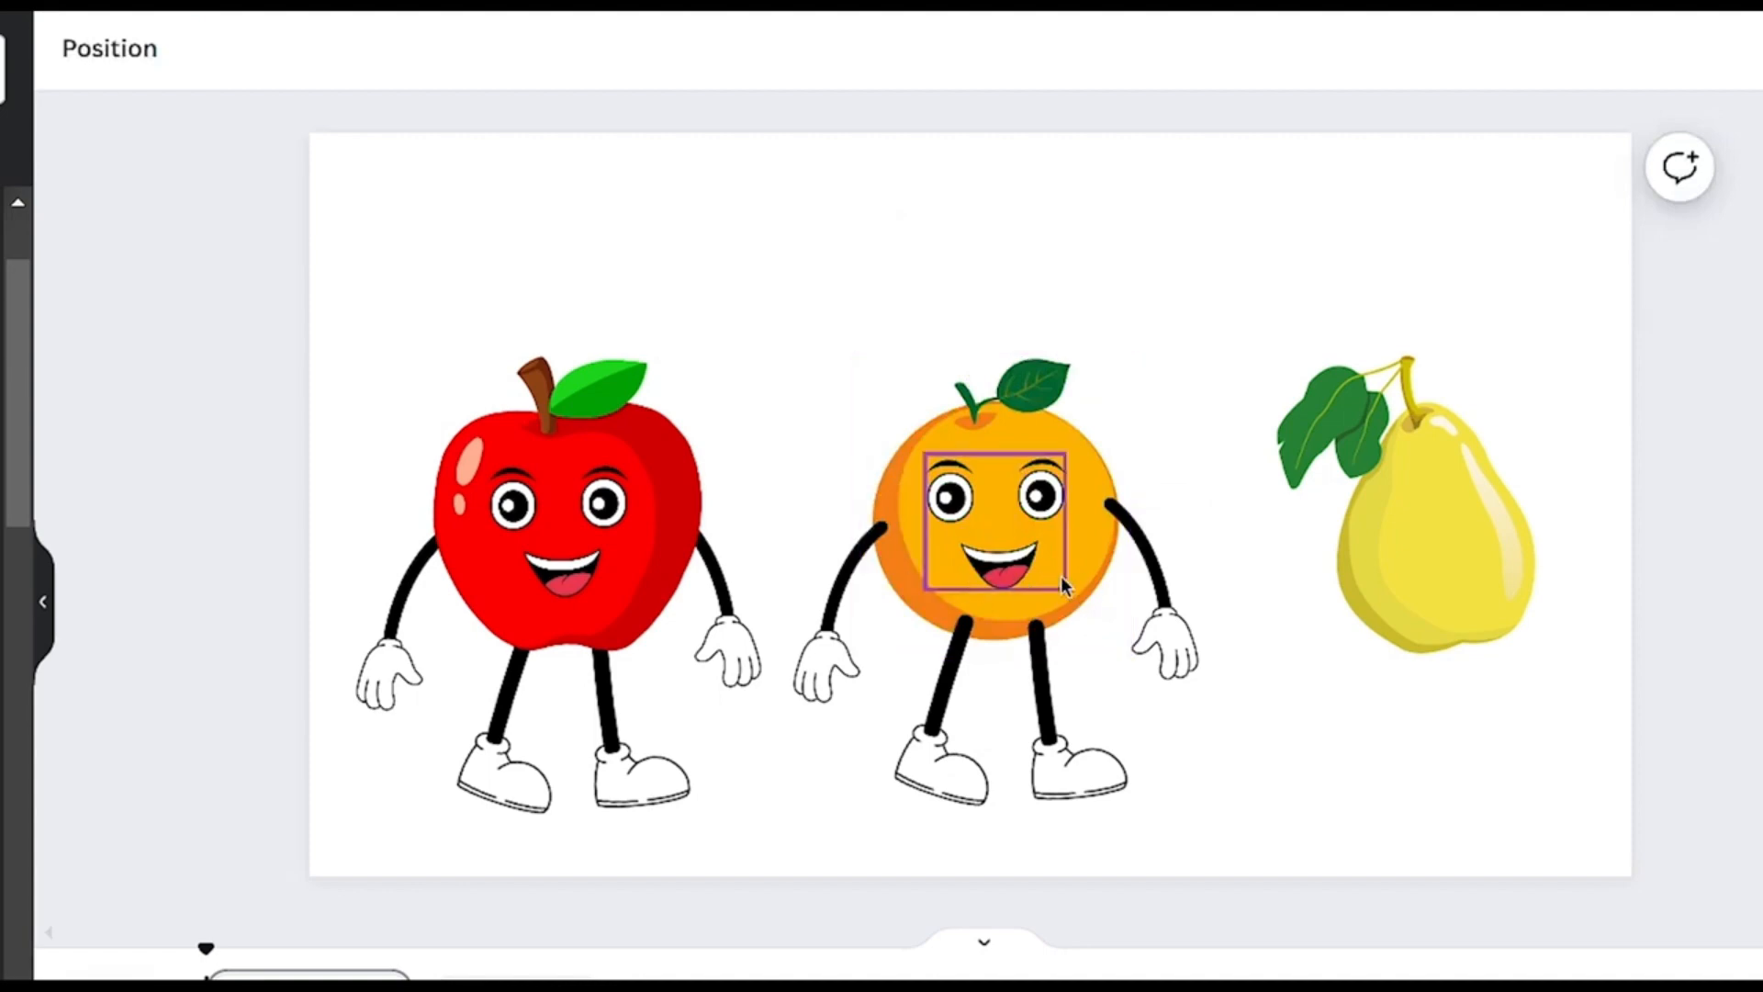
Bring the orange forward in the layer order until it covers the inner ends of its arms and legs but stays behind the face
{"action": "left_click", "coordinate": [1112, 393]}
{"action": "right_click", "coordinate": [1109, 397]}
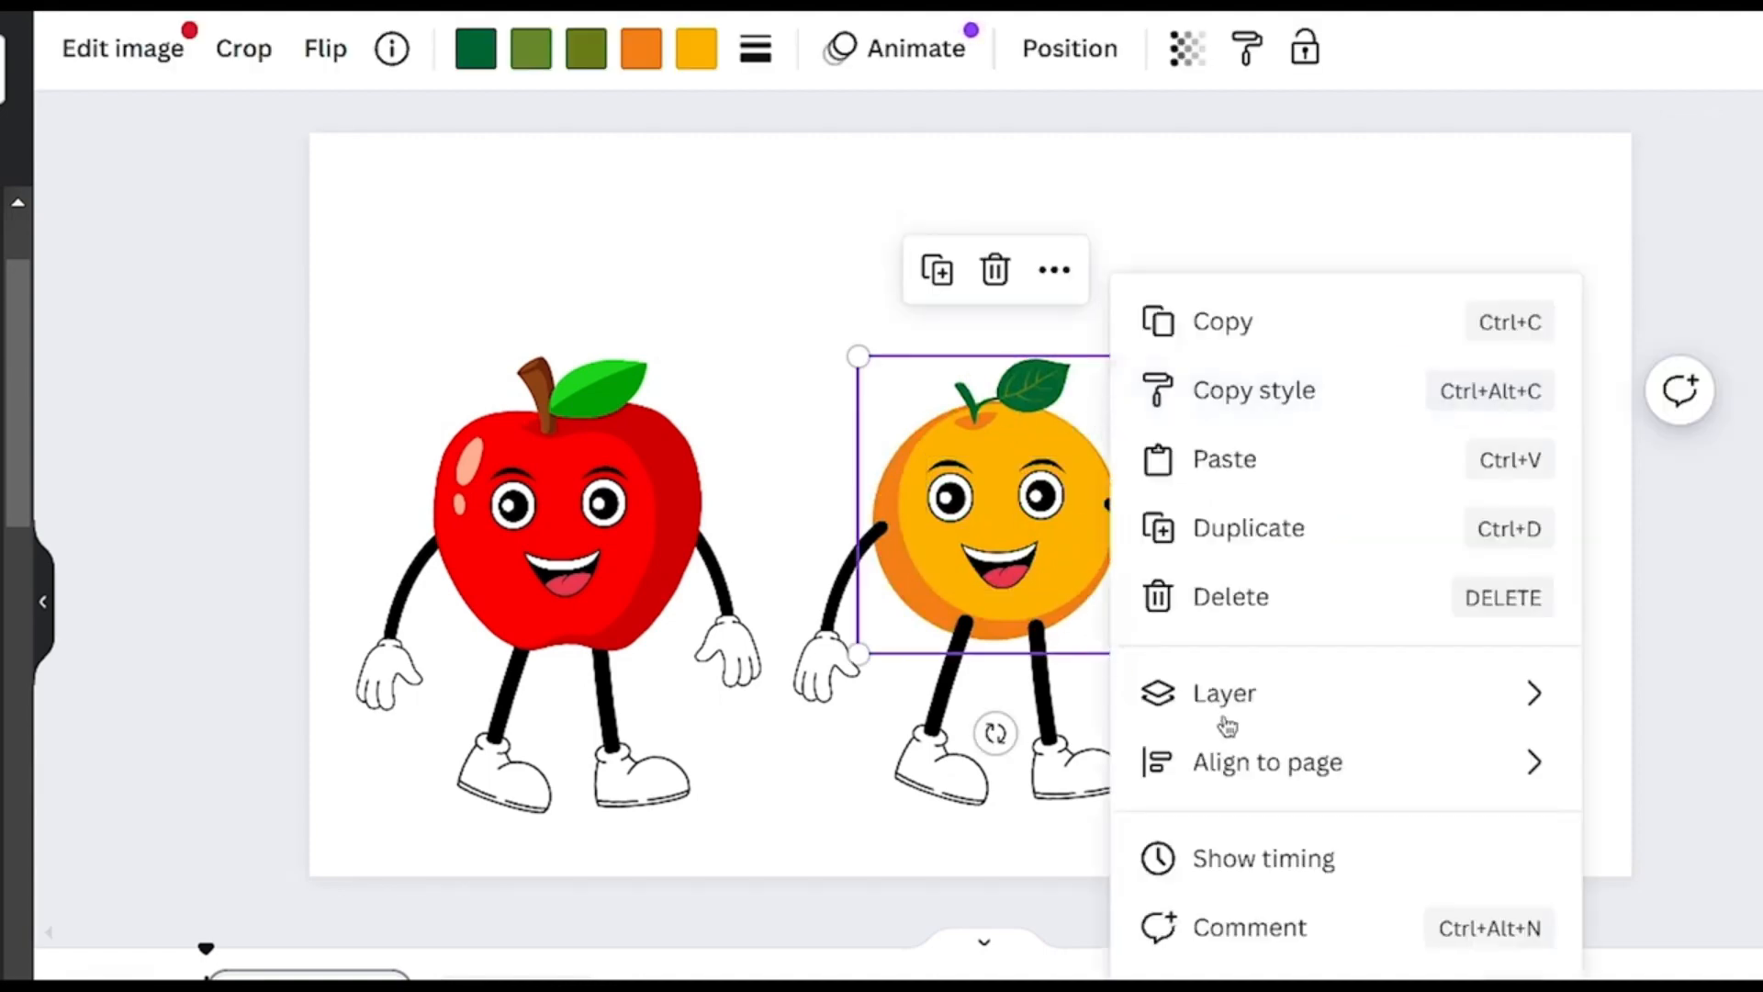
{"action": "mouse_move", "coordinate": [1331, 712]}
{"action": "left_click", "coordinate": [850, 692]}
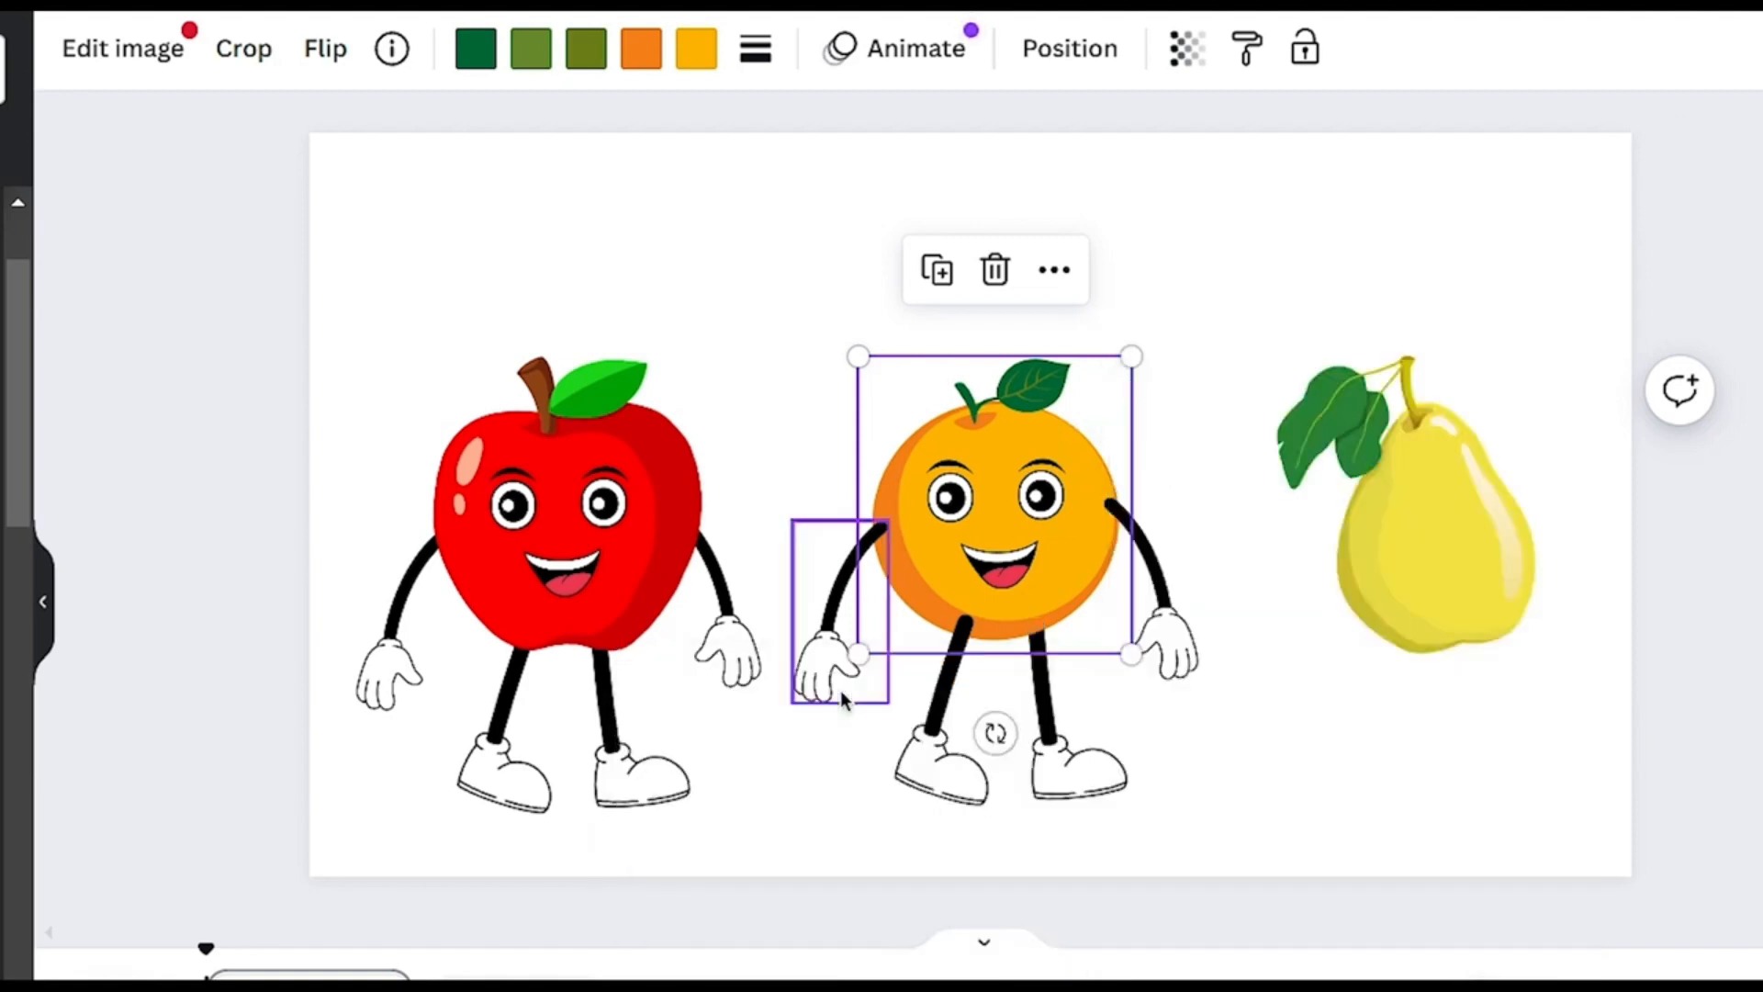
{"action": "right_click", "coordinate": [1115, 415]}
{"action": "mouse_move", "coordinate": [1194, 693]}
{"action": "left_click", "coordinate": [908, 684]}
{"action": "right_click", "coordinate": [1109, 415]}
{"action": "left_click", "coordinate": [985, 685]}
{"action": "right_click", "coordinate": [1055, 427]}
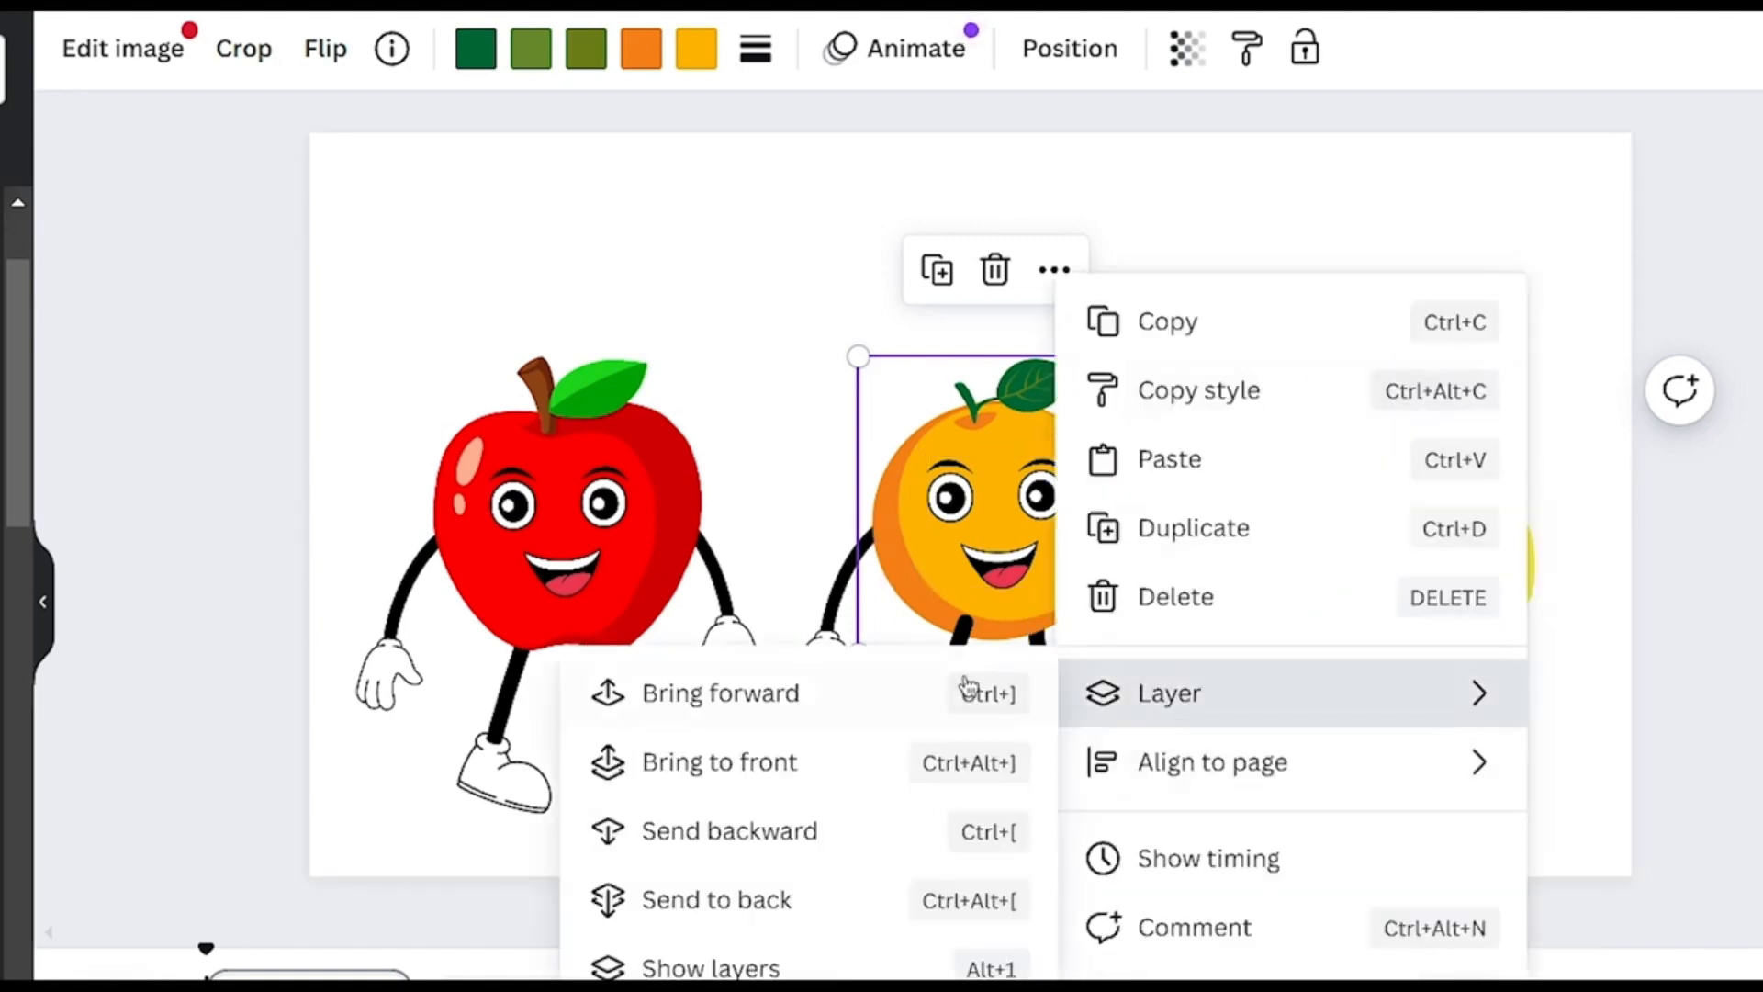
{"action": "left_click", "coordinate": [964, 688]}
{"action": "left_click", "coordinate": [1008, 687]}
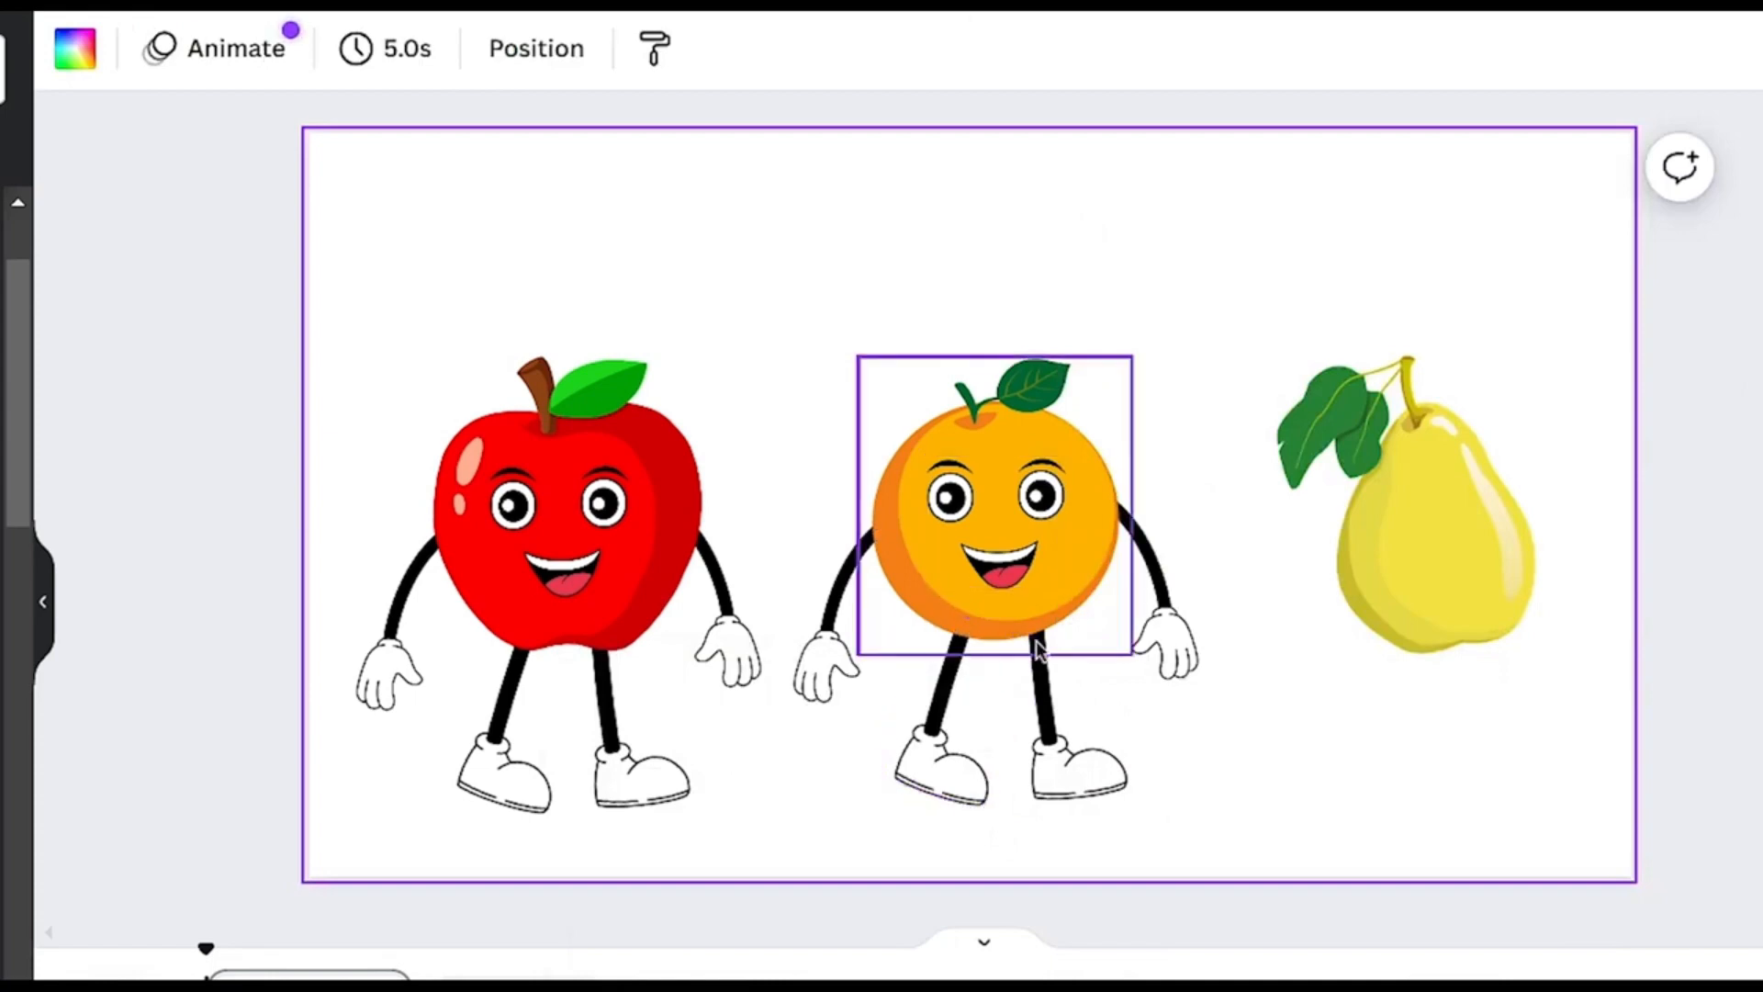
Enlarge the orange slightly around its face and move its left arm inward against the body
{"action": "left_click", "coordinate": [1091, 465]}
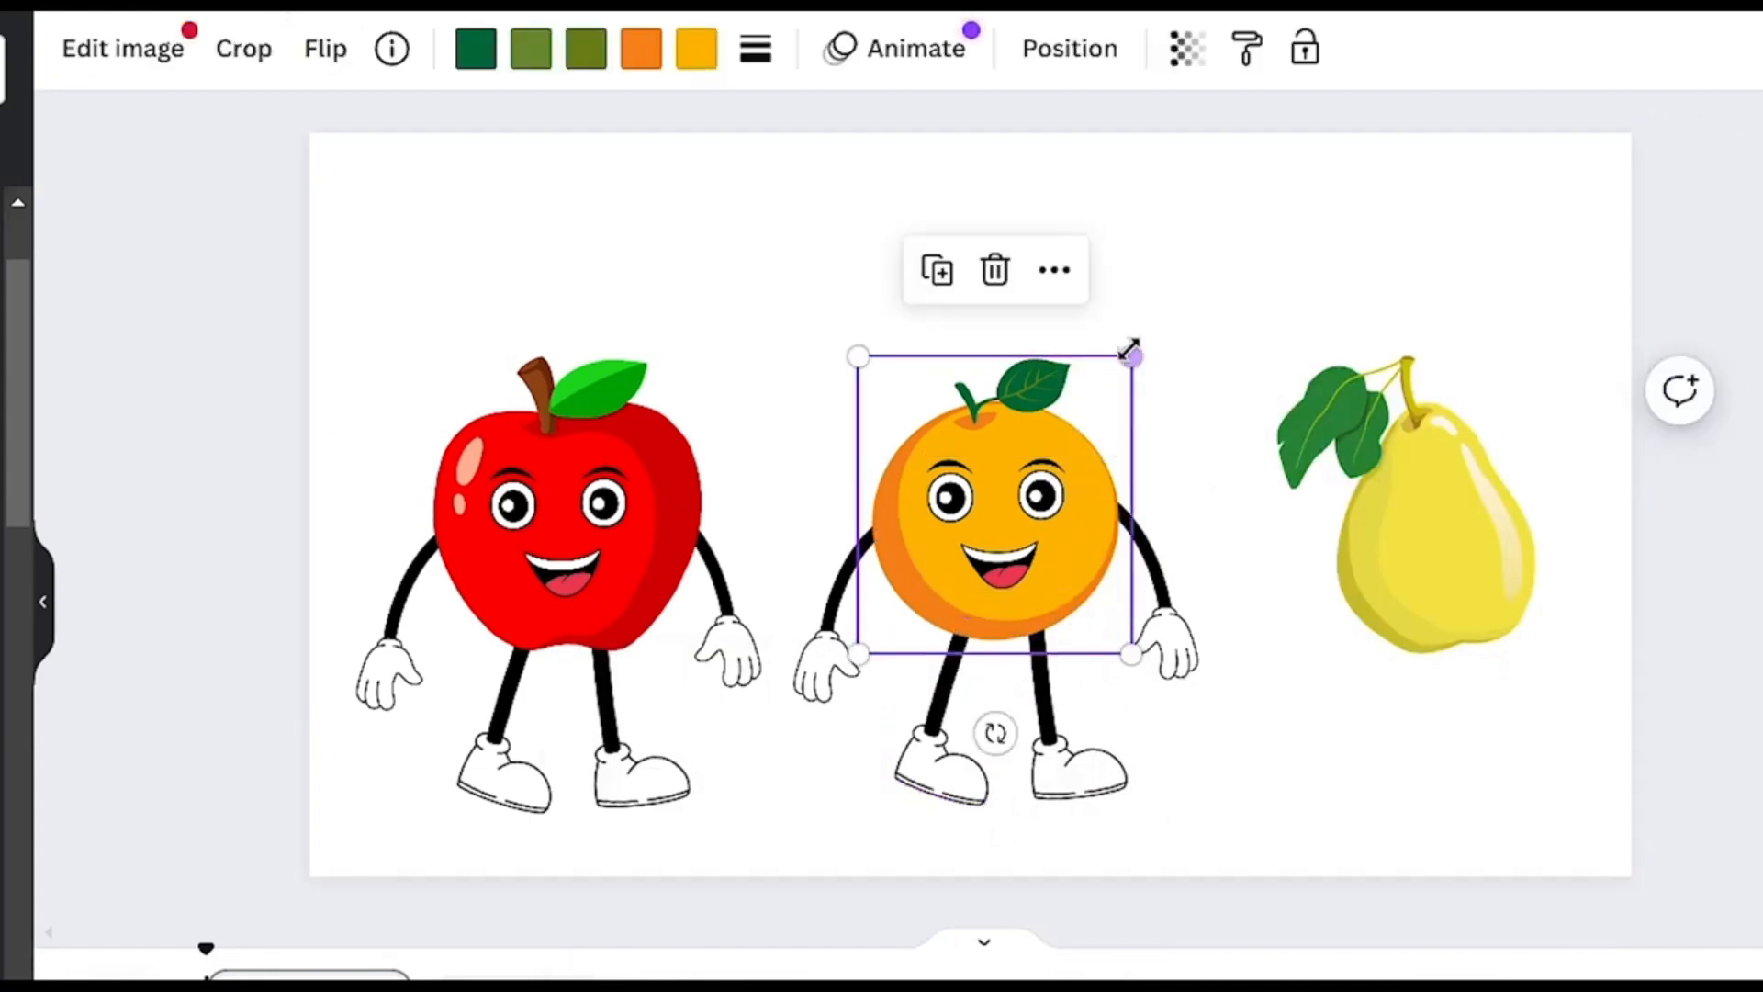
{"action": "left_click_drag", "start_coordinate": [1132, 357], "coordinate": [1150, 336]}
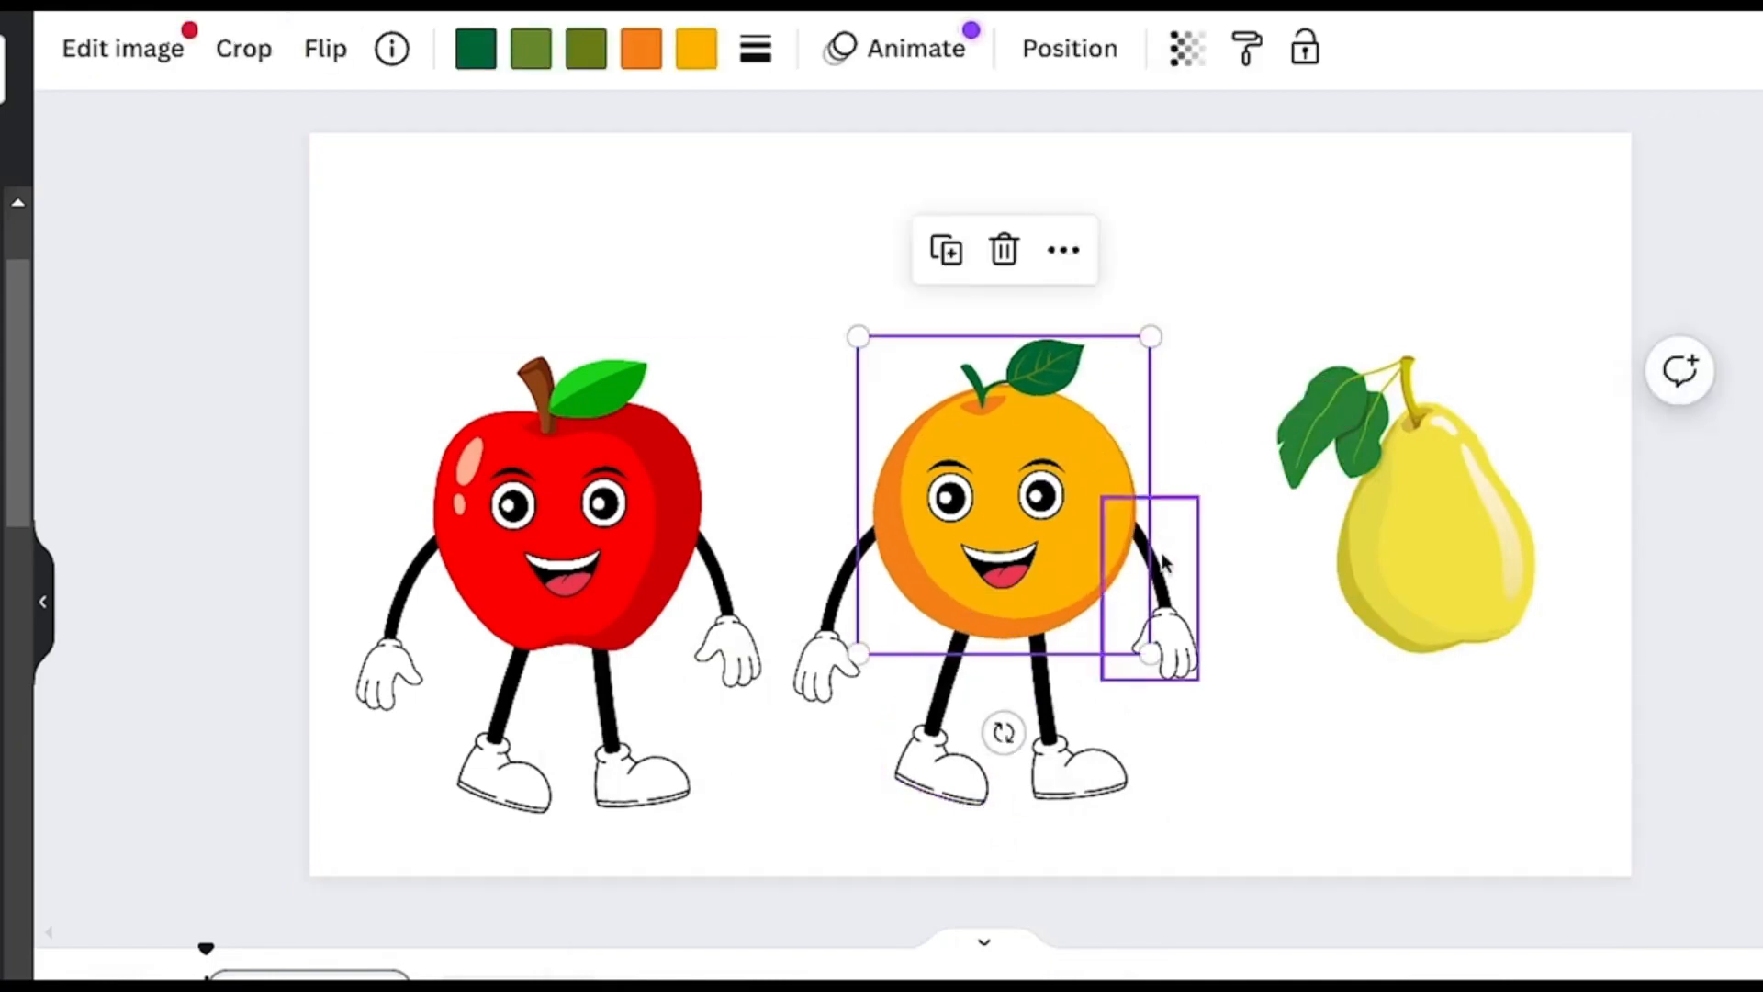
{"action": "left_click", "coordinate": [1264, 759]}
{"action": "left_click_drag", "start_coordinate": [831, 659], "coordinate": [849, 654]}
{"action": "left_click", "coordinate": [1231, 748]}
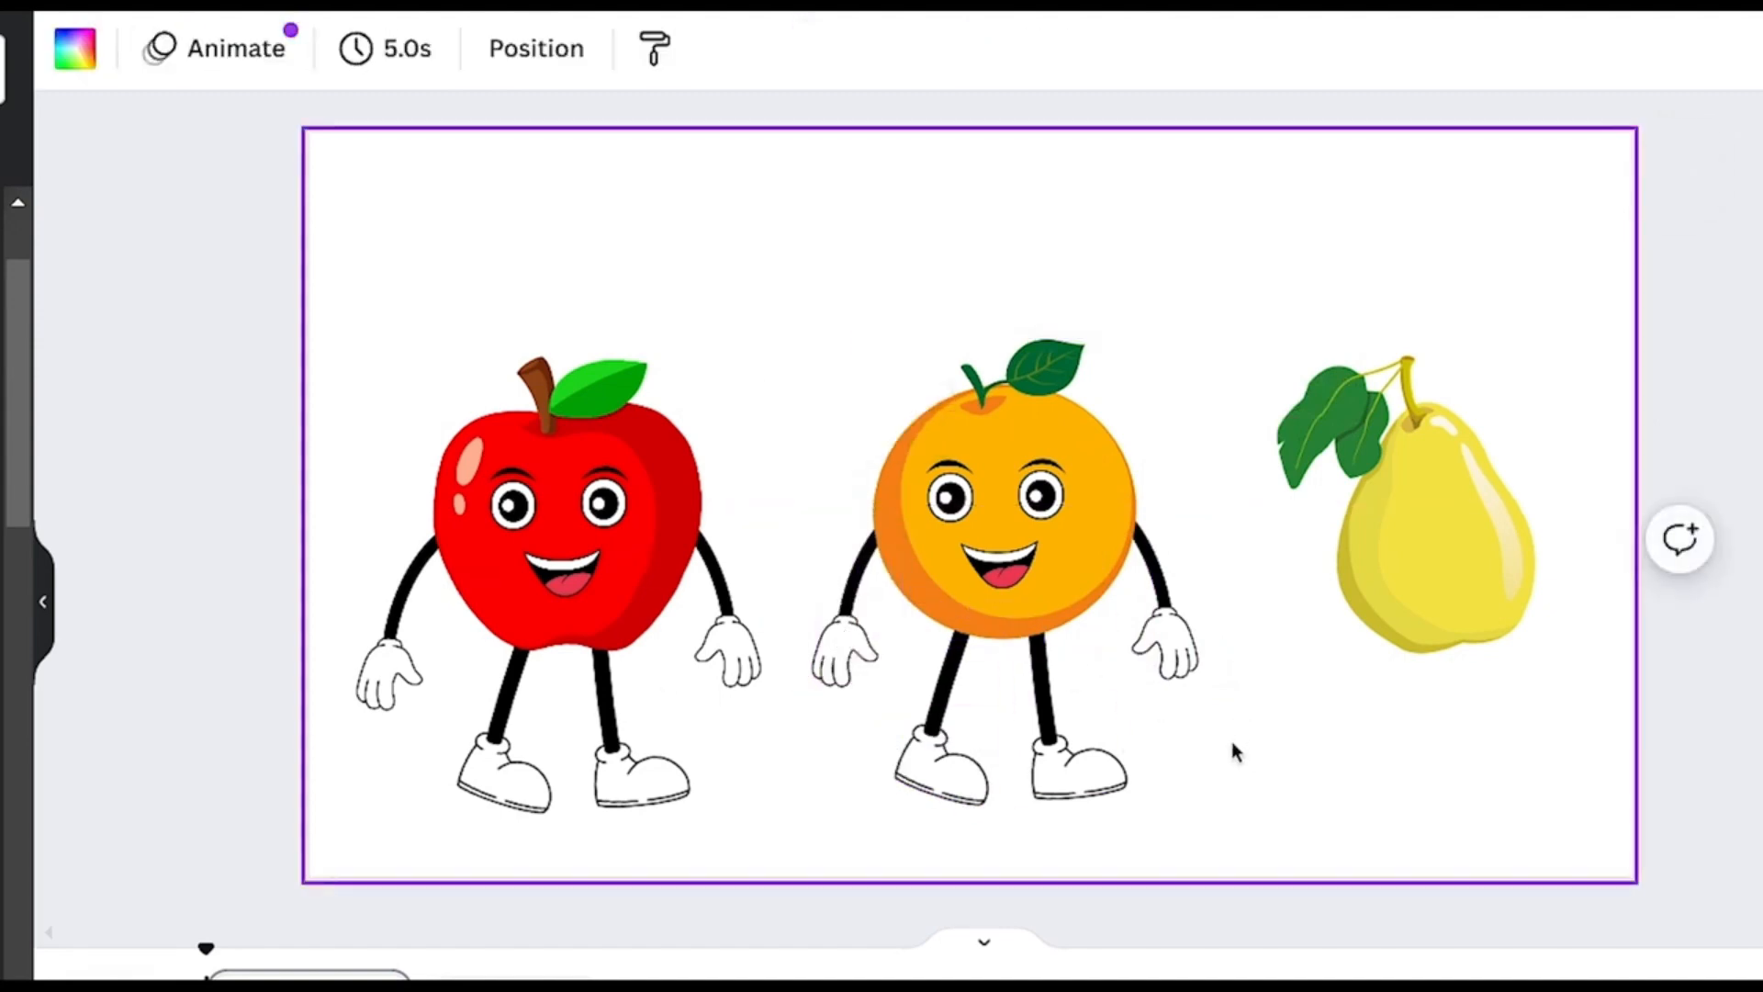
{"action": "left_click", "coordinate": [1165, 646]}
{"action": "left_click", "coordinate": [1276, 774]}
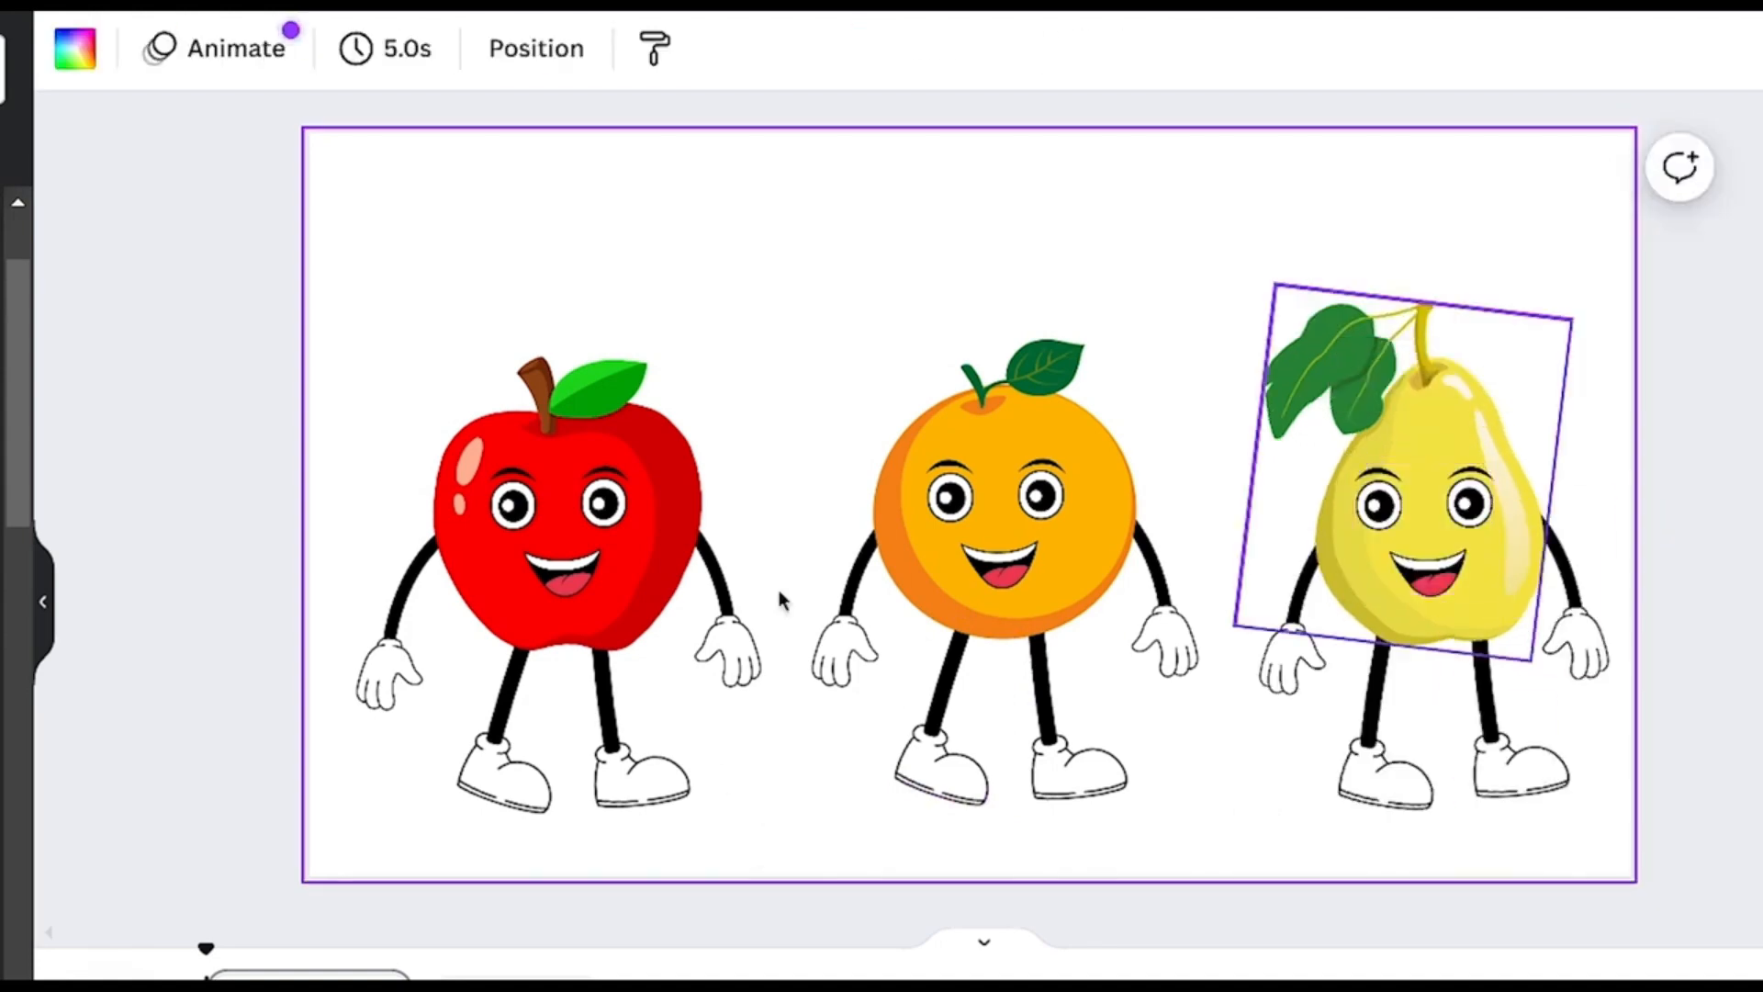
{"action": "left_click_drag", "start_coordinate": [863, 726], "coordinate": [1574, 804]}
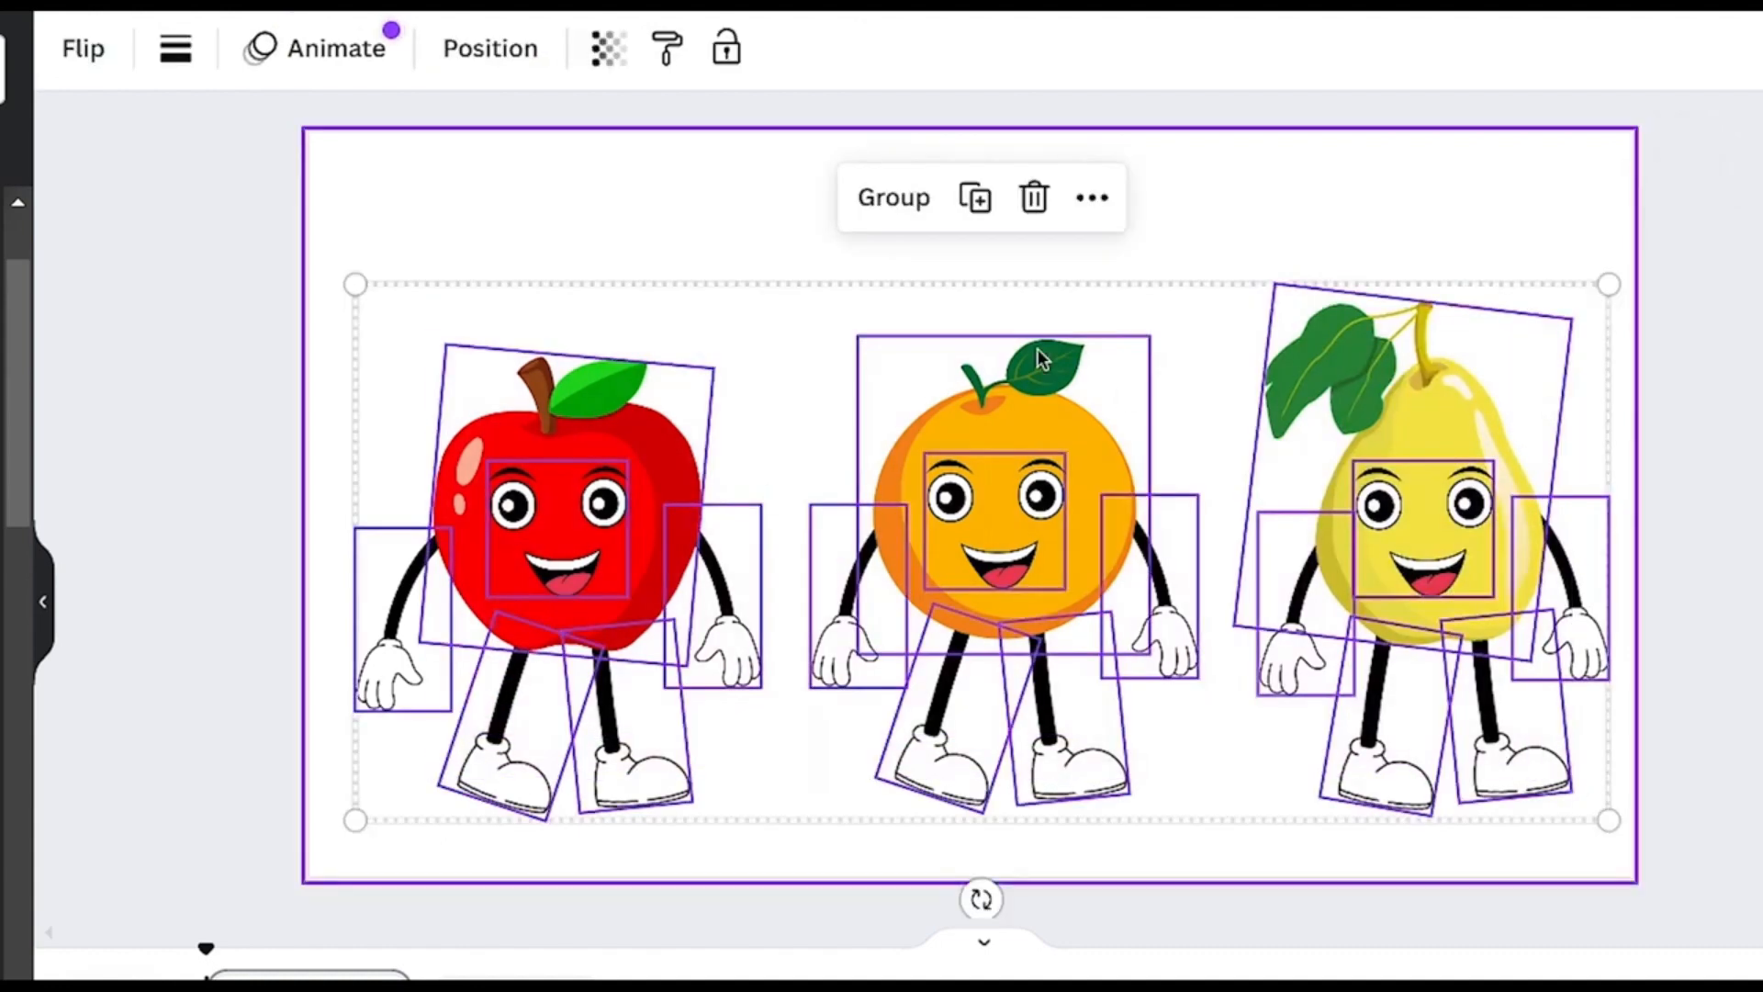
{"action": "left_click", "coordinate": [1393, 252]}
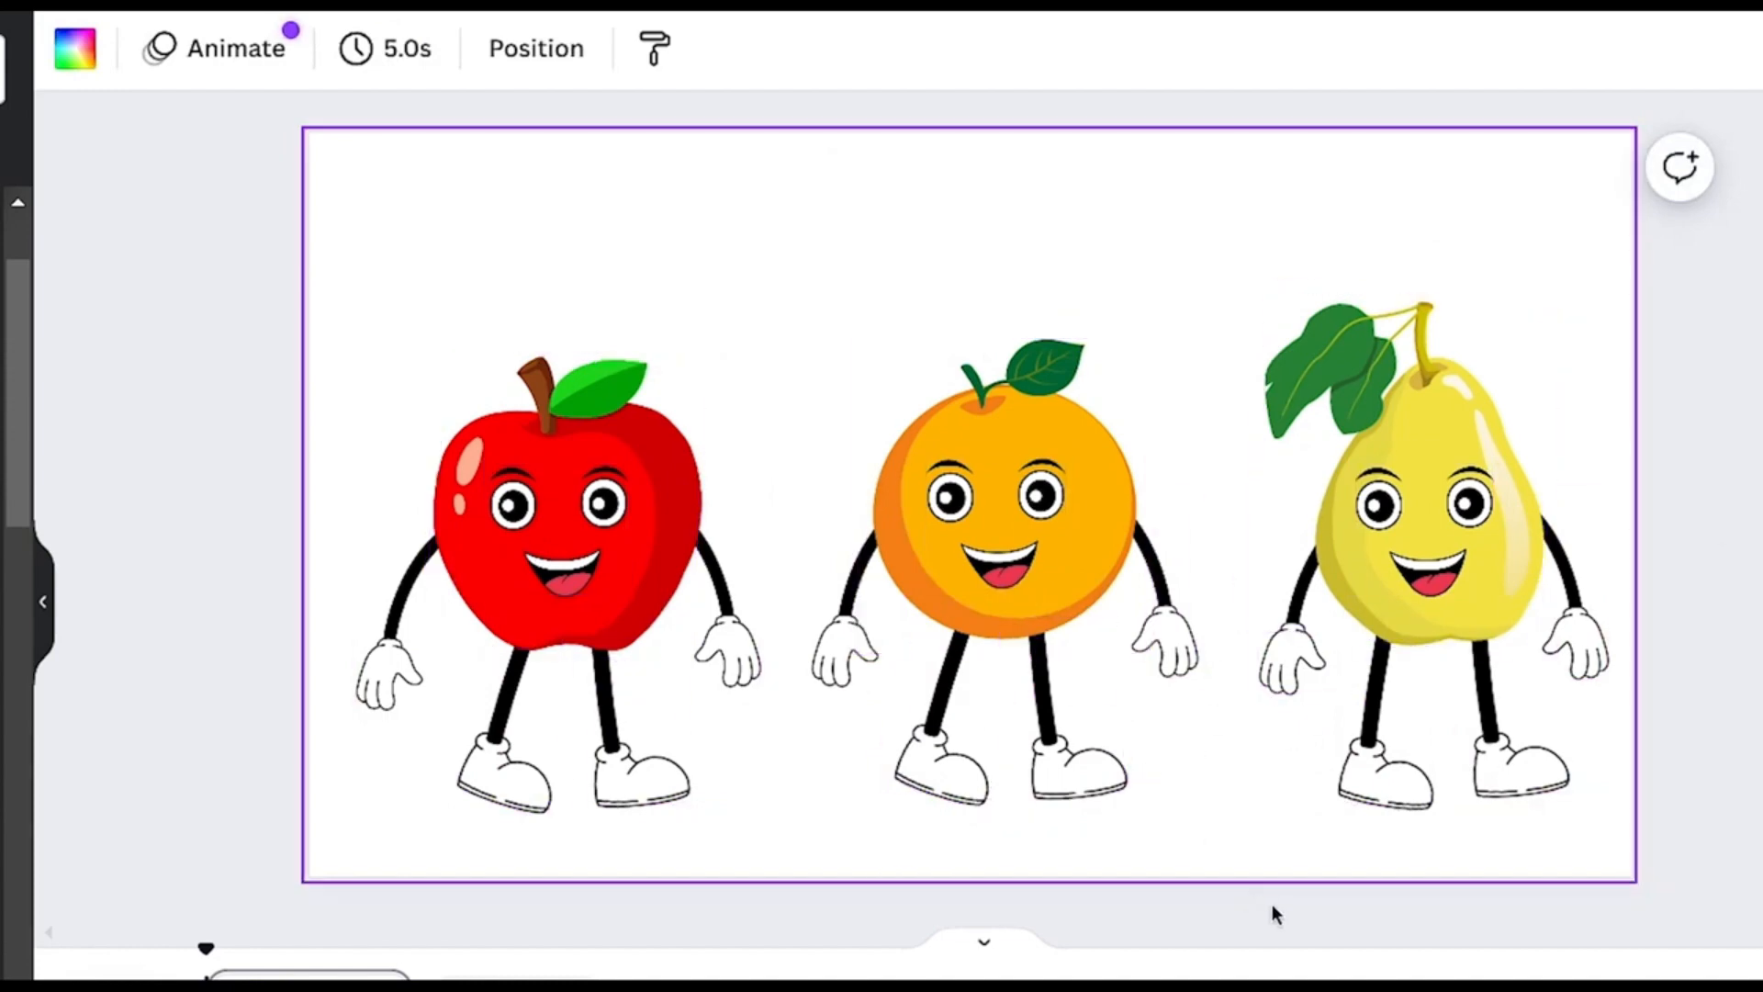
{"action": "left_click_drag", "start_coordinate": [429, 260], "coordinate": [1475, 777]}
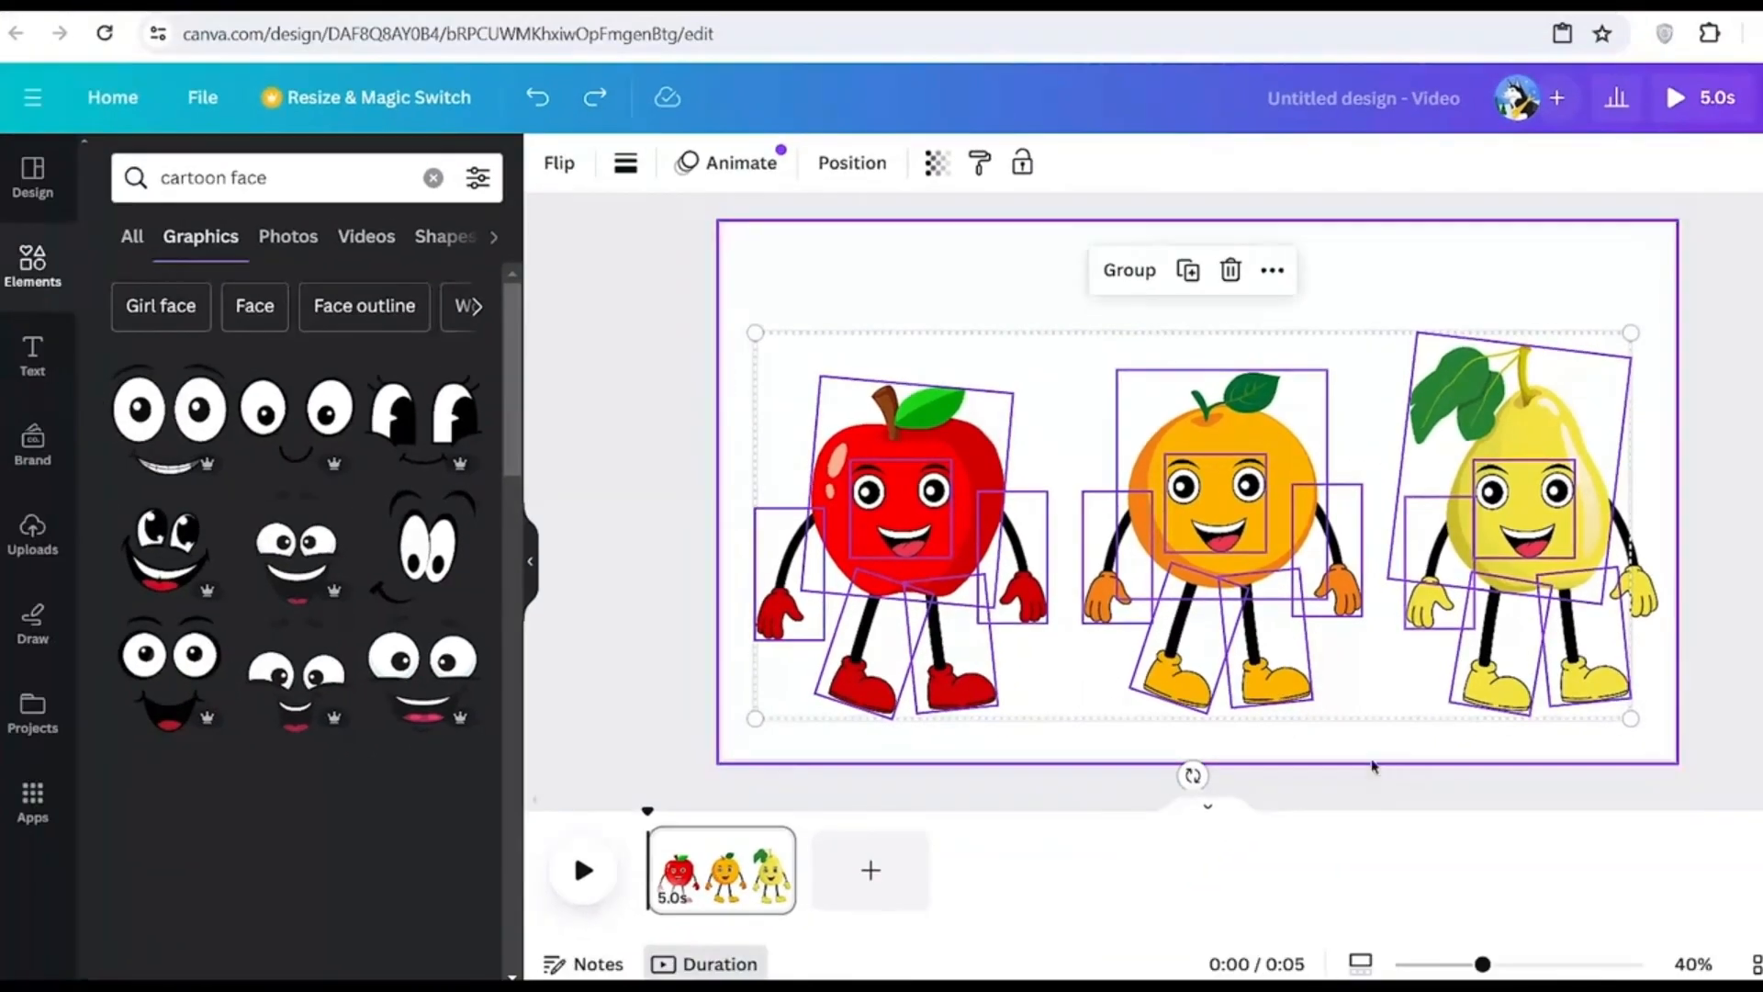
{"action": "left_click", "coordinate": [1244, 884]}
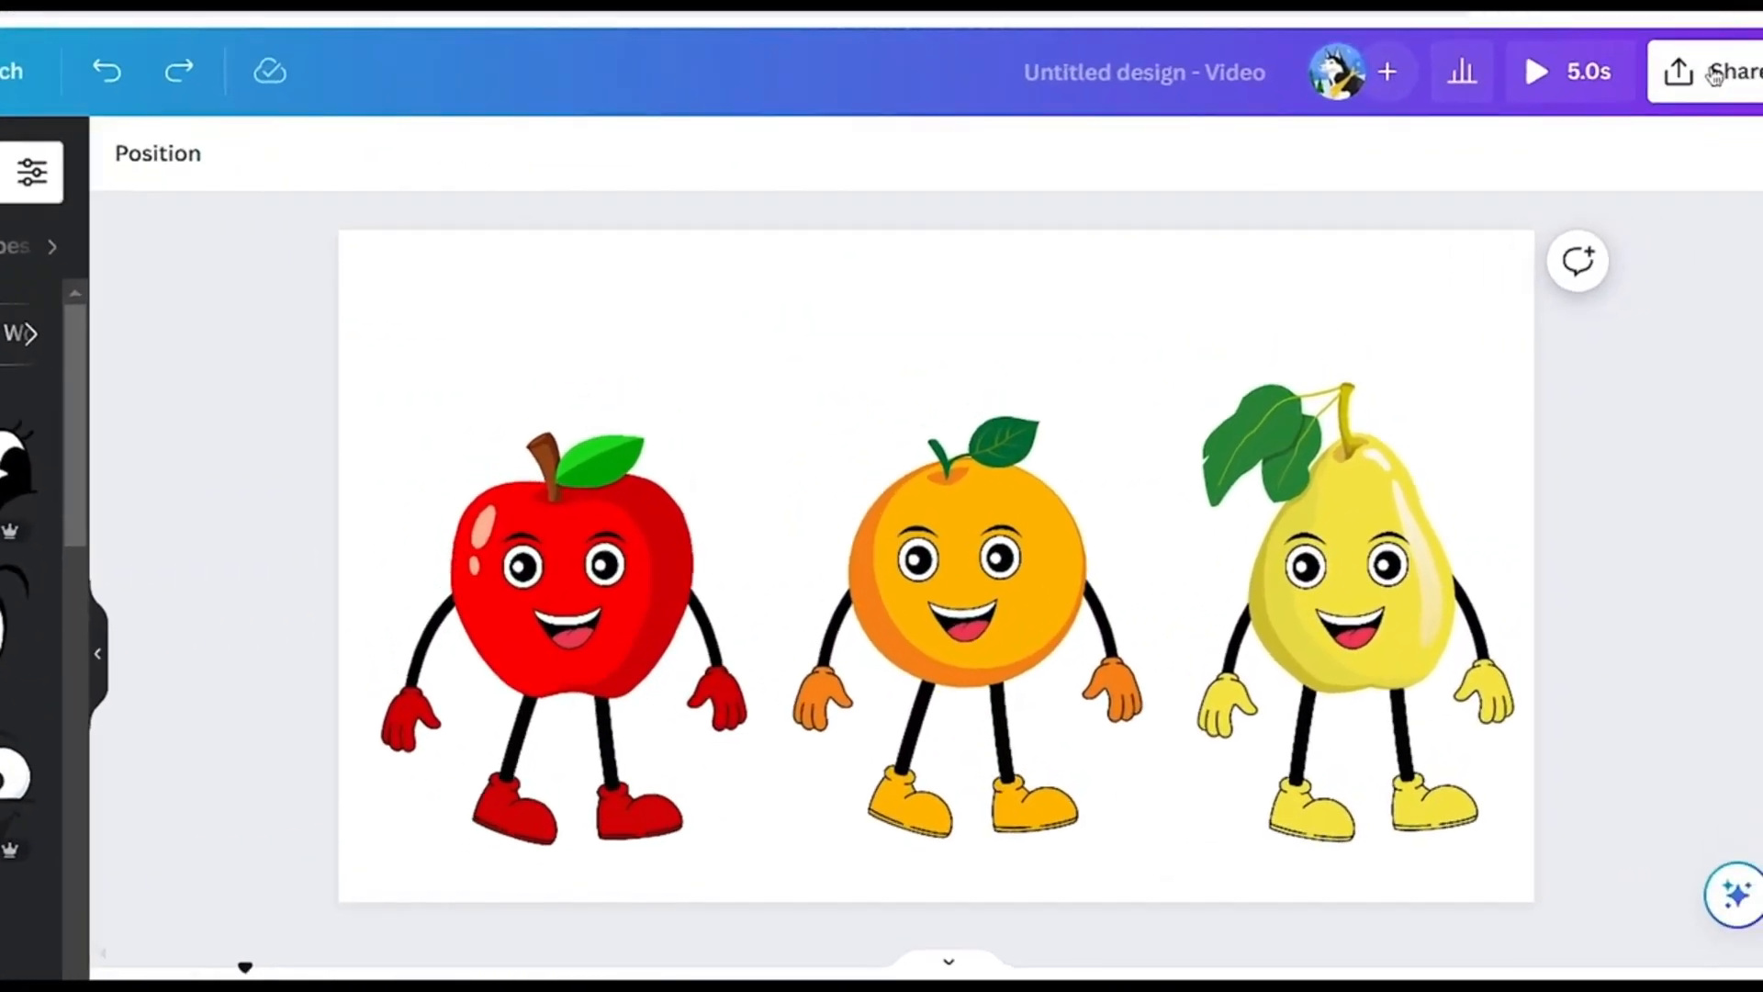
Download the three-fruit design as a PNG image at size 1 (1,920 × 1,080 px)
{"action": "left_click", "coordinate": [1716, 75]}
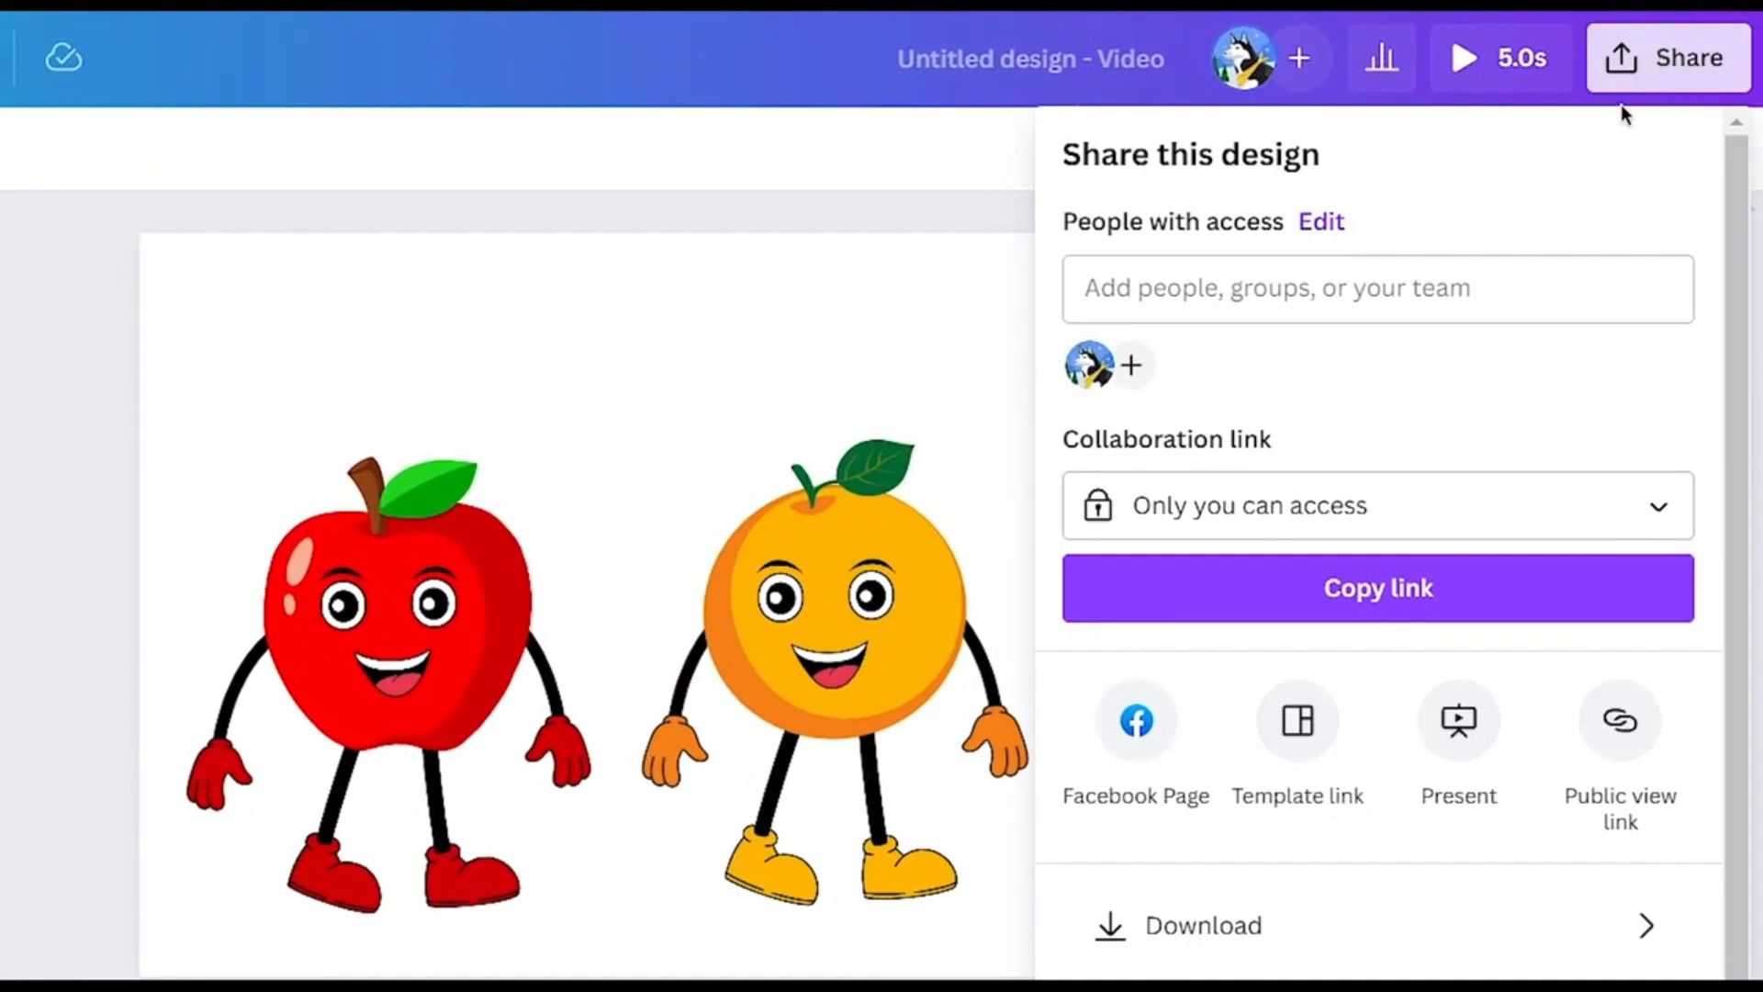
{"action": "left_click", "coordinate": [1252, 925]}
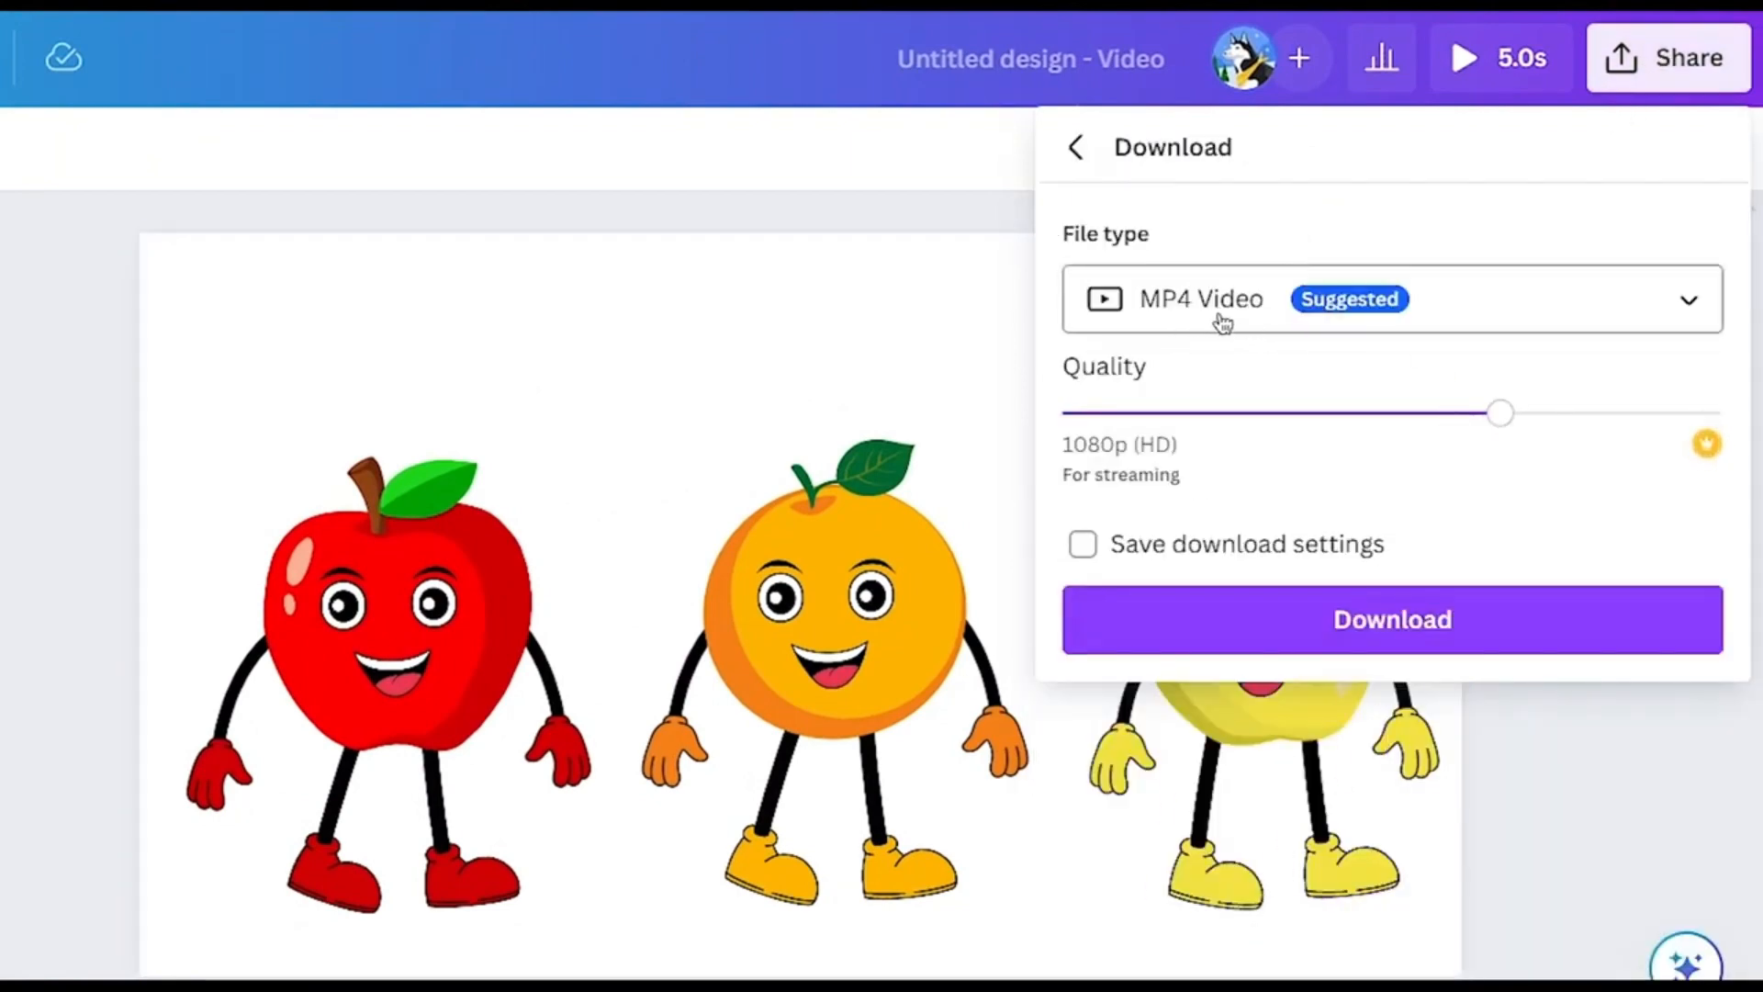
{"action": "left_click", "coordinate": [1313, 317]}
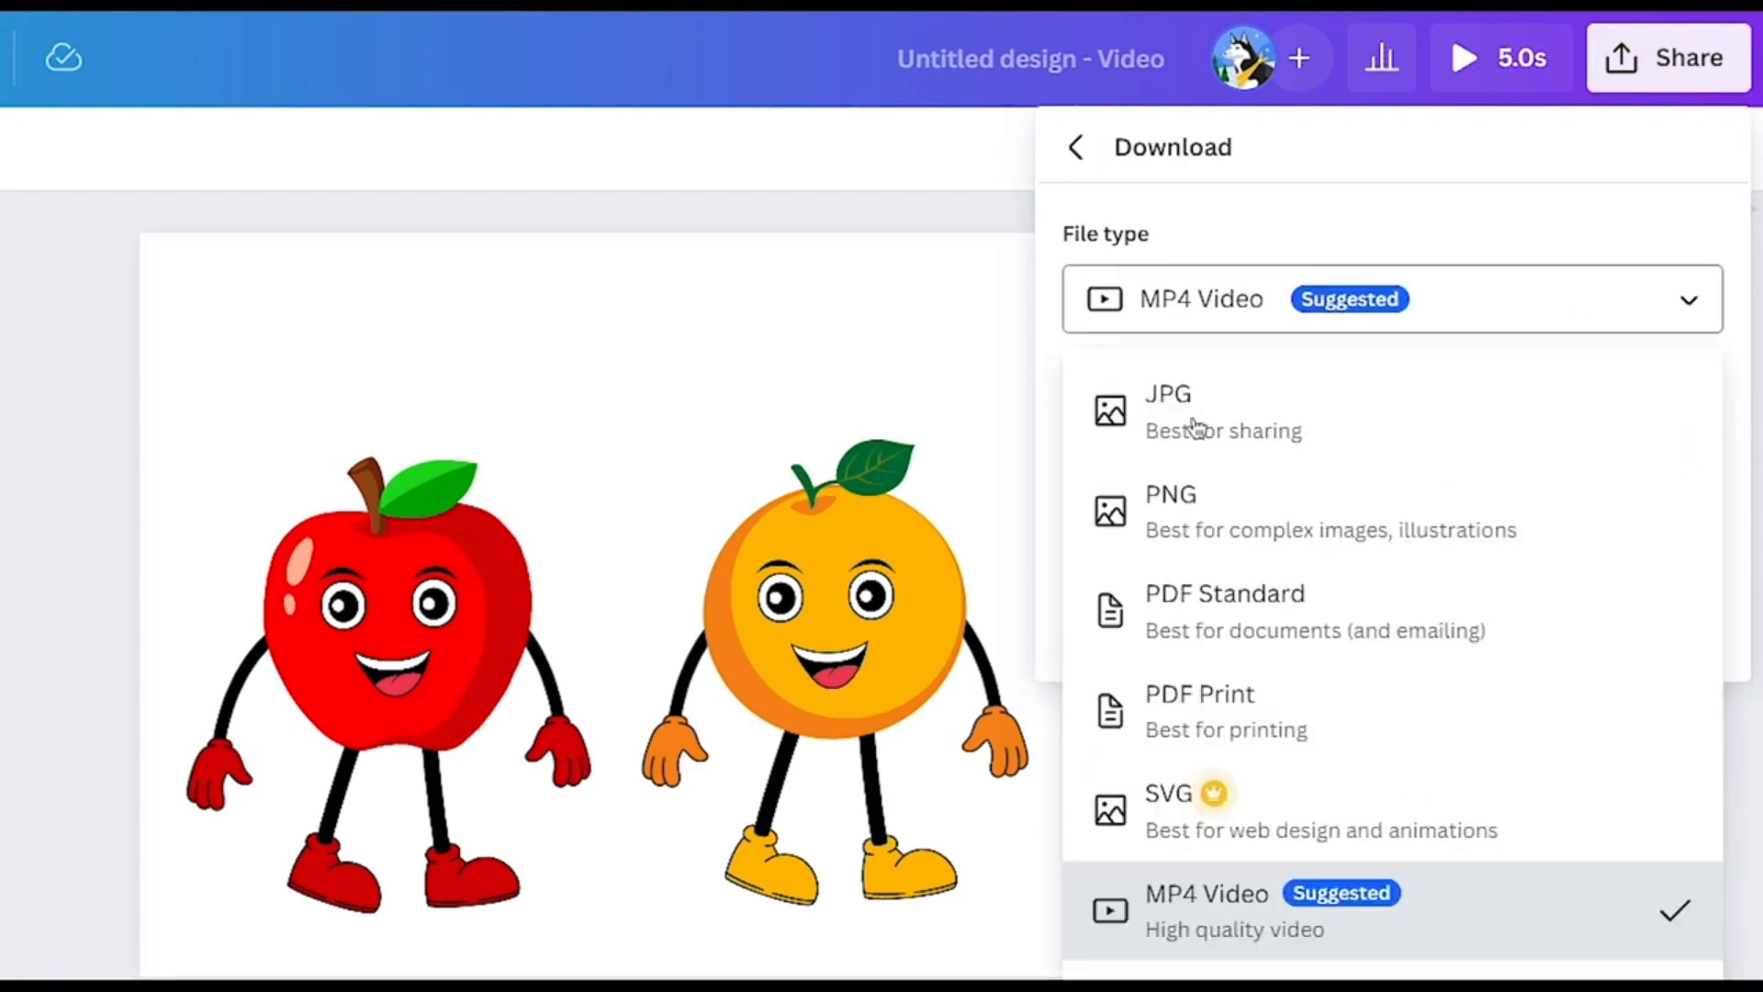
{"action": "left_click", "coordinate": [1219, 508]}
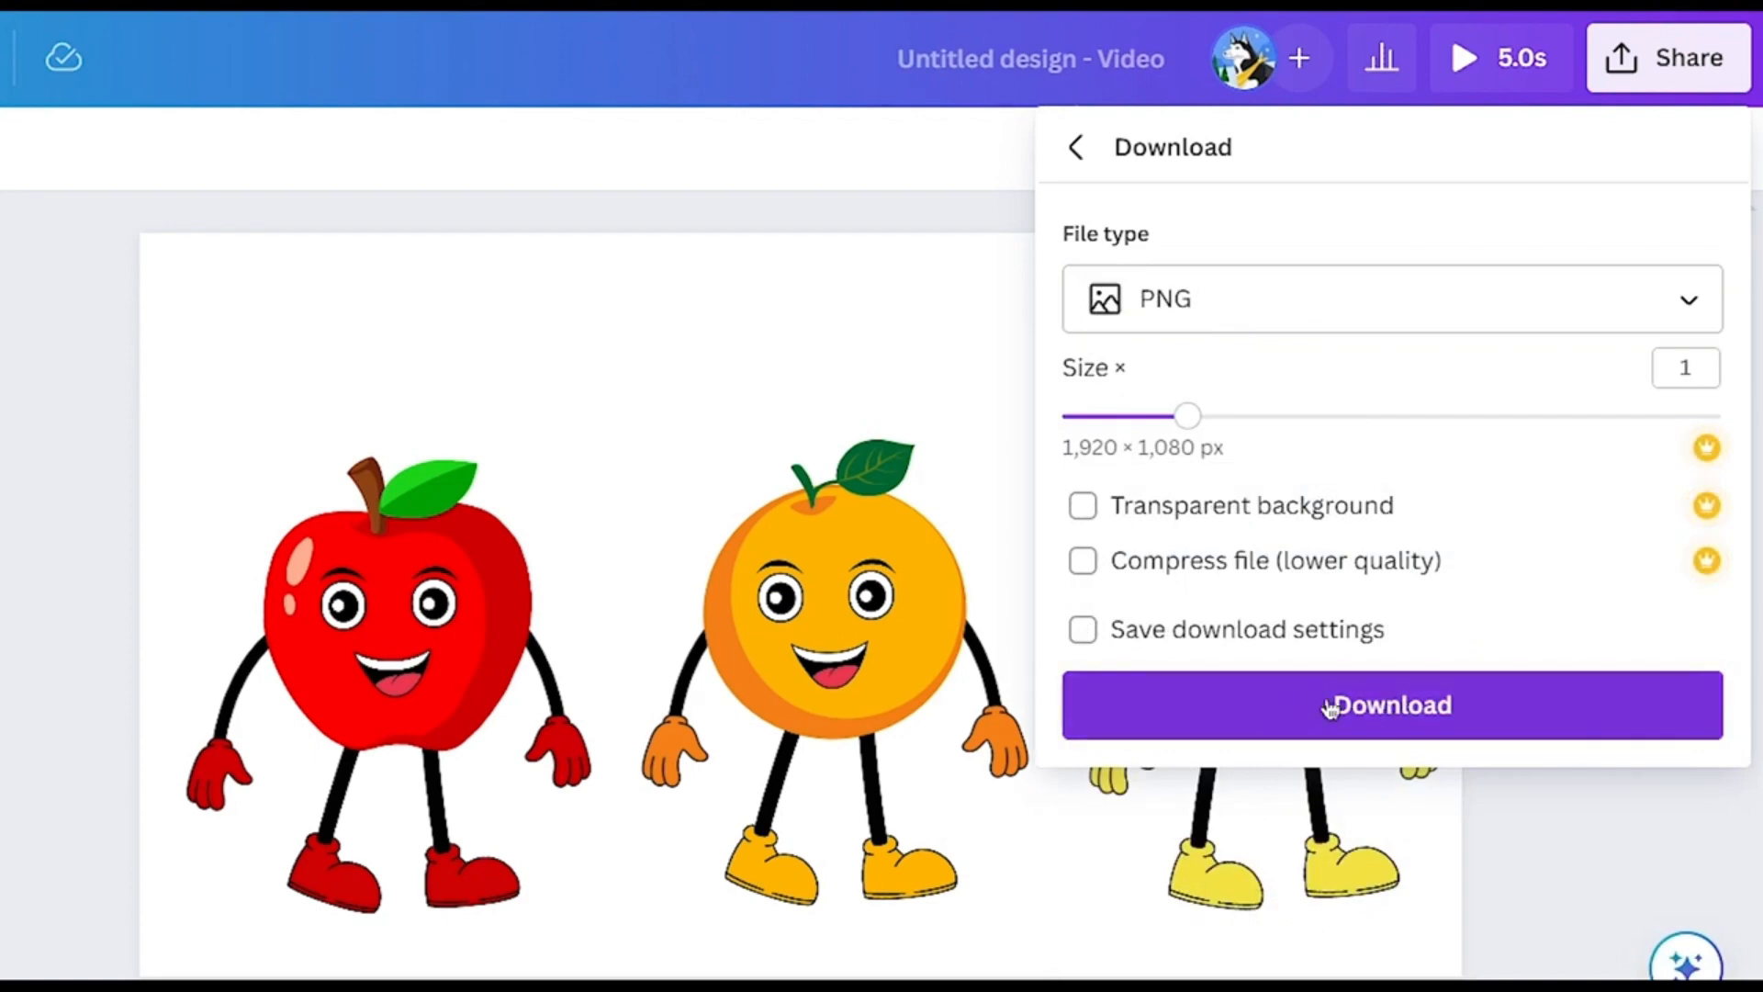
{"action": "left_click", "coordinate": [1331, 707]}
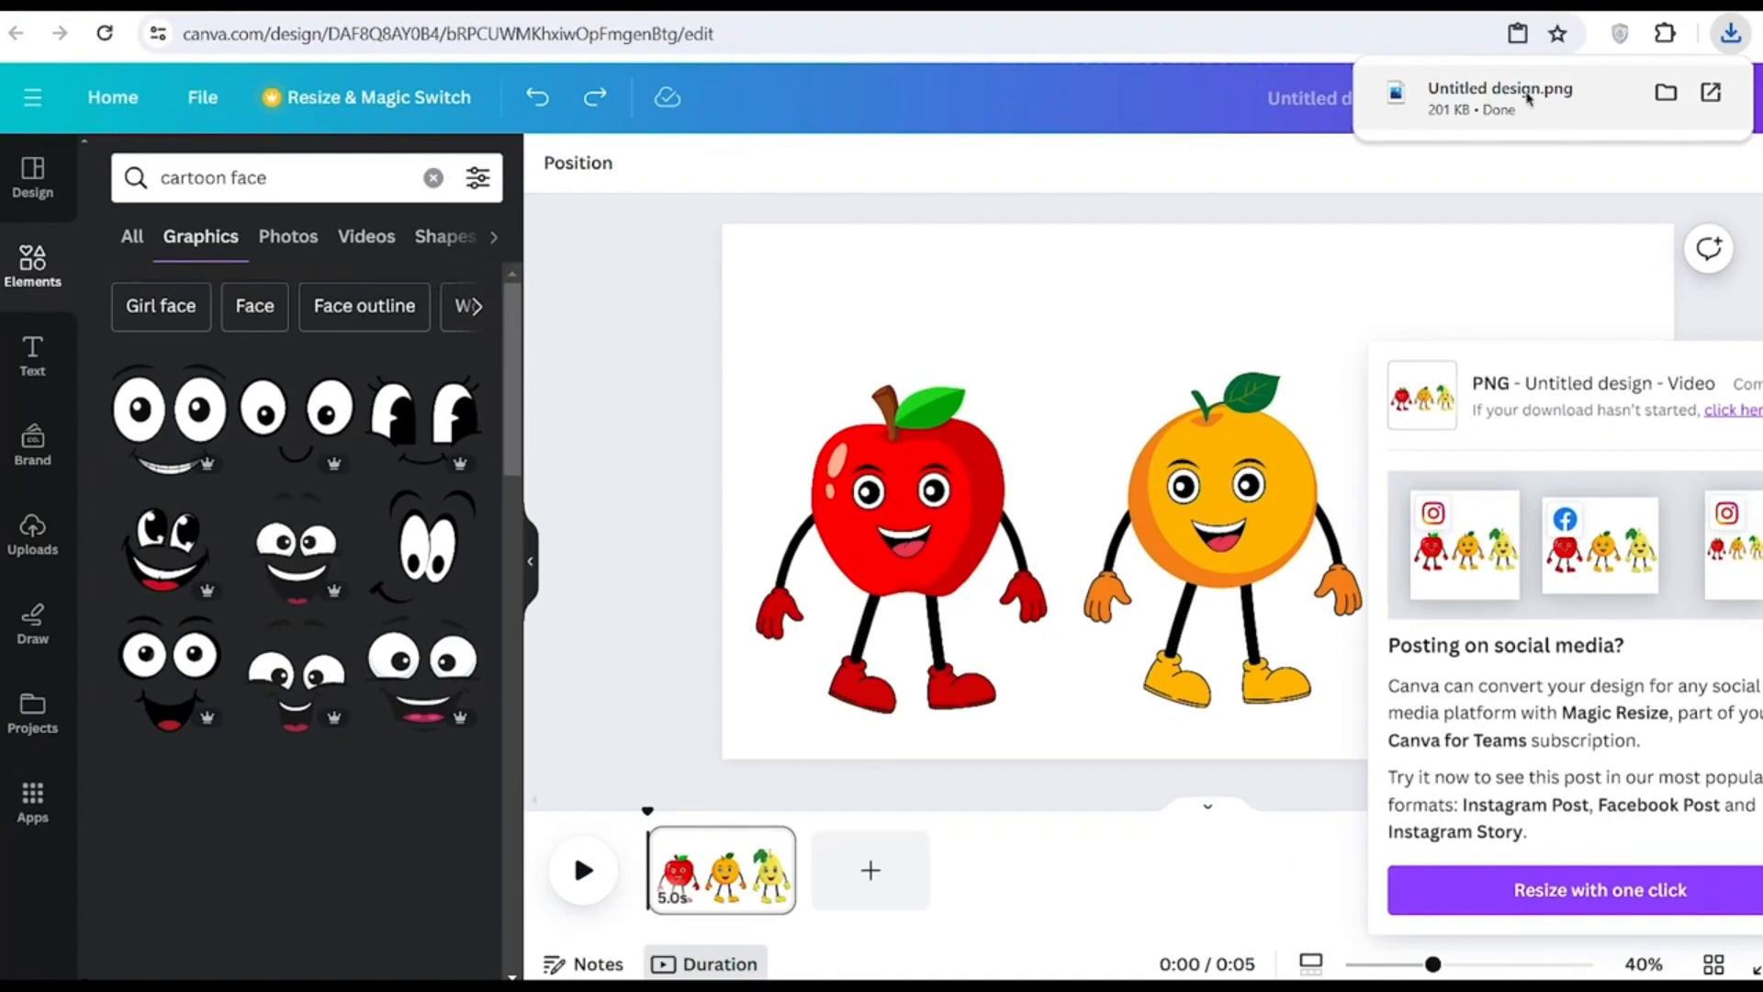
{"action": "left_click", "coordinate": [1313, 342]}
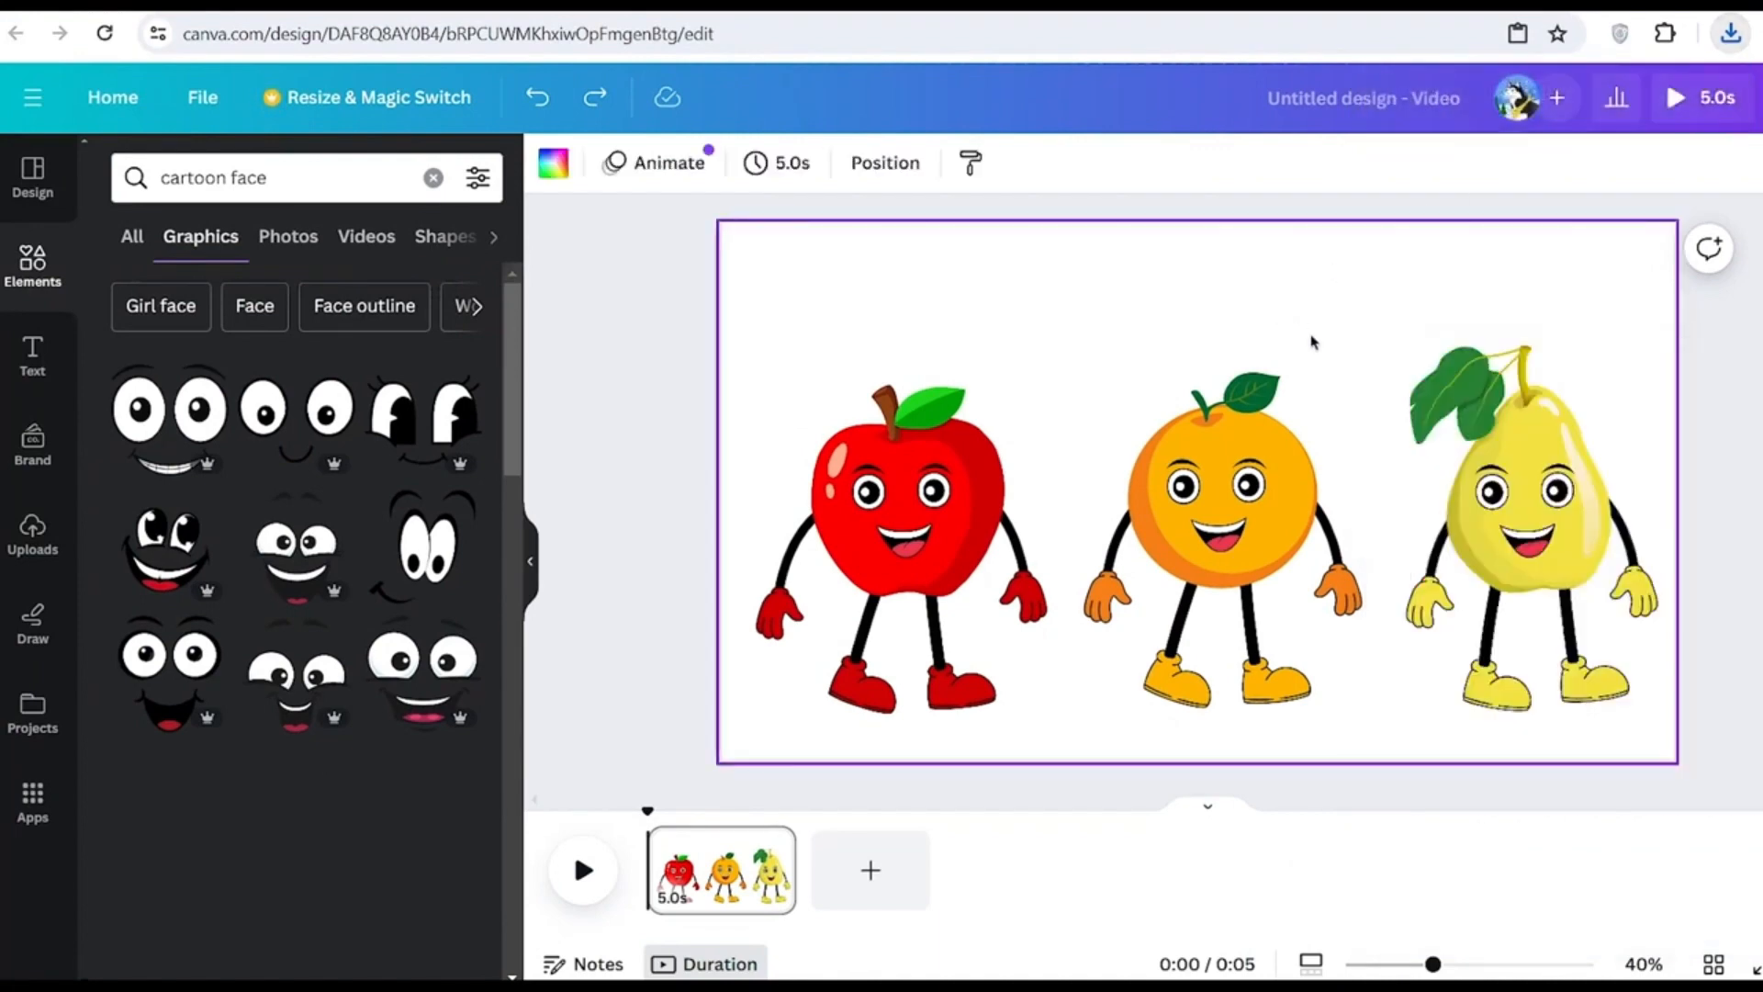
{"action": "left_click_drag", "start_coordinate": [873, 344], "coordinate": [1497, 573]}
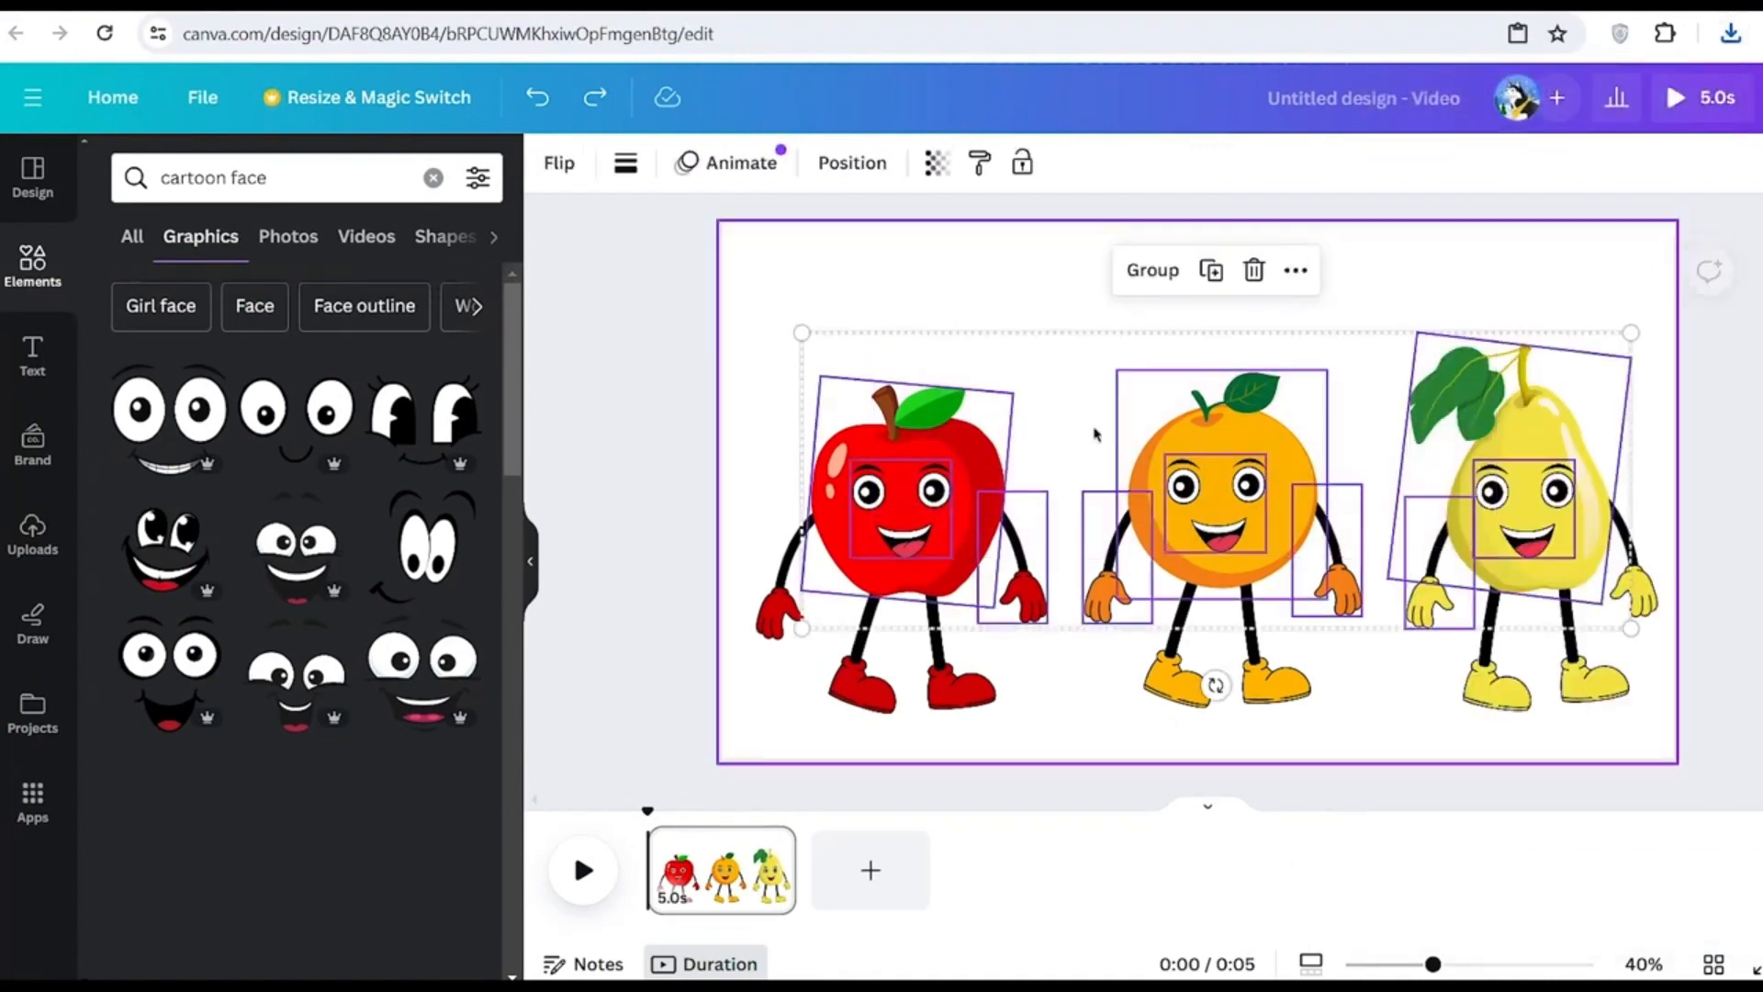
{"action": "left_click", "coordinate": [1752, 474]}
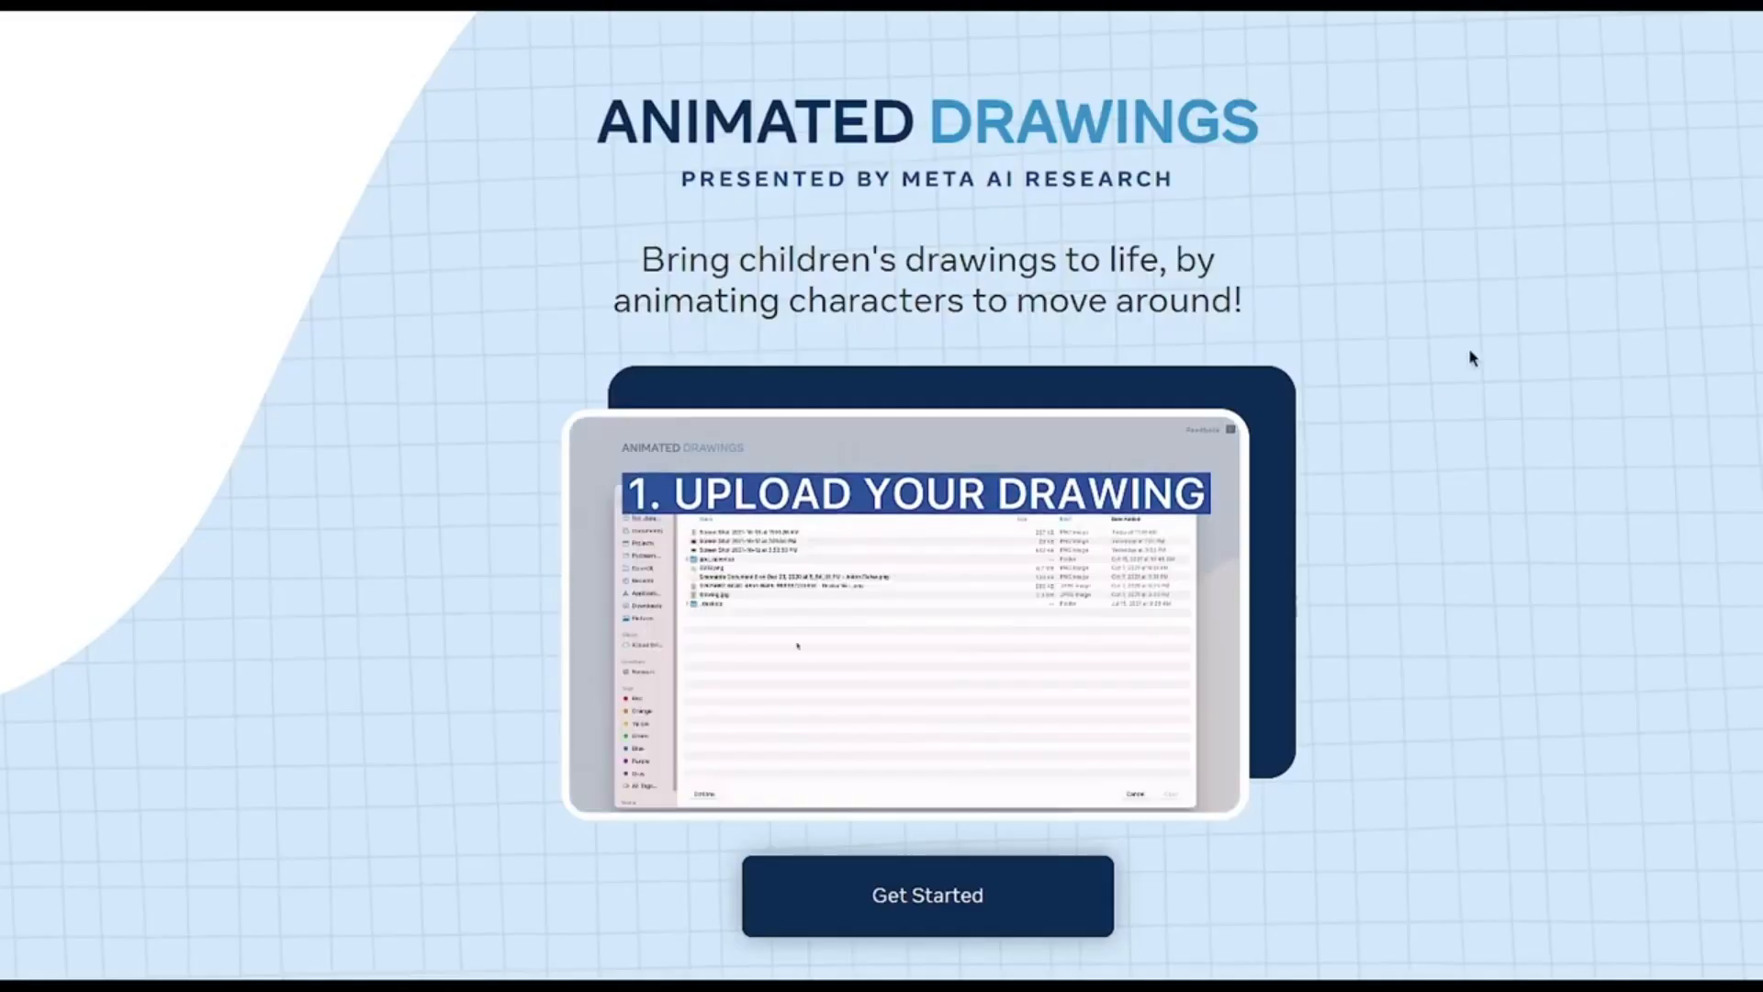
{"action": "left_click_drag", "start_coordinate": [599, 122], "coordinate": [1369, 207]}
{"action": "left_click", "coordinate": [1310, 196]}
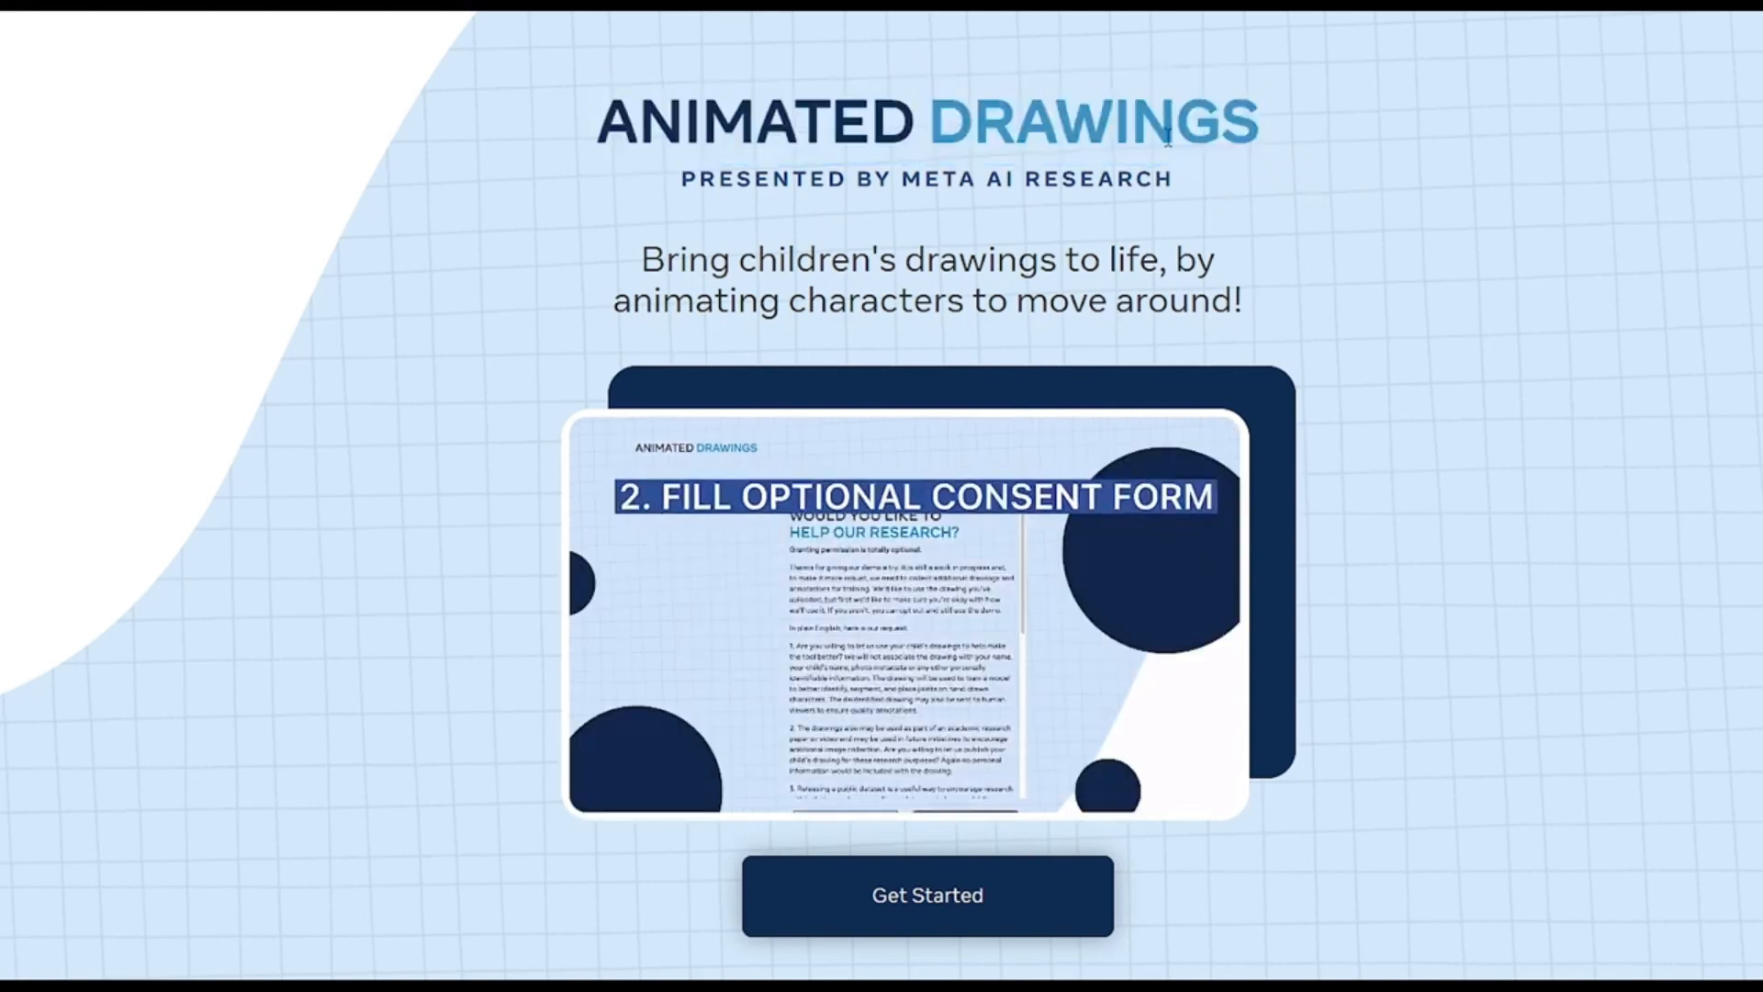
{"action": "left_click_drag", "start_coordinate": [1265, 129], "coordinate": [633, 126]}
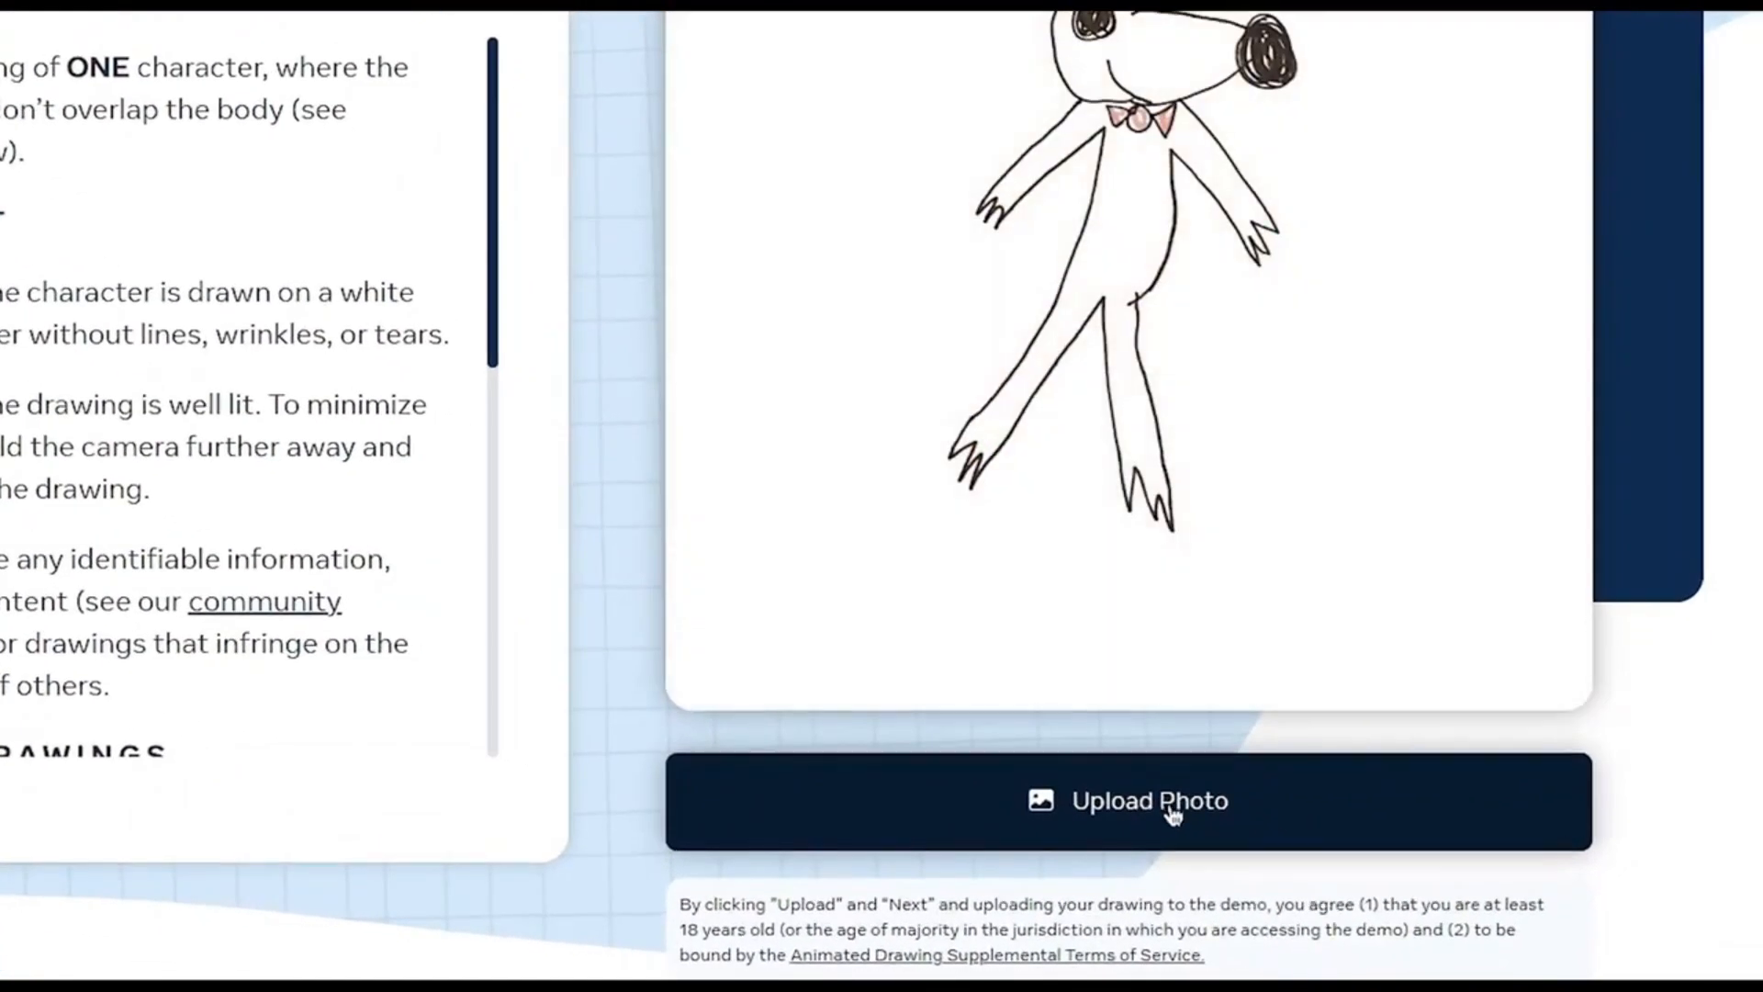
On Meta's Animated Drawings site, upload the image of the three fruit characters and proceed to finding the character
{"action": "scroll", "coordinate": [1173, 815], "scroll_direction": "down", "scroll_amount": 1}
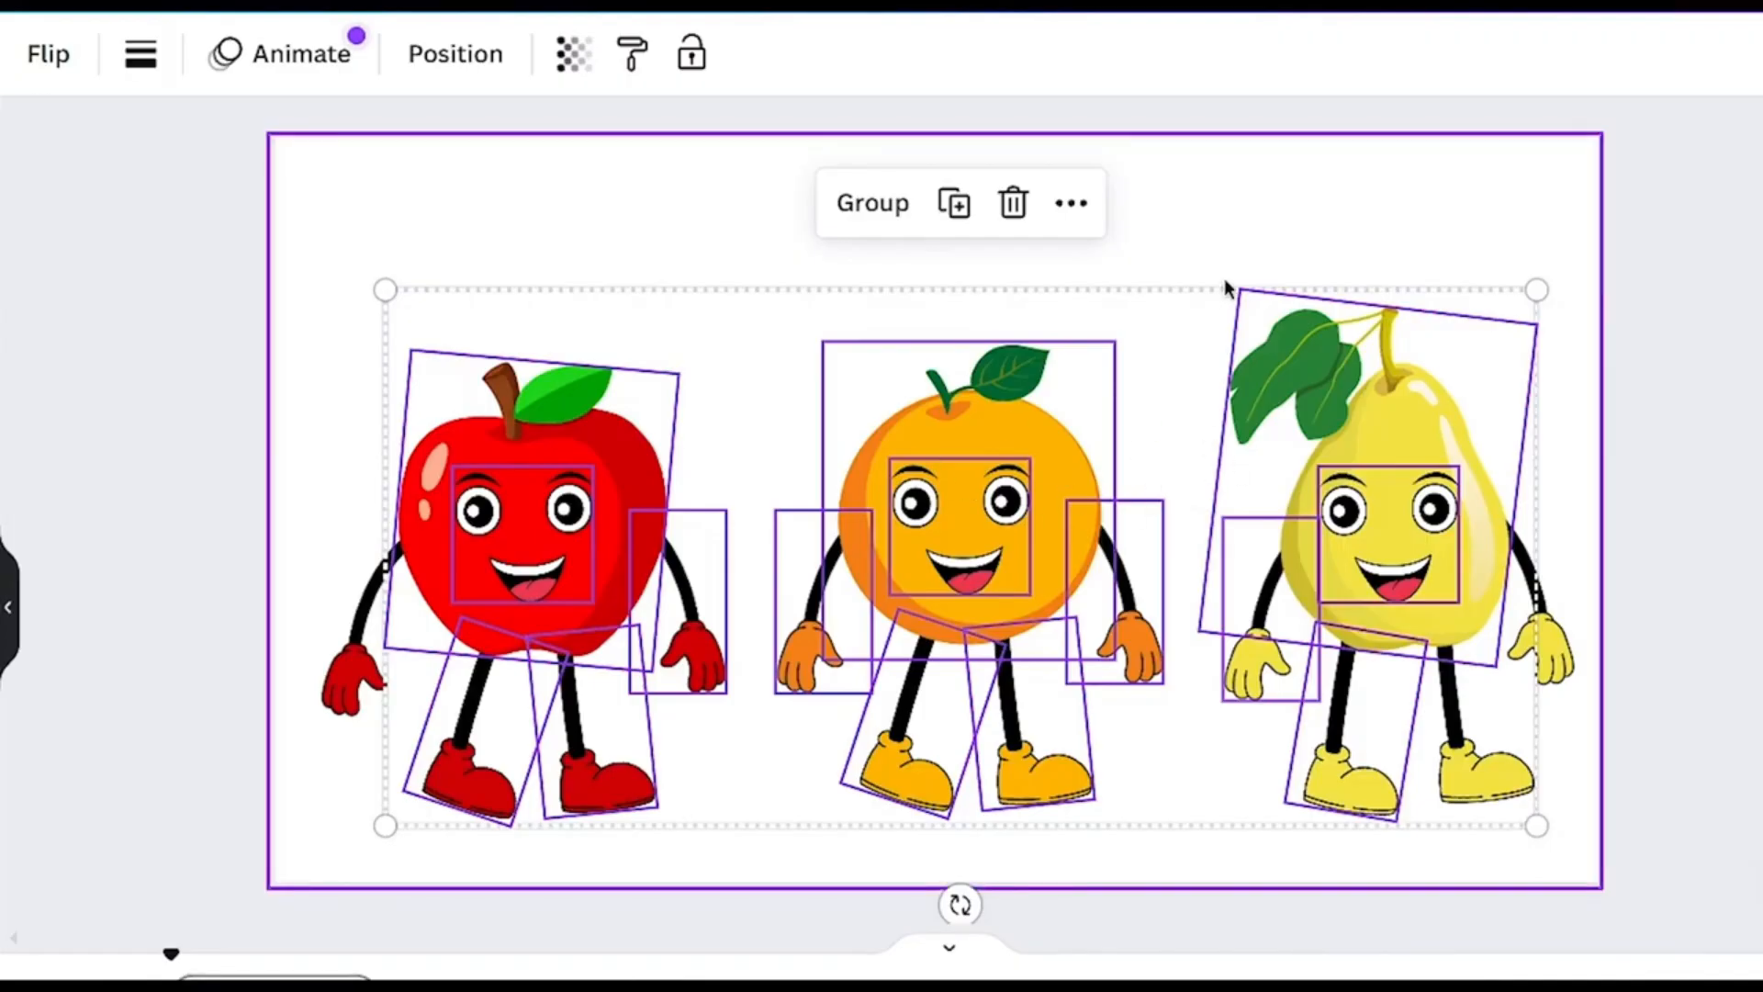
{"action": "left_click", "coordinate": [1017, 553]}
{"action": "left_click", "coordinate": [1017, 553]}
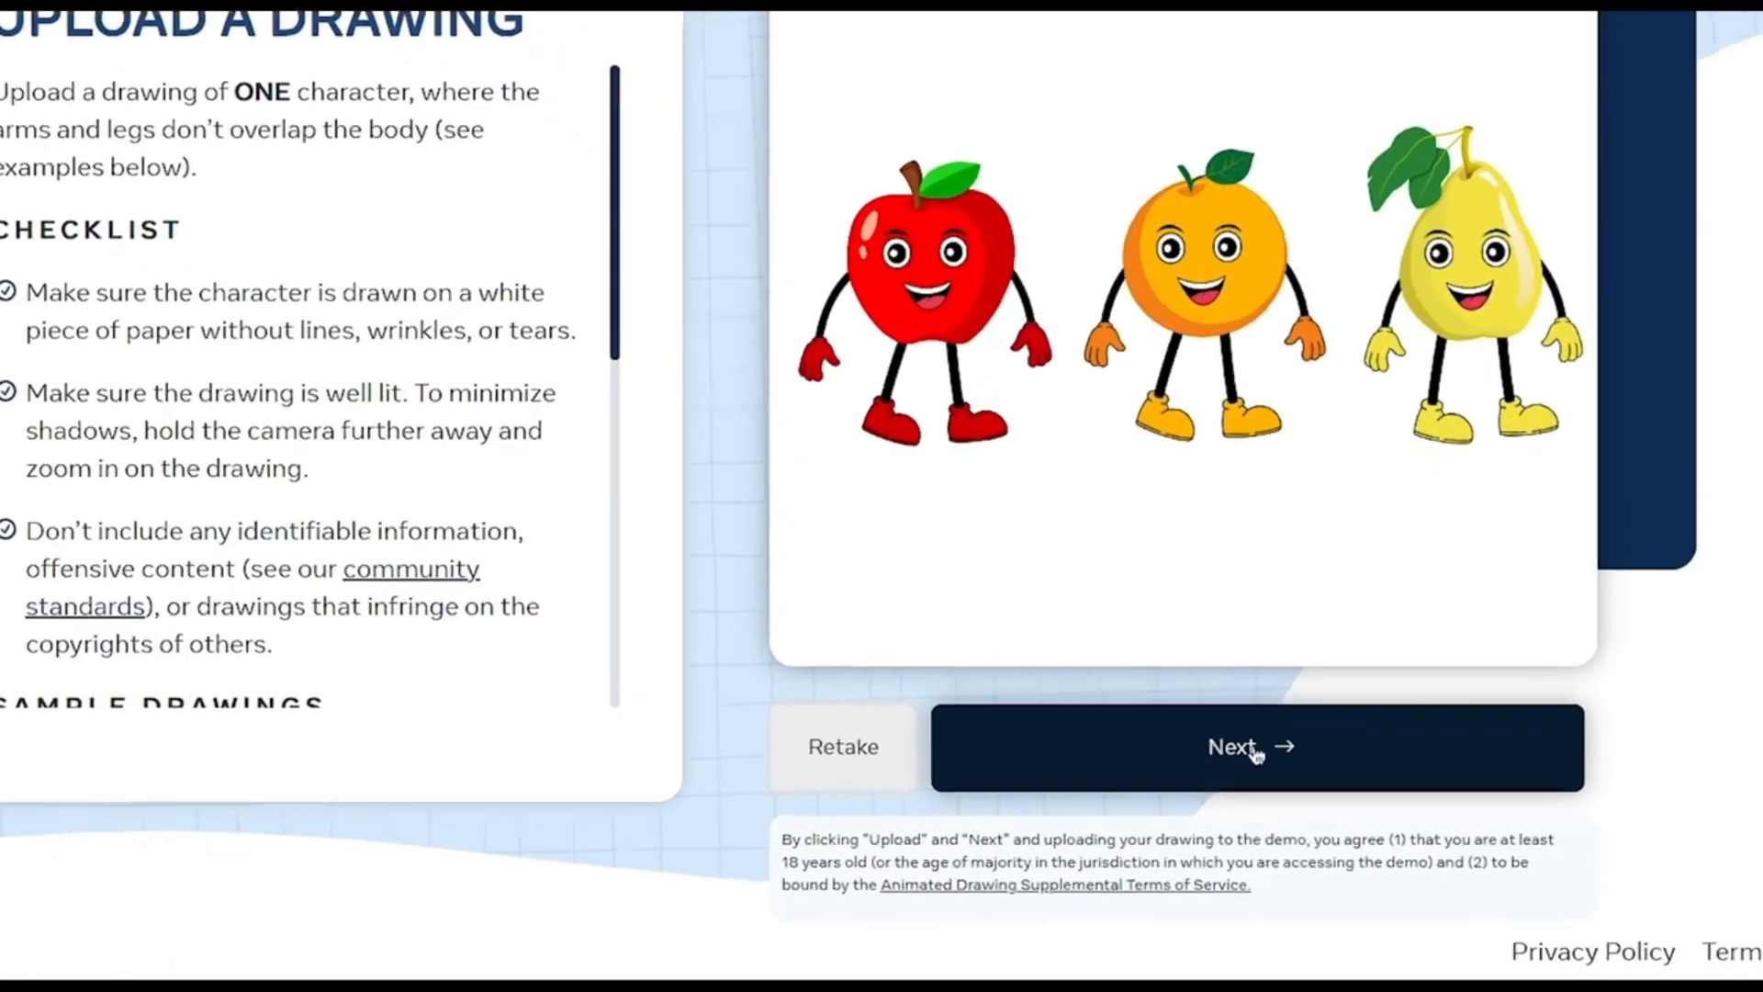
{"action": "left_click", "coordinate": [1331, 797]}
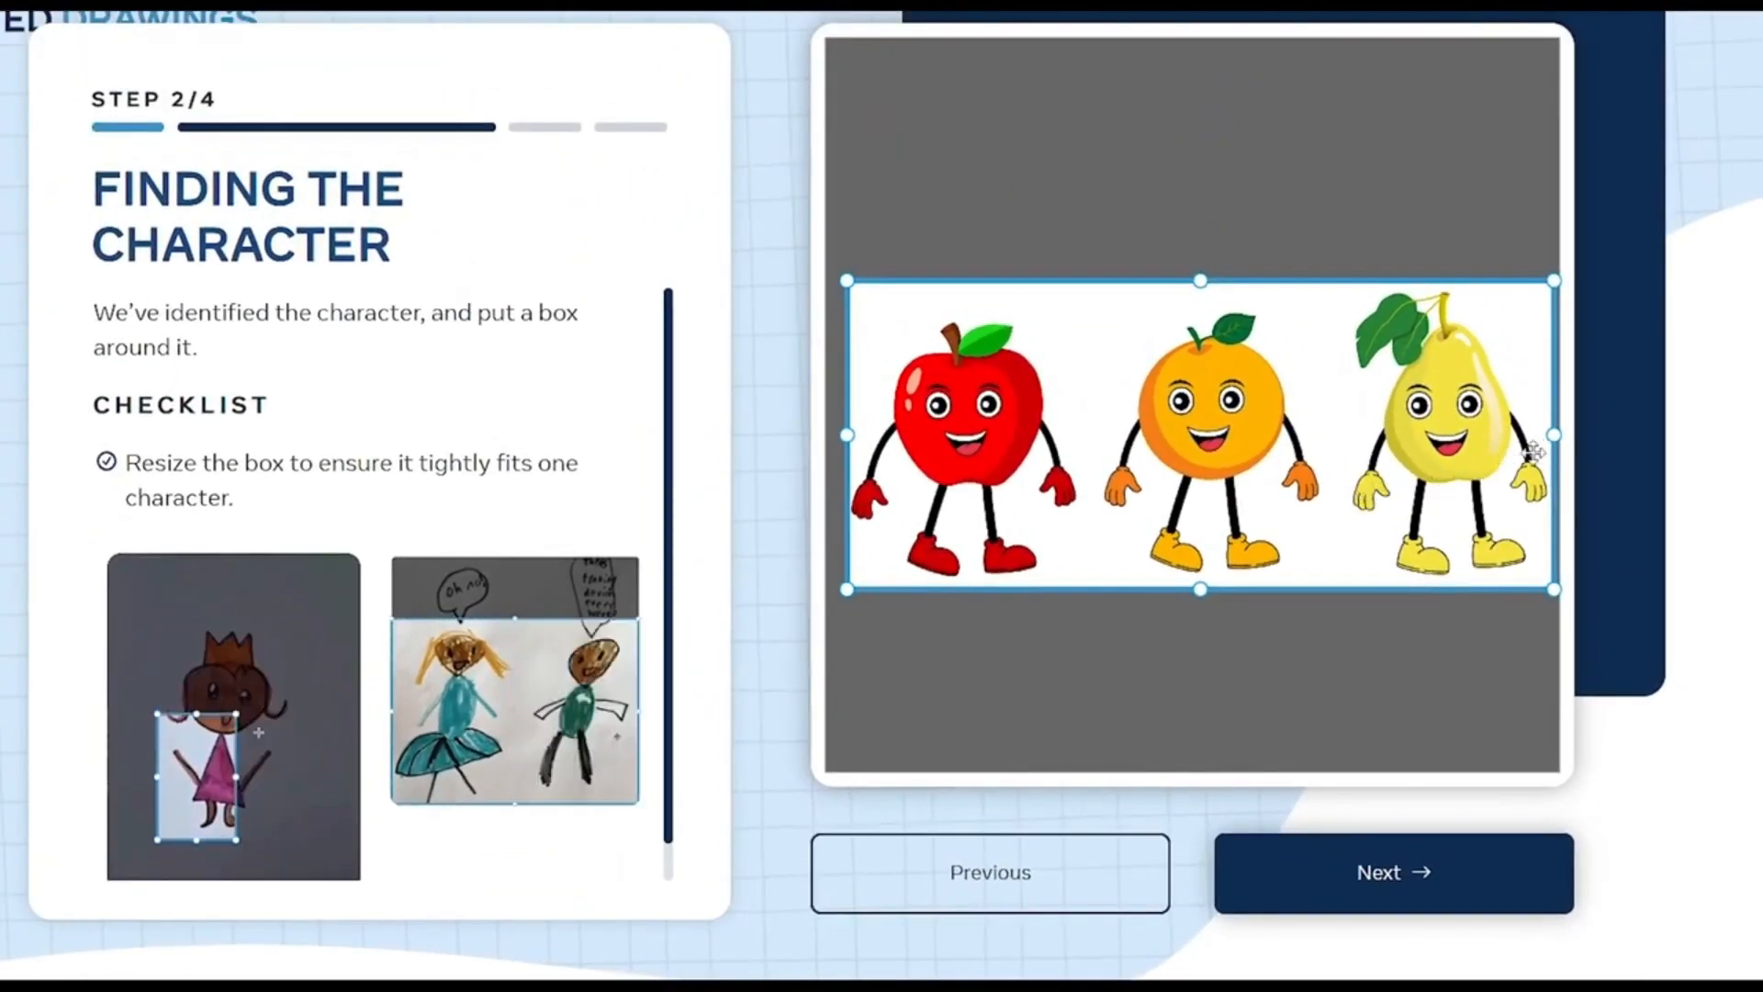
Resize the character box so it encloses only the apple character, with its upper edge just above the stem
{"action": "left_click_drag", "start_coordinate": [1554, 441], "coordinate": [1101, 503]}
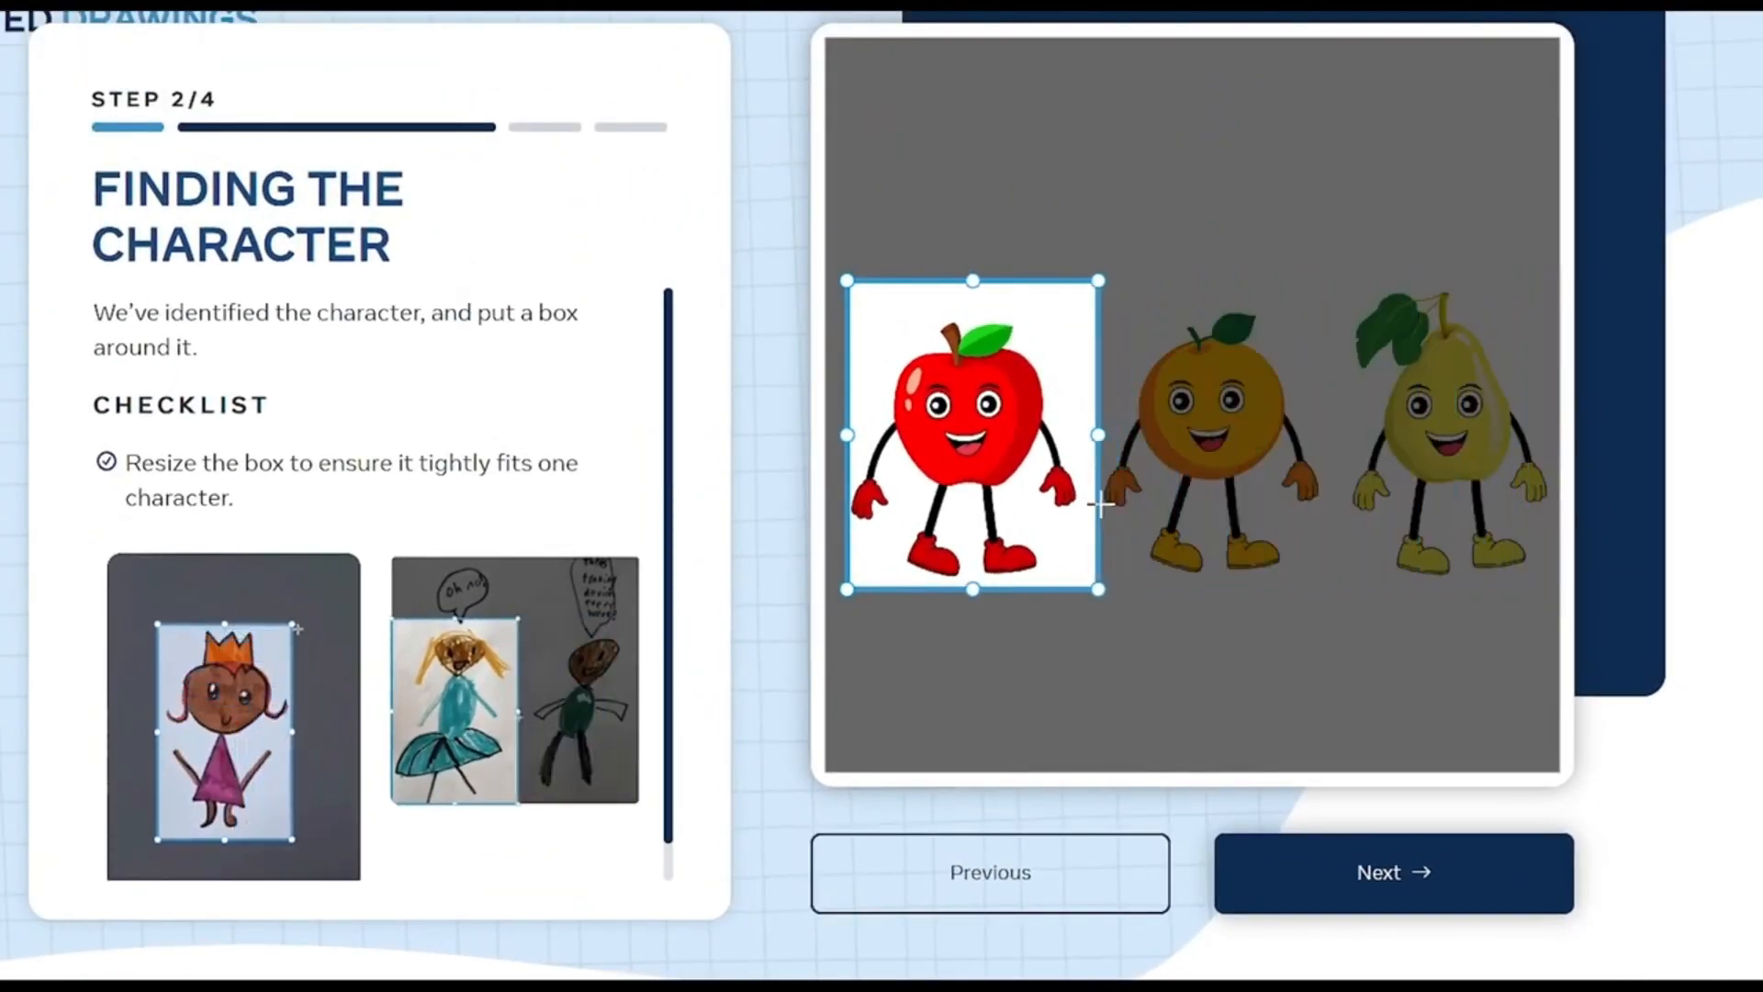
{"action": "left_click_drag", "start_coordinate": [971, 280], "coordinate": [974, 310]}
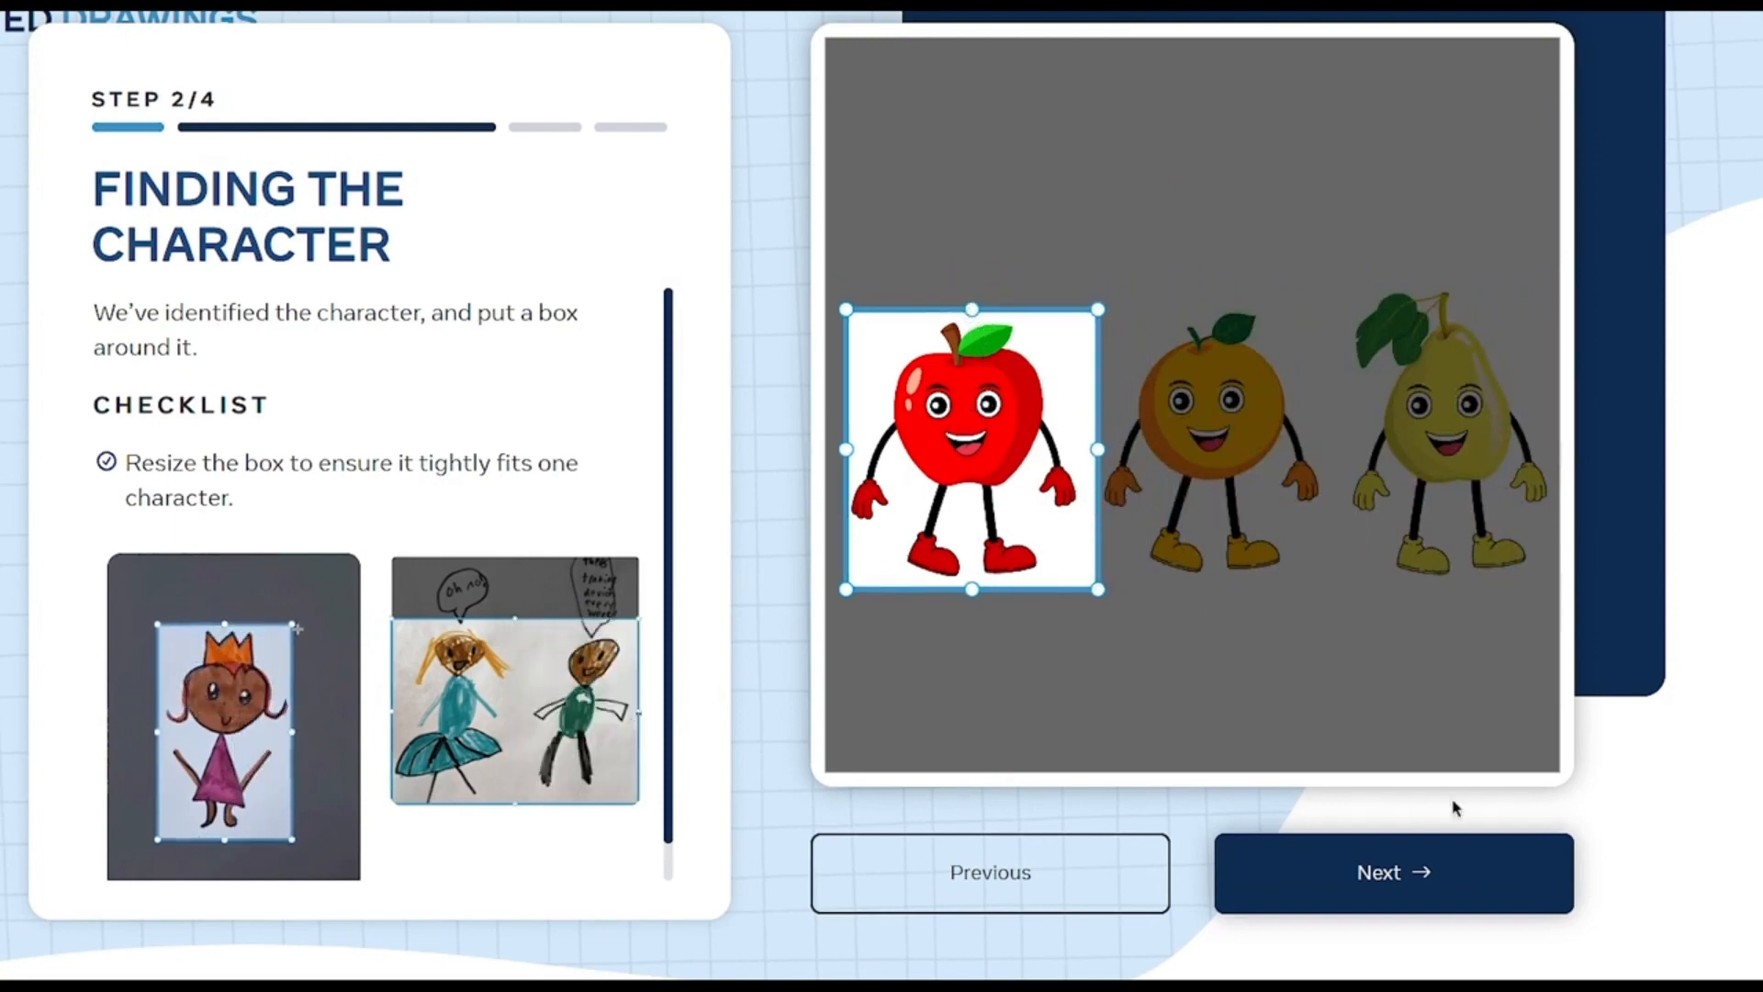
Accept the apple's character box, undo the eraser strokes across its face, and proceed with the restored mask to the character joints stage
{"action": "left_click", "coordinate": [1407, 889]}
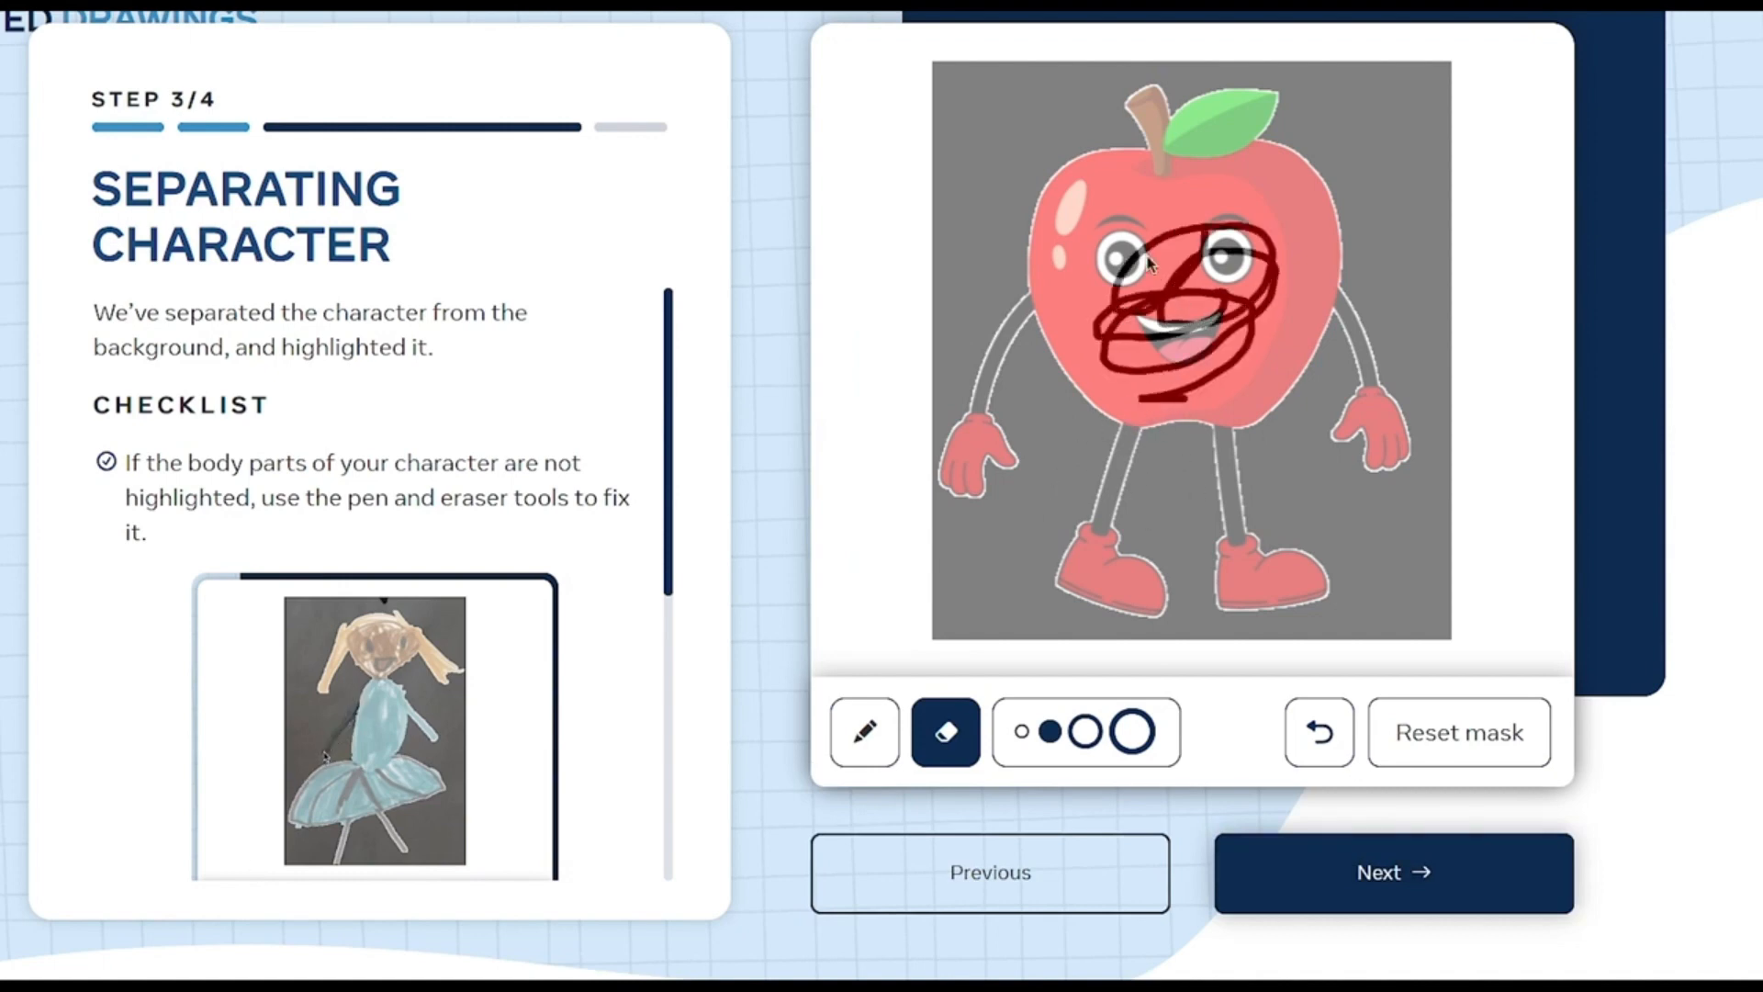
{"action": "left_click", "coordinate": [1317, 733]}
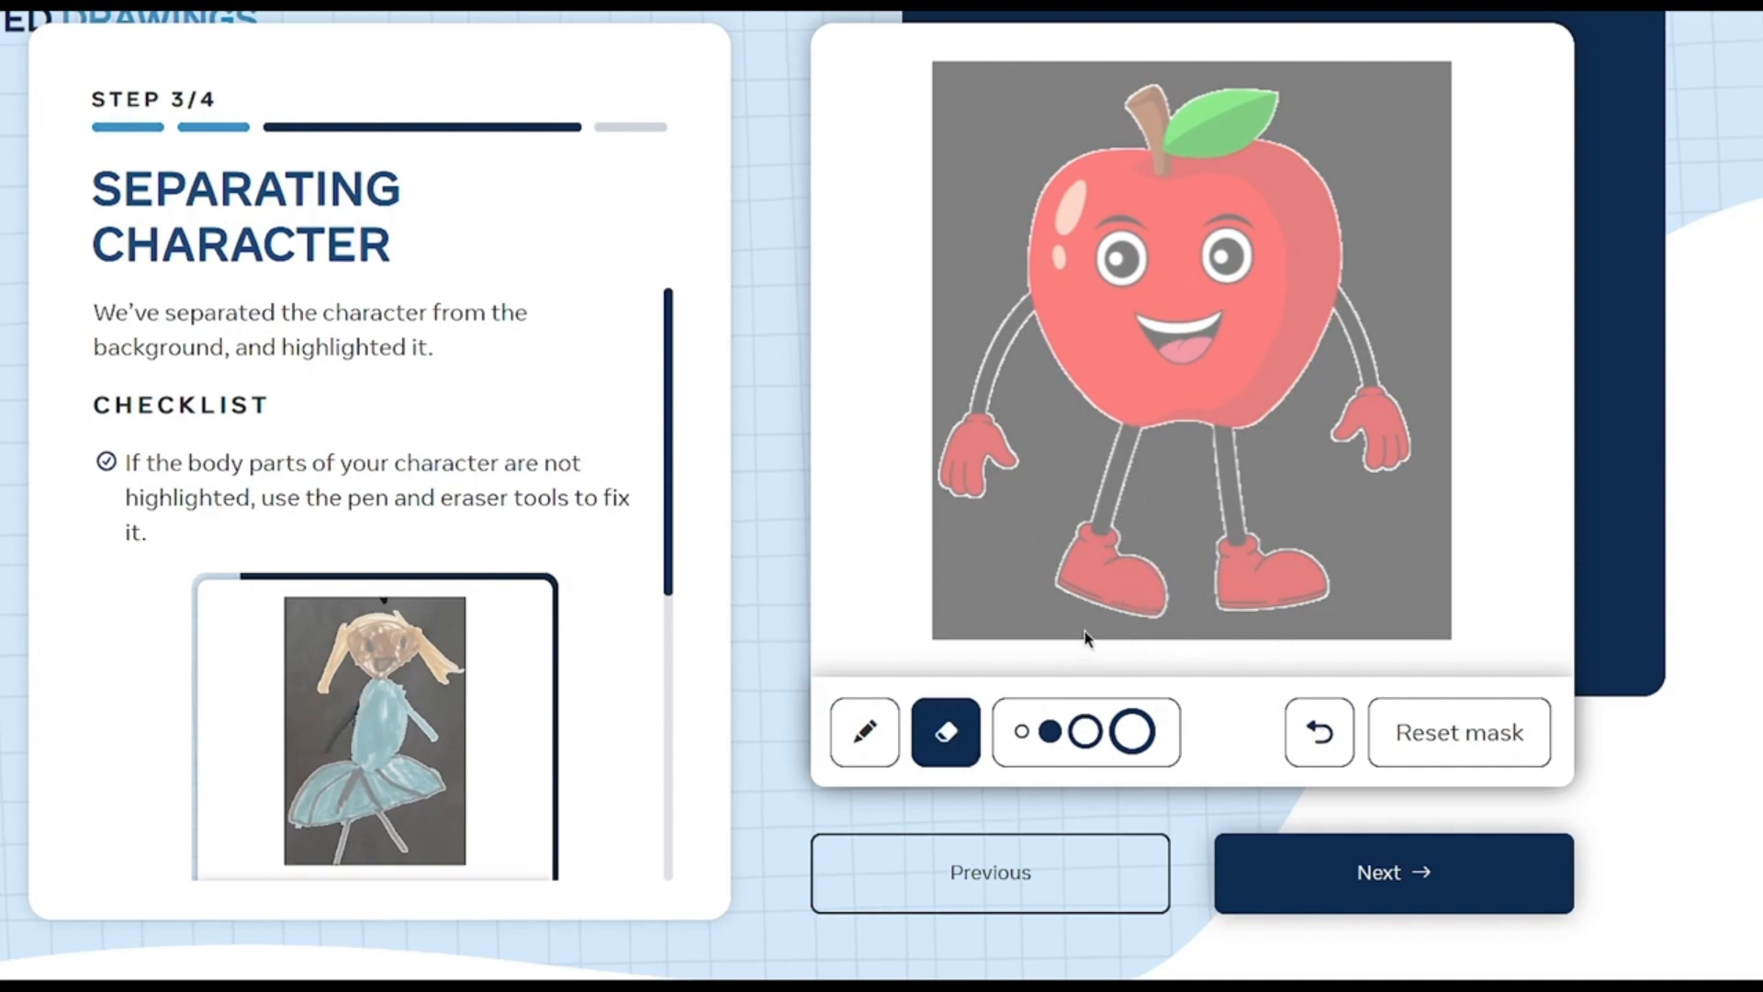
{"action": "left_click", "coordinate": [867, 740]}
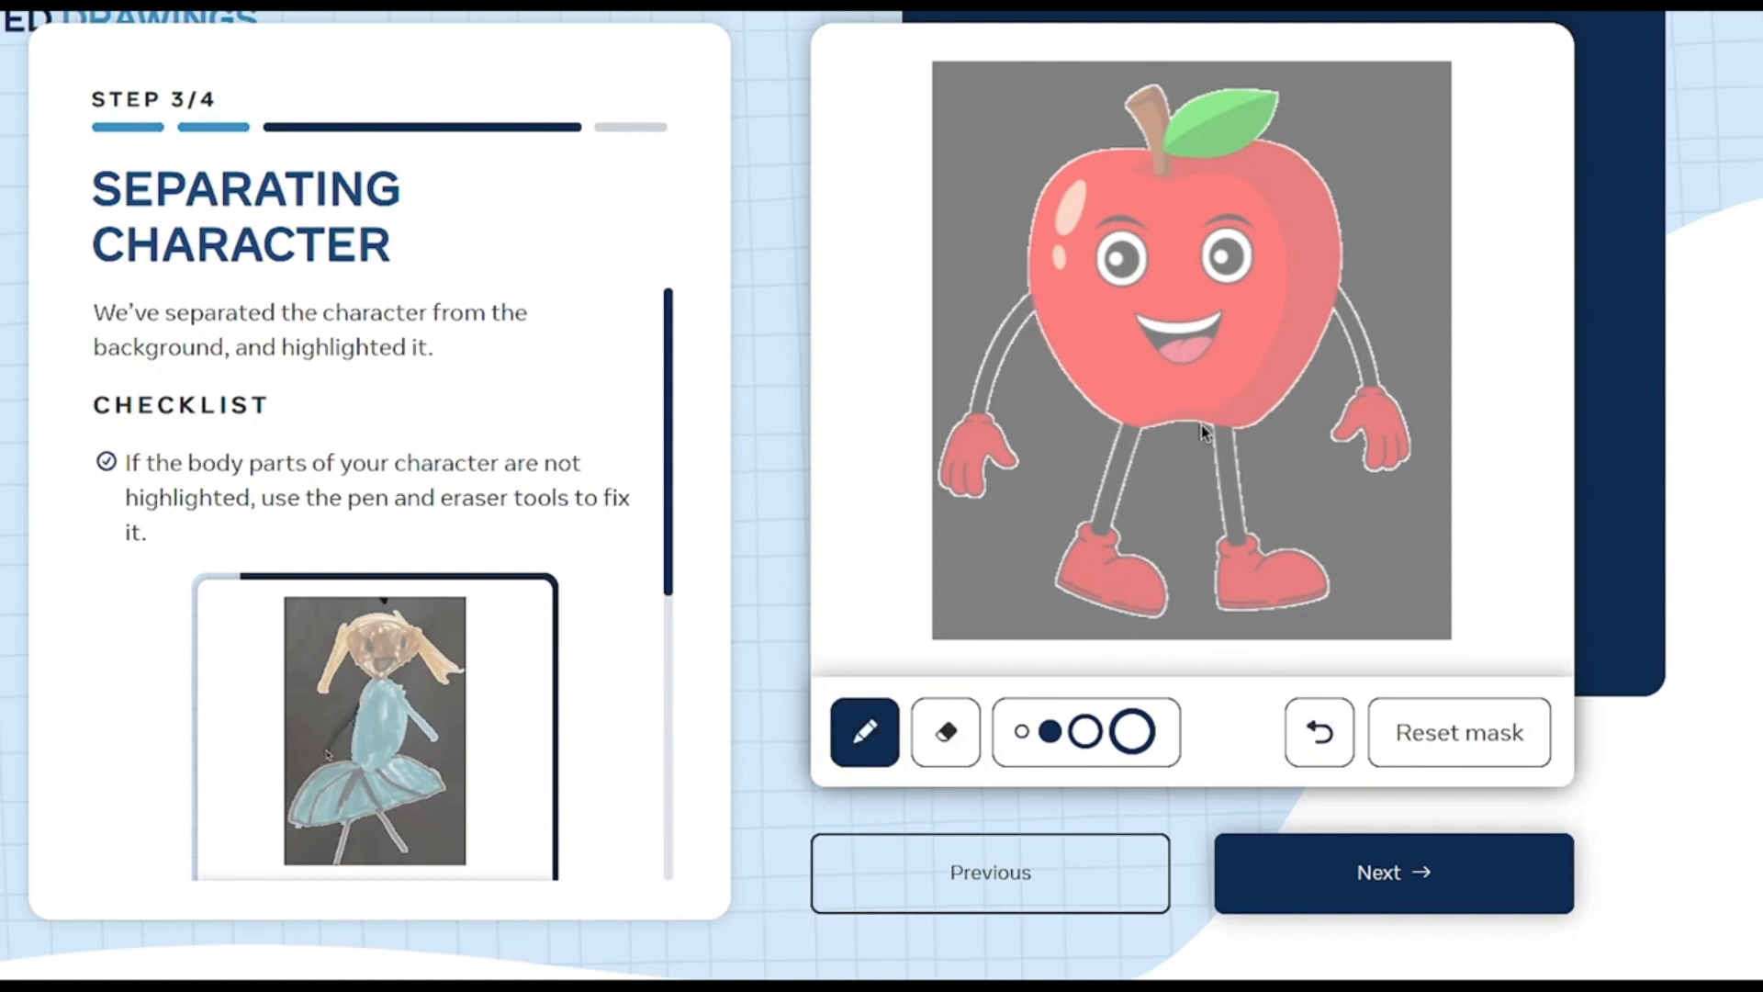
{"action": "left_click", "coordinate": [1371, 863]}
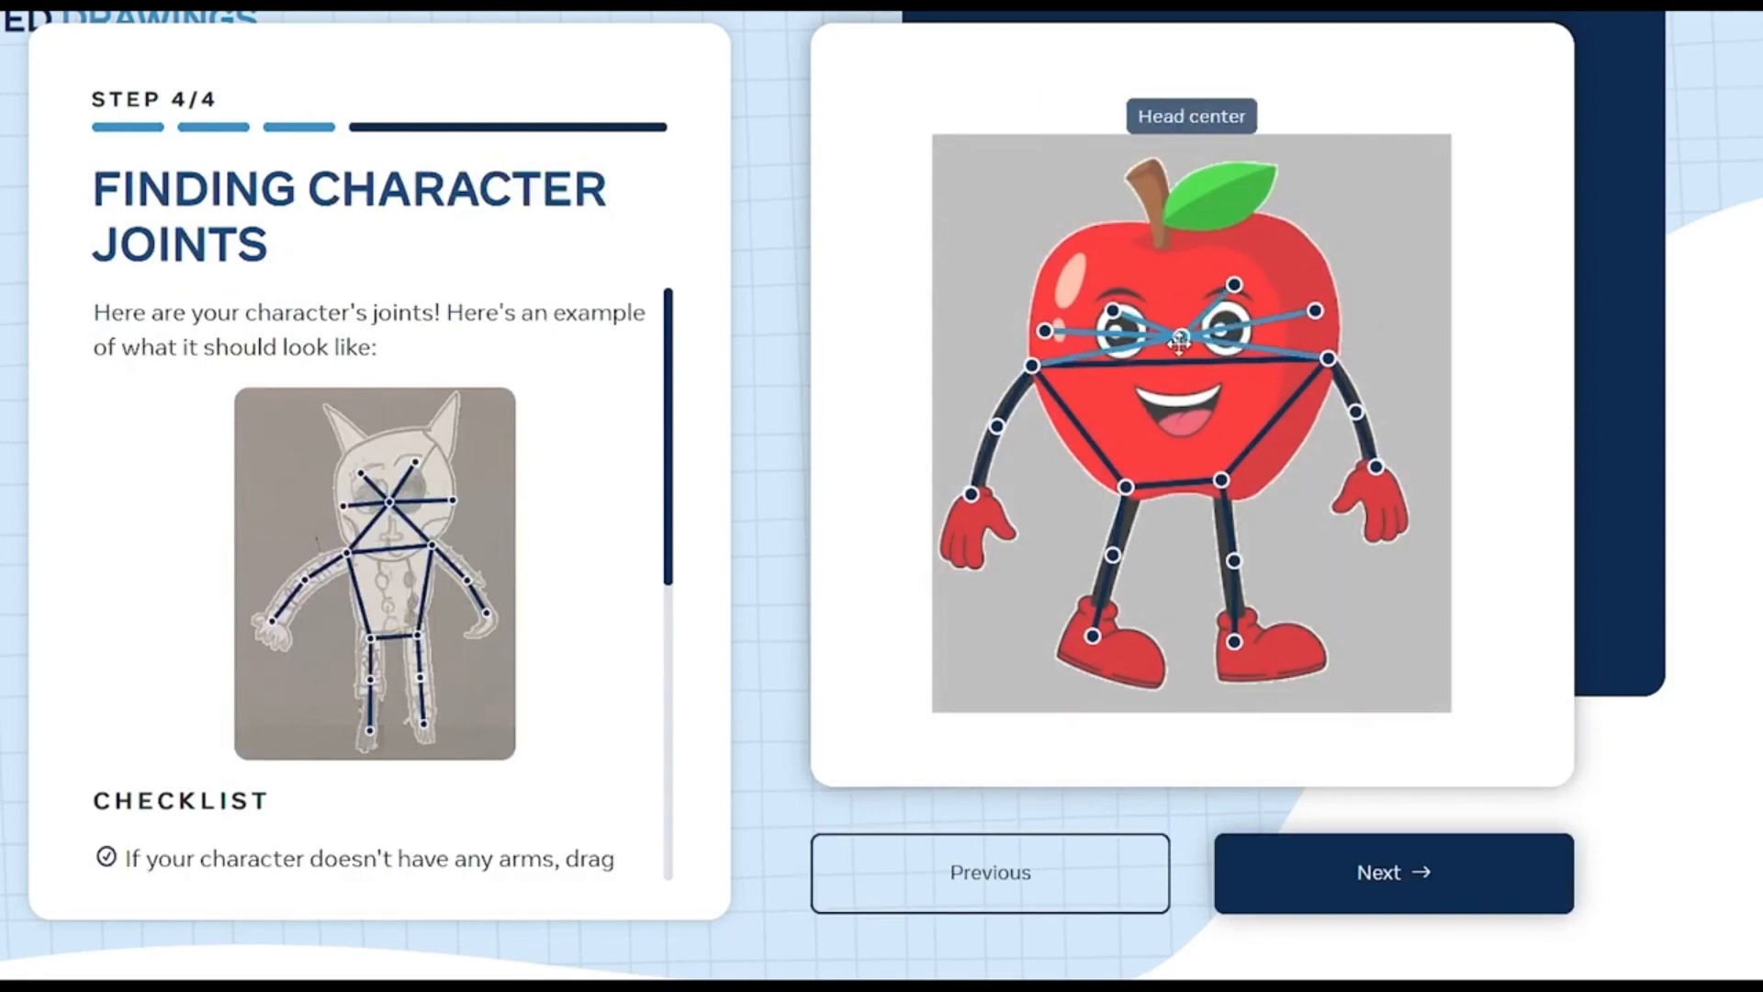
Move the head center joint to just above the mouth, fine-tune the eye, ear, shoulder, hip and foot joints, and proceed to adding animation
{"action": "left_click_drag", "start_coordinate": [1179, 330], "coordinate": [1179, 366]}
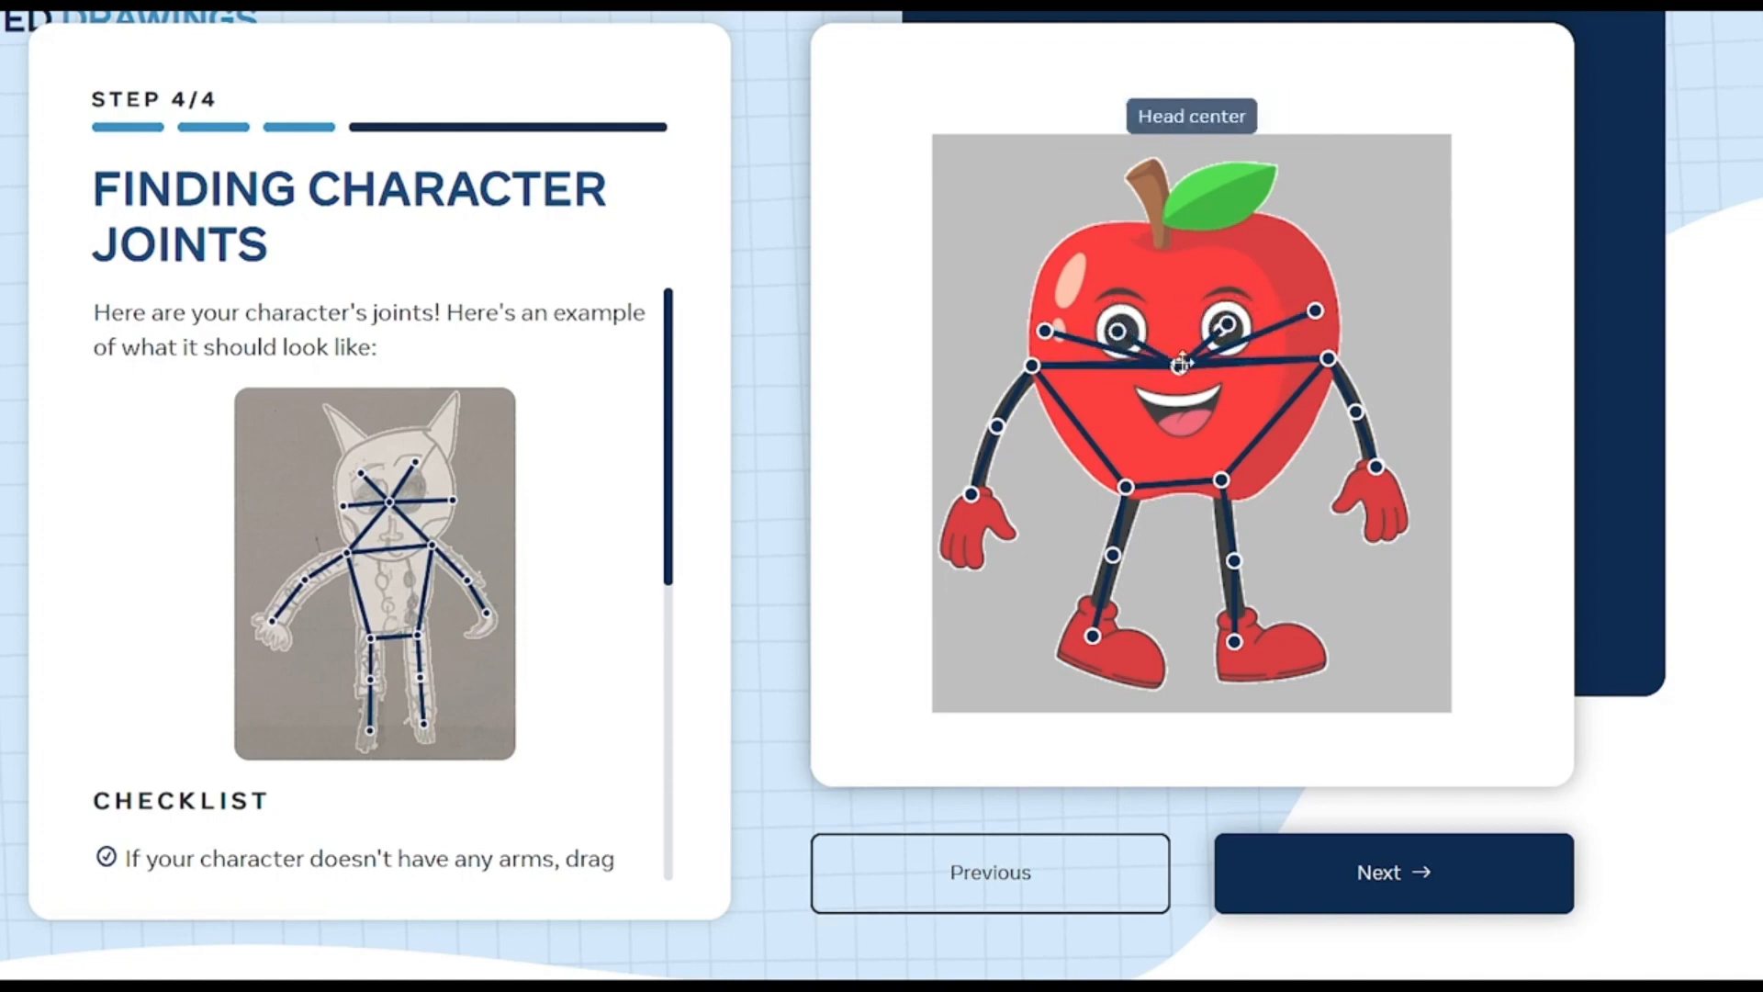
{"action": "left_click_drag", "start_coordinate": [1181, 364], "coordinate": [1181, 364]}
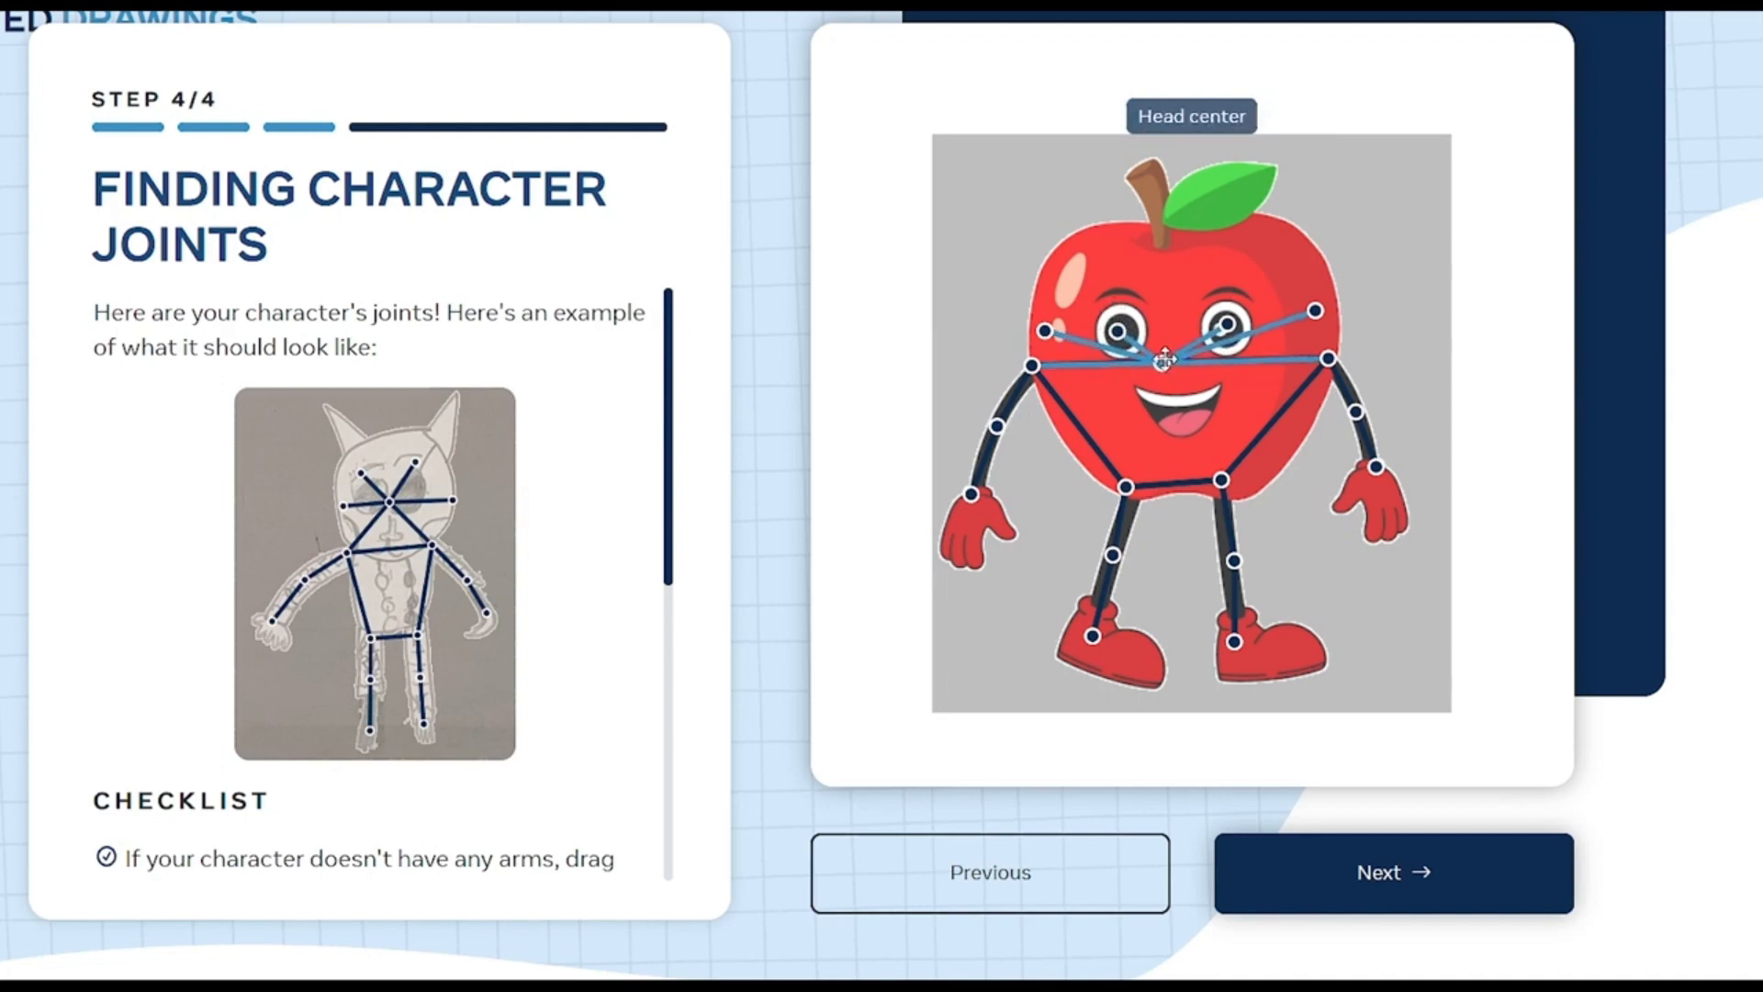
{"action": "left_click_drag", "start_coordinate": [1175, 360], "coordinate": [1174, 361]}
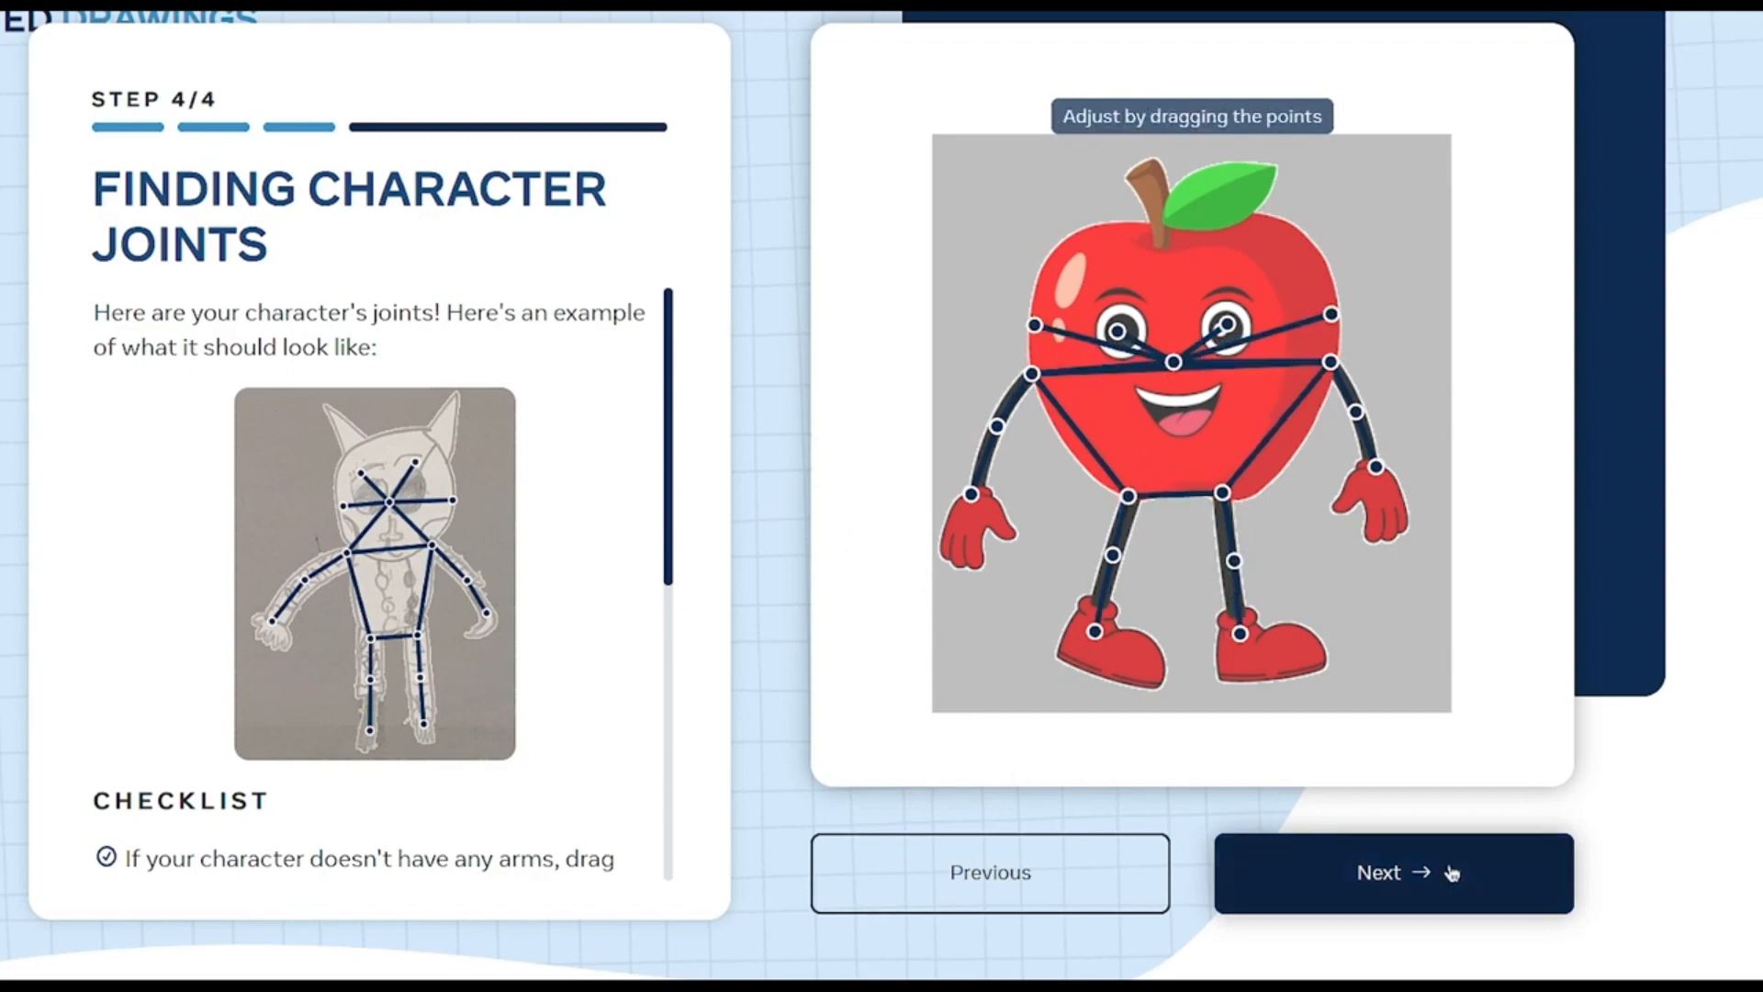
{"action": "left_click", "coordinate": [1380, 877]}
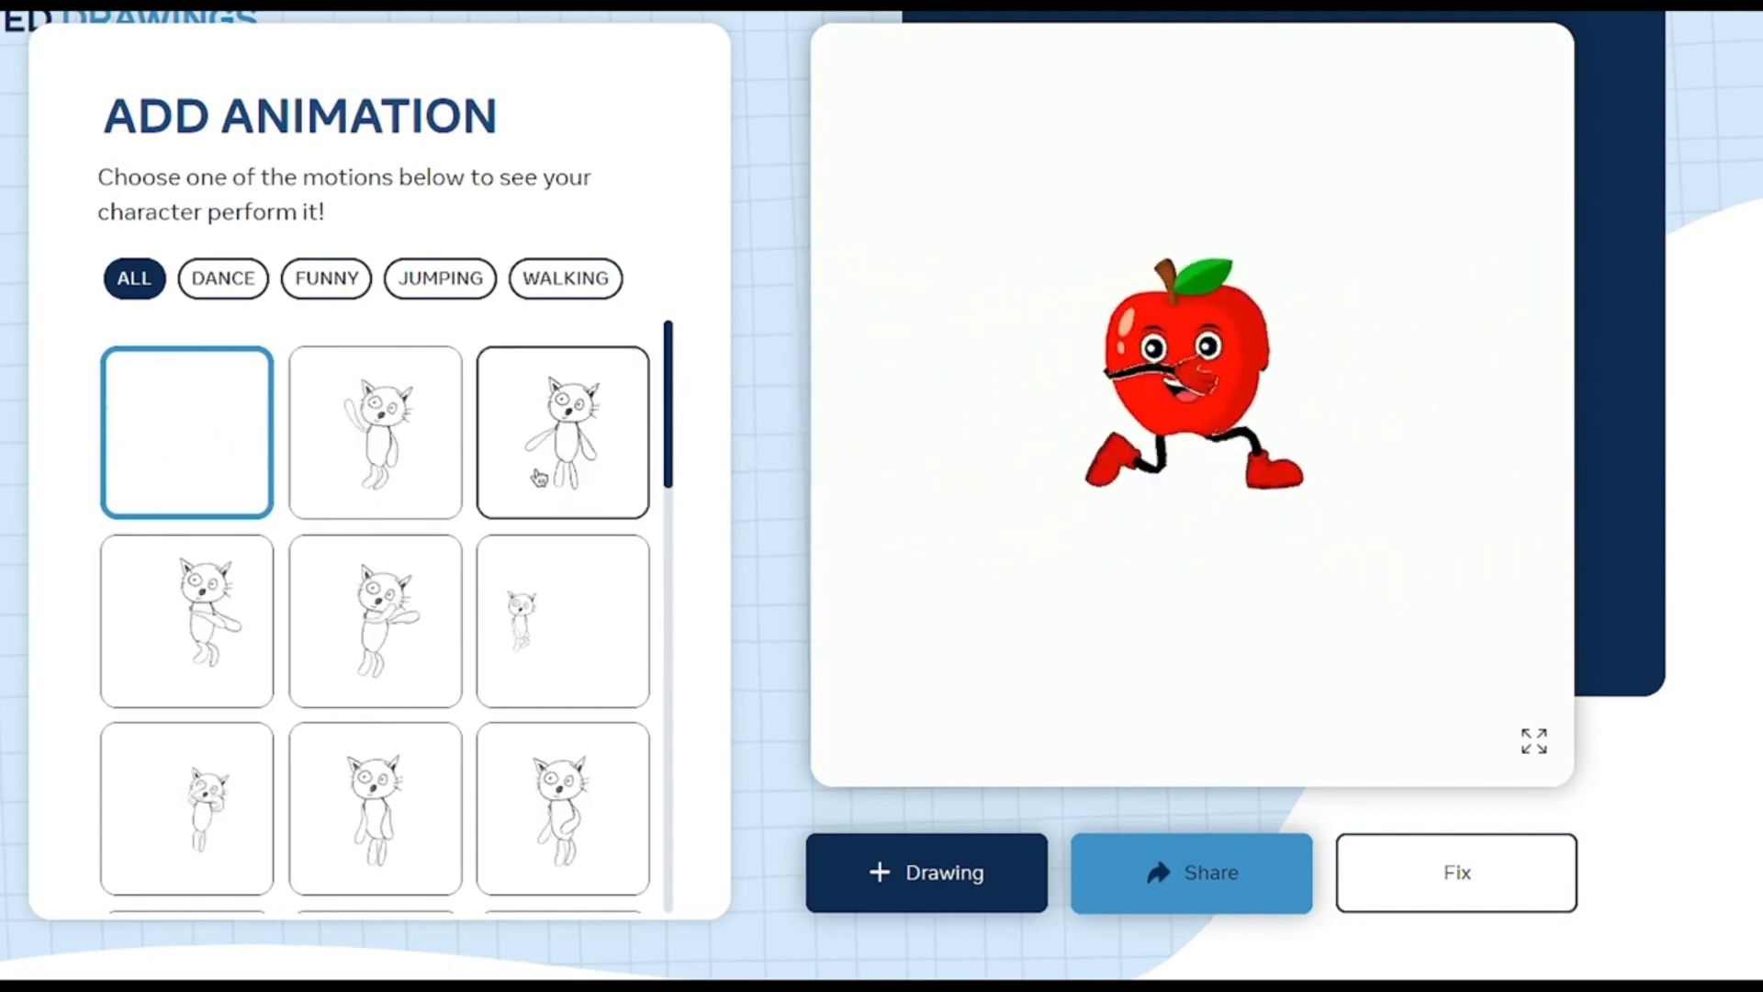
Try two motions on the apple: the third in the first row and the one starting the third row from the end
{"action": "left_click", "coordinate": [612, 412]}
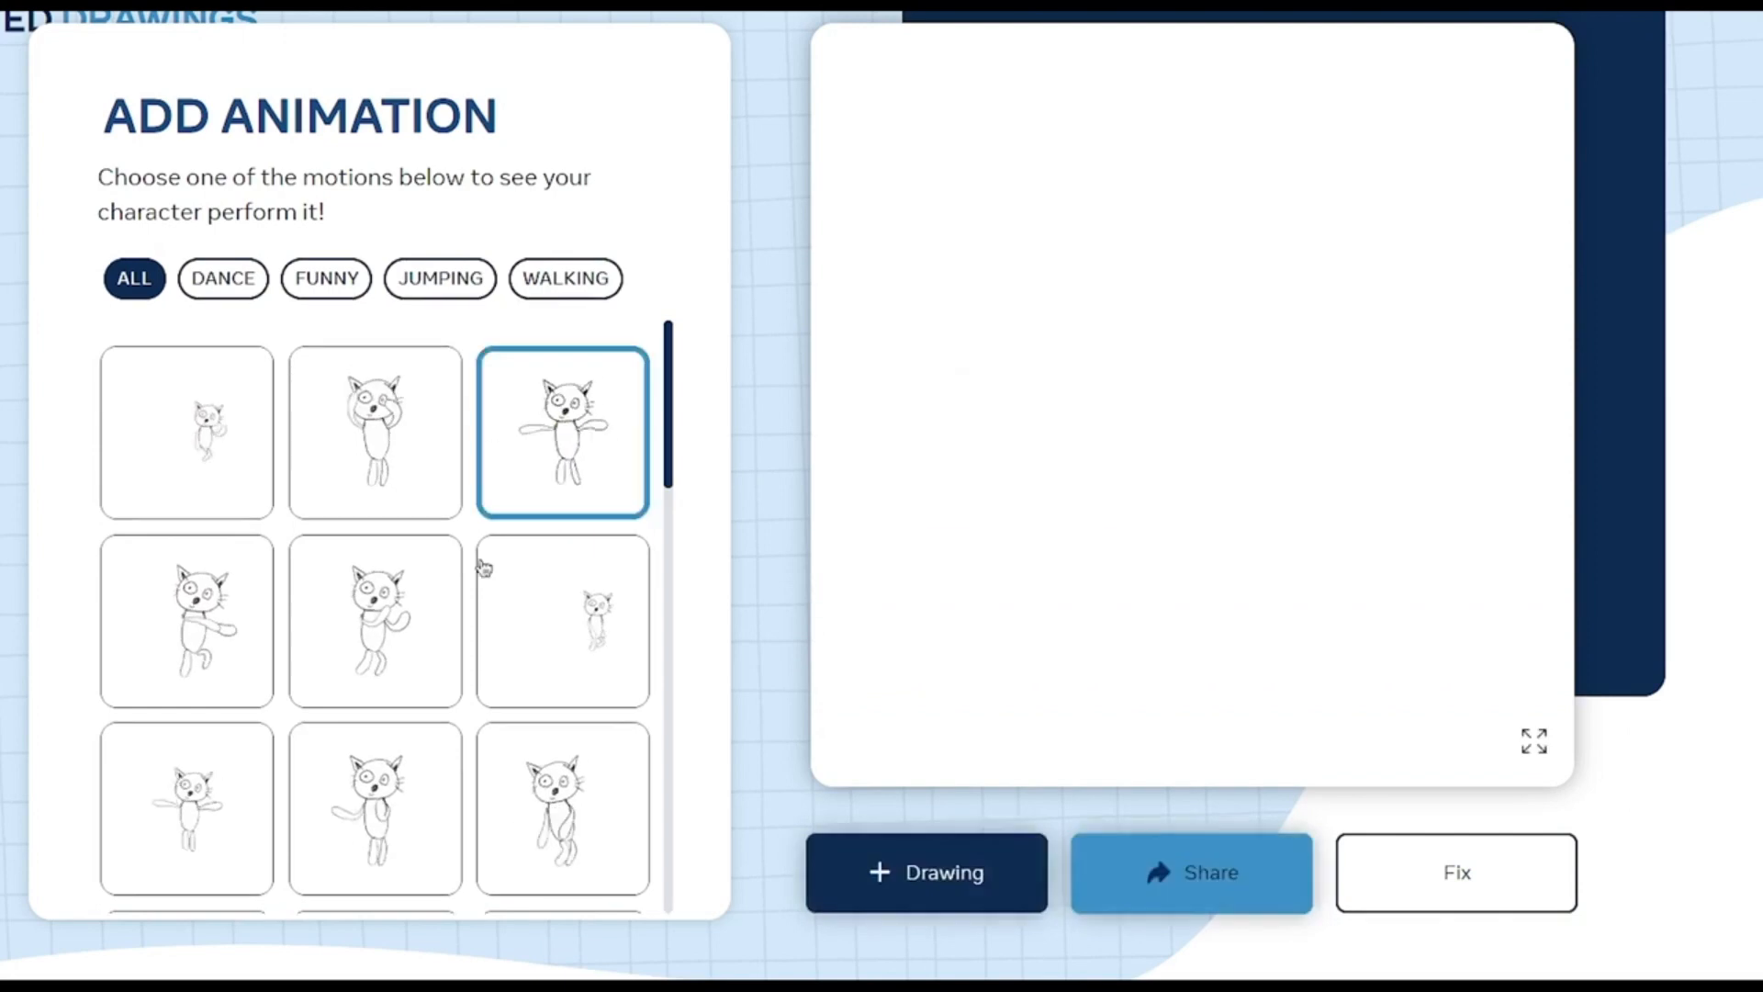
{"action": "scroll", "coordinate": [484, 566], "scroll_direction": "down", "scroll_amount": 5}
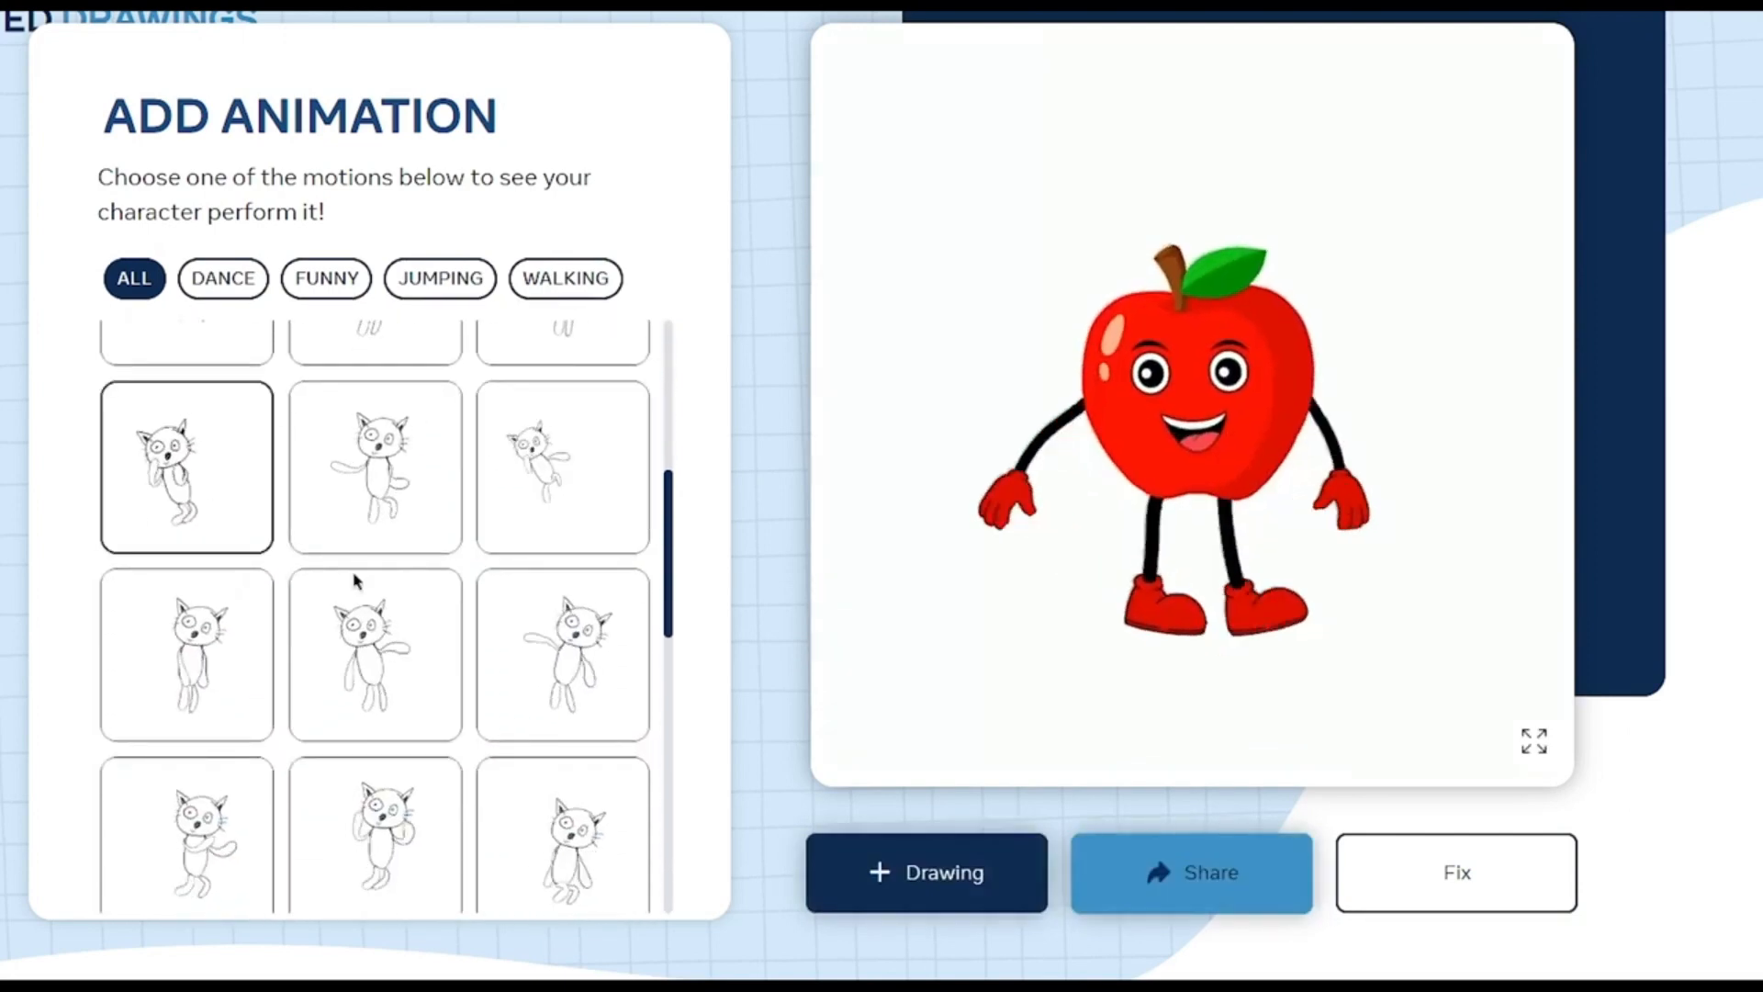
{"action": "scroll", "coordinate": [421, 582], "scroll_direction": "up", "scroll_amount": 1}
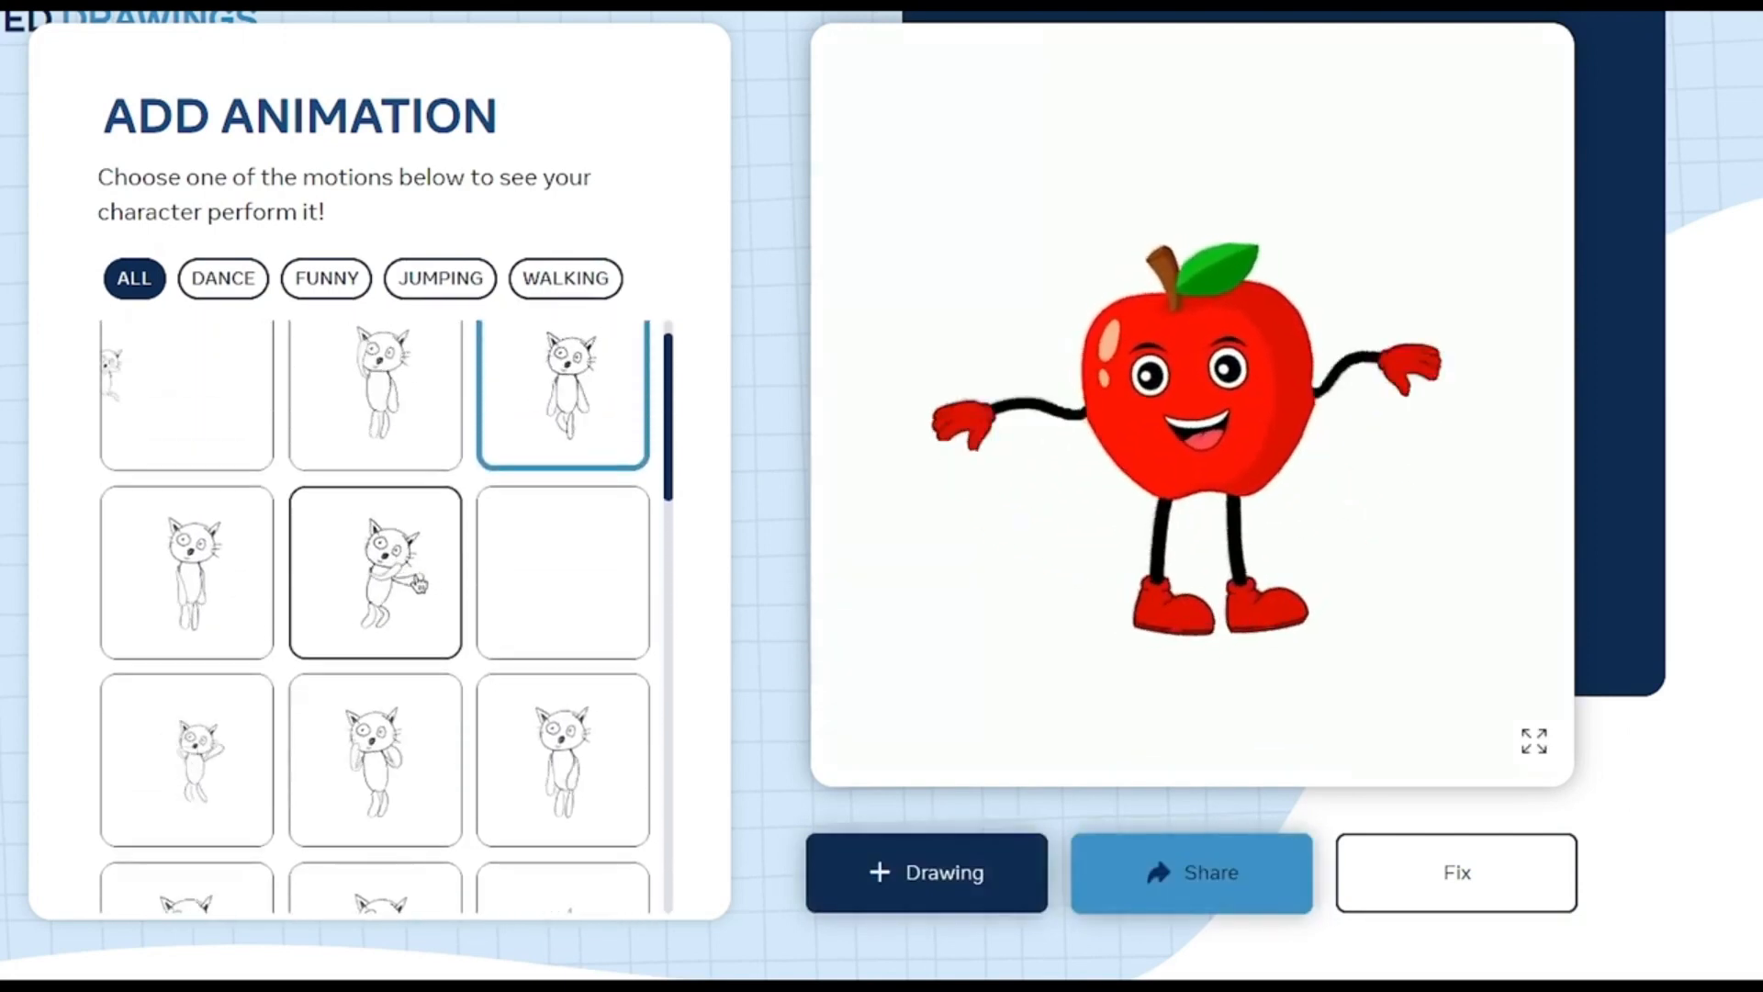
{"action": "scroll", "coordinate": [413, 588], "scroll_direction": "down", "scroll_amount": 4}
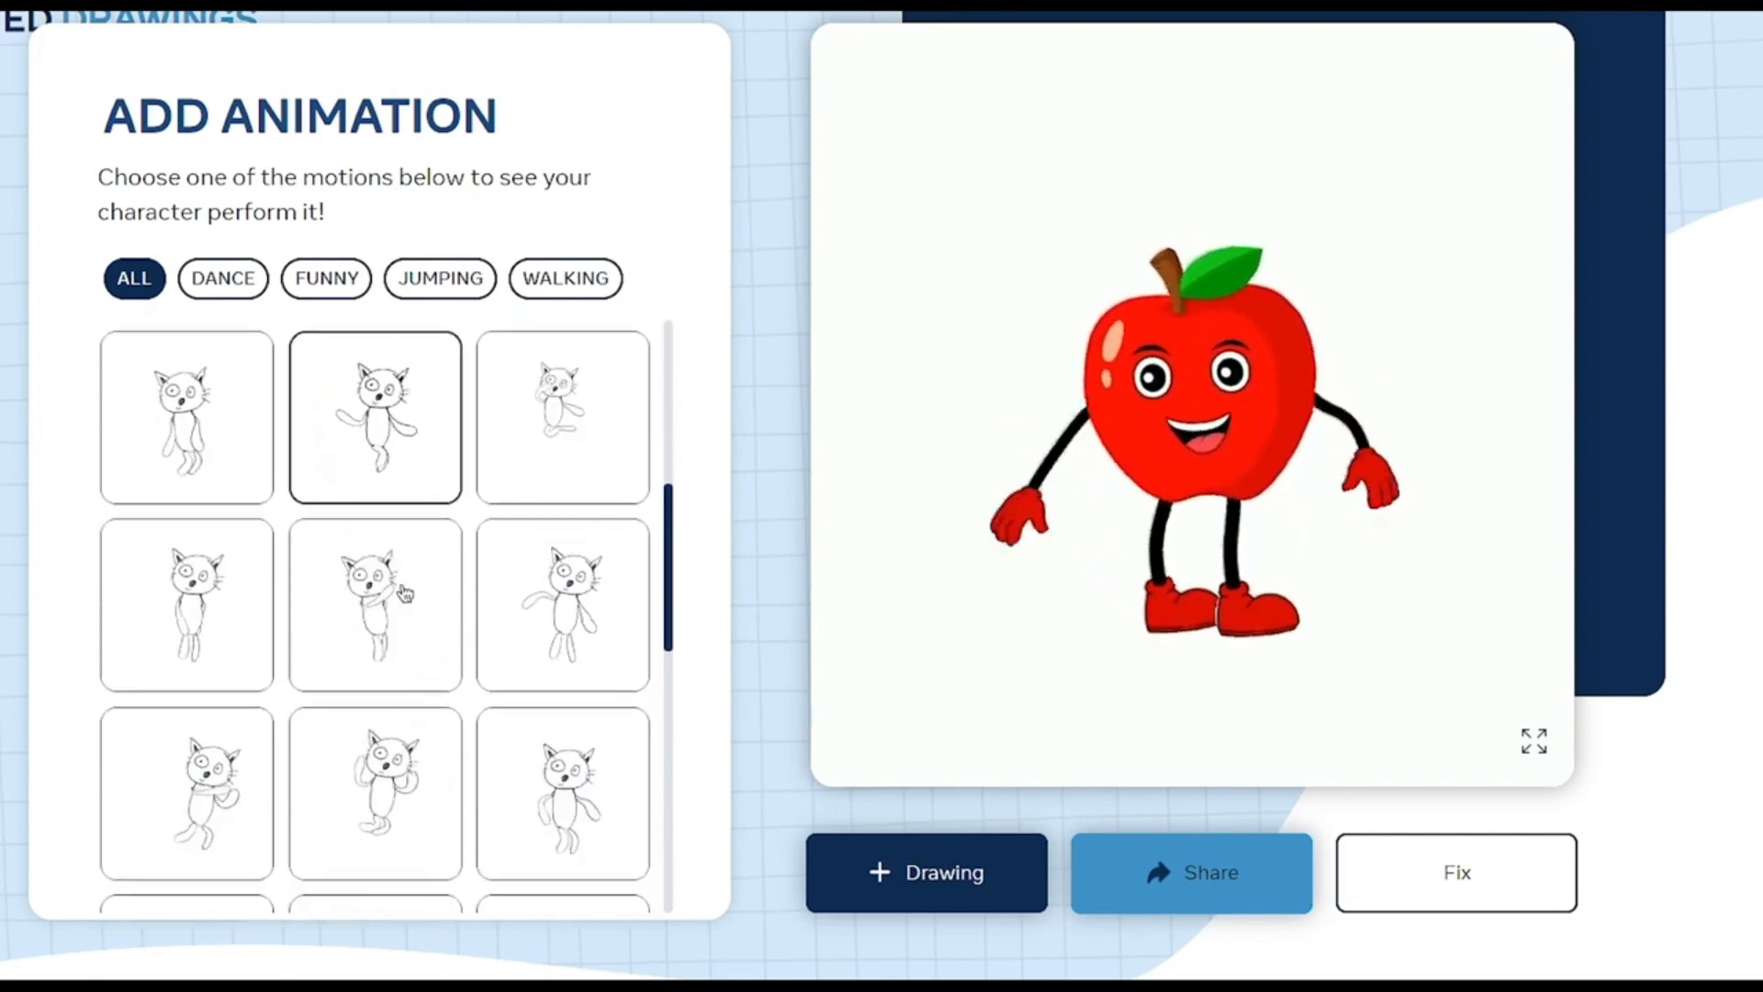
{"action": "scroll", "coordinate": [405, 595], "scroll_direction": "down", "scroll_amount": 5}
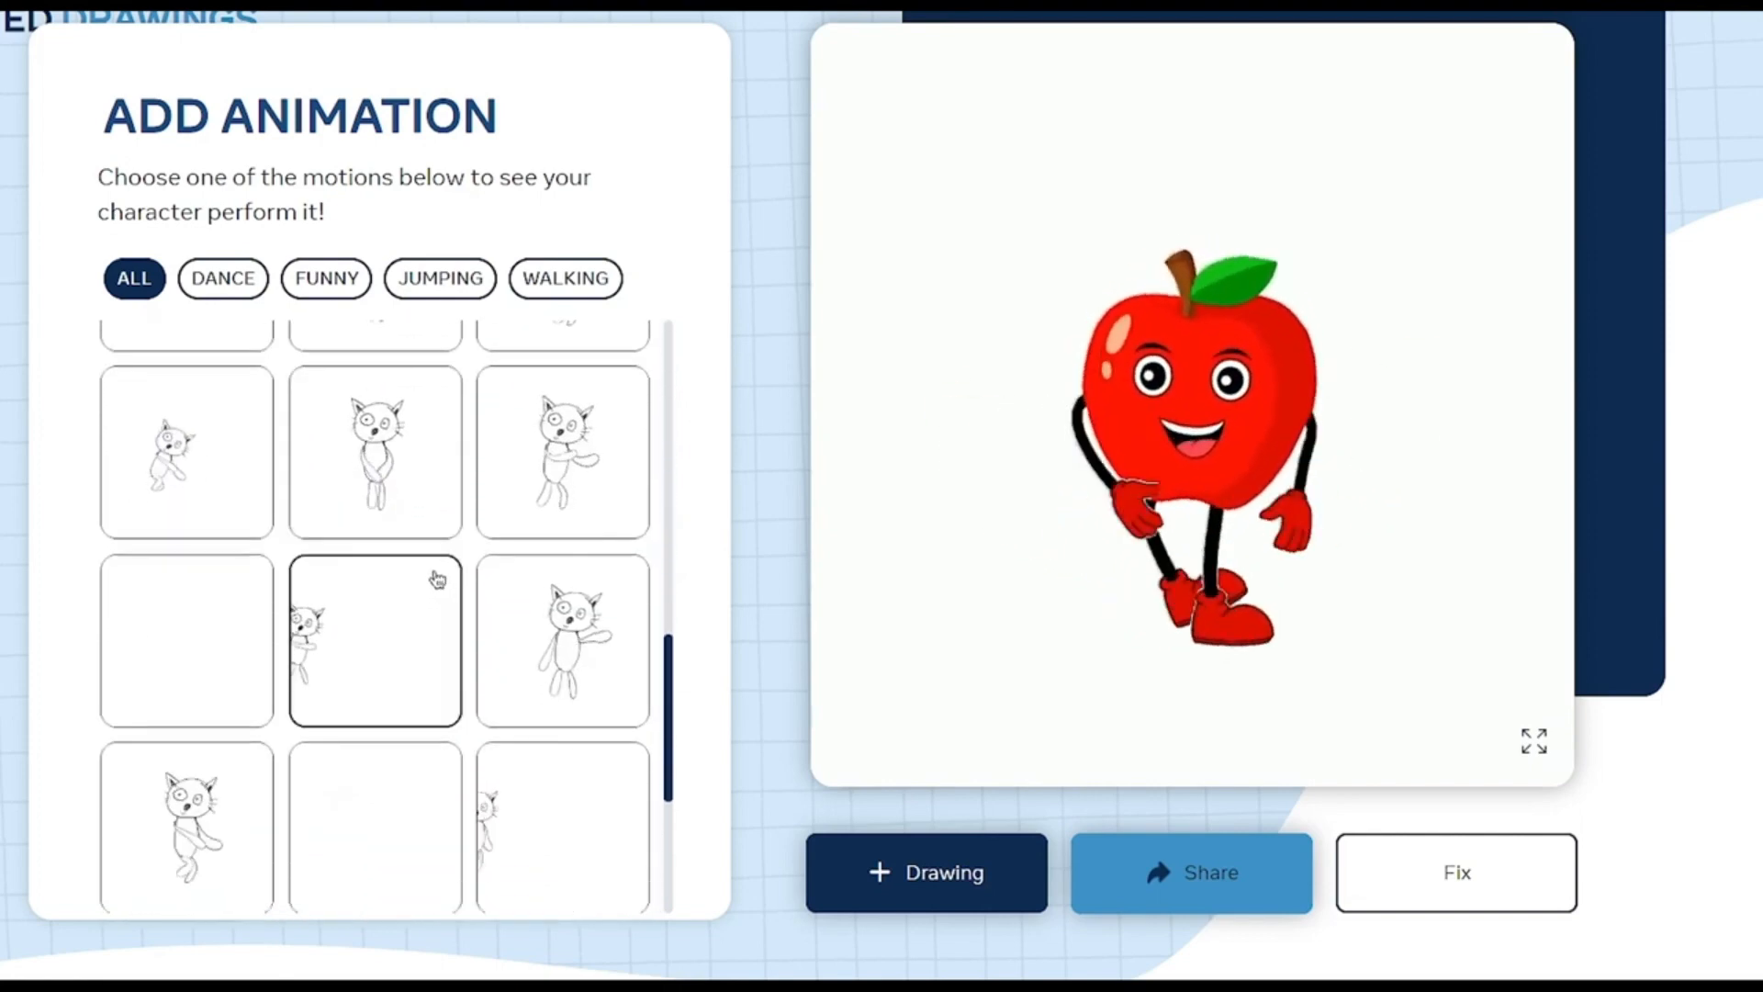
{"action": "scroll", "coordinate": [437, 578], "scroll_direction": "down", "scroll_amount": 3}
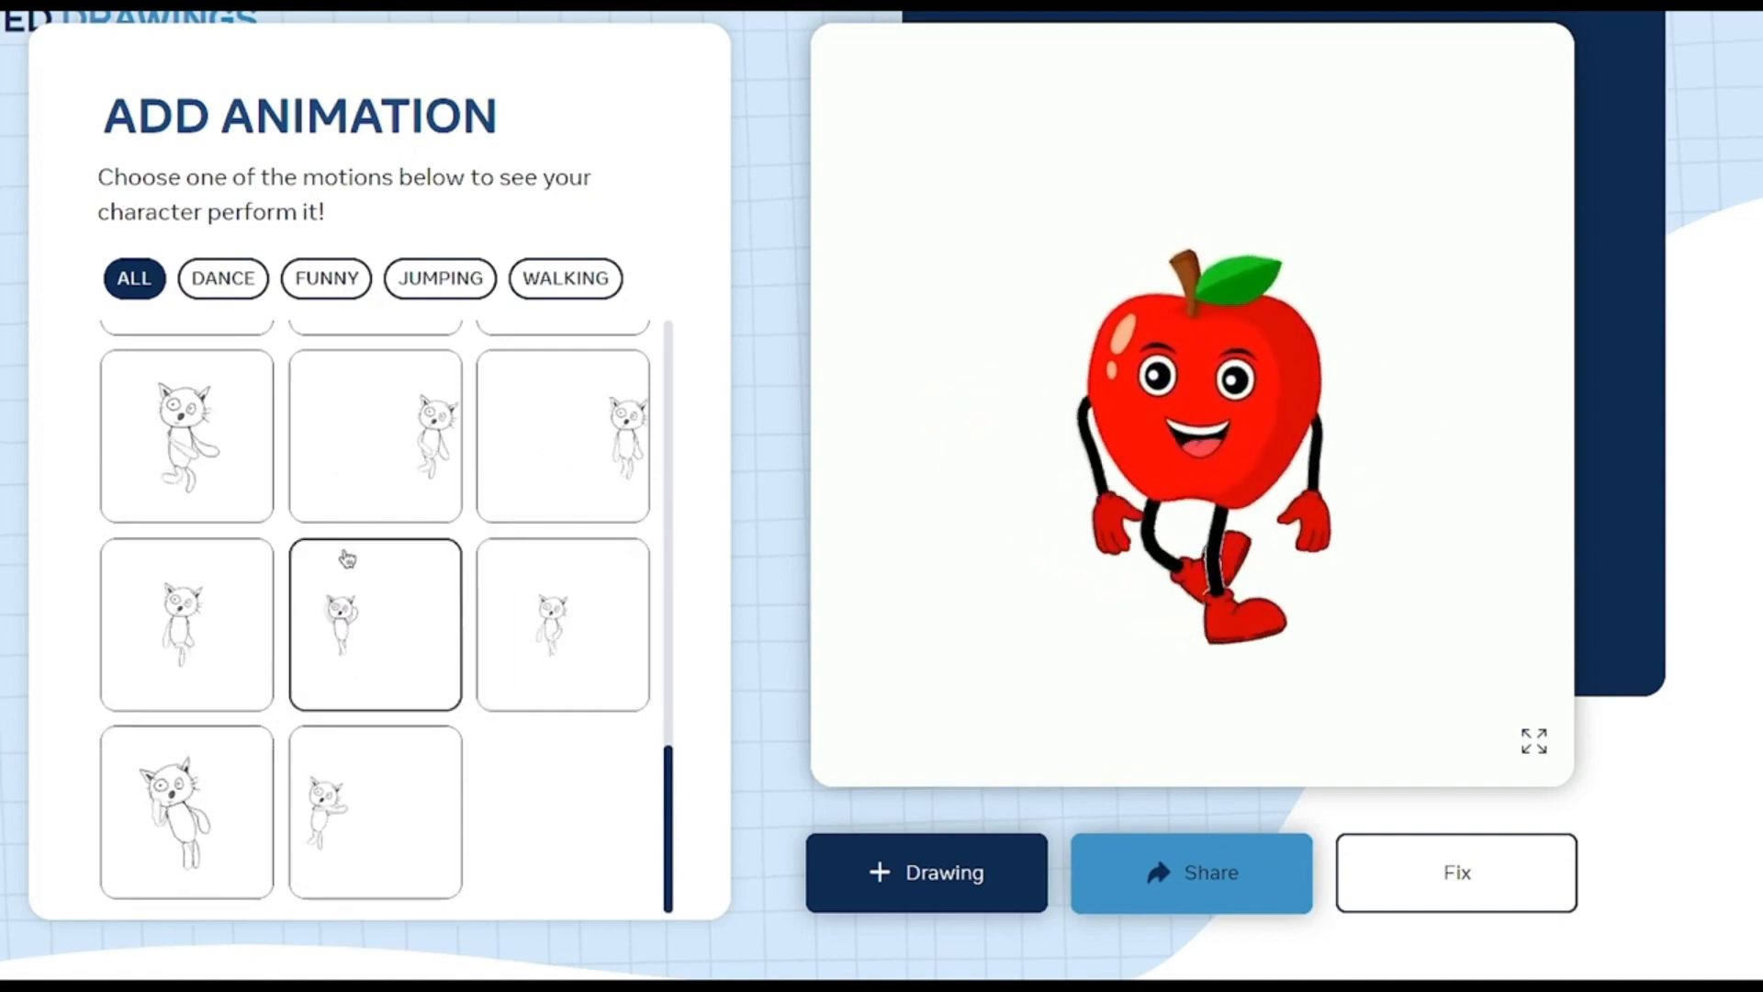
{"action": "left_click", "coordinate": [236, 492]}
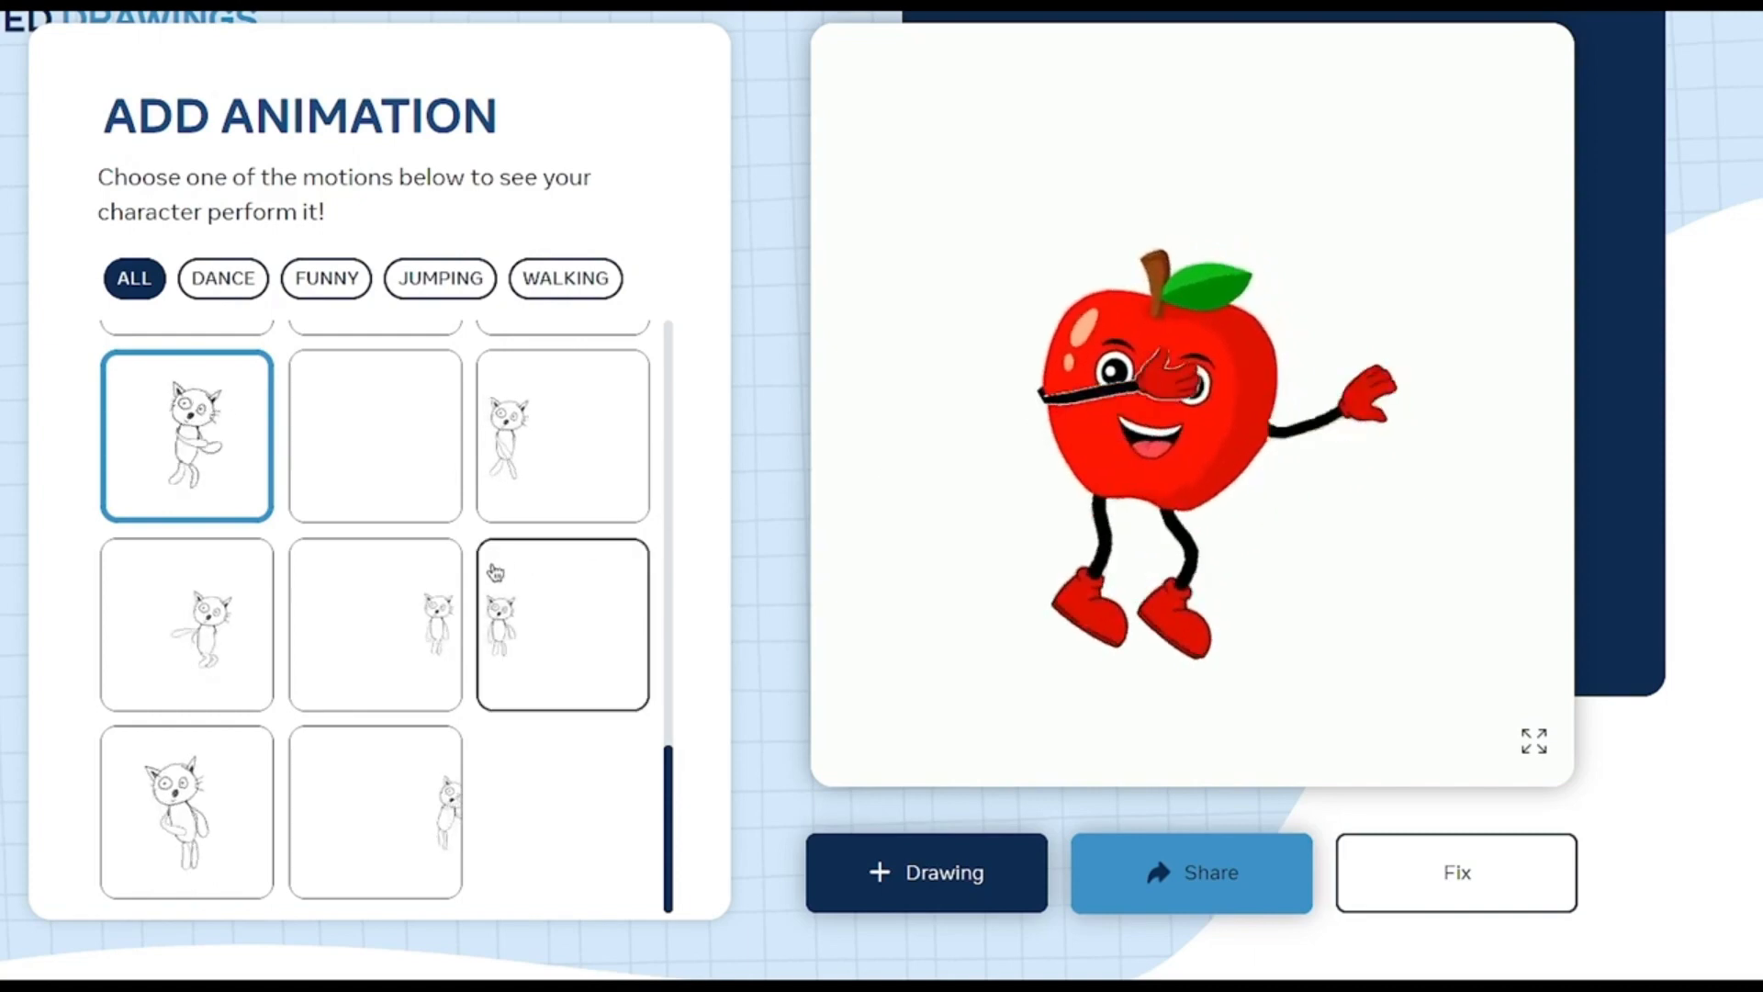
Apply the hand-waving motion from the end of the third row to the apple and open the full-screen animation's video options
{"action": "scroll", "coordinate": [501, 578], "scroll_direction": "up", "scroll_amount": 5}
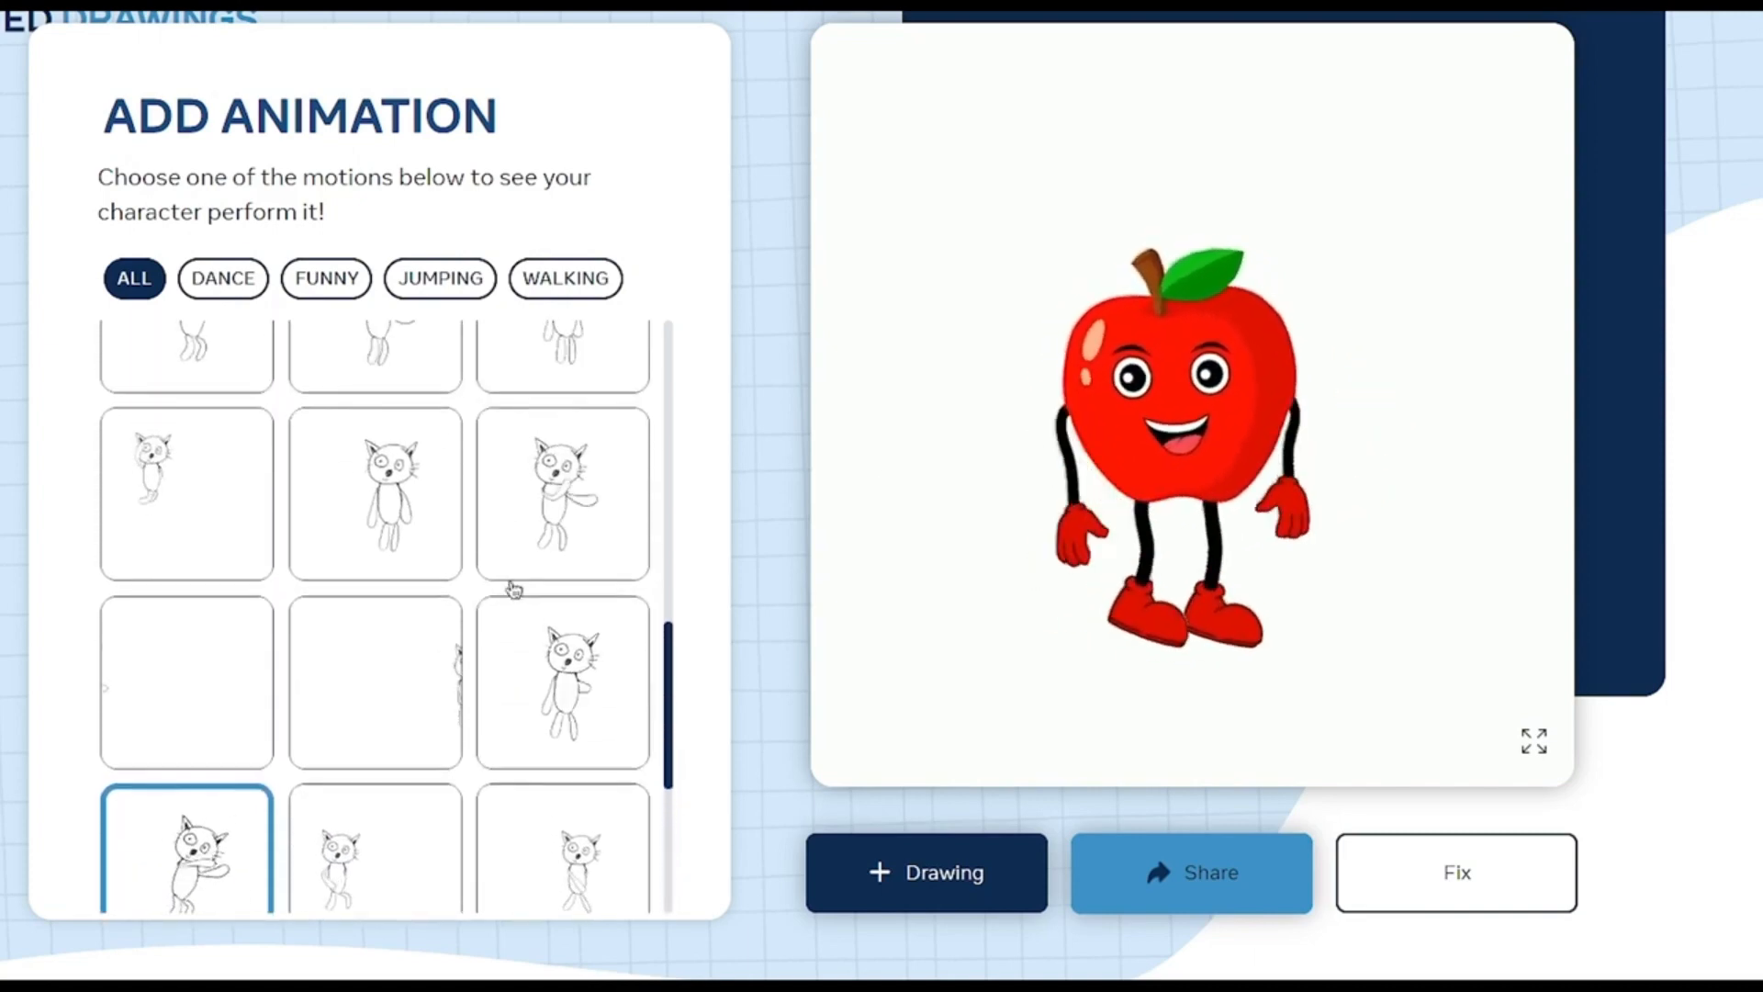
{"action": "scroll", "coordinate": [500, 578], "scroll_direction": "up", "scroll_amount": 3}
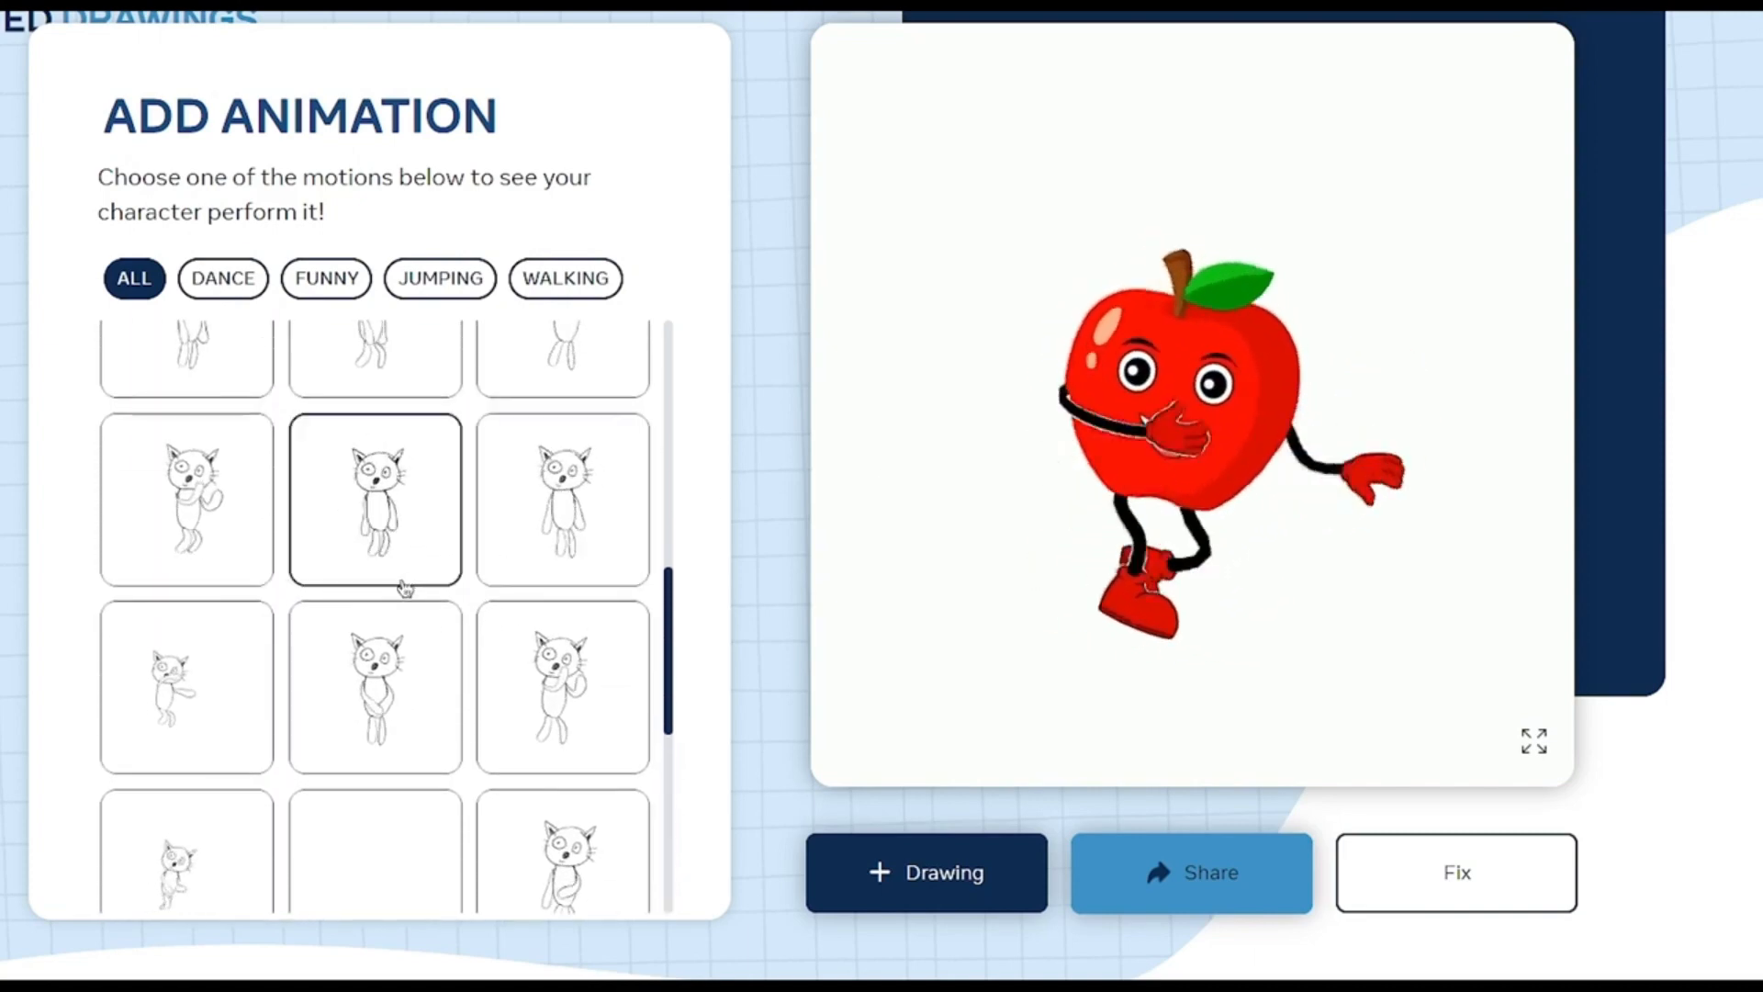
{"action": "scroll", "coordinate": [482, 592], "scroll_direction": "up", "scroll_amount": 5}
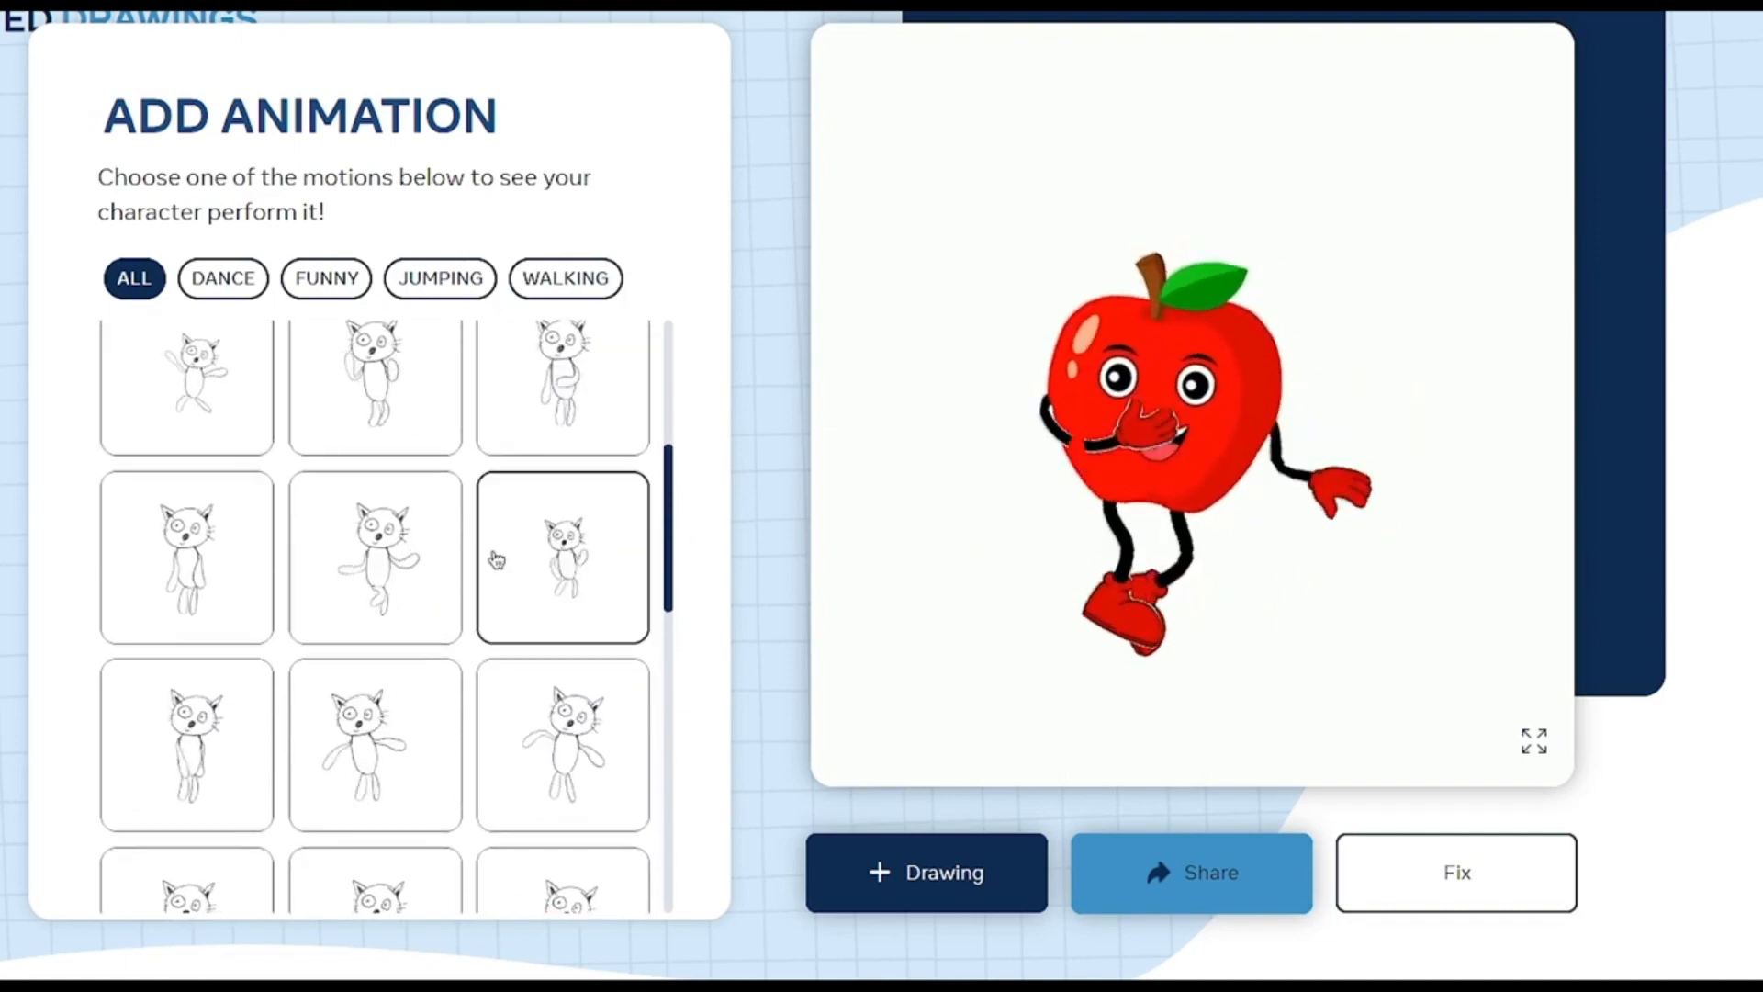
{"action": "scroll", "coordinate": [497, 561], "scroll_direction": "up", "scroll_amount": 4}
{"action": "scroll", "coordinate": [477, 574], "scroll_direction": "up", "scroll_amount": 1}
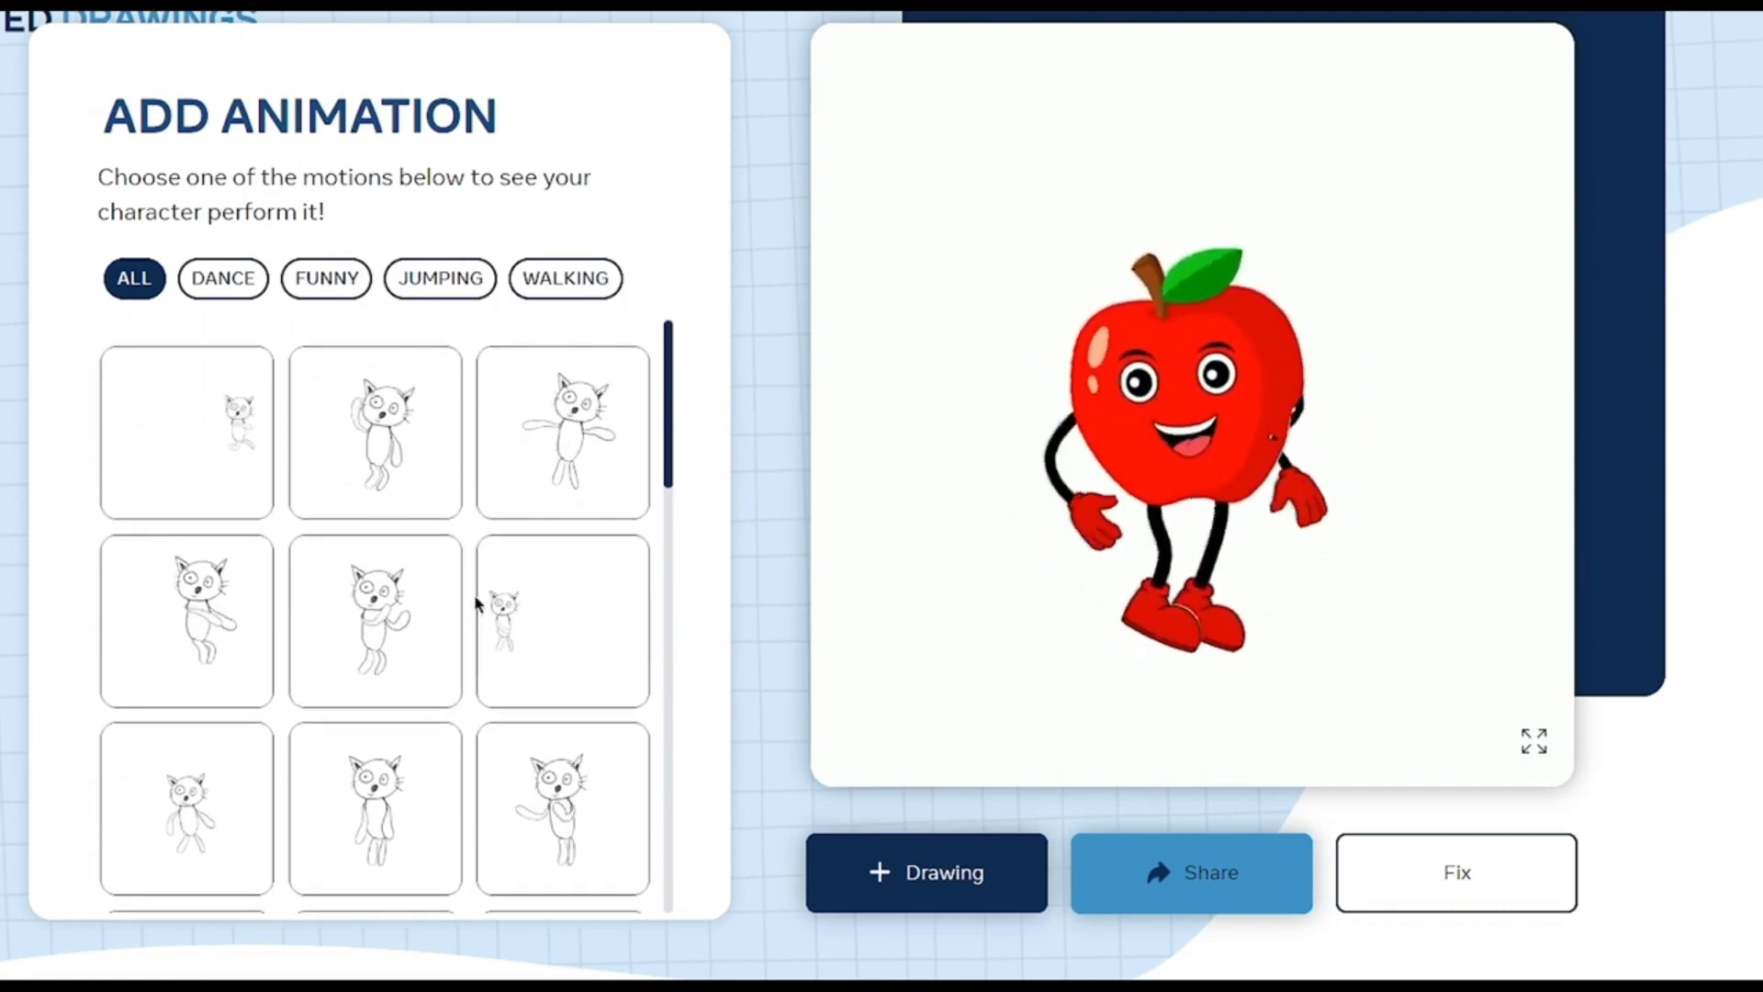
{"action": "scroll", "coordinate": [501, 622], "scroll_direction": "down", "scroll_amount": 1}
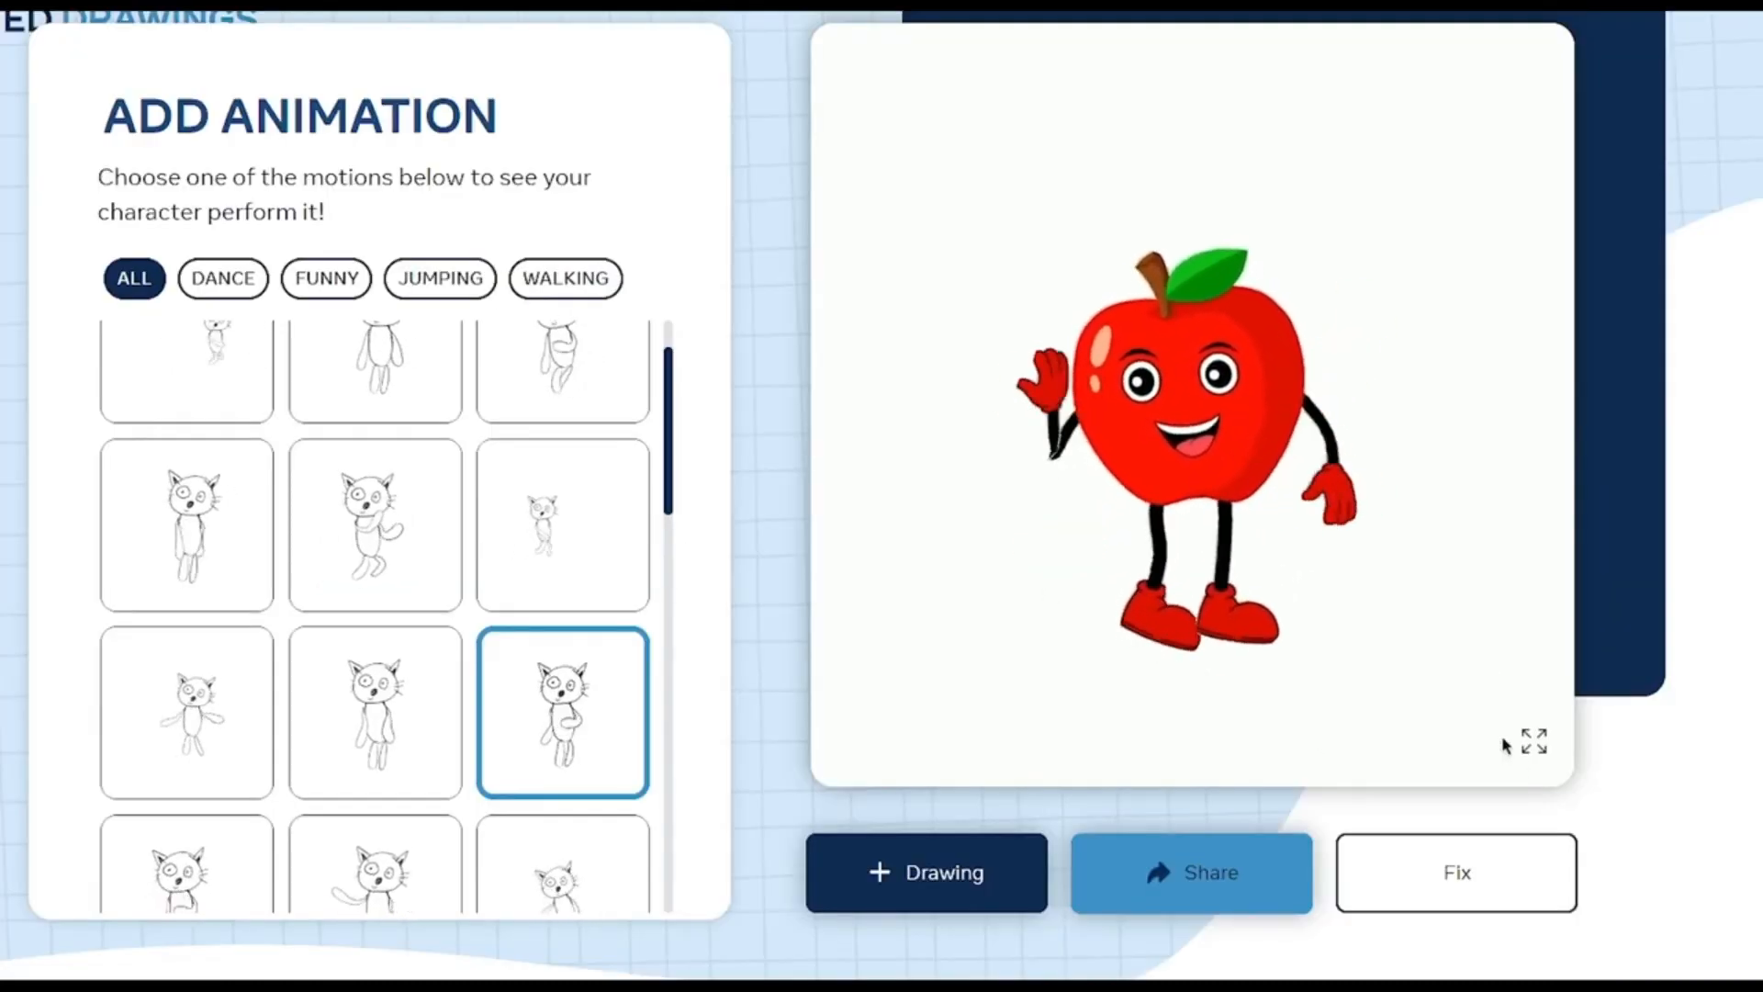
{"action": "left_click", "coordinate": [1535, 745]}
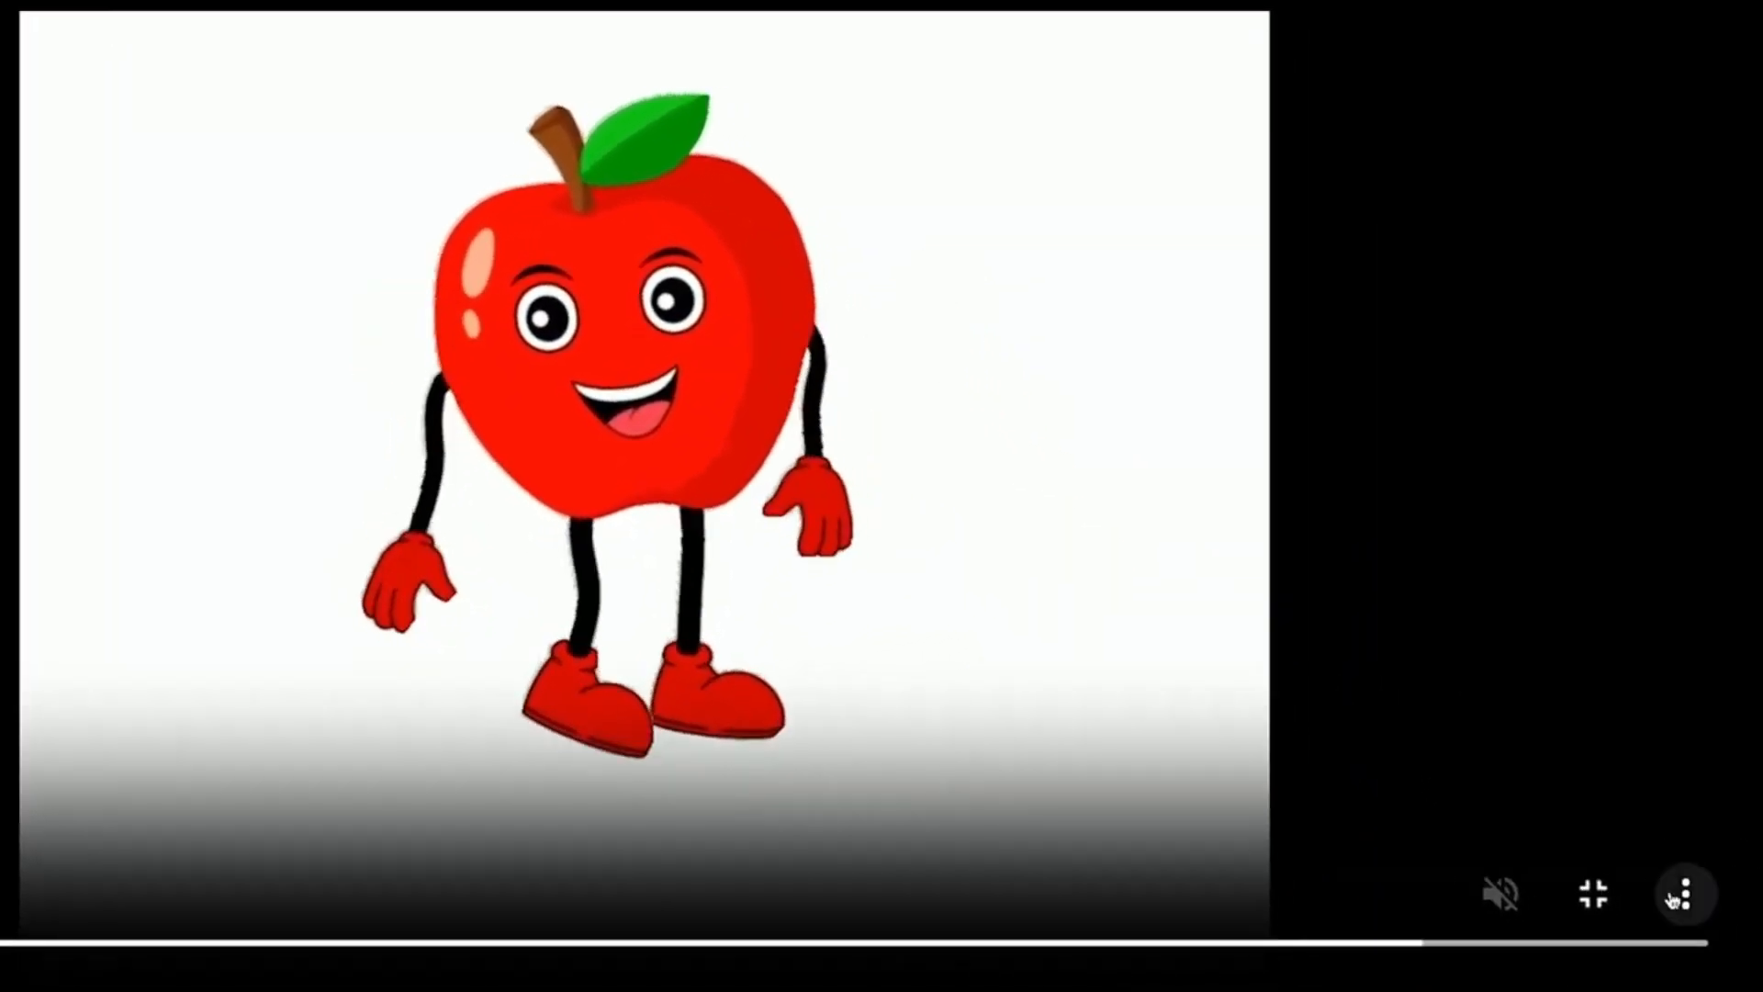
{"action": "left_click", "coordinate": [1756, 969]}
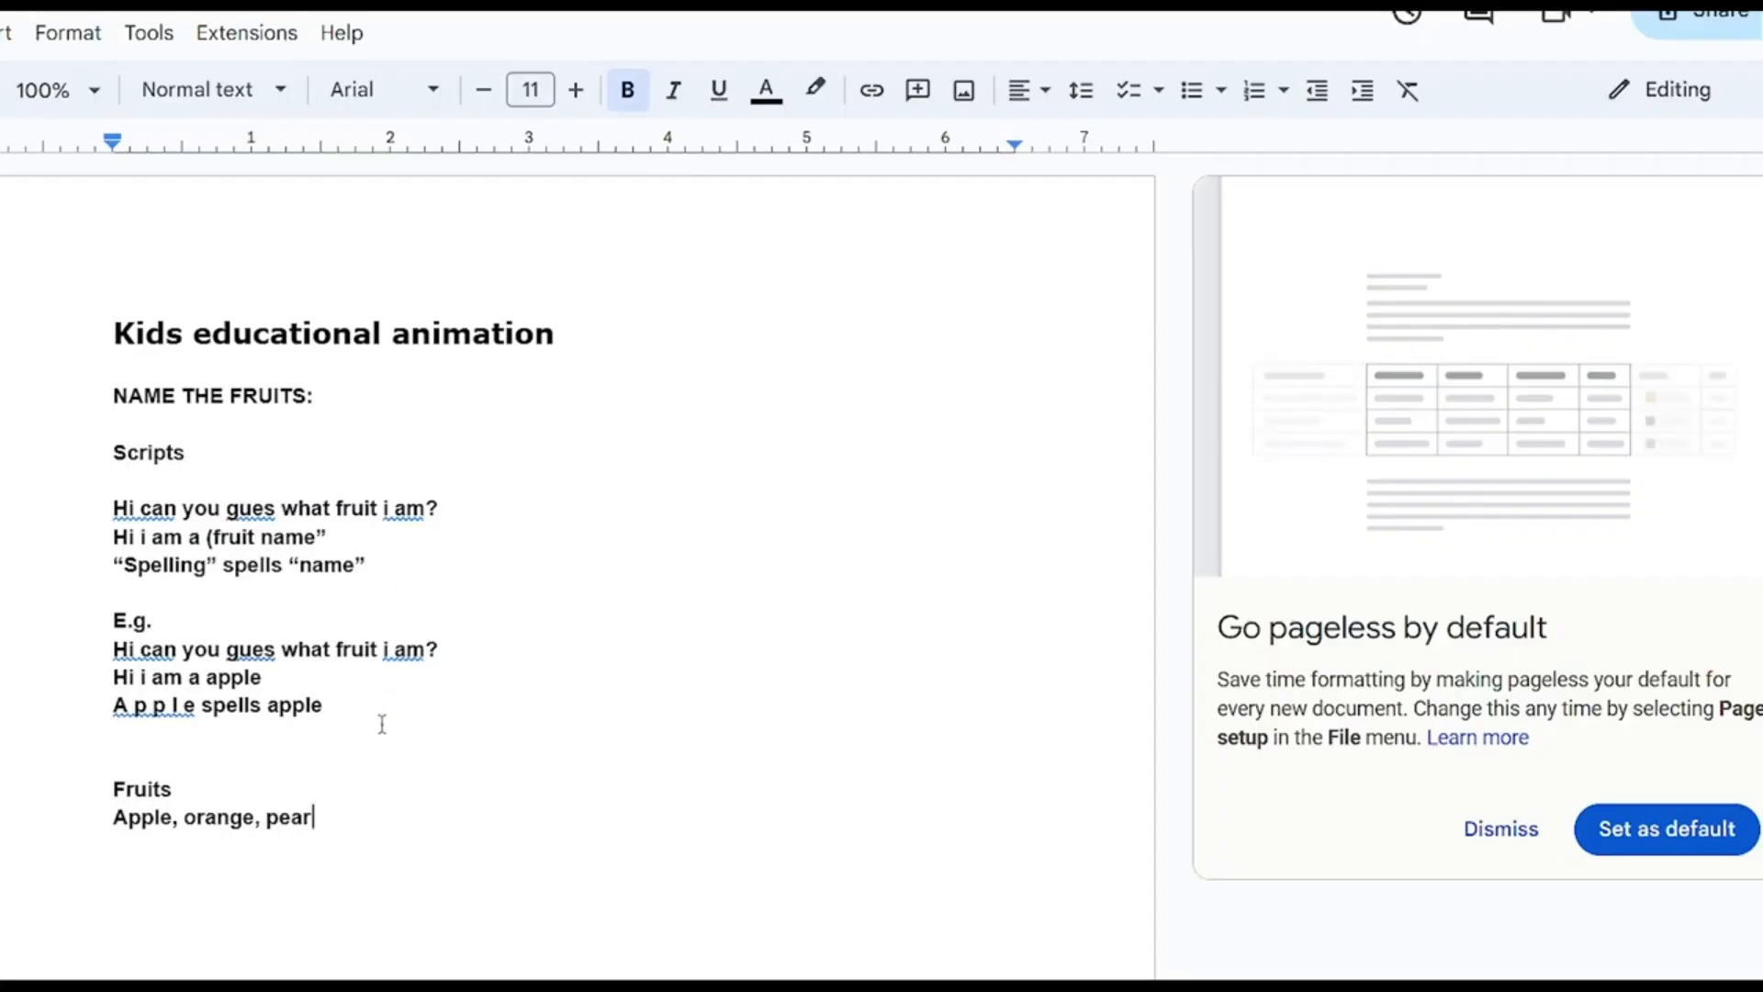
In the Google Docs script, go over the three apple example lines and place the cursor below them
{"action": "left_click_drag", "start_coordinate": [350, 720], "coordinate": [134, 640]}
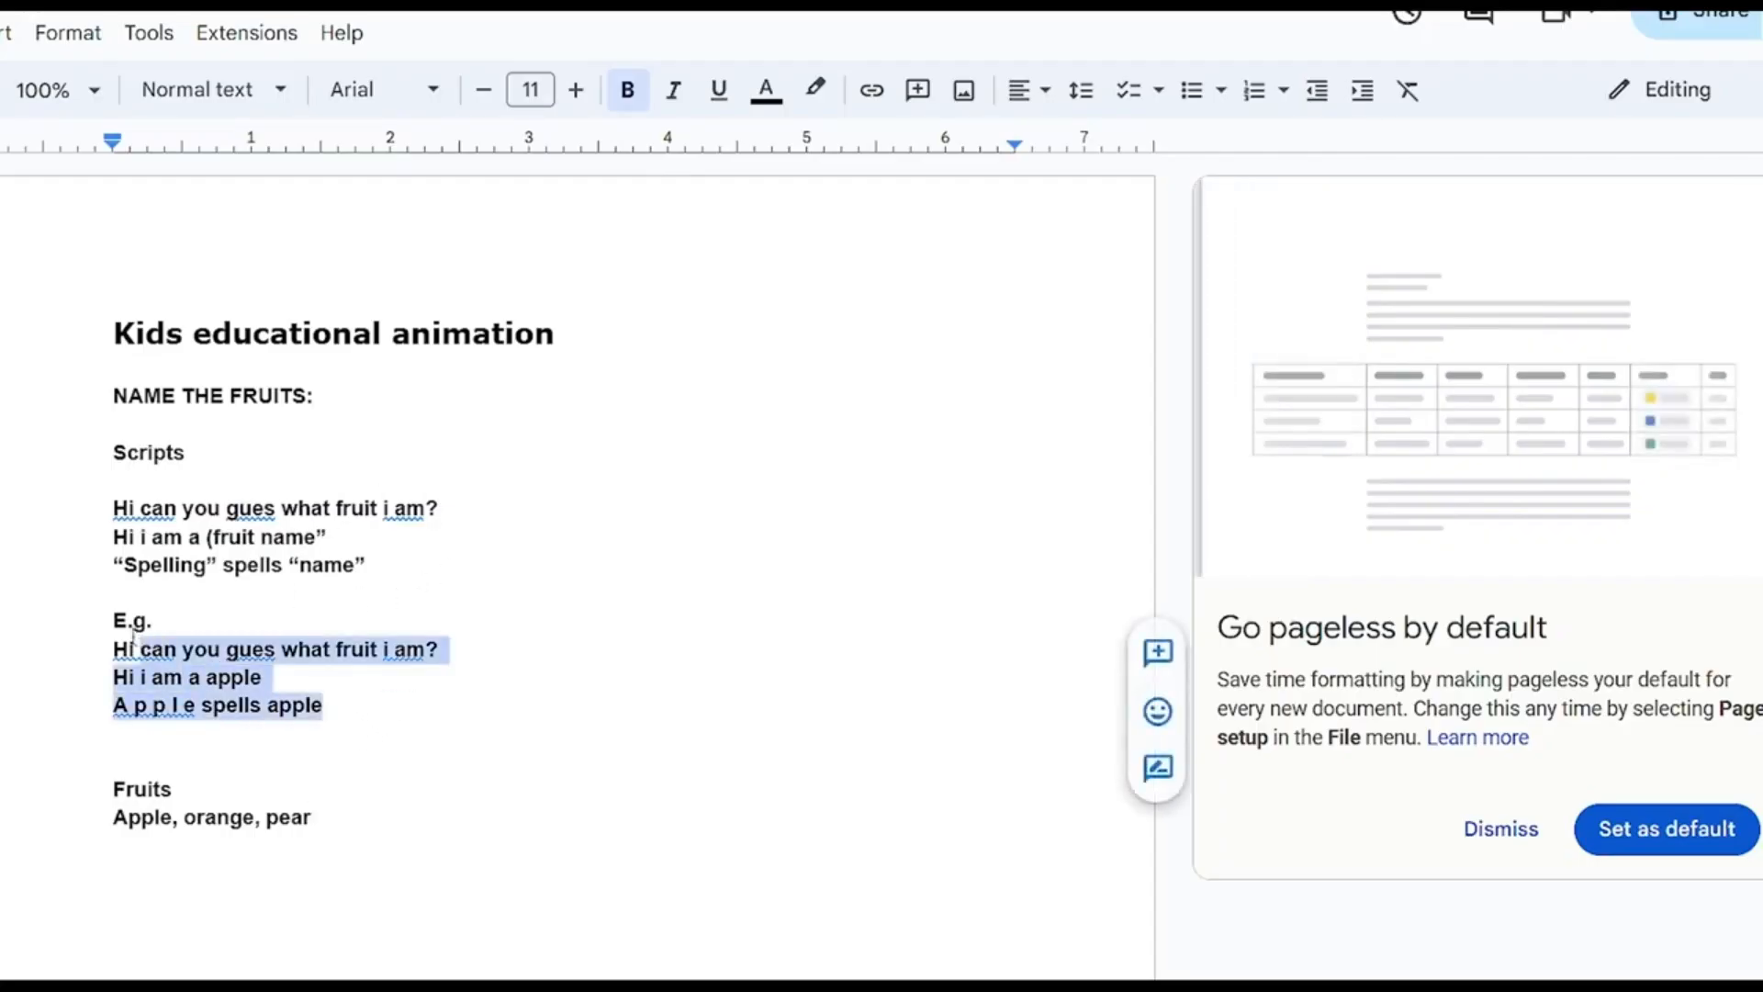
{"action": "left_click", "coordinate": [294, 744]}
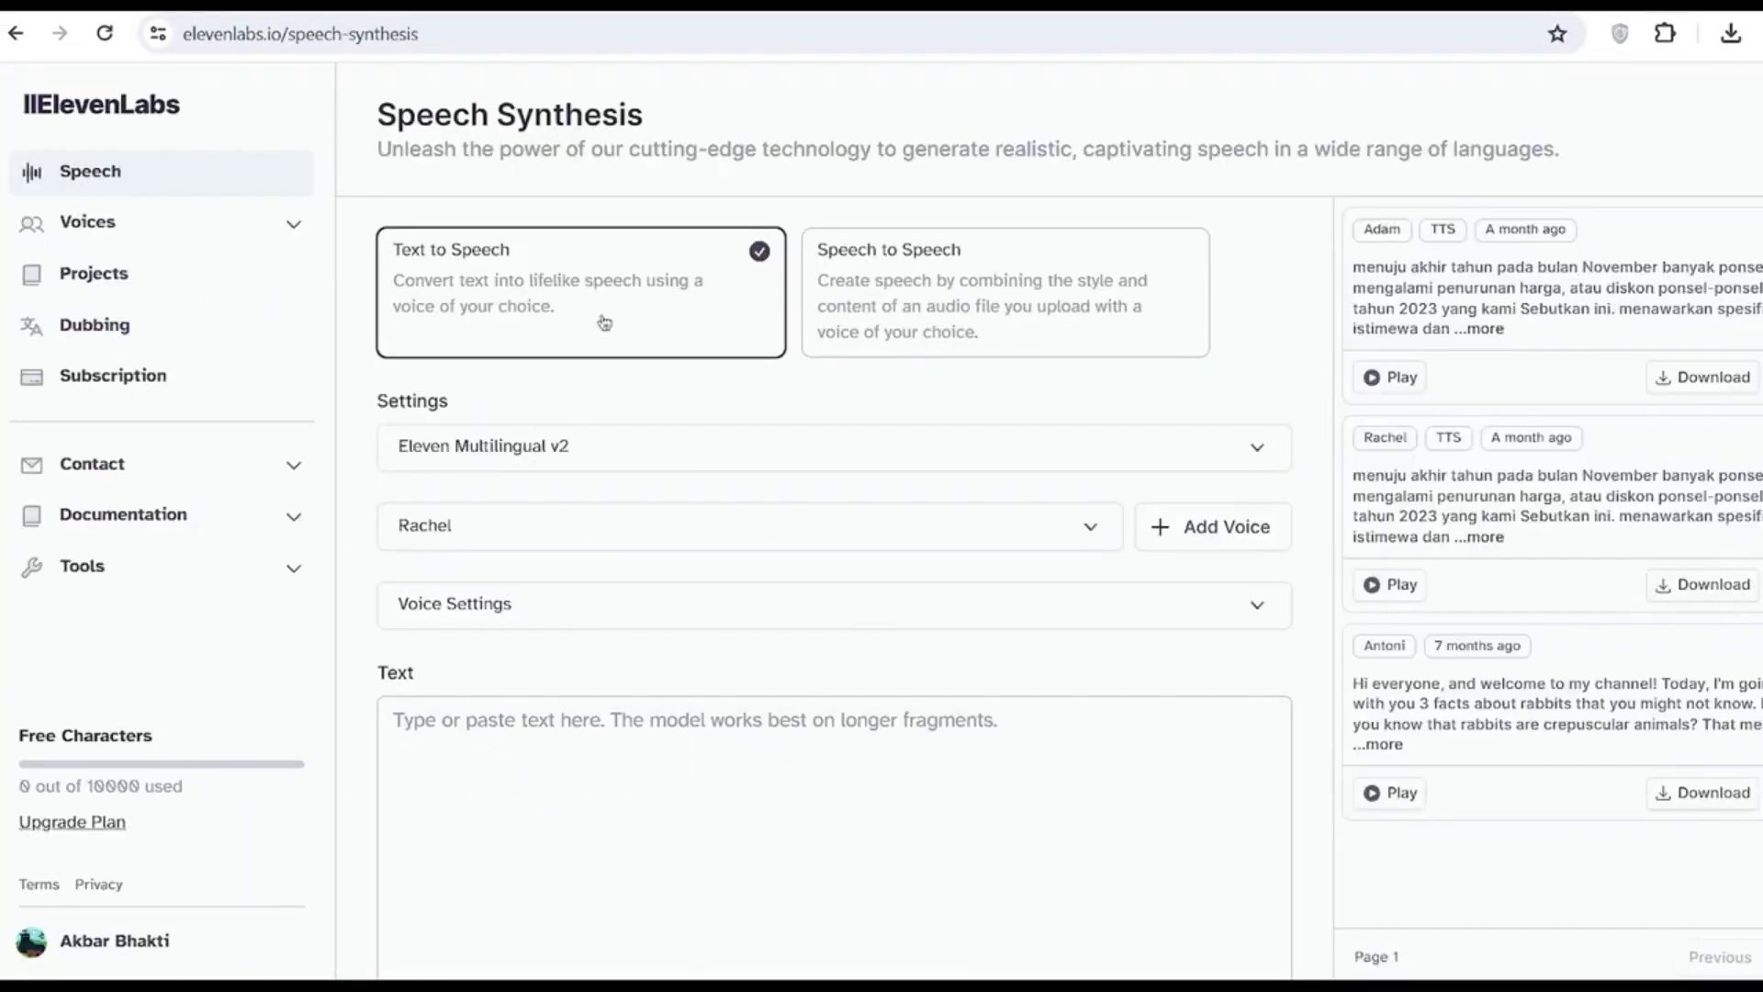
On the ElevenLabs Speech Synthesis page, keep the Eleven Multilingual v2 model and choose the premade childlike animation voice Gigi
{"action": "left_click_drag", "start_coordinate": [662, 117], "coordinate": [389, 110]}
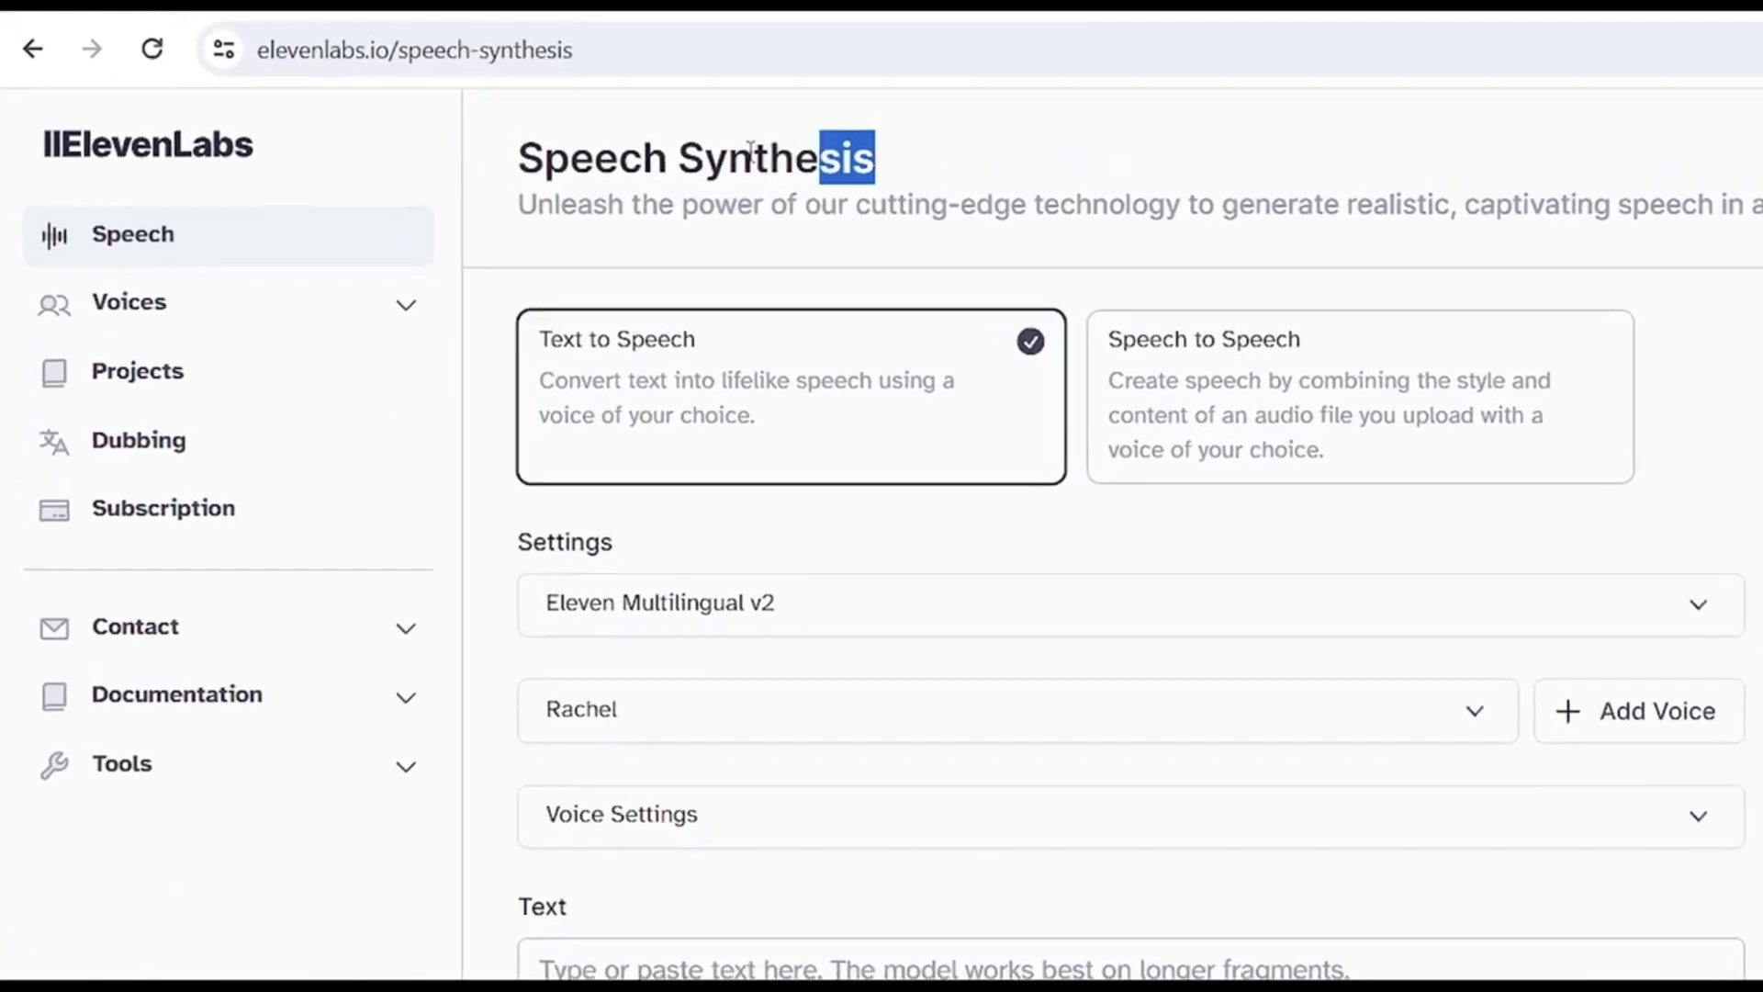
{"action": "left_click", "coordinate": [1010, 187]}
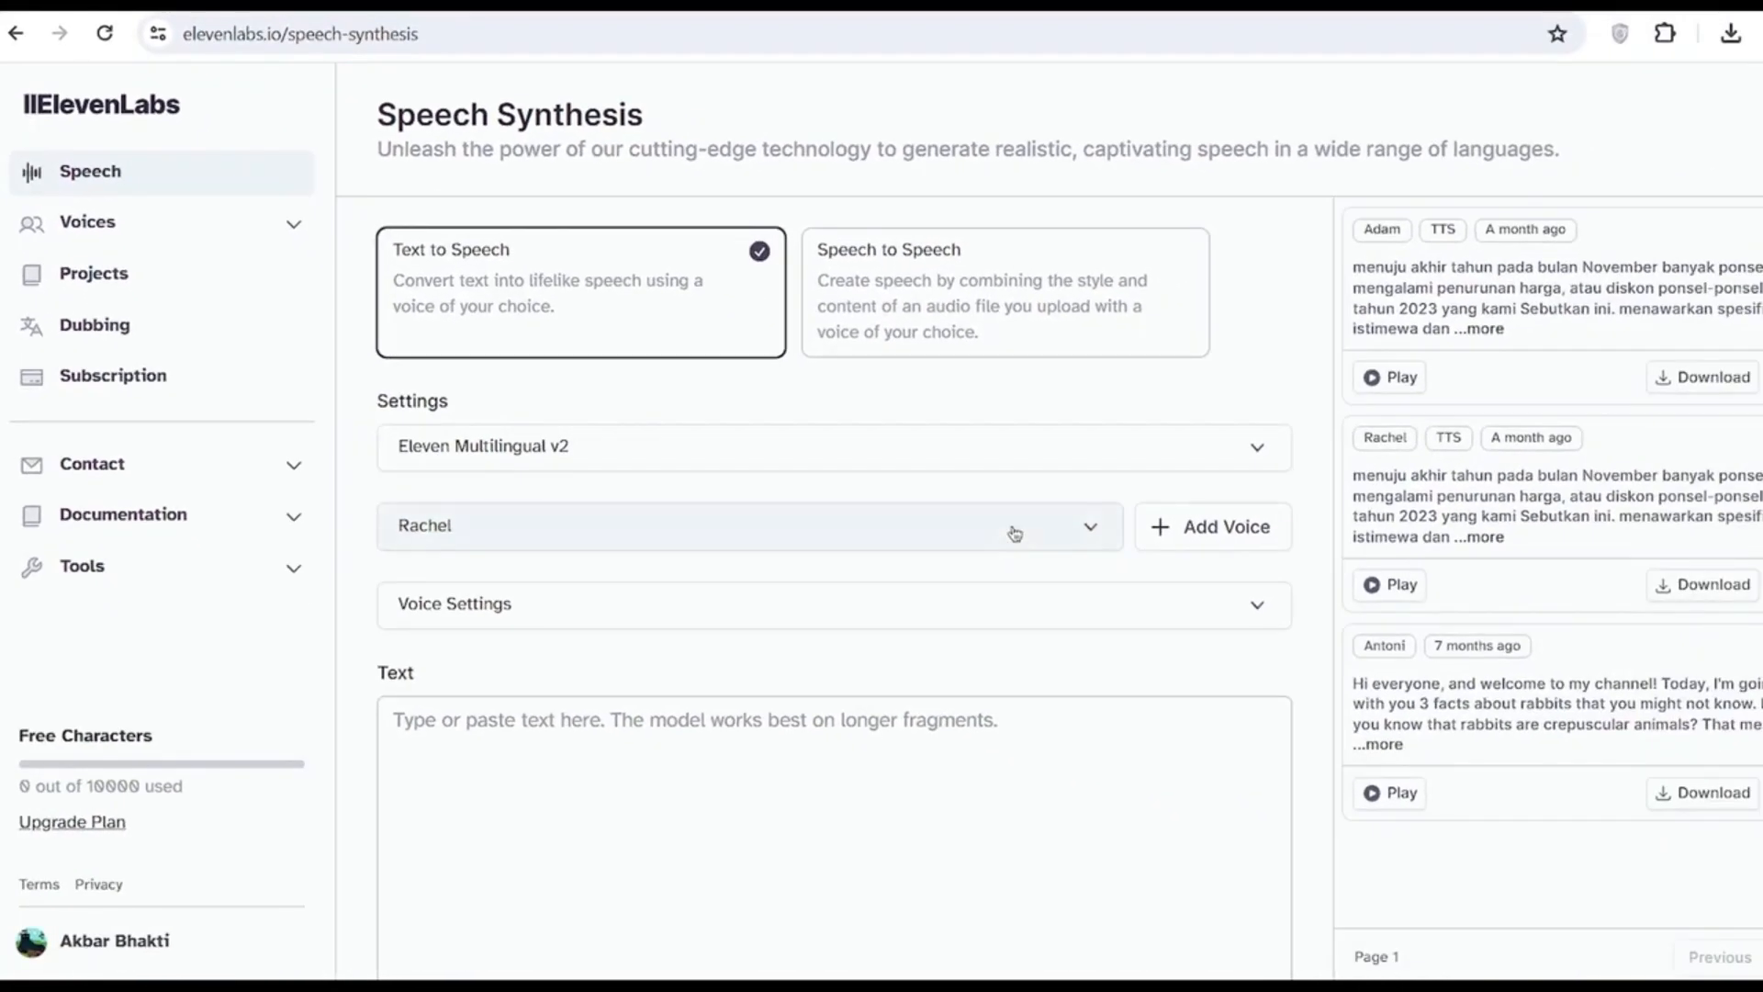
{"action": "left_click", "coordinate": [1235, 450]}
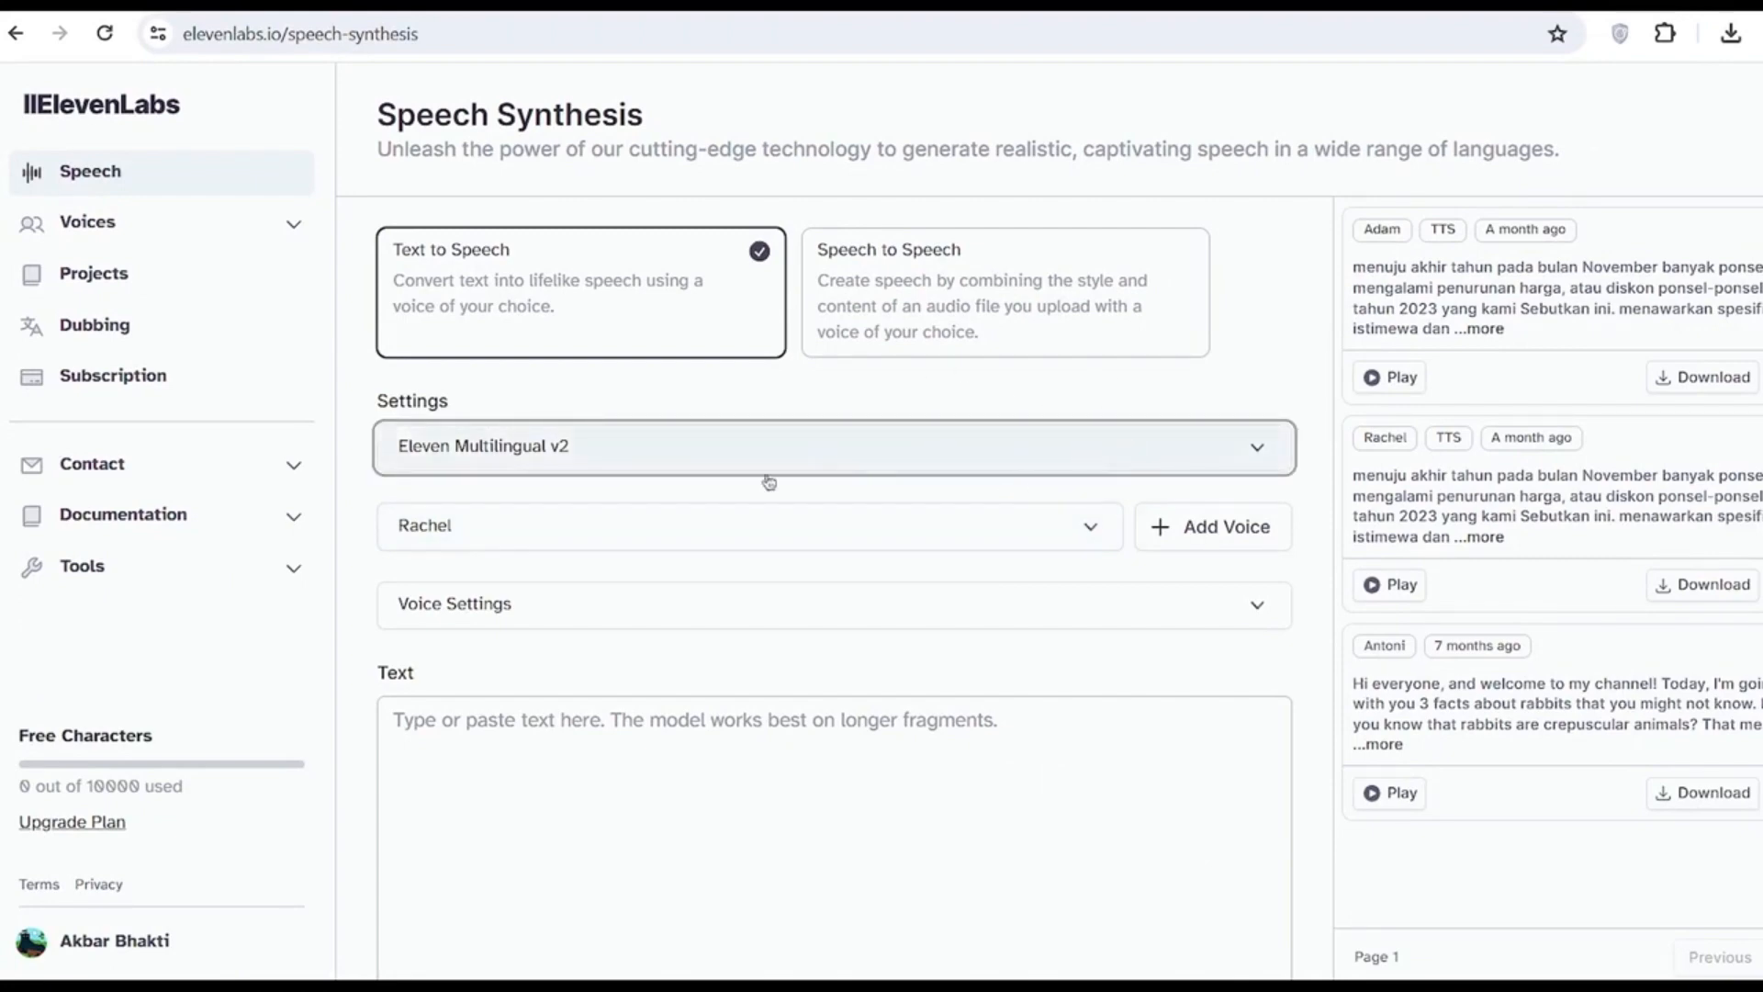
{"action": "left_click", "coordinate": [1090, 528]}
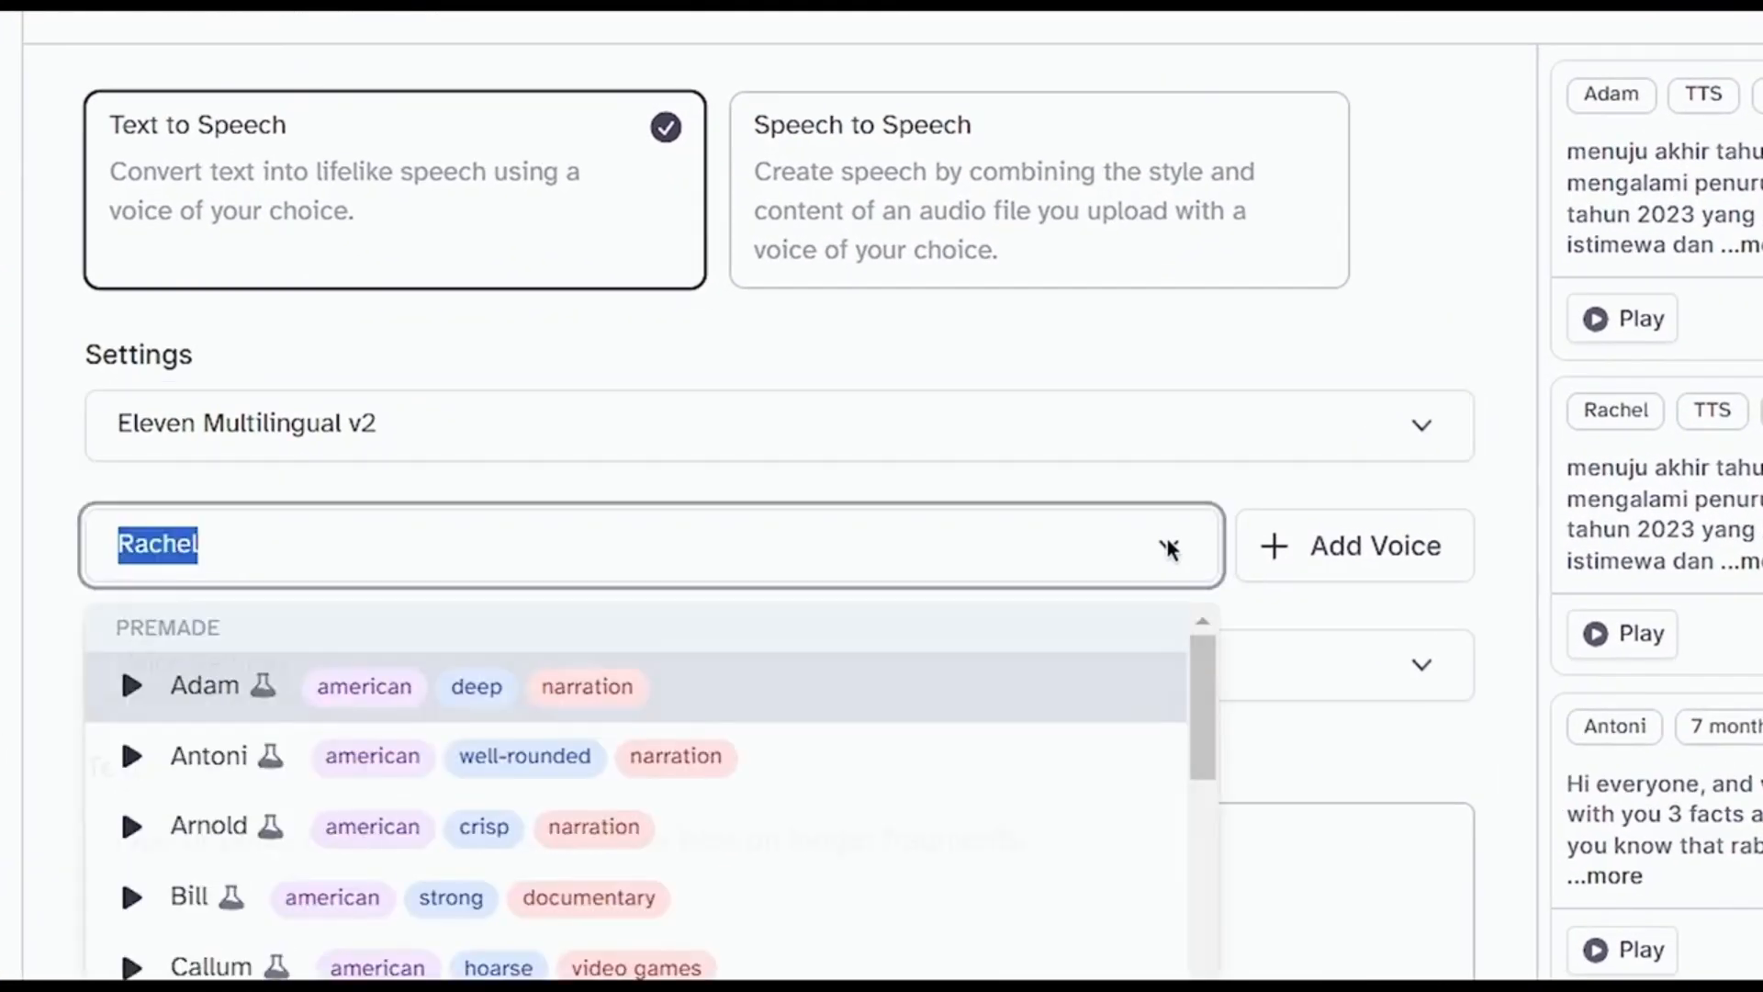
{"action": "scroll", "coordinate": [662, 744], "scroll_direction": "down", "scroll_amount": 3}
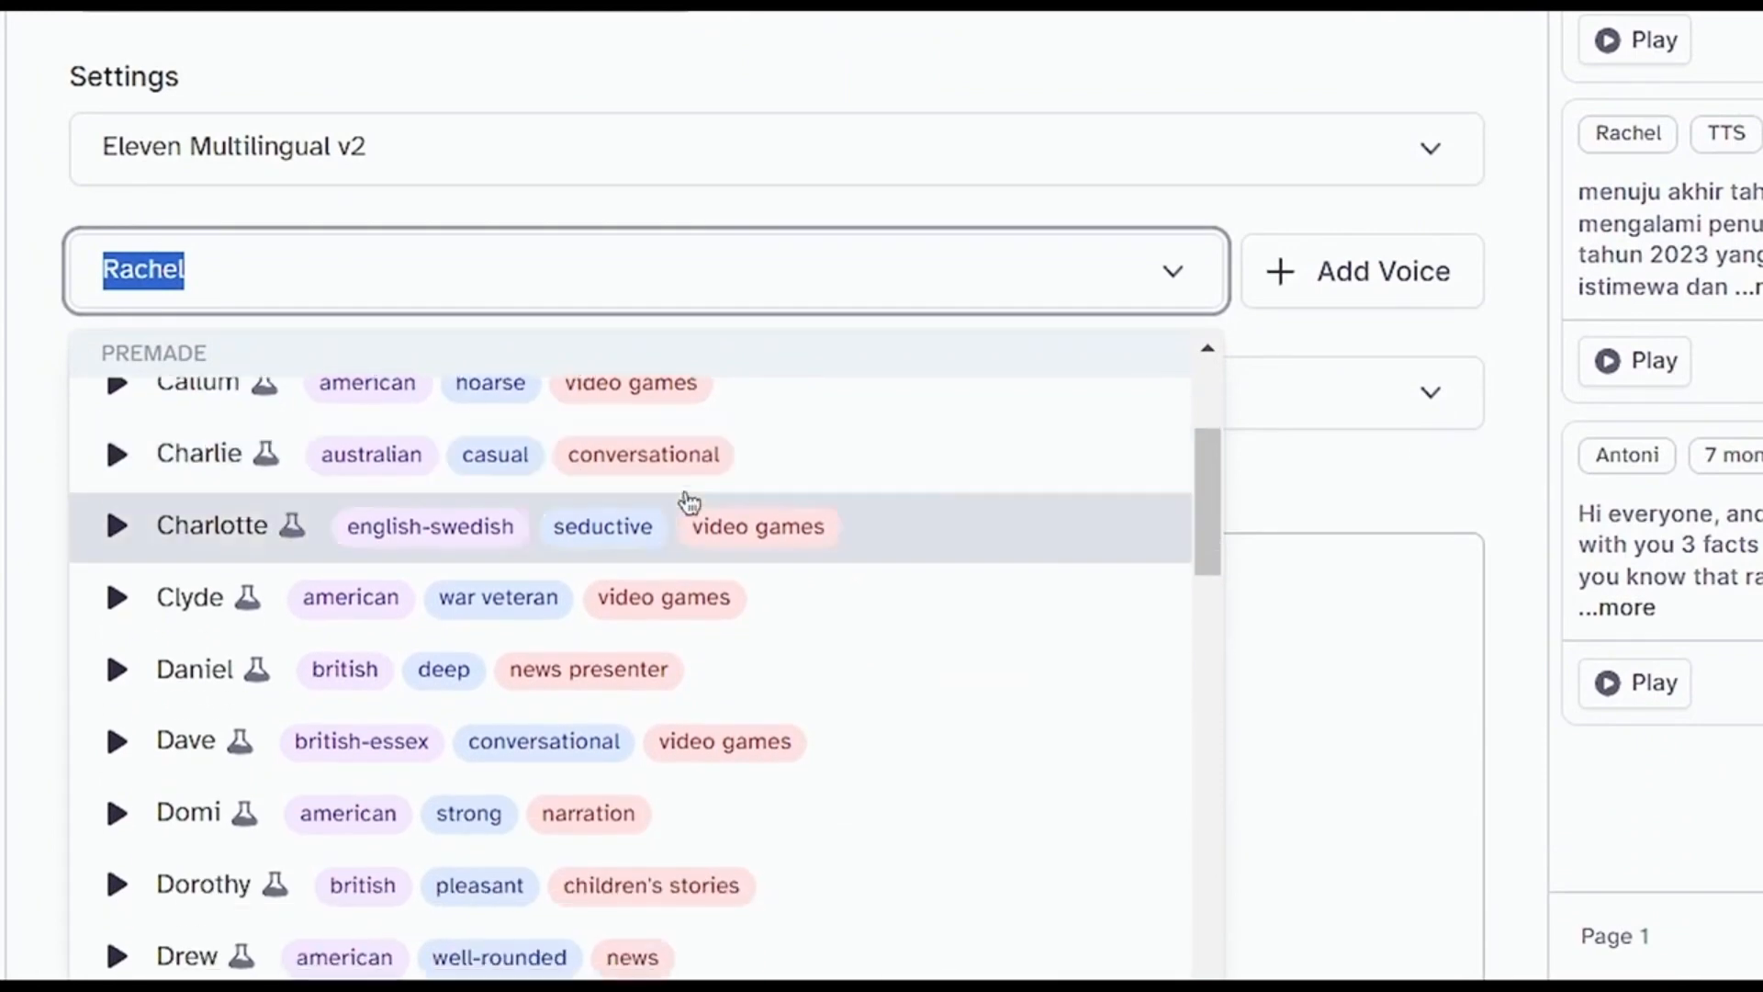
{"action": "scroll", "coordinate": [689, 502], "scroll_direction": "down", "scroll_amount": 10}
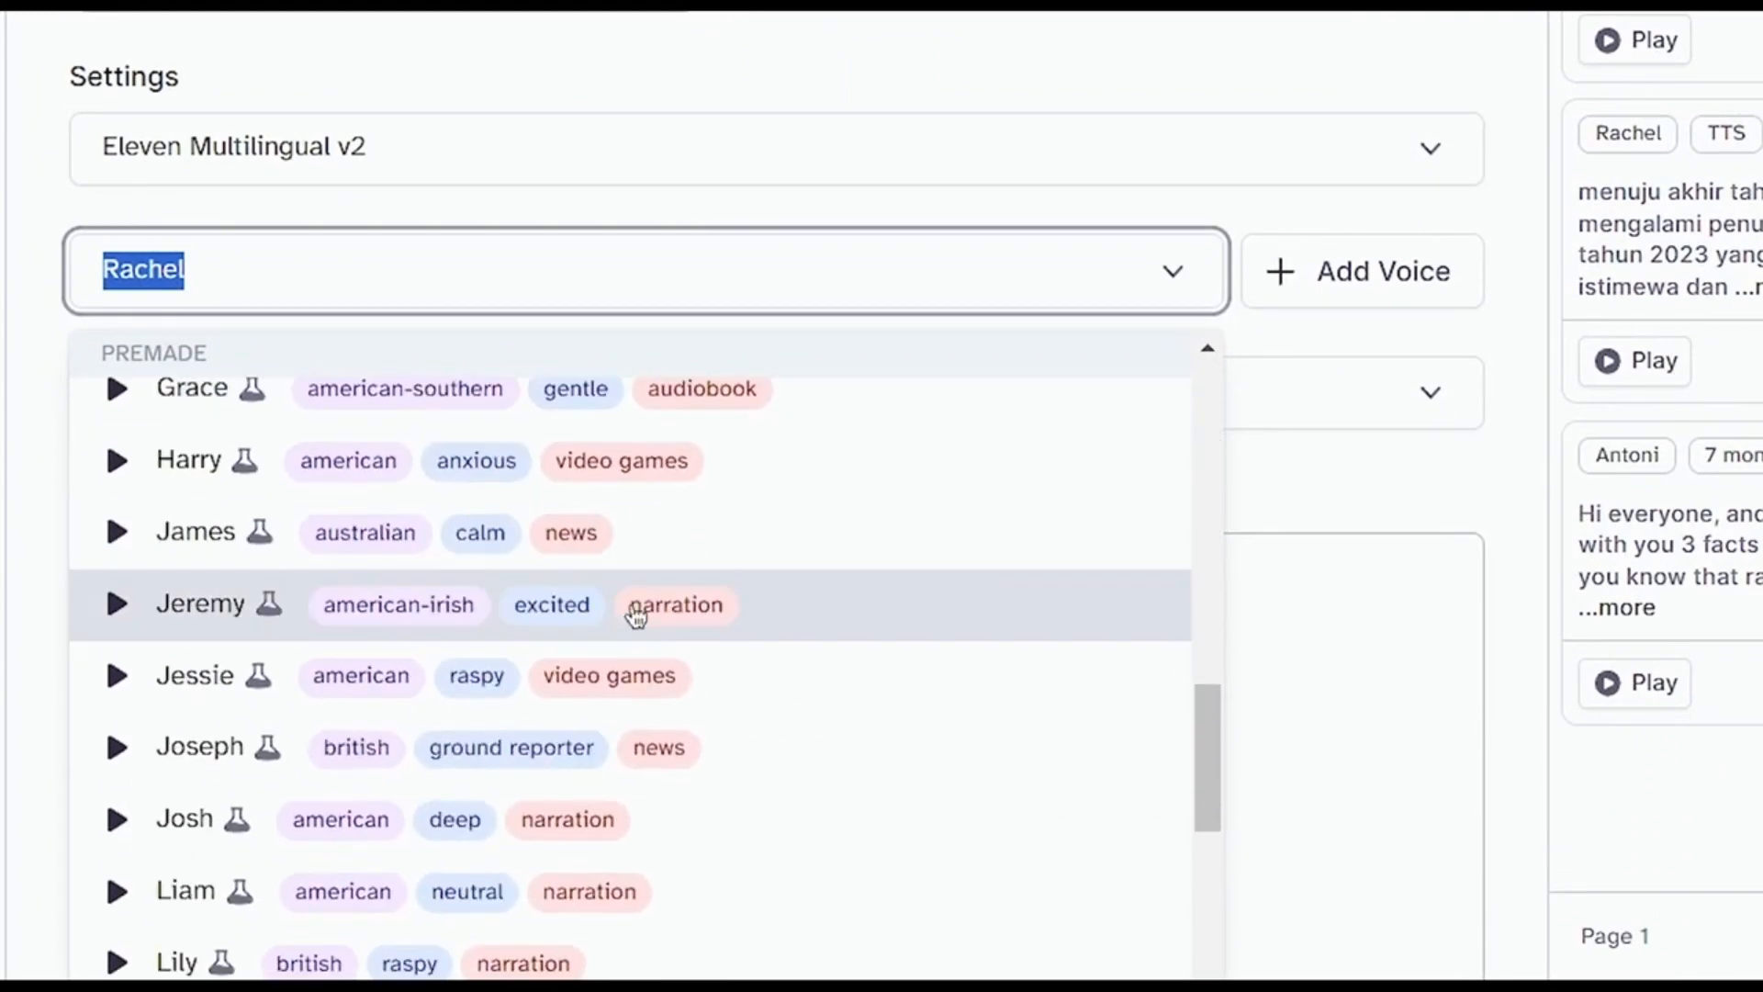
{"action": "scroll", "coordinate": [625, 613], "scroll_direction": "up", "scroll_amount": 3}
{"action": "scroll", "coordinate": [610, 661], "scroll_direction": "up", "scroll_amount": 3}
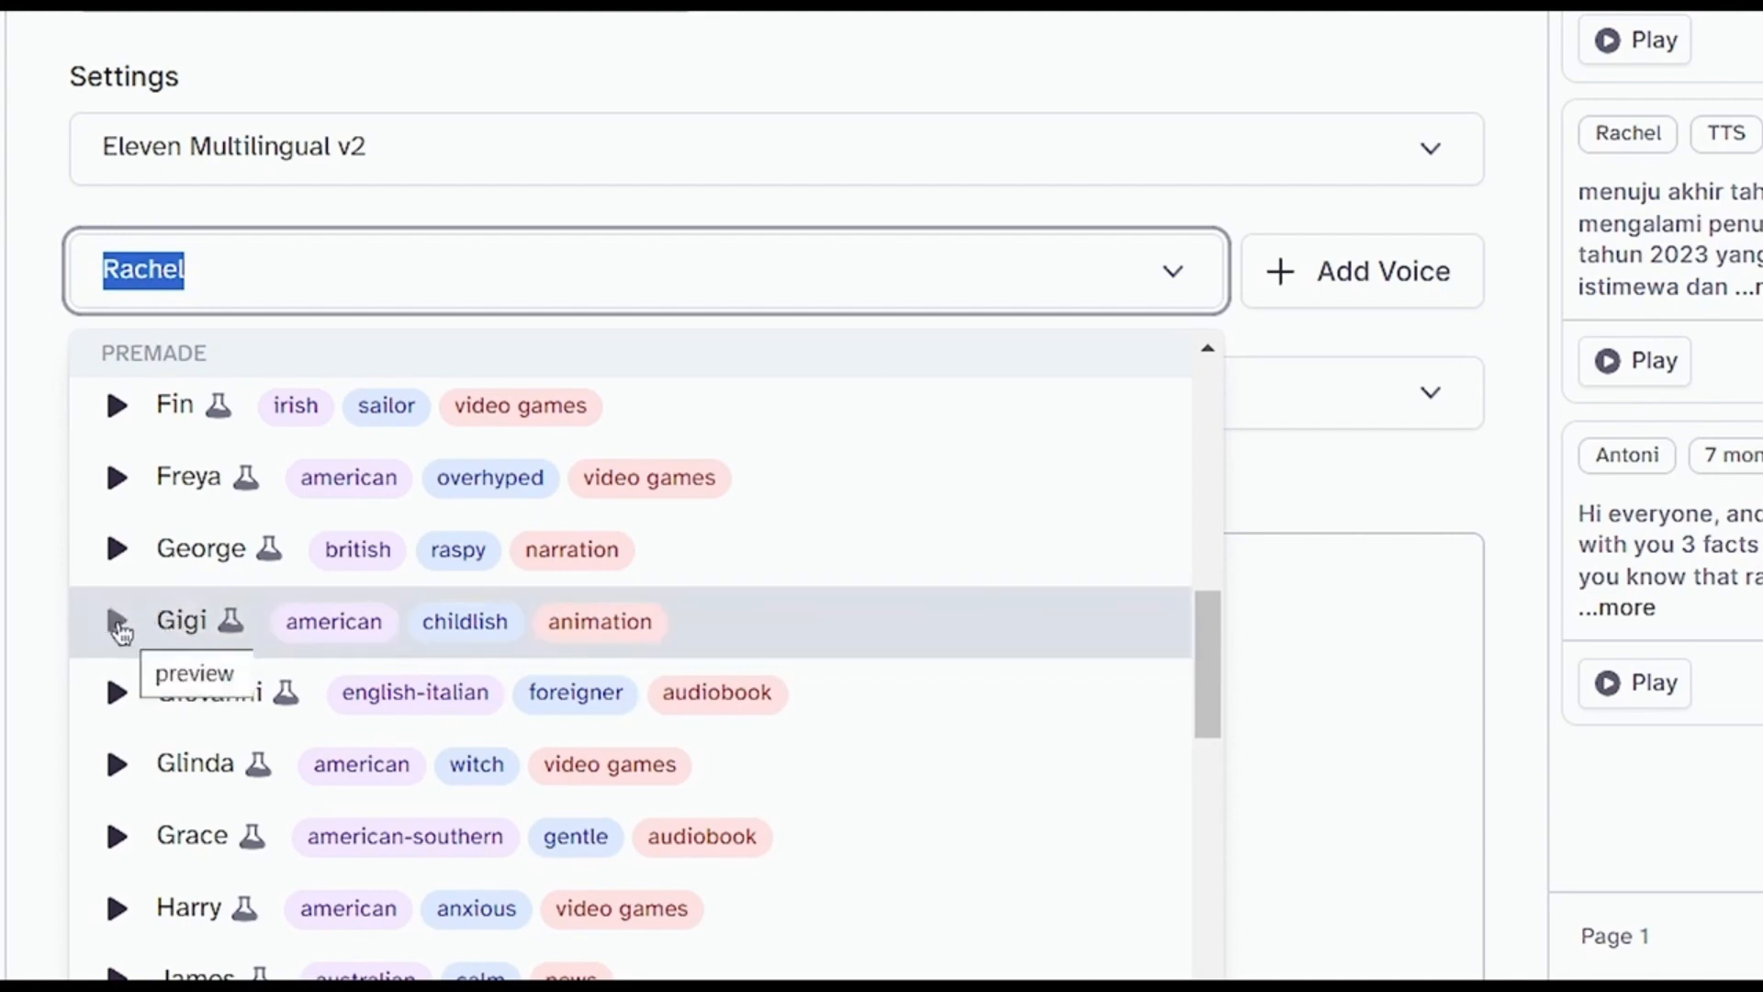
{"action": "left_click", "coordinate": [649, 618]}
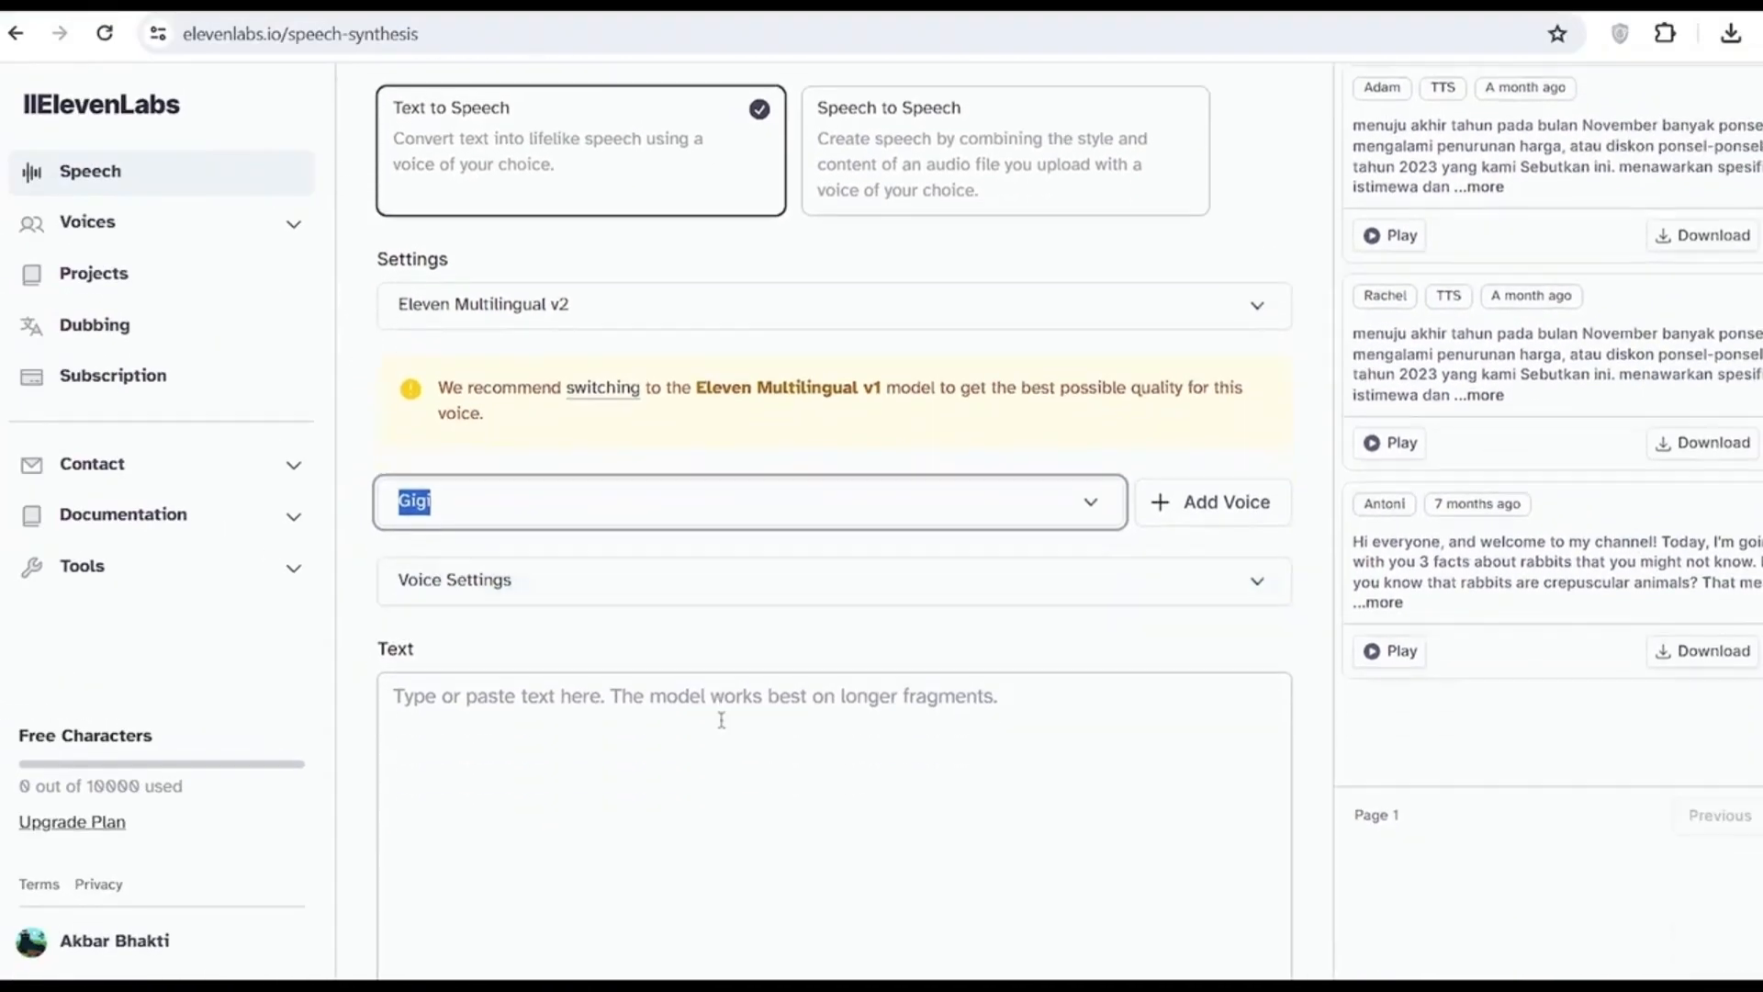
Copy the three apple example lines from the Google Docs script into the ElevenLabs text-to-speech text field
{"action": "scroll", "coordinate": [722, 720], "scroll_direction": "down", "scroll_amount": 1}
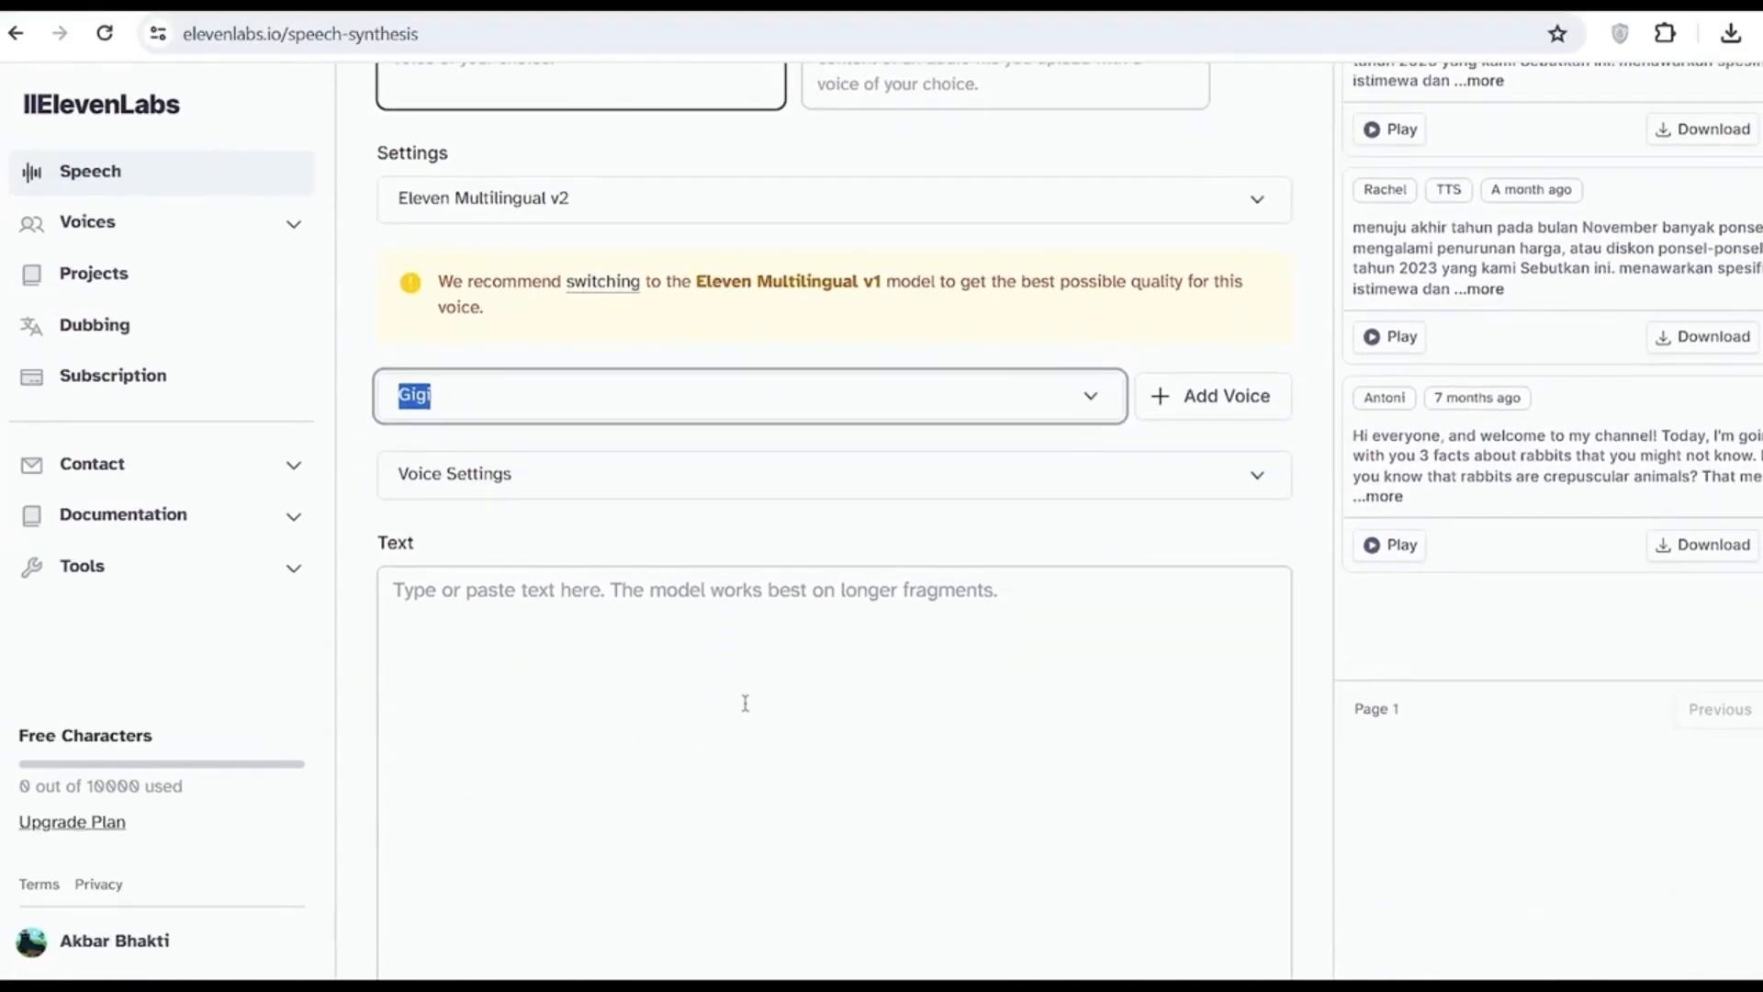
{"action": "scroll", "coordinate": [763, 684], "scroll_direction": "down", "scroll_amount": 1}
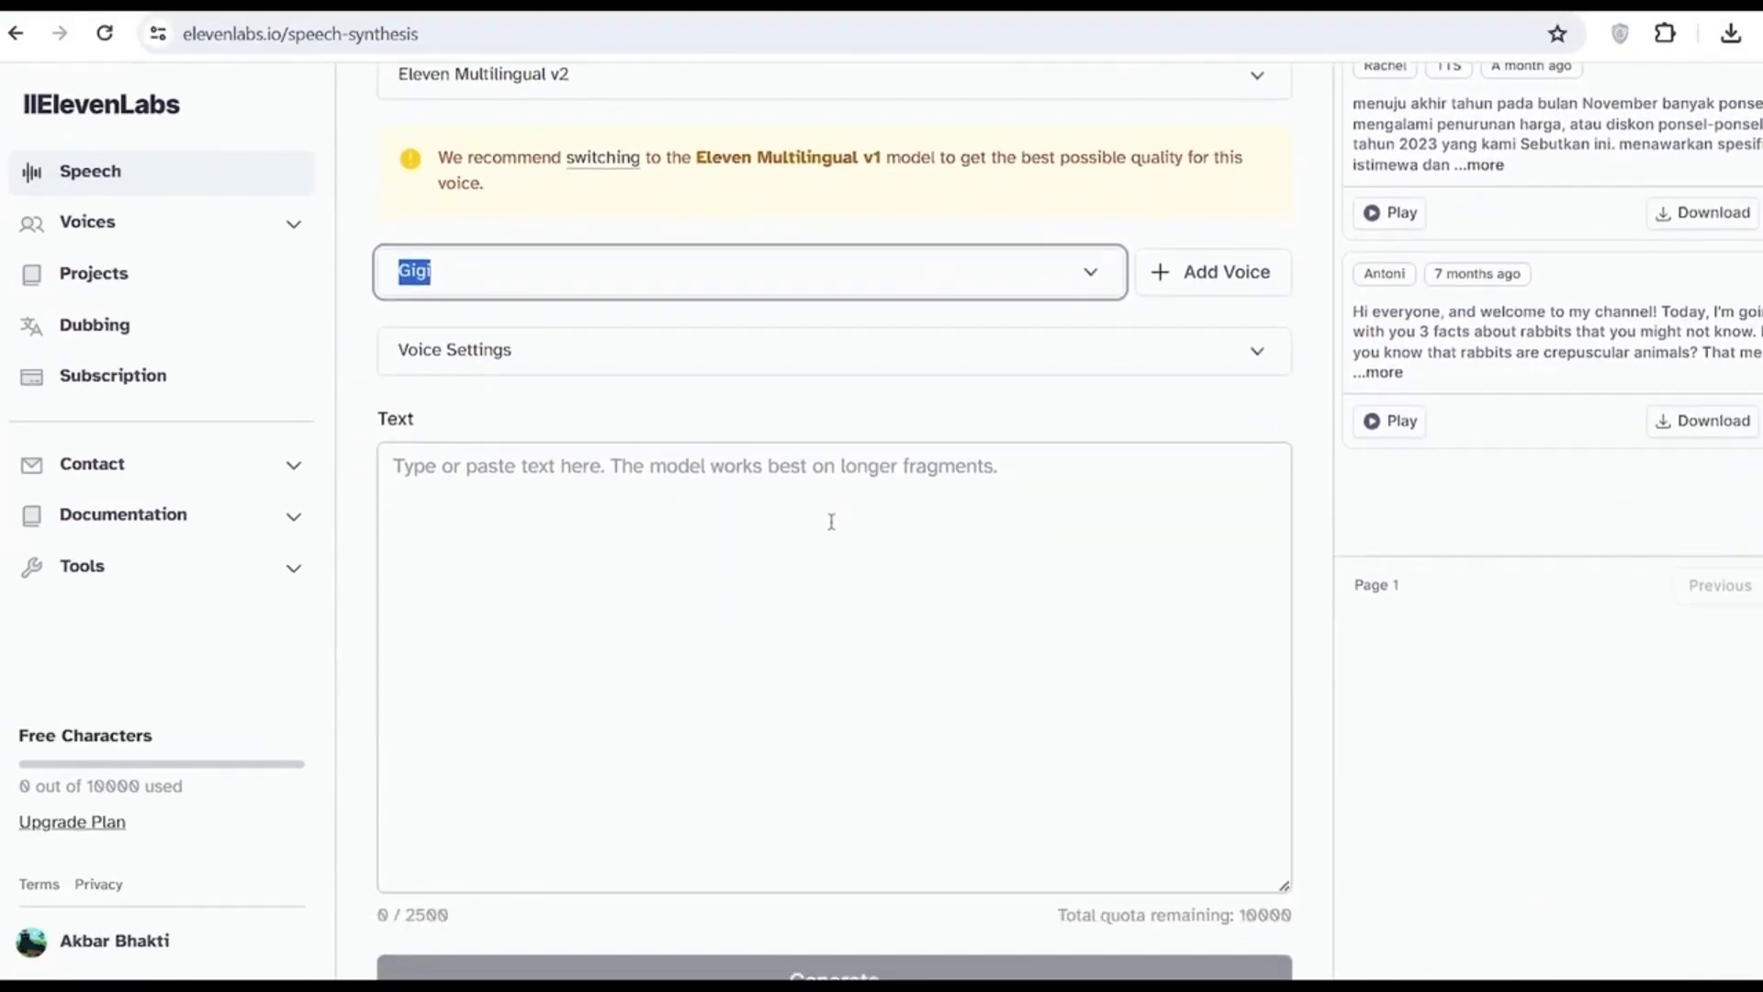
{"action": "left_click", "coordinate": [586, 475]}
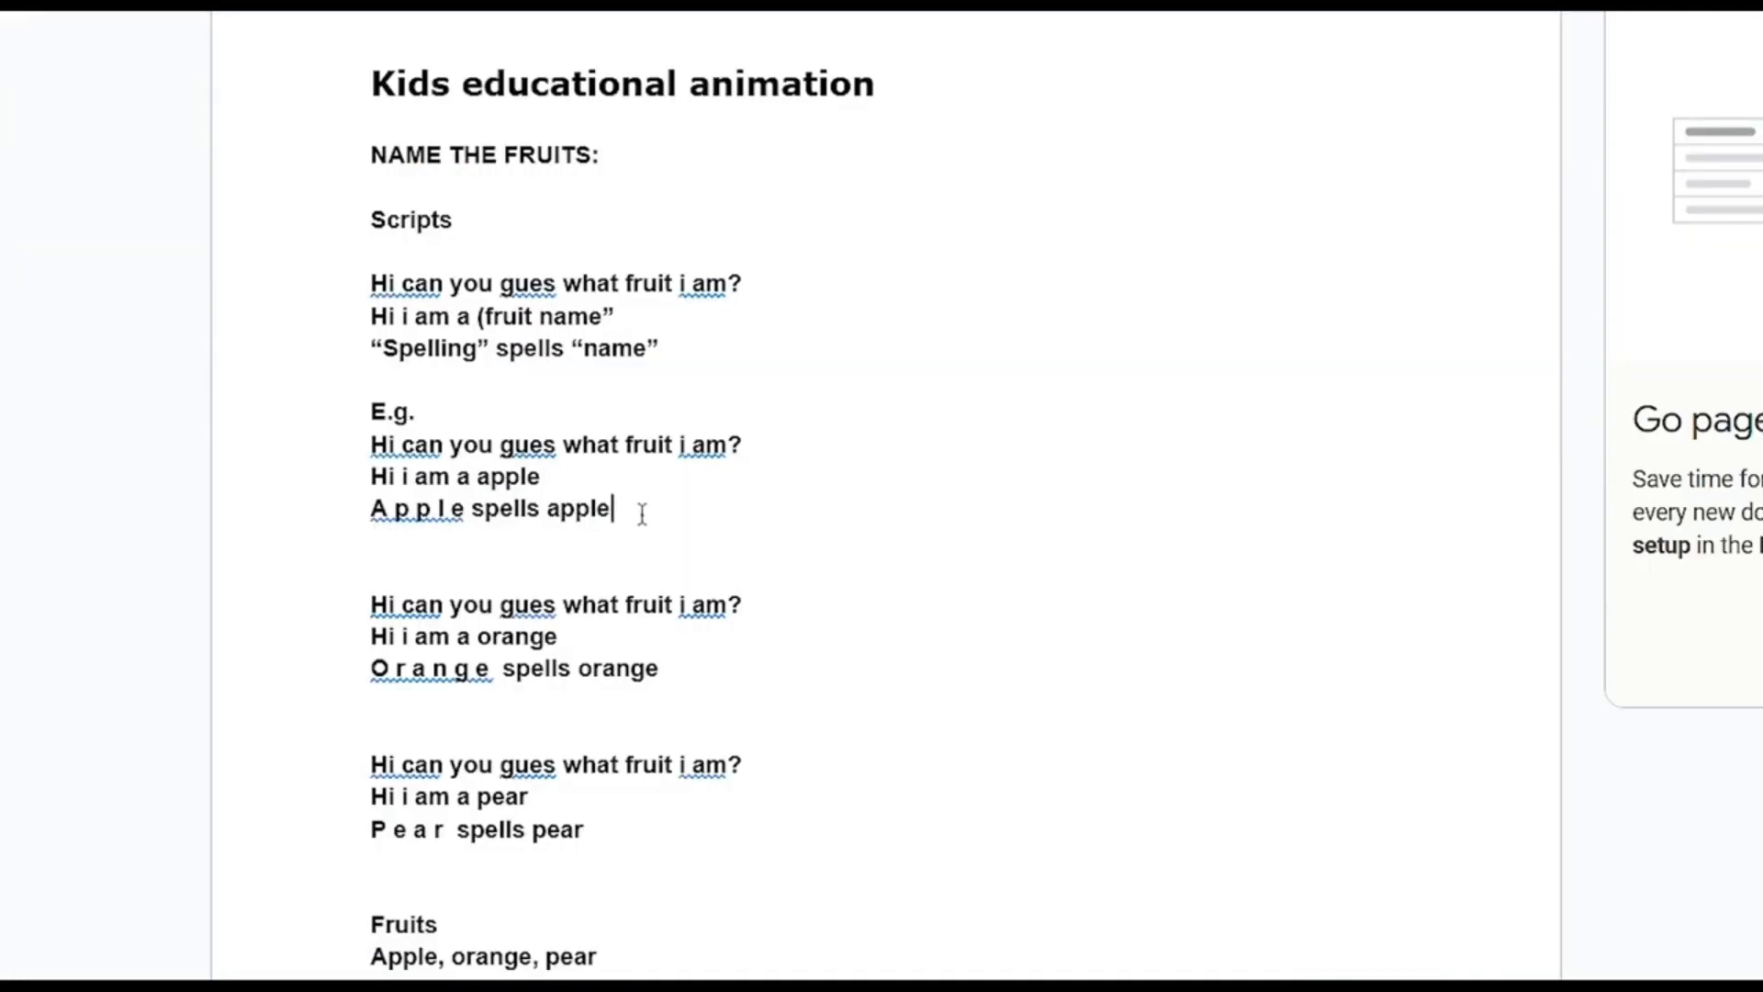
{"action": "left_click_drag", "start_coordinate": [642, 514], "coordinate": [418, 456]}
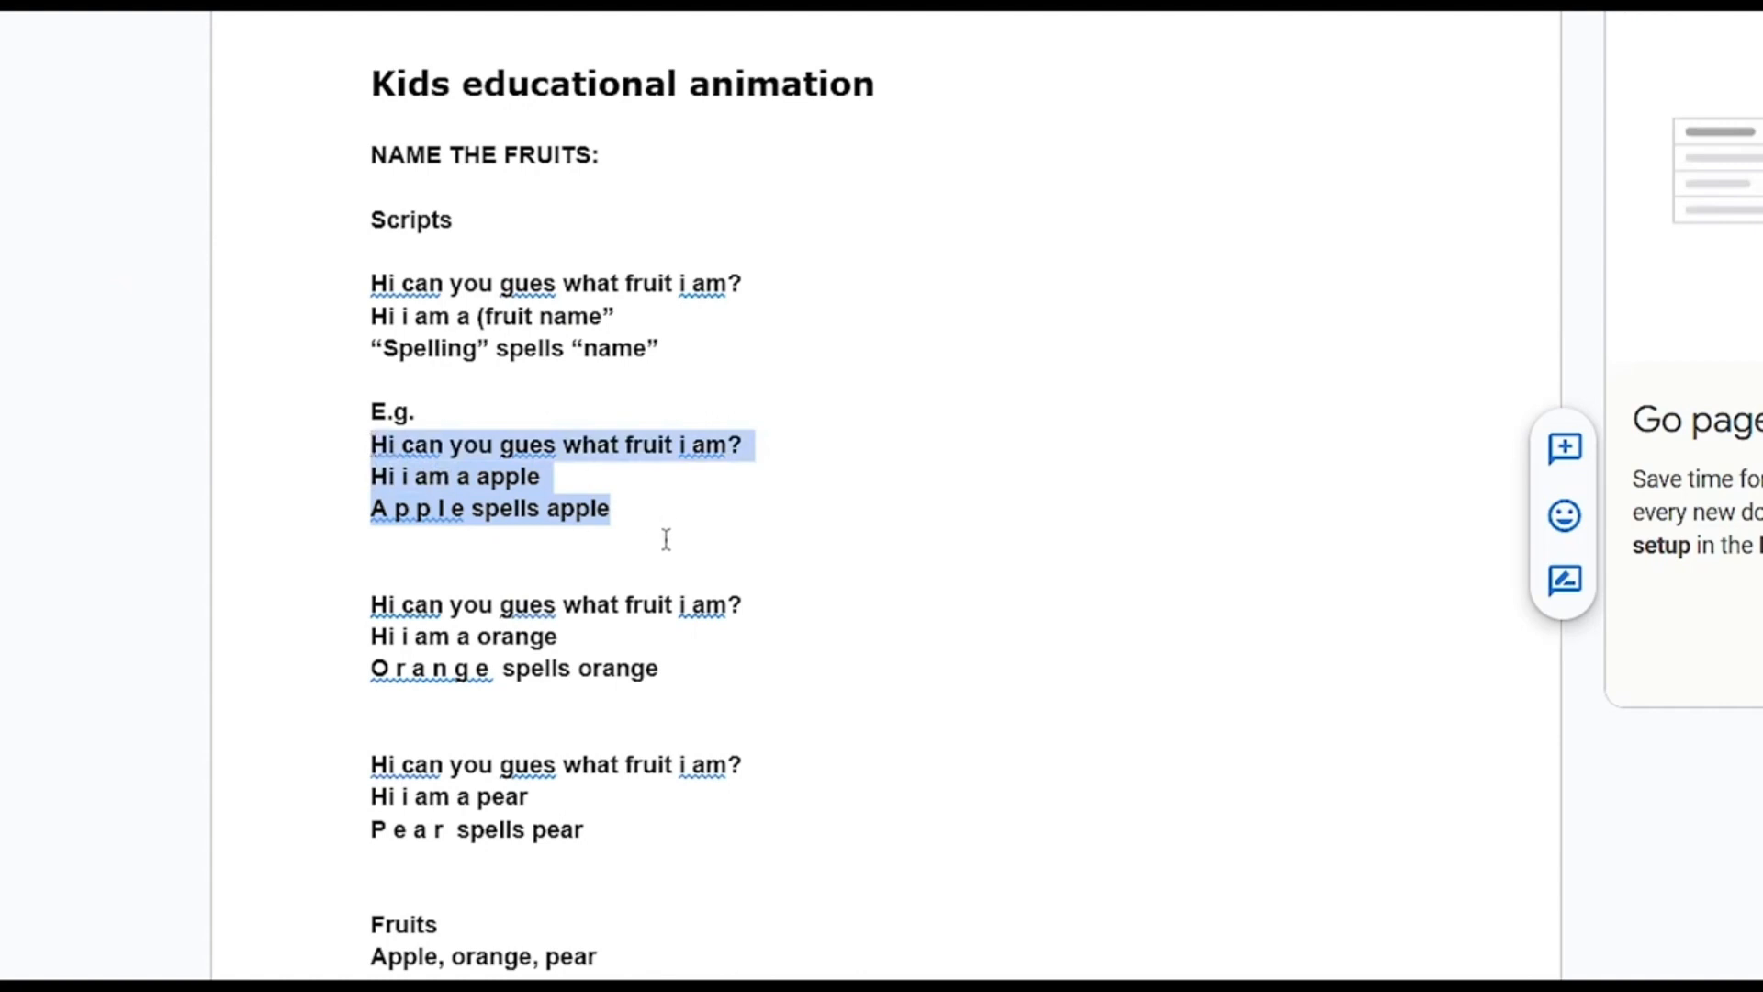
{"action": "right_click", "coordinate": [562, 443]}
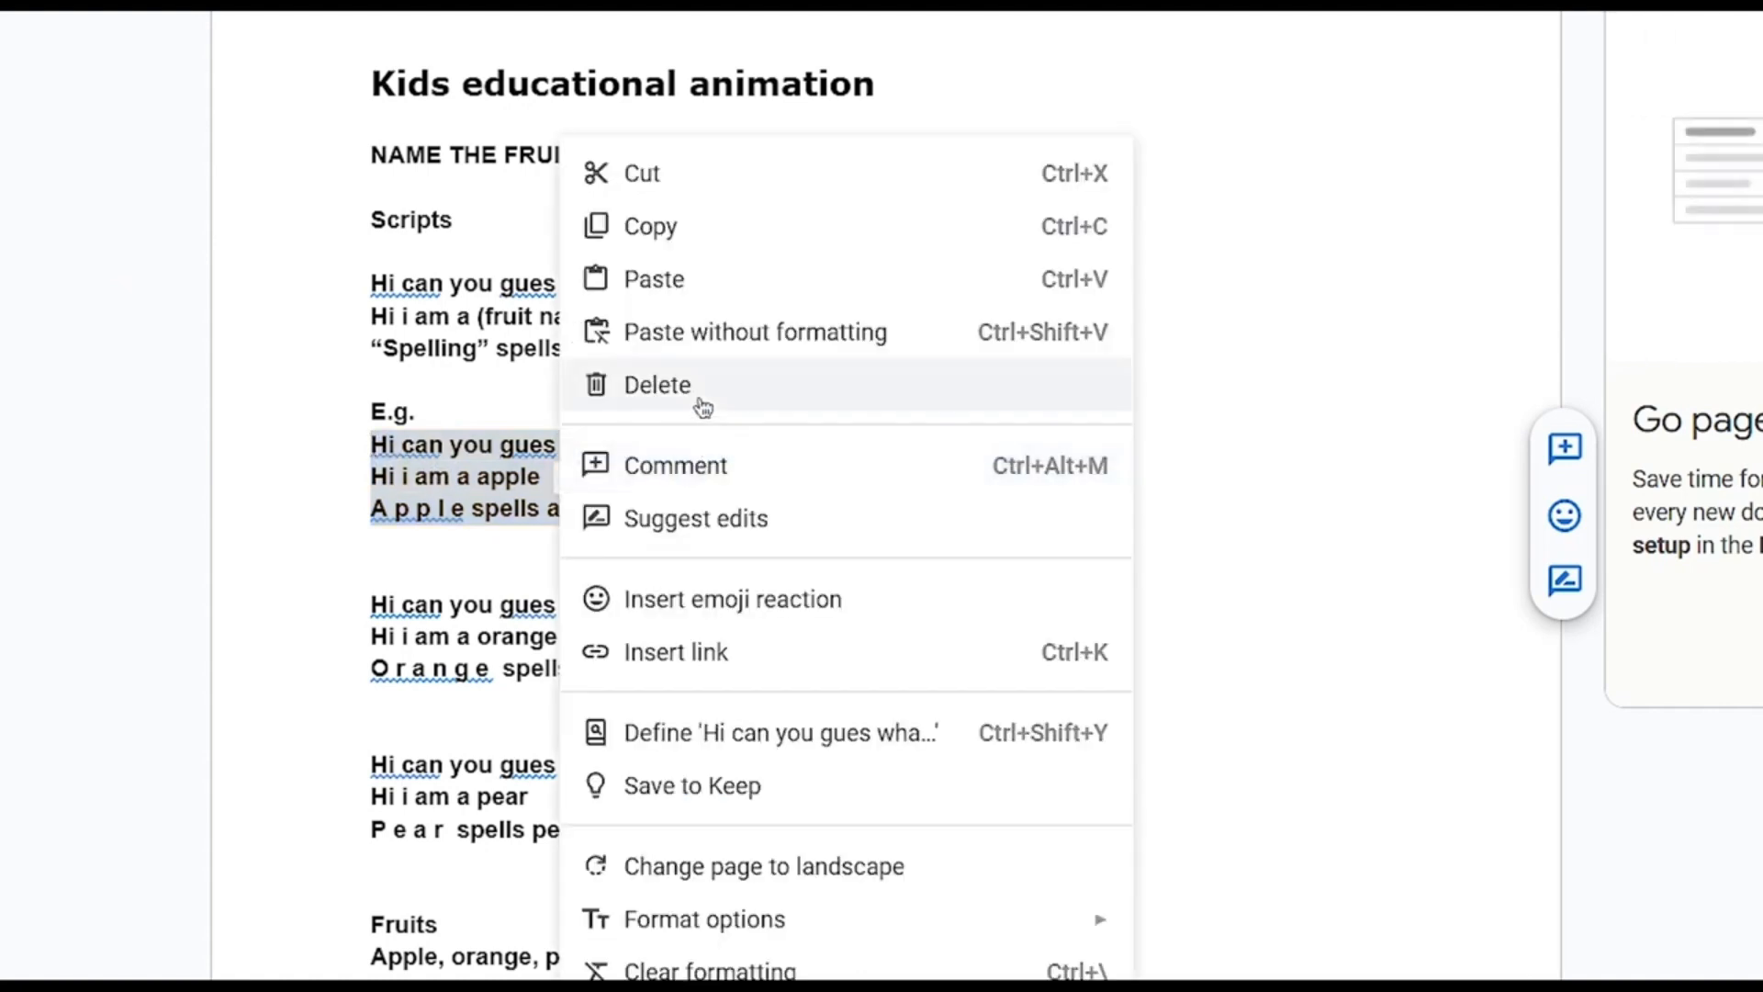
{"action": "left_click", "coordinate": [650, 226]}
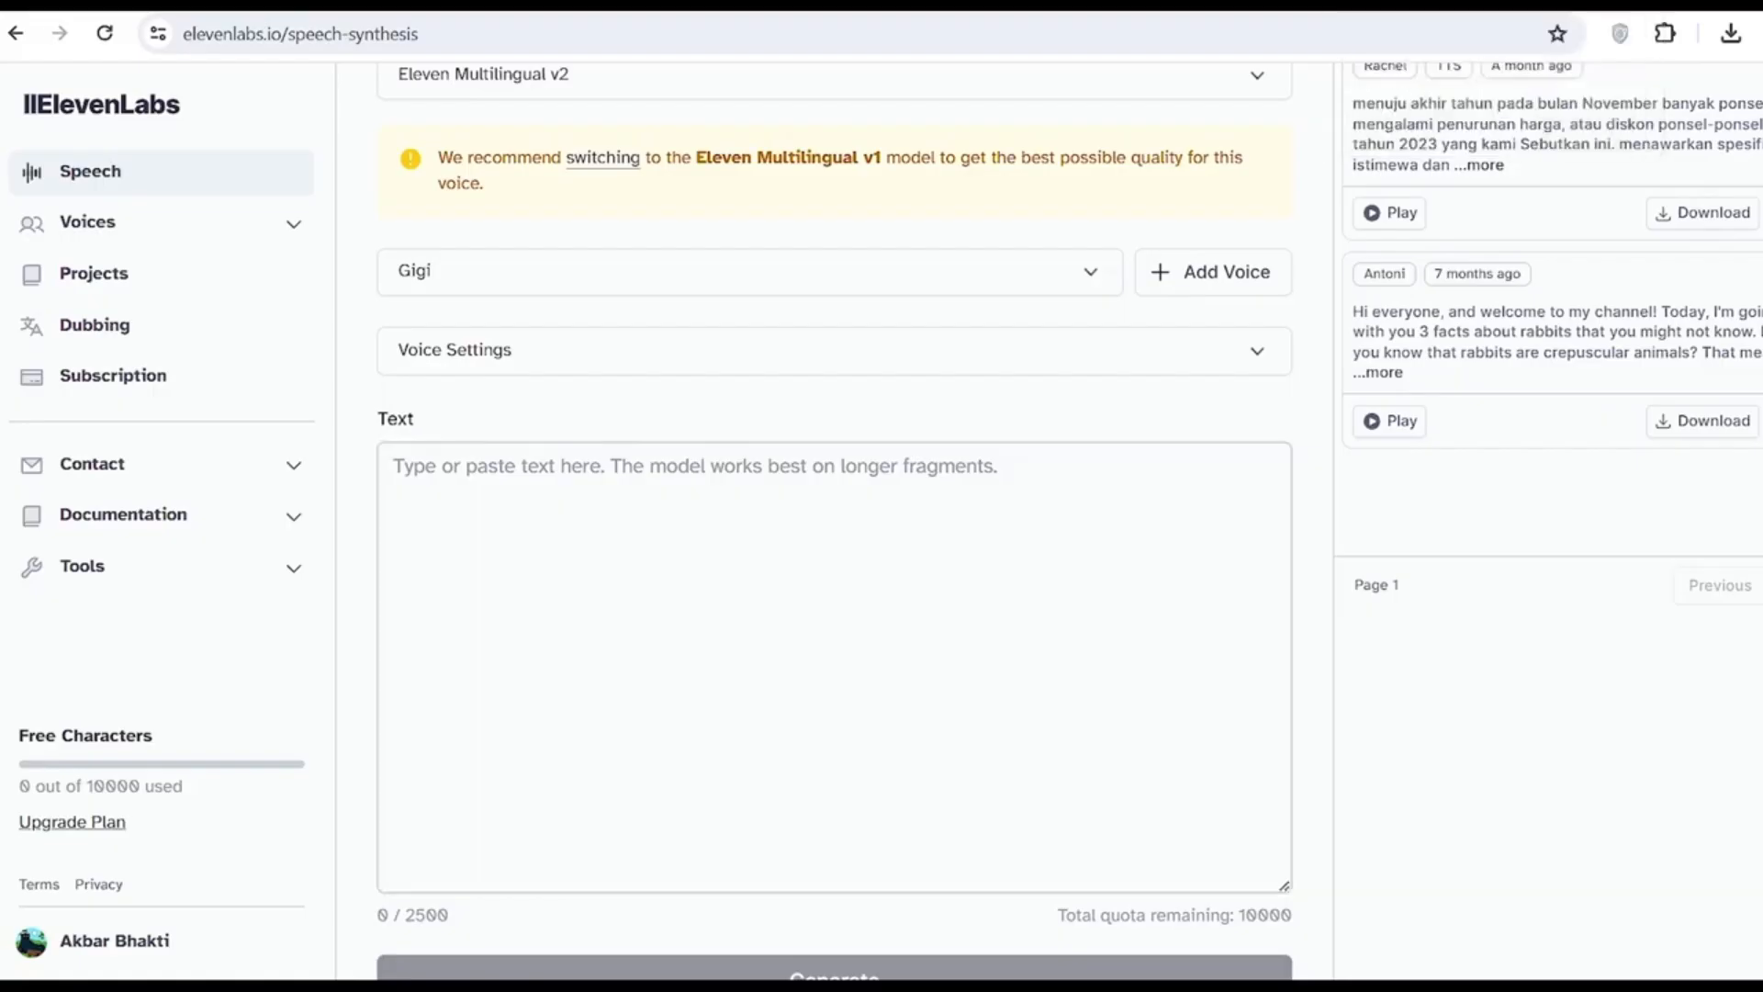
{"action": "right_click", "coordinate": [606, 495]}
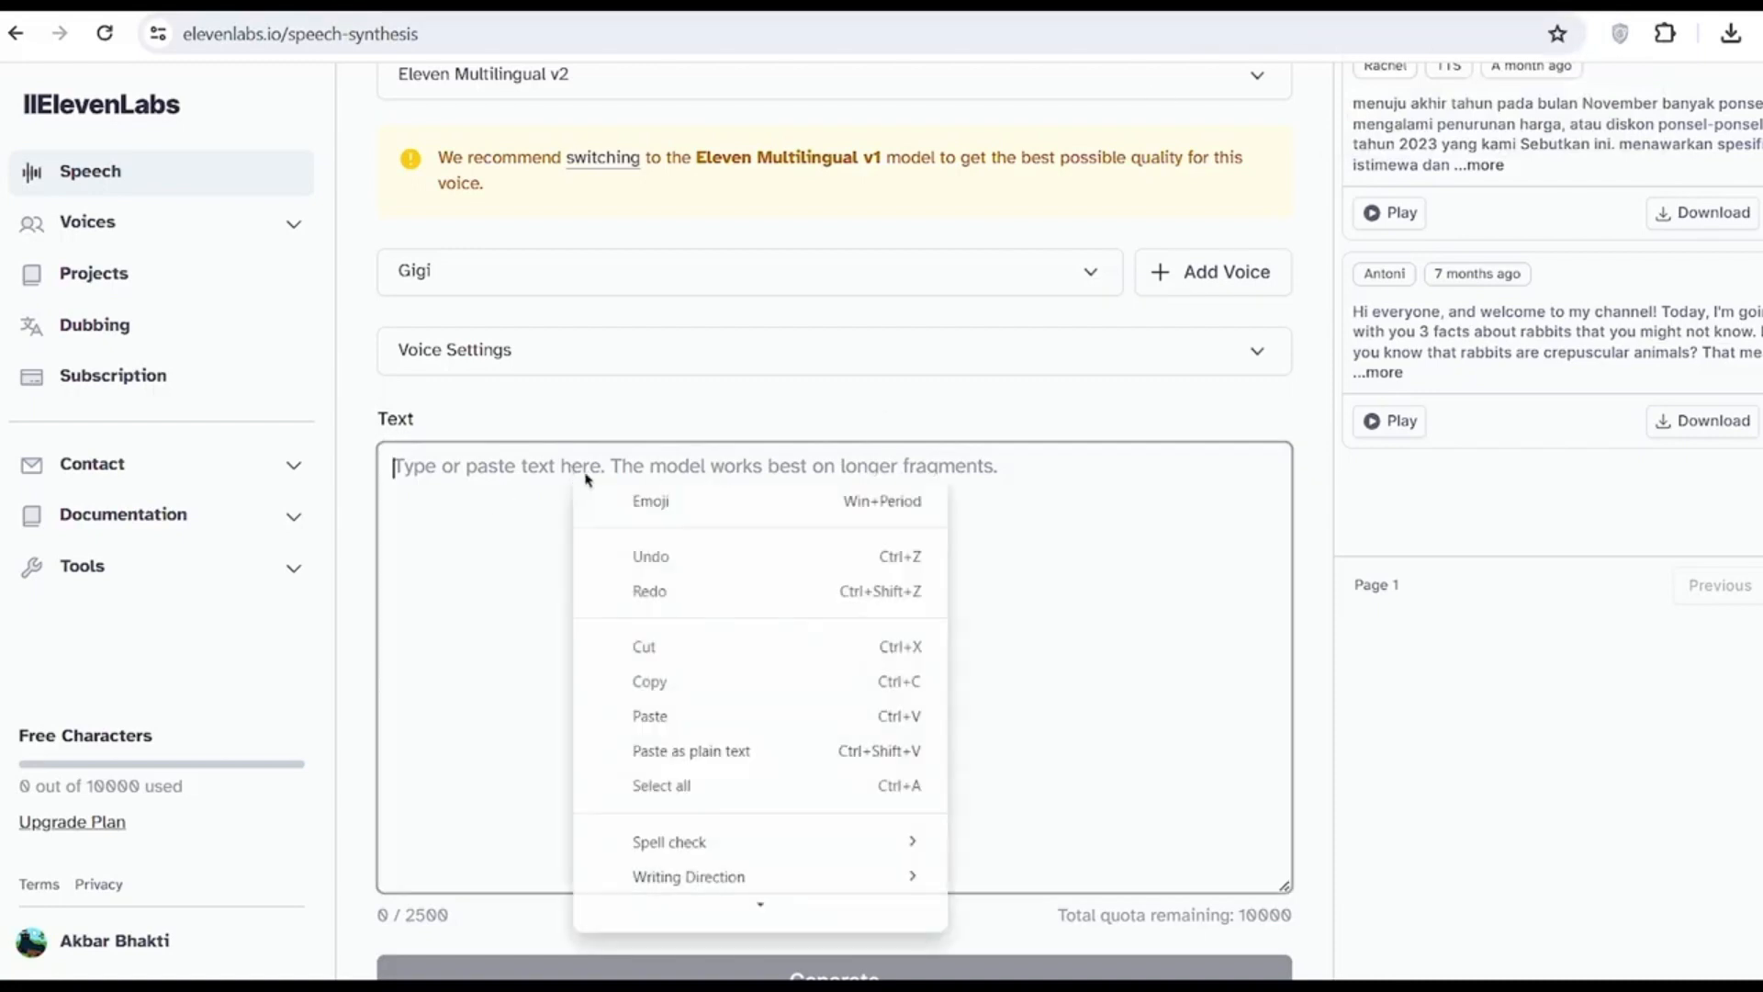
{"action": "left_click", "coordinate": [689, 718]}
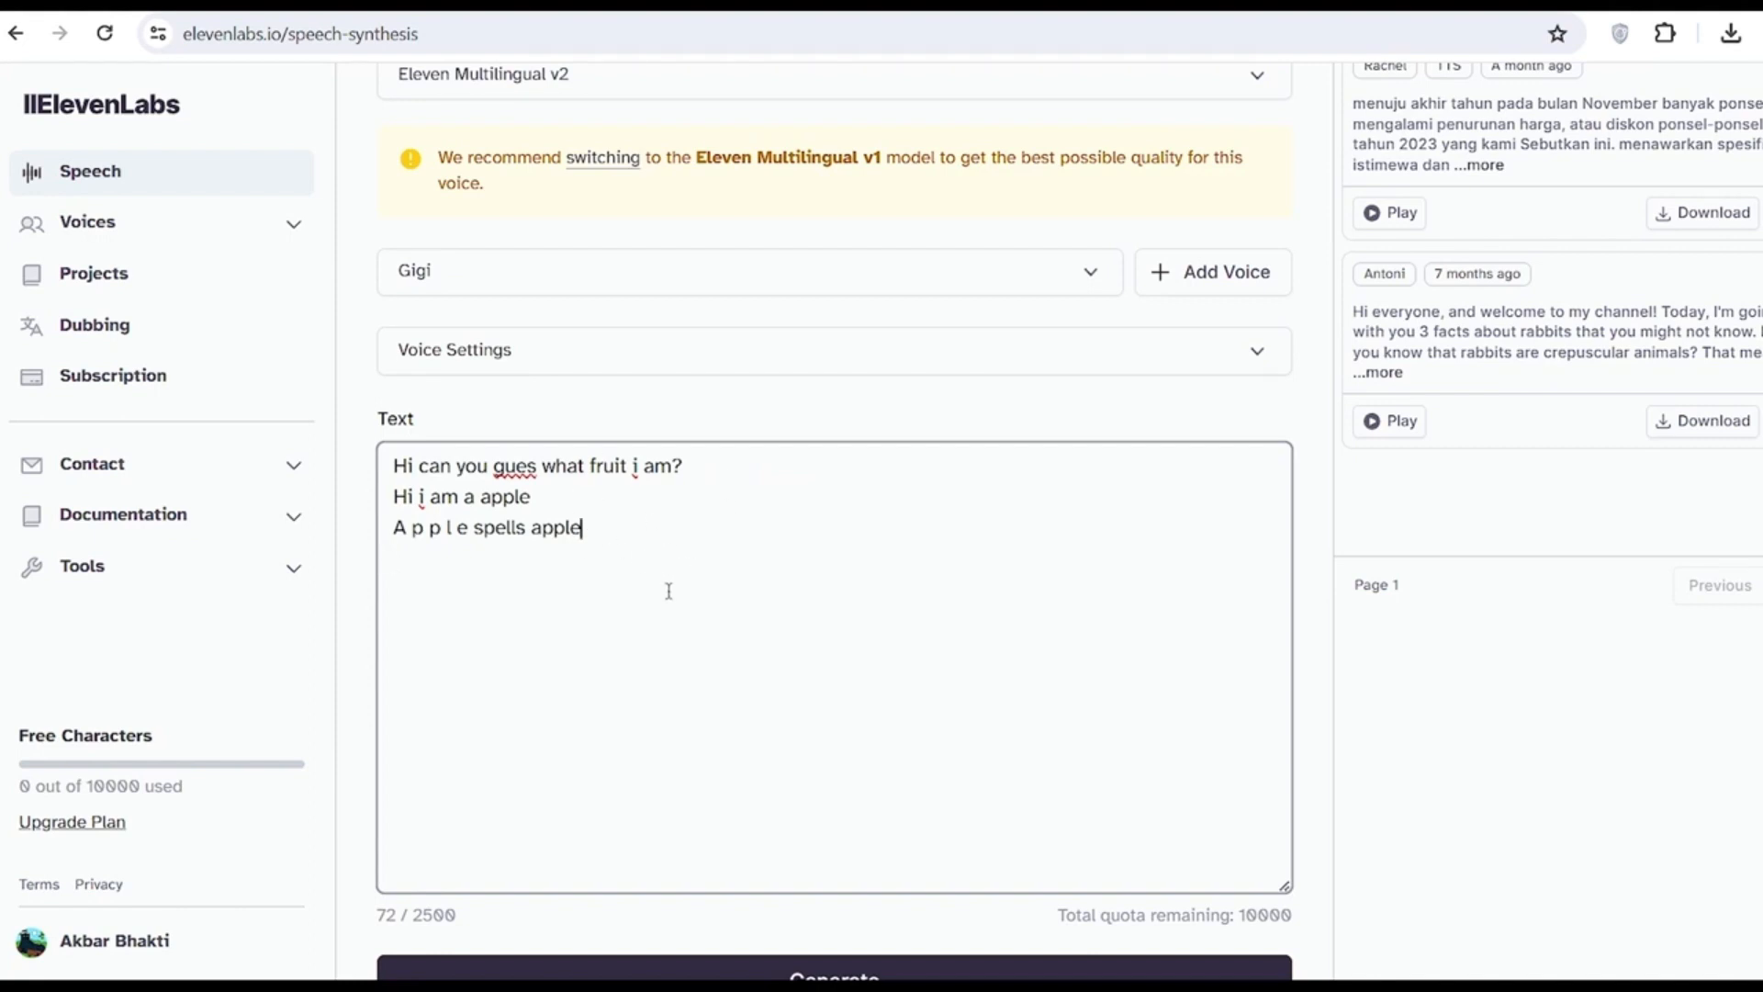
Generate the apple voice-over with the Gigi voice and download it as an audio file
{"action": "scroll", "coordinate": [803, 780], "scroll_direction": "down", "scroll_amount": 1}
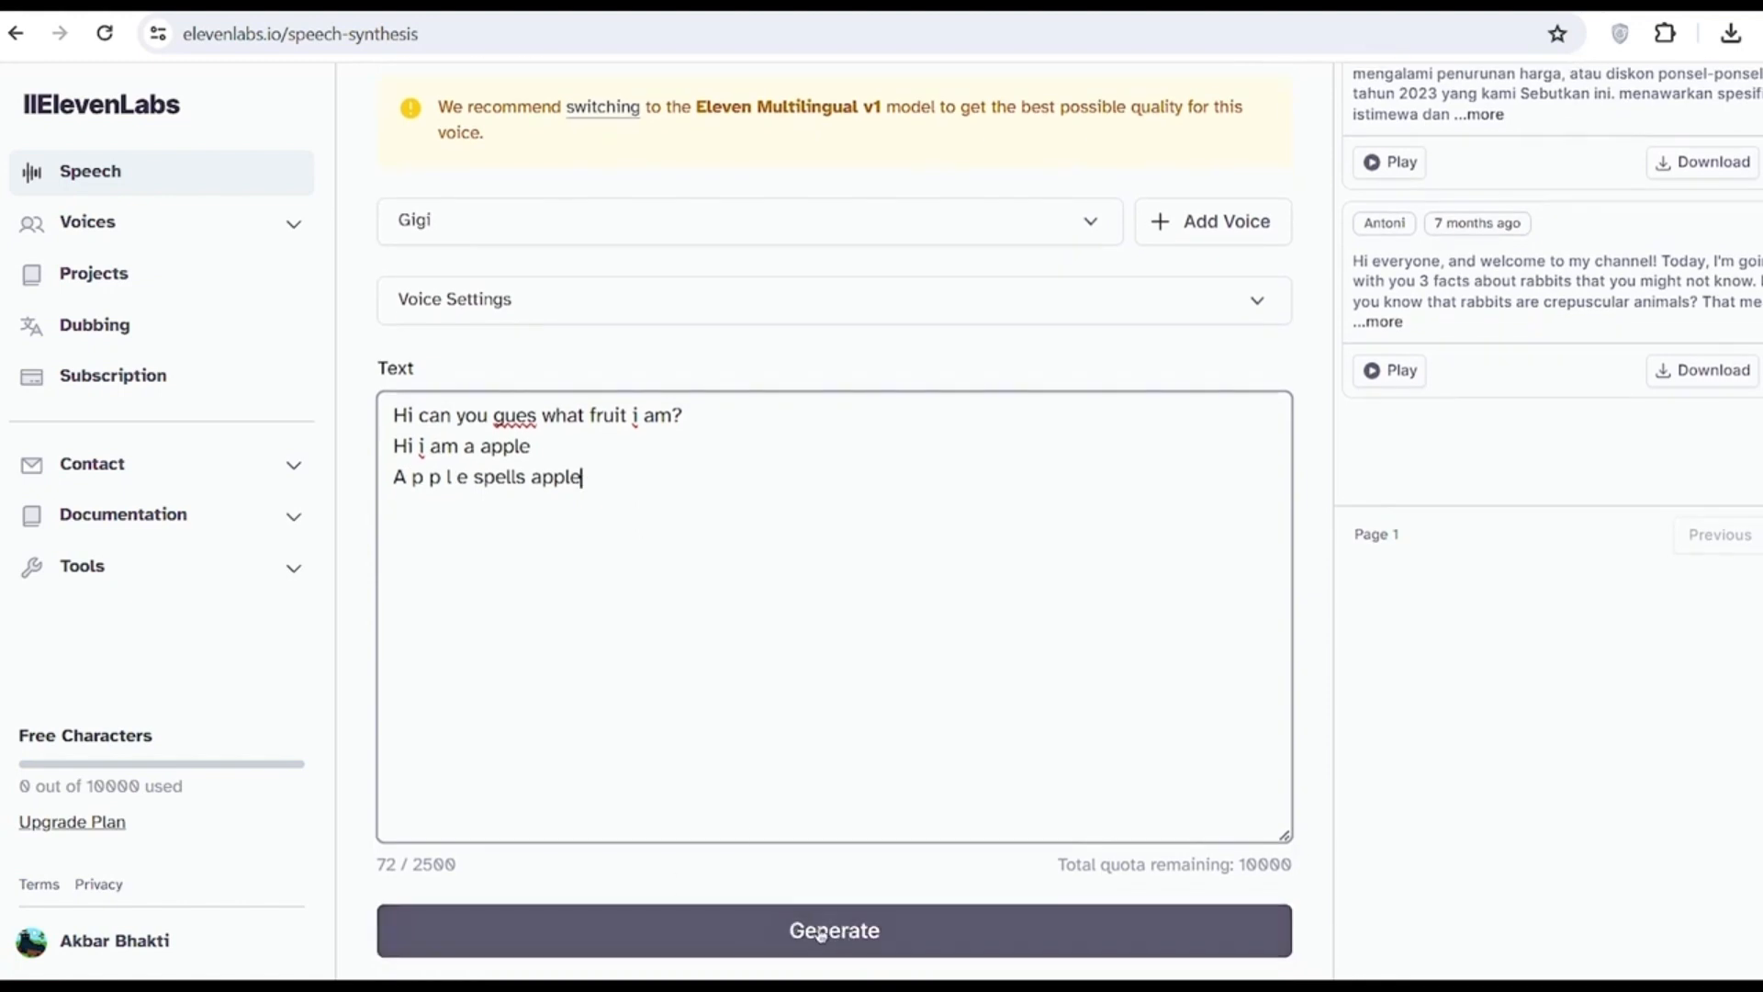
{"action": "scroll", "coordinate": [825, 860], "scroll_direction": "up", "scroll_amount": 3}
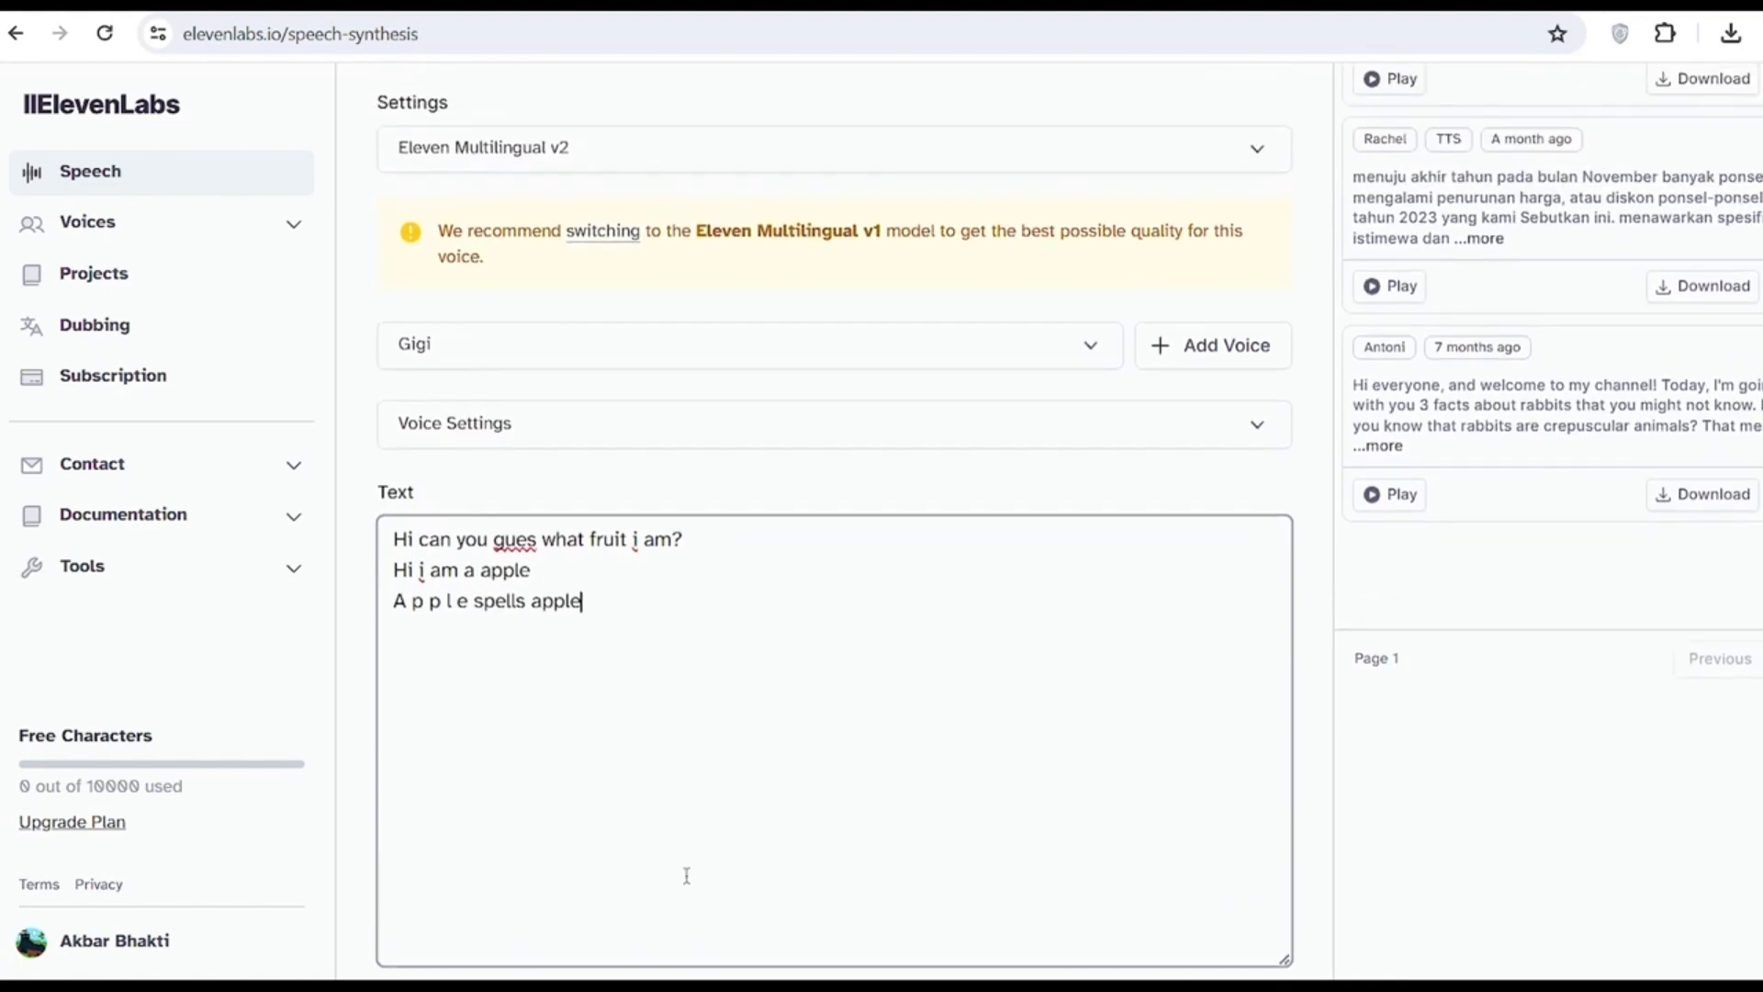
{"action": "scroll", "coordinate": [685, 874], "scroll_direction": "down", "scroll_amount": 3}
{"action": "left_click", "coordinate": [834, 931]}
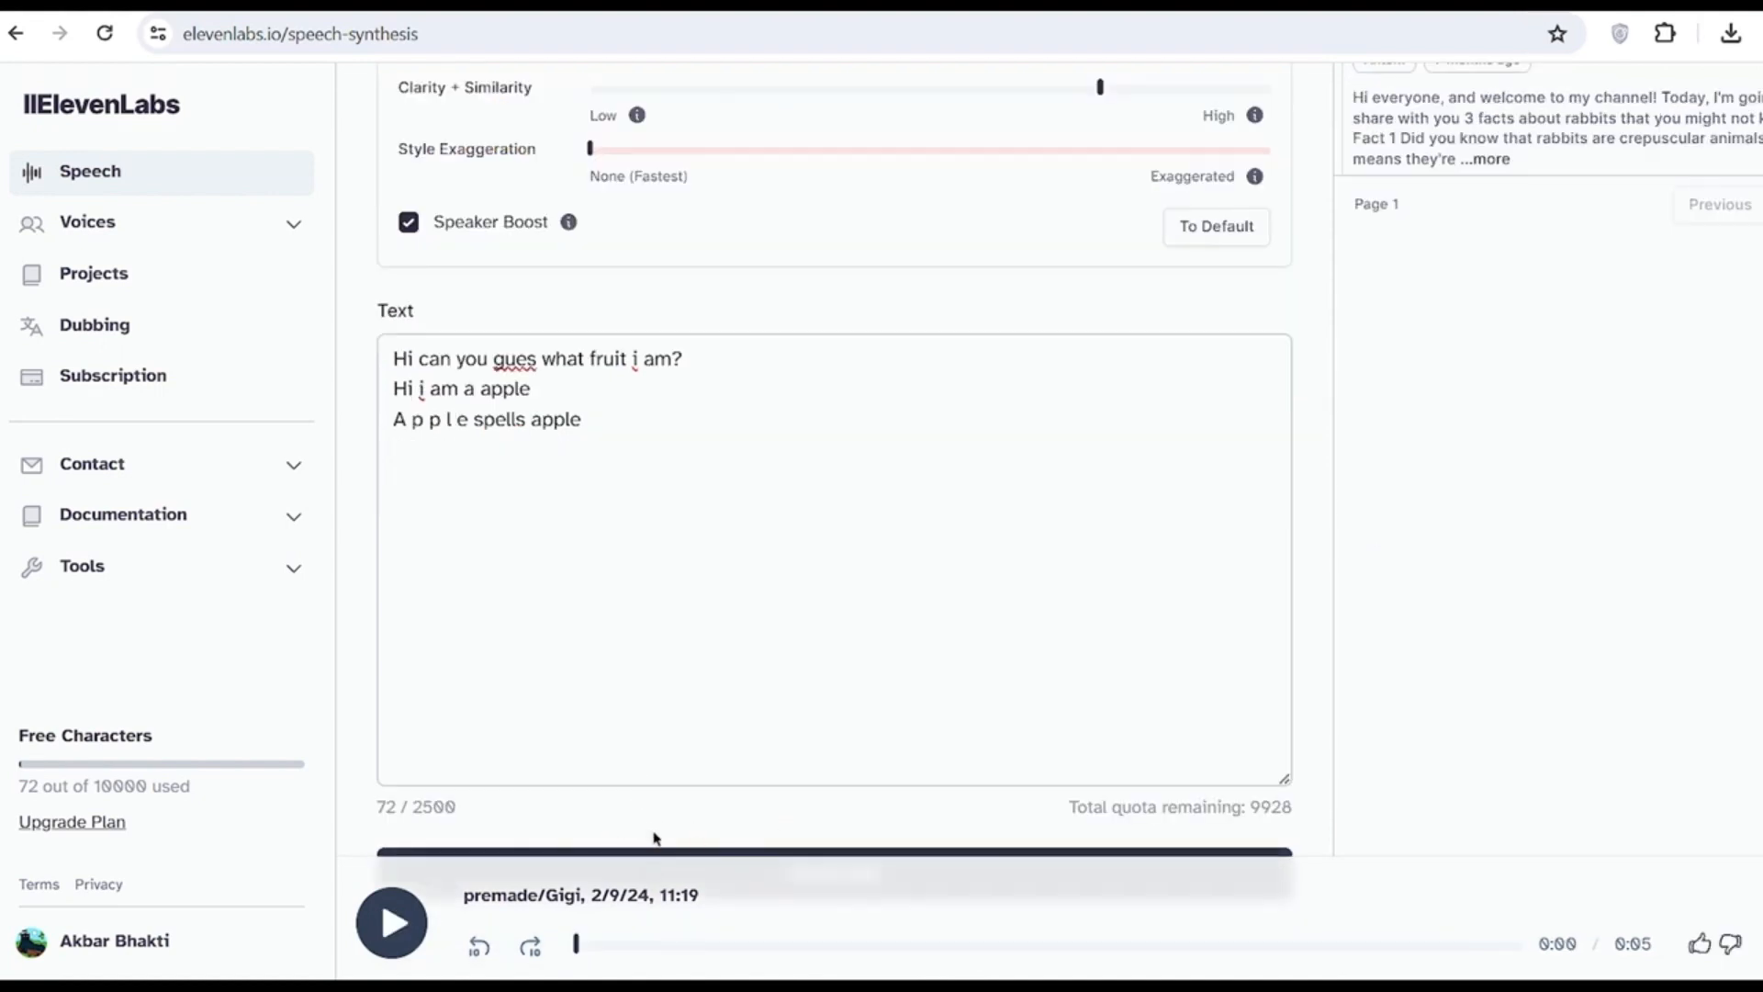
{"action": "scroll", "coordinate": [959, 871], "scroll_direction": "down", "scroll_amount": 1}
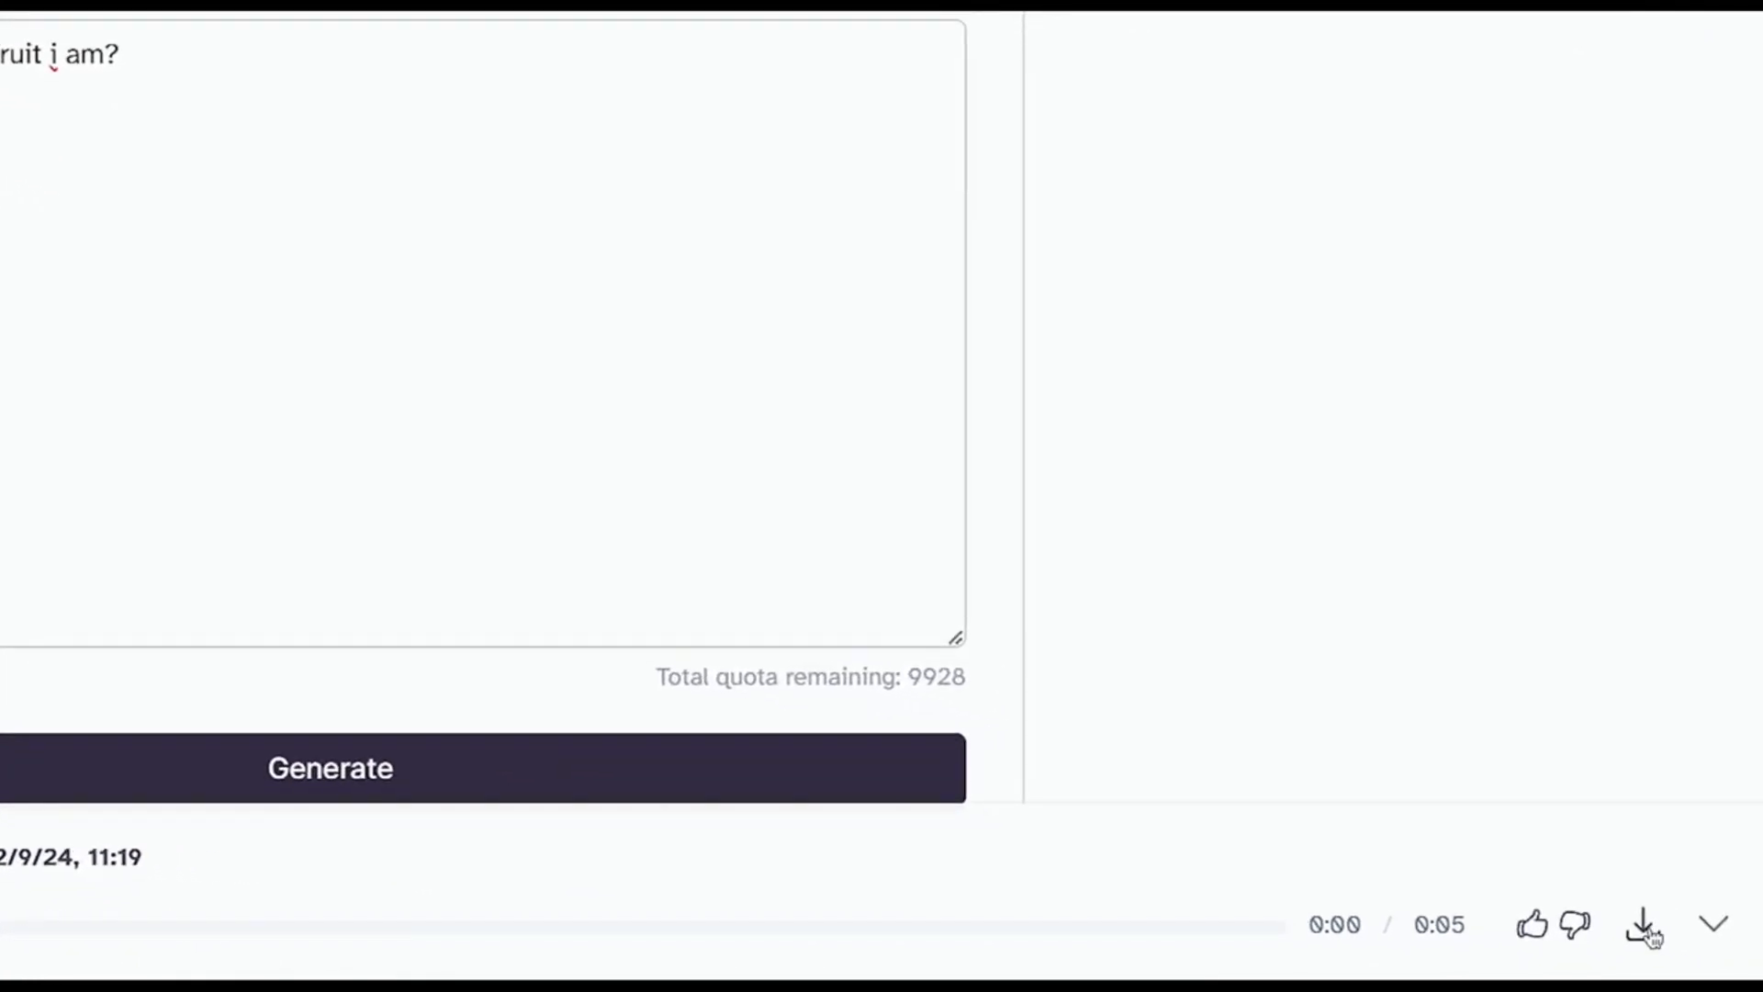
{"action": "left_click", "coordinate": [1643, 925]}
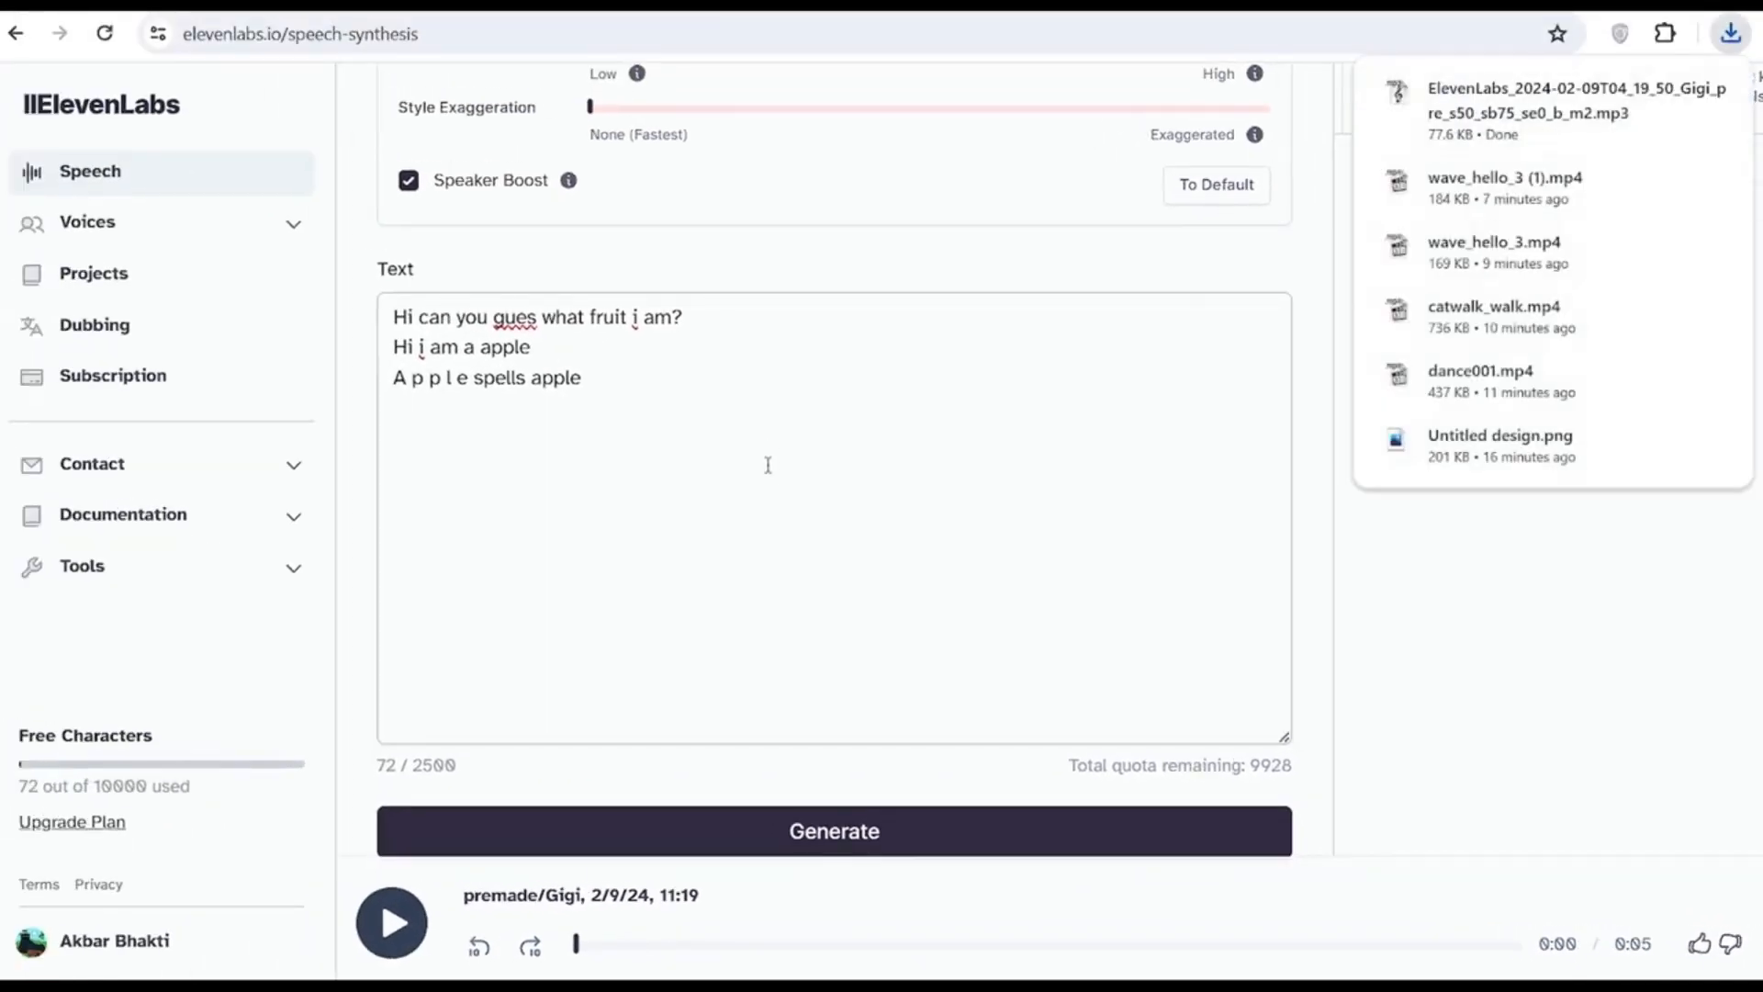
Replace the apple lines with the script's three orange lines and generate their voice-over
{"action": "left_click_drag", "start_coordinate": [768, 465], "coordinate": [389, 317]}
{"action": "key", "text": "BackSpace"}
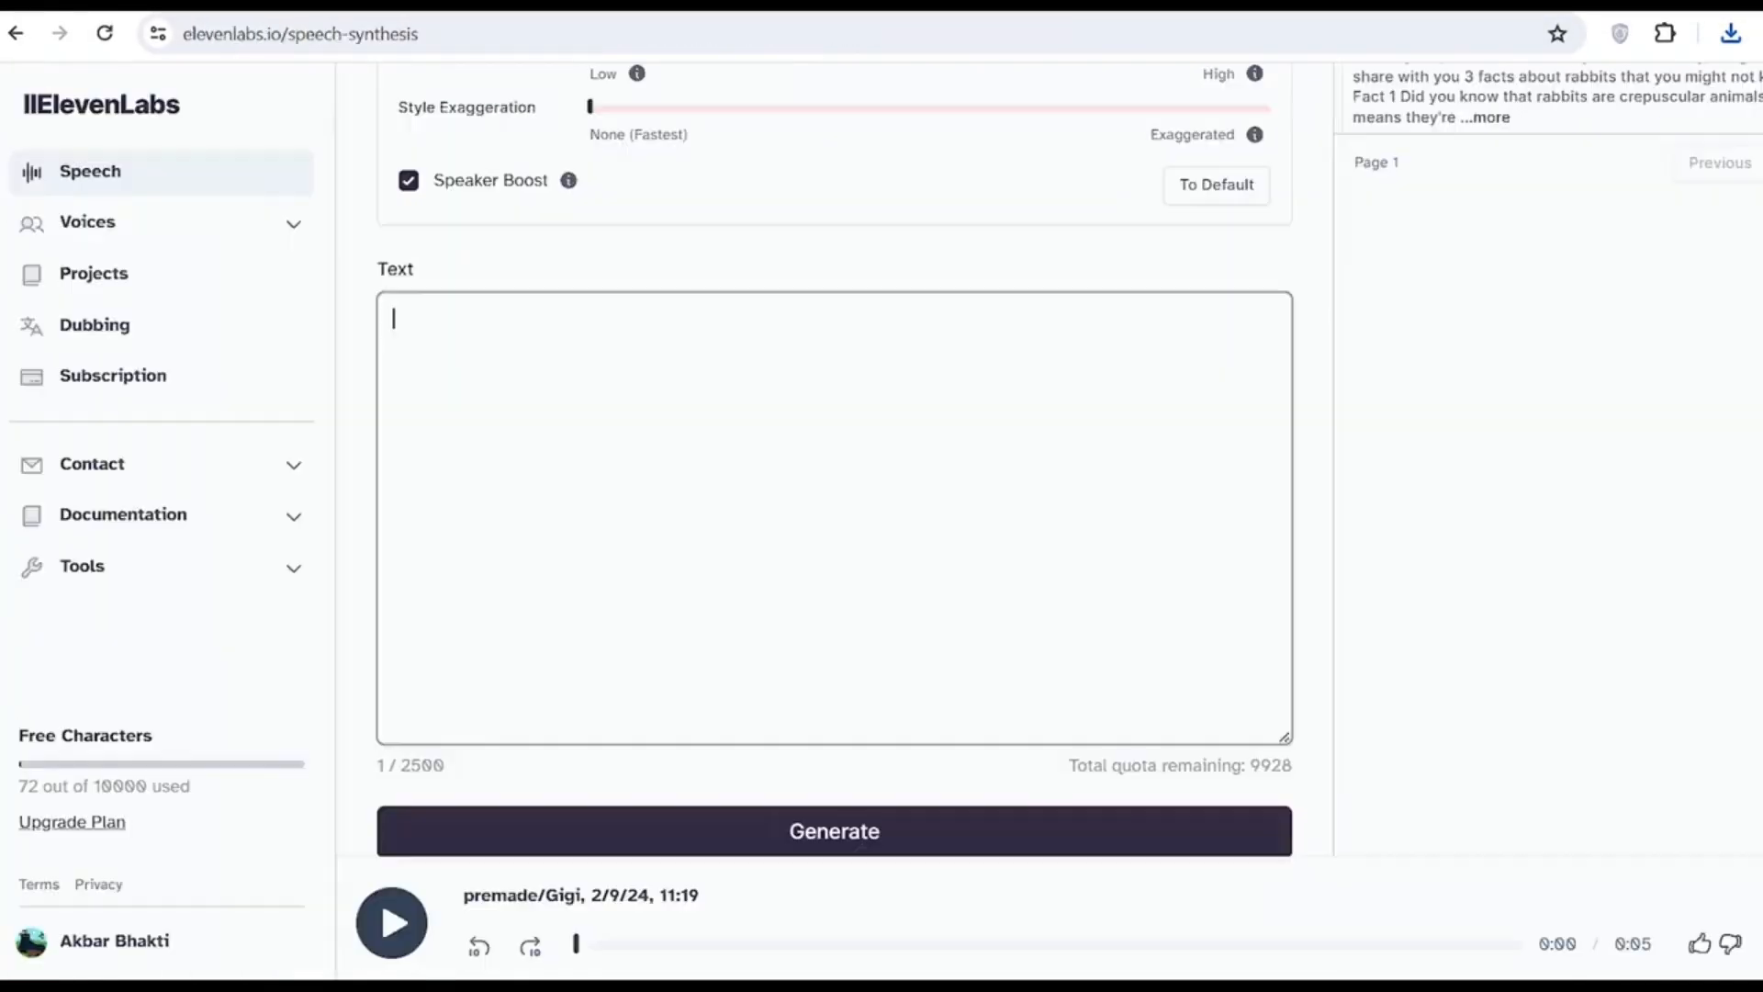
{"action": "key", "text": "ctrl+v"}
{"action": "left_click", "coordinate": [830, 834]}
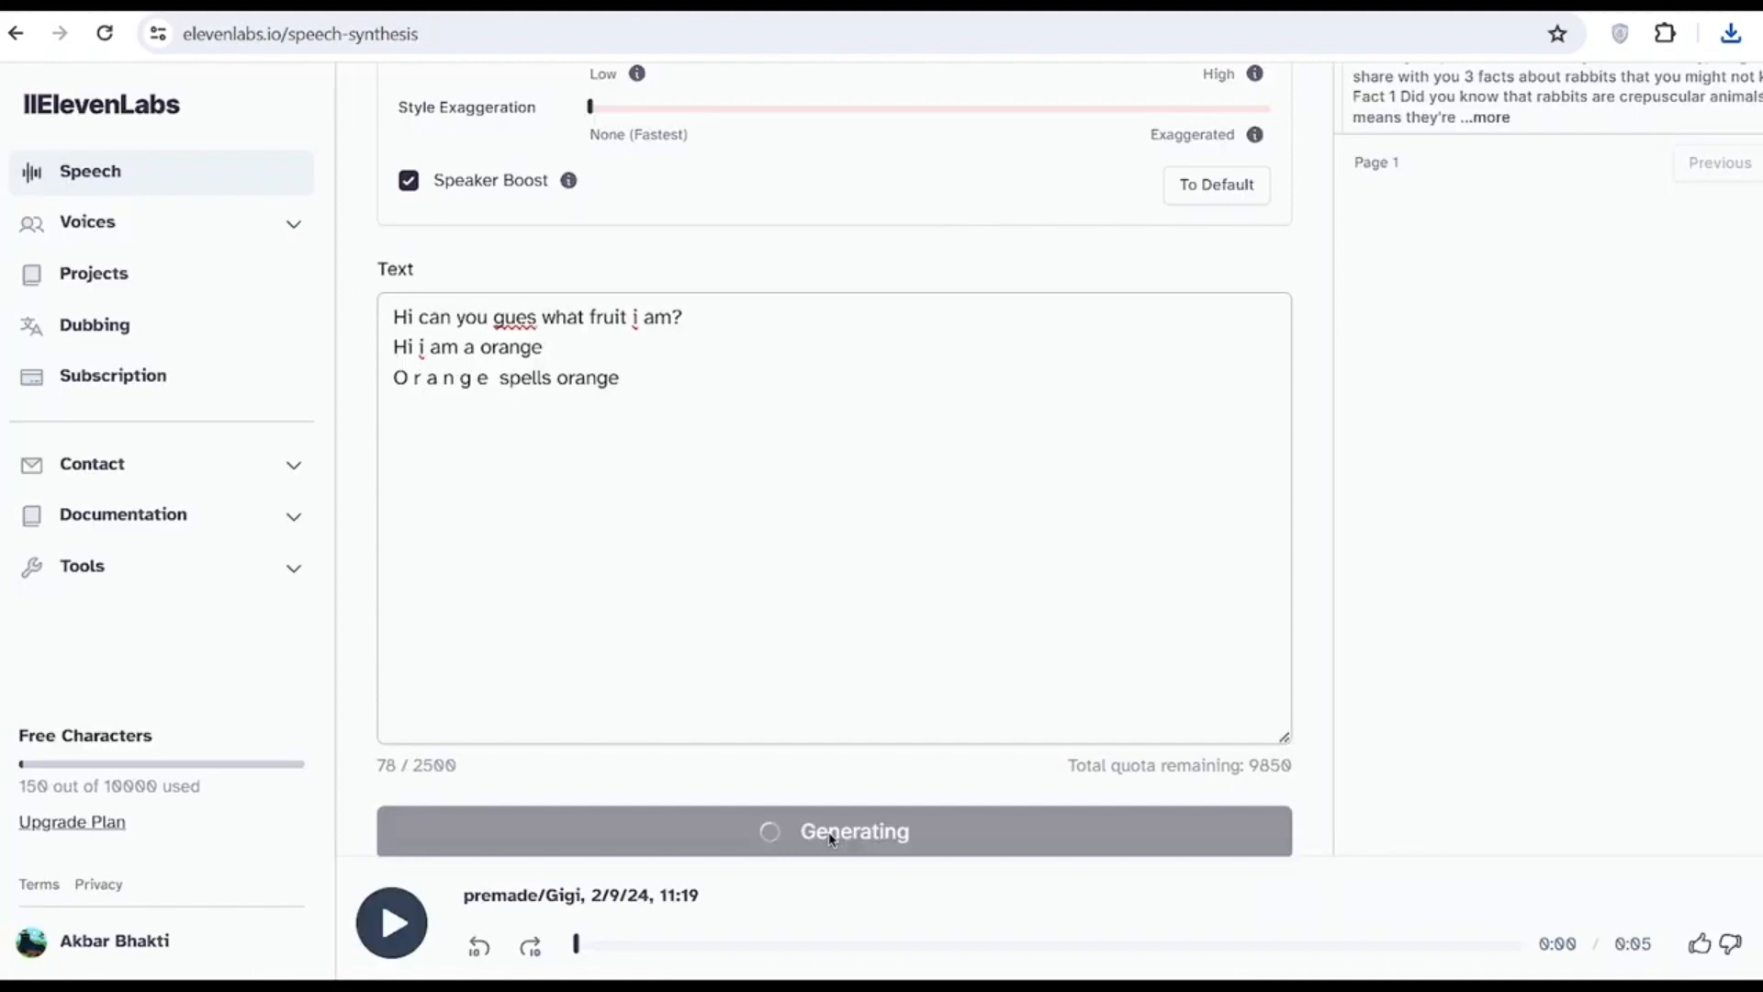
{"action": "scroll", "coordinate": [929, 642], "scroll_direction": "up", "scroll_amount": 2}
{"action": "scroll", "coordinate": [992, 597], "scroll_direction": "down", "scroll_amount": 2}
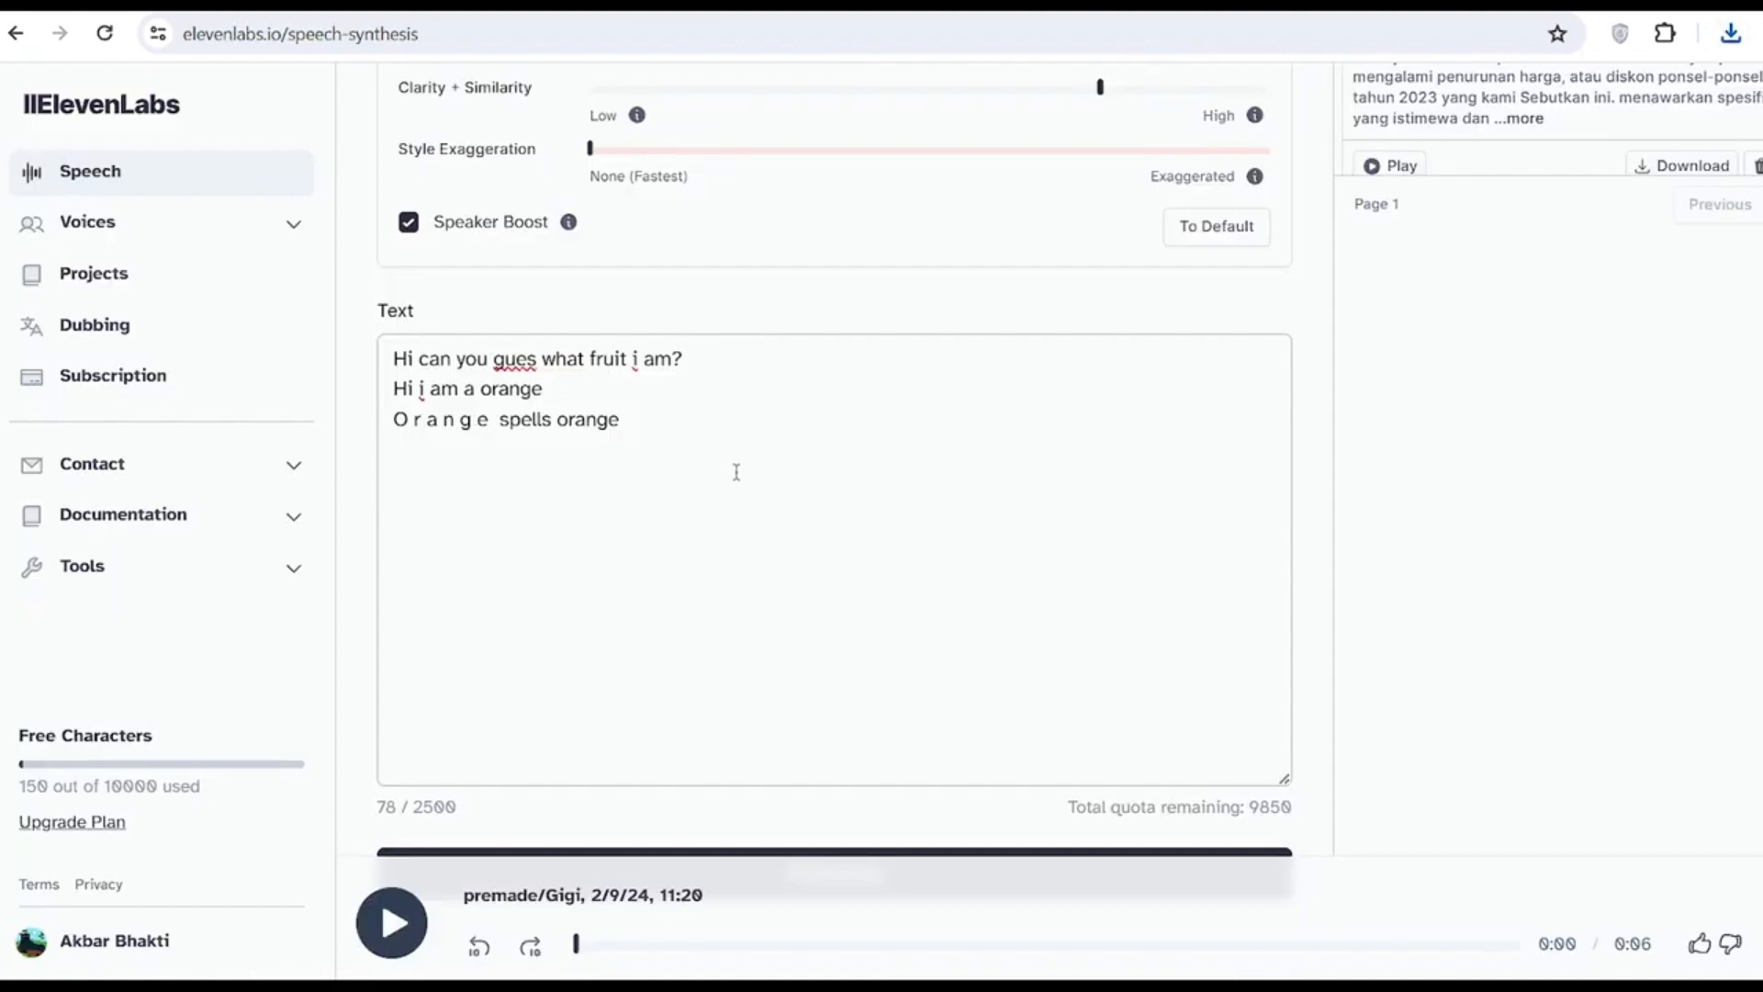
Replace the orange lines with the script's three pear lines and generate their voice-over
{"action": "left_click", "coordinate": [737, 472]}
{"action": "key", "text": "ctrl+a"}
{"action": "key", "text": "ctrl+v"}
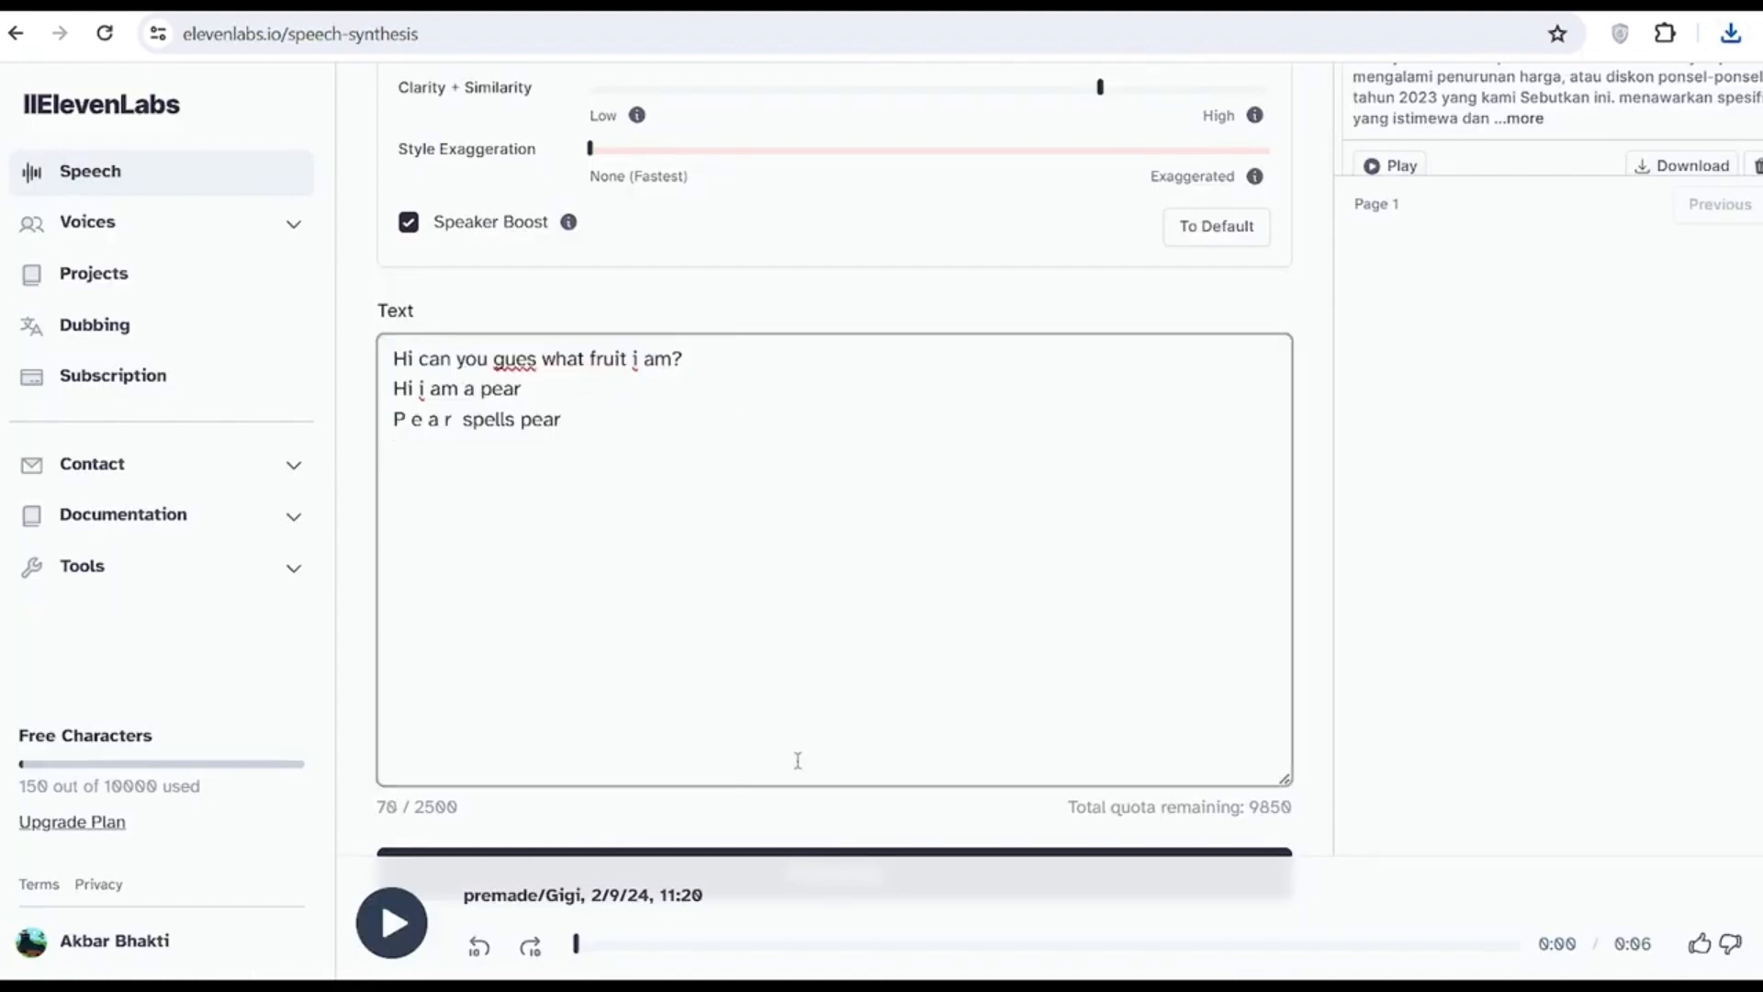
{"action": "scroll", "coordinate": [916, 543], "scroll_direction": "down", "scroll_amount": 1}
{"action": "left_click", "coordinate": [834, 799]}
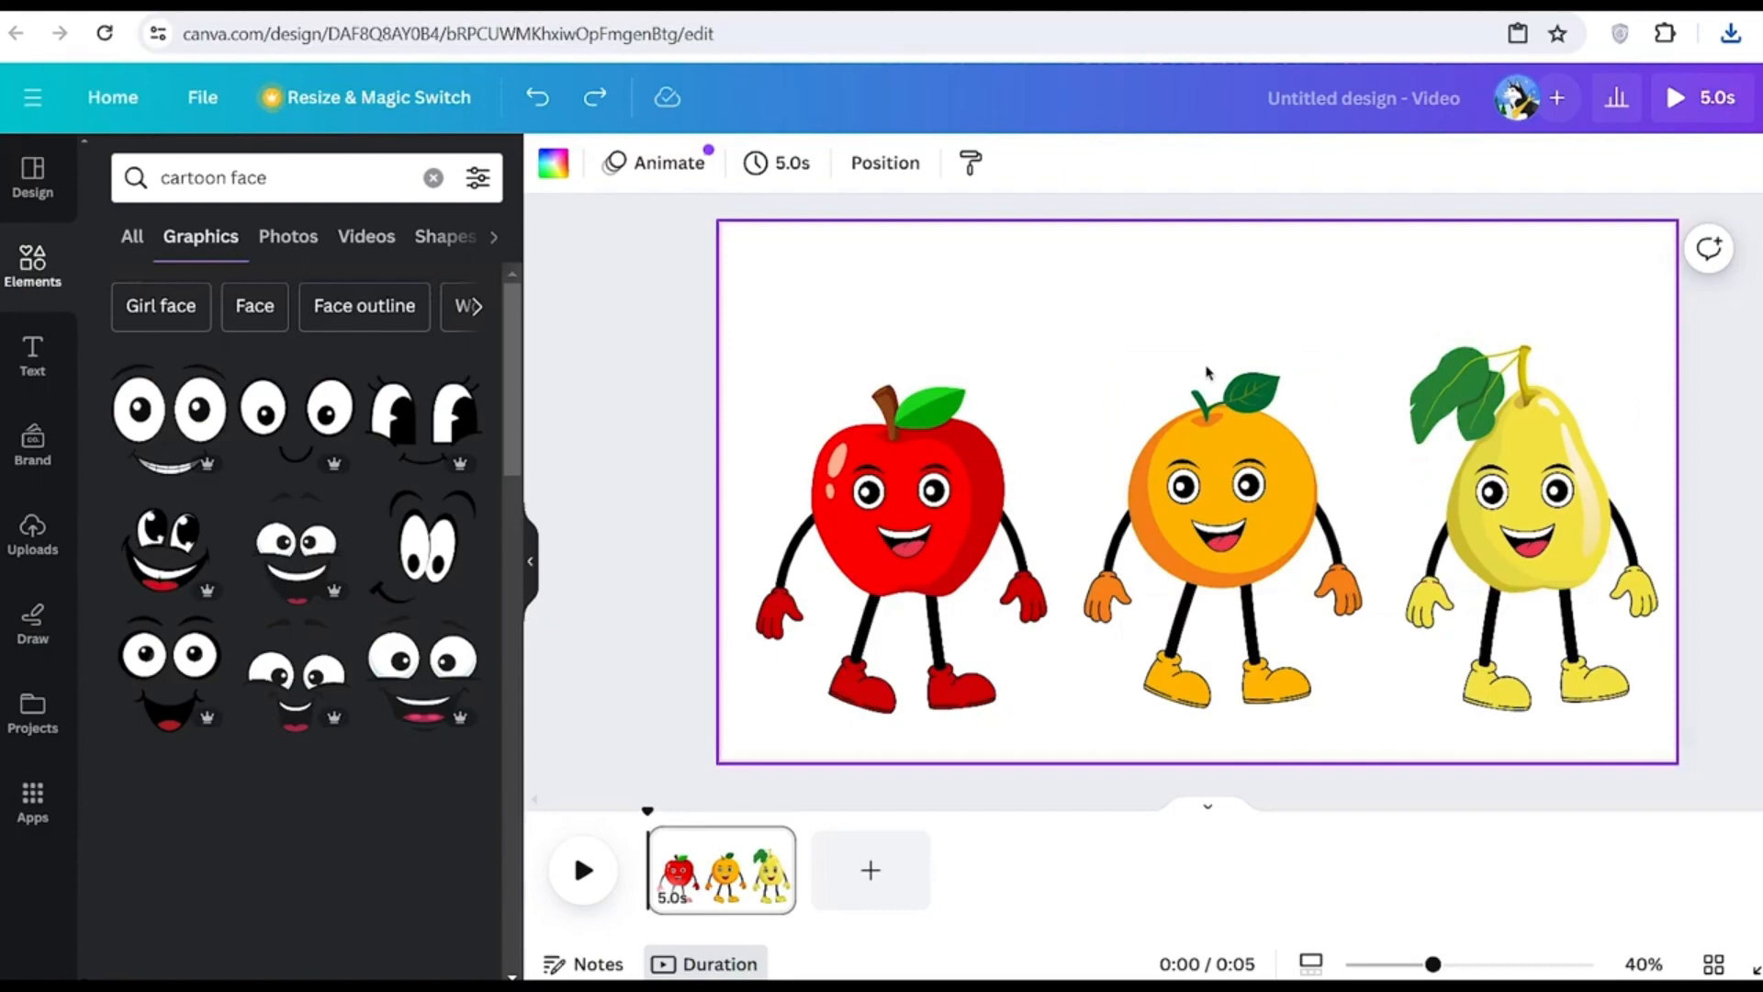
Switch to the Canva fruit design, open its uploads and add a blank page after the fruit characters page
{"action": "left_click_drag", "start_coordinate": [857, 318], "coordinate": [1579, 576]}
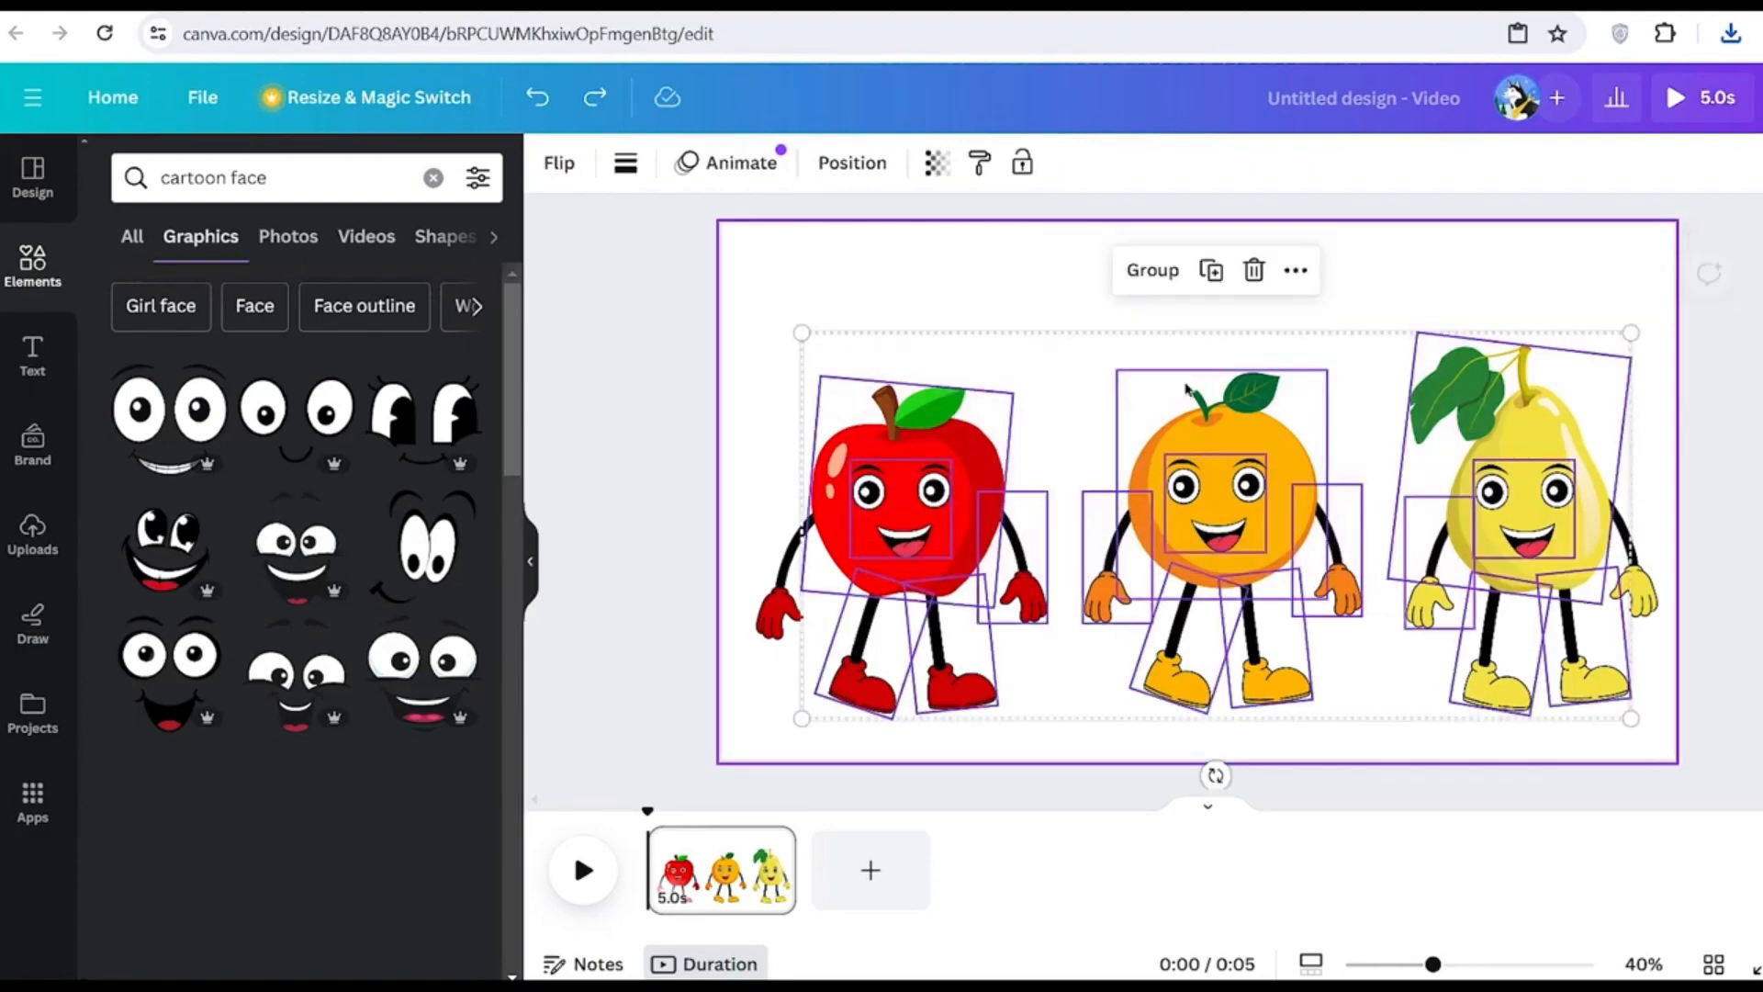
{"action": "left_click", "coordinate": [1417, 293]}
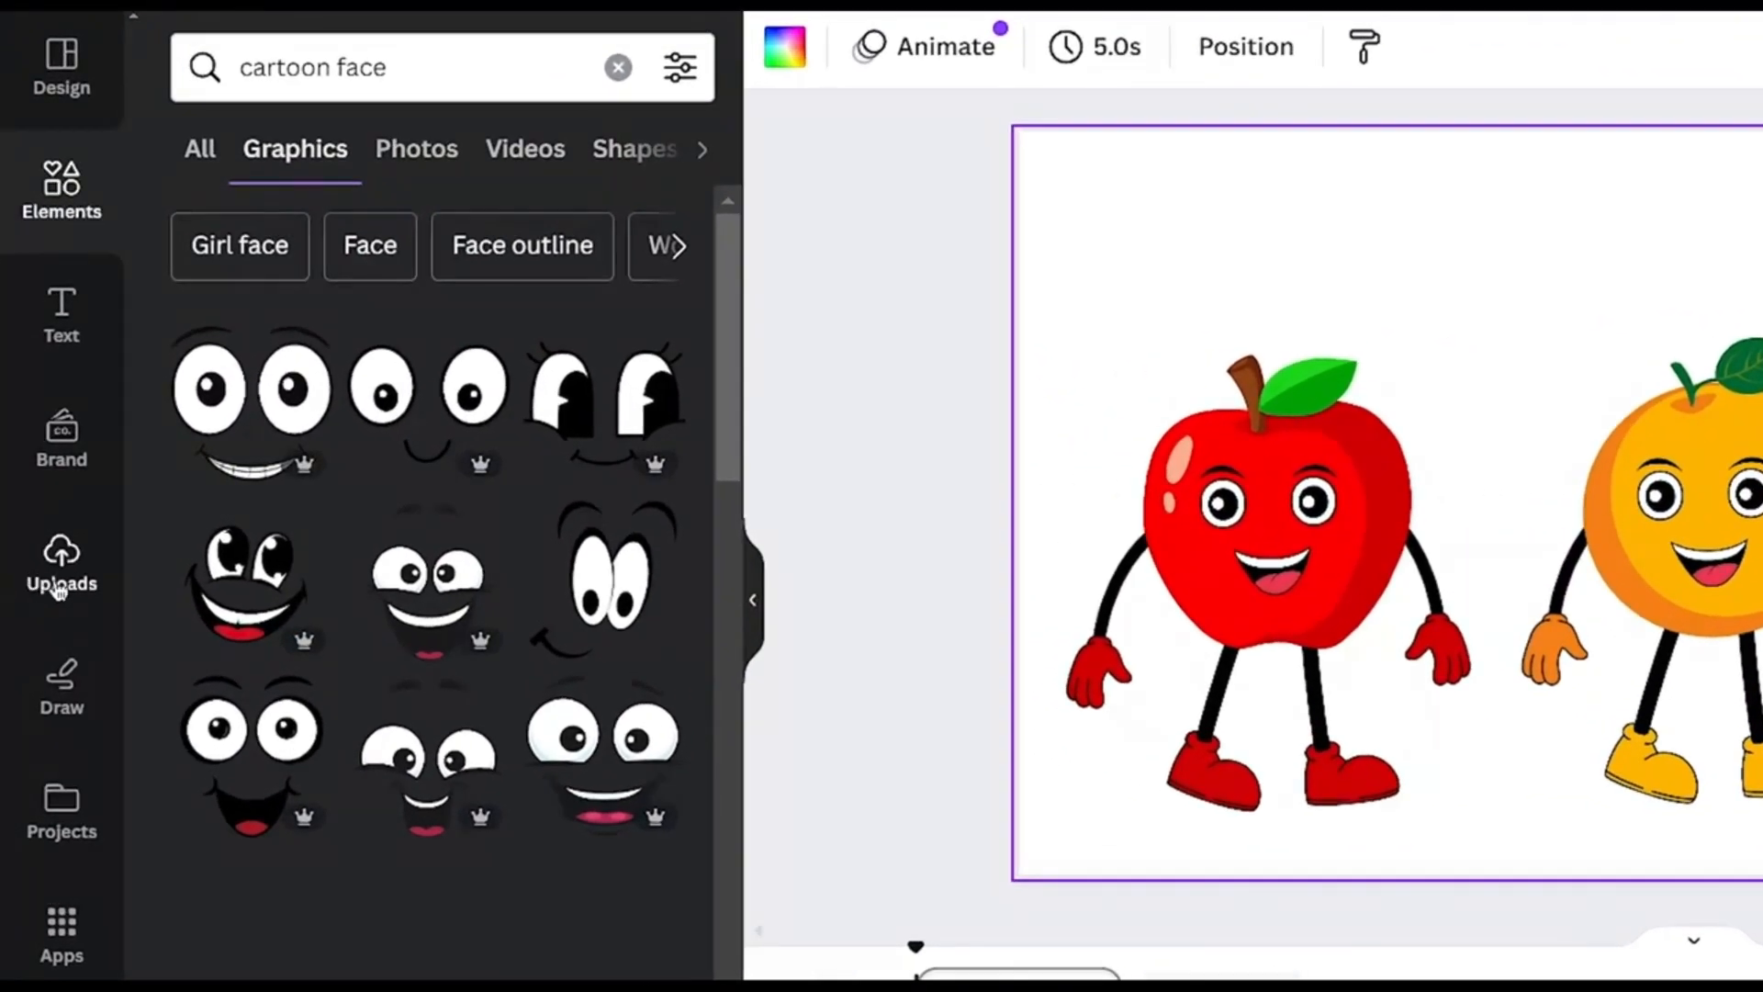
{"action": "left_click", "coordinate": [59, 588]}
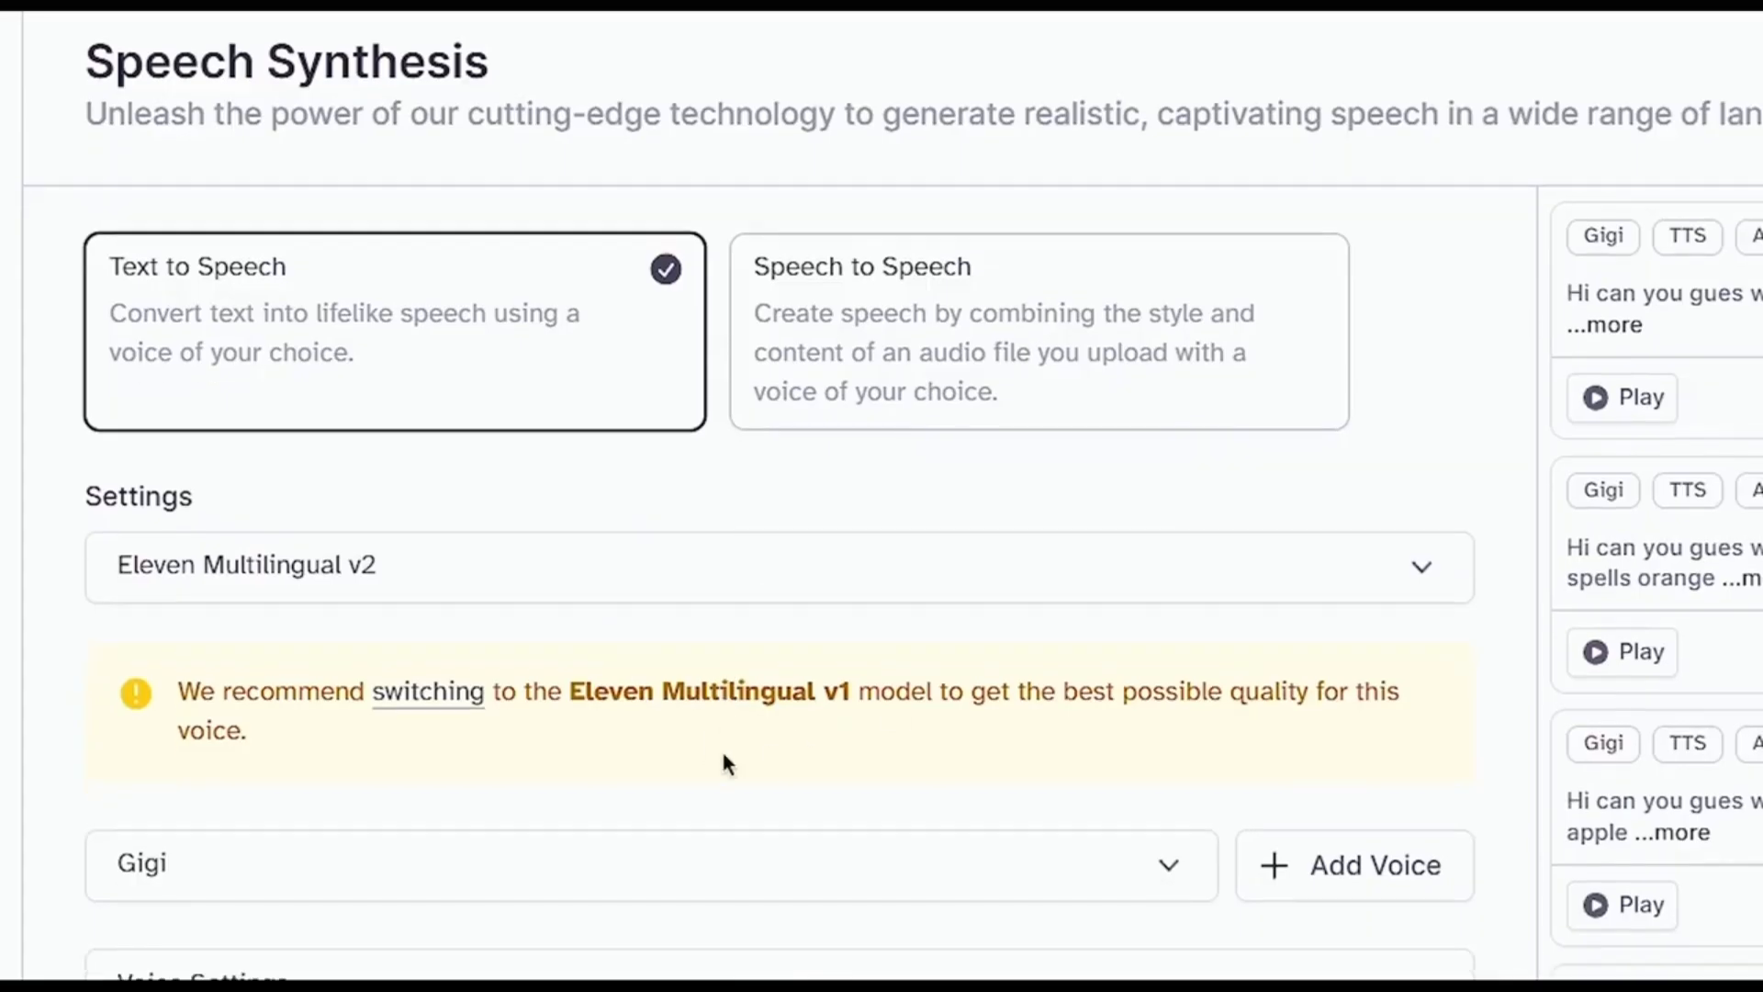
{"action": "scroll", "coordinate": [725, 759], "scroll_direction": "down", "scroll_amount": 7}
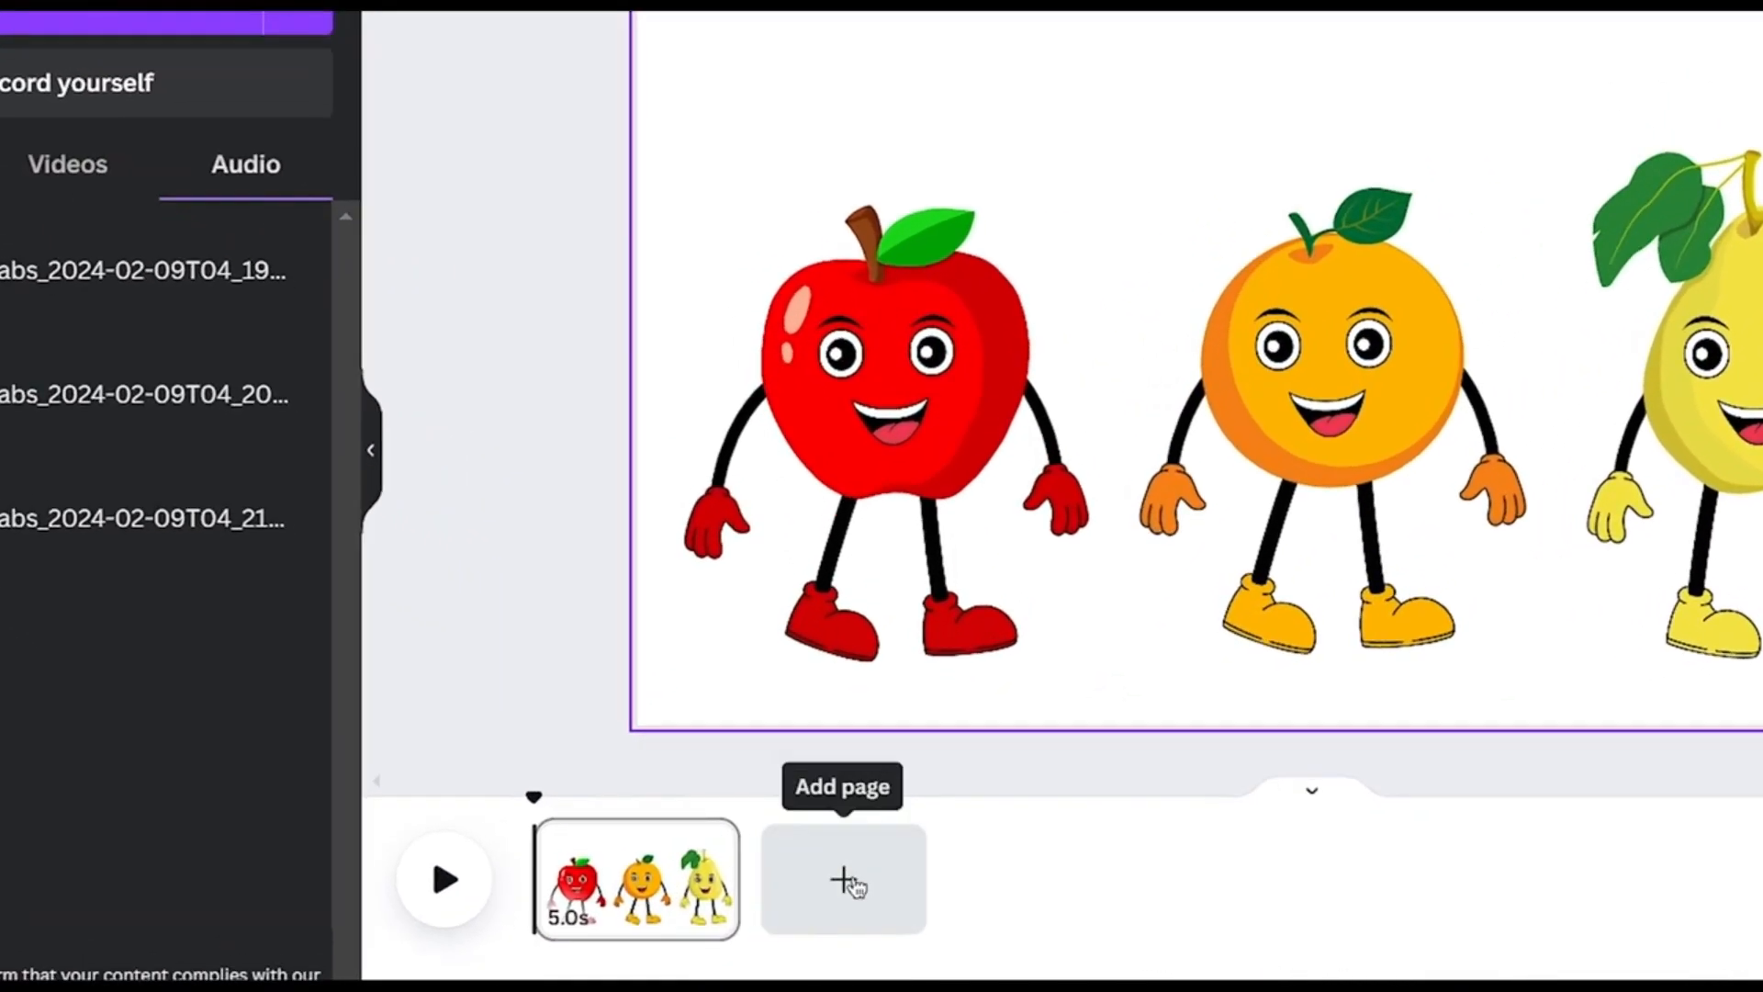
{"action": "left_click", "coordinate": [870, 867]}
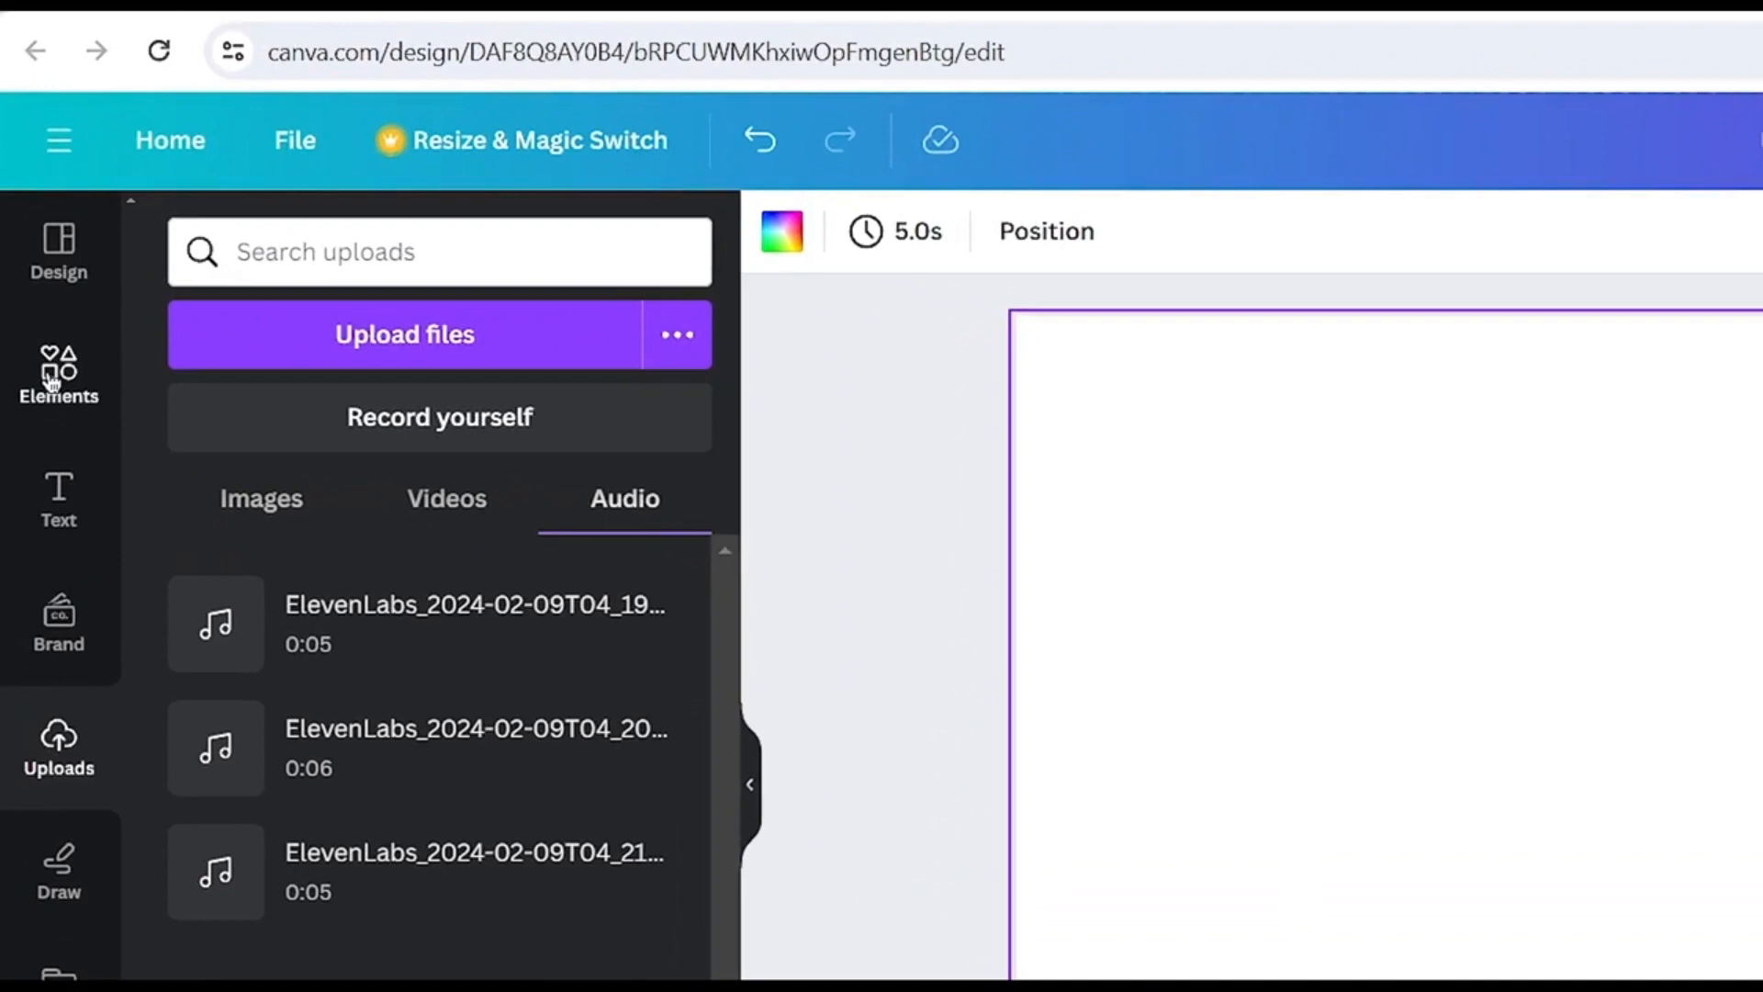
Search the Canva elements for "cartoon background" and show all graphics results
{"action": "left_click", "coordinate": [32, 268]}
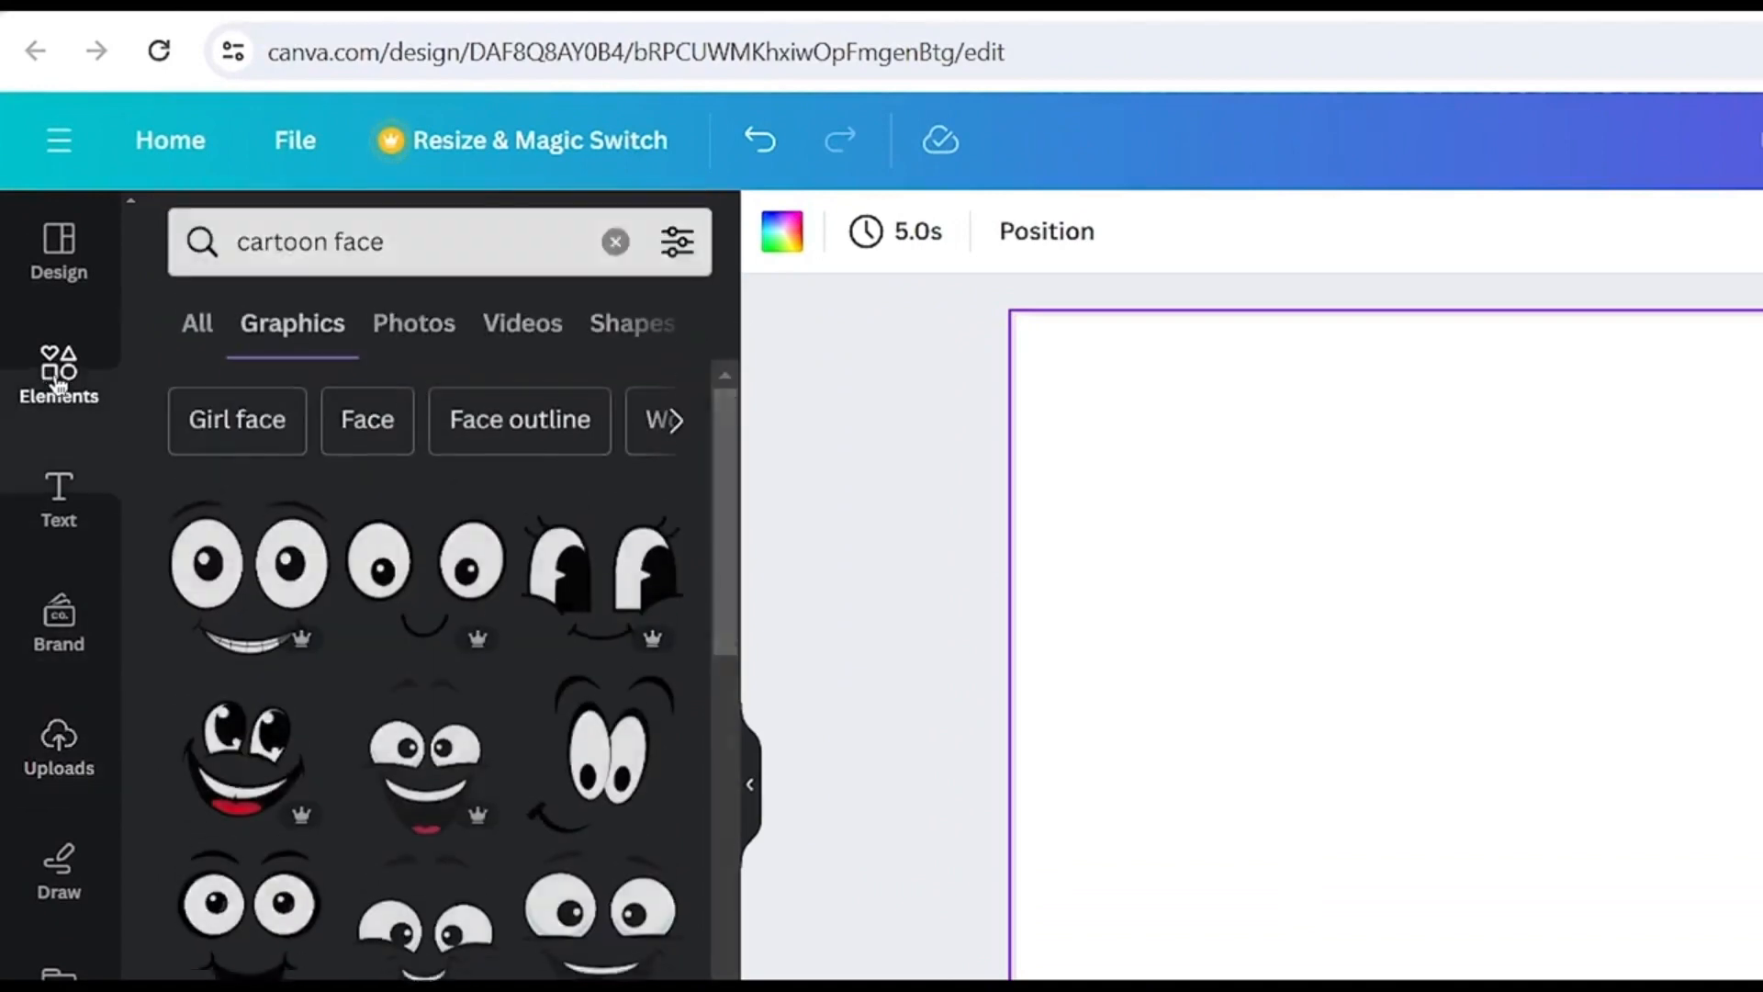
{"action": "left_click", "coordinate": [57, 384]}
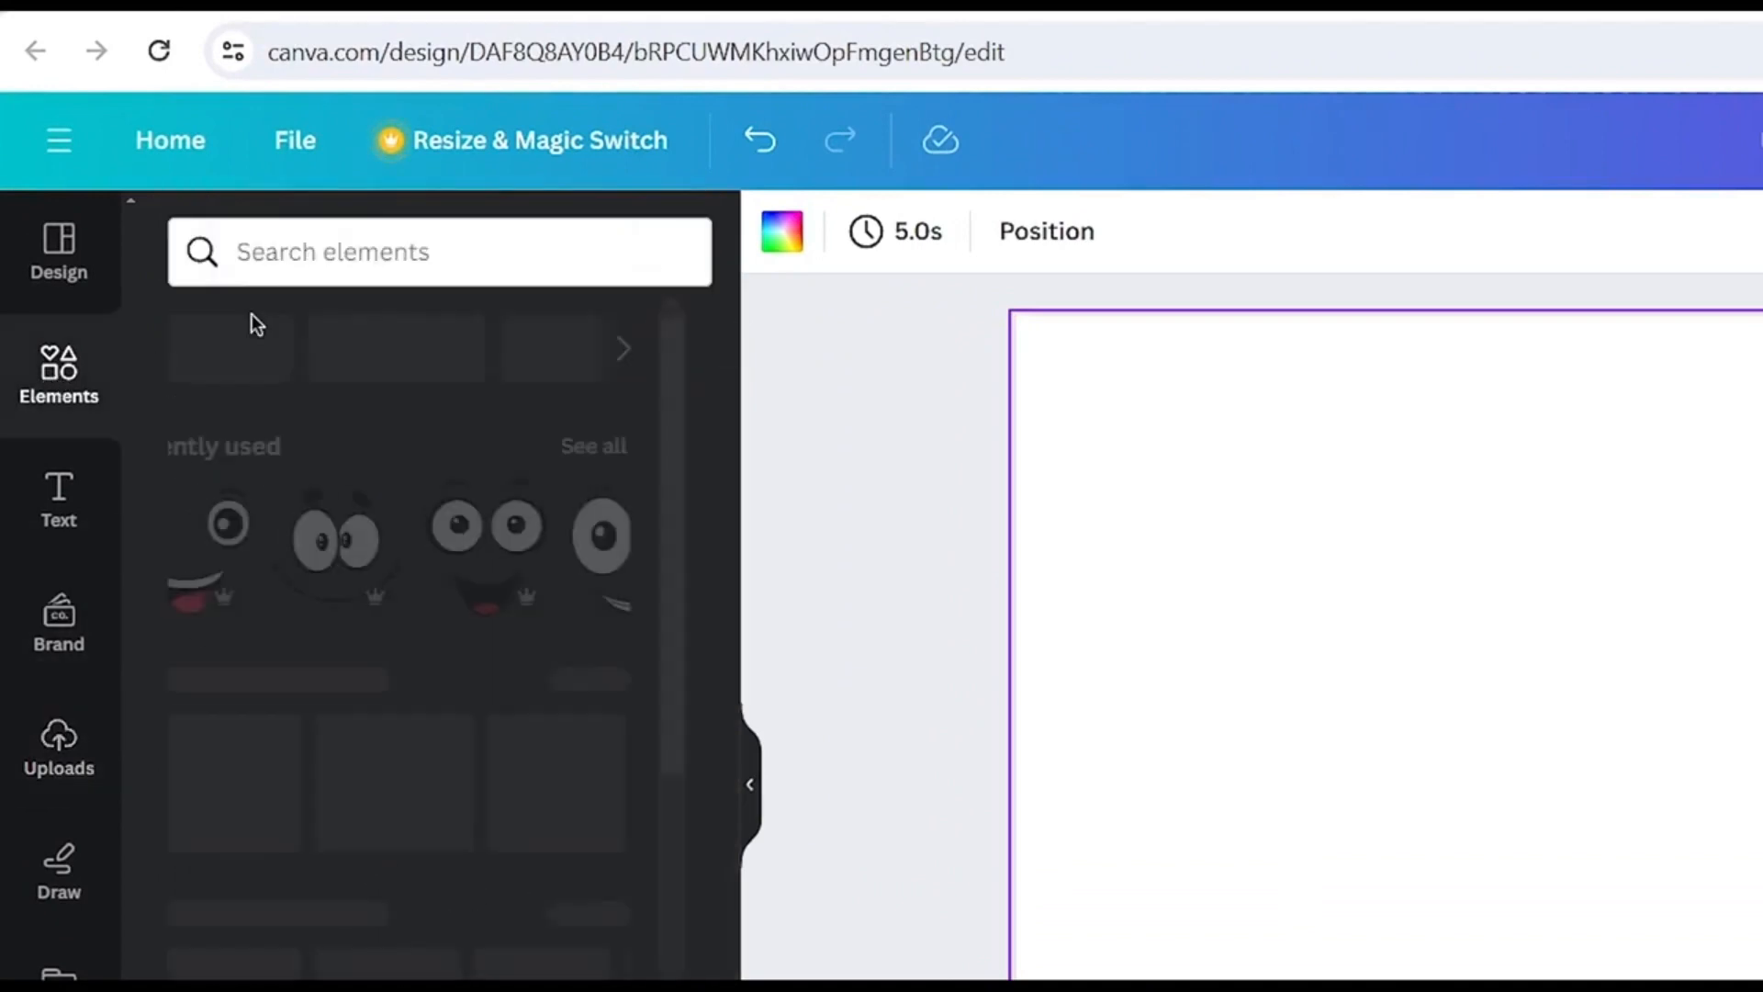
{"action": "left_click", "coordinate": [336, 248]}
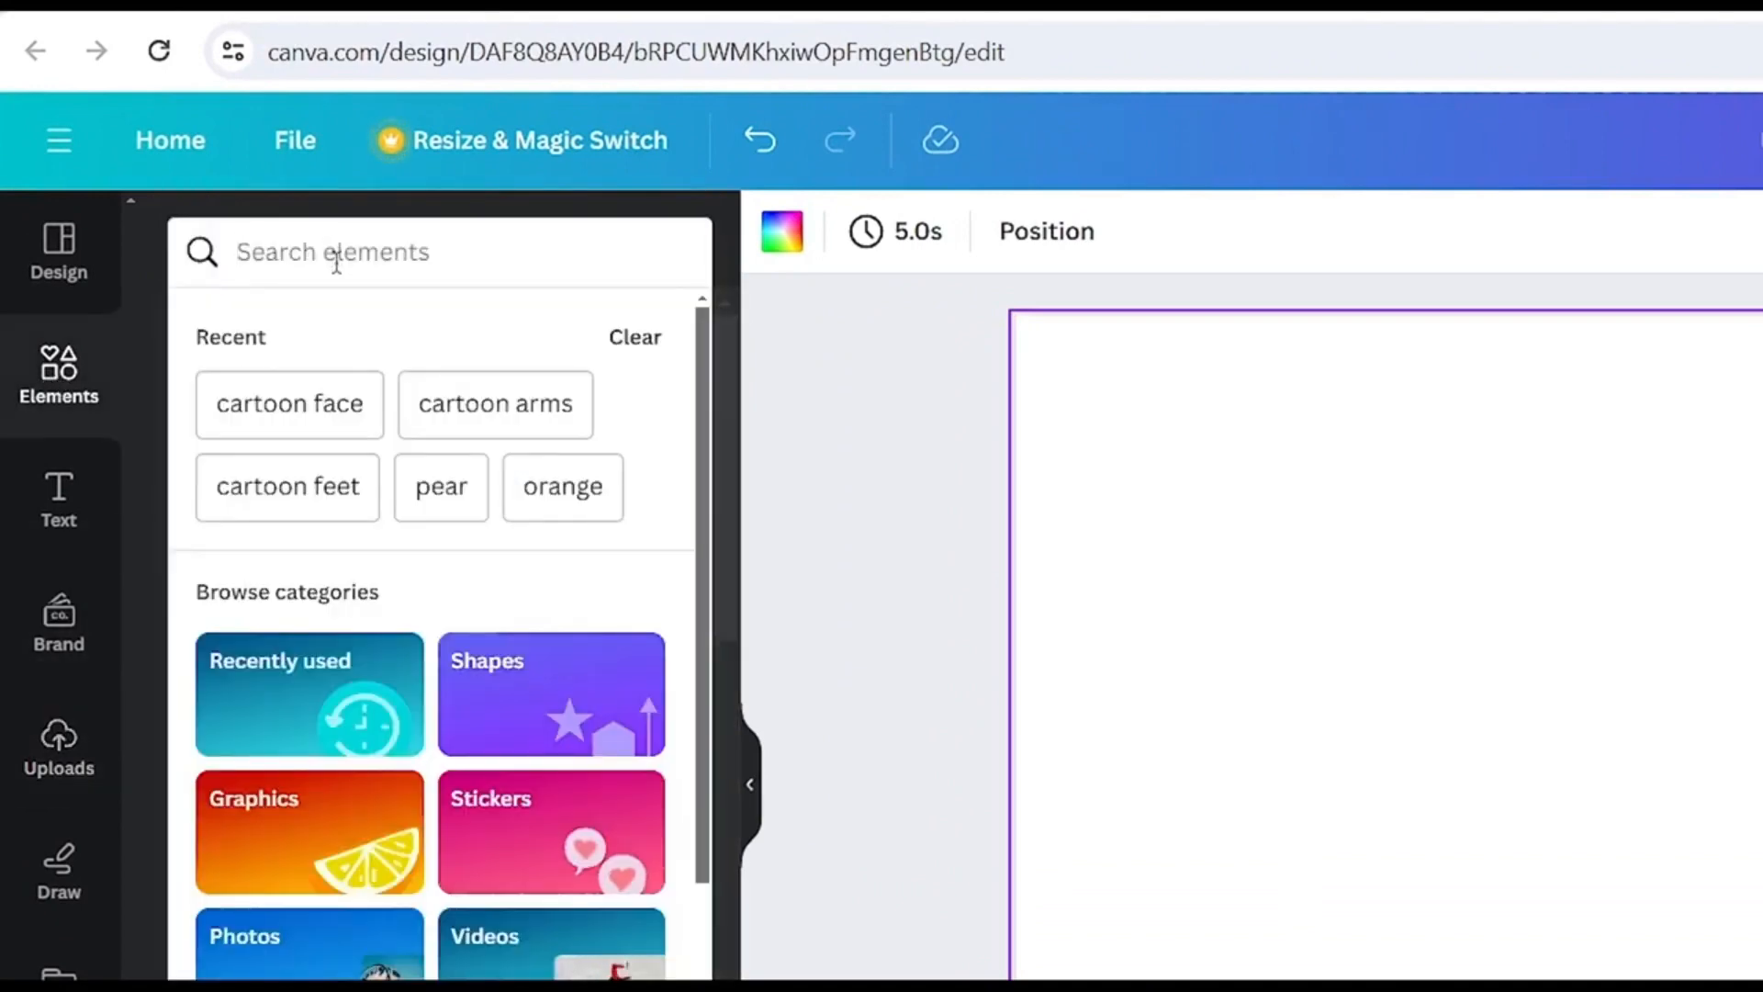
{"action": "type", "text": "cartoon back"}
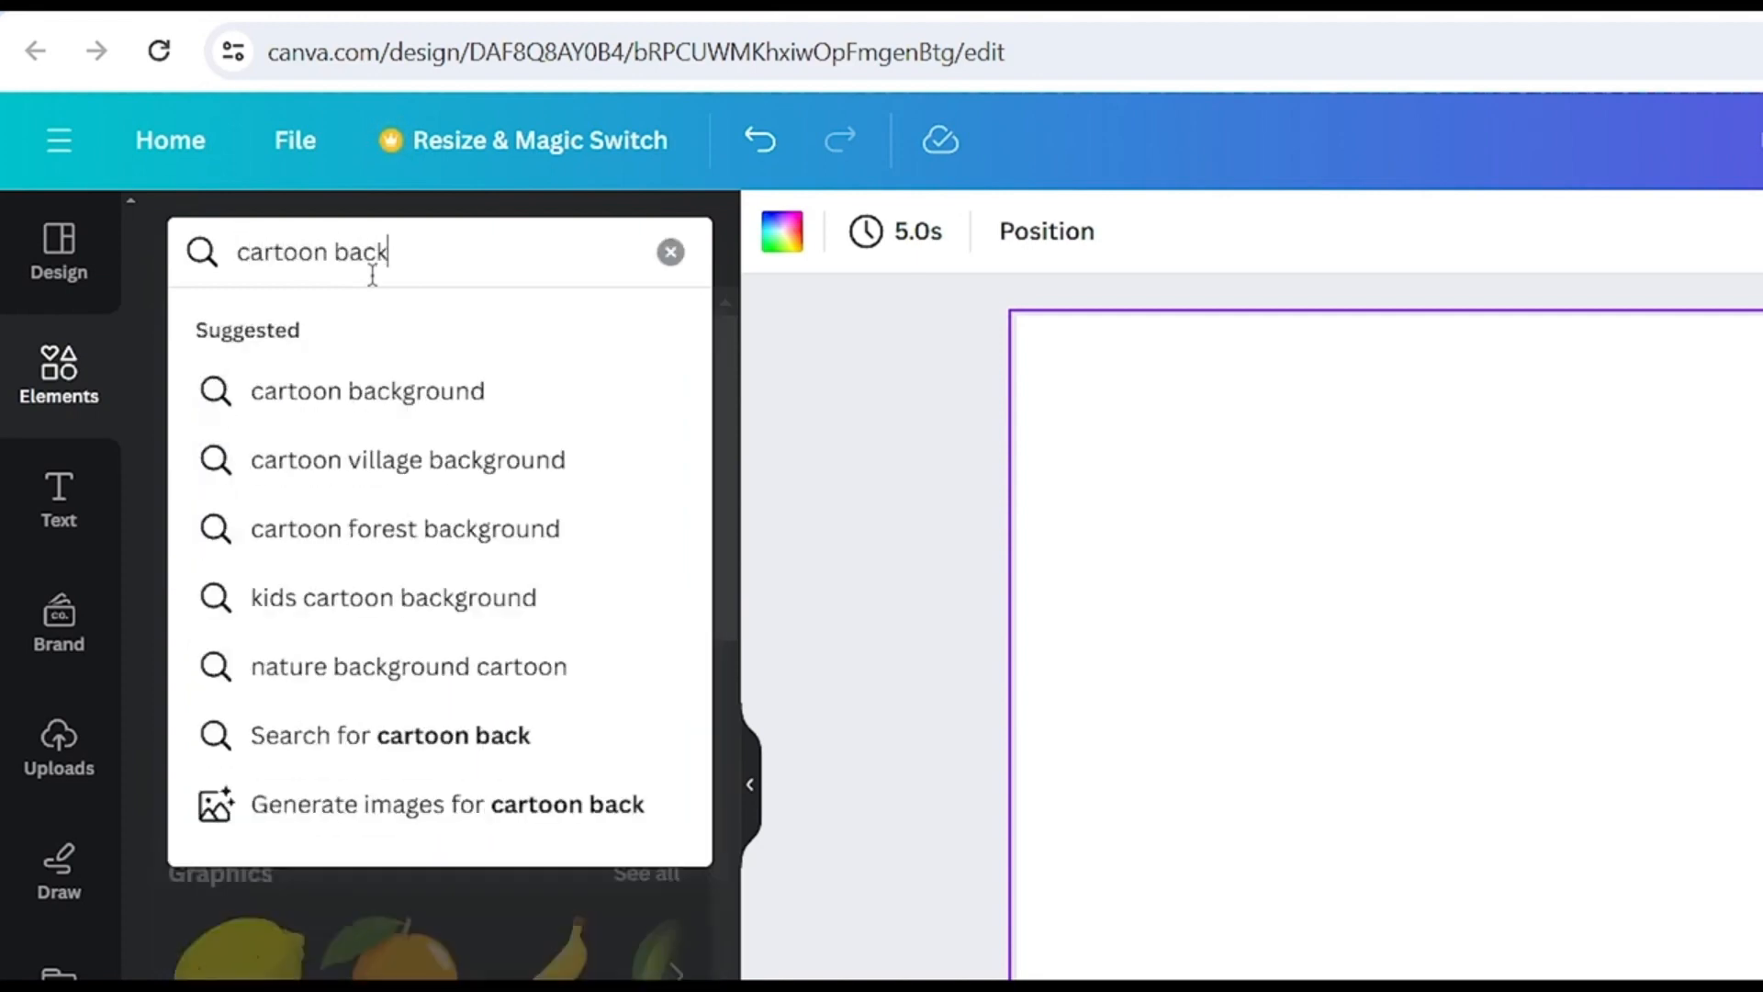
{"action": "left_click", "coordinate": [374, 388]}
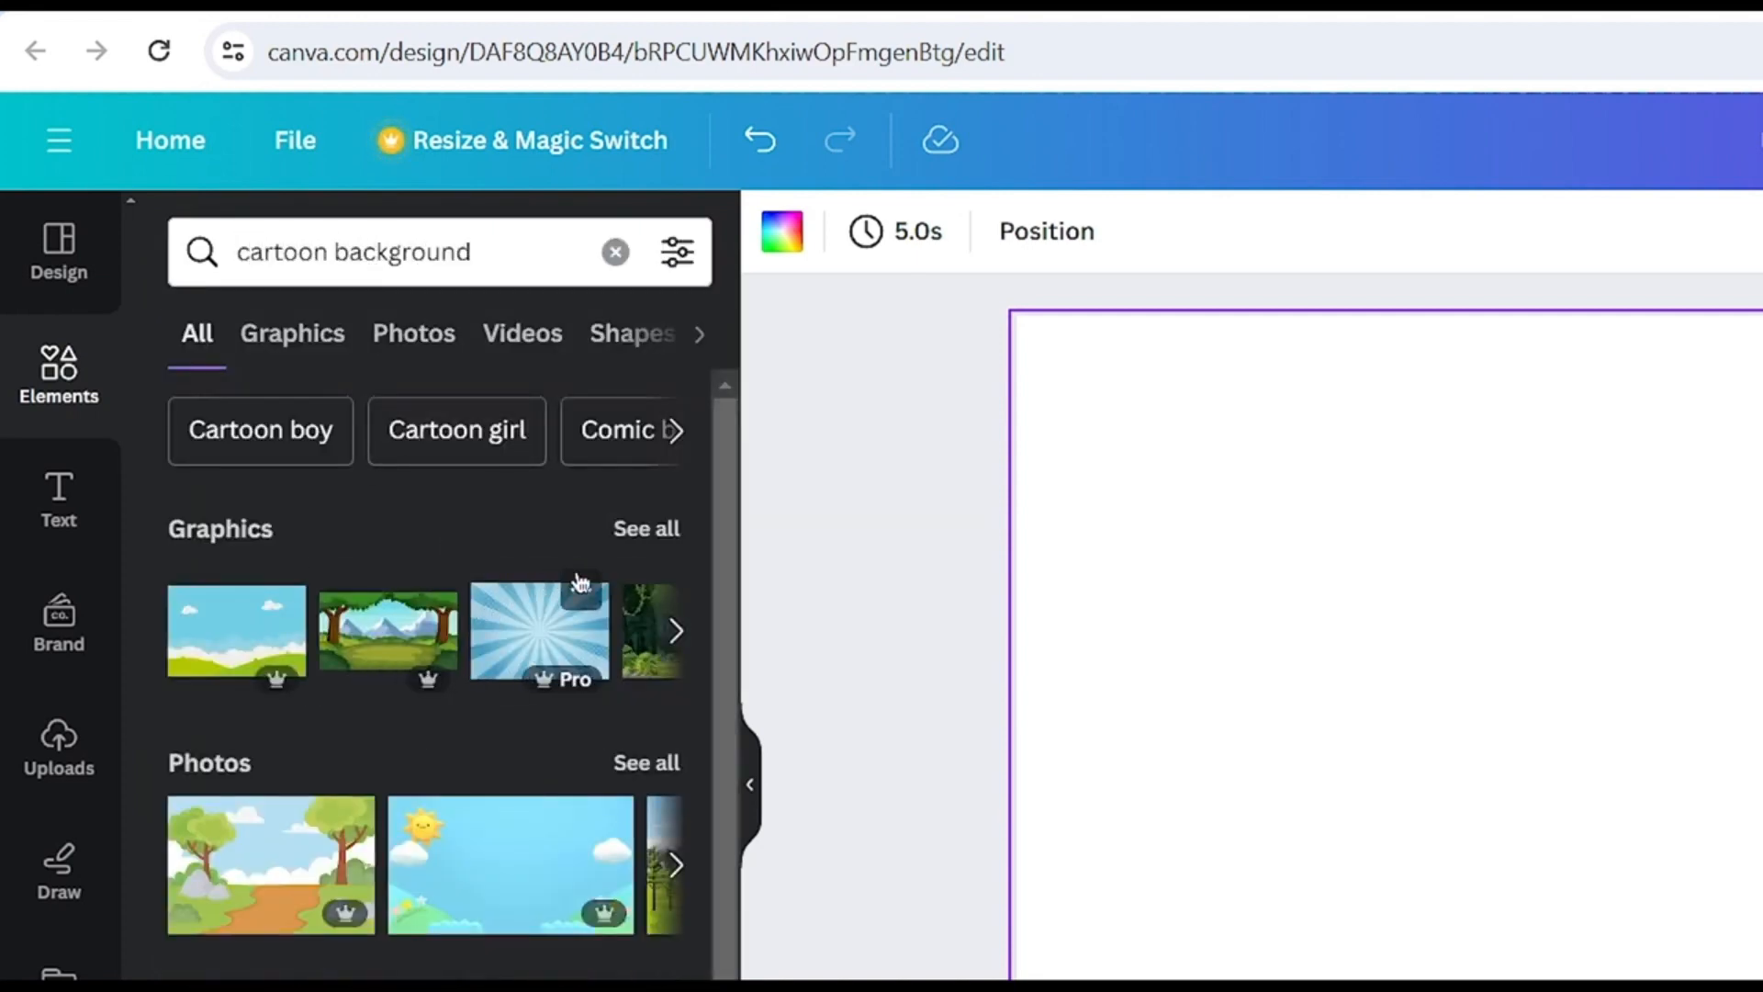
{"action": "left_click", "coordinate": [654, 531]}
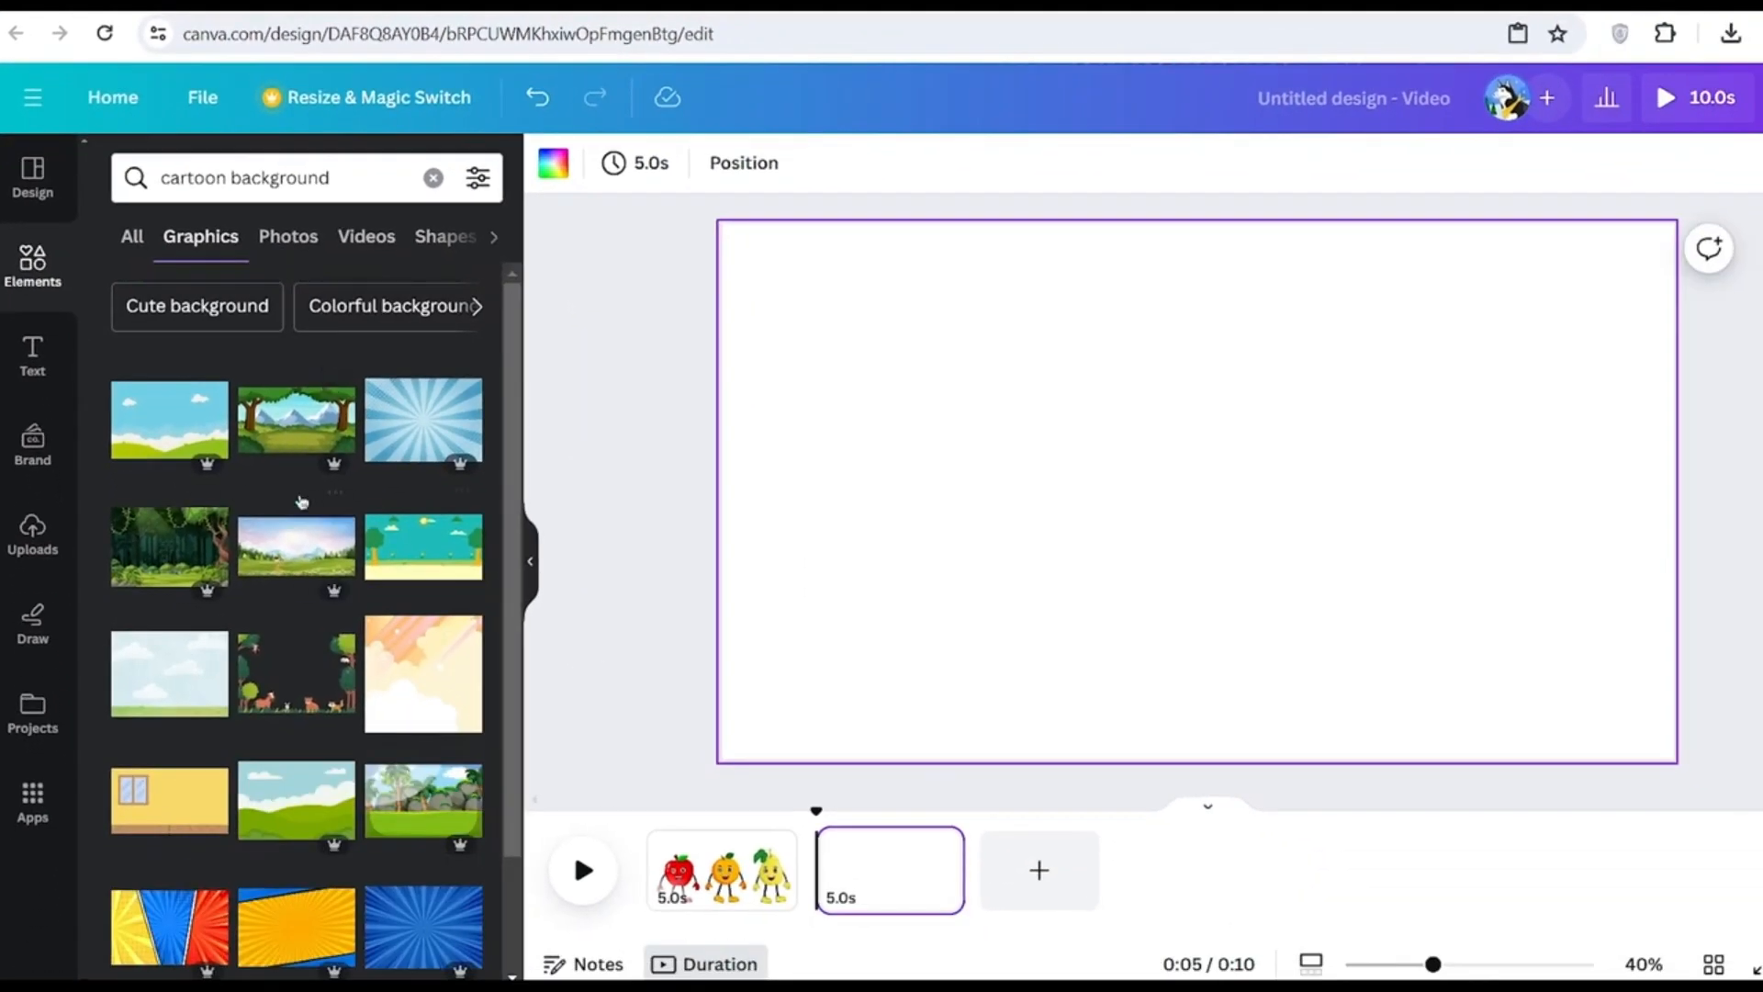
Add the blue sky and green hills graphic to the blank page and enlarge it to fill the page
{"action": "scroll", "coordinate": [330, 547], "scroll_direction": "down", "scroll_amount": 1}
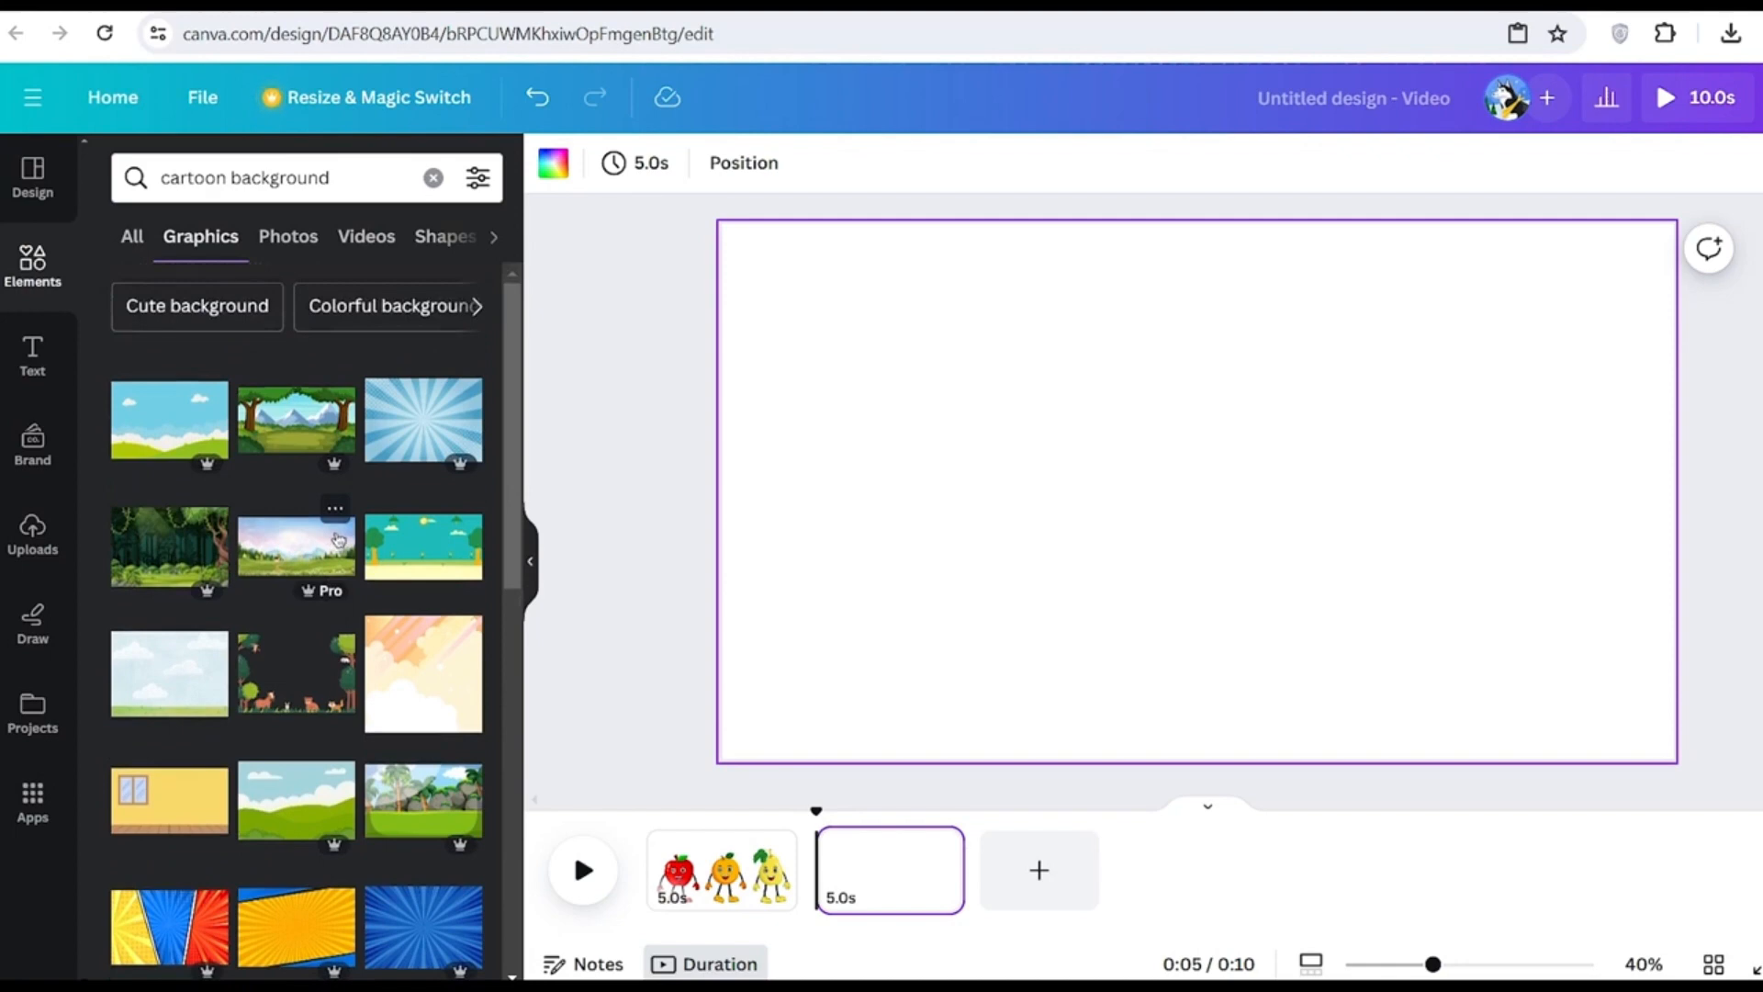
{"action": "left_click", "coordinate": [184, 427]}
{"action": "left_click_drag", "start_coordinate": [1515, 701], "coordinate": [1710, 742]}
{"action": "left_click_drag", "start_coordinate": [1290, 540], "coordinate": [1315, 510]}
{"action": "left_click", "coordinate": [613, 197]}
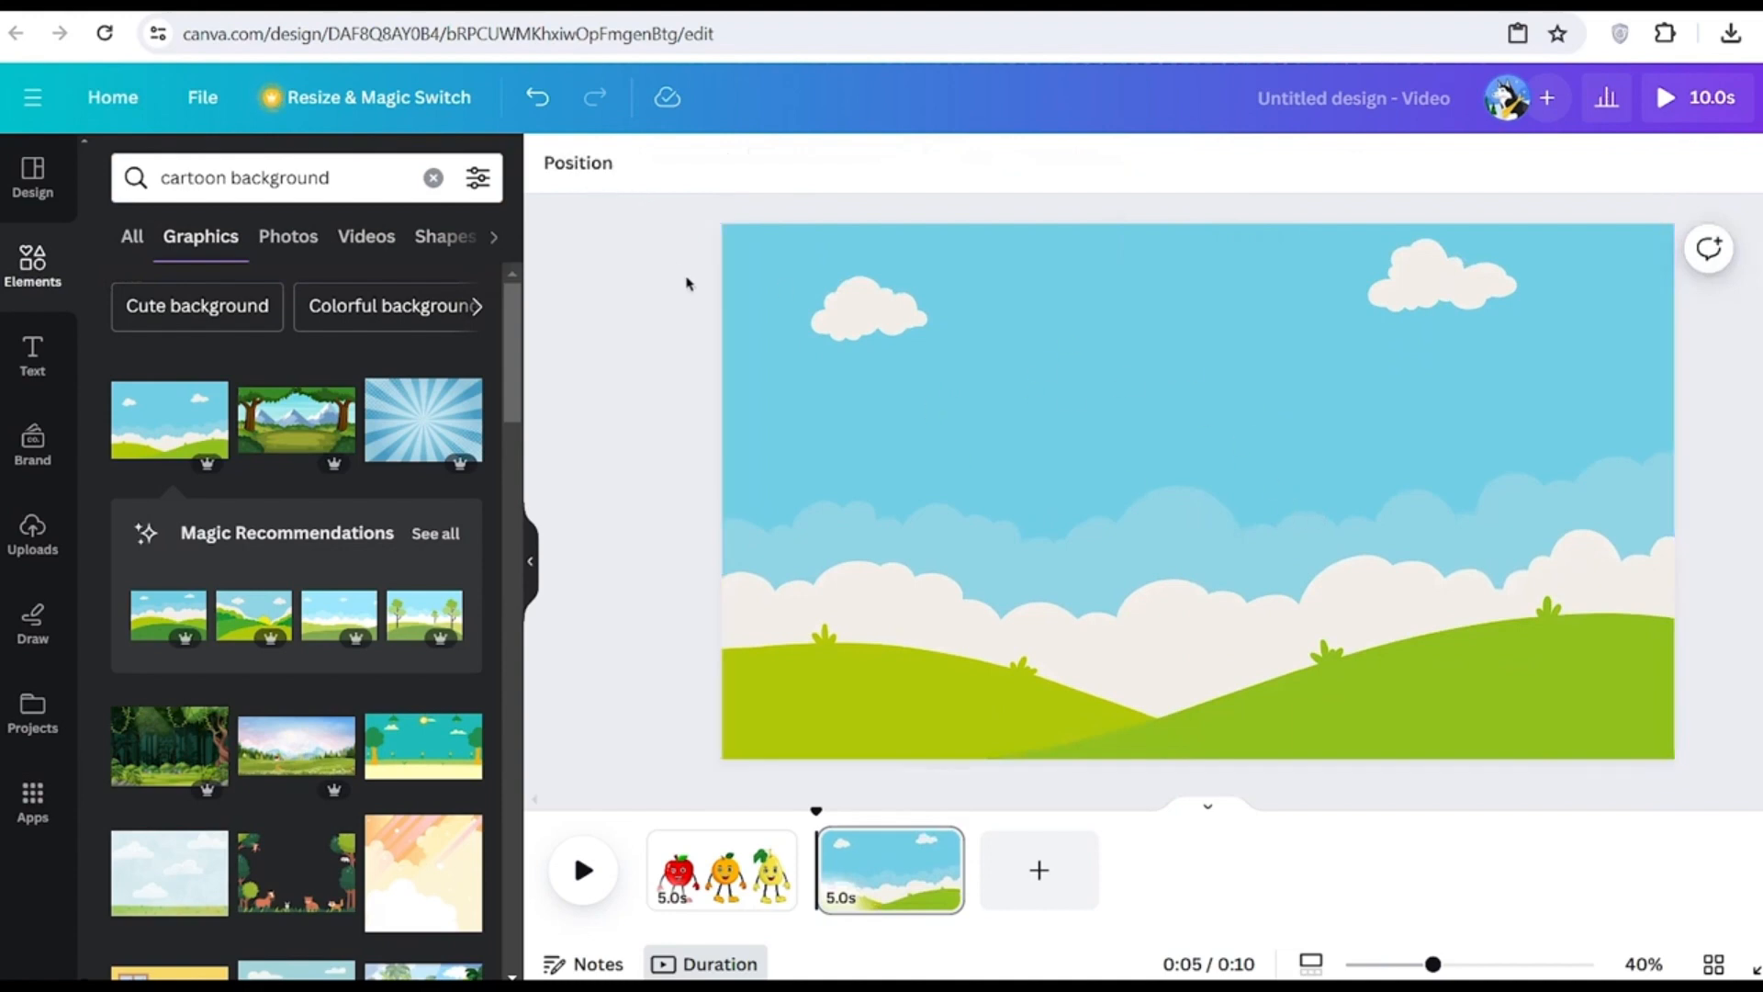
Set the brightness of the sky and hills background to 6 in its photo adjustments
{"action": "left_click", "coordinate": [888, 367]}
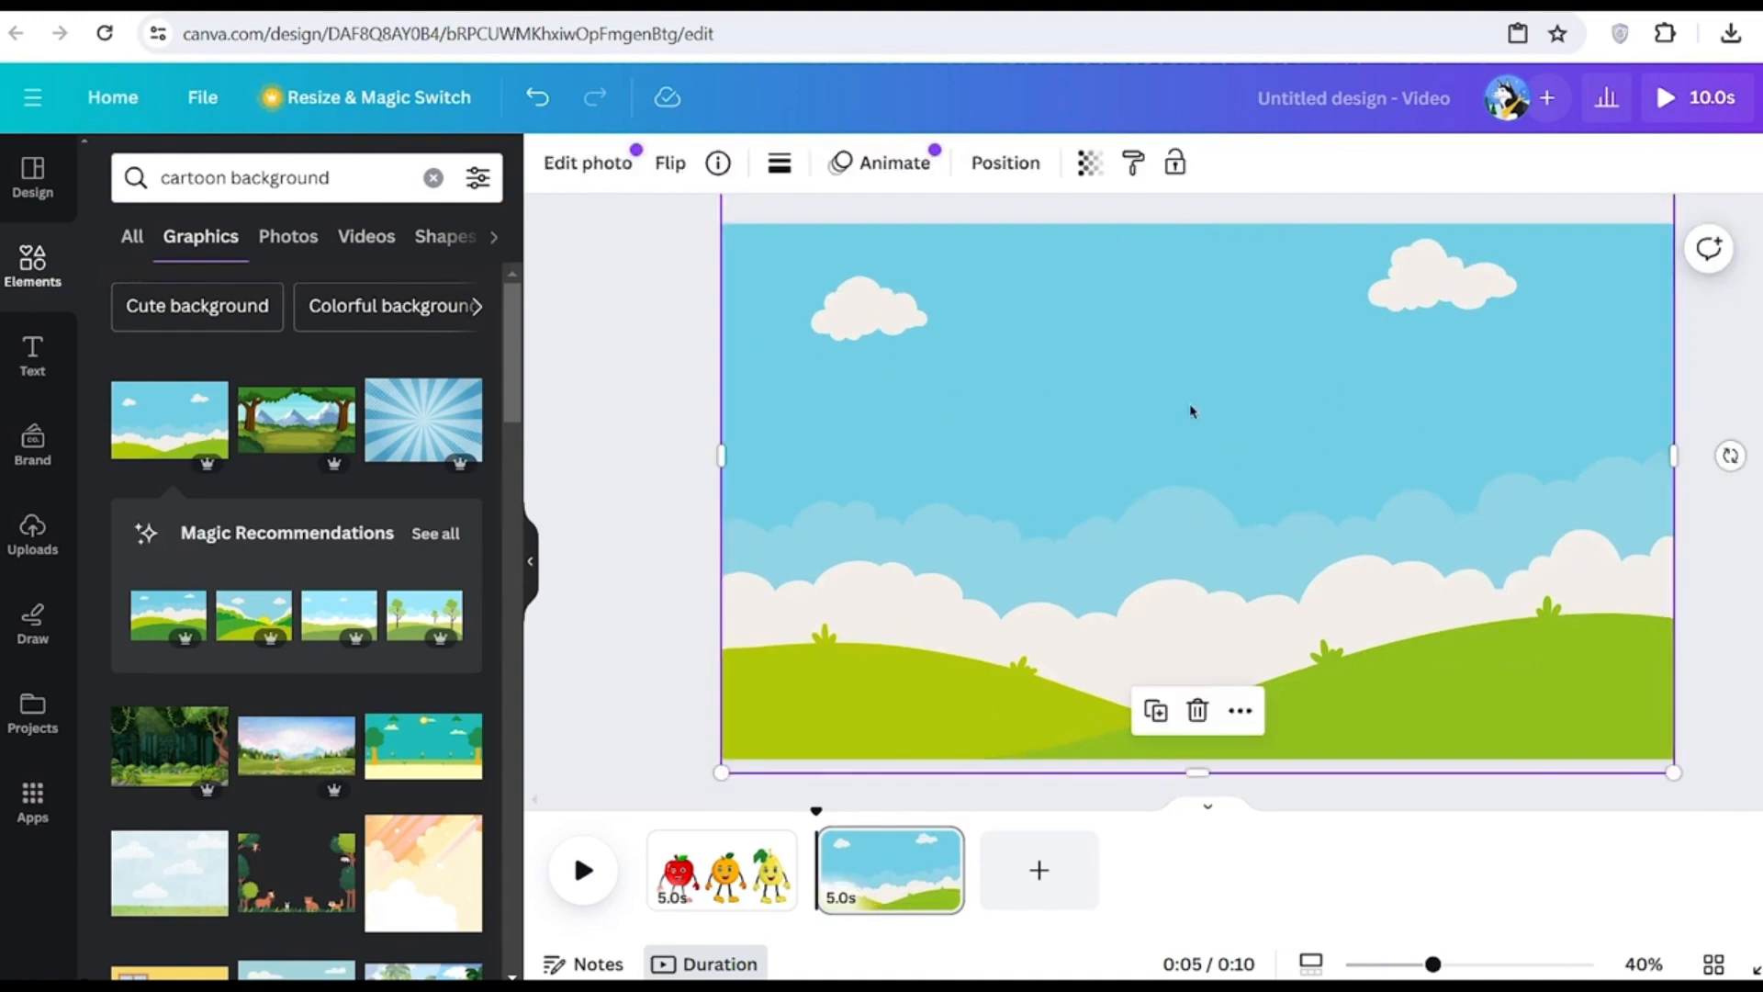
{"action": "left_click", "coordinate": [614, 174]}
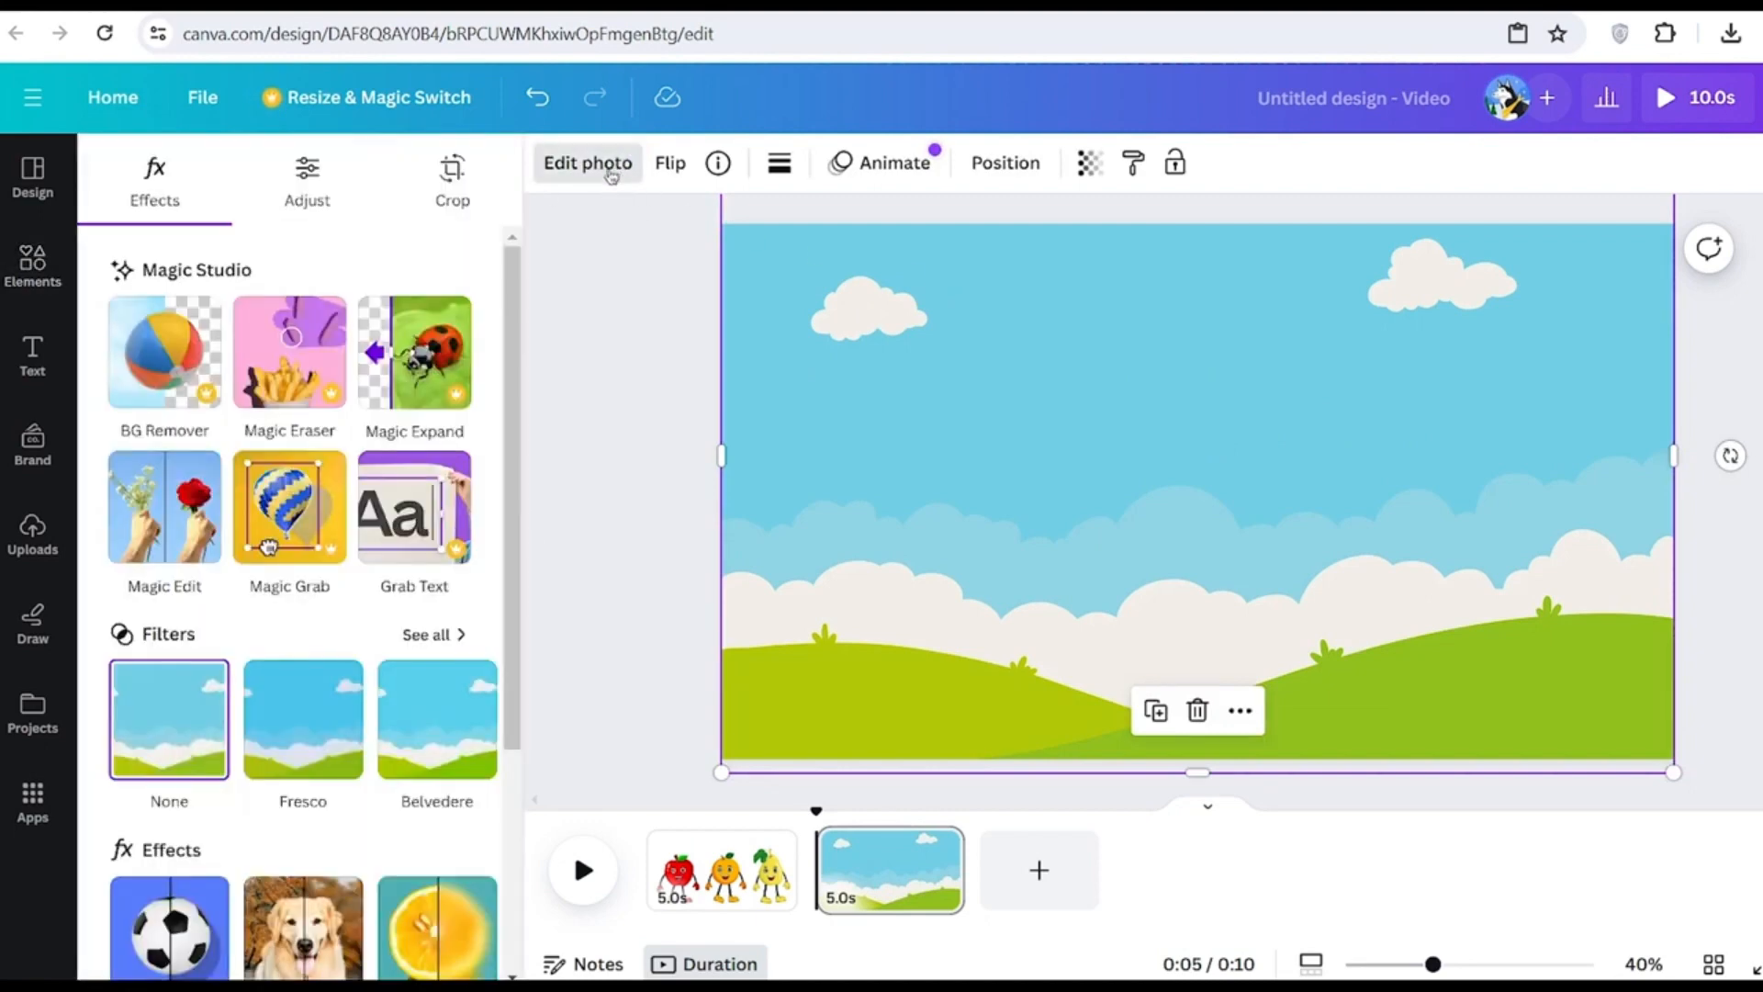
{"action": "left_click", "coordinate": [281, 191]}
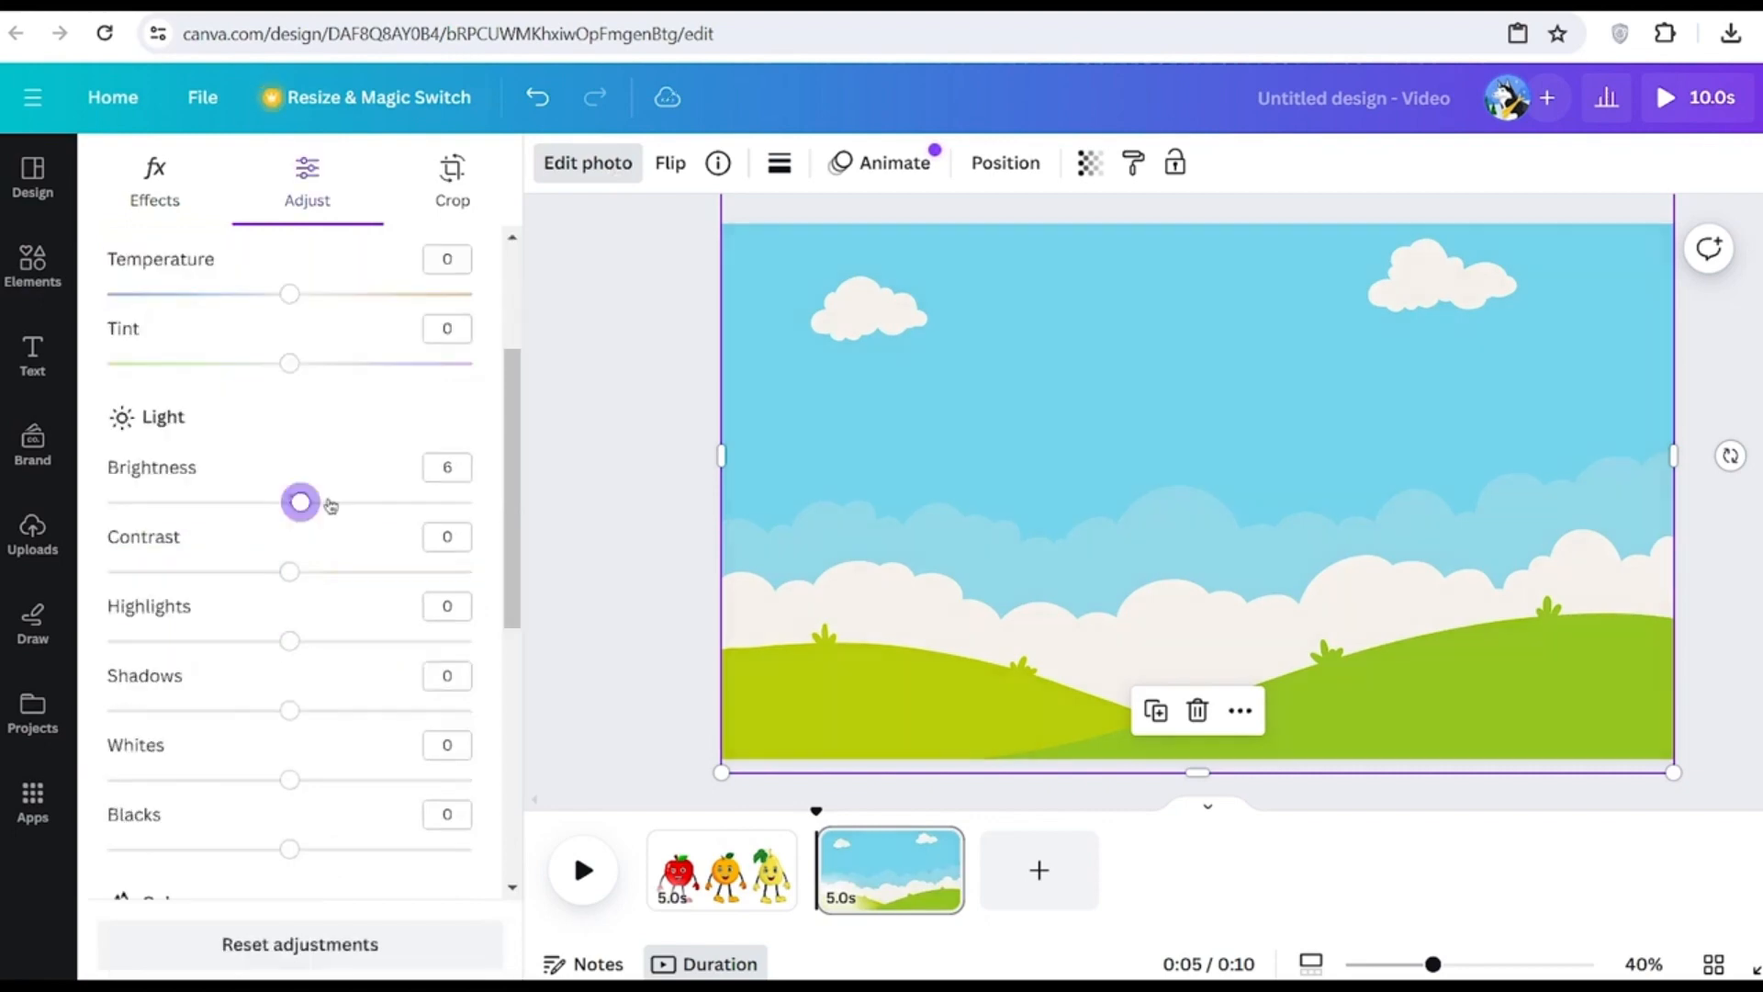
{"action": "scroll", "coordinate": [327, 504], "scroll_direction": "up", "scroll_amount": 1}
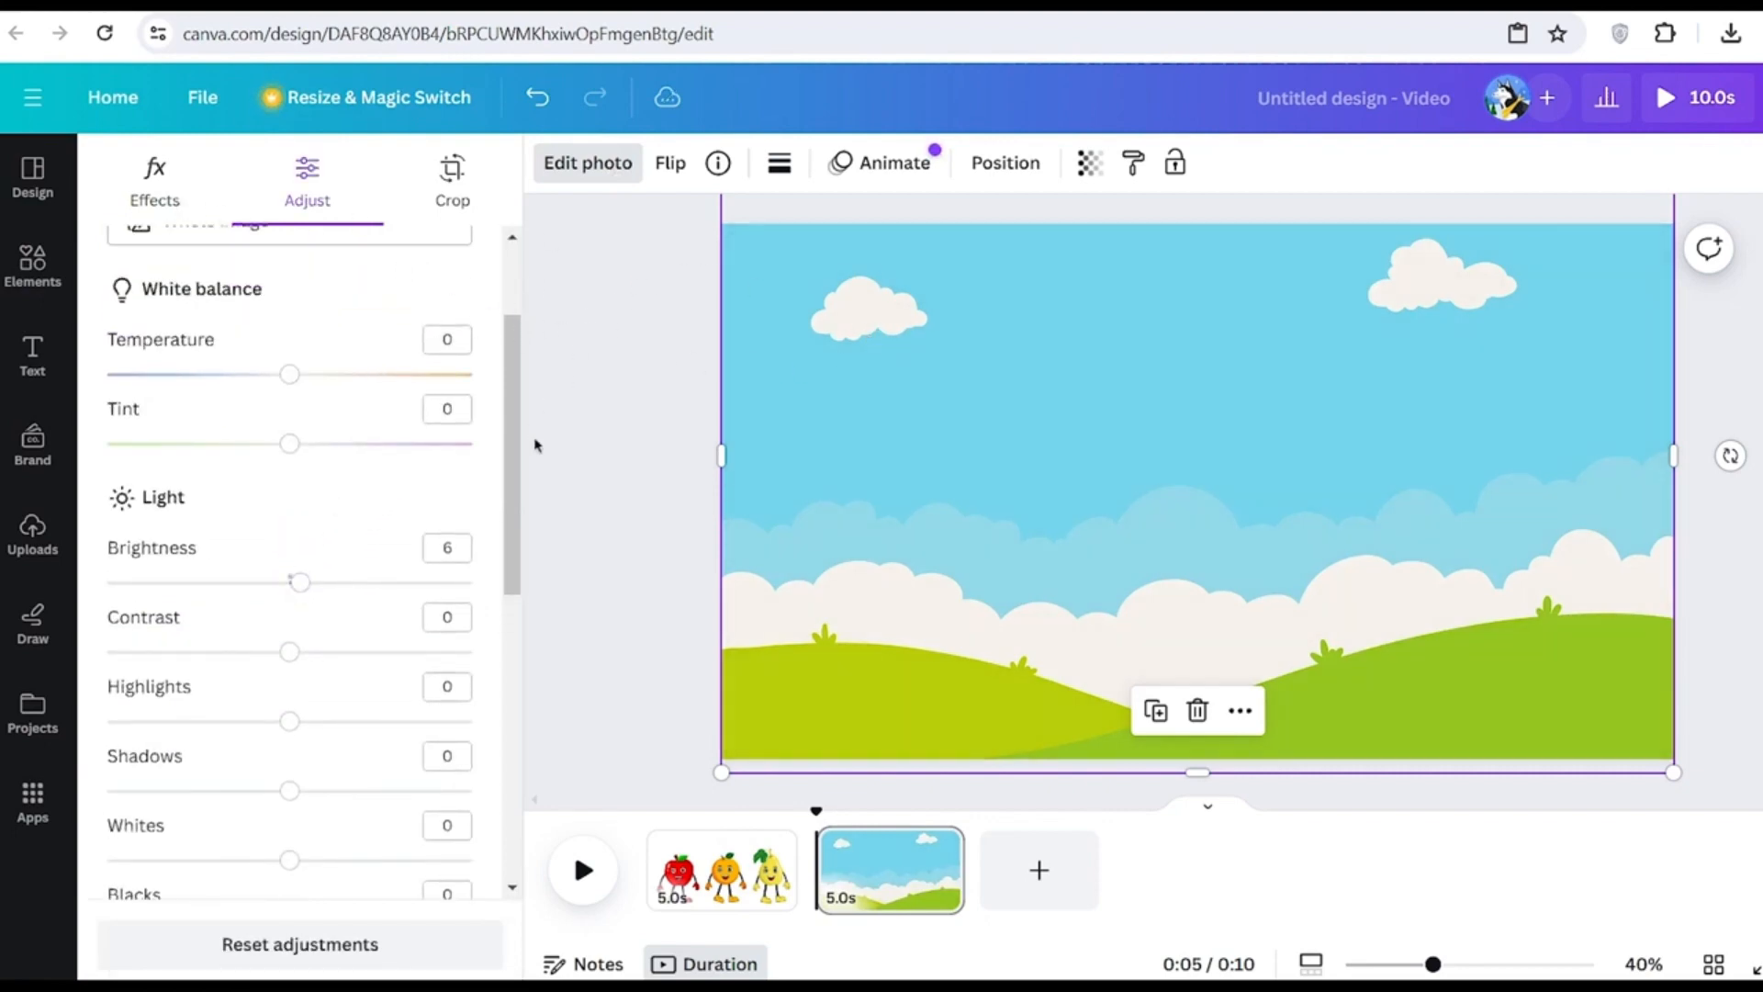
Add the uploaded orange character video to the sky and hills page, enlarge it and position it over the hills
{"action": "left_click", "coordinate": [1099, 554]}
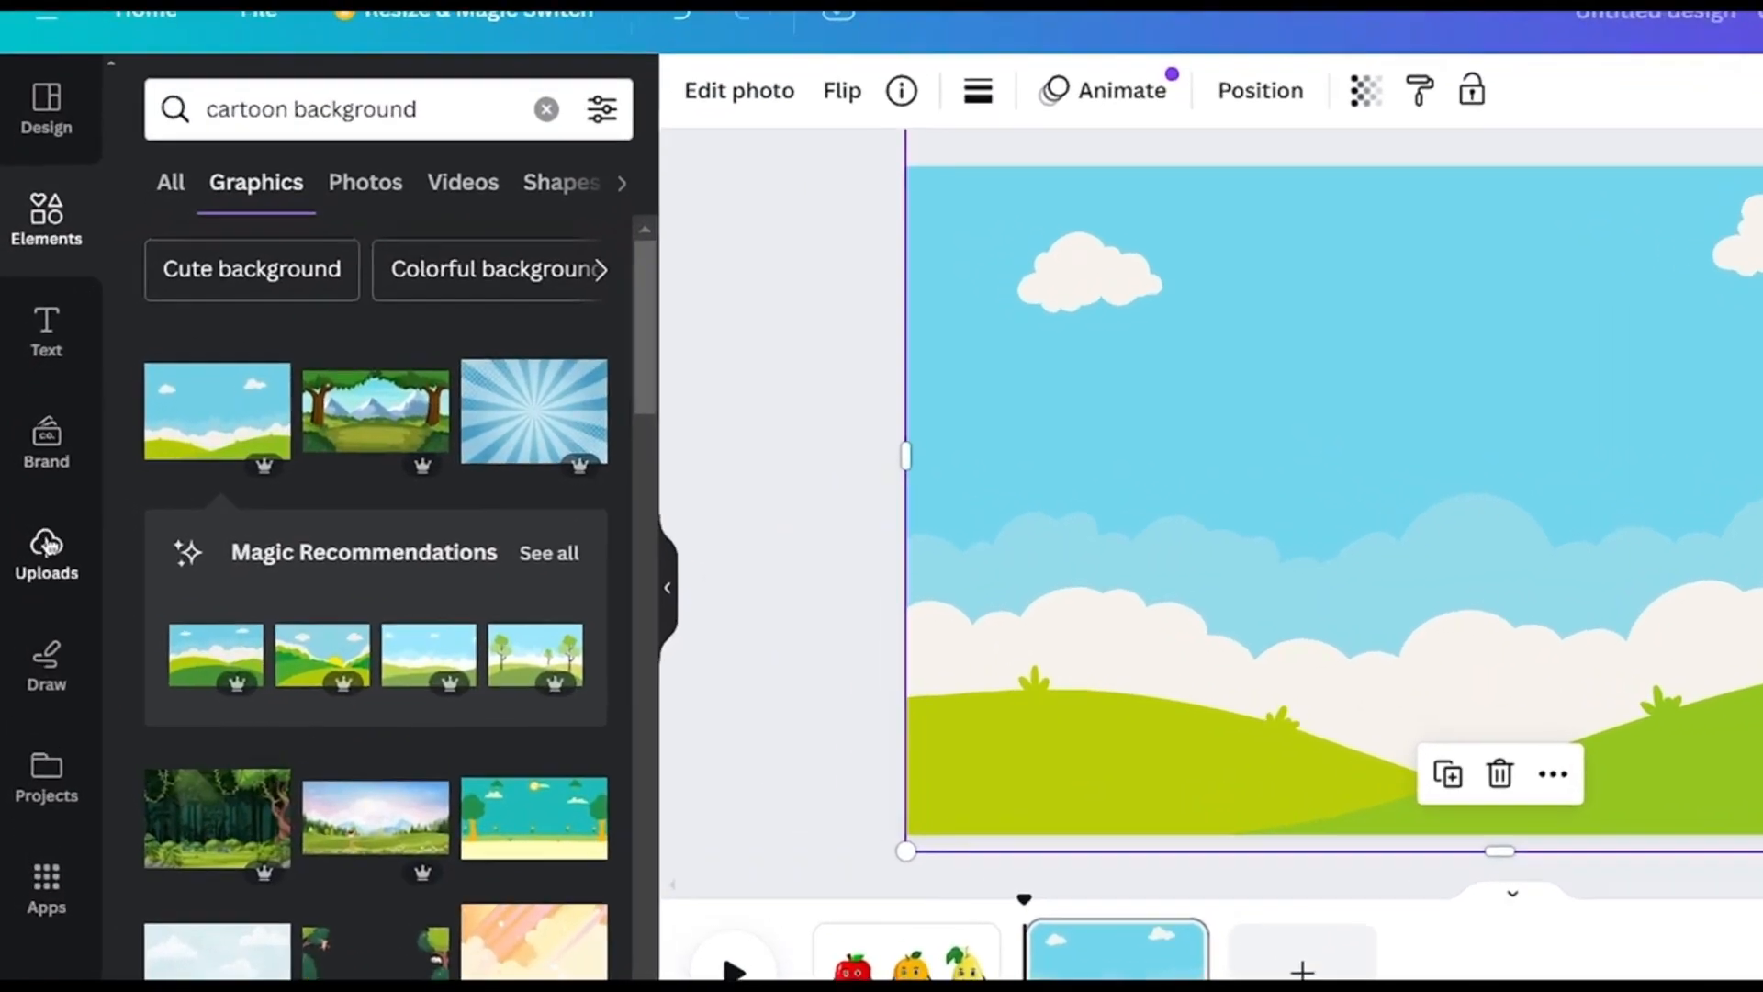
{"action": "left_click", "coordinate": [32, 533]}
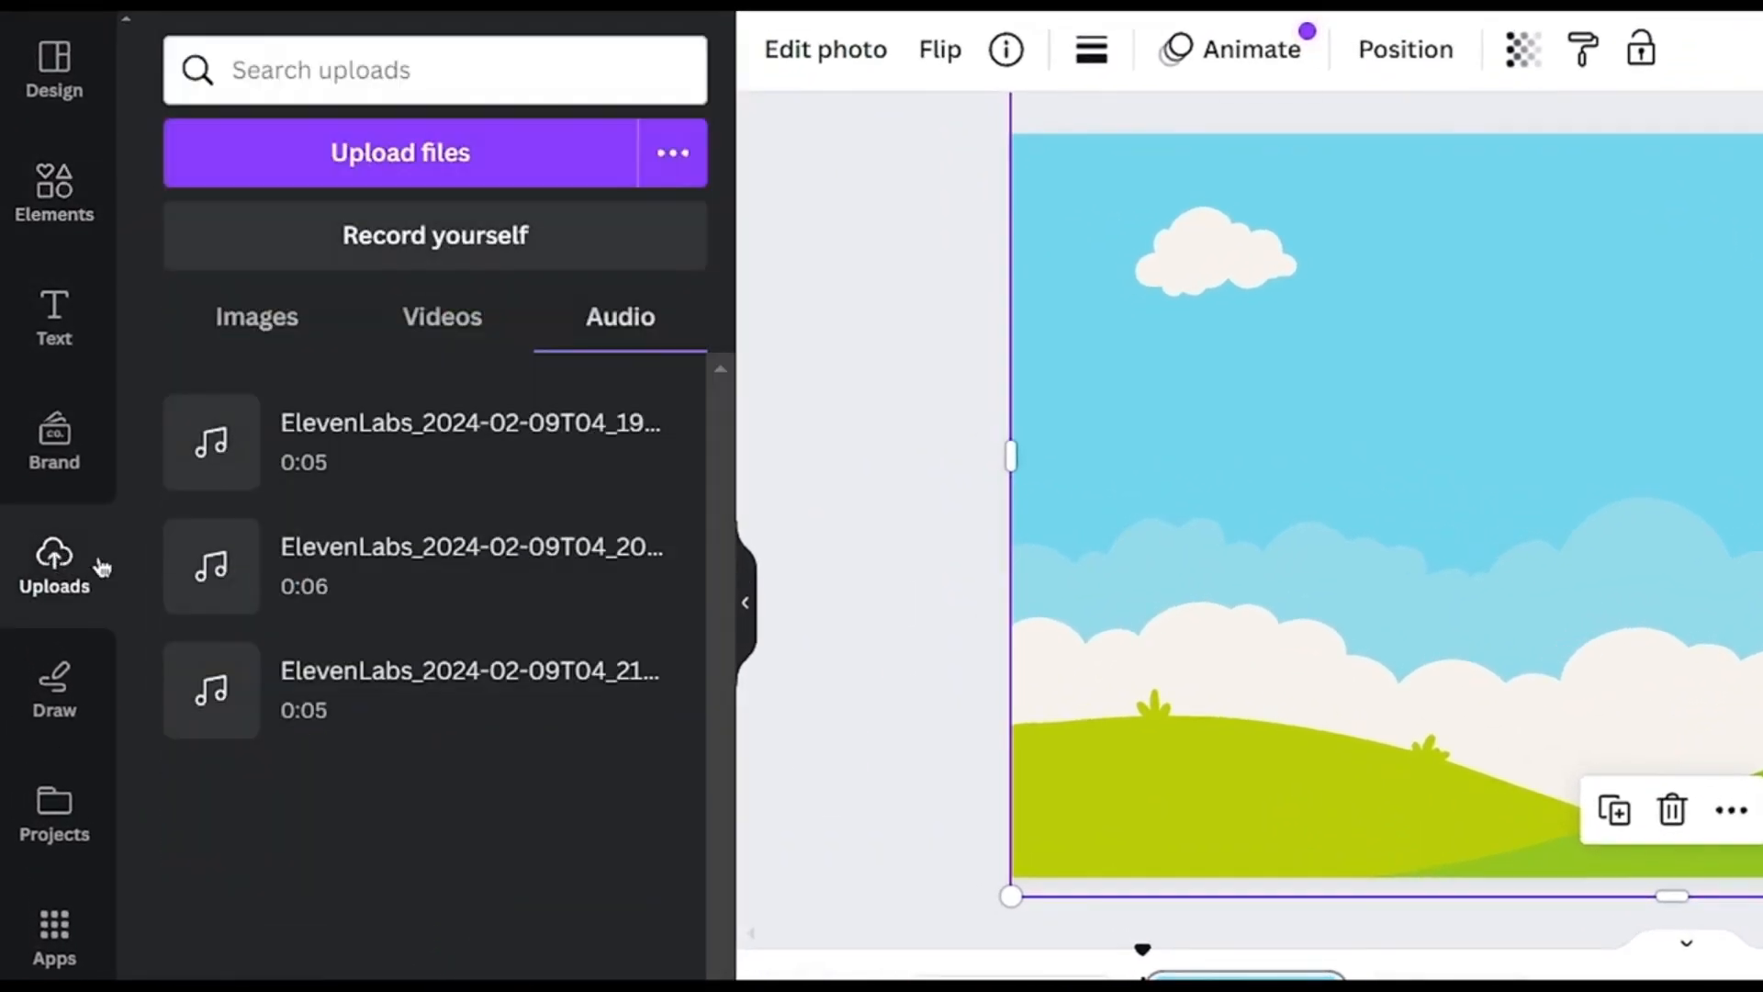
{"action": "left_click", "coordinate": [439, 316]}
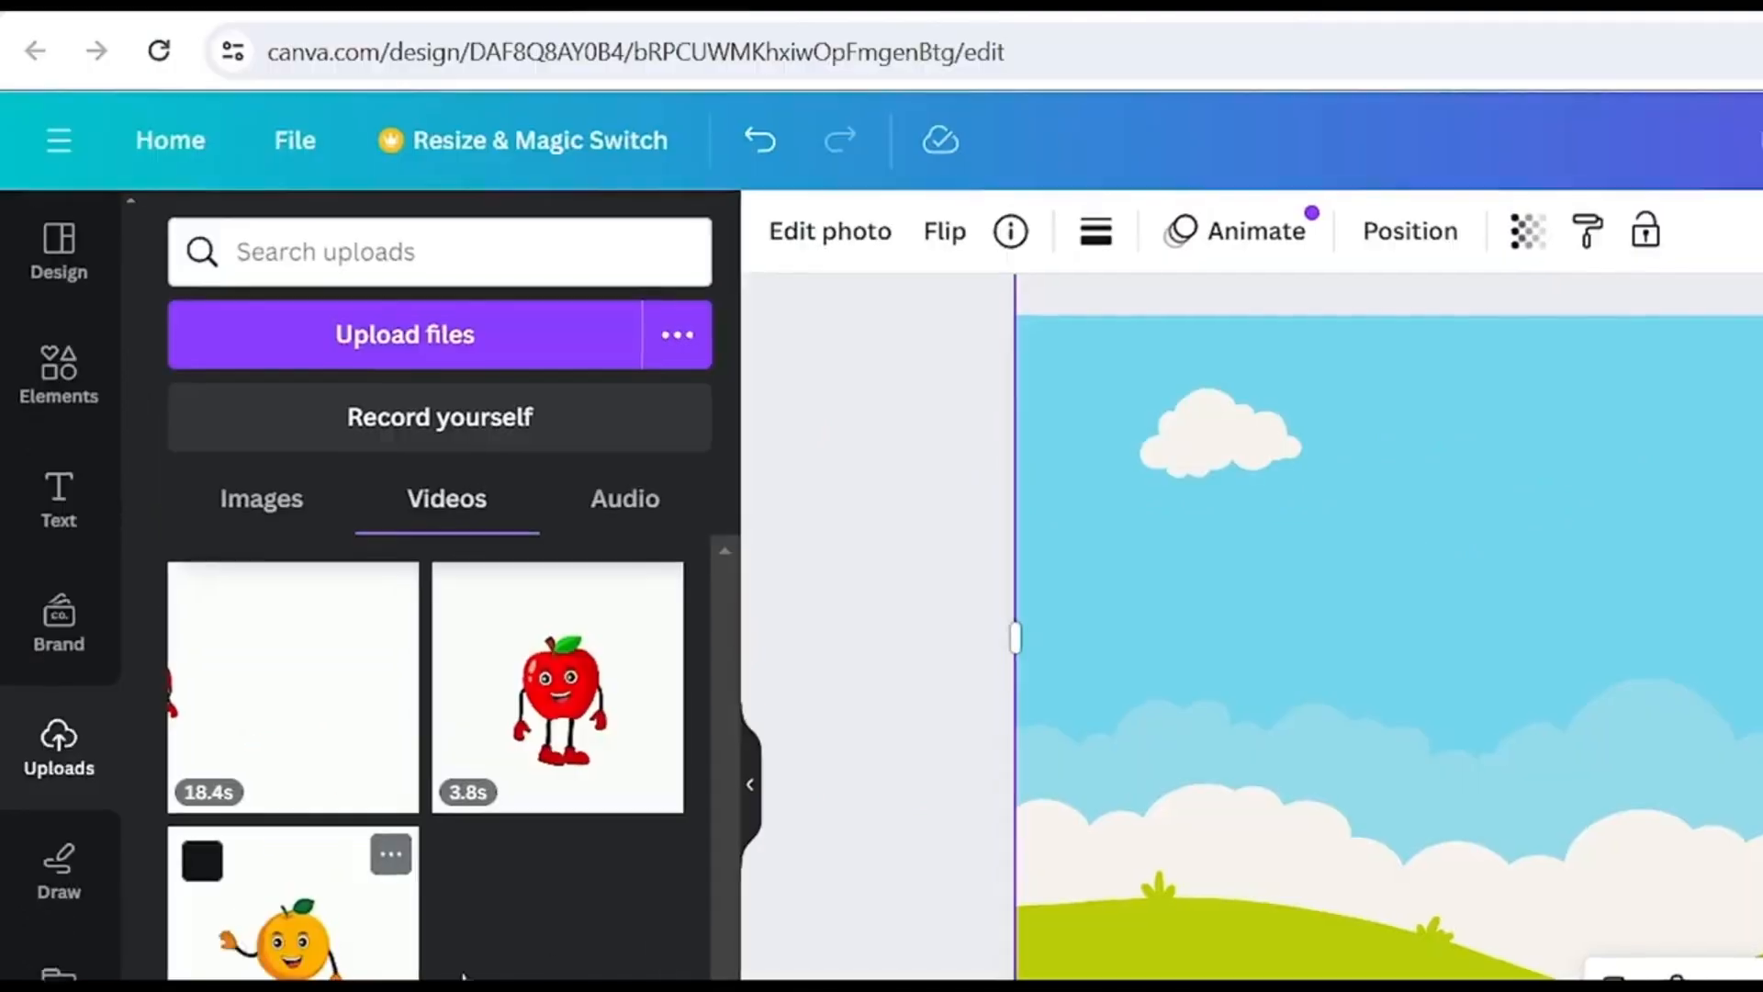
{"action": "left_click_drag", "start_coordinate": [288, 770], "coordinate": [1155, 690]}
{"action": "left_click_drag", "start_coordinate": [875, 658], "coordinate": [889, 643]}
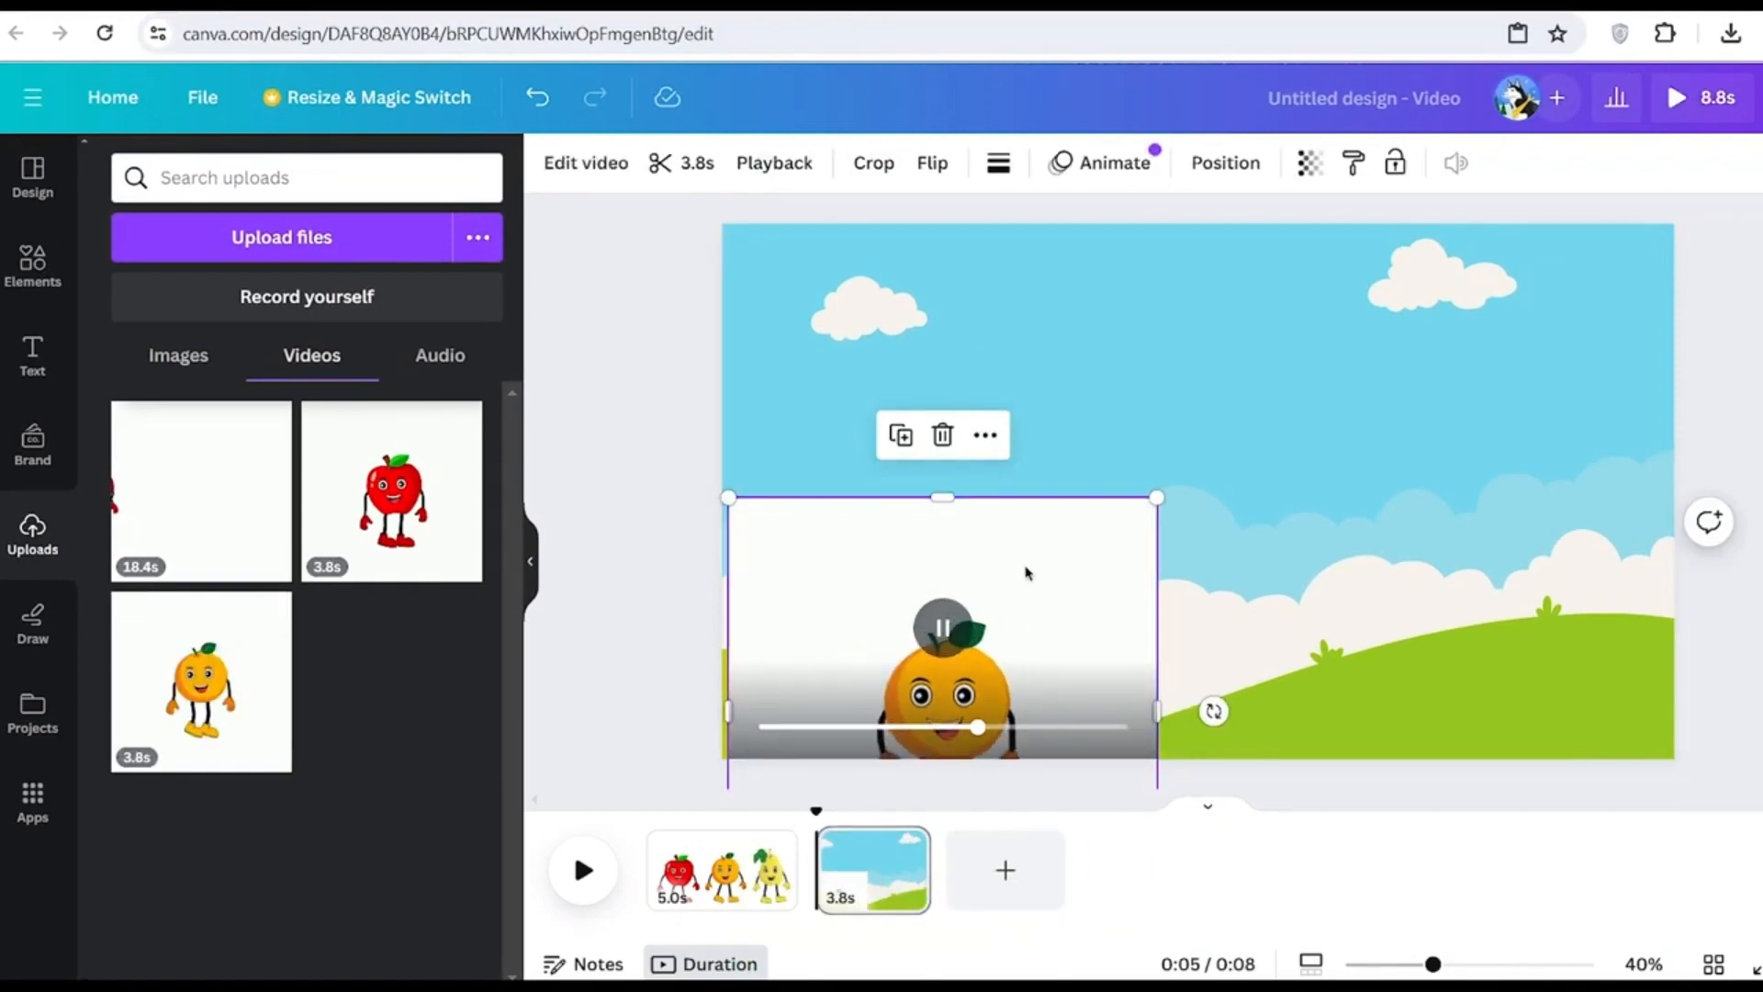
{"action": "left_click_drag", "start_coordinate": [1156, 497], "coordinate": [1199, 454]}
{"action": "left_click_drag", "start_coordinate": [1110, 570], "coordinate": [1165, 446]}
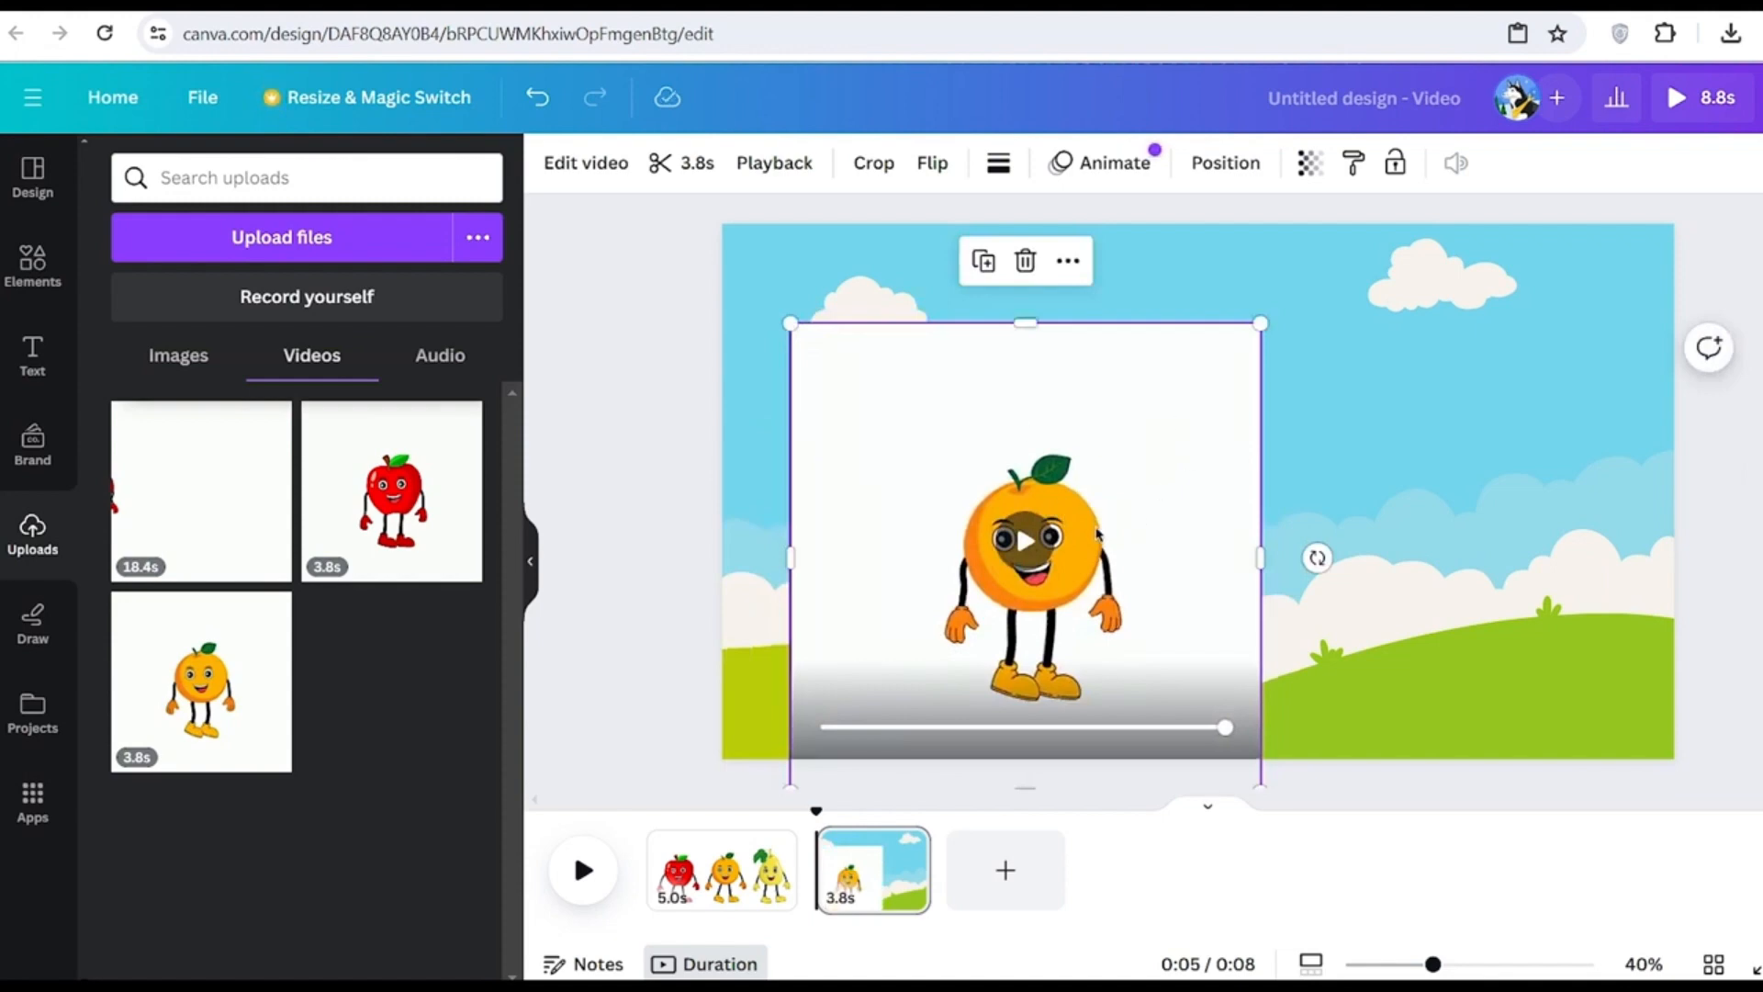
Remove the orange video's background with Background Remover, preview it and place the character on the left hill
{"action": "left_click", "coordinate": [1026, 540]}
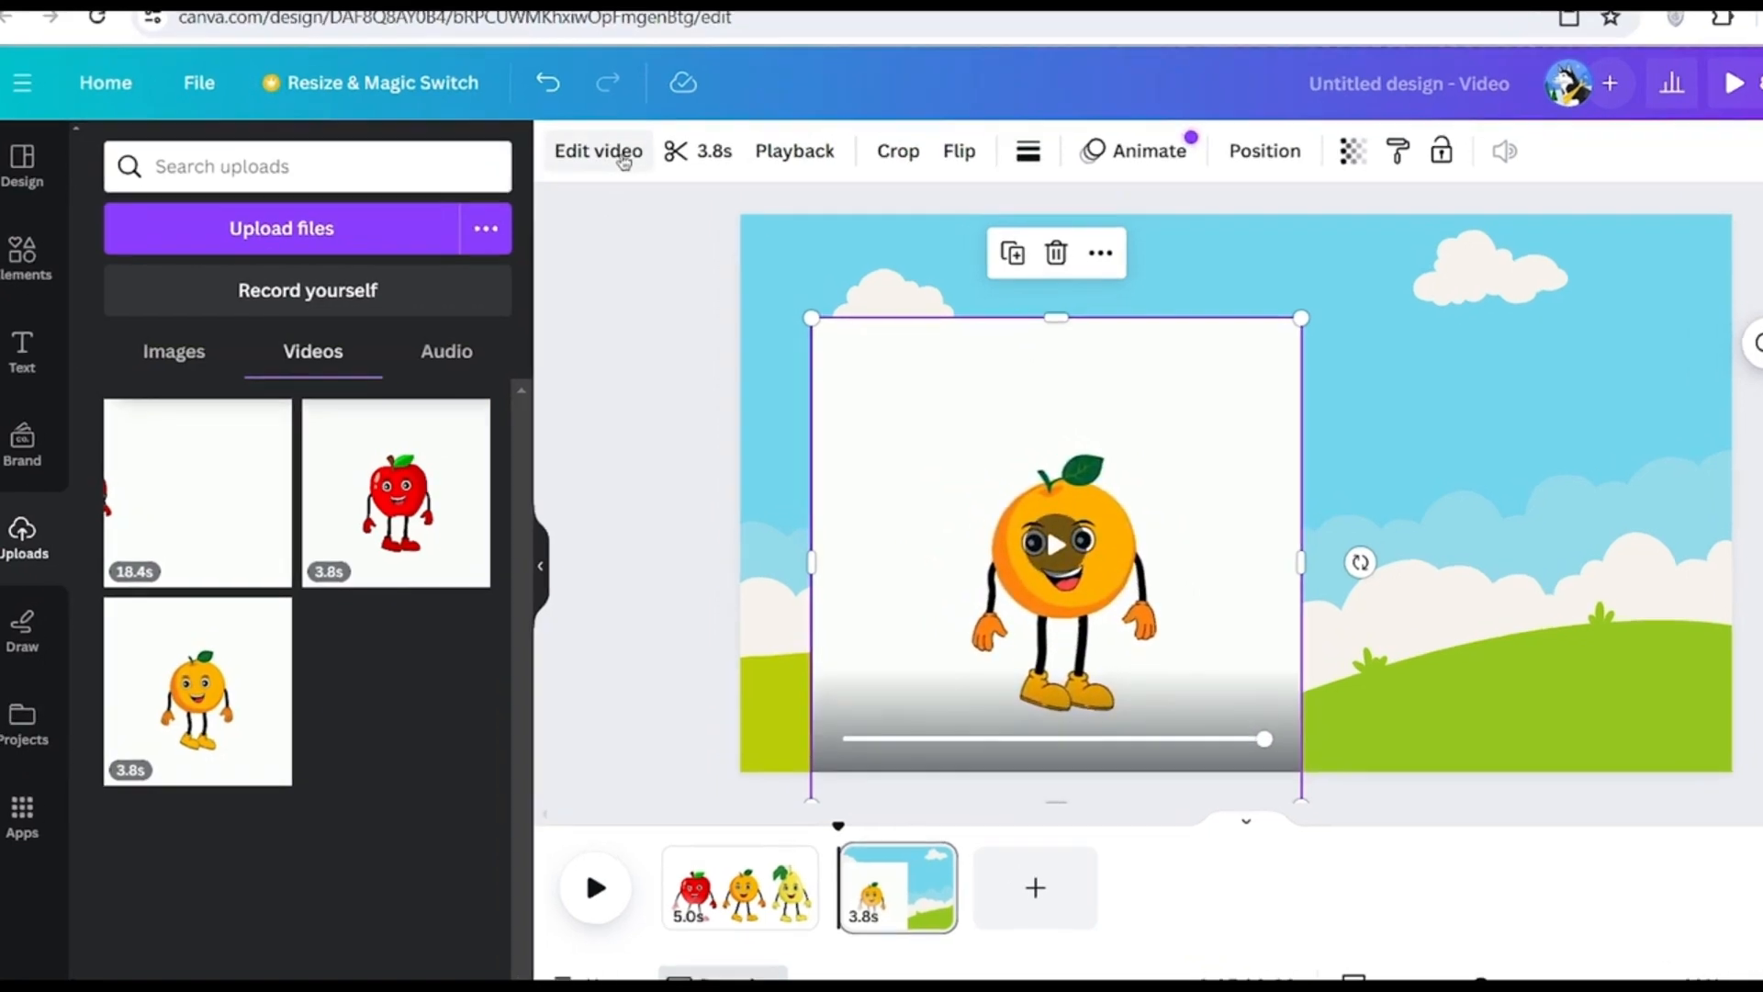
{"action": "left_click", "coordinate": [587, 163]}
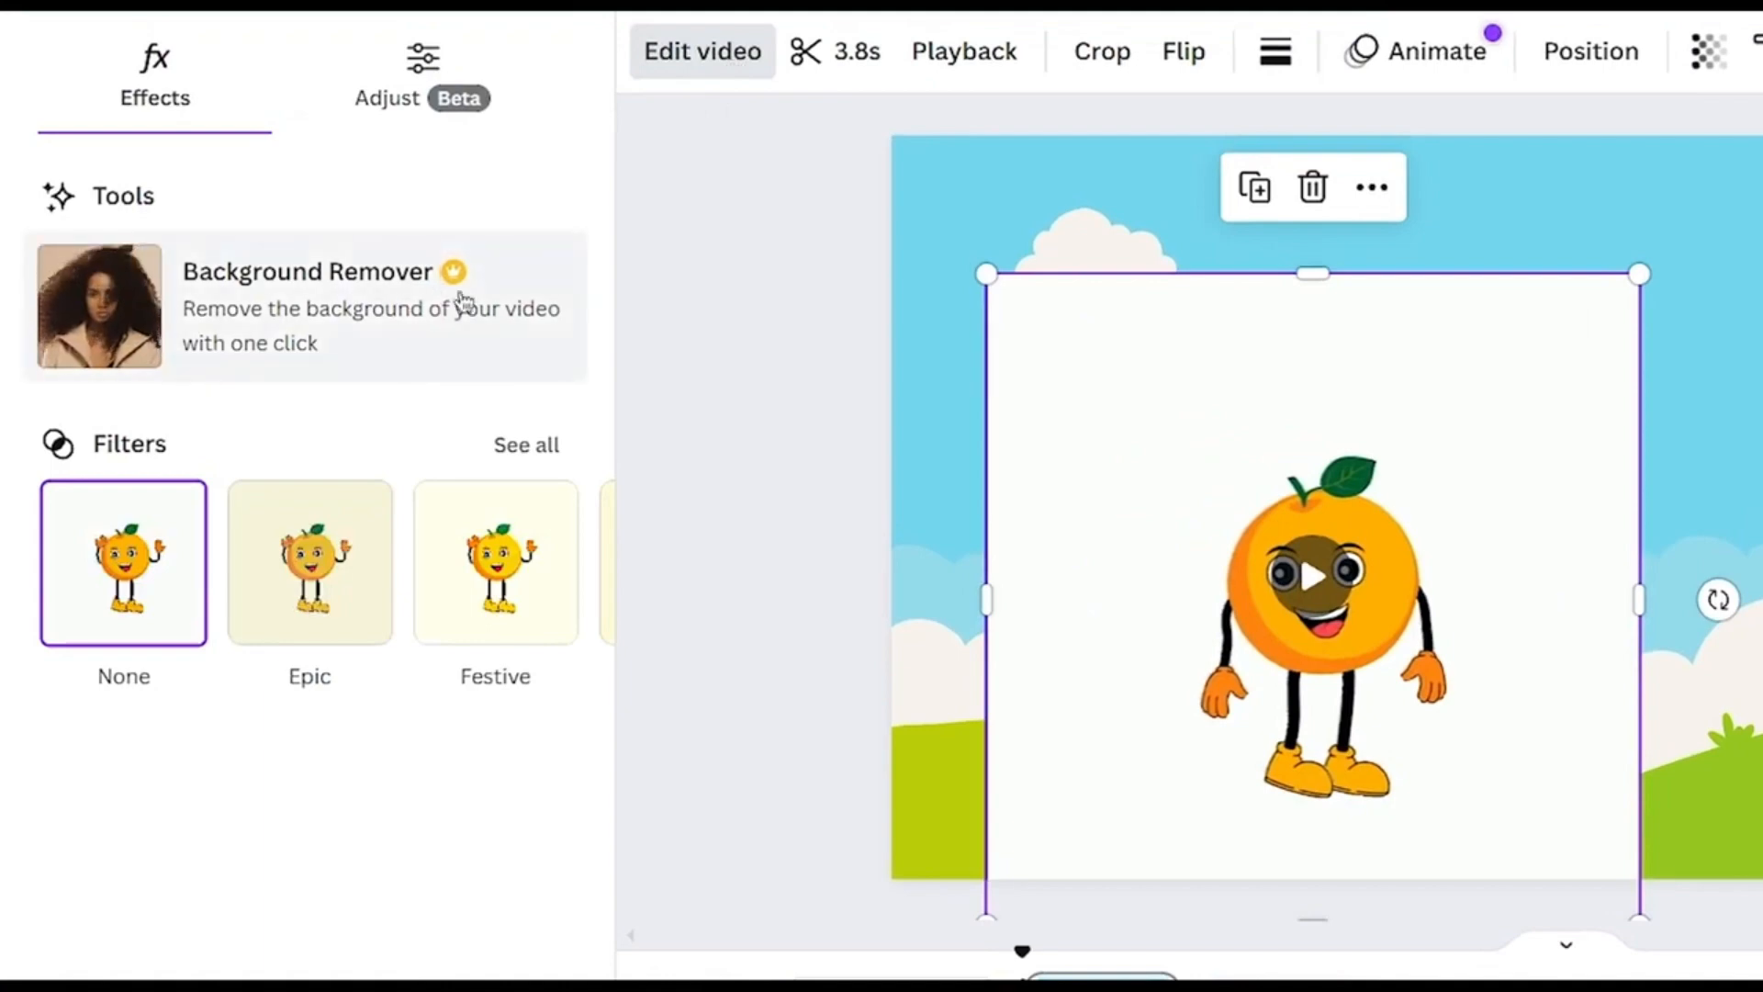
{"action": "left_click", "coordinate": [409, 295]}
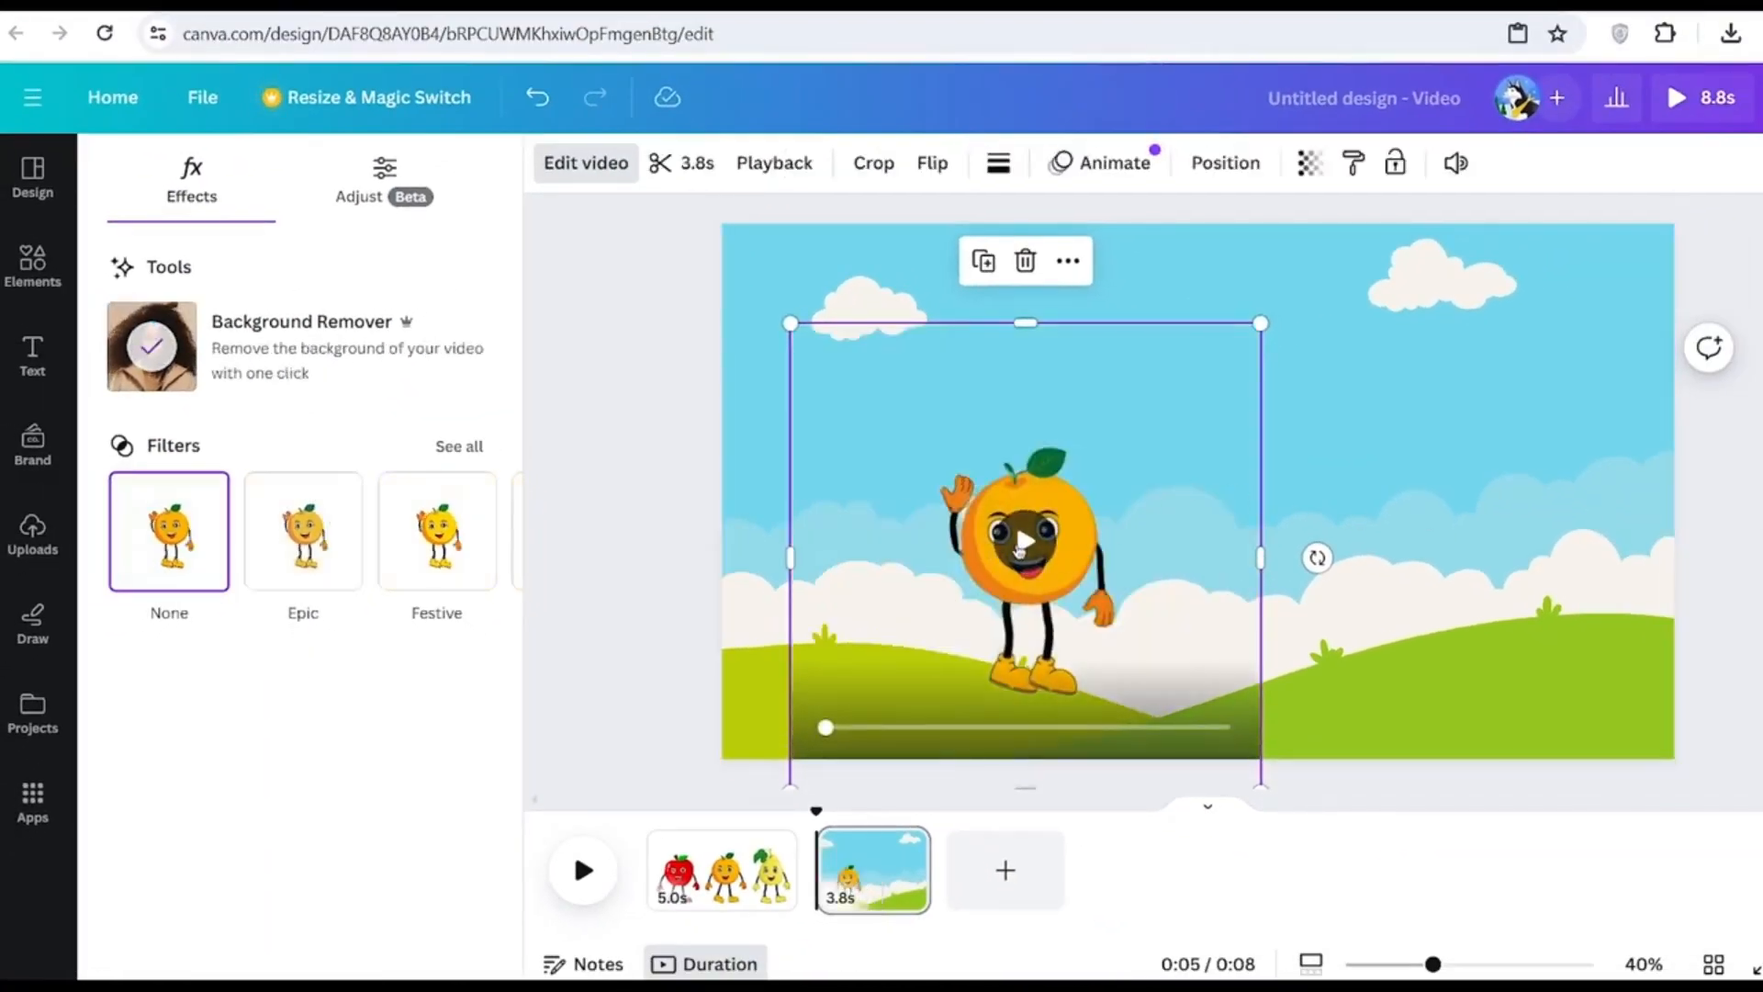
{"action": "left_click", "coordinate": [1043, 566]}
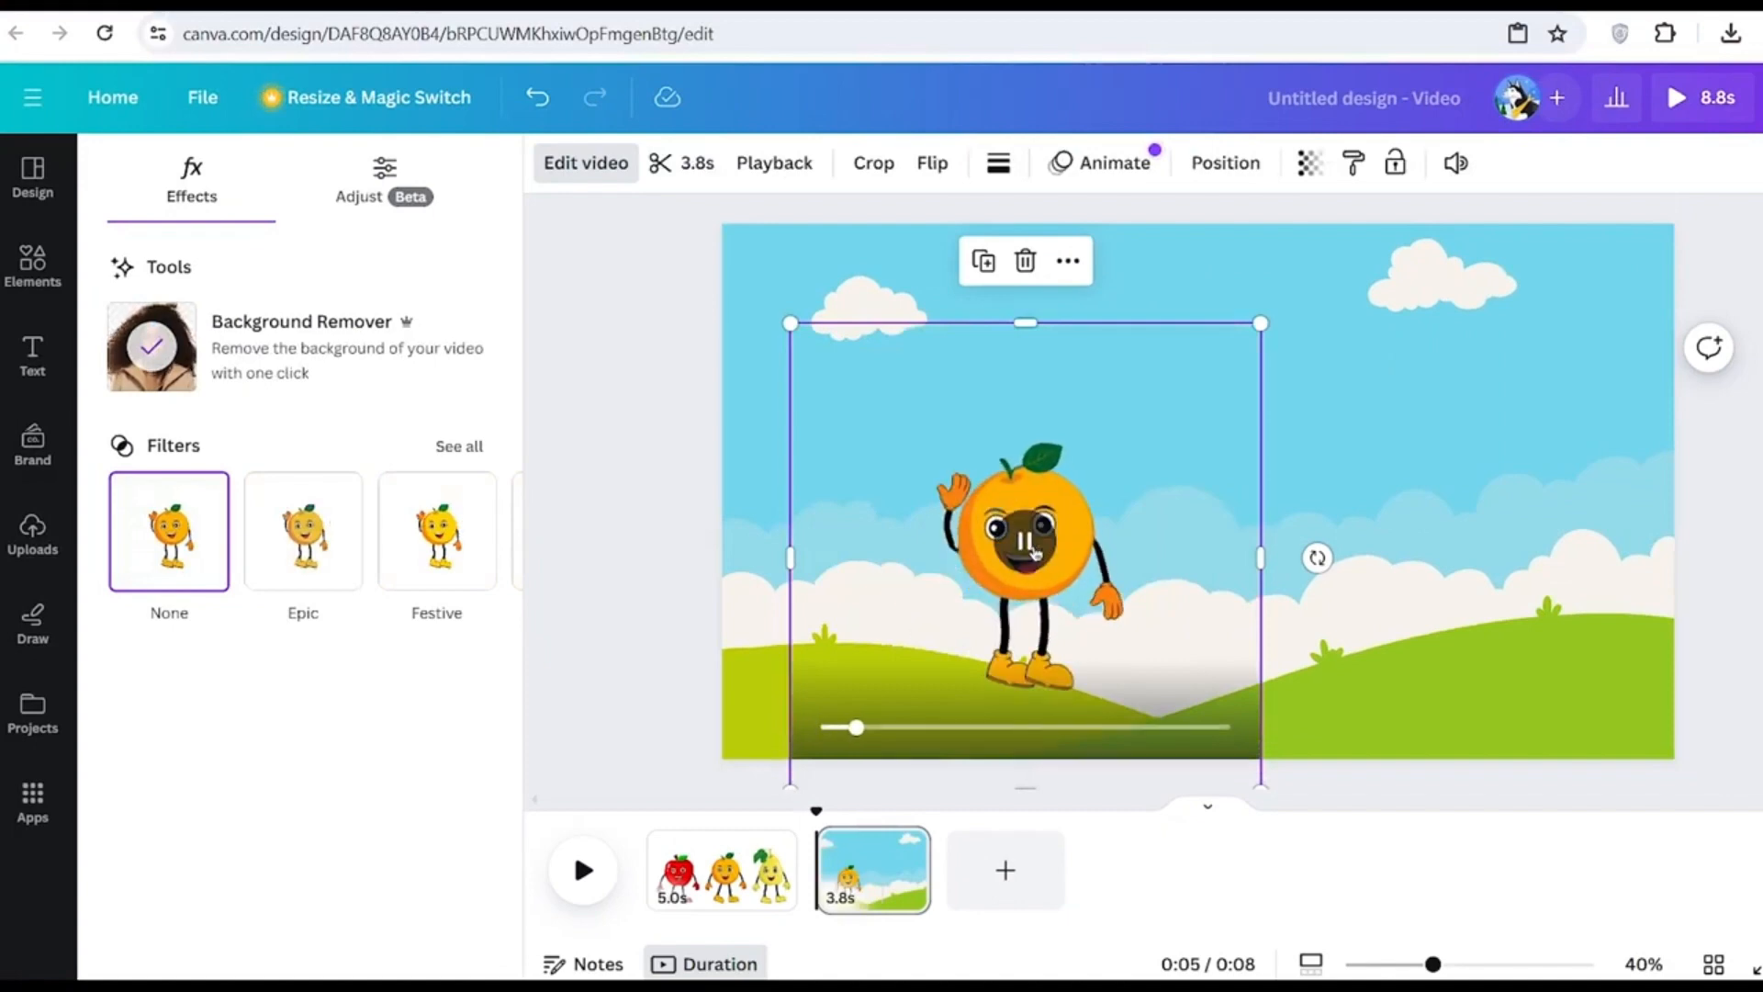
{"action": "left_click_drag", "start_coordinate": [1095, 590], "coordinate": [1260, 606]}
{"action": "left_click", "coordinate": [972, 536]}
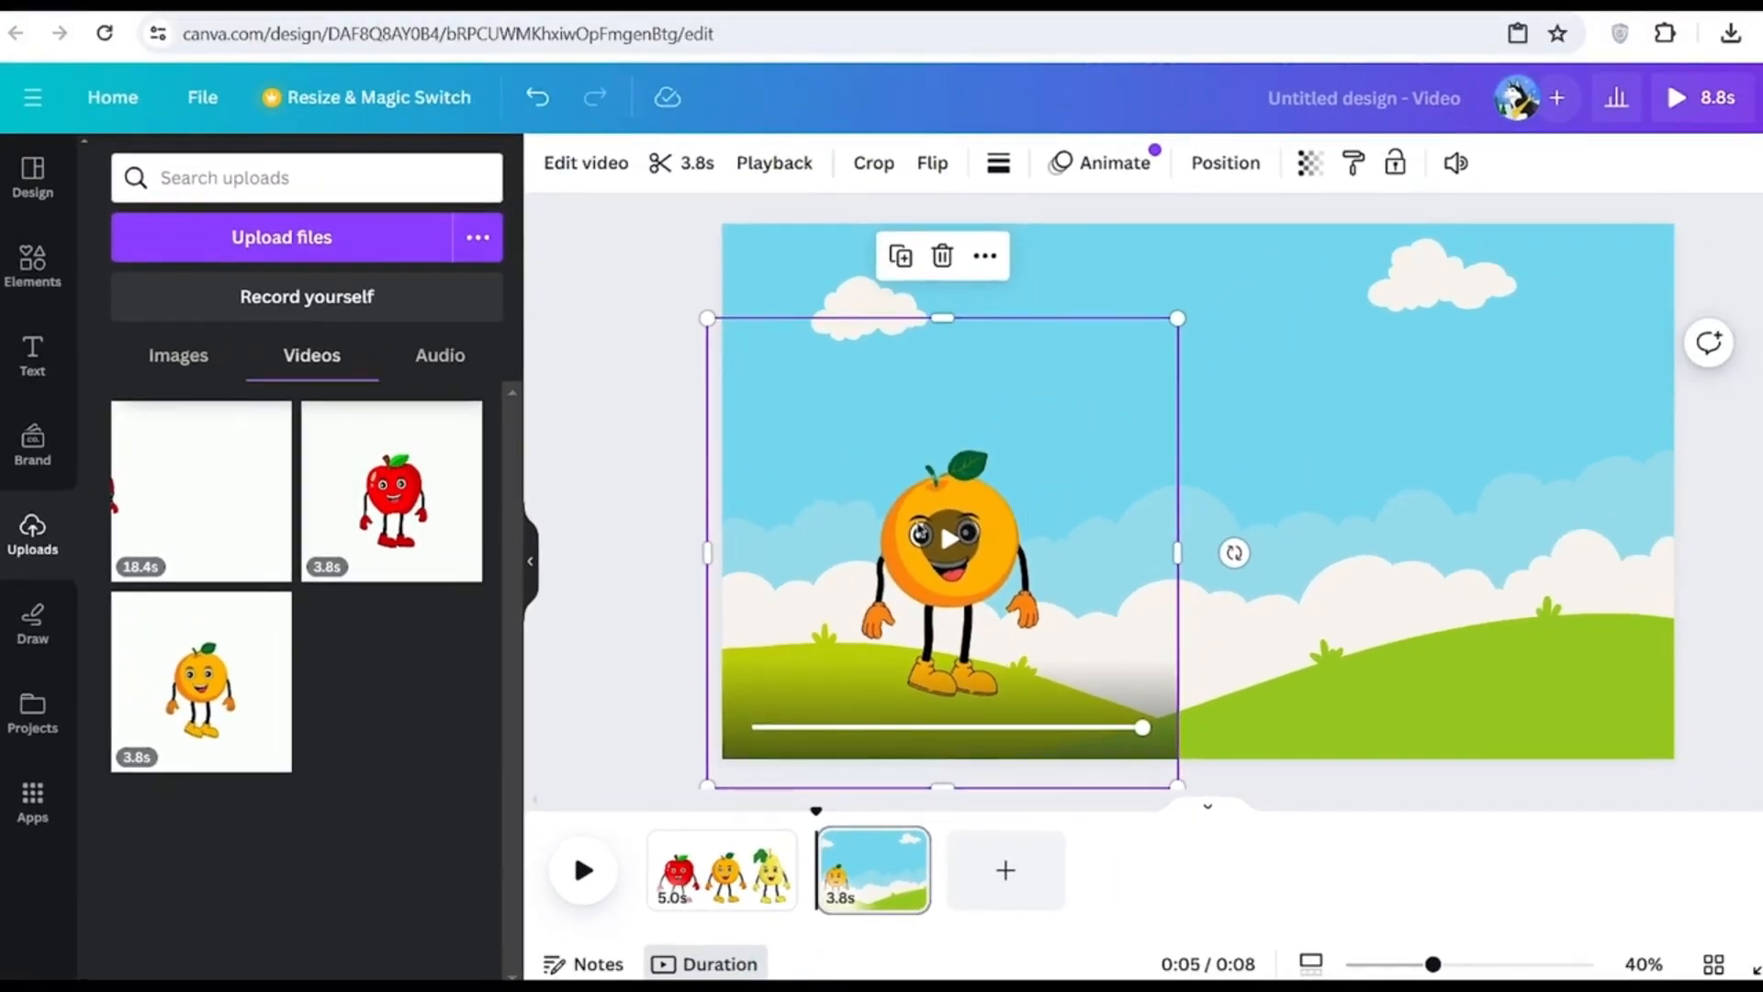
{"action": "left_click", "coordinate": [964, 549]}
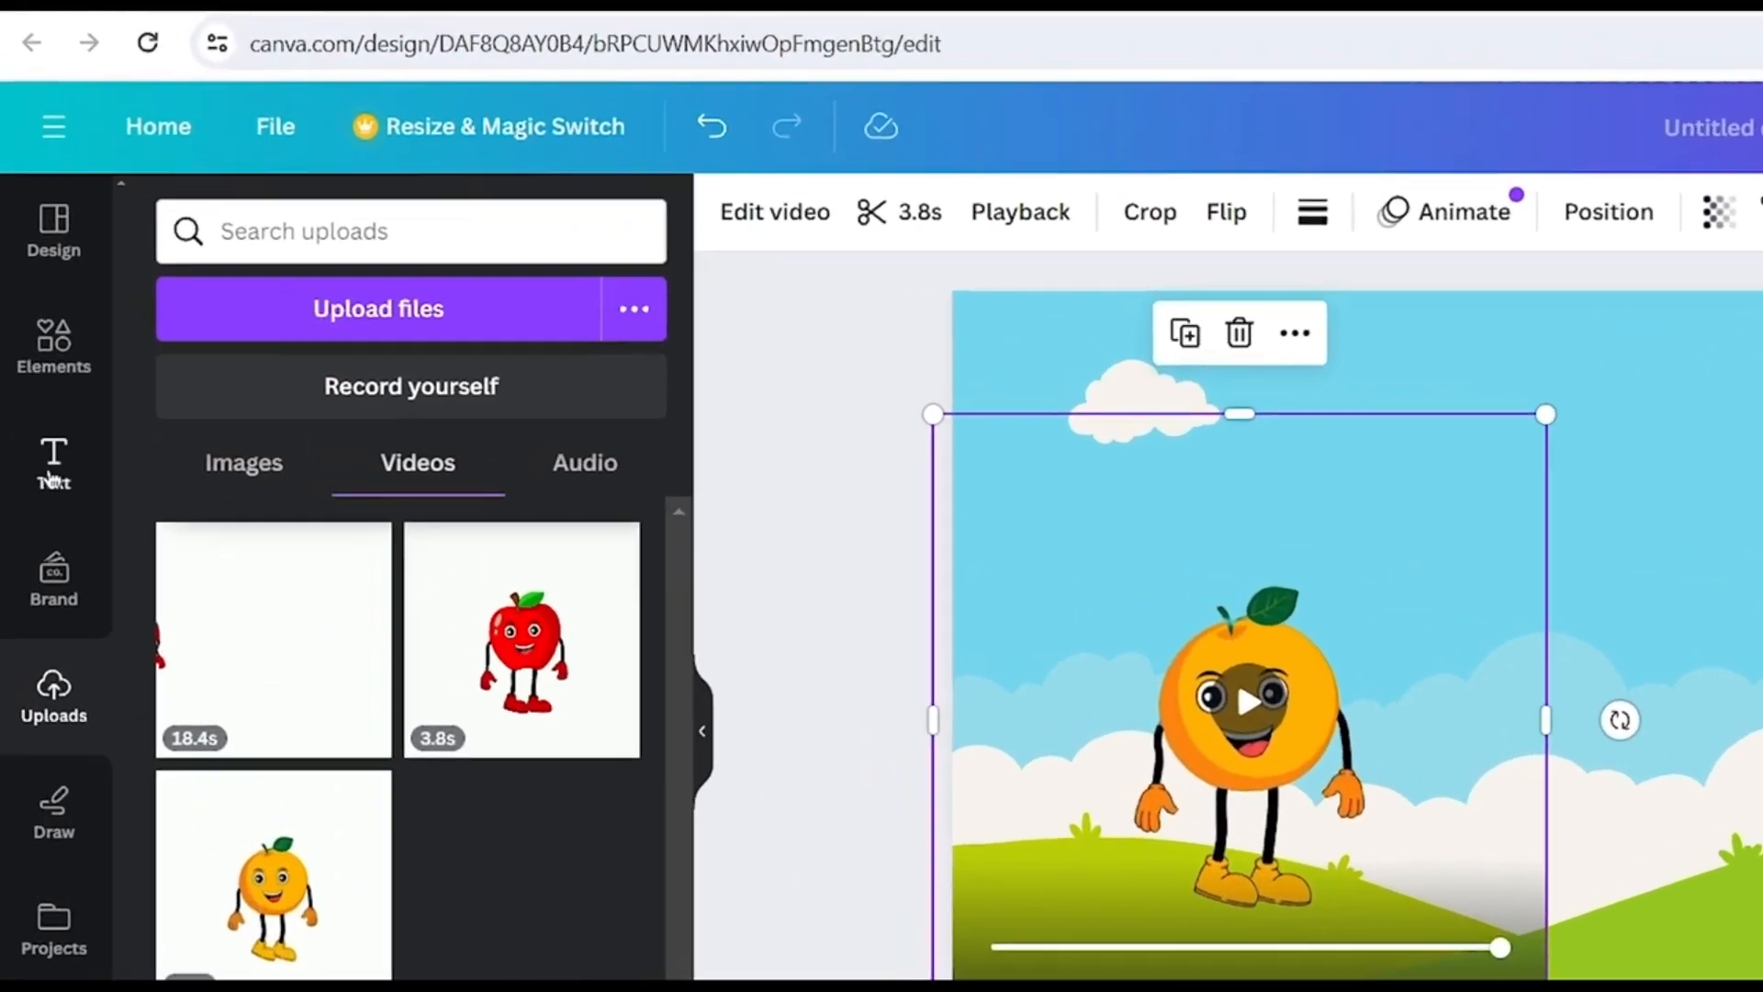
Add a heading with the script line "Hi can you gues what fruit i am?" copied from the Google Docs script, placing it above the orange
{"action": "left_click", "coordinate": [31, 360]}
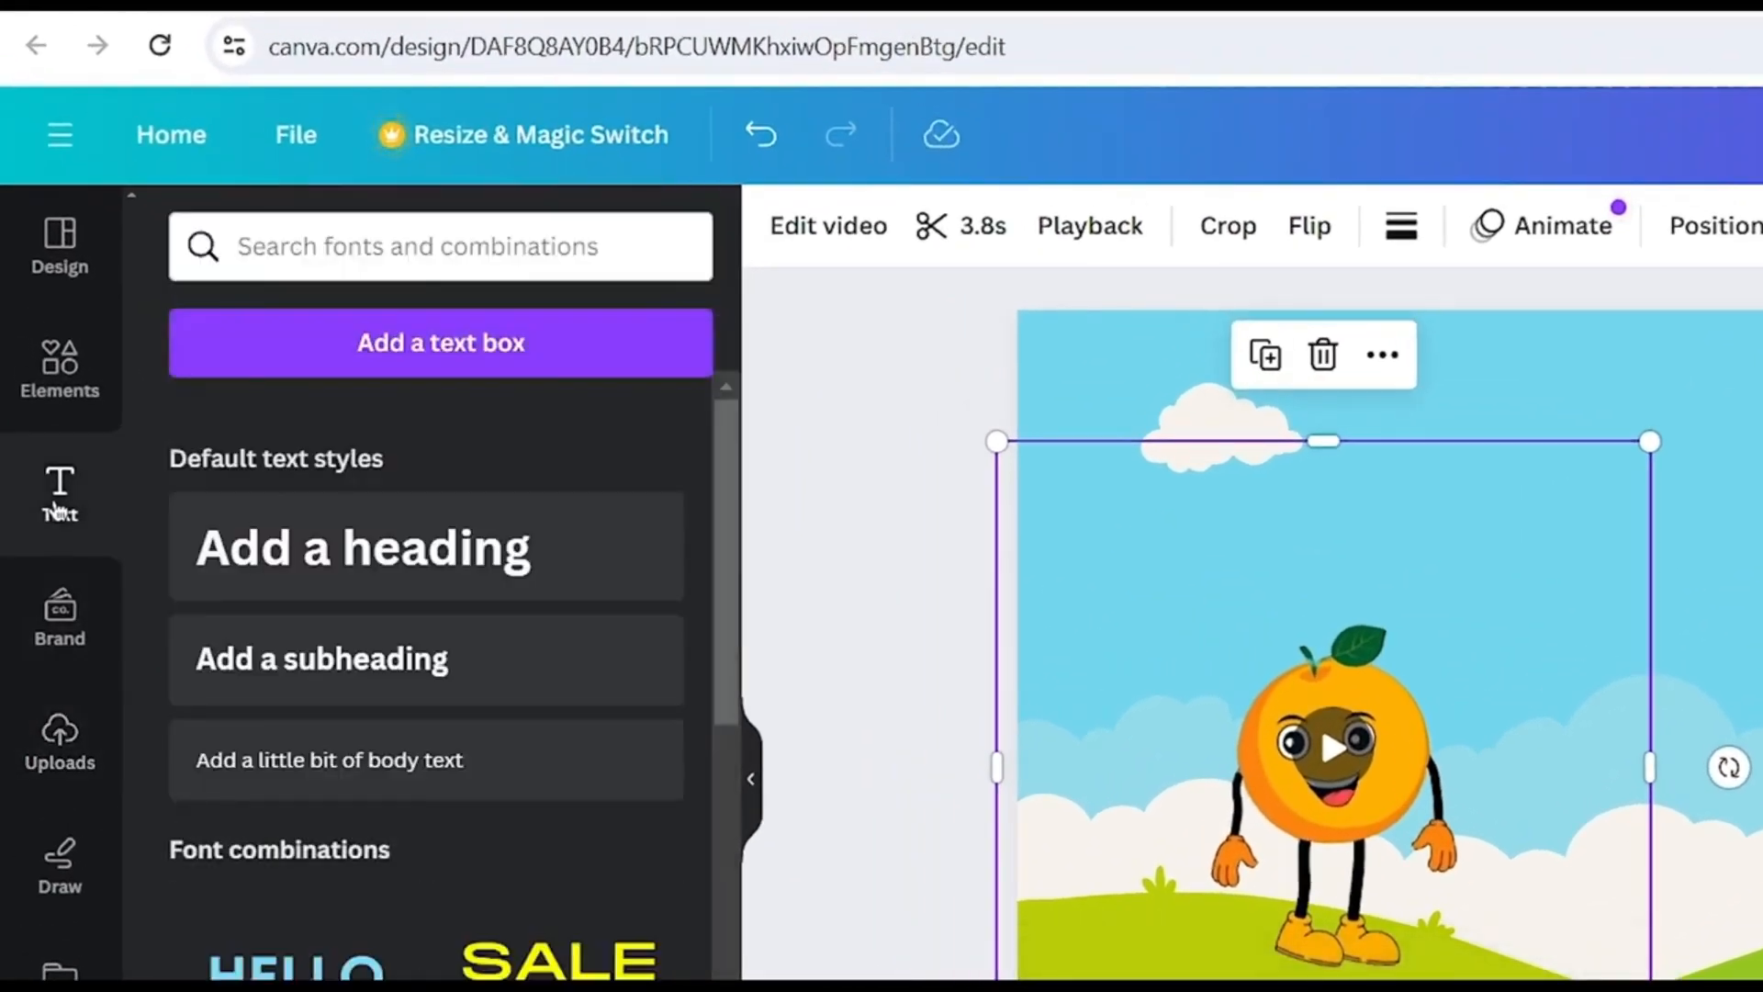
{"action": "left_click", "coordinate": [482, 553]}
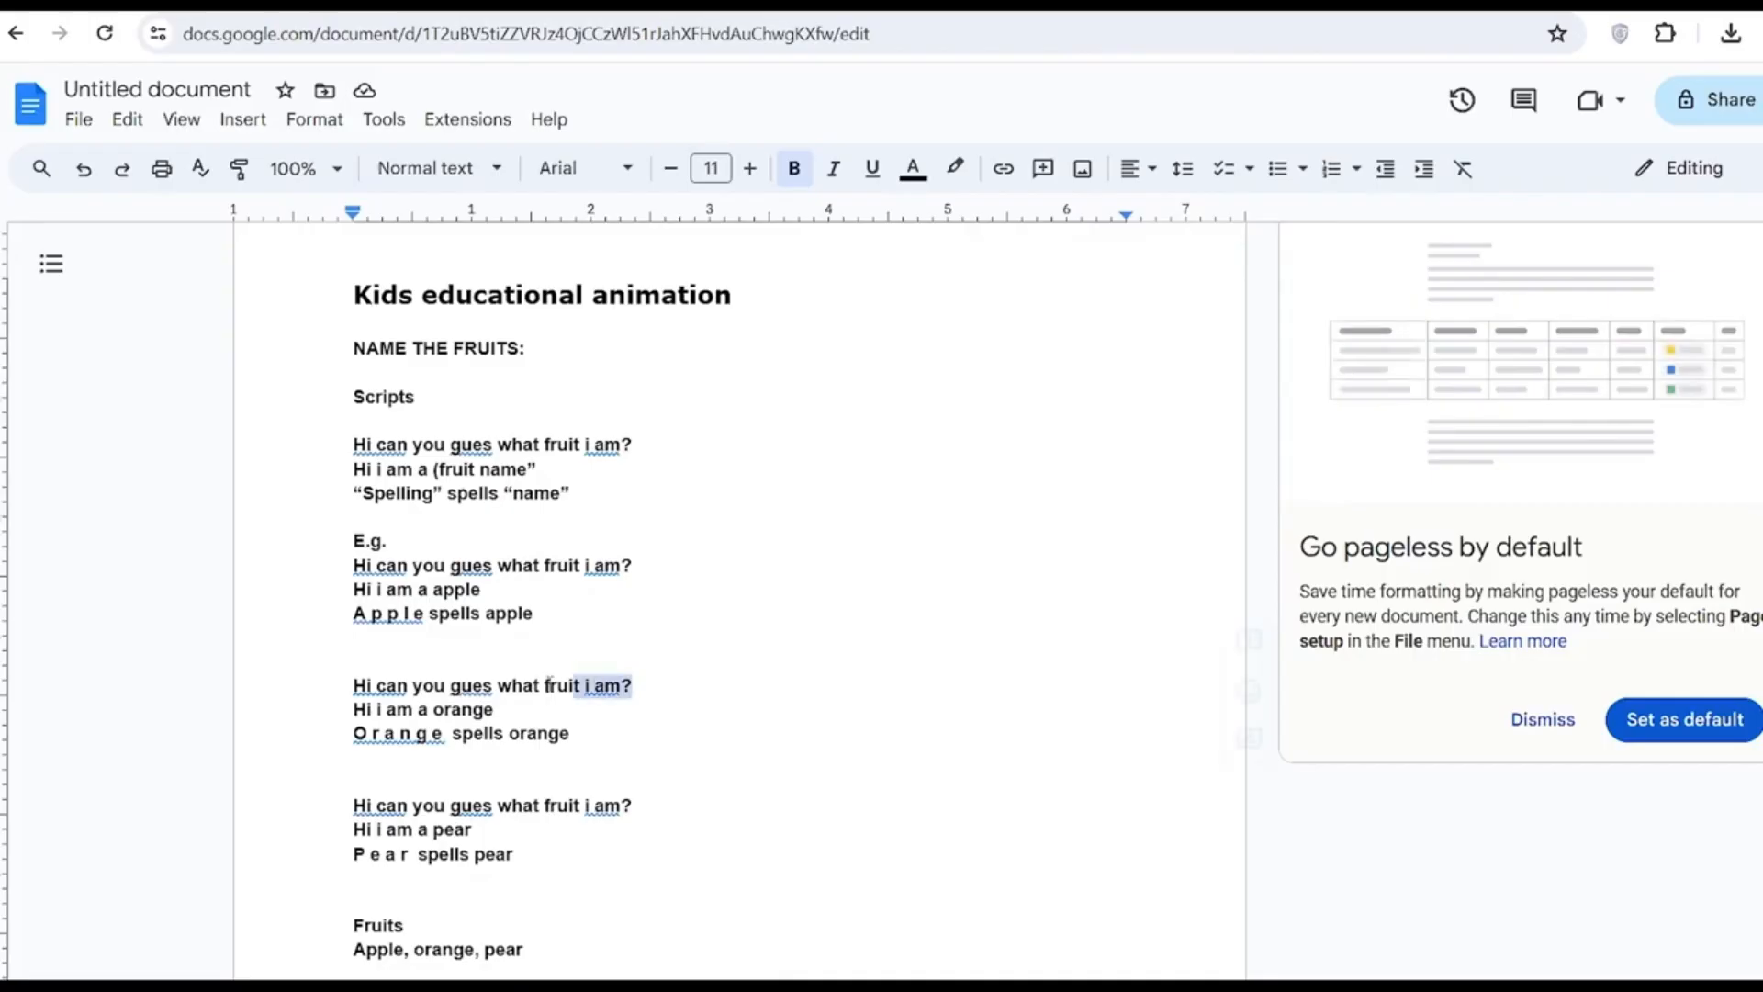
{"action": "left_click_drag", "start_coordinate": [631, 687], "coordinate": [346, 672]}
{"action": "key", "text": "ctrl+c"}
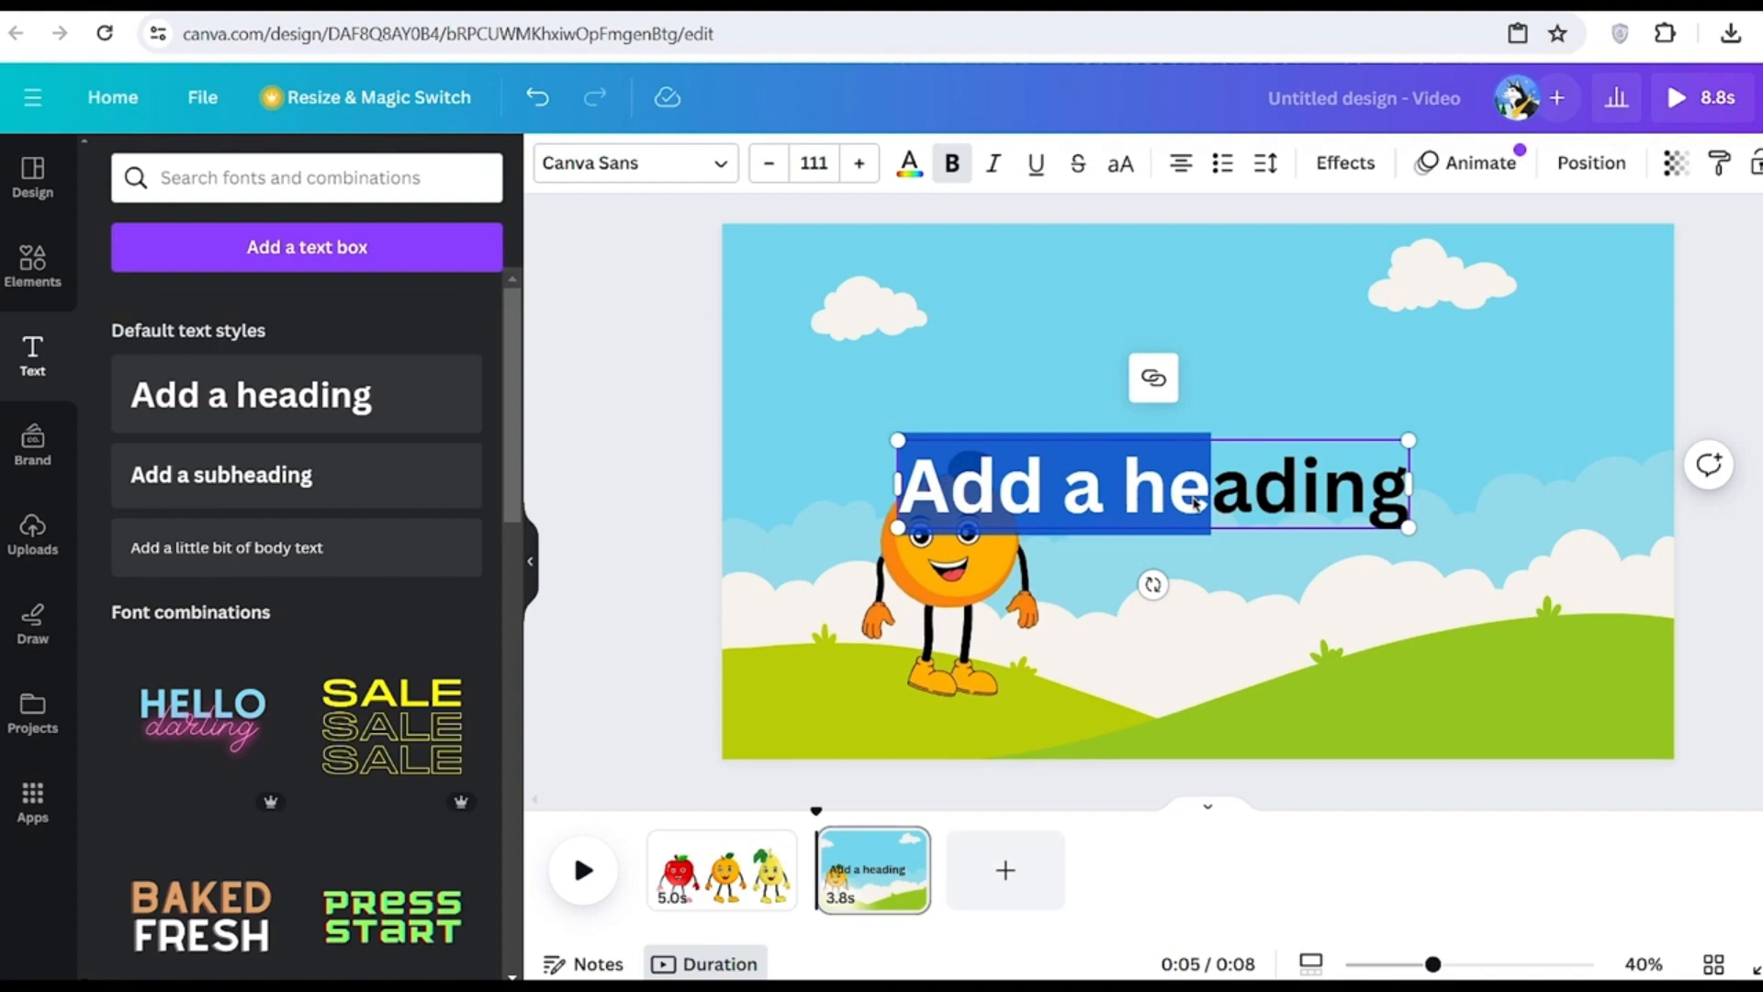
{"action": "triple_click", "coordinate": [1192, 499]}
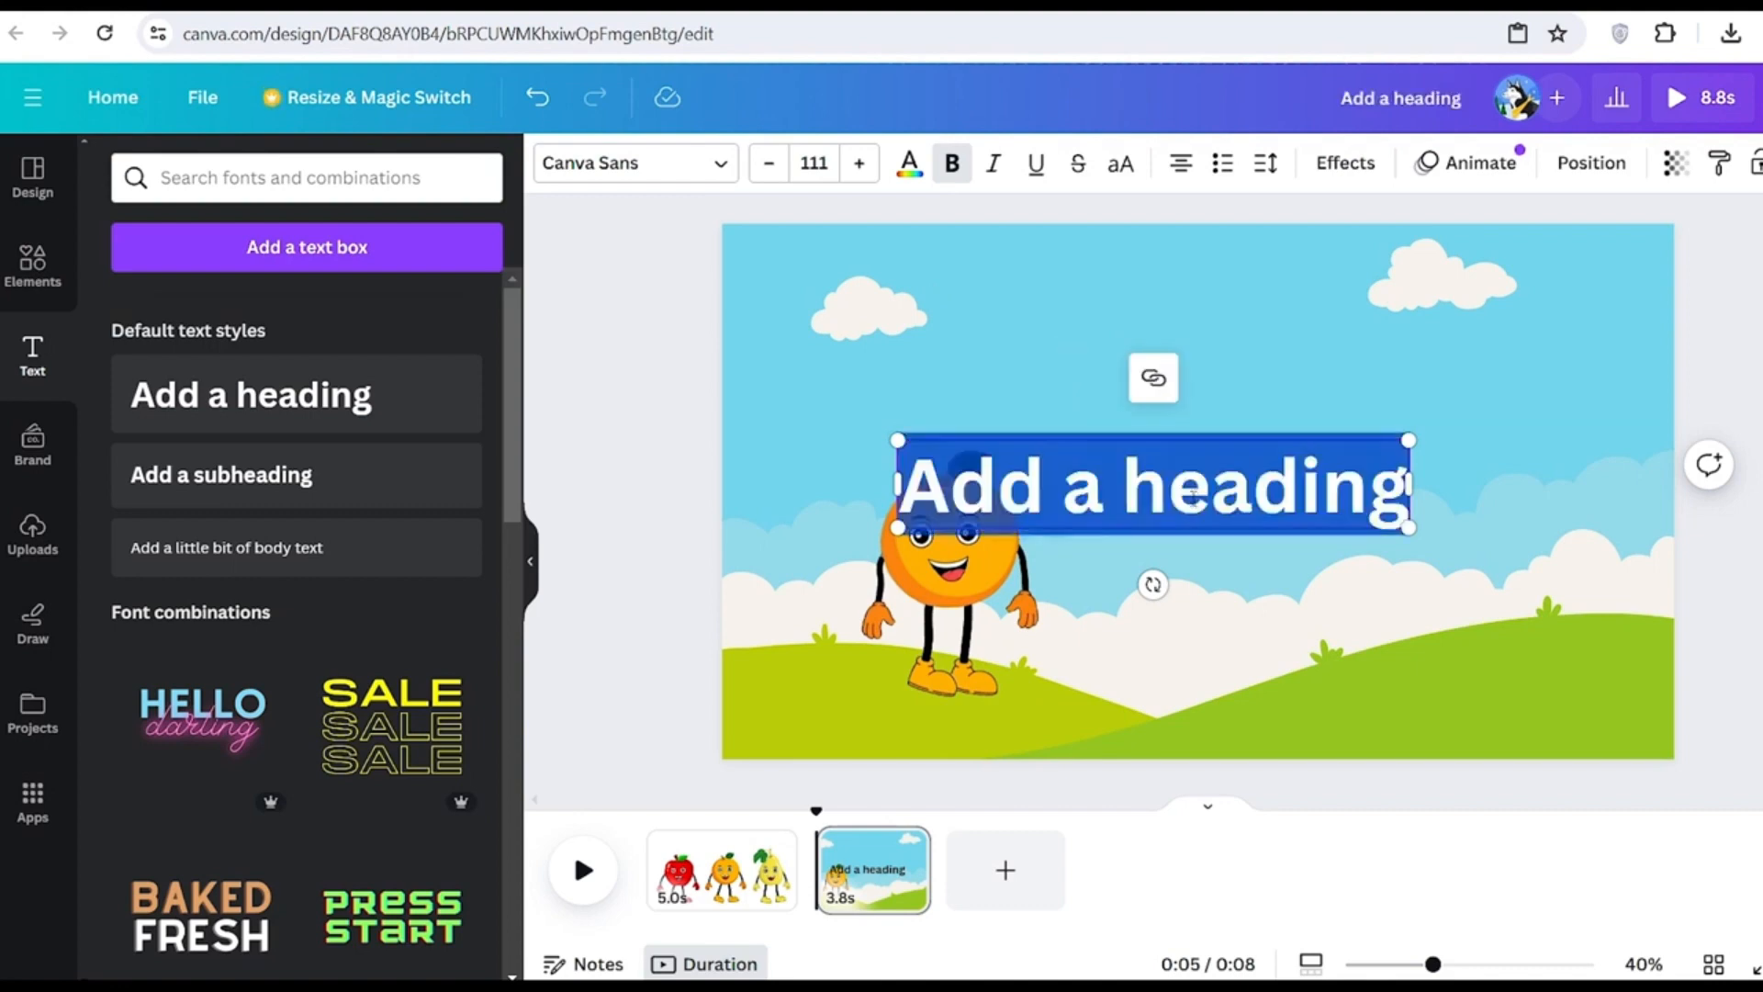
{"action": "key", "text": "ctrl+v"}
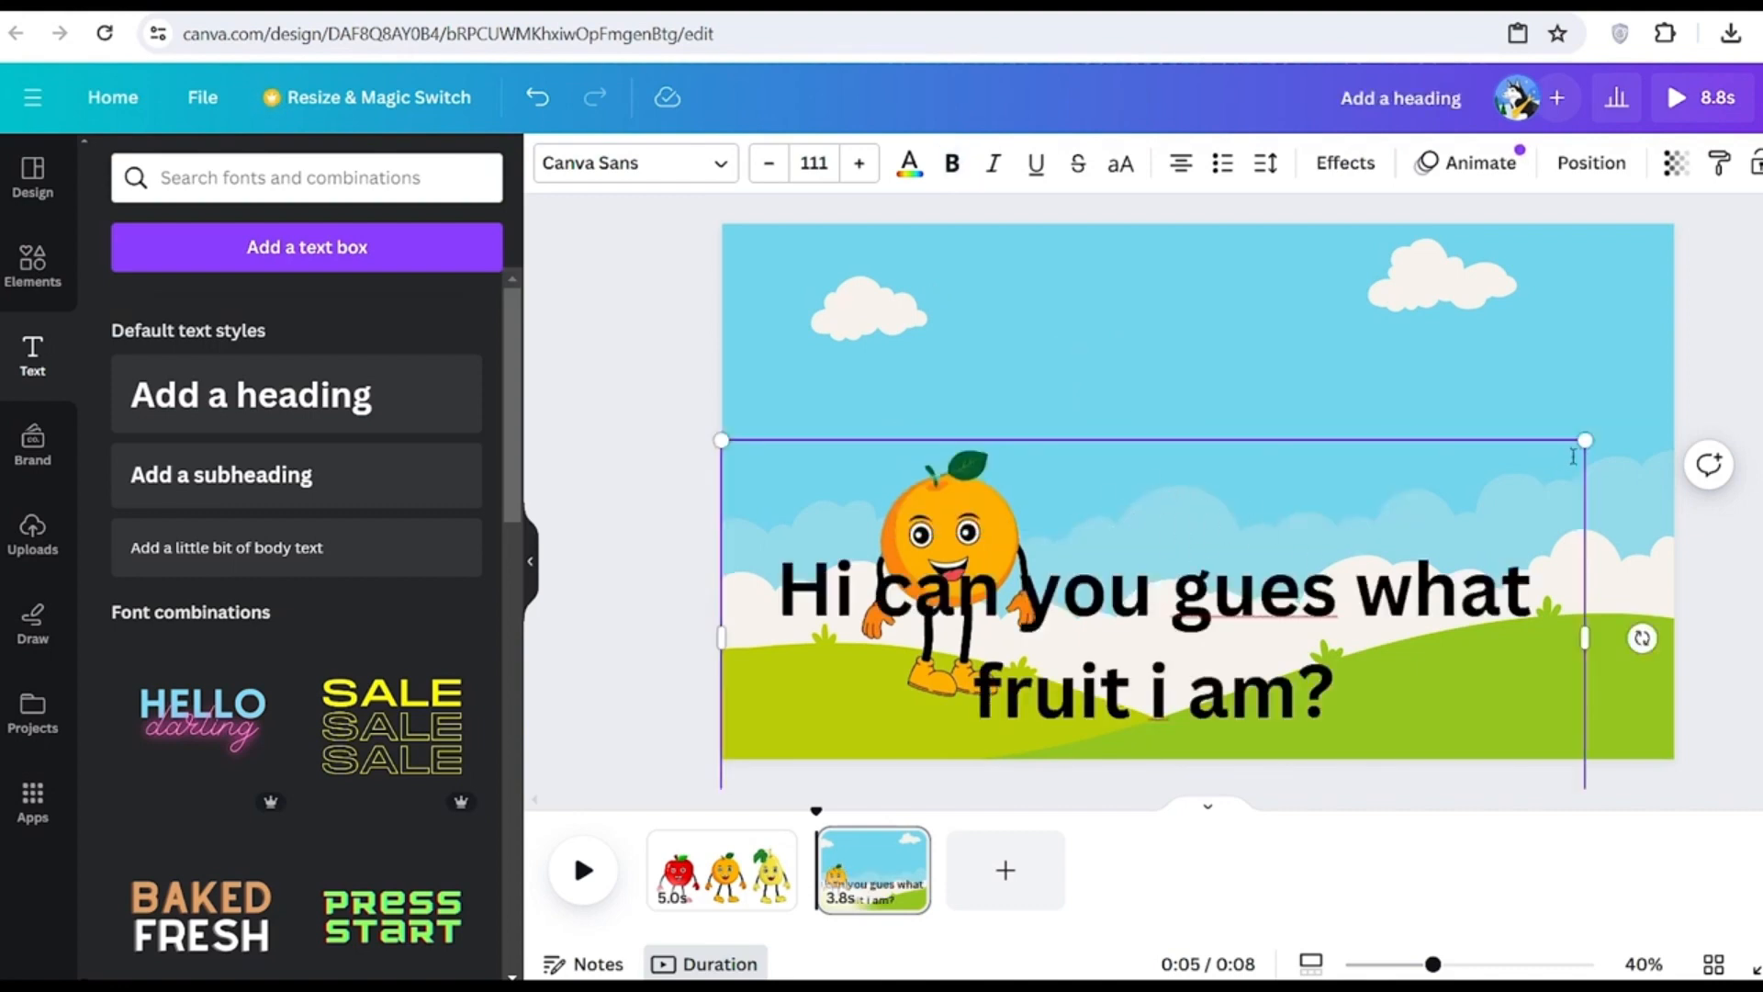
{"action": "left_click_drag", "start_coordinate": [1585, 440], "coordinate": [1424, 516]}
{"action": "left_click_drag", "start_coordinate": [1065, 597], "coordinate": [1185, 276]}
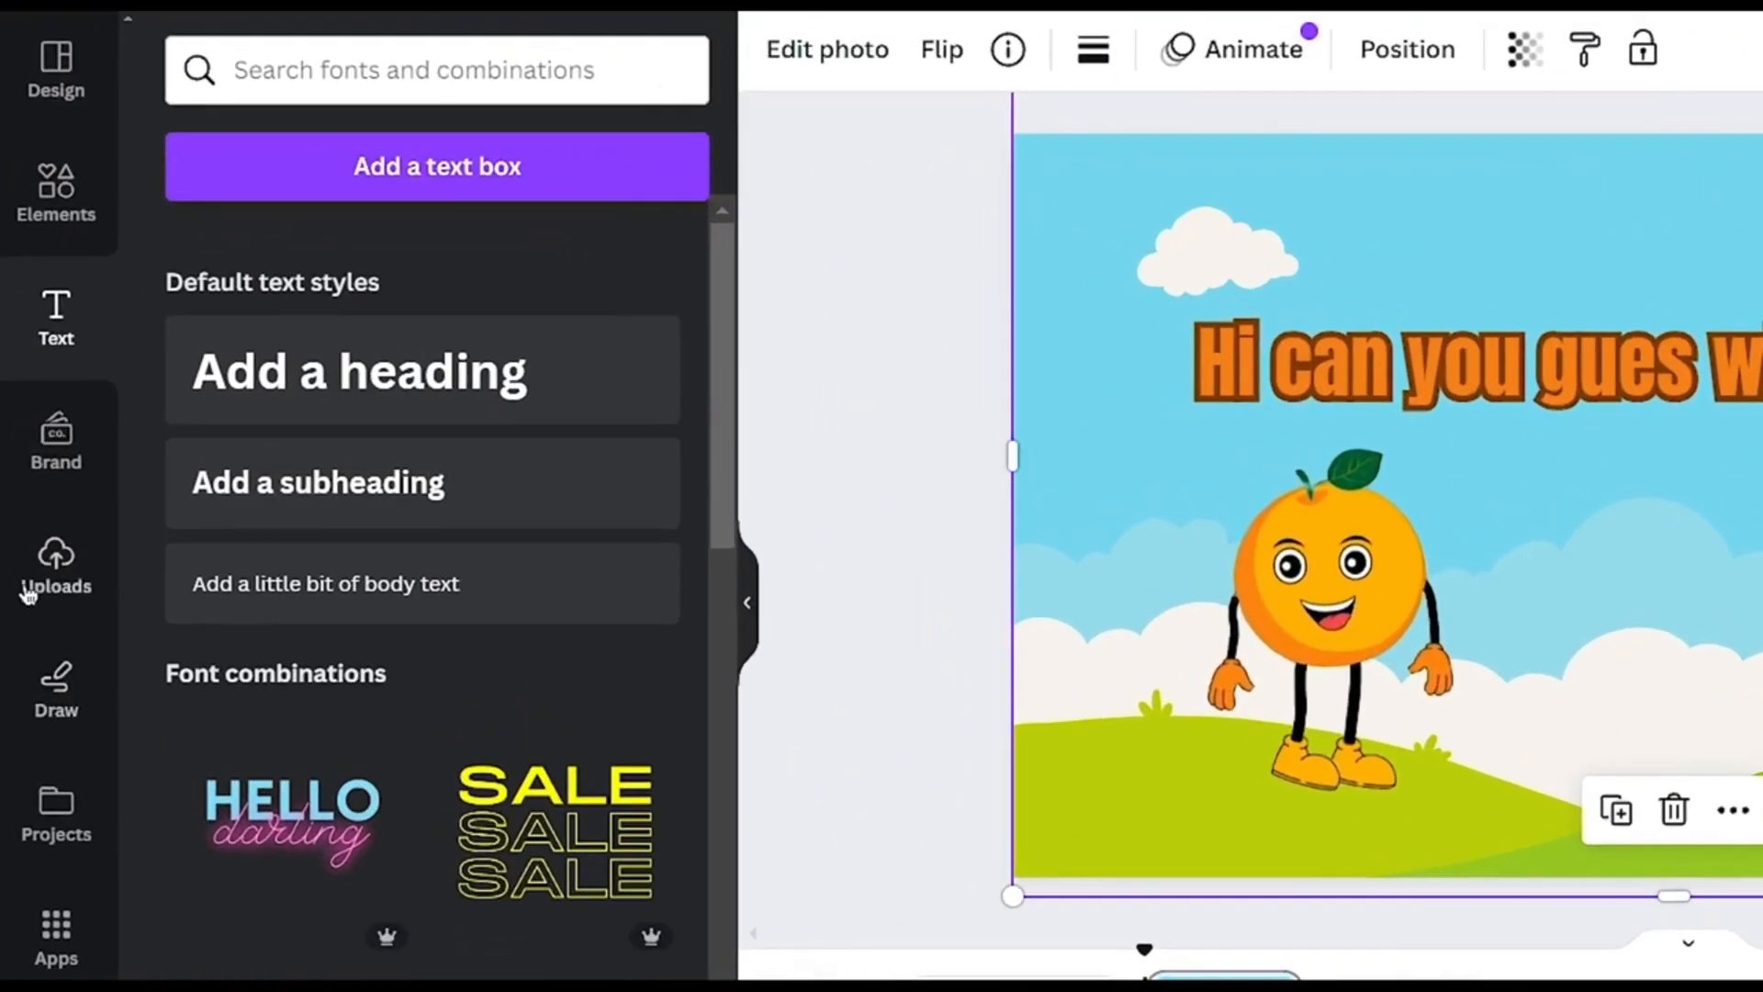
Preview the uploaded 0:06 ElevenLabs voice-over, add it to the timeline and align it beneath the orange page
{"action": "left_click", "coordinate": [37, 592]}
{"action": "left_click", "coordinate": [615, 323]}
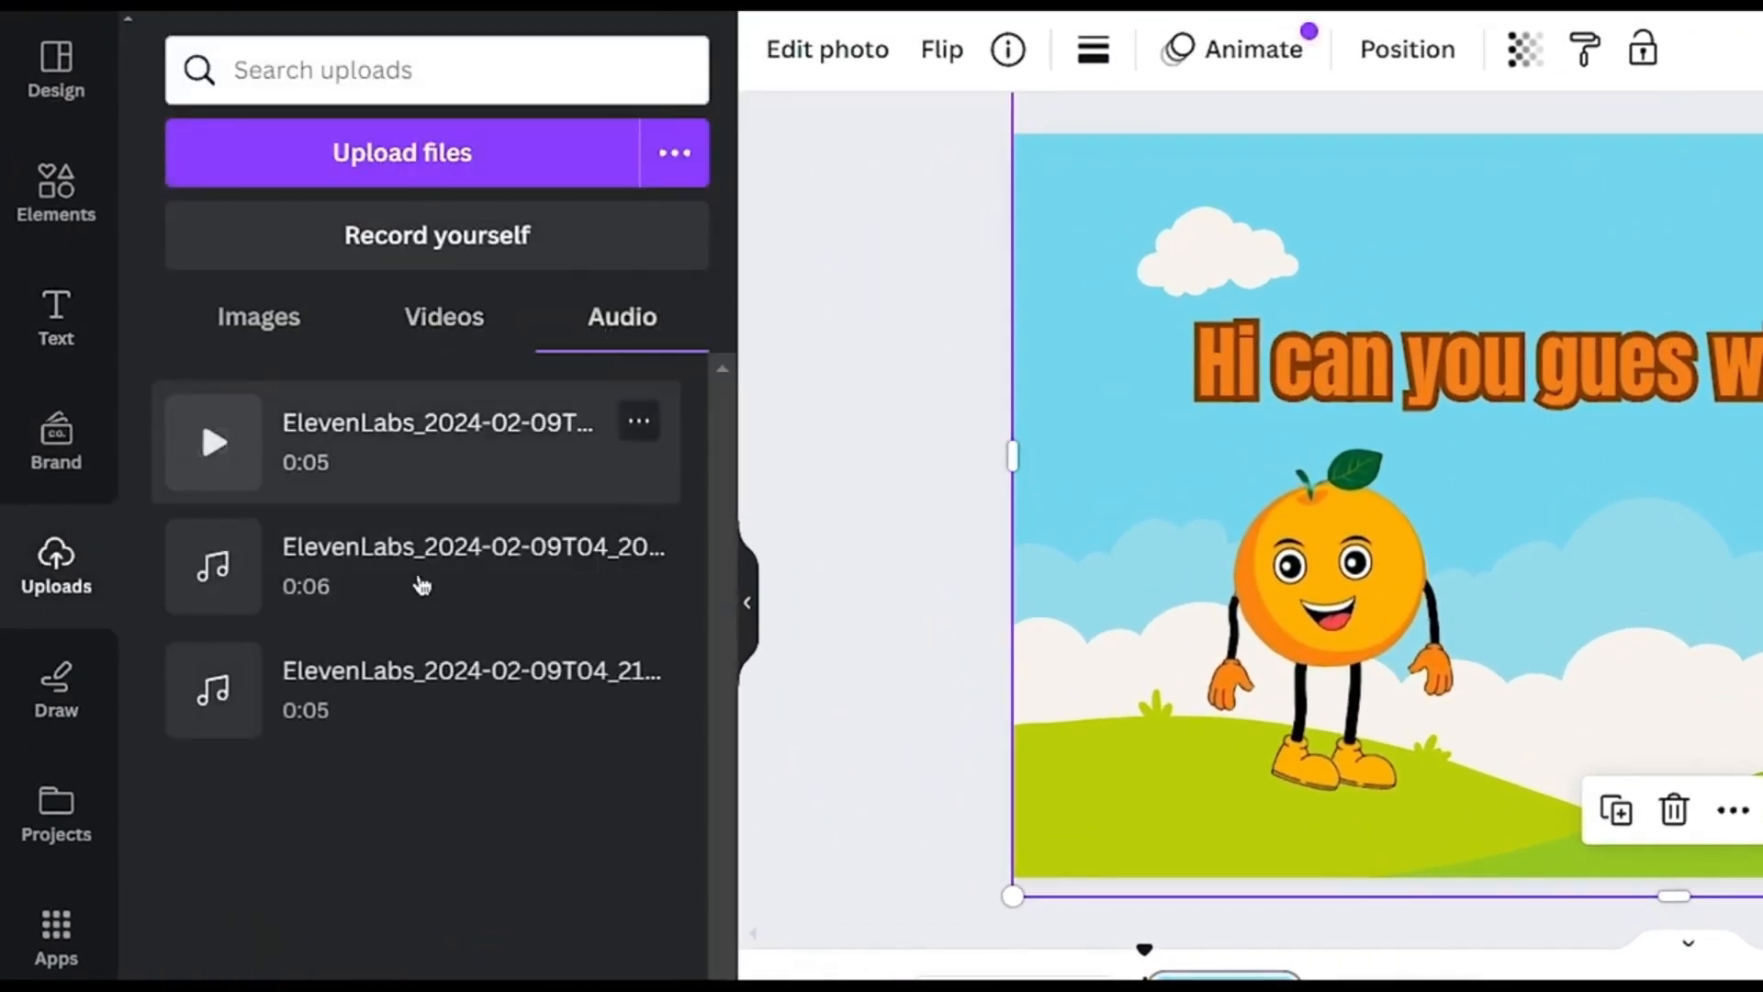
{"action": "left_click", "coordinate": [214, 565]}
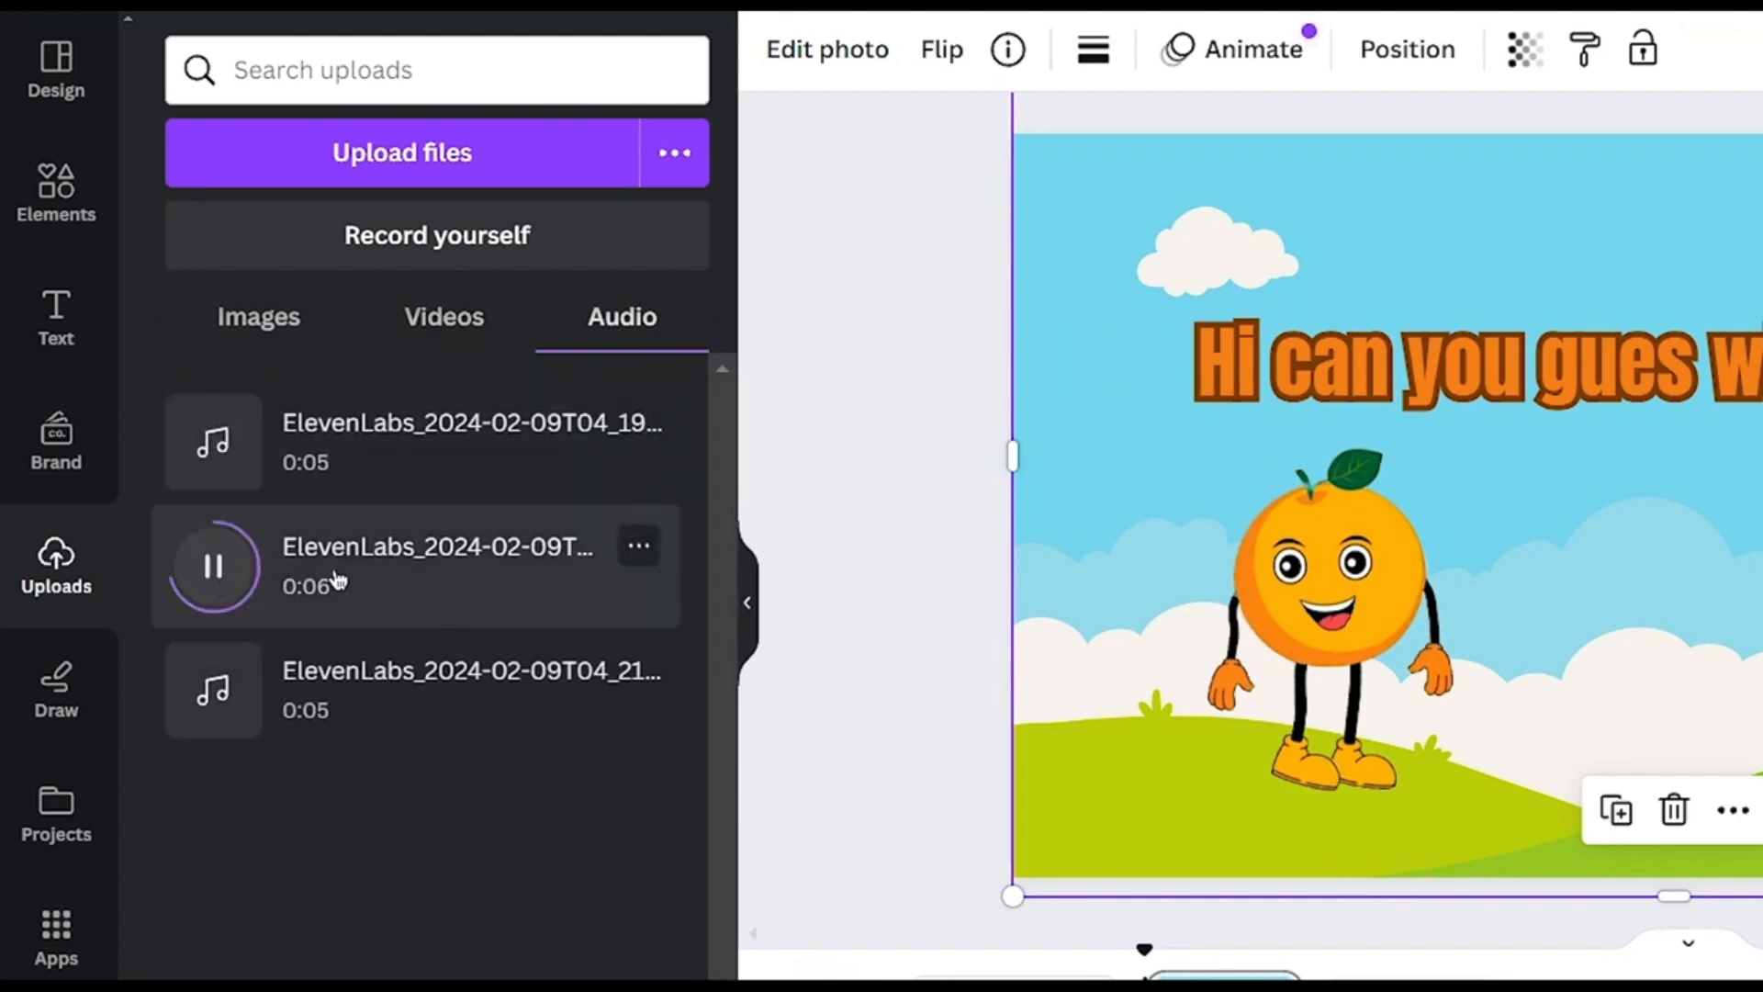
{"action": "left_click_drag", "start_coordinate": [436, 556], "coordinate": [898, 889]}
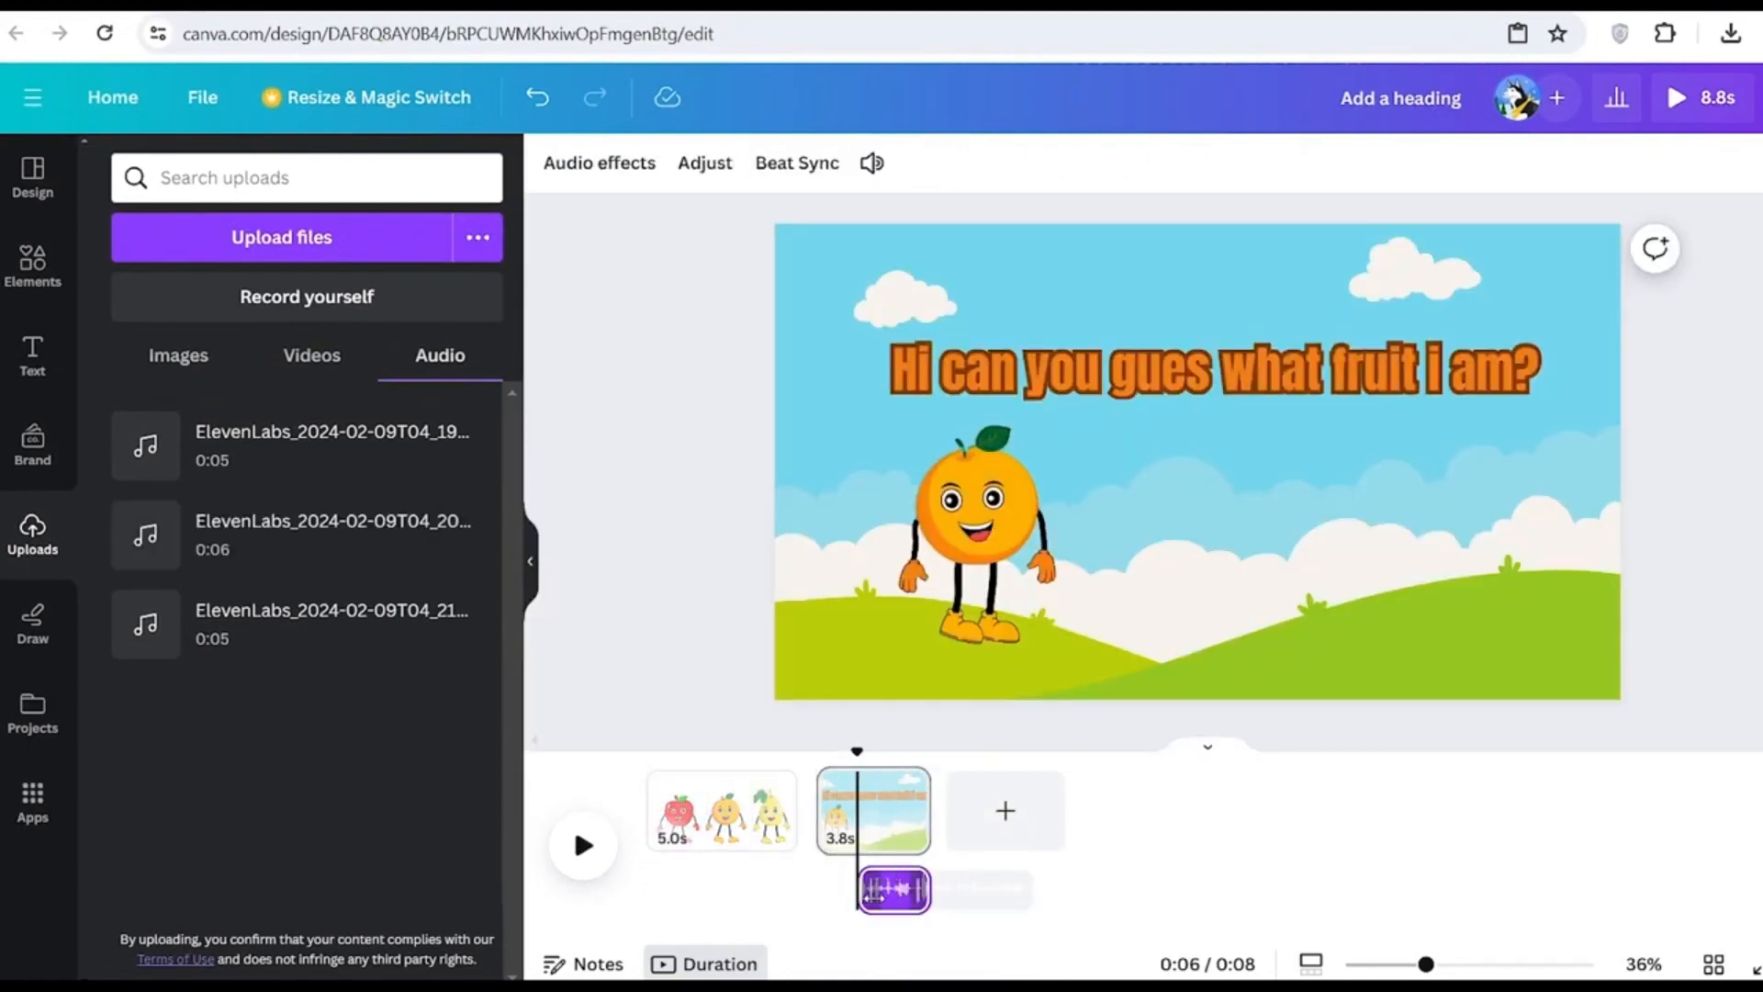
{"action": "left_click_drag", "start_coordinate": [865, 891], "coordinate": [902, 900]}
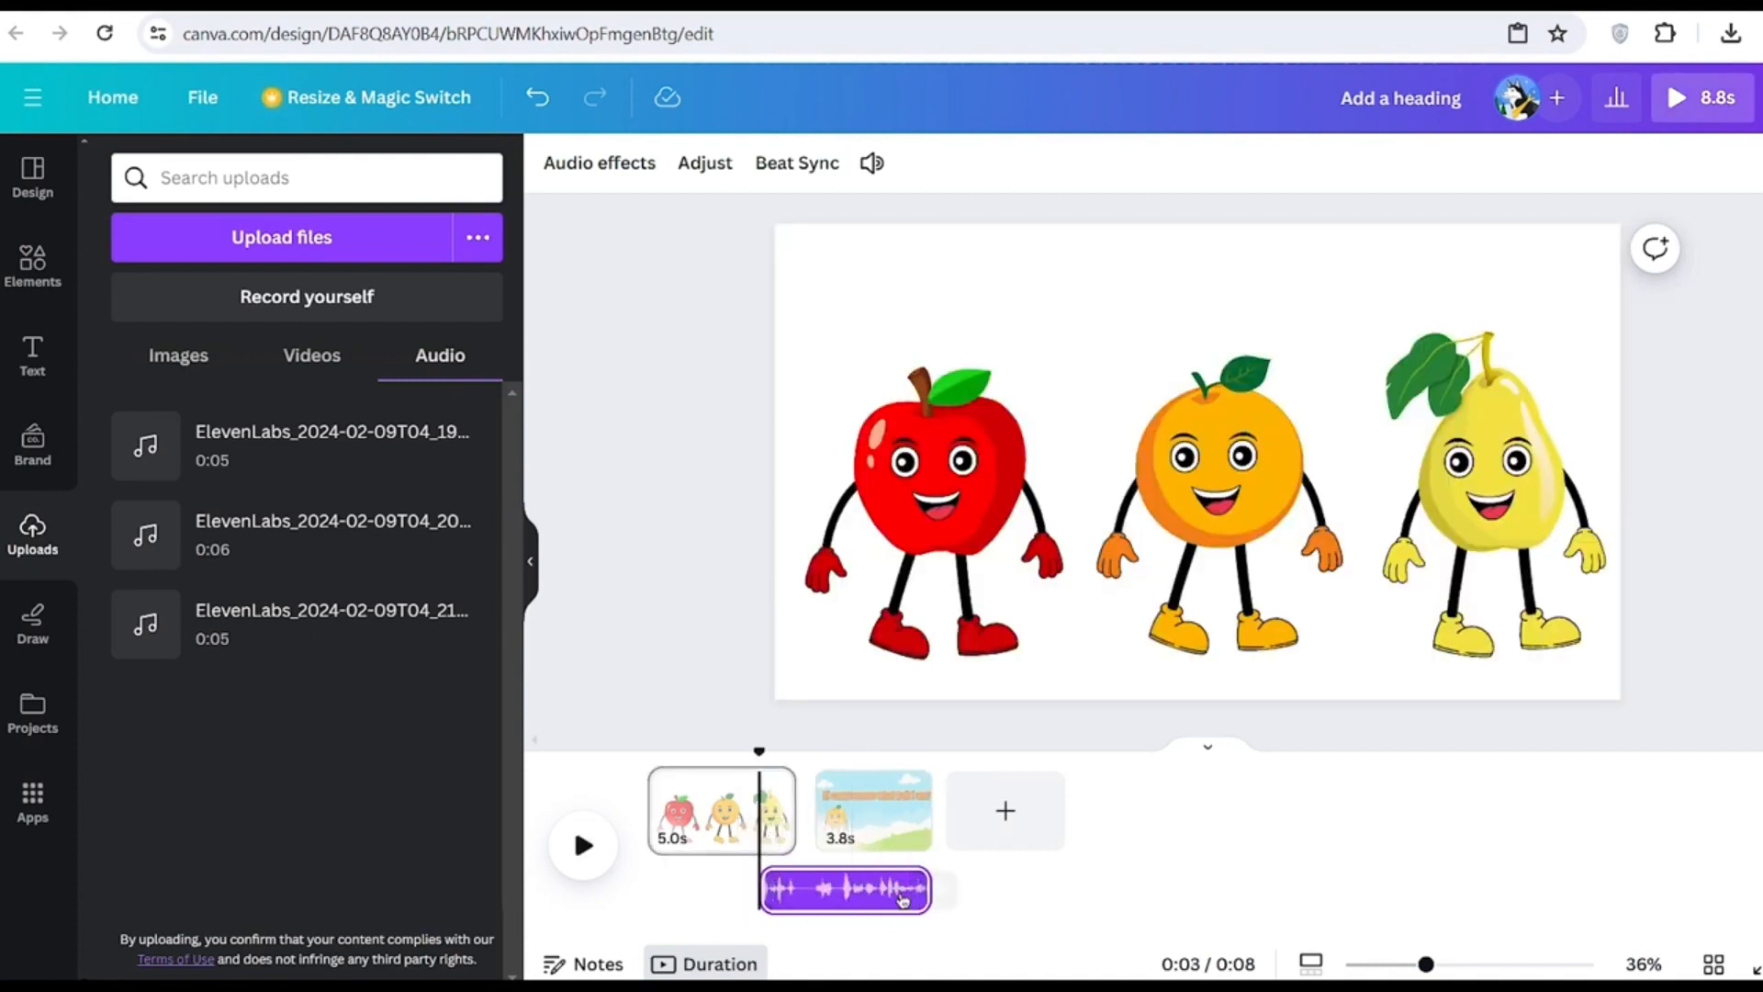
{"action": "left_click", "coordinate": [902, 831]}
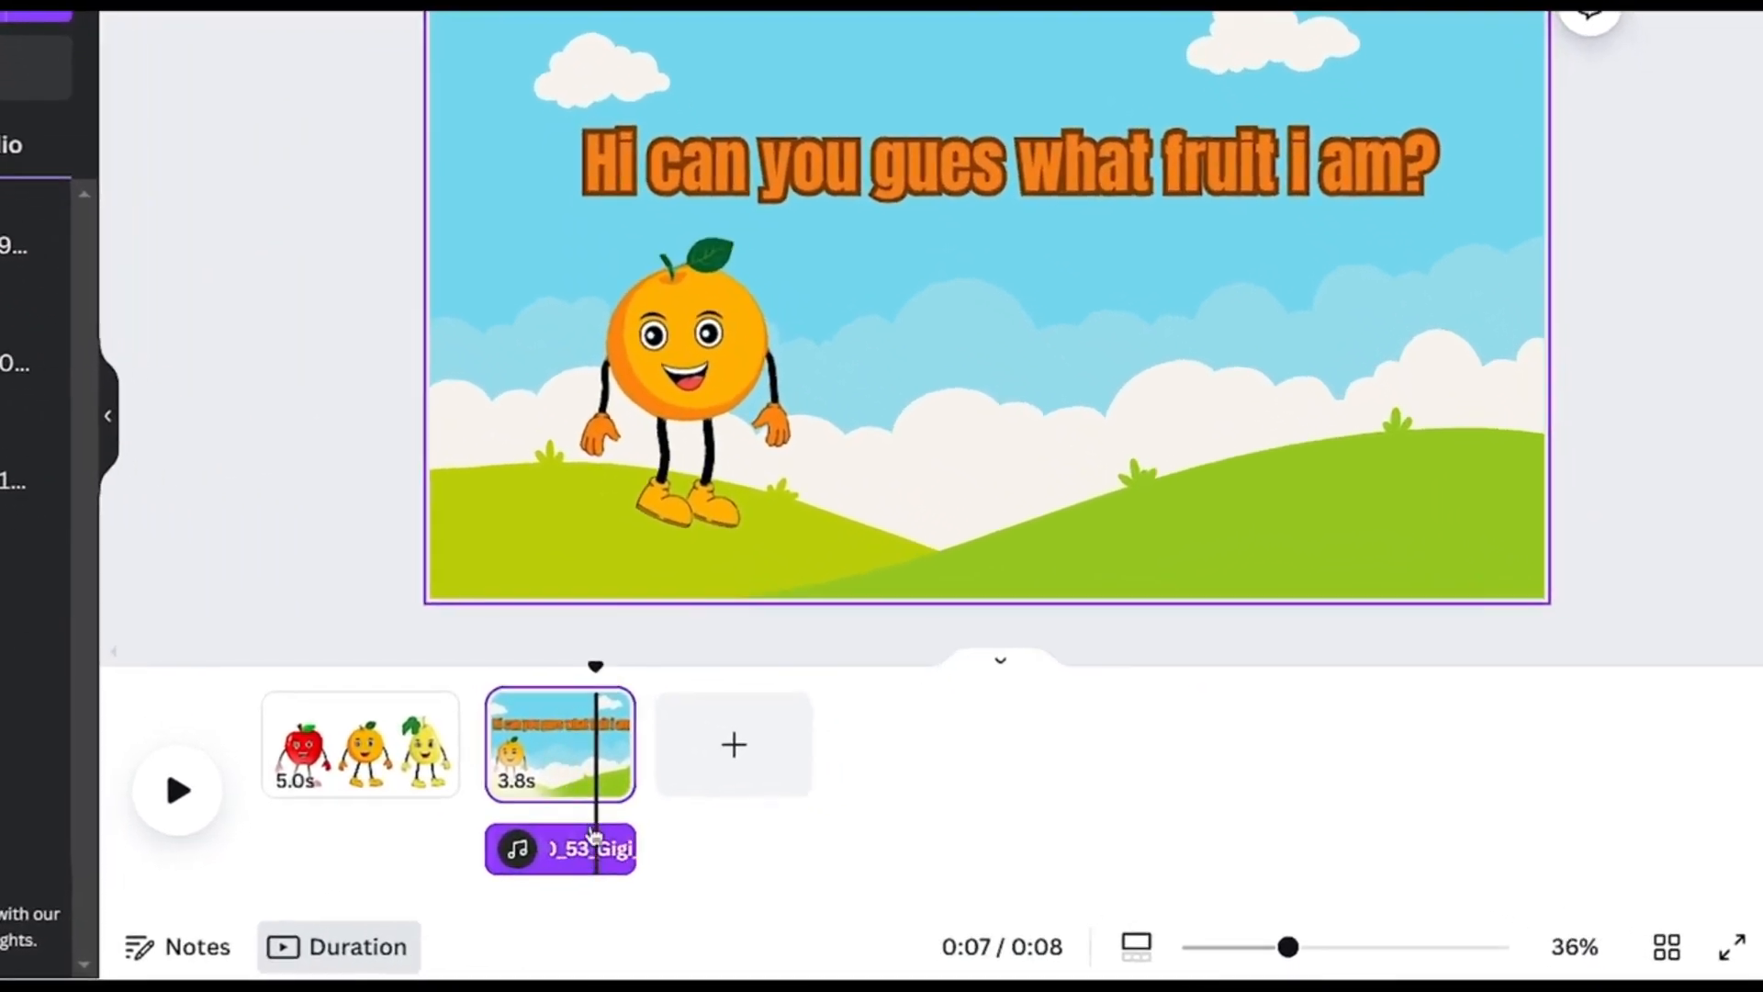
Split the voice-over beneath the orange page into two clips and play back the orange pages with their audio
{"action": "right_click", "coordinate": [564, 850]}
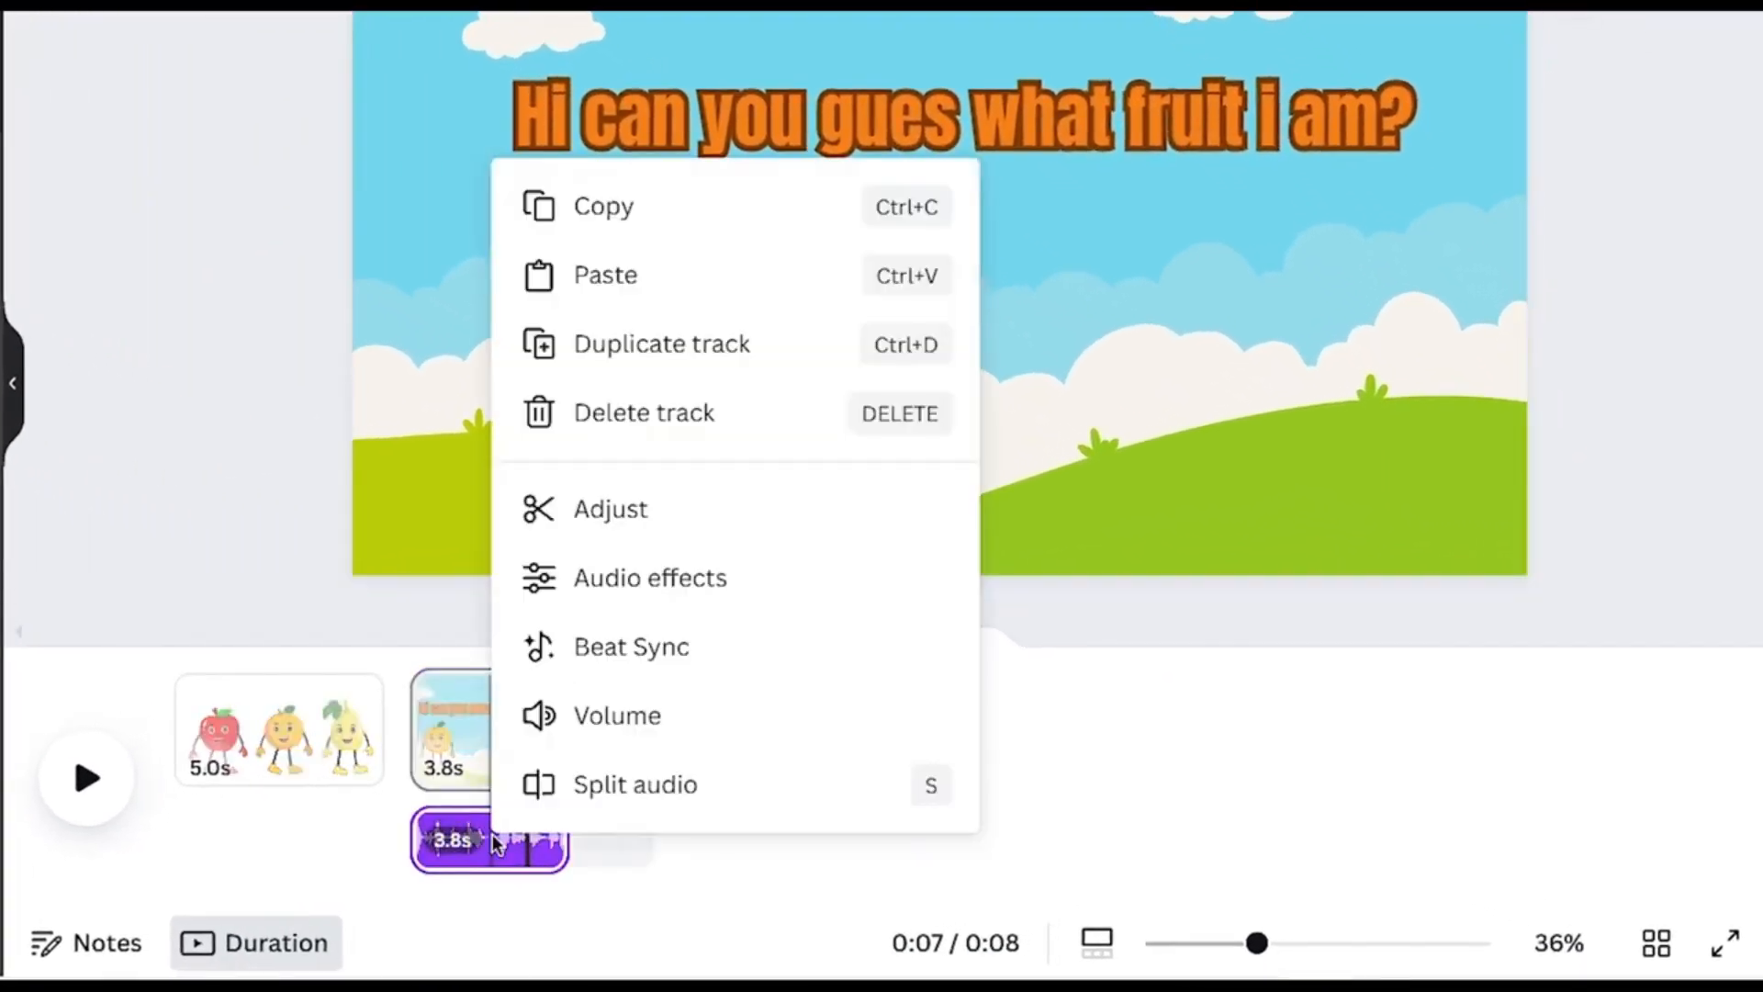
{"action": "left_click", "coordinate": [650, 788]}
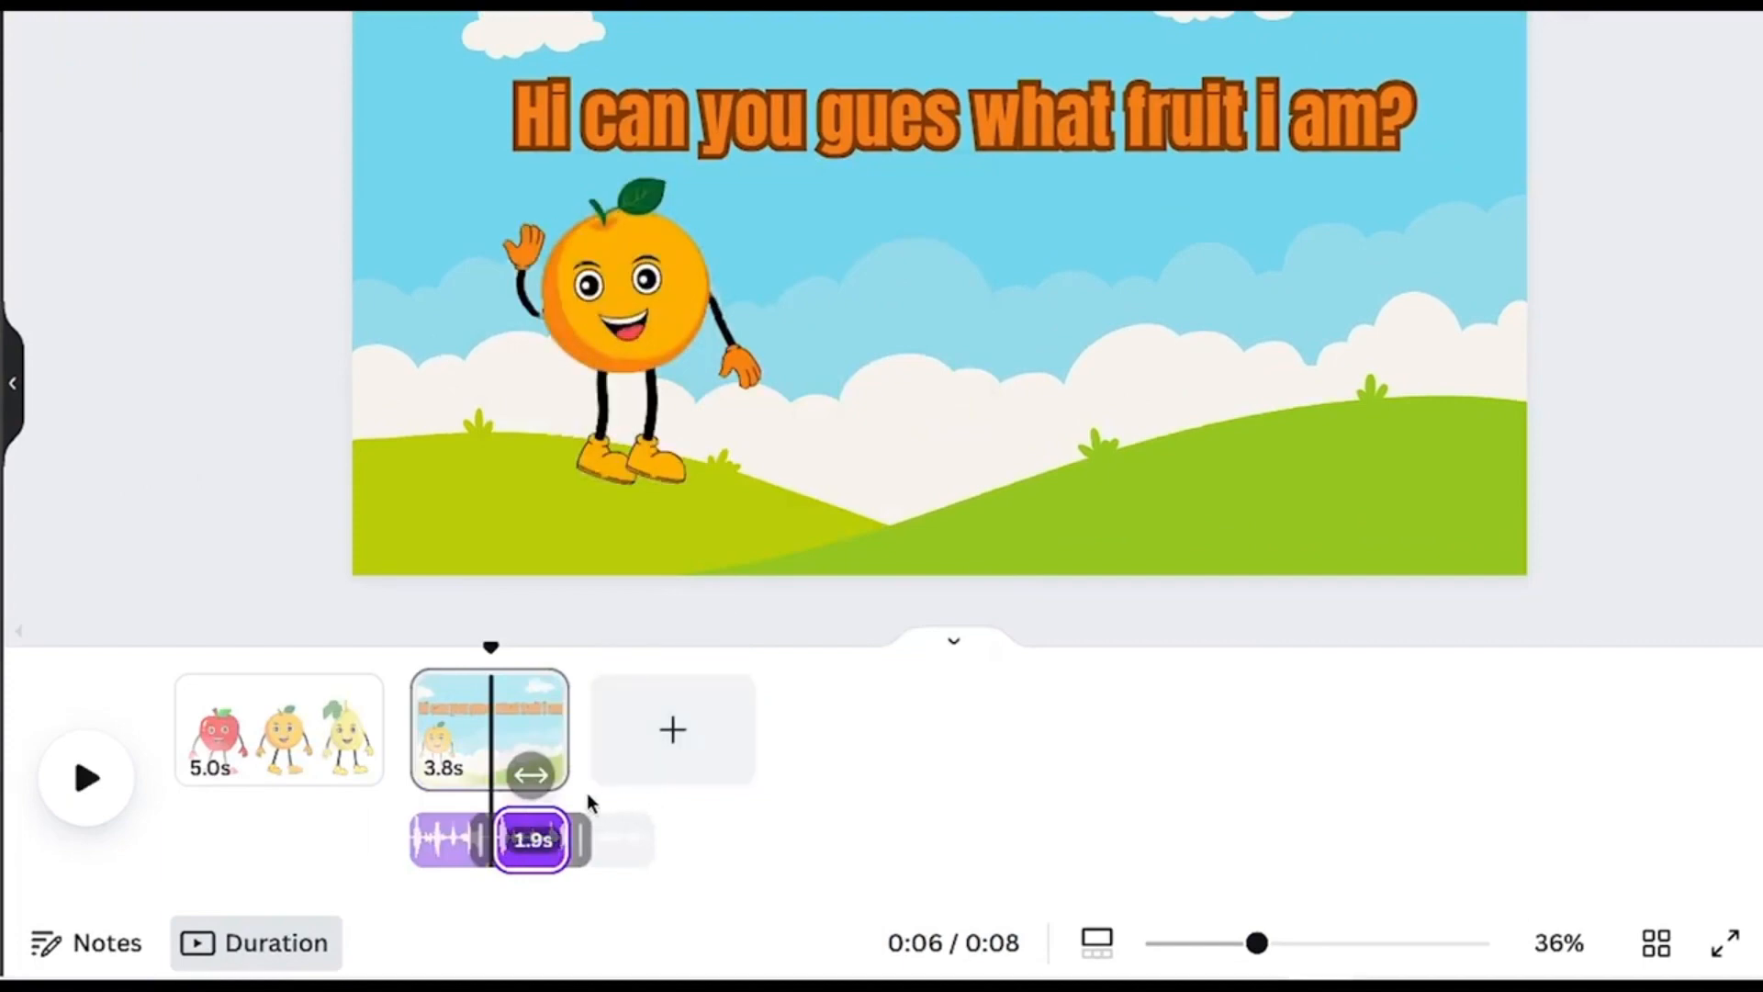
{"action": "left_click_drag", "start_coordinate": [539, 843], "coordinate": [537, 841]}
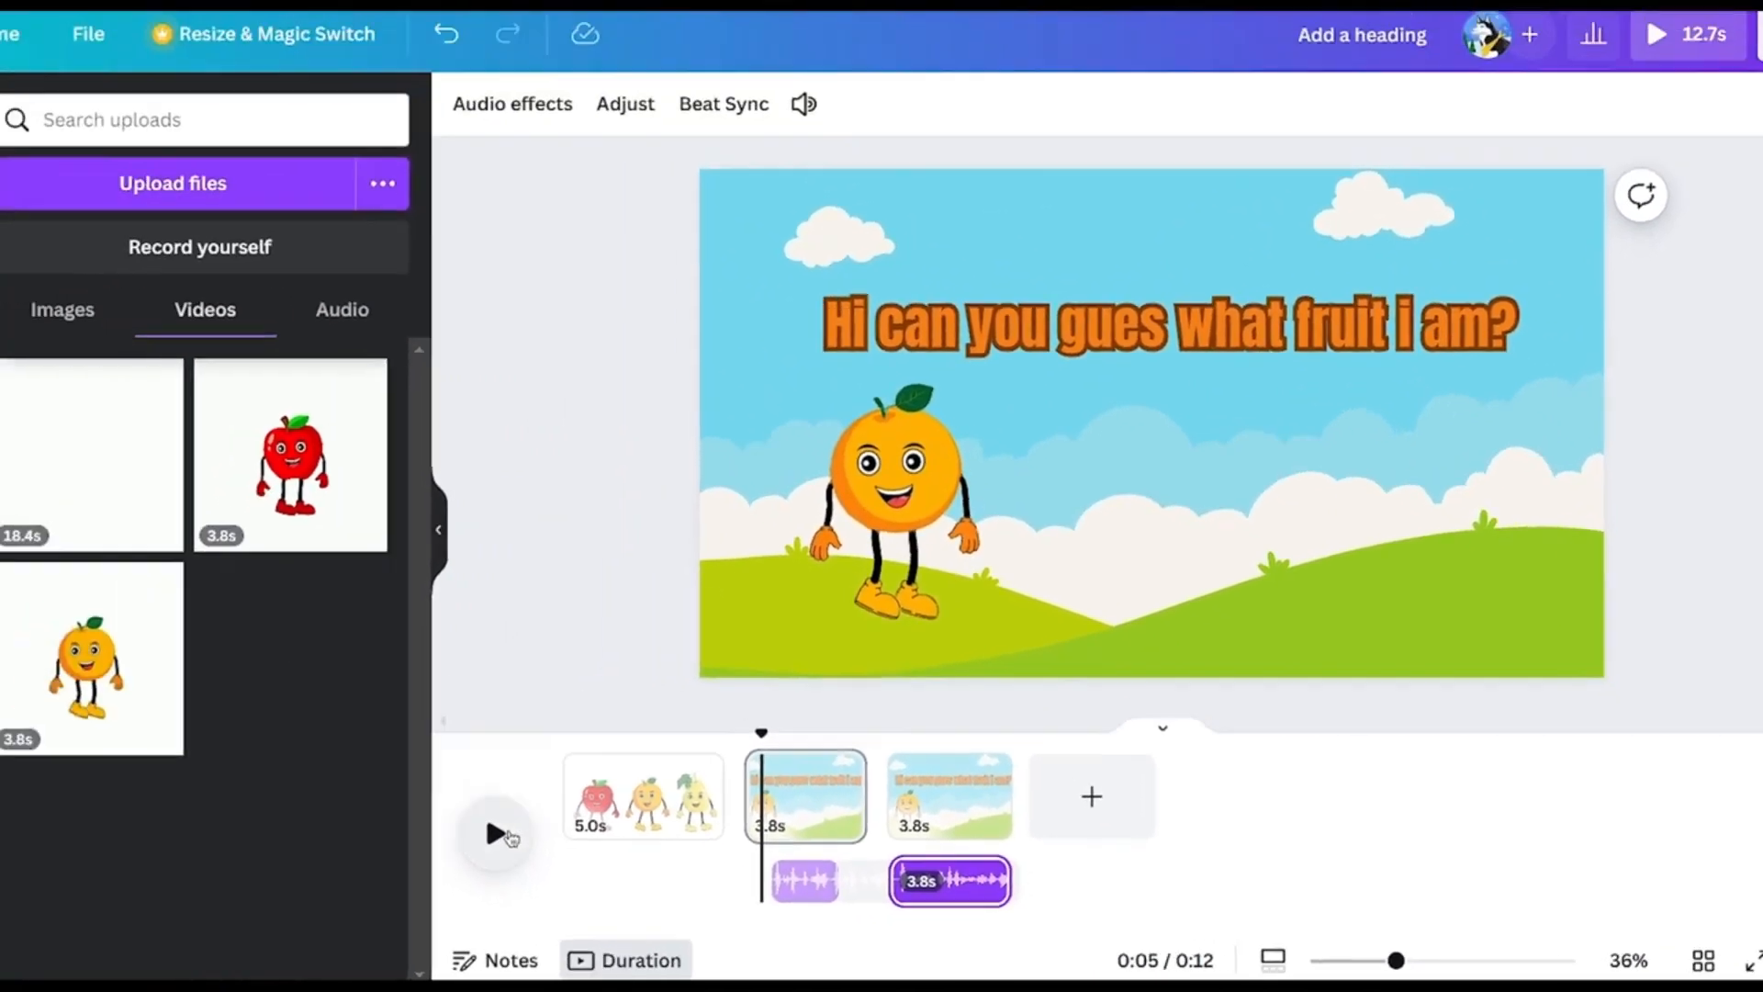
{"action": "left_click", "coordinate": [87, 778]}
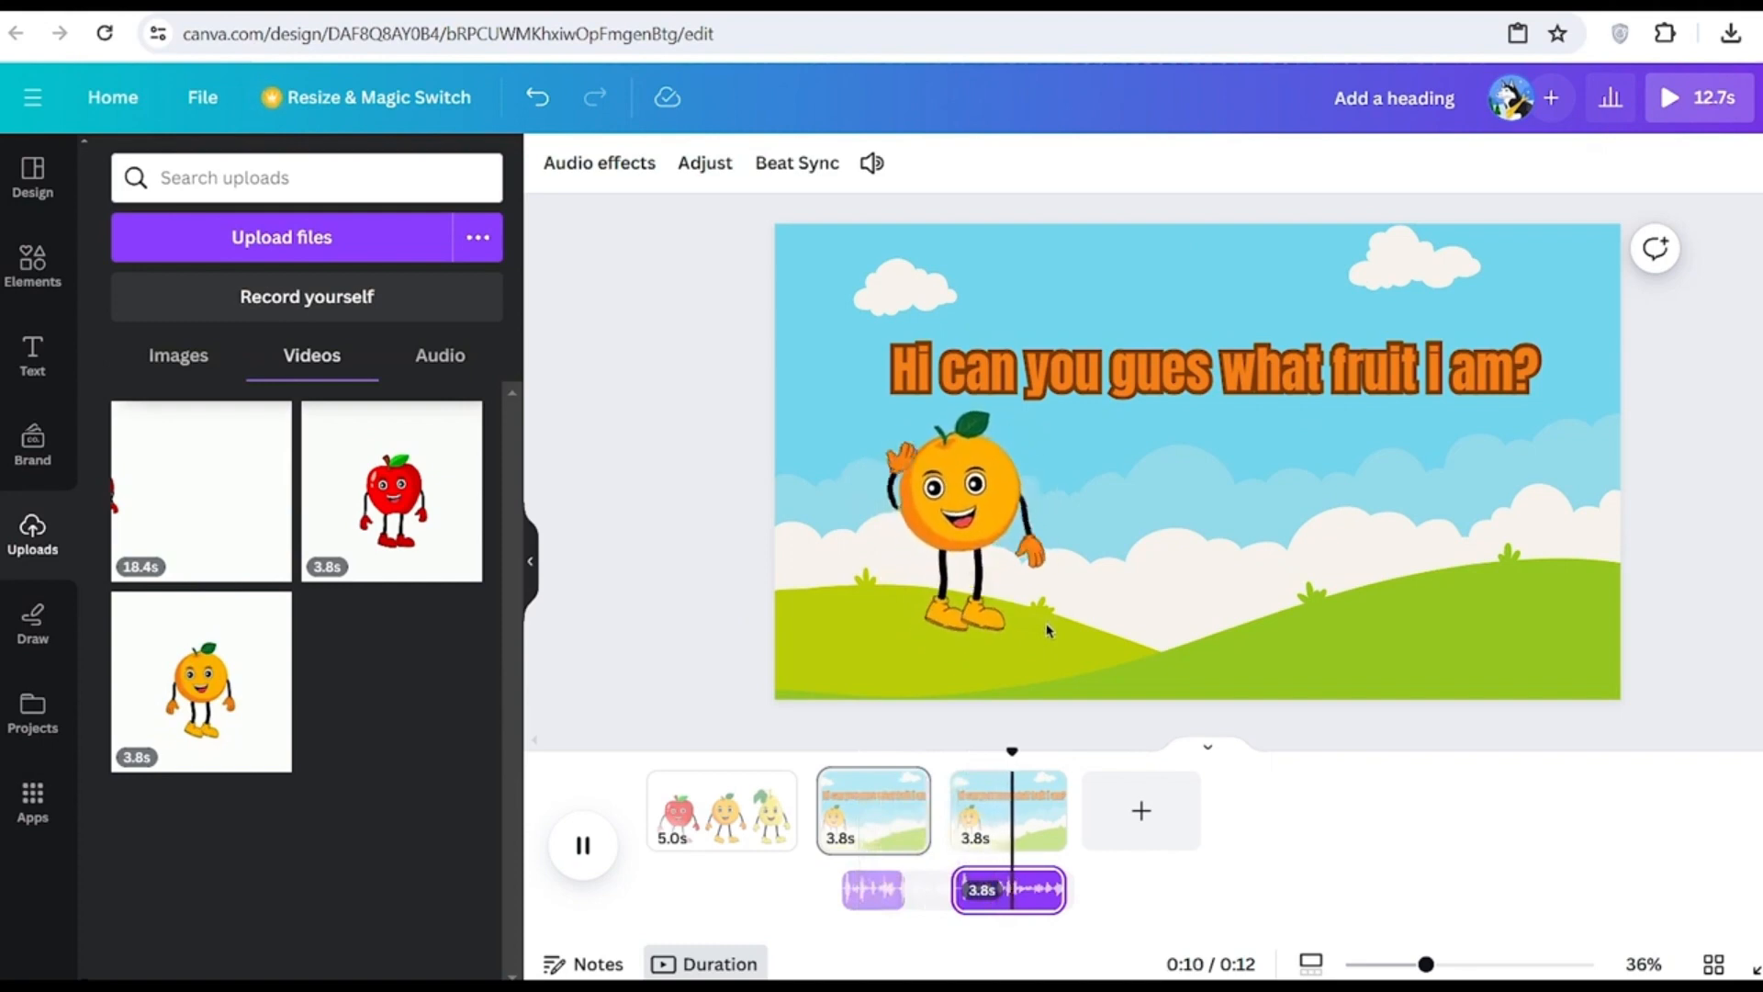
{"action": "left_click", "coordinate": [816, 622]}
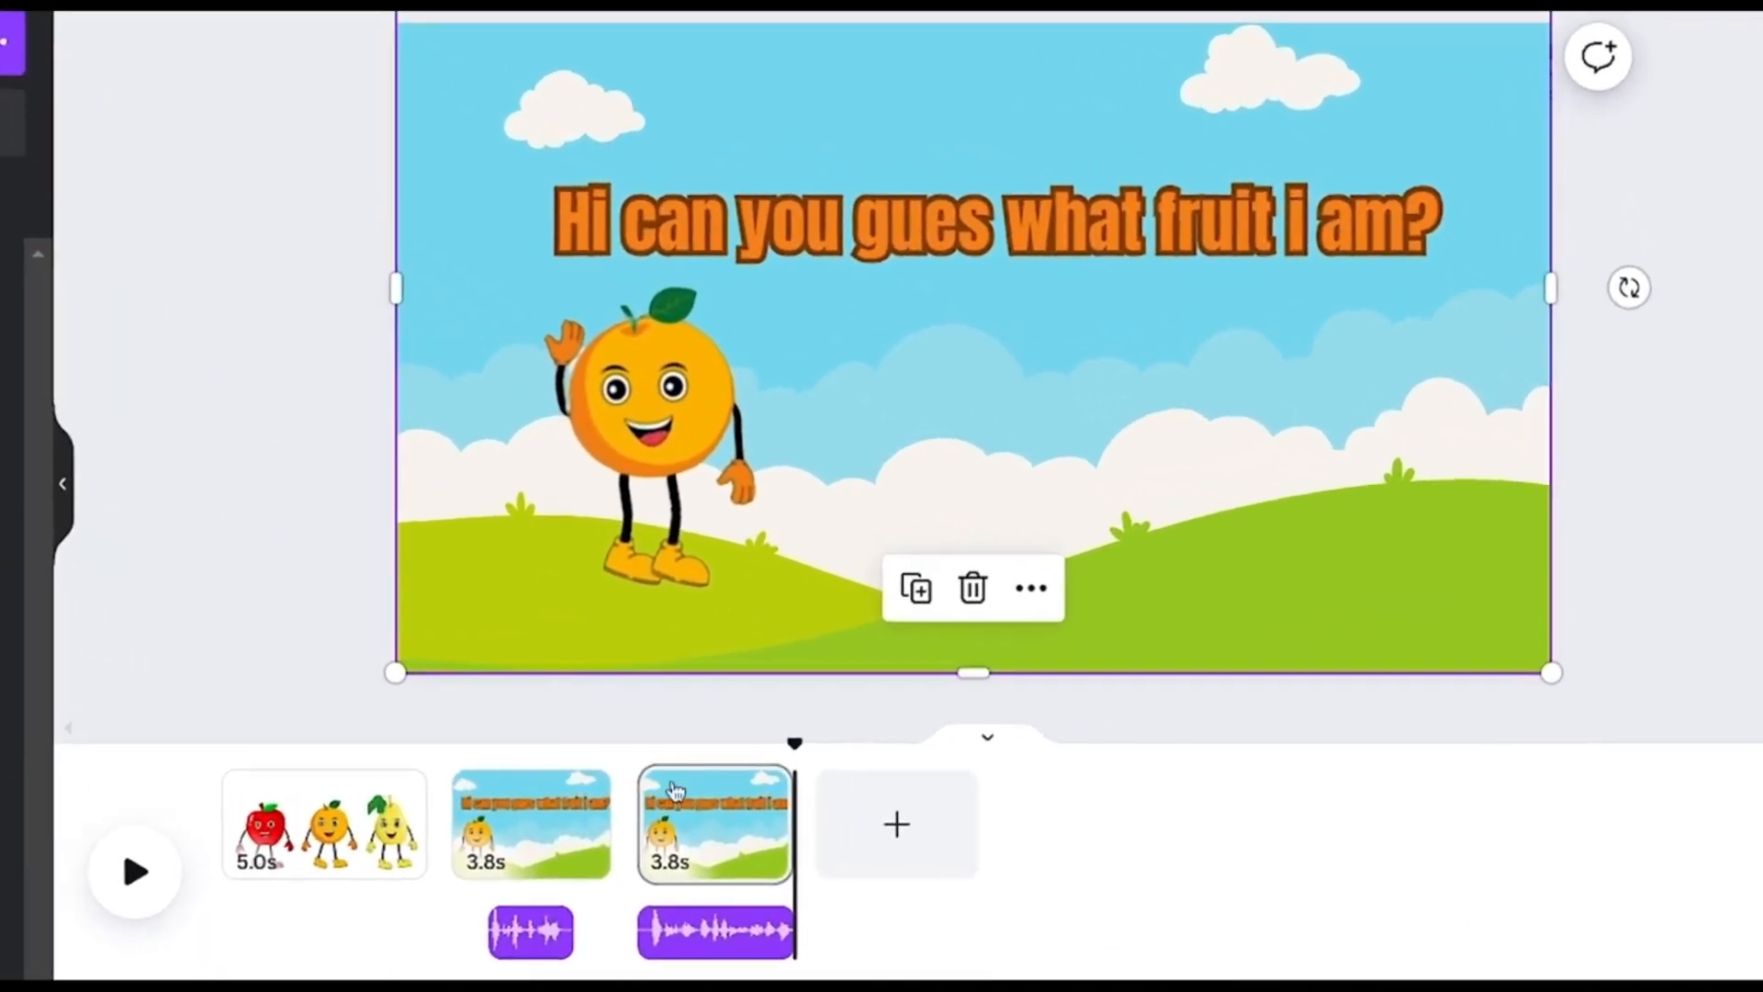
Duplicate the second orange page and delete the orange character video from the new copy
{"action": "left_click", "coordinate": [751, 788]}
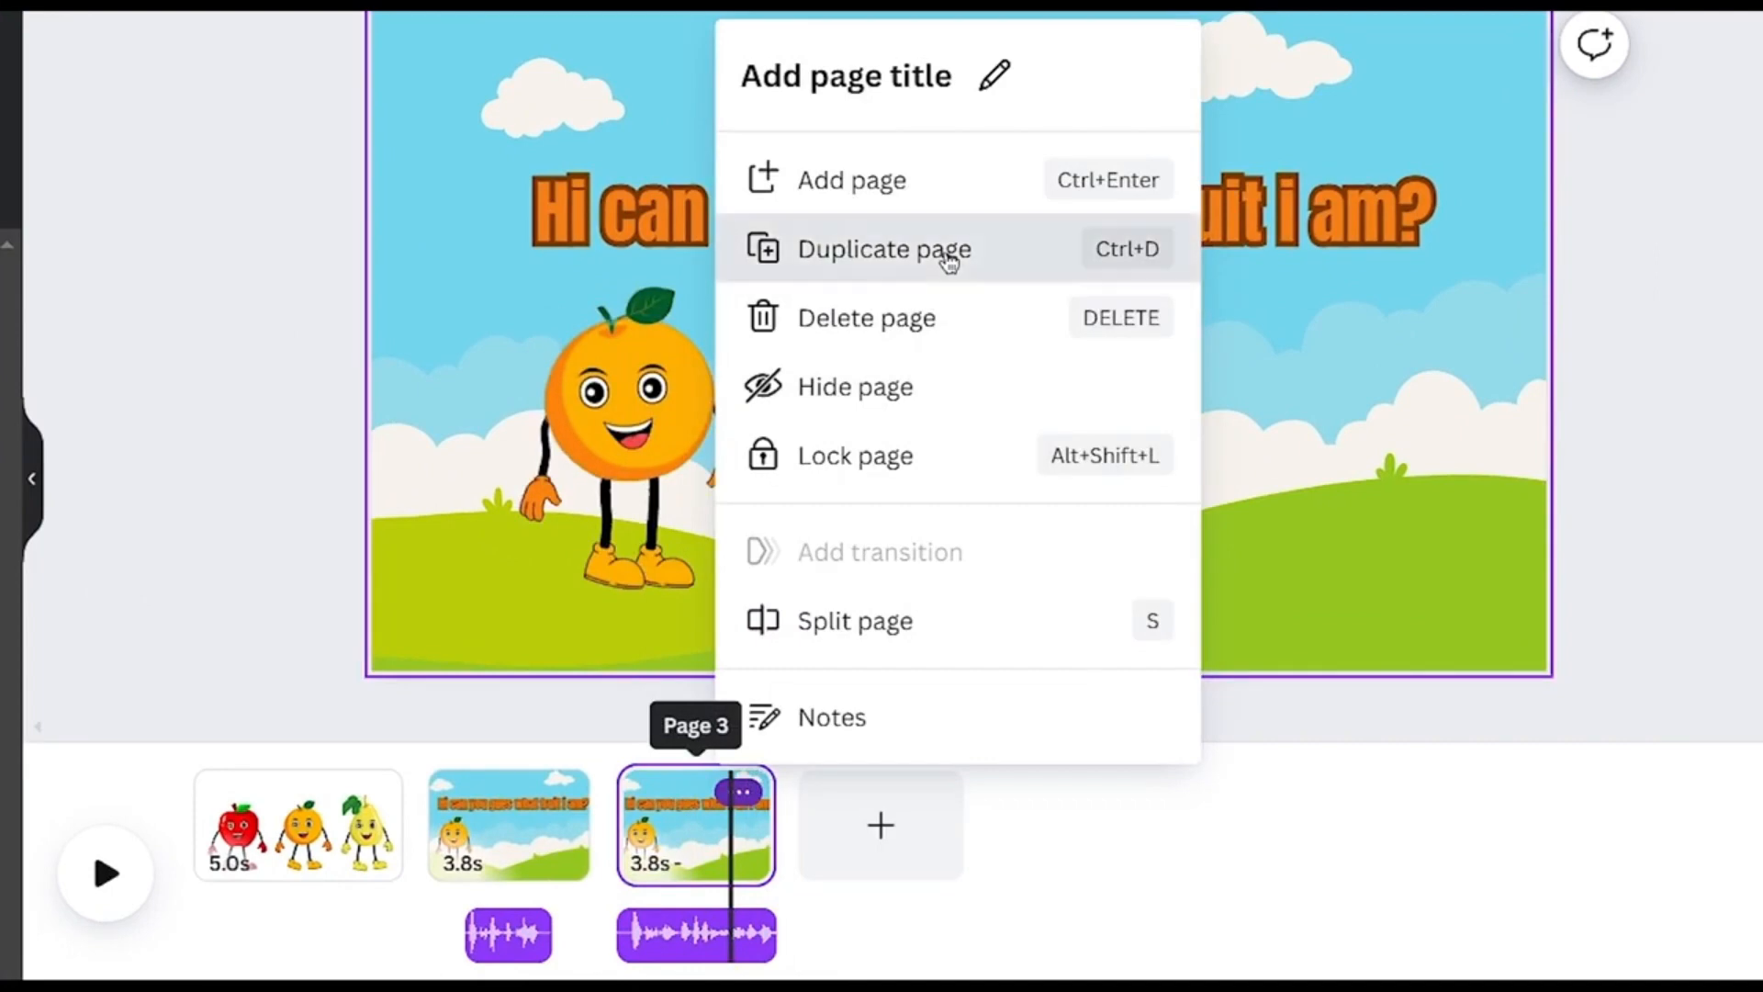
{"action": "left_click", "coordinate": [947, 252]}
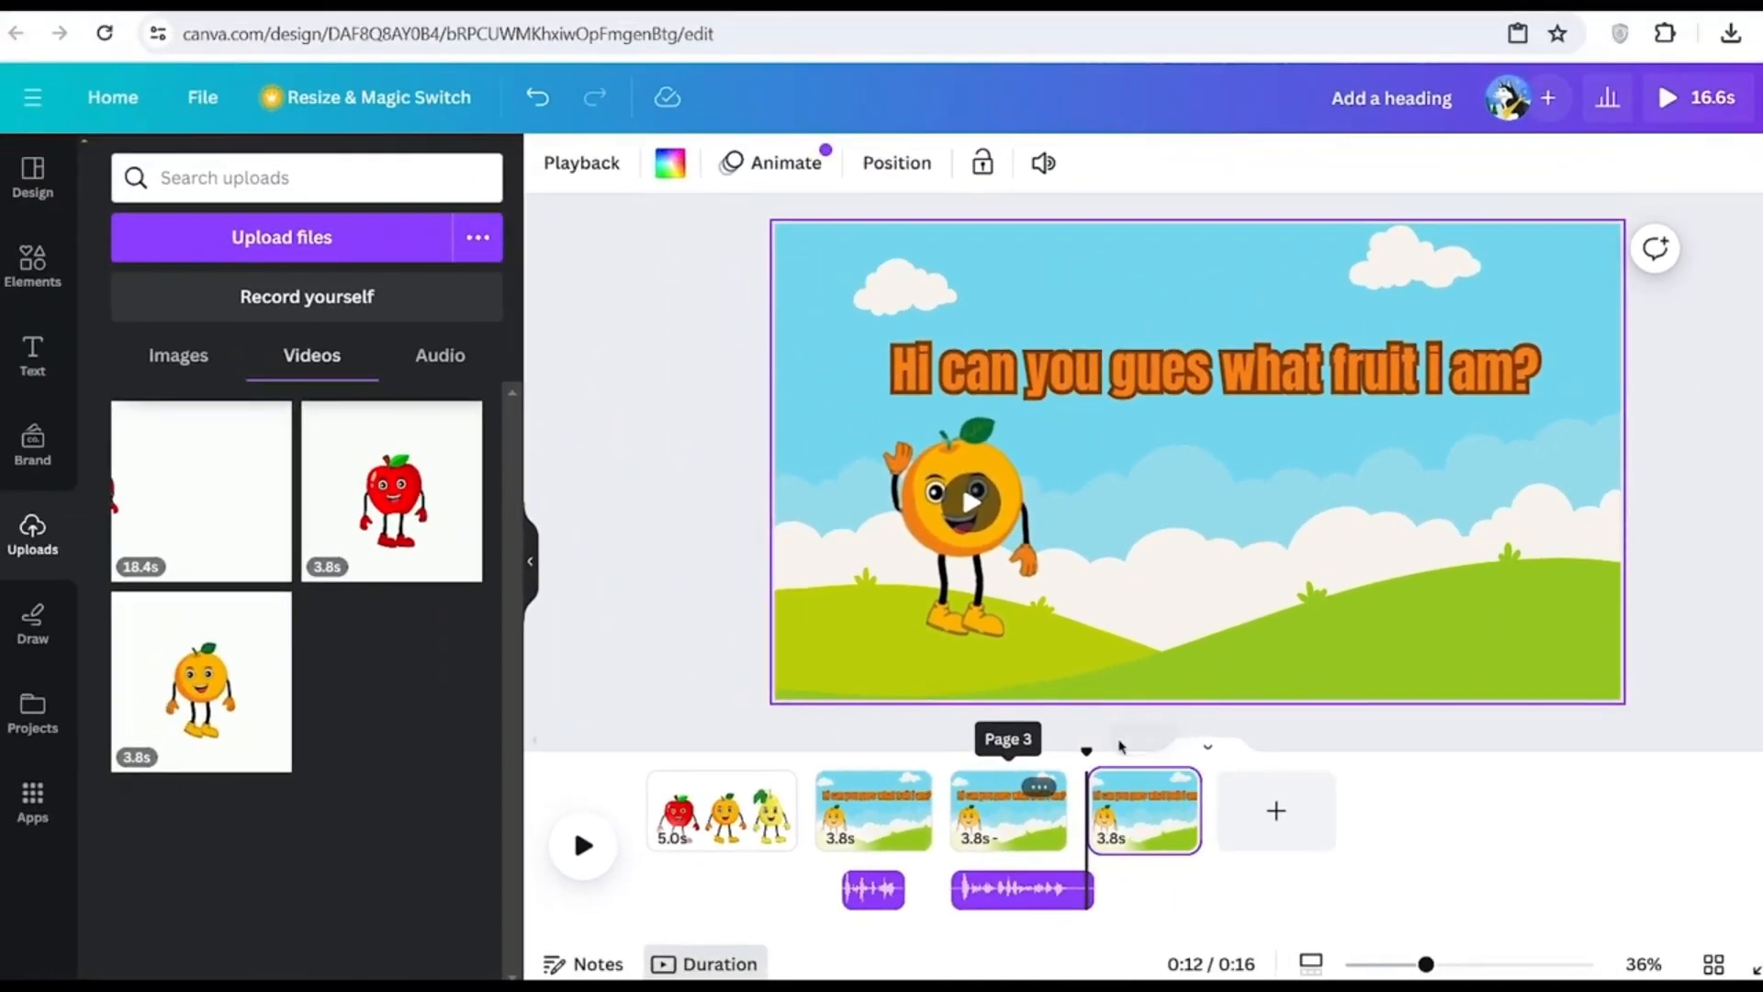
{"action": "left_click", "coordinate": [1157, 760]}
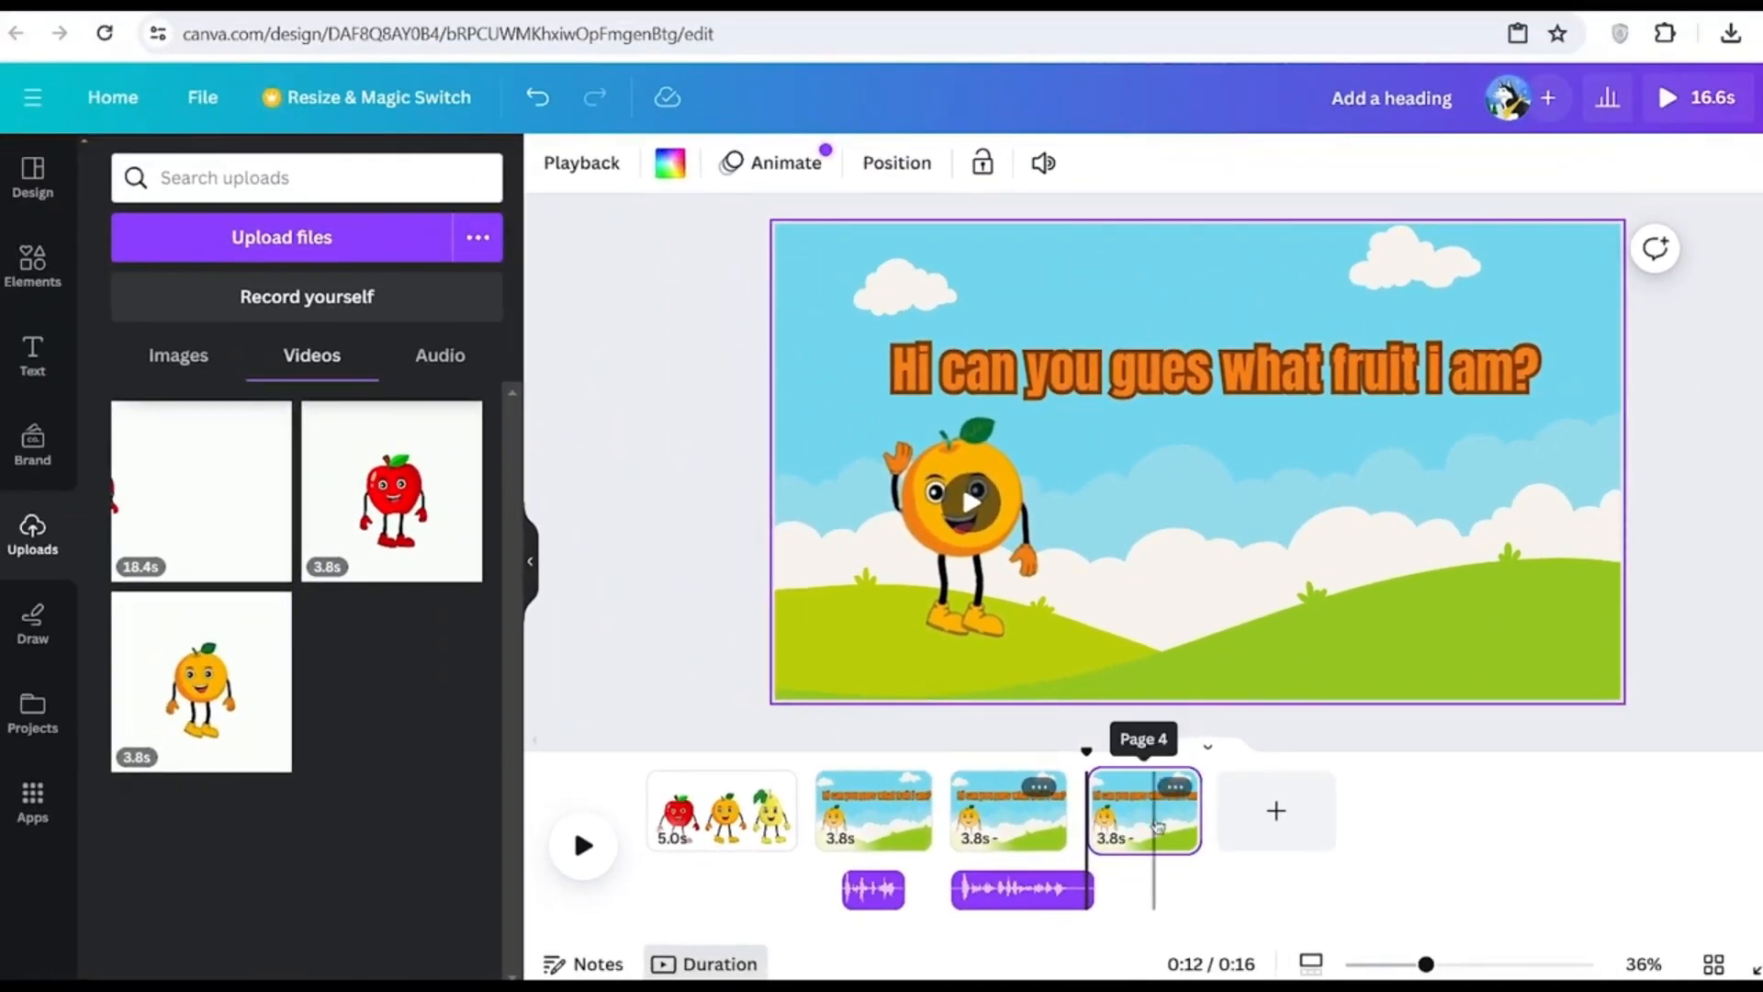
{"action": "left_click", "coordinate": [981, 527]}
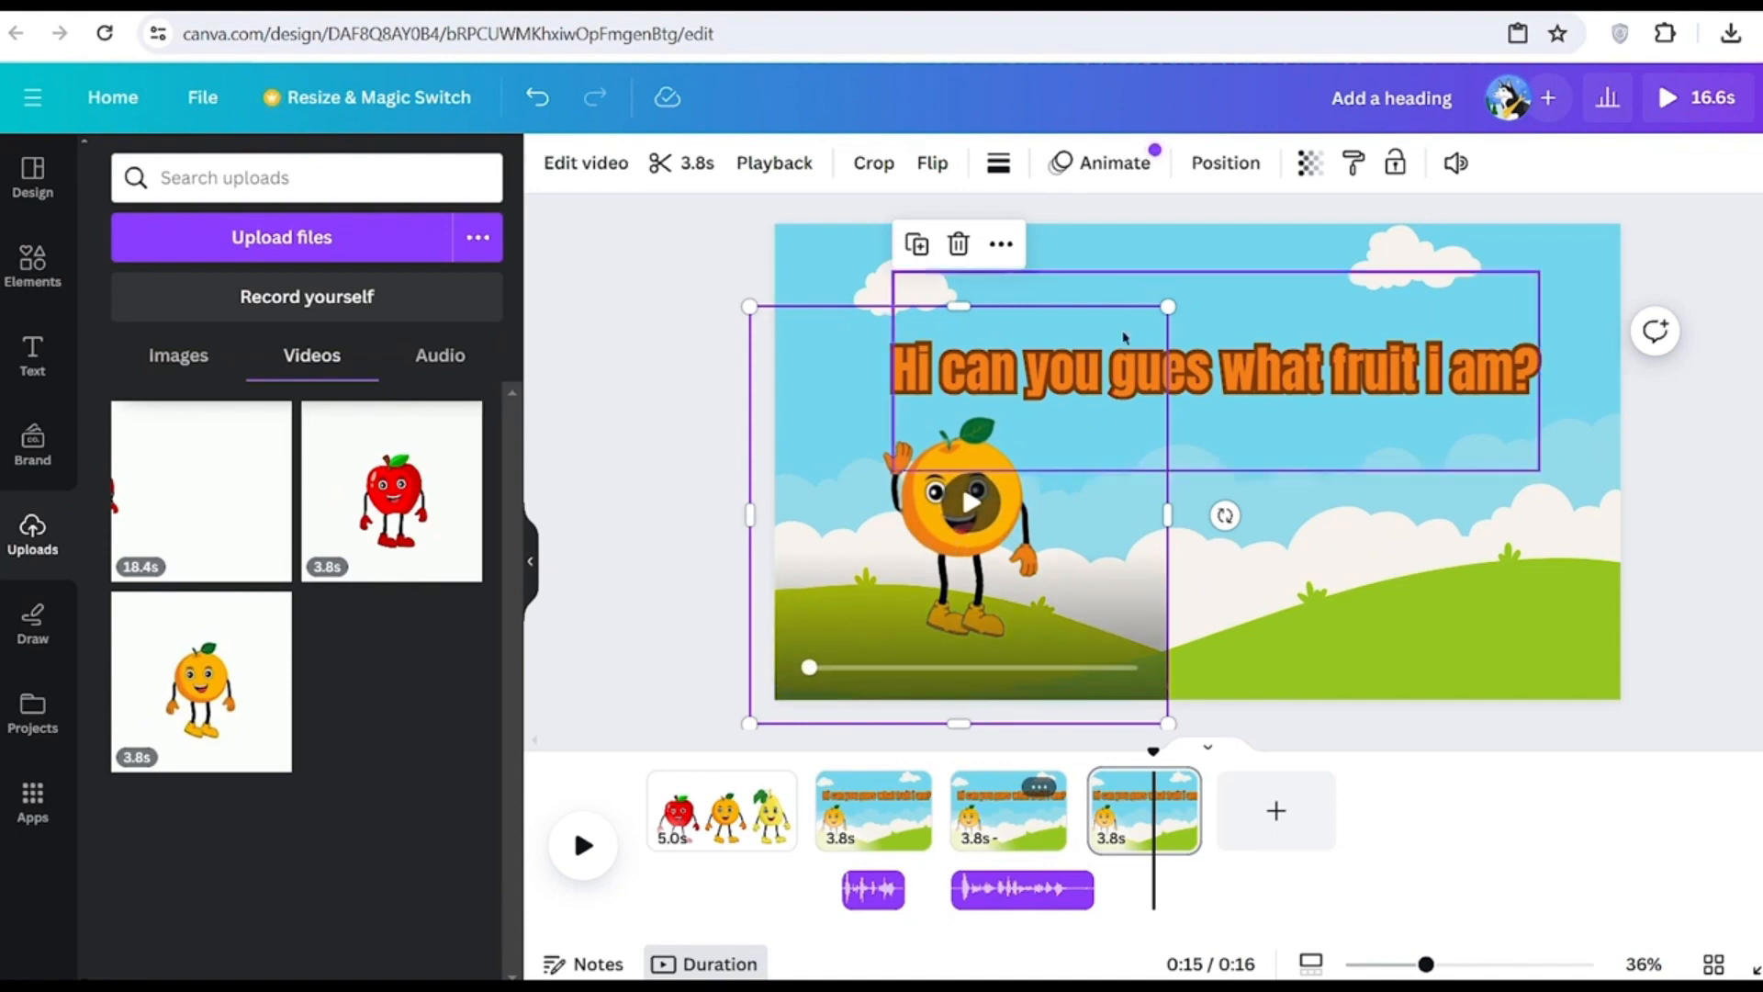
{"action": "key", "text": "Delete"}
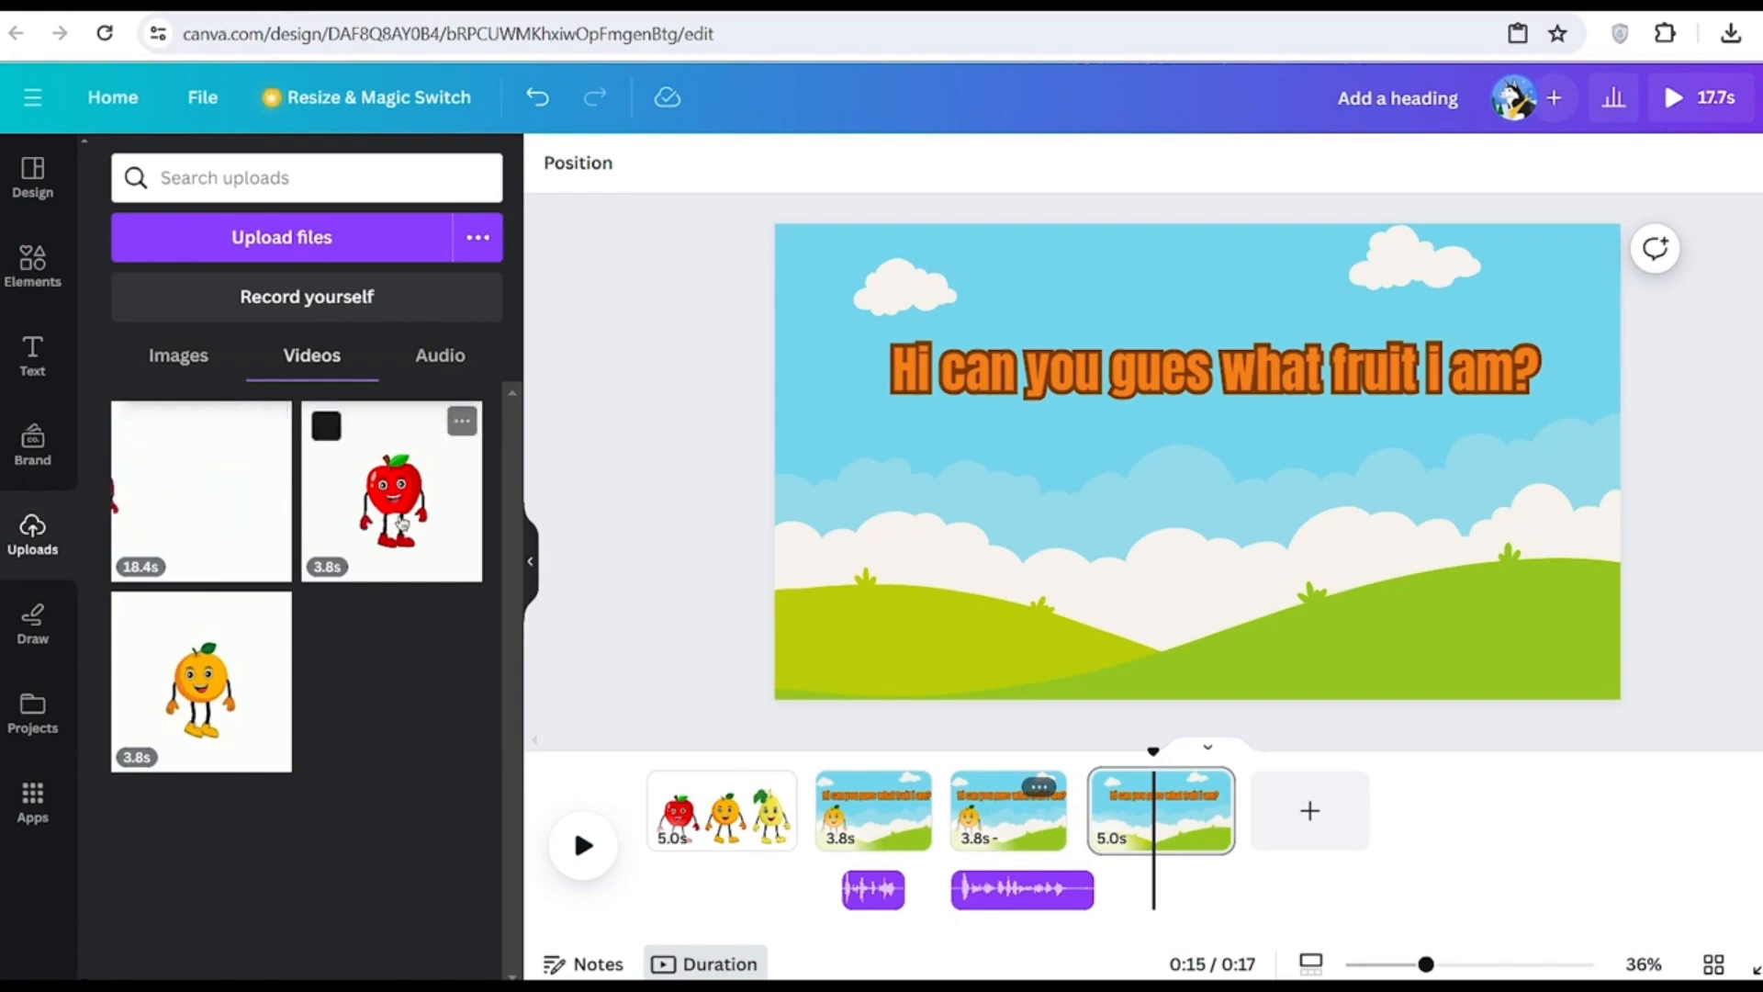
Add the uploaded red apple character video to the copied page and remove its background with Background Remover
{"action": "left_click", "coordinate": [394, 510]}
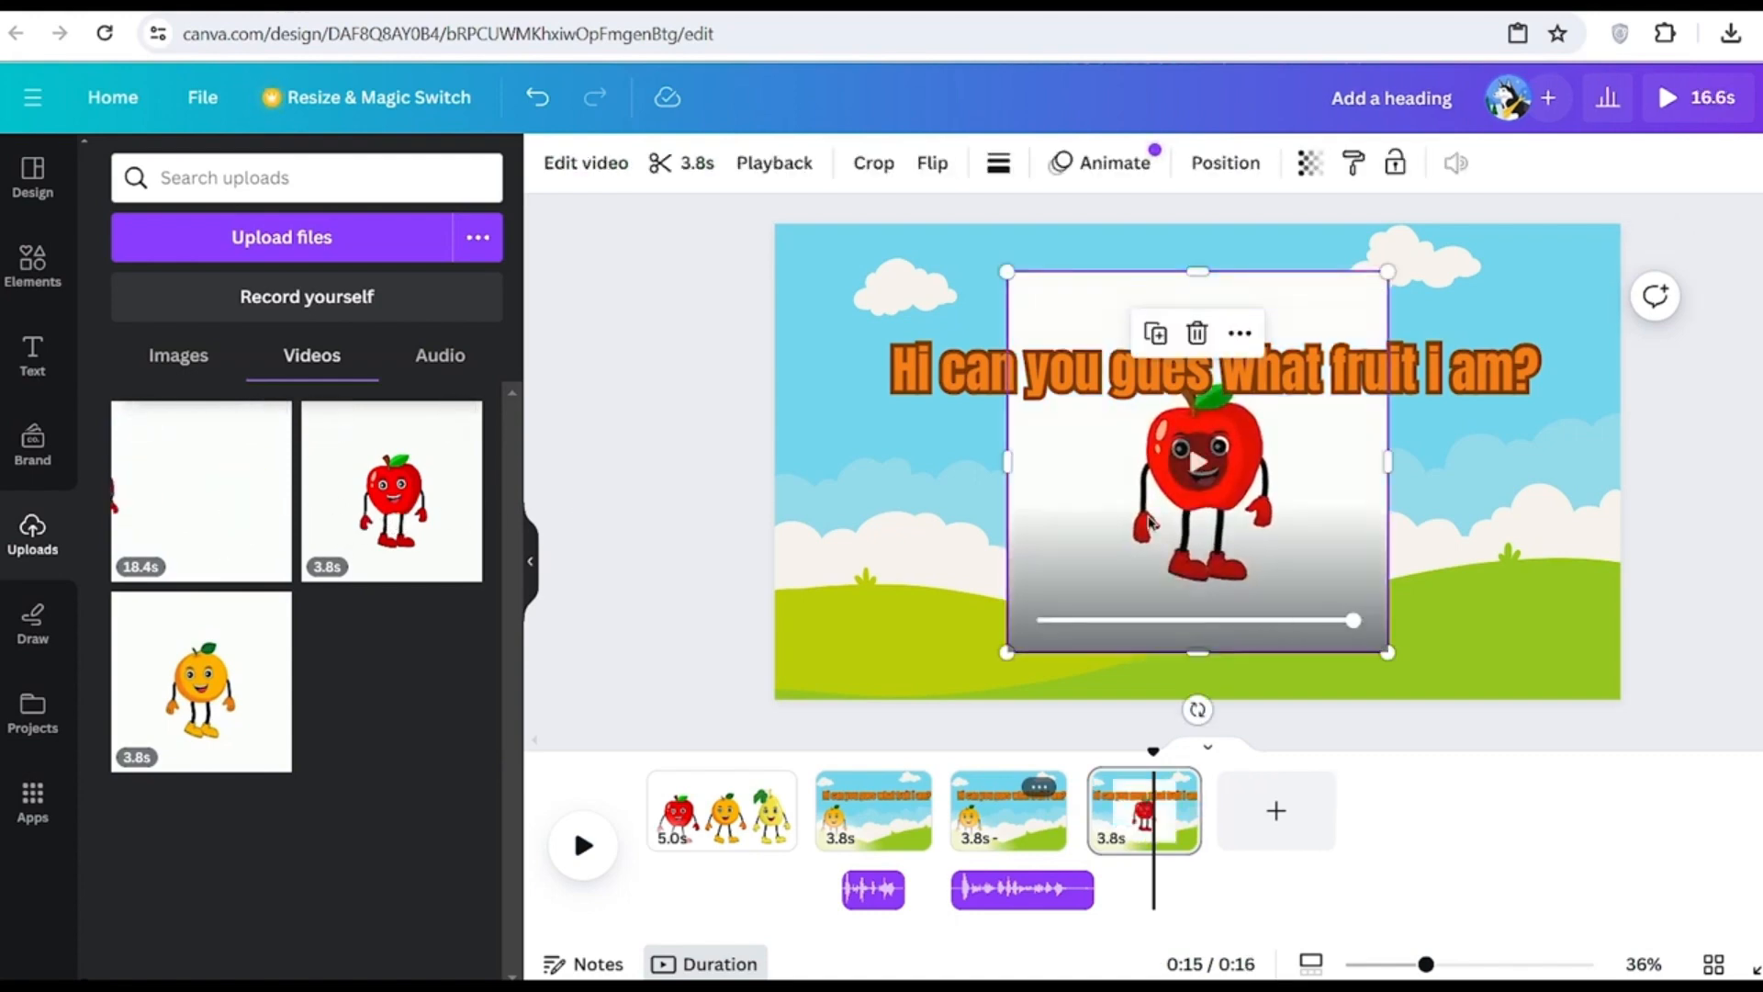
{"action": "left_click", "coordinate": [593, 166]}
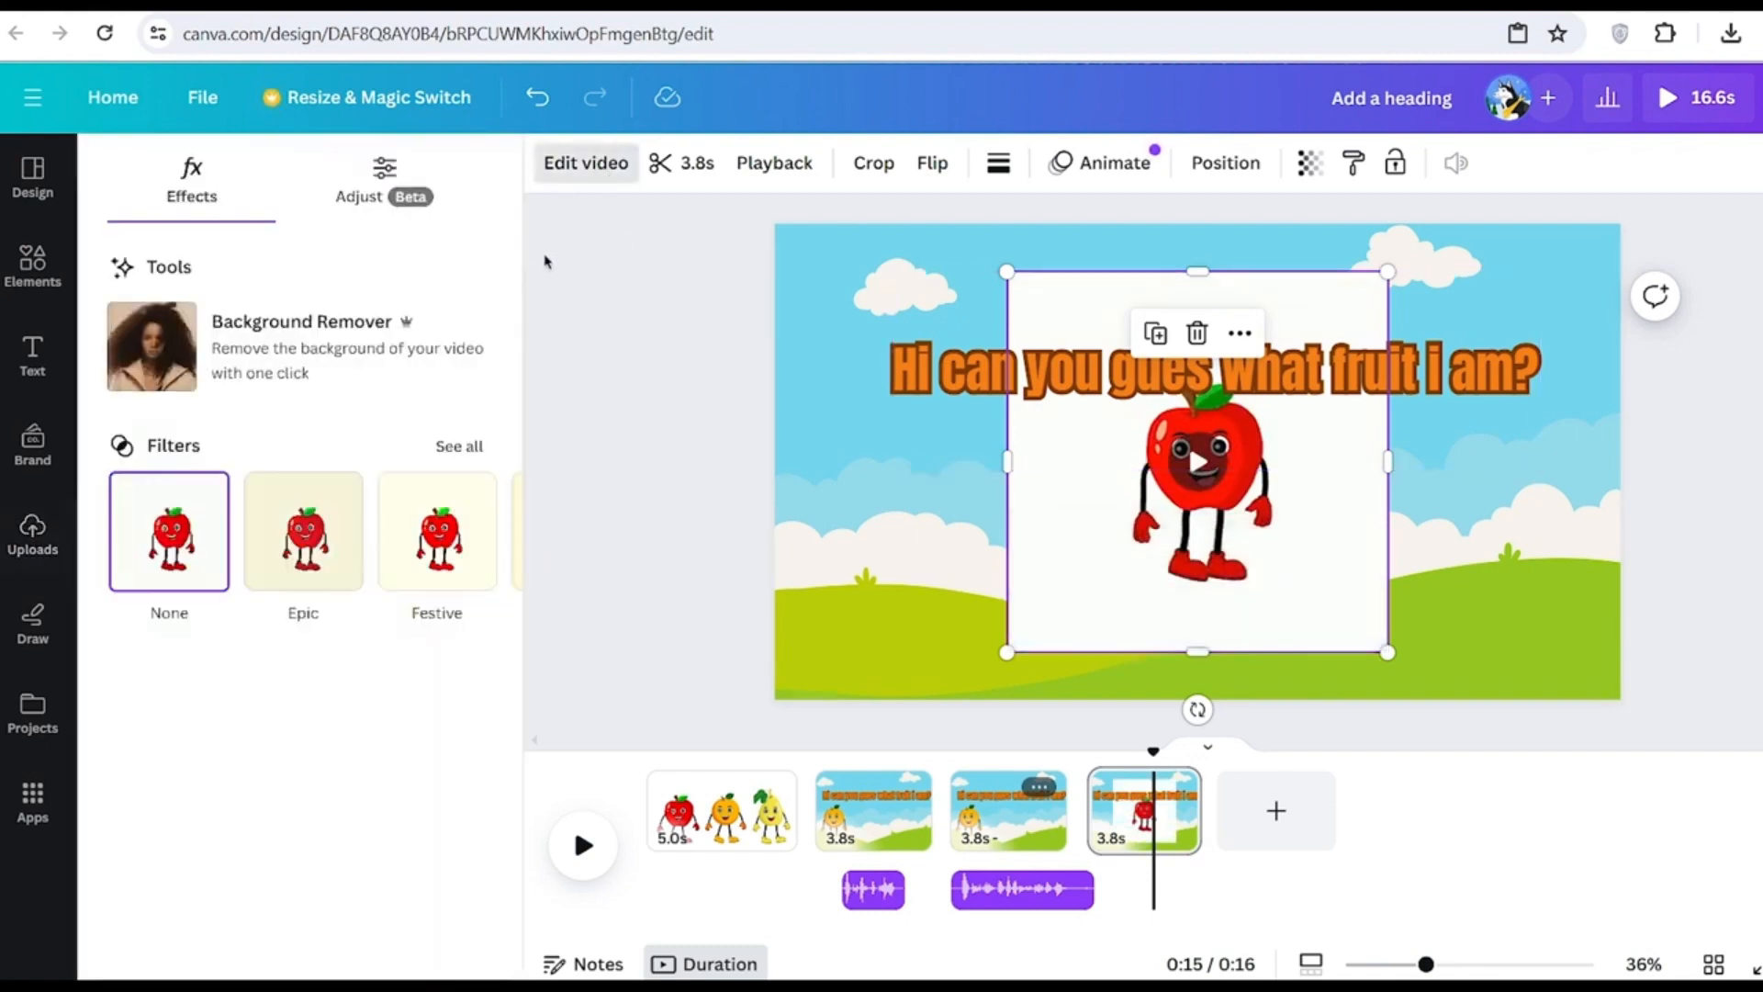
{"action": "left_click", "coordinate": [346, 339]}
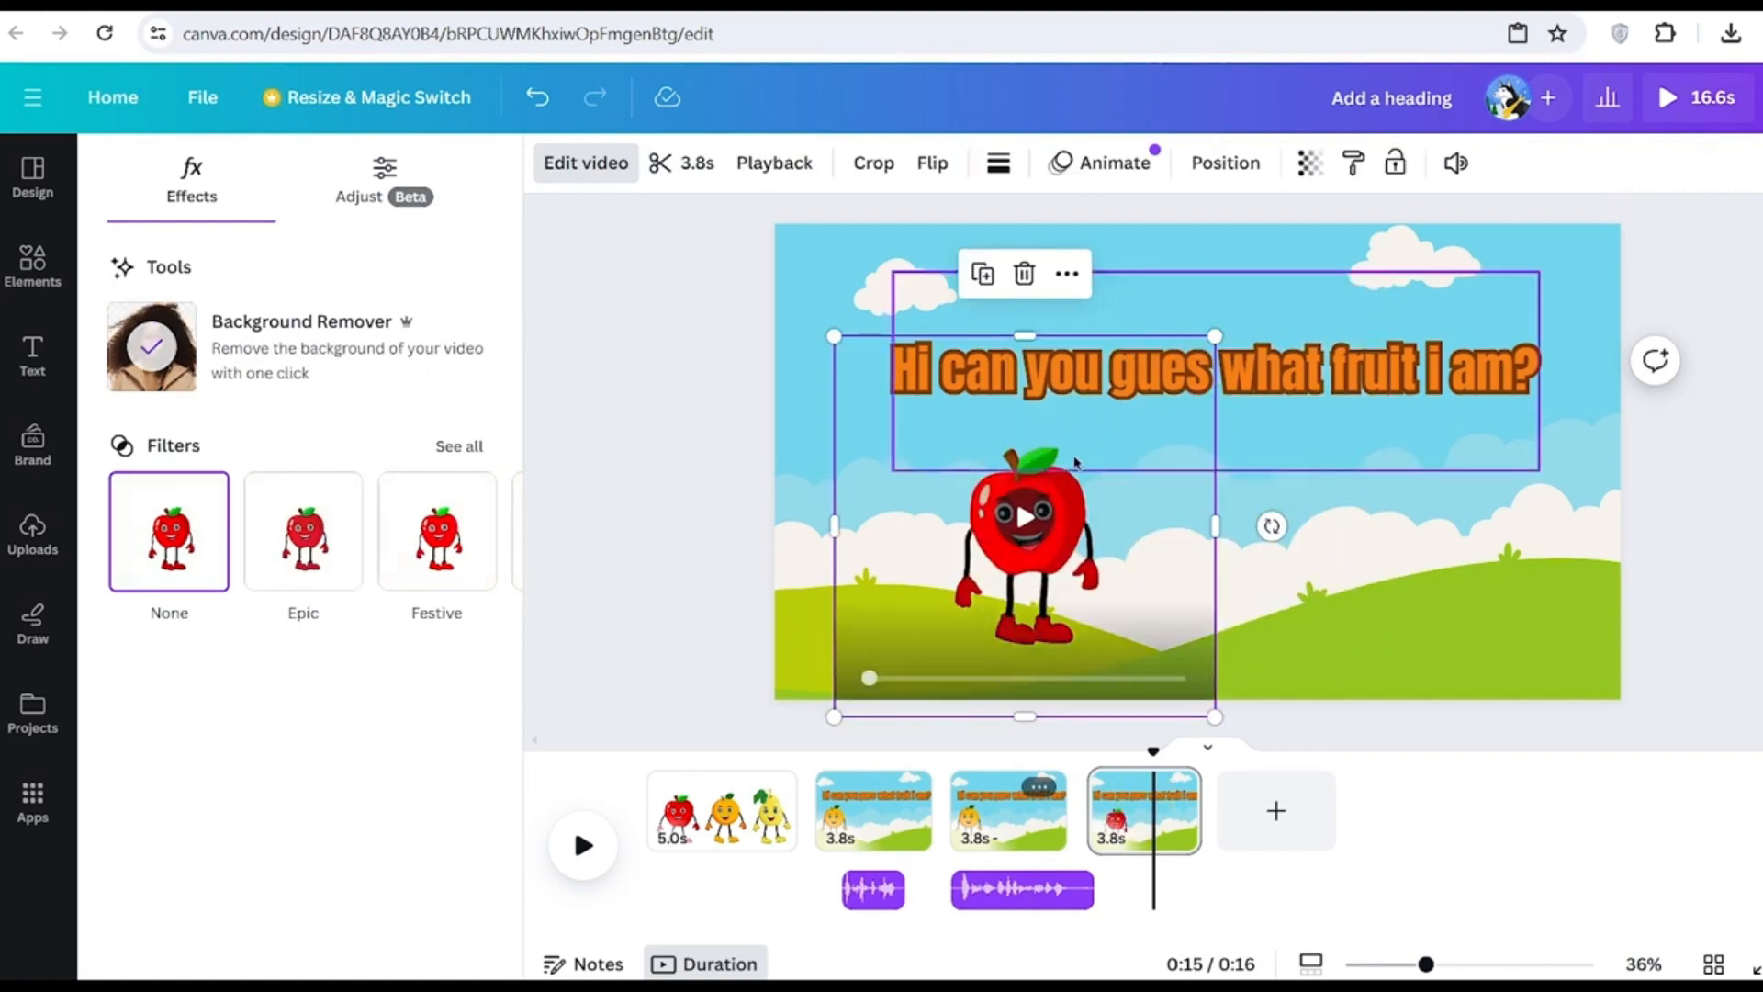
Move the red apple character further over the light-green hill and enlarge it slightly on the fourth page
{"action": "left_click_drag", "start_coordinate": [1128, 555], "coordinate": [1043, 560]}
{"action": "left_click_drag", "start_coordinate": [1139, 329], "coordinate": [1180, 288]}
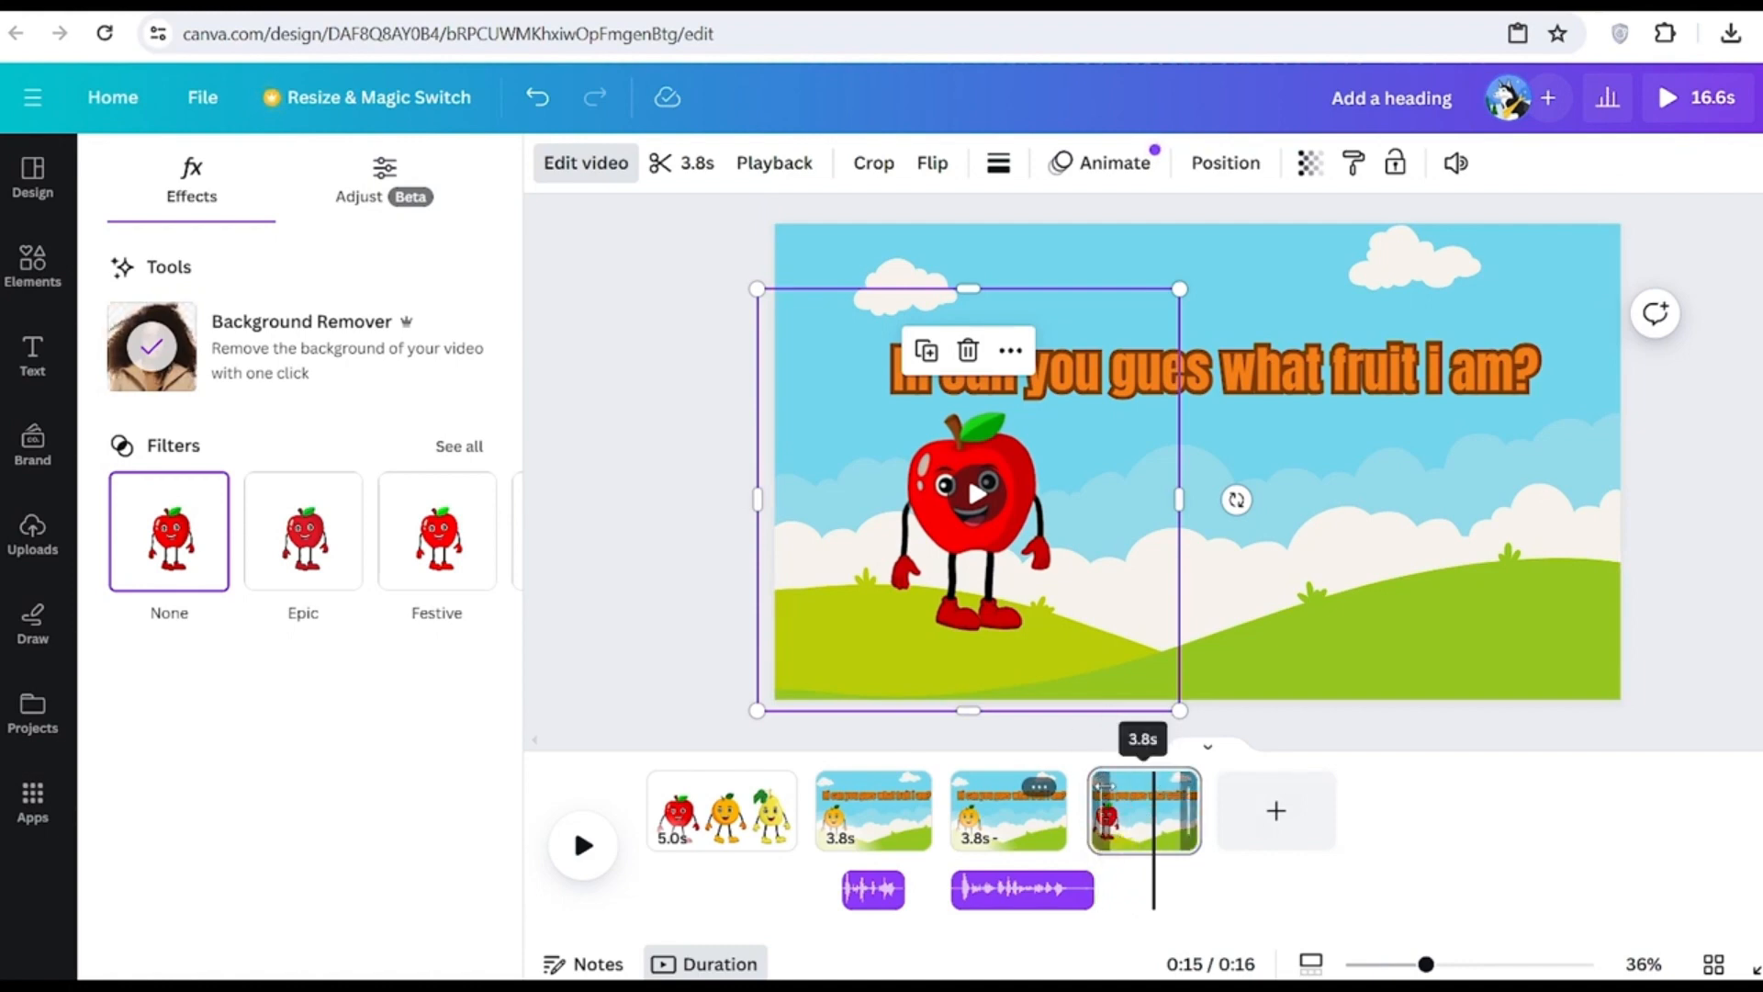
{"action": "left_click", "coordinate": [1102, 785]}
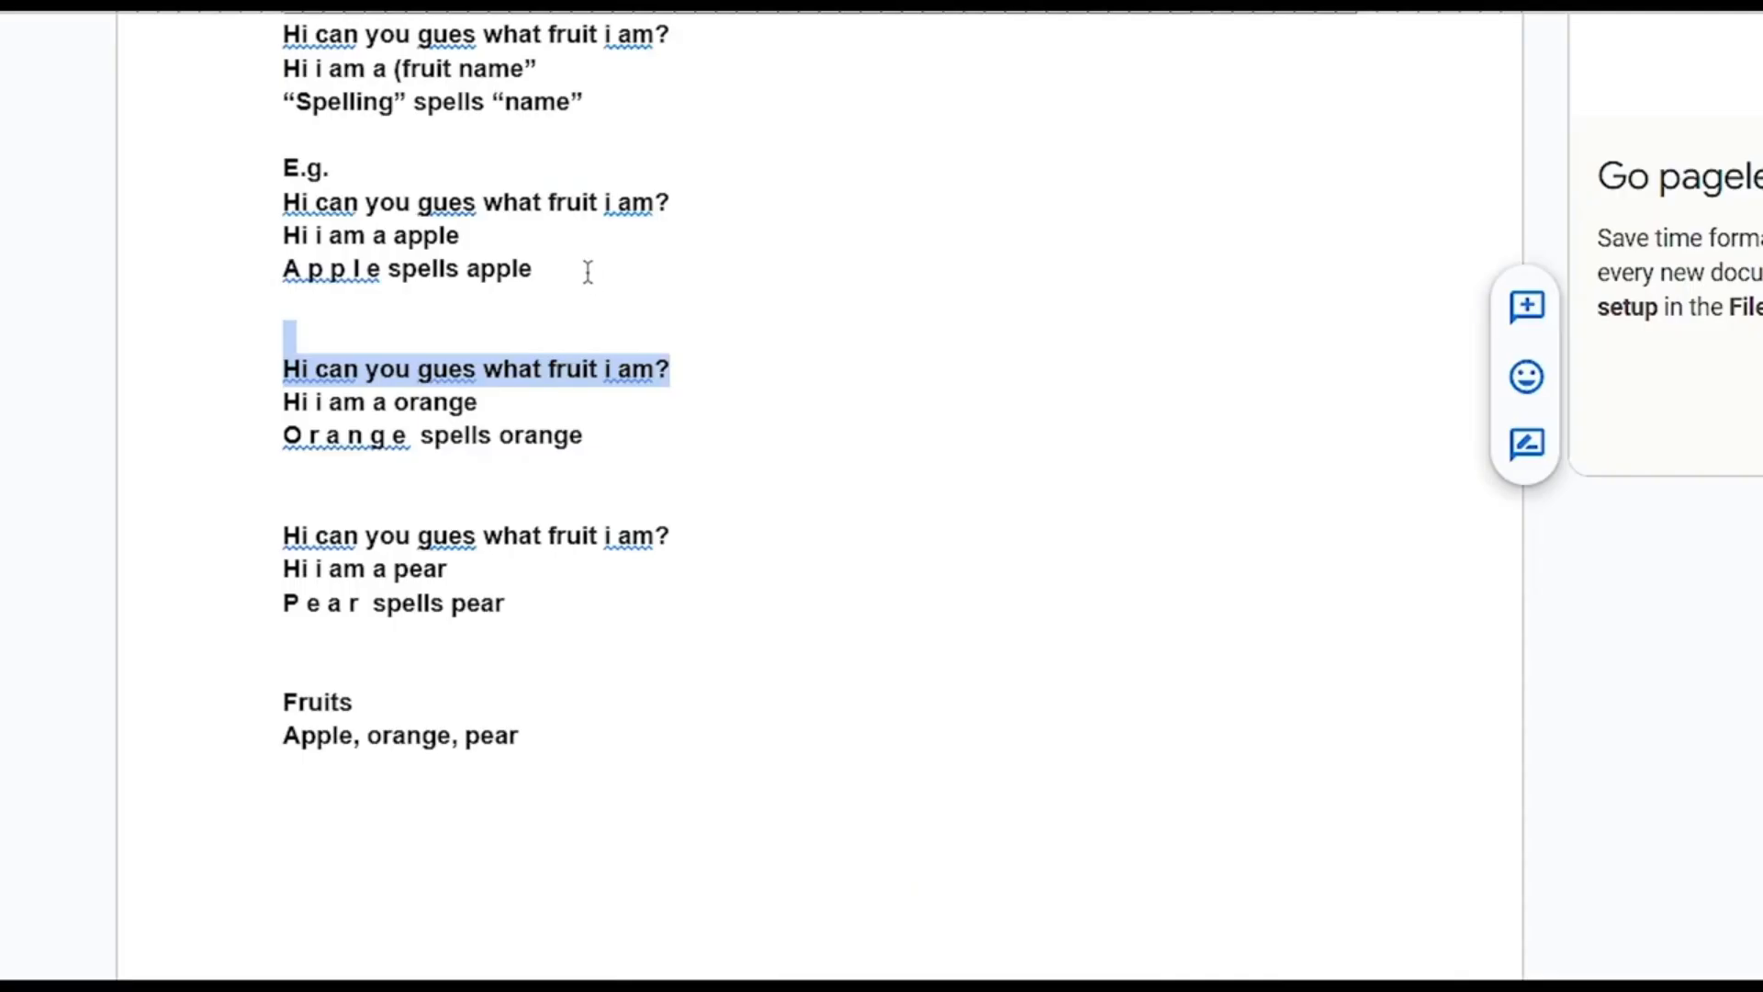
Copy the three apple lines, from "Hi can you gues what fruit i am?" to "A p p l e spells apple", from the script over the apple page's heading
{"action": "left_click_drag", "start_coordinate": [582, 272], "coordinate": [276, 211]}
{"action": "key", "text": "ctrl+c"}
{"action": "right_click", "coordinate": [371, 202]}
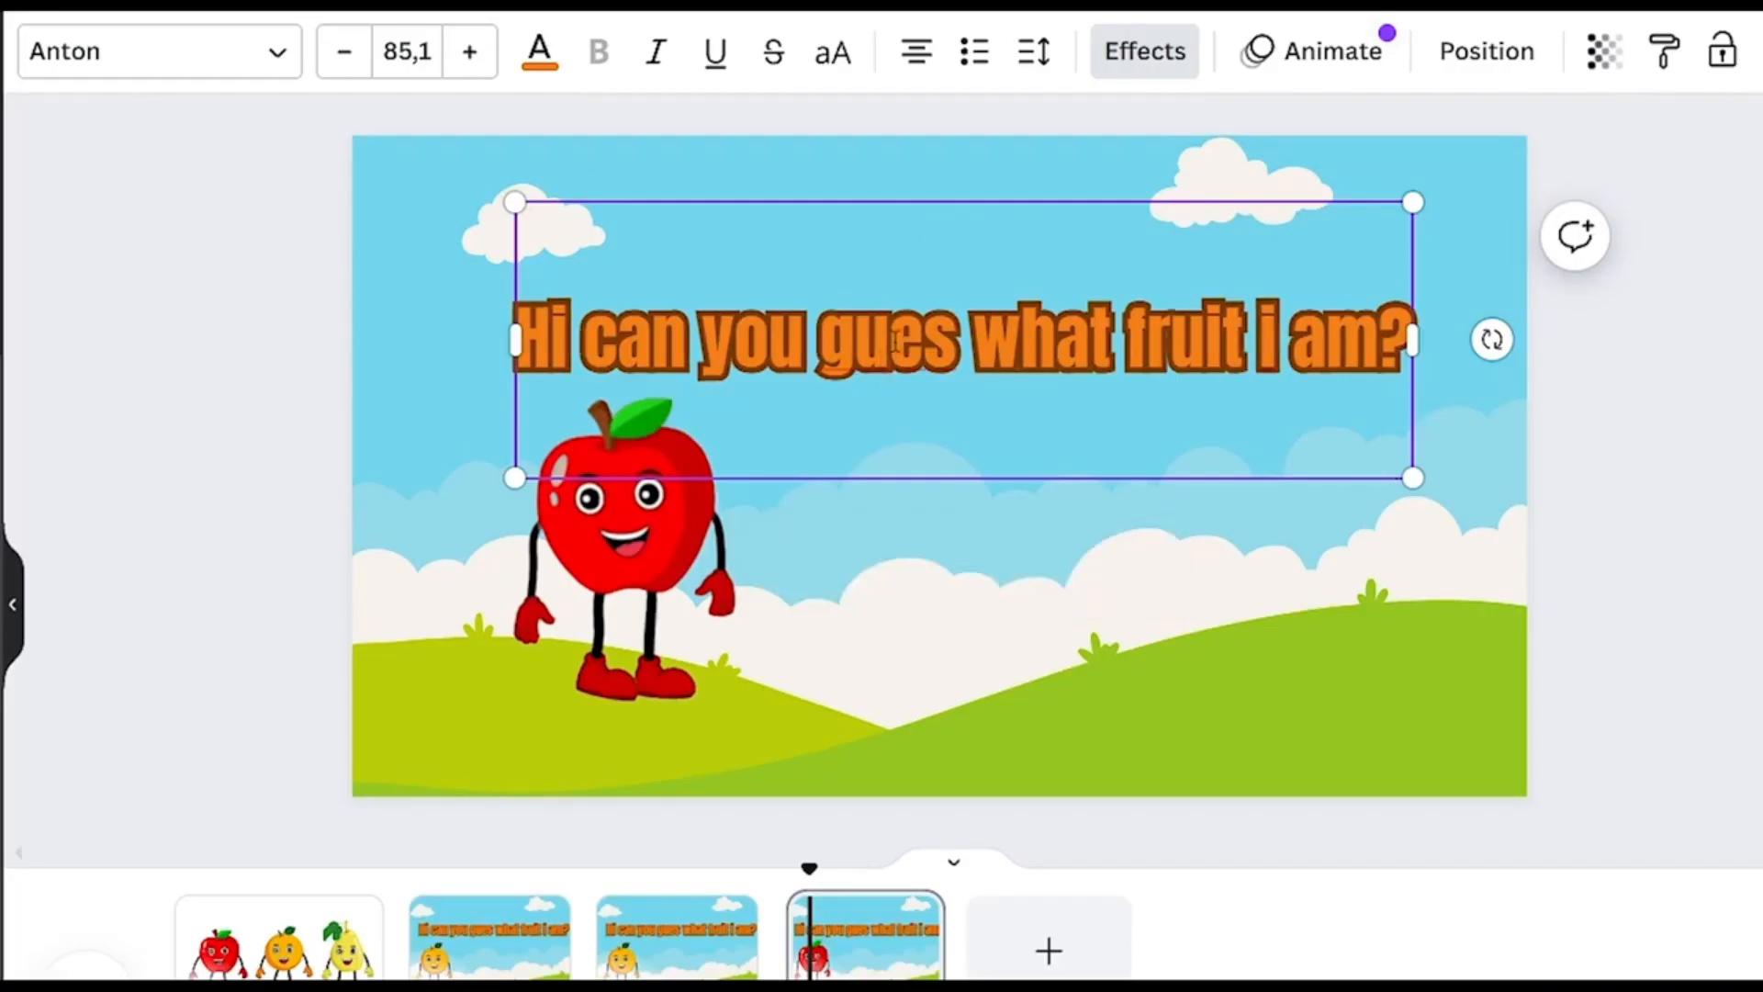
{"action": "double_click", "coordinate": [896, 341]}
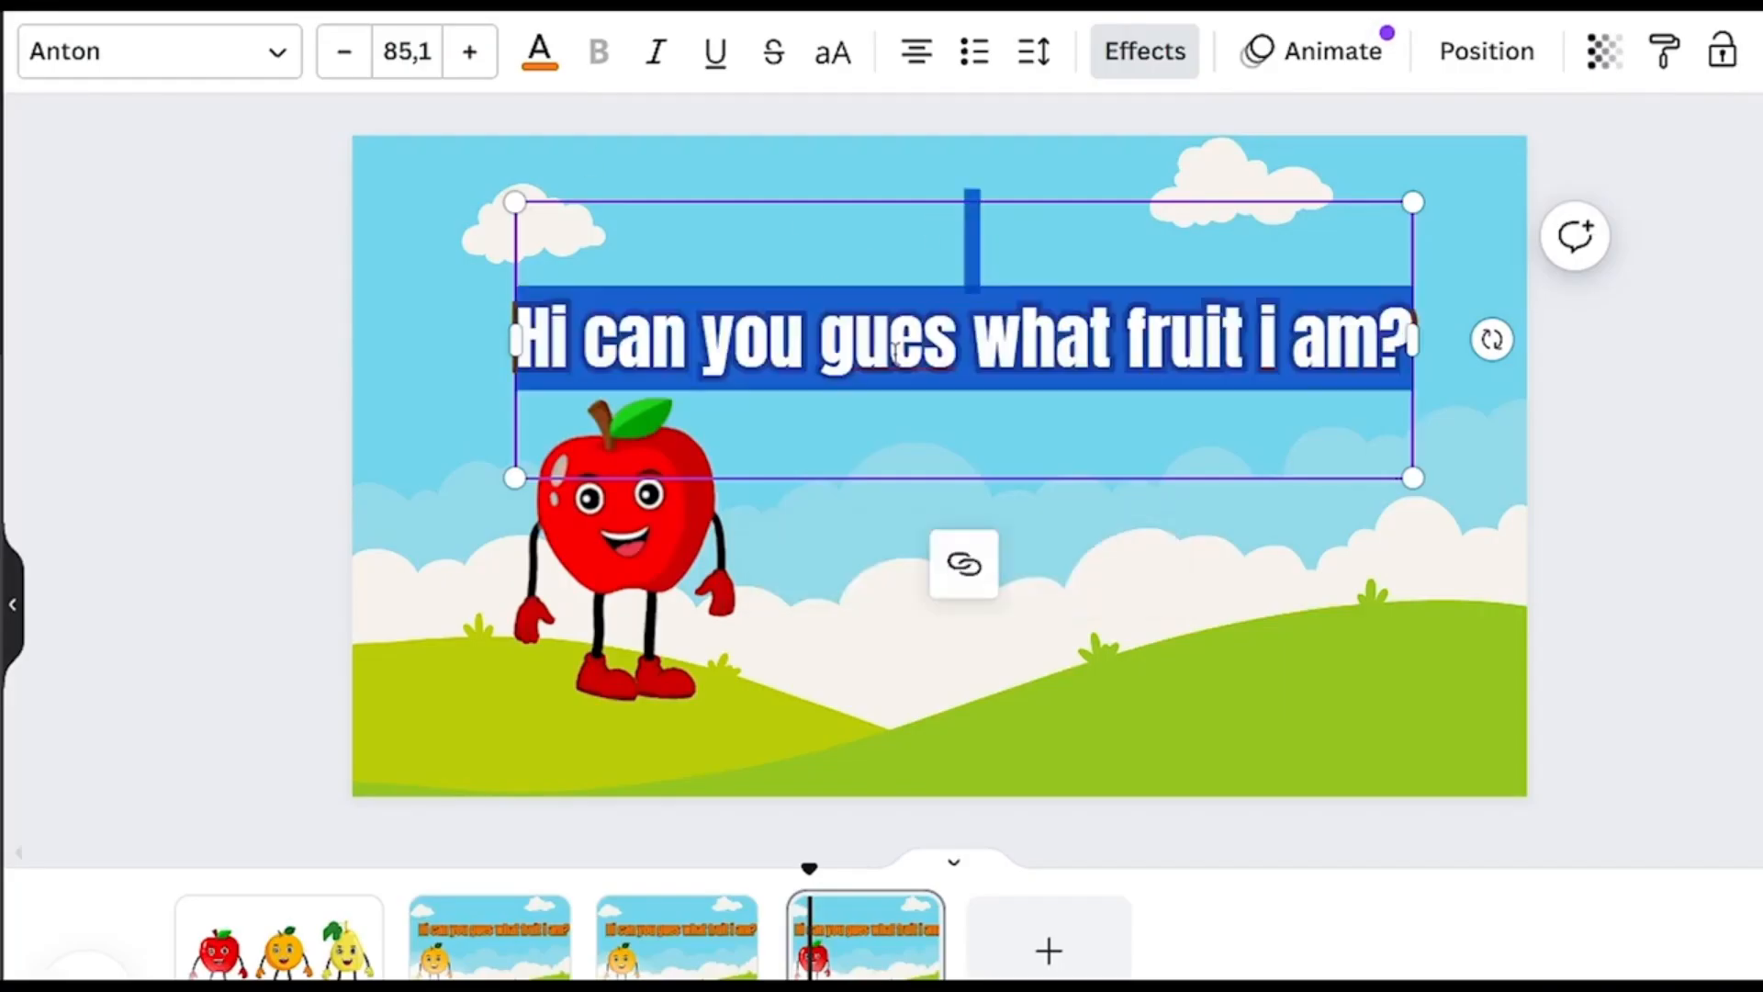
{"action": "key", "text": "ctrl+v"}
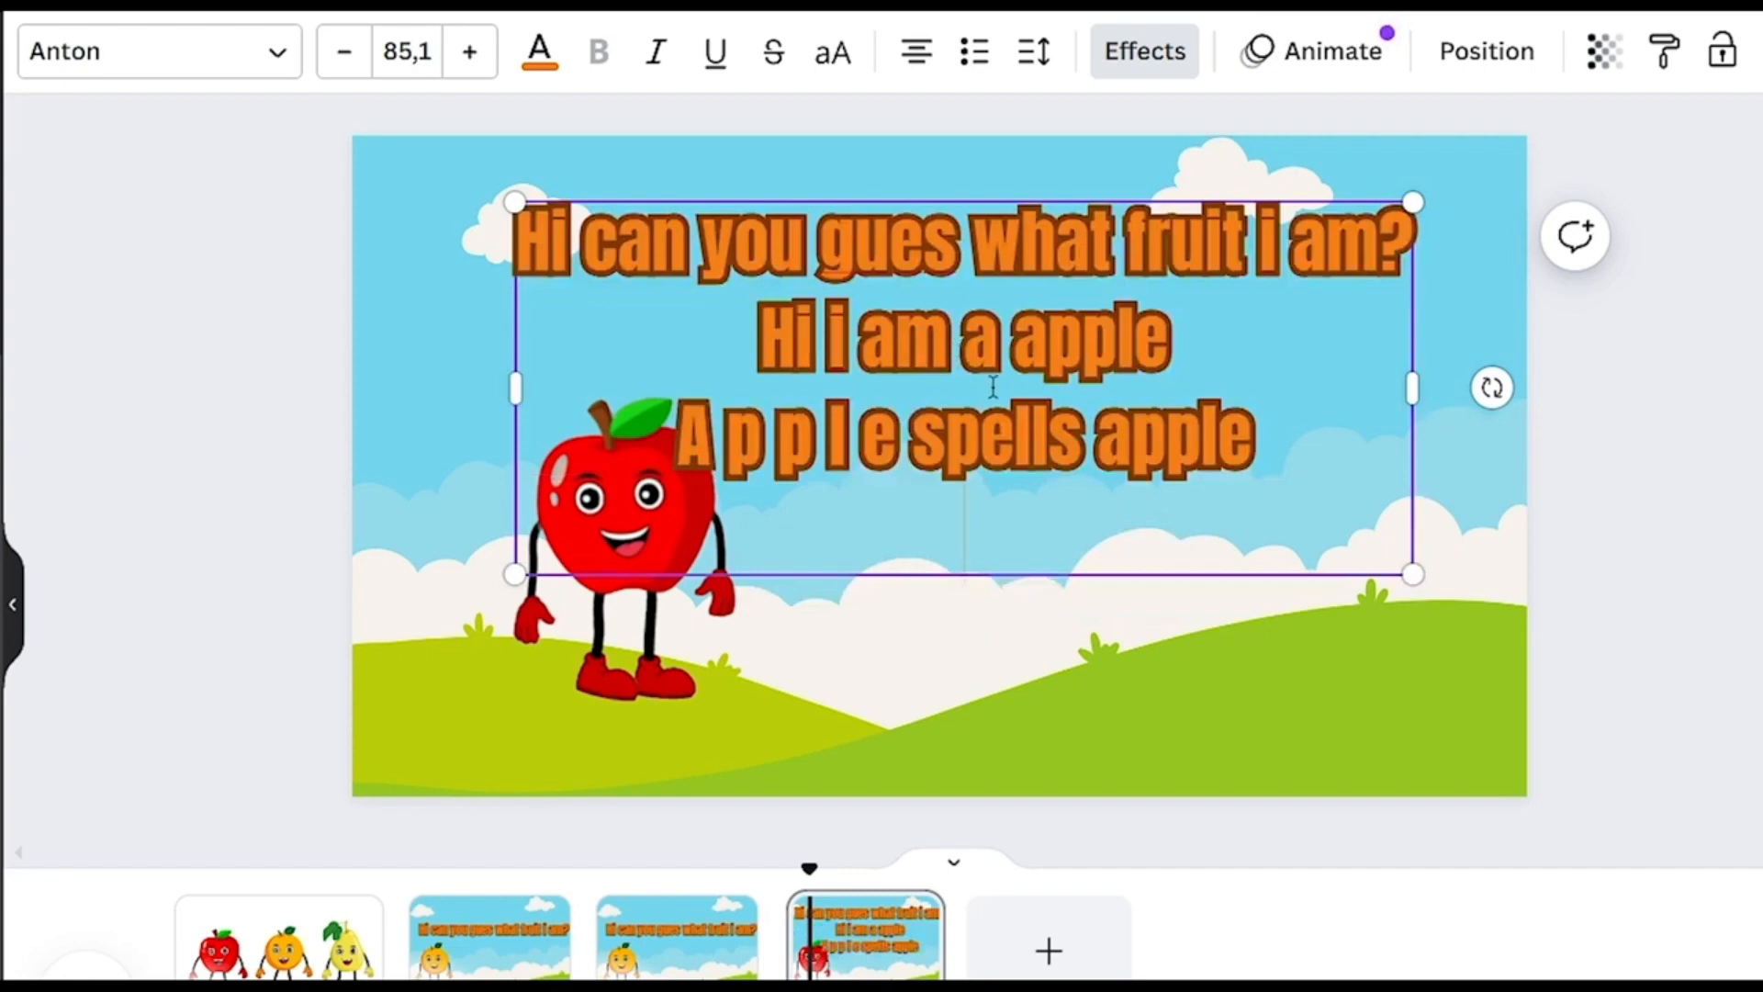
Scale the apple page's three-line heading down to font size 60,4 and shift it clear of the apple character
{"action": "left_click_drag", "start_coordinate": [1257, 429], "coordinate": [766, 435]}
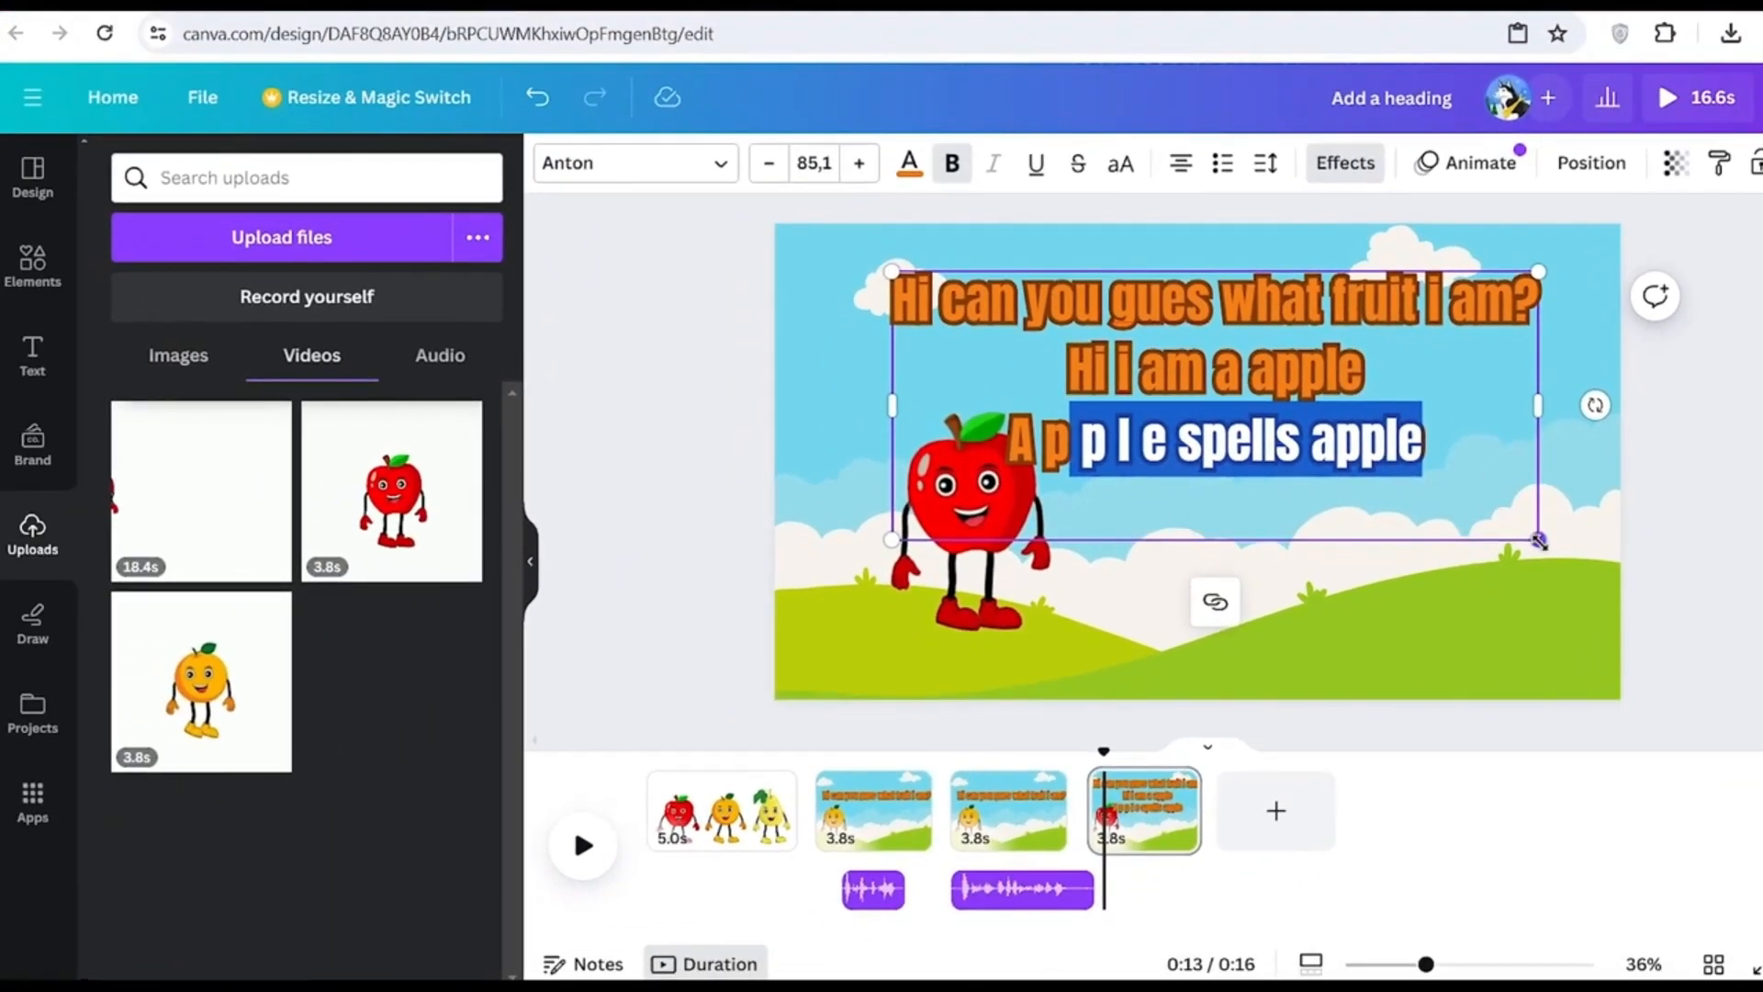
{"action": "left_click_drag", "start_coordinate": [1539, 542], "coordinate": [1350, 462]}
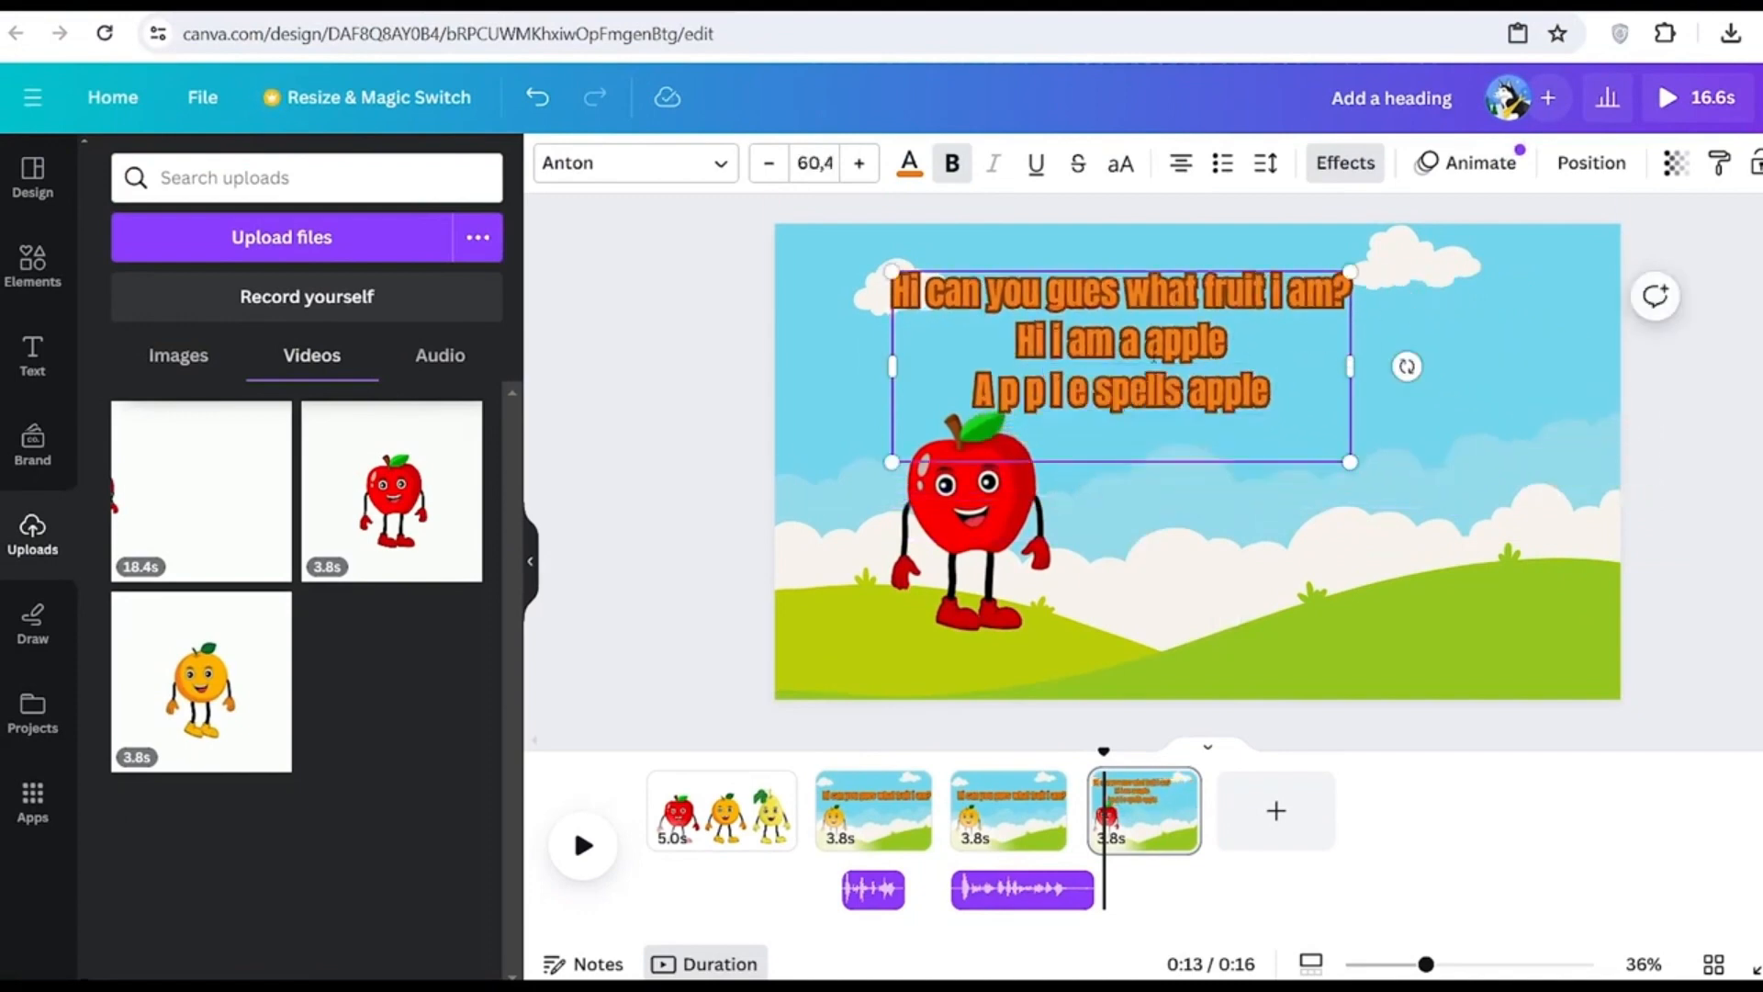
{"action": "left_click", "coordinate": [1252, 539]}
{"action": "left_click_drag", "start_coordinate": [1155, 344], "coordinate": [1244, 343]}
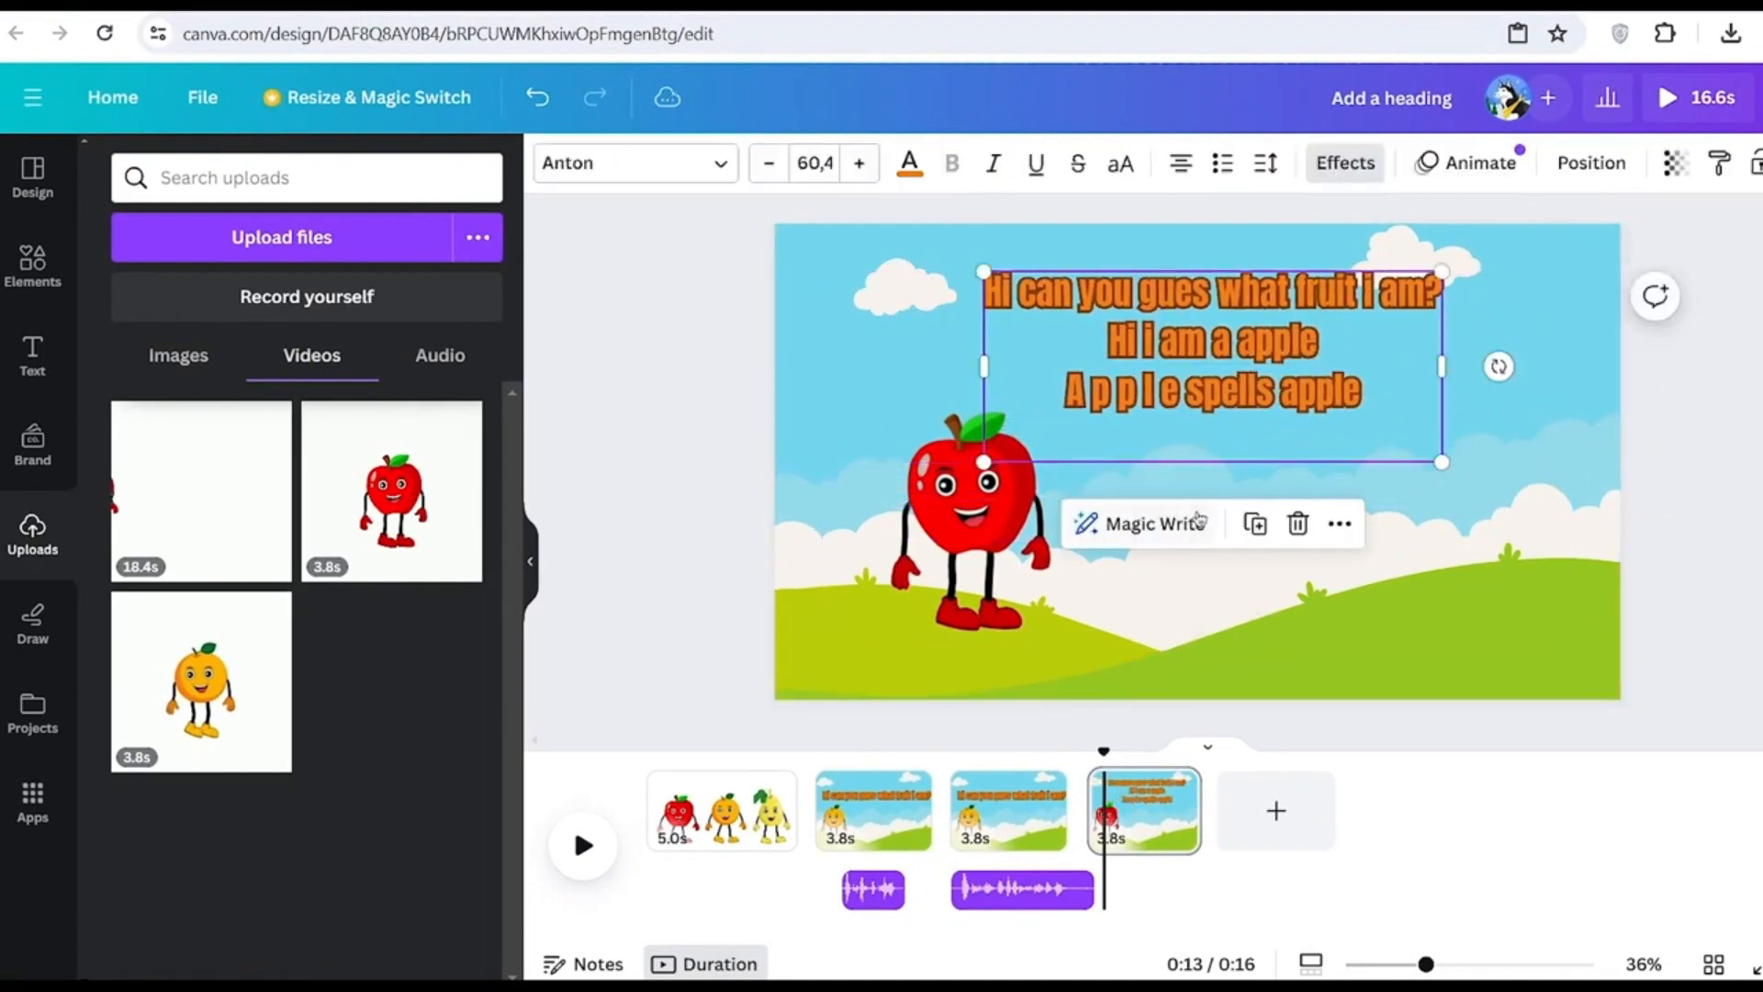
Add an uploaded ElevenLabs voice-over to the timeline beneath the apple page and adjust its placement
{"action": "left_click", "coordinate": [440, 355]}
{"action": "left_click_drag", "start_coordinate": [234, 528], "coordinate": [1180, 882]}
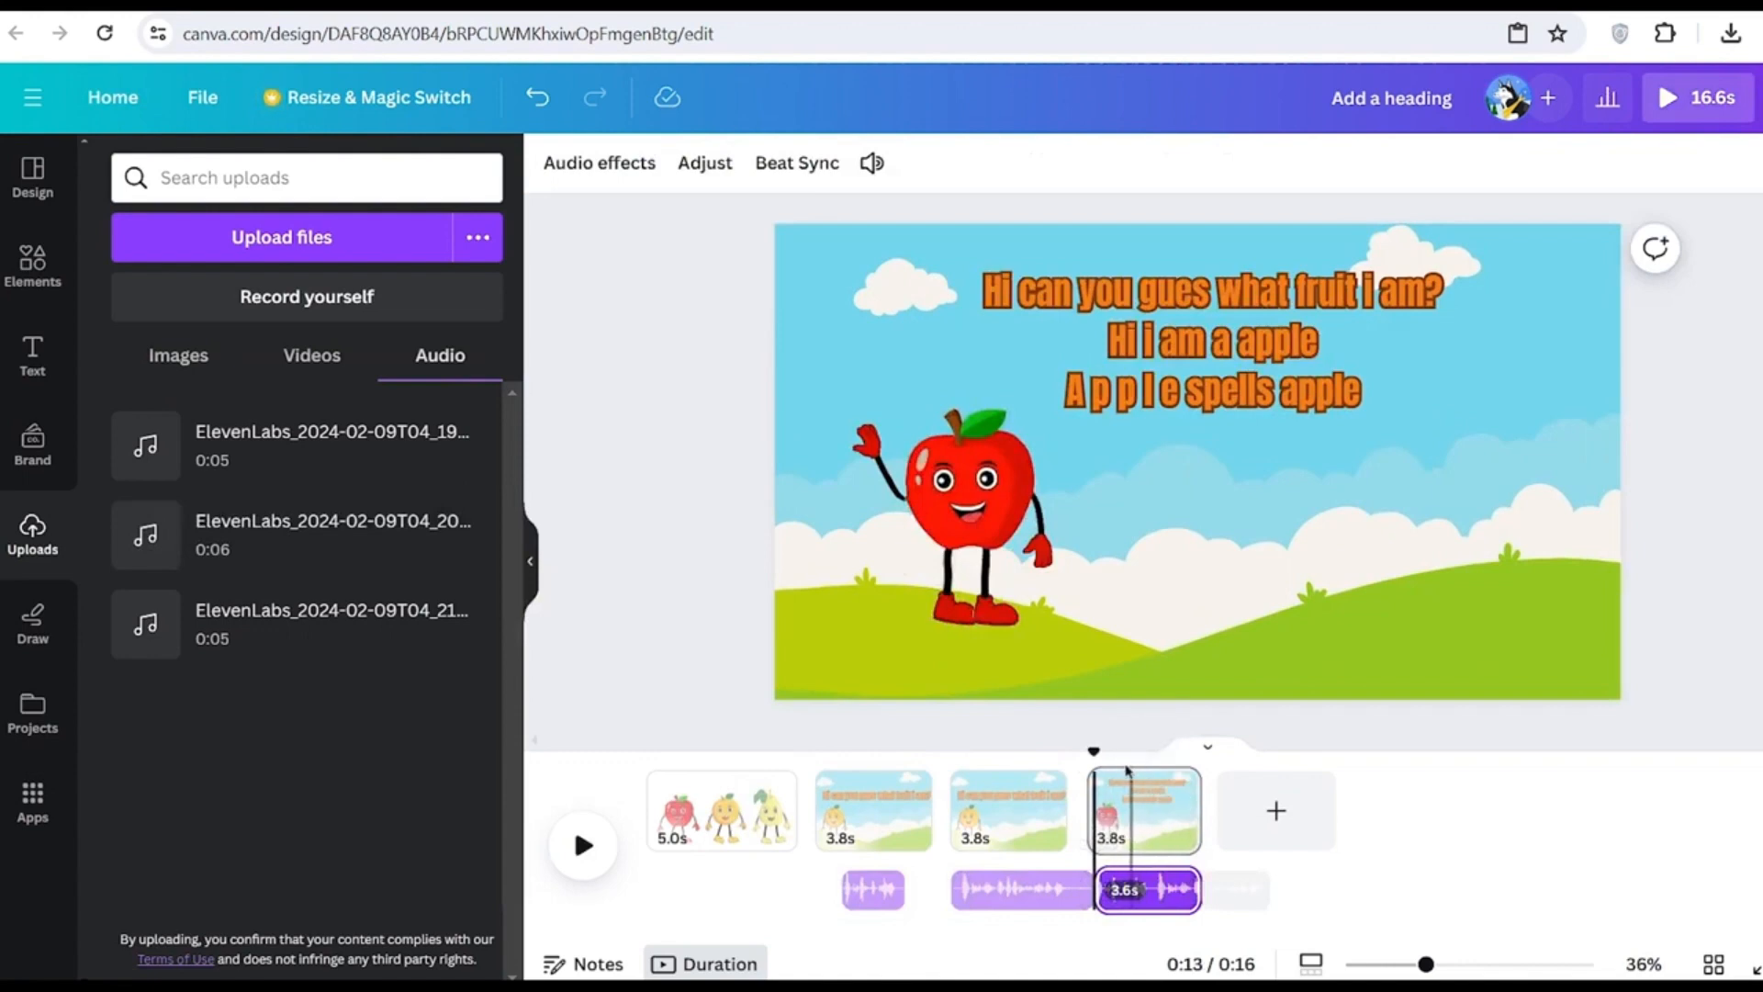
{"action": "left_click_drag", "start_coordinate": [1130, 887], "coordinate": [1141, 887]}
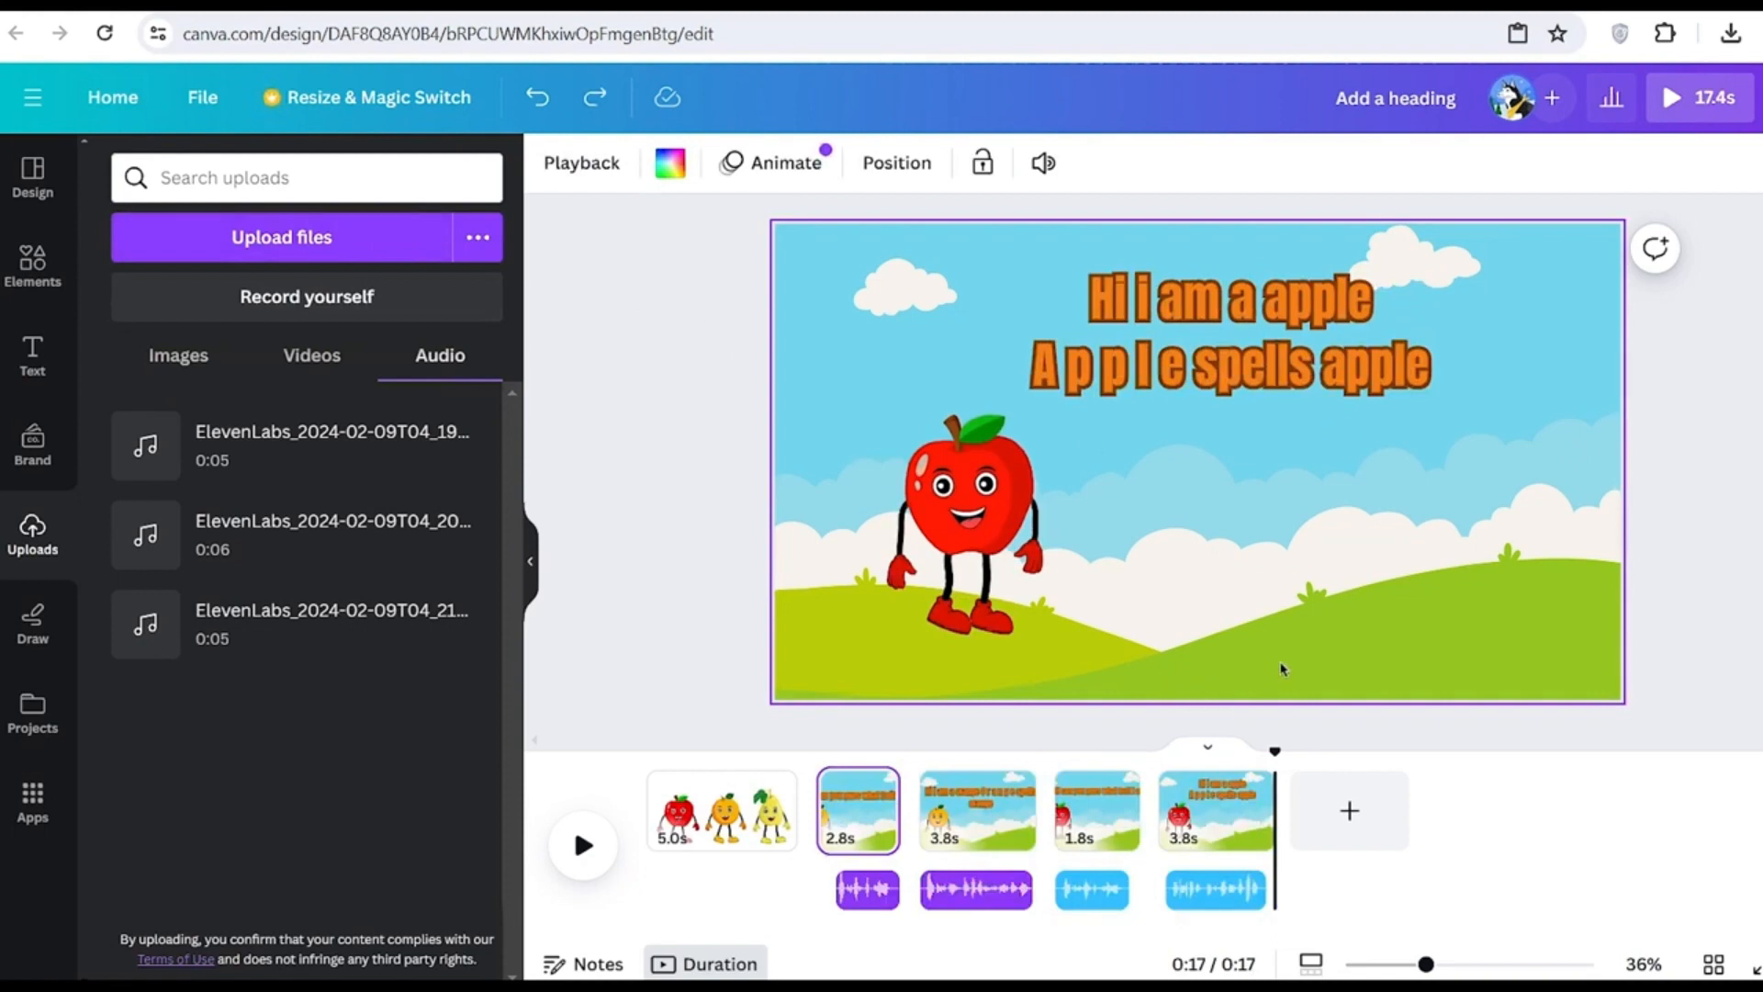
Check the orange and apple question pages and shift the voice-over clip slightly later beneath the 1.8s apple page
{"action": "left_click", "coordinate": [832, 776]}
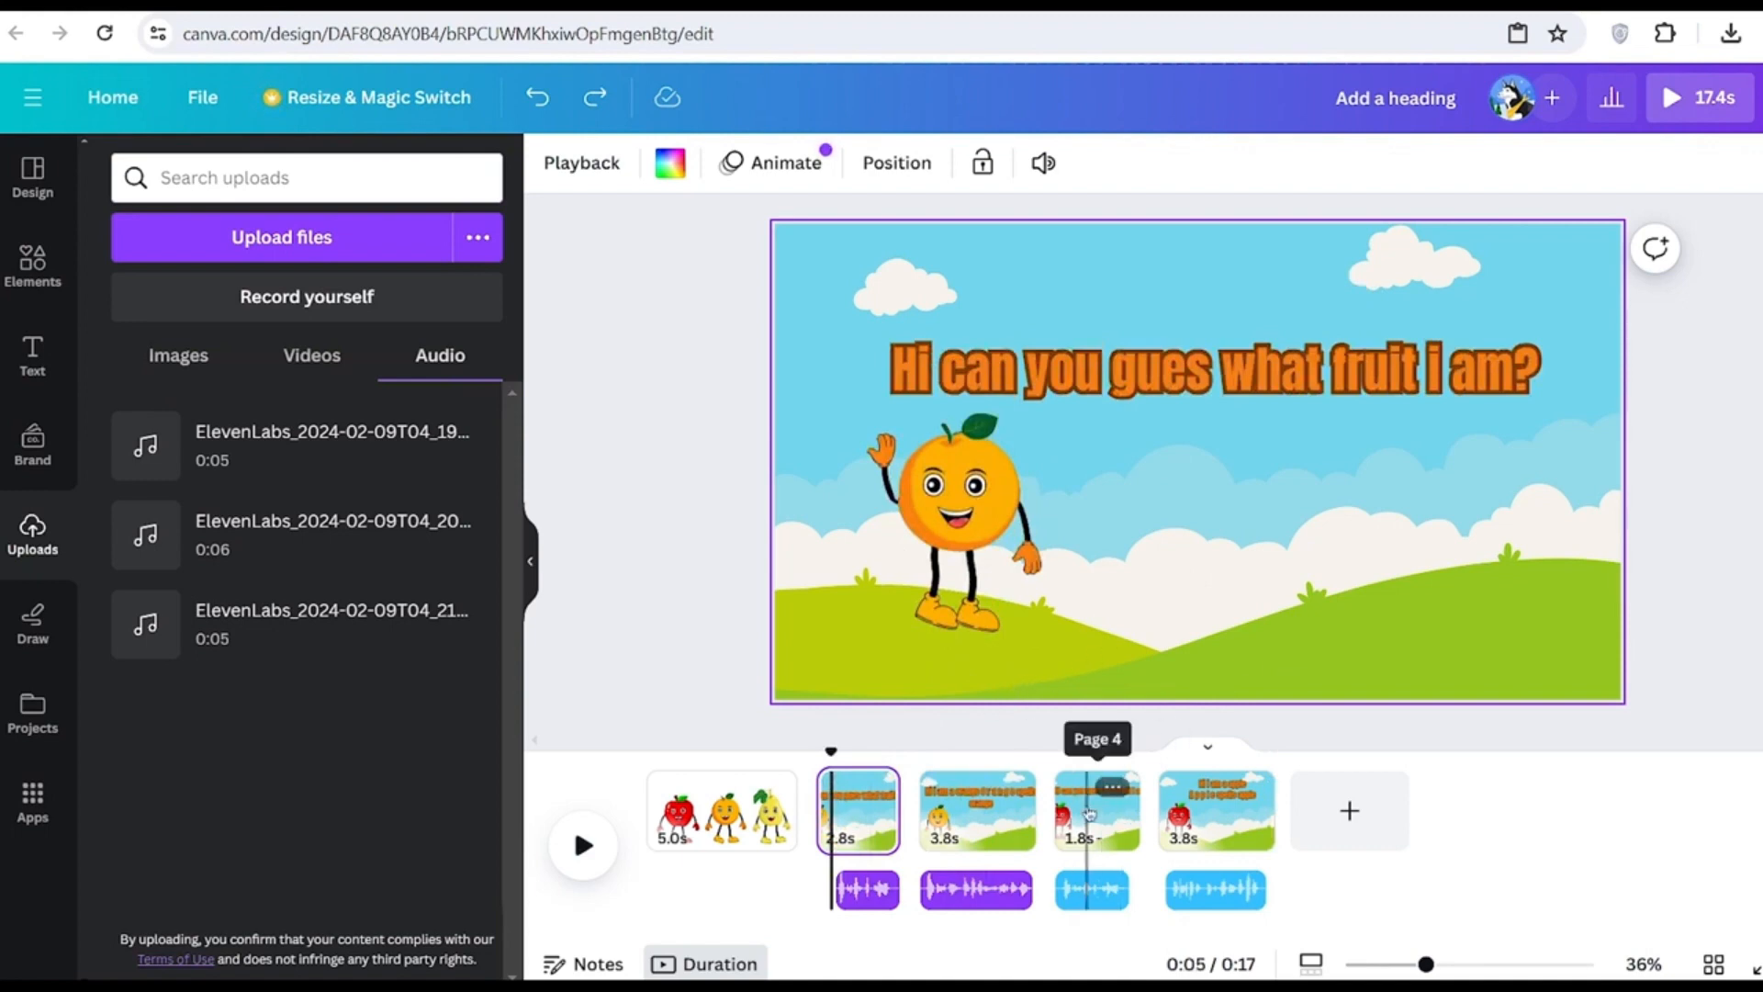
{"action": "left_click", "coordinate": [1075, 808]}
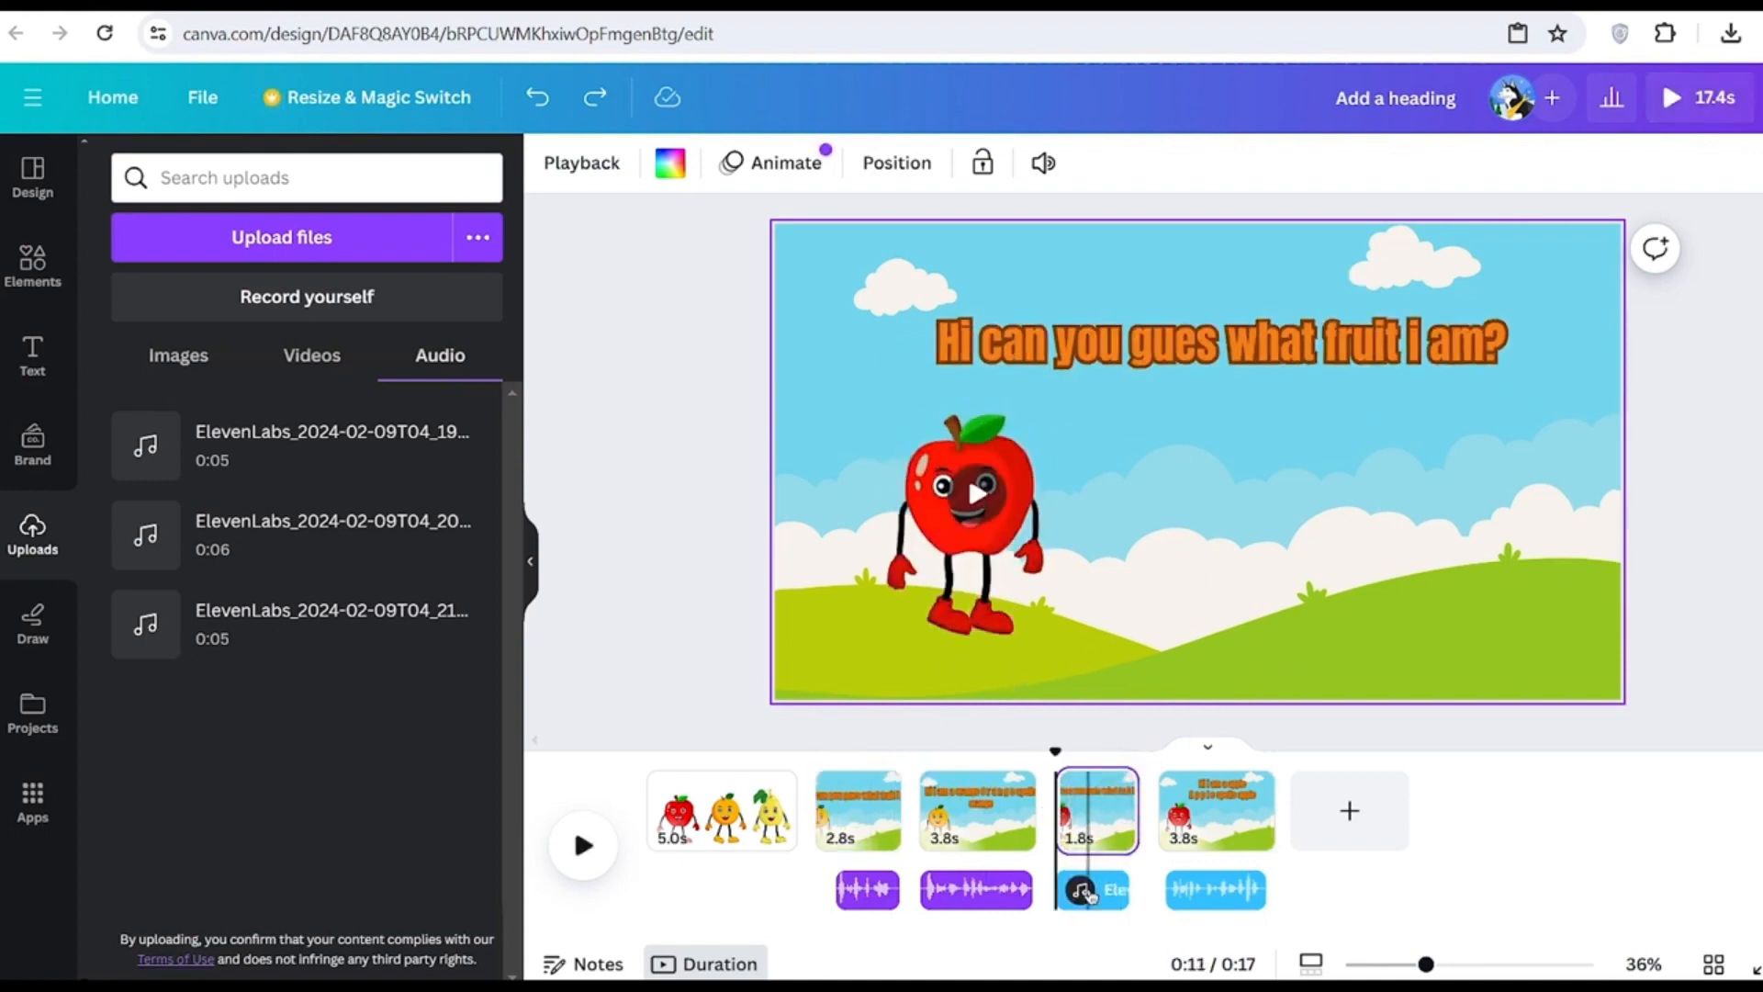
{"action": "left_click_drag", "start_coordinate": [1101, 897], "coordinate": [1113, 896]}
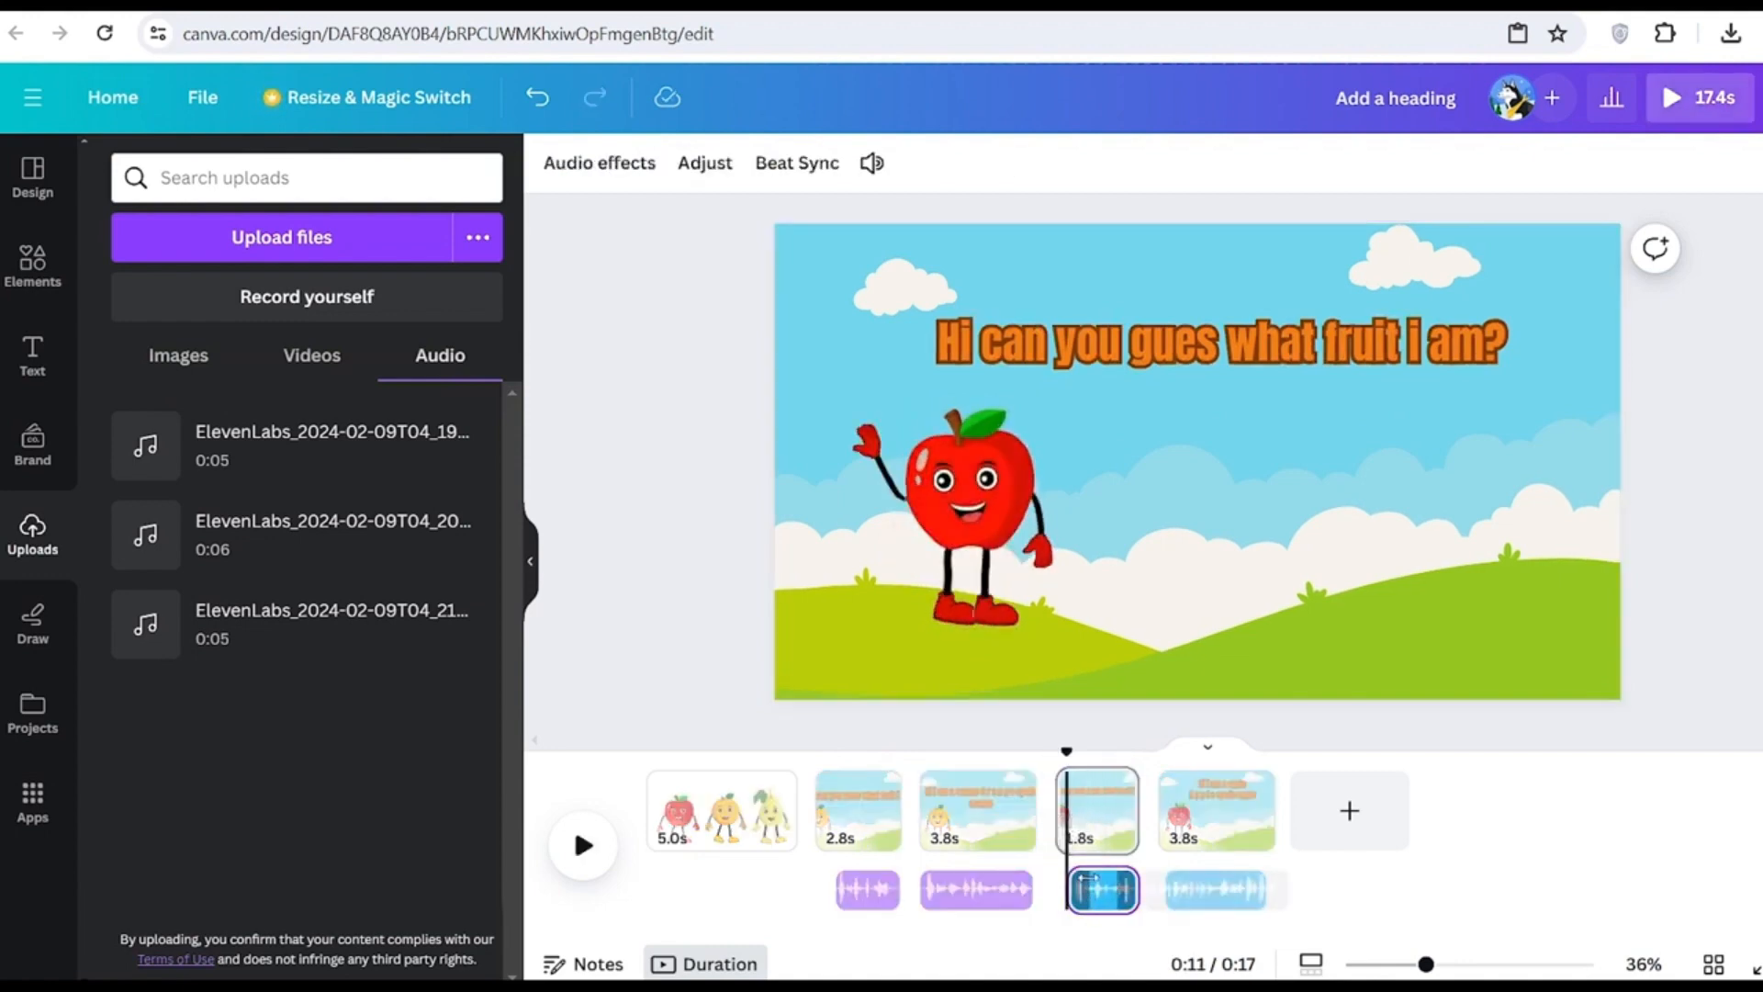
{"action": "left_click", "coordinate": [1113, 822]}
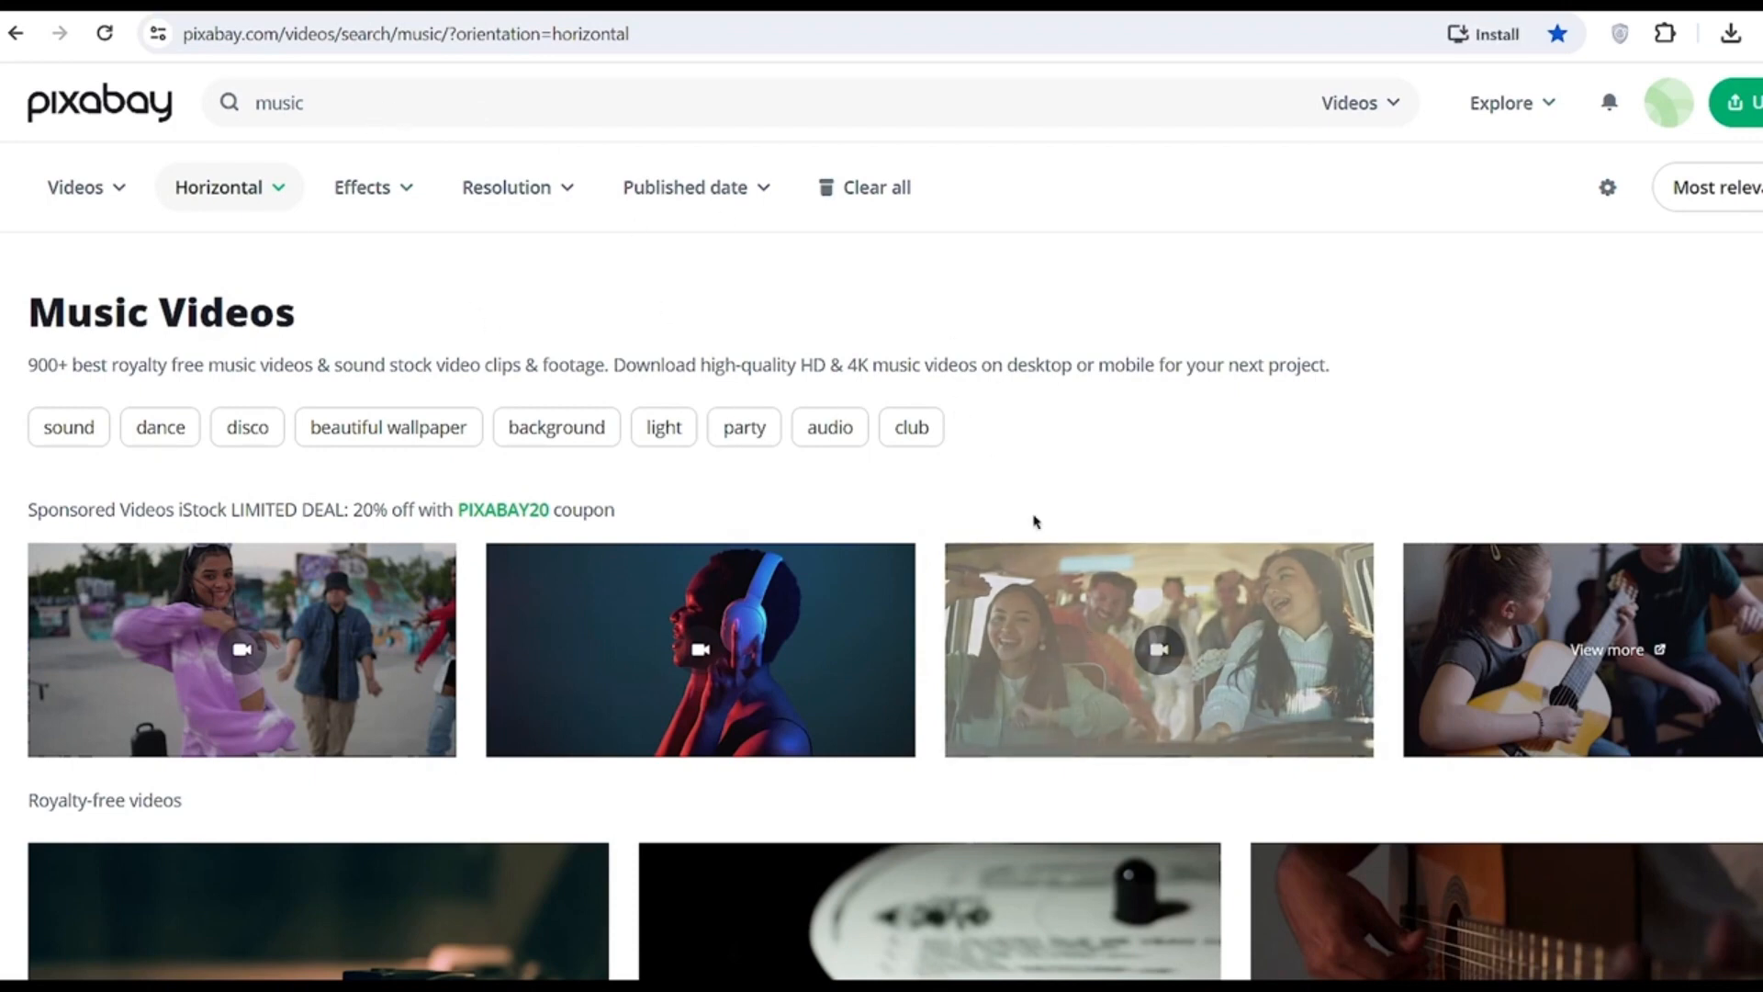
Search Pixabay for "kids music", switch the media type to Music and browse the royalty-free tracks
{"action": "left_click", "coordinate": [353, 115]}
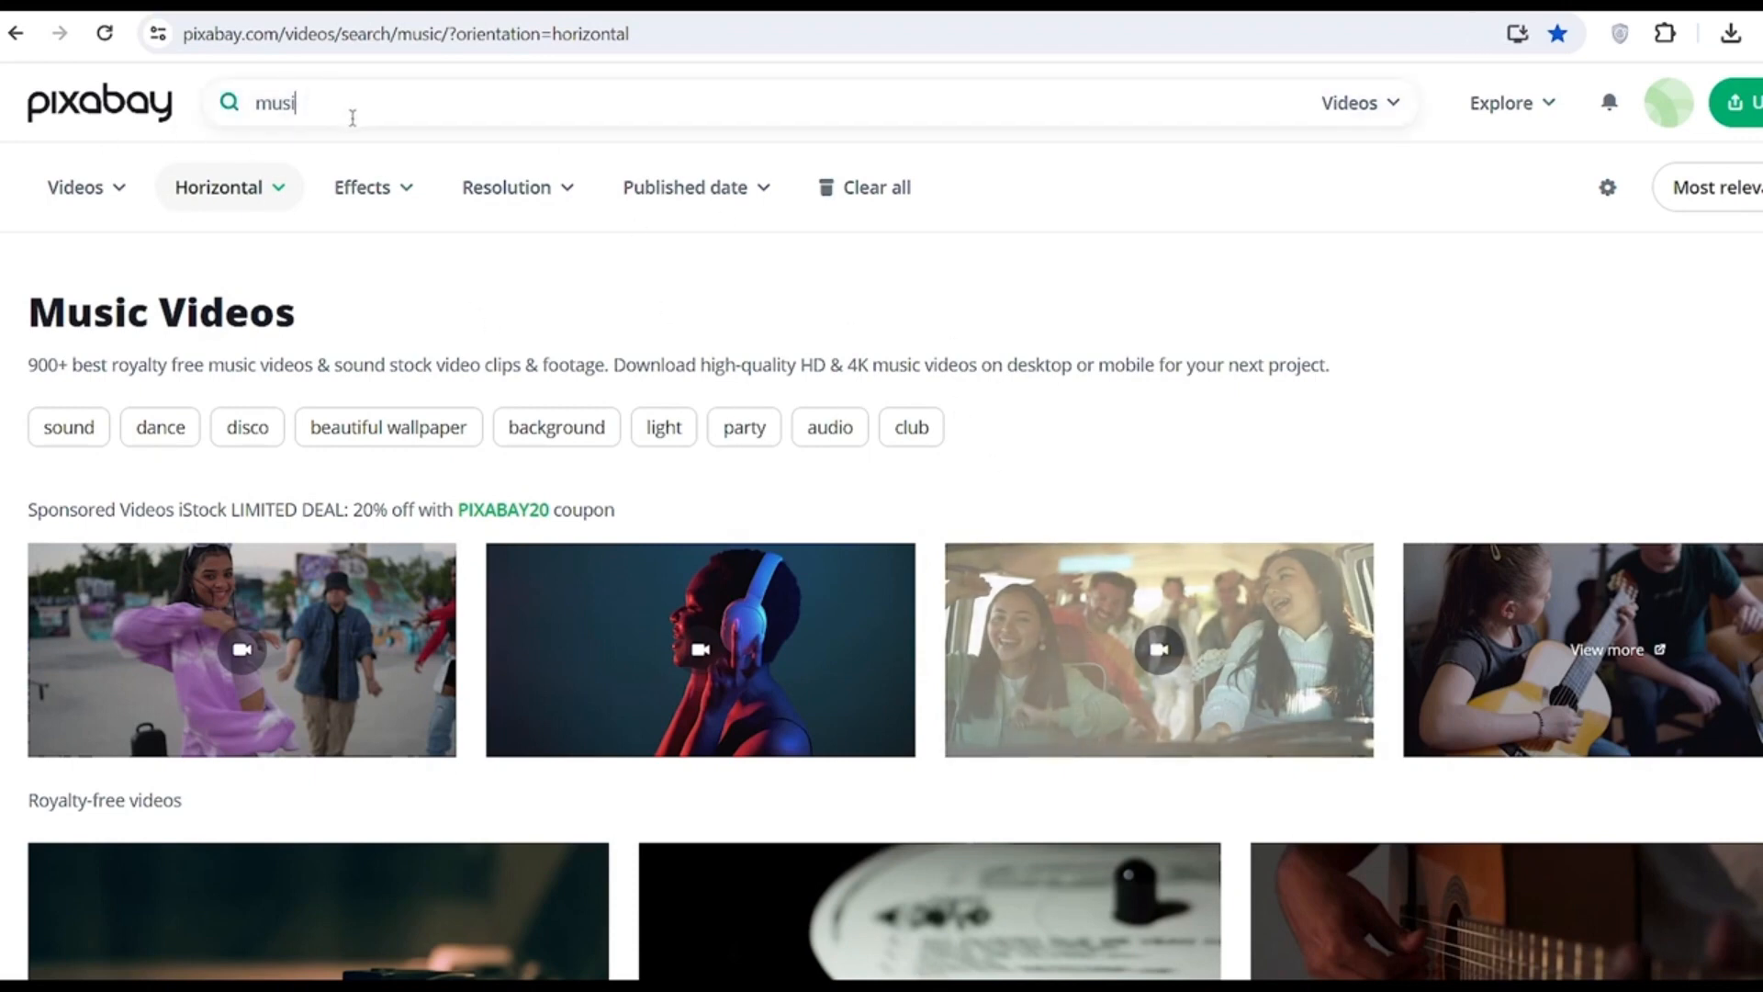
{"action": "key", "text": "BackSpace"}
{"action": "type", "text": "kids mus"}
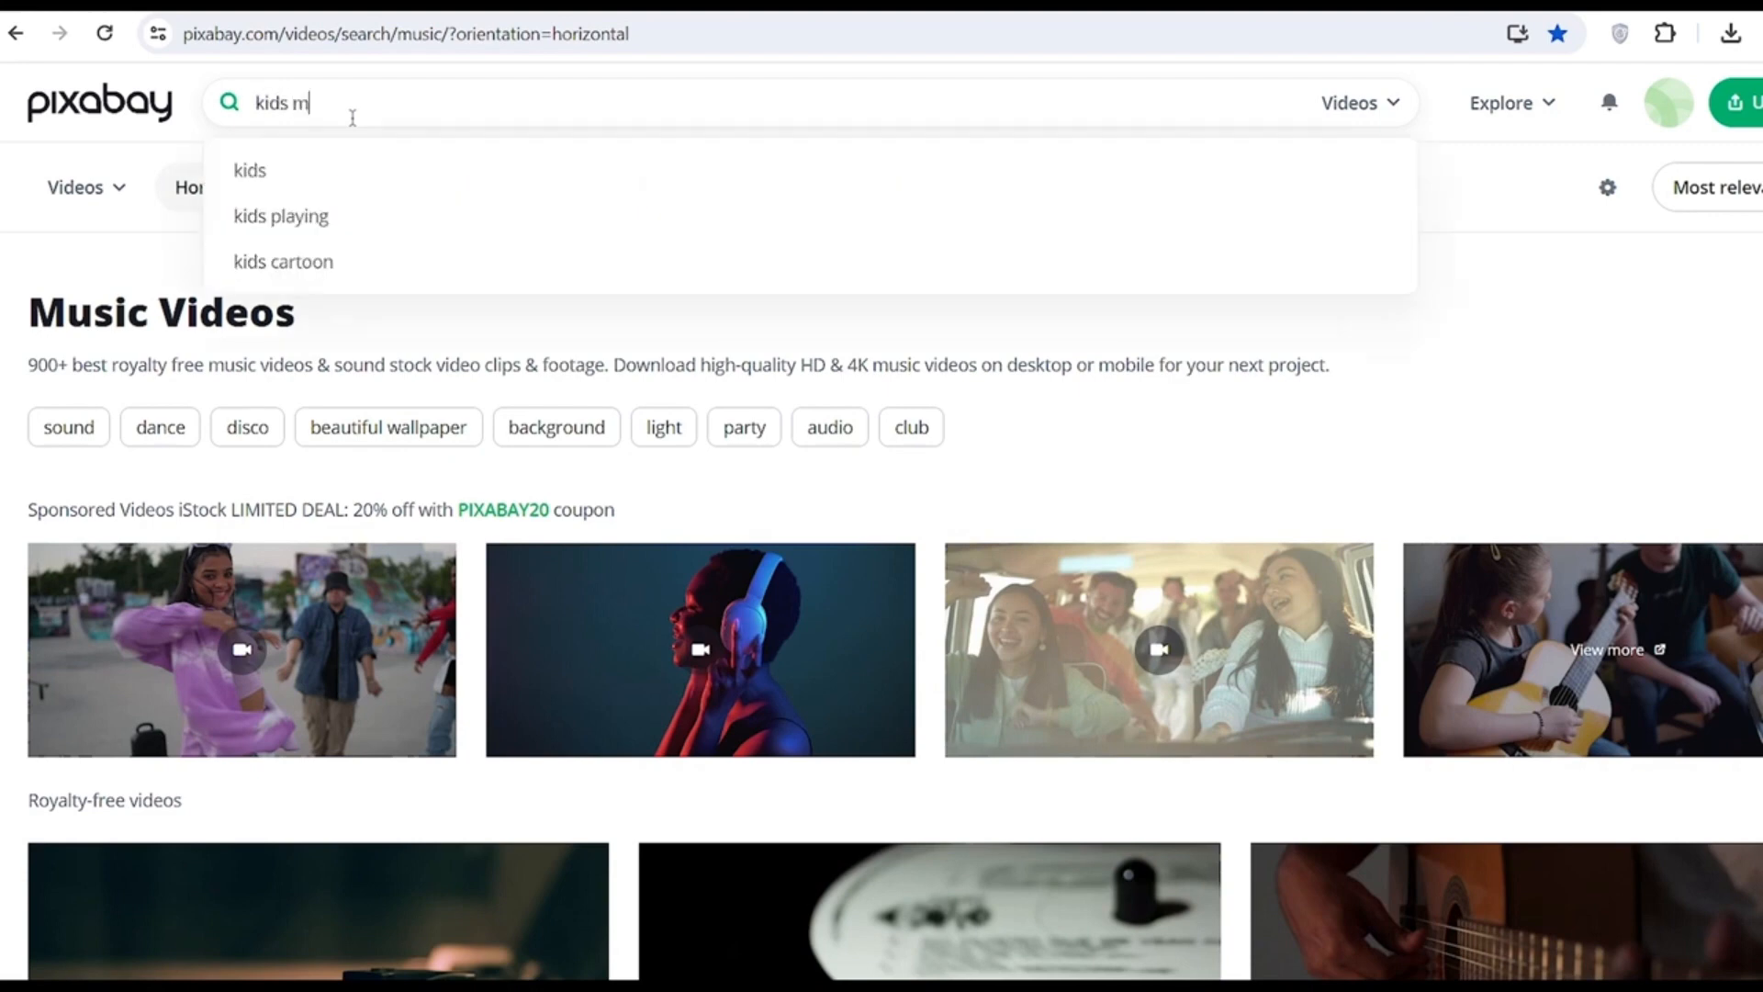
{"action": "key", "text": "Return"}
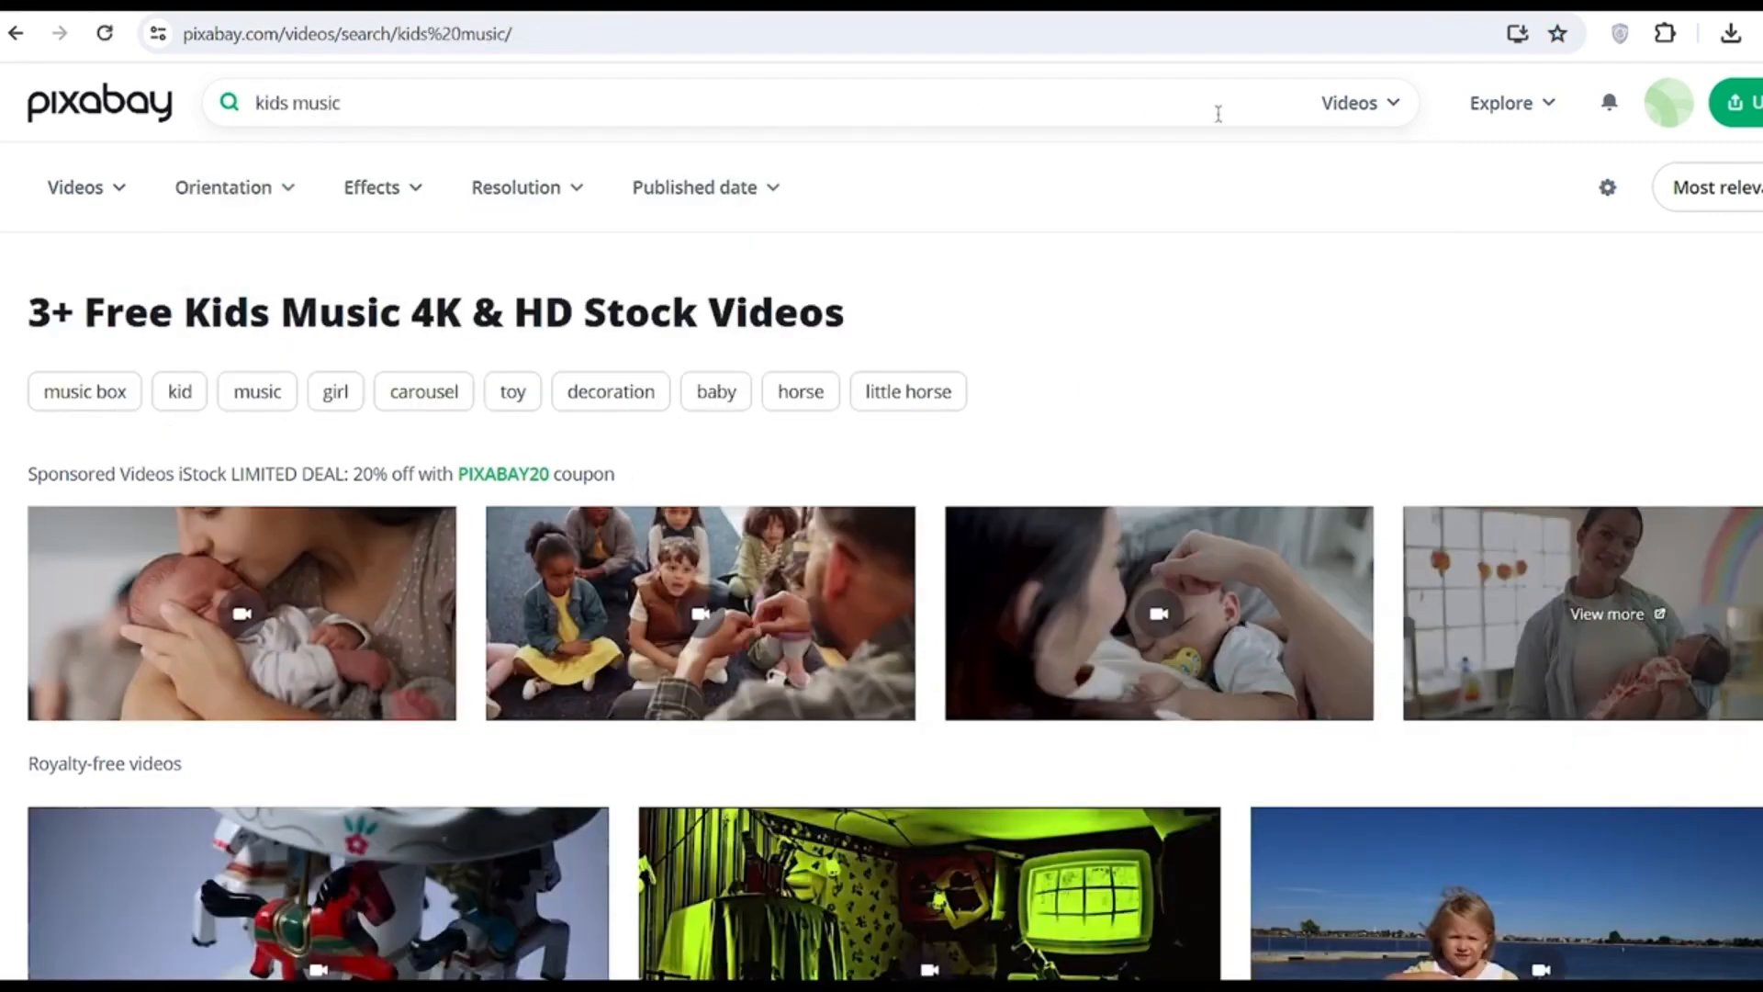
{"action": "left_click", "coordinate": [1388, 107]}
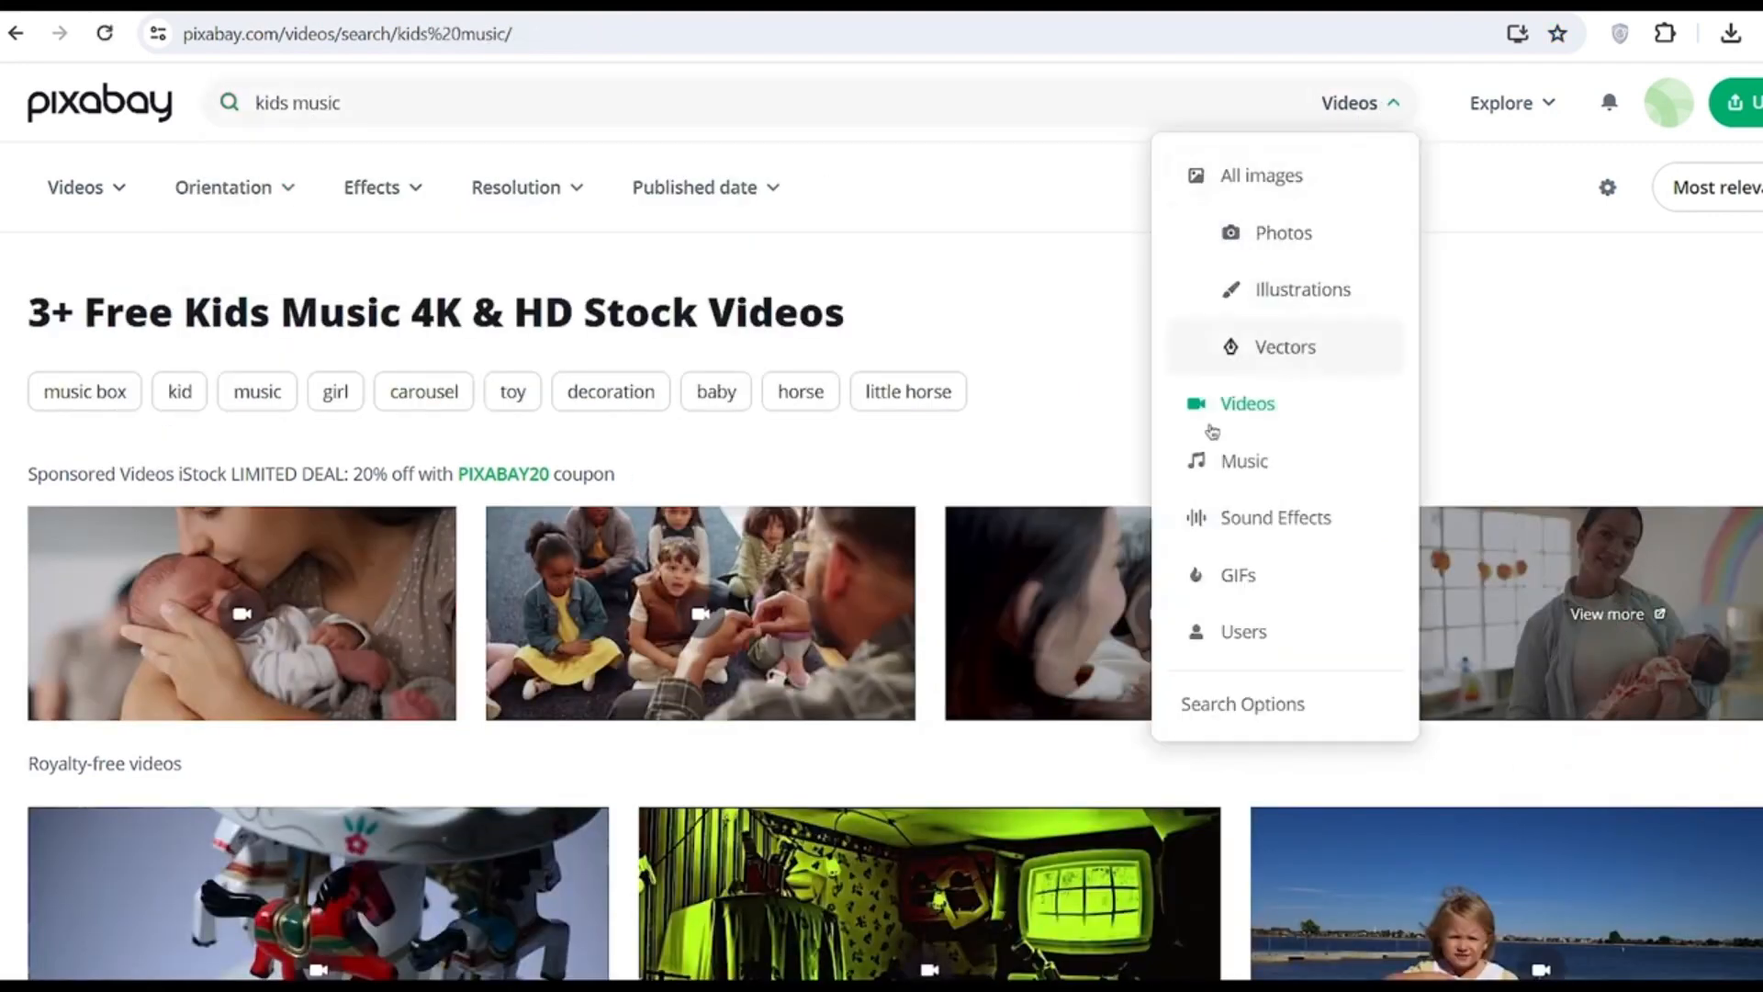
{"action": "left_click", "coordinate": [1236, 470]}
{"action": "scroll", "coordinate": [1167, 510], "scroll_direction": "down", "scroll_amount": 1}
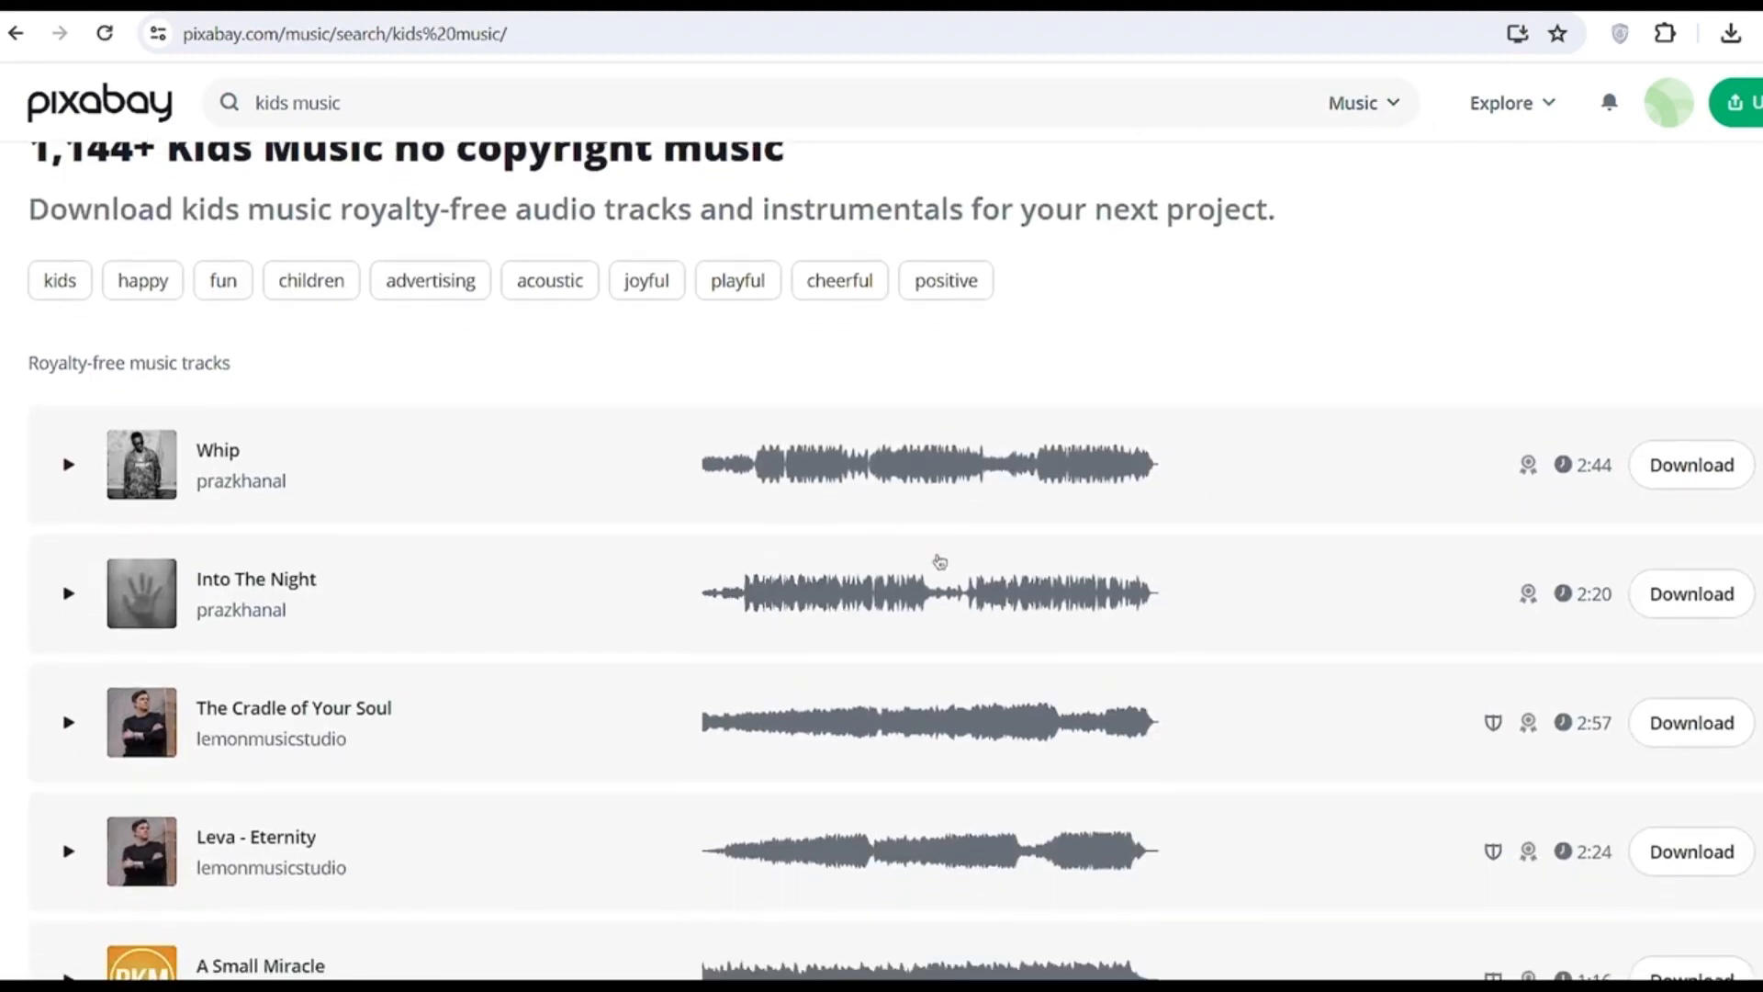
{"action": "scroll", "coordinate": [991, 593], "scroll_direction": "down", "scroll_amount": 1}
{"action": "scroll", "coordinate": [436, 659], "scroll_direction": "down", "scroll_amount": 1}
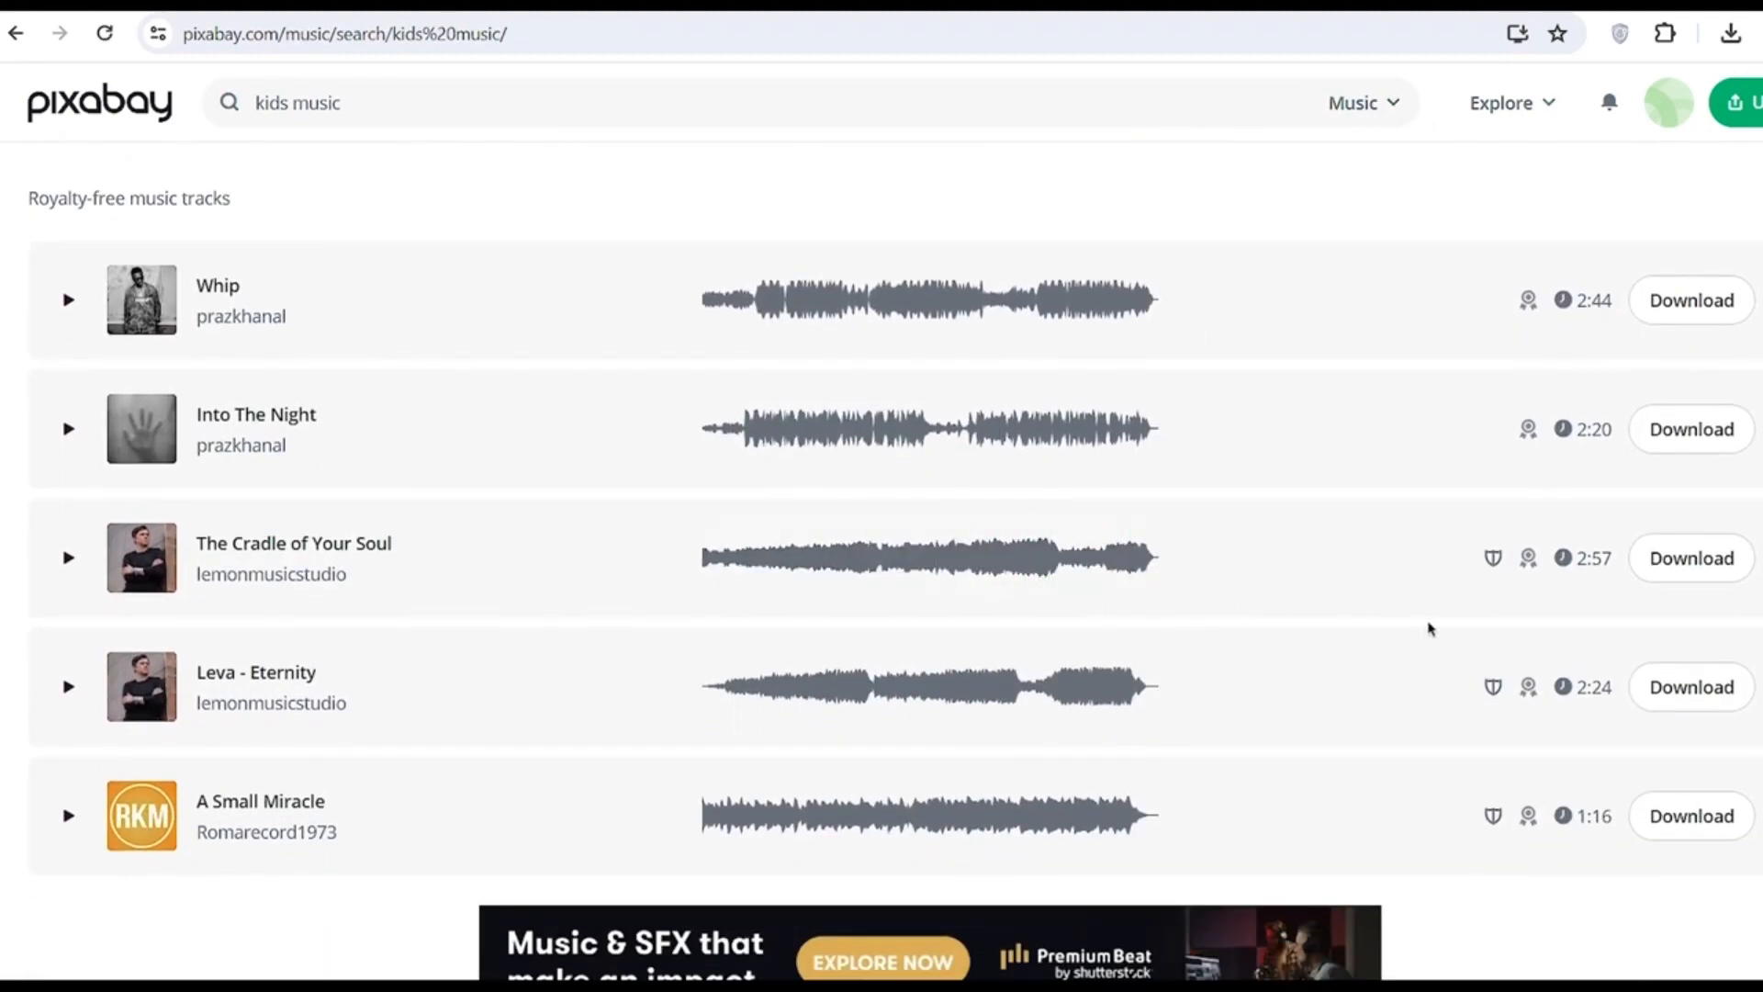
{"action": "scroll", "coordinate": [1249, 592], "scroll_direction": "up", "scroll_amount": 1}
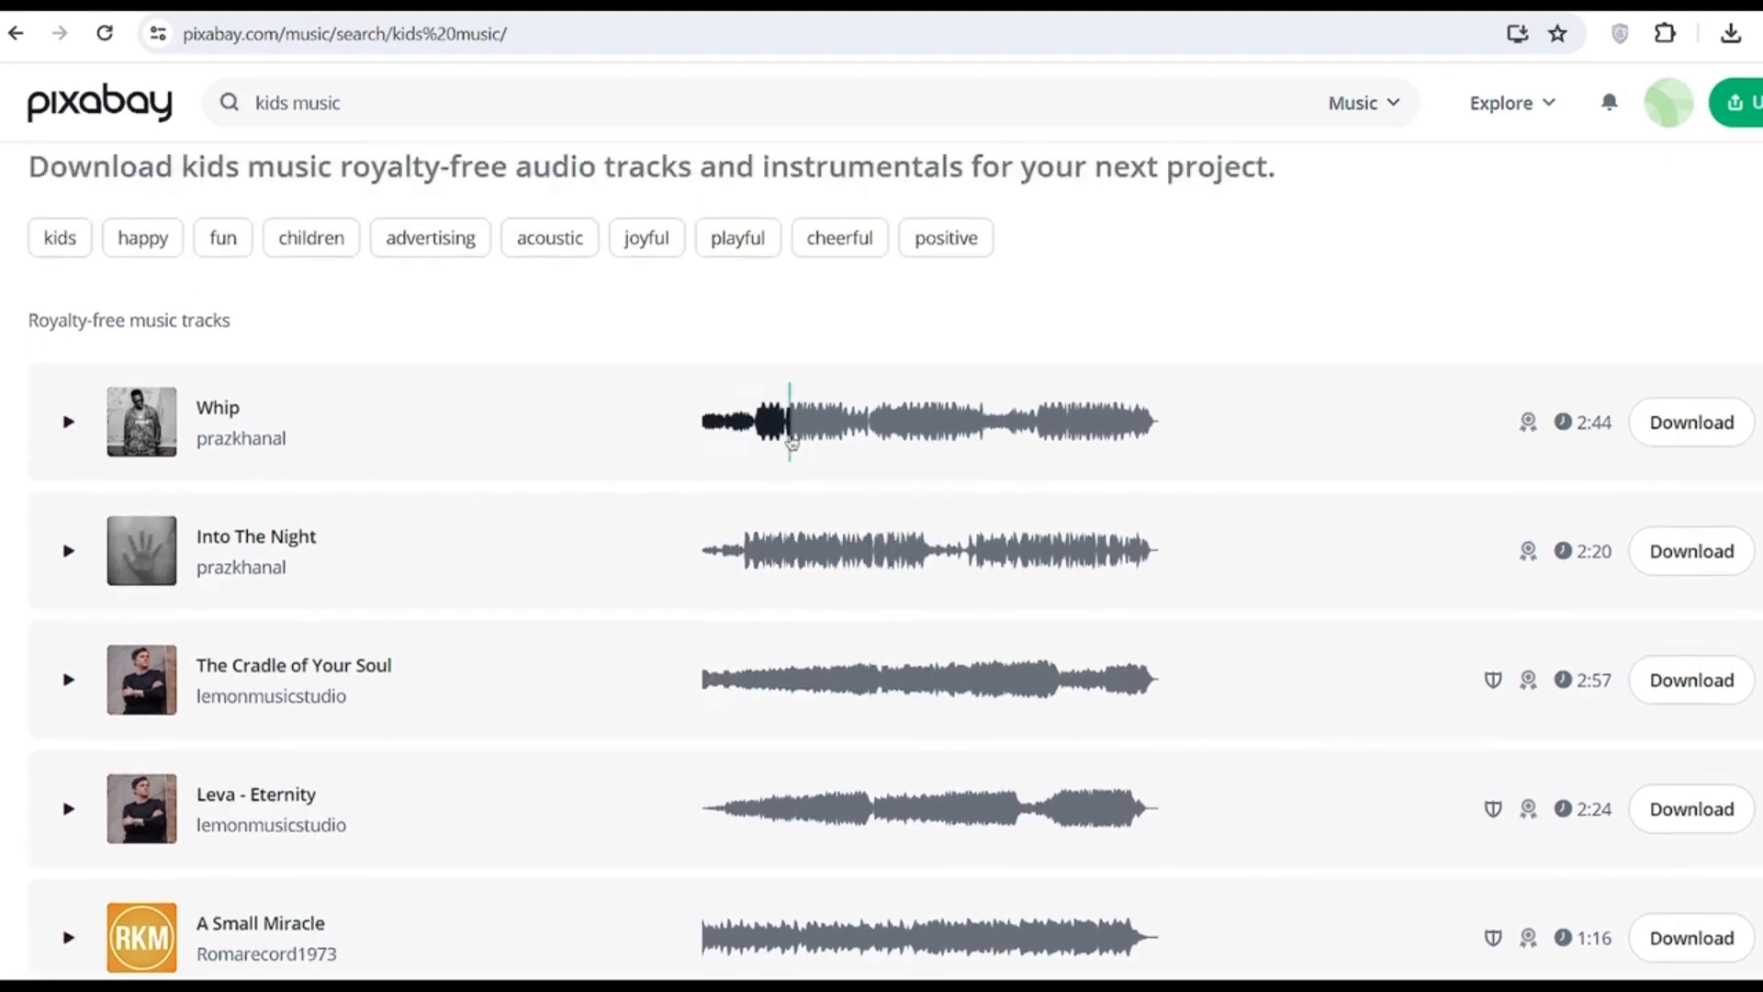
{"action": "scroll", "coordinate": [776, 507], "scroll_direction": "down", "scroll_amount": 4}
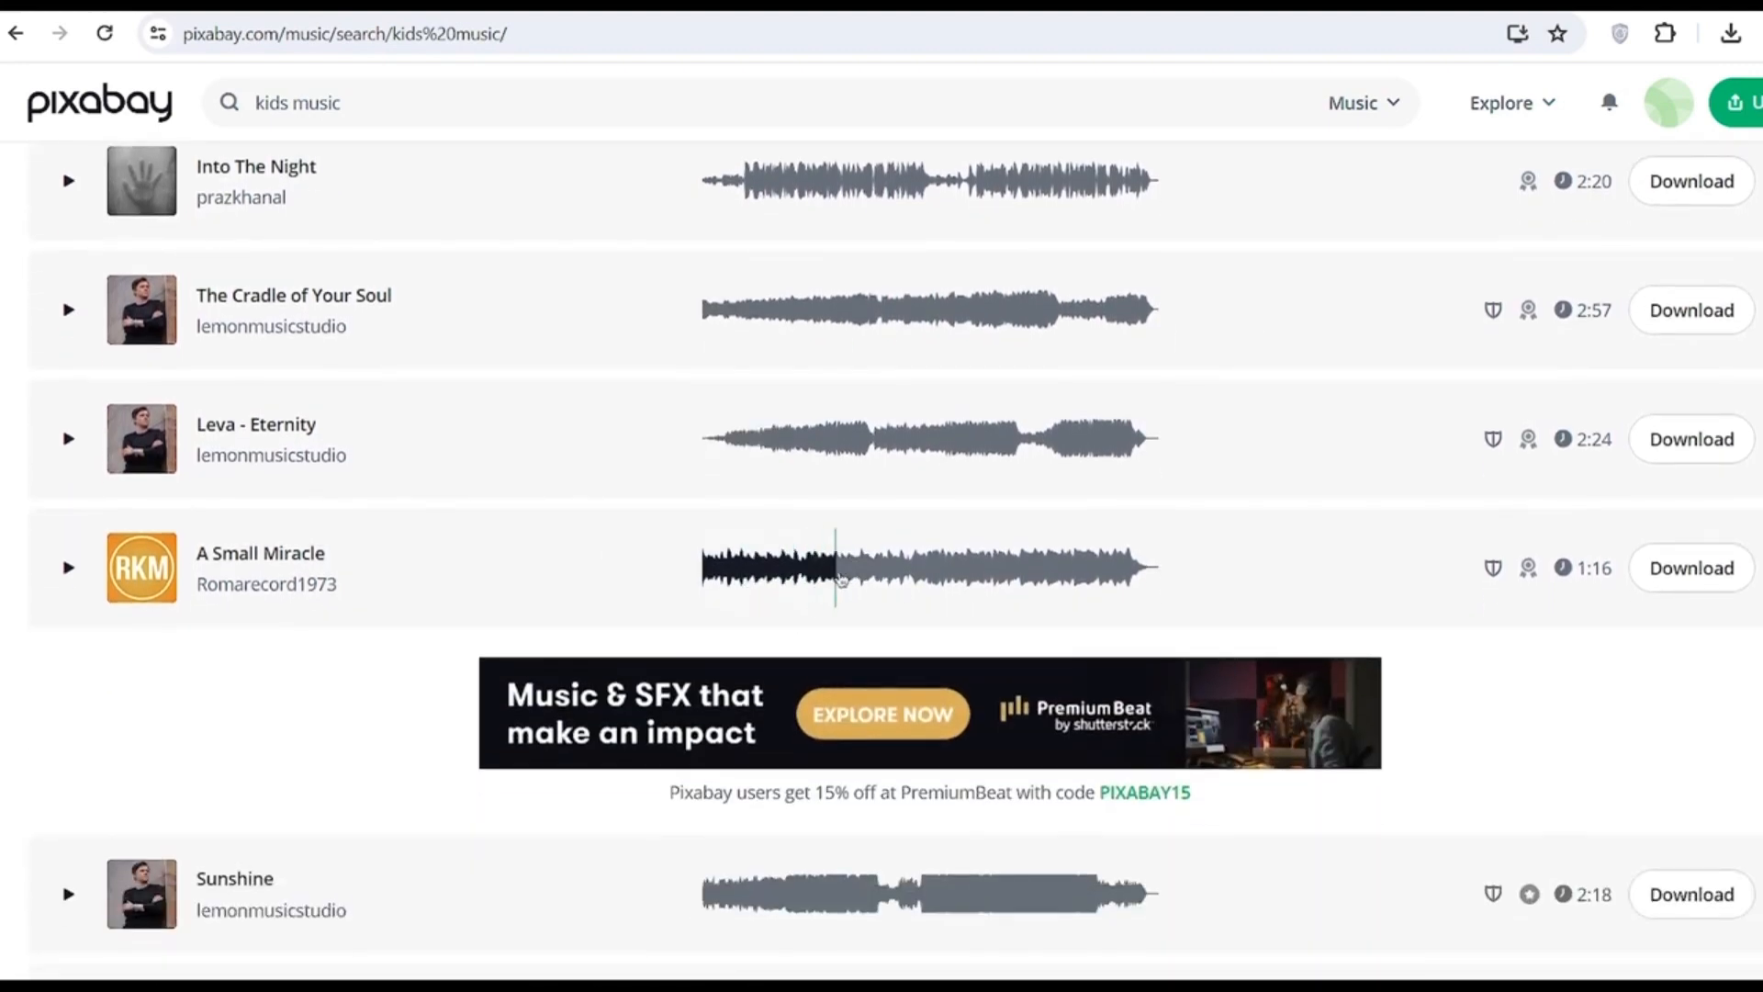
{"action": "scroll", "coordinate": [1083, 565], "scroll_direction": "up", "scroll_amount": 2}
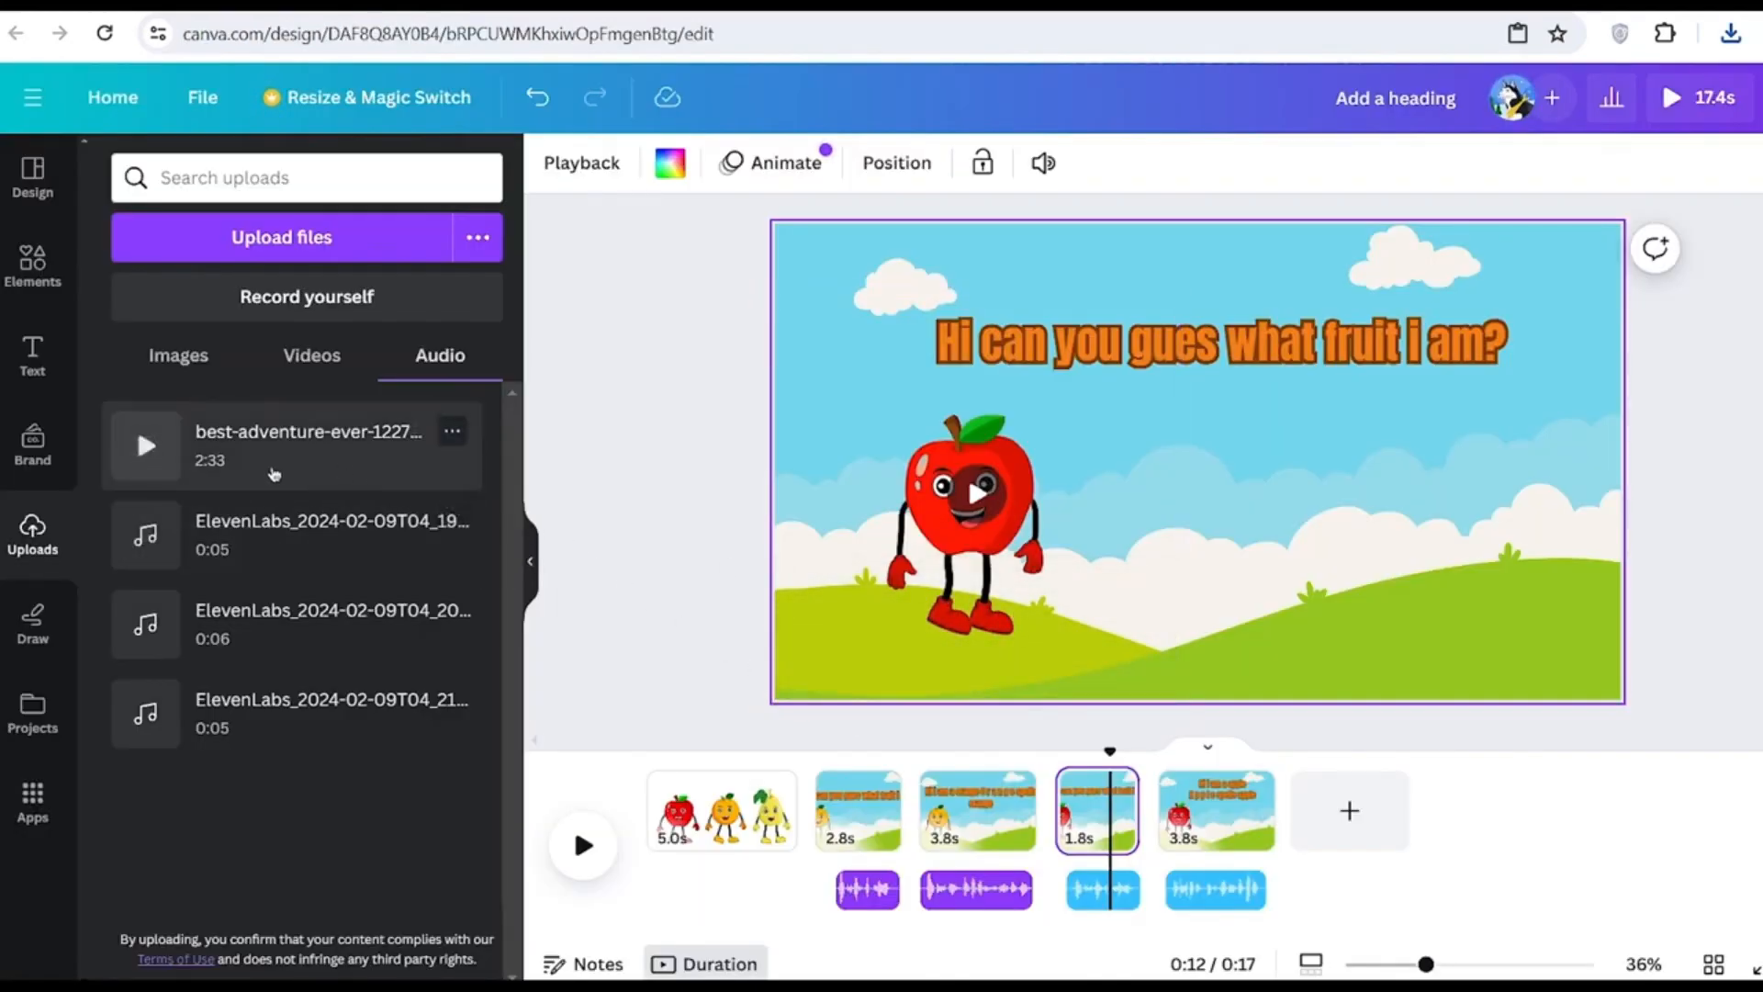
Add best-adventure-ever-122726.mp3 to the Canva timeline and extend its start back to the end of the three-fruit page
{"action": "left_click", "coordinate": [250, 456]}
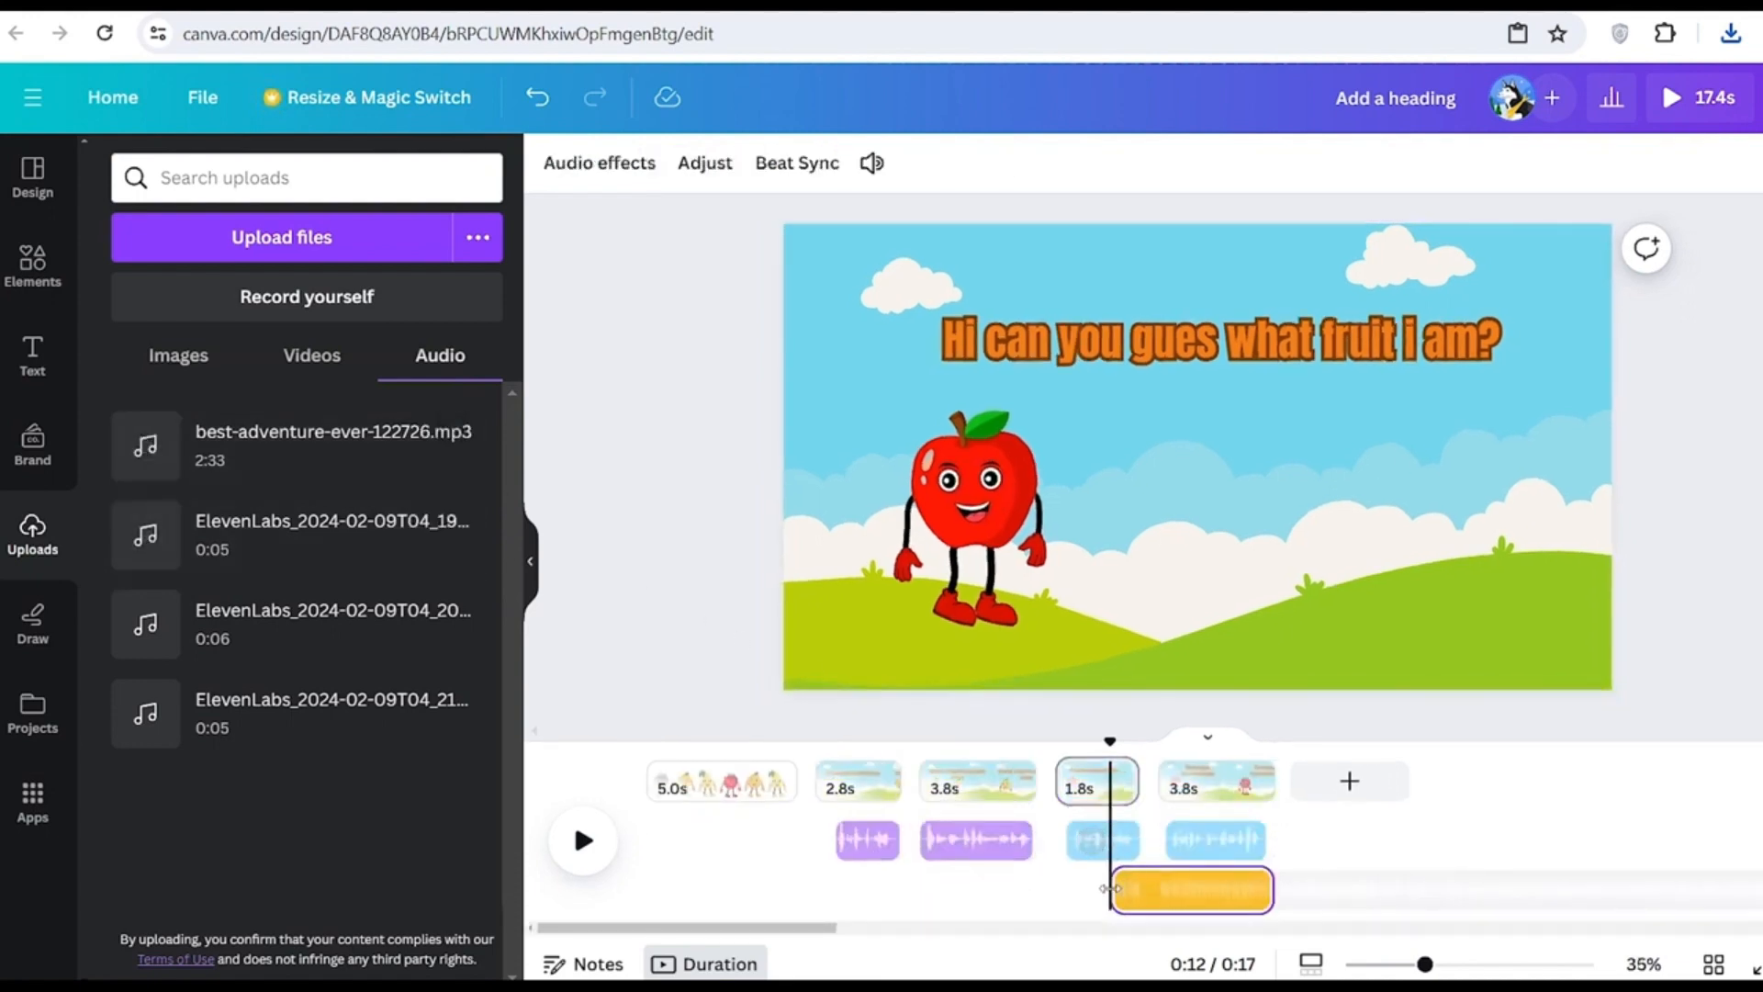
{"action": "left_click_drag", "start_coordinate": [1115, 889], "coordinate": [787, 889]}
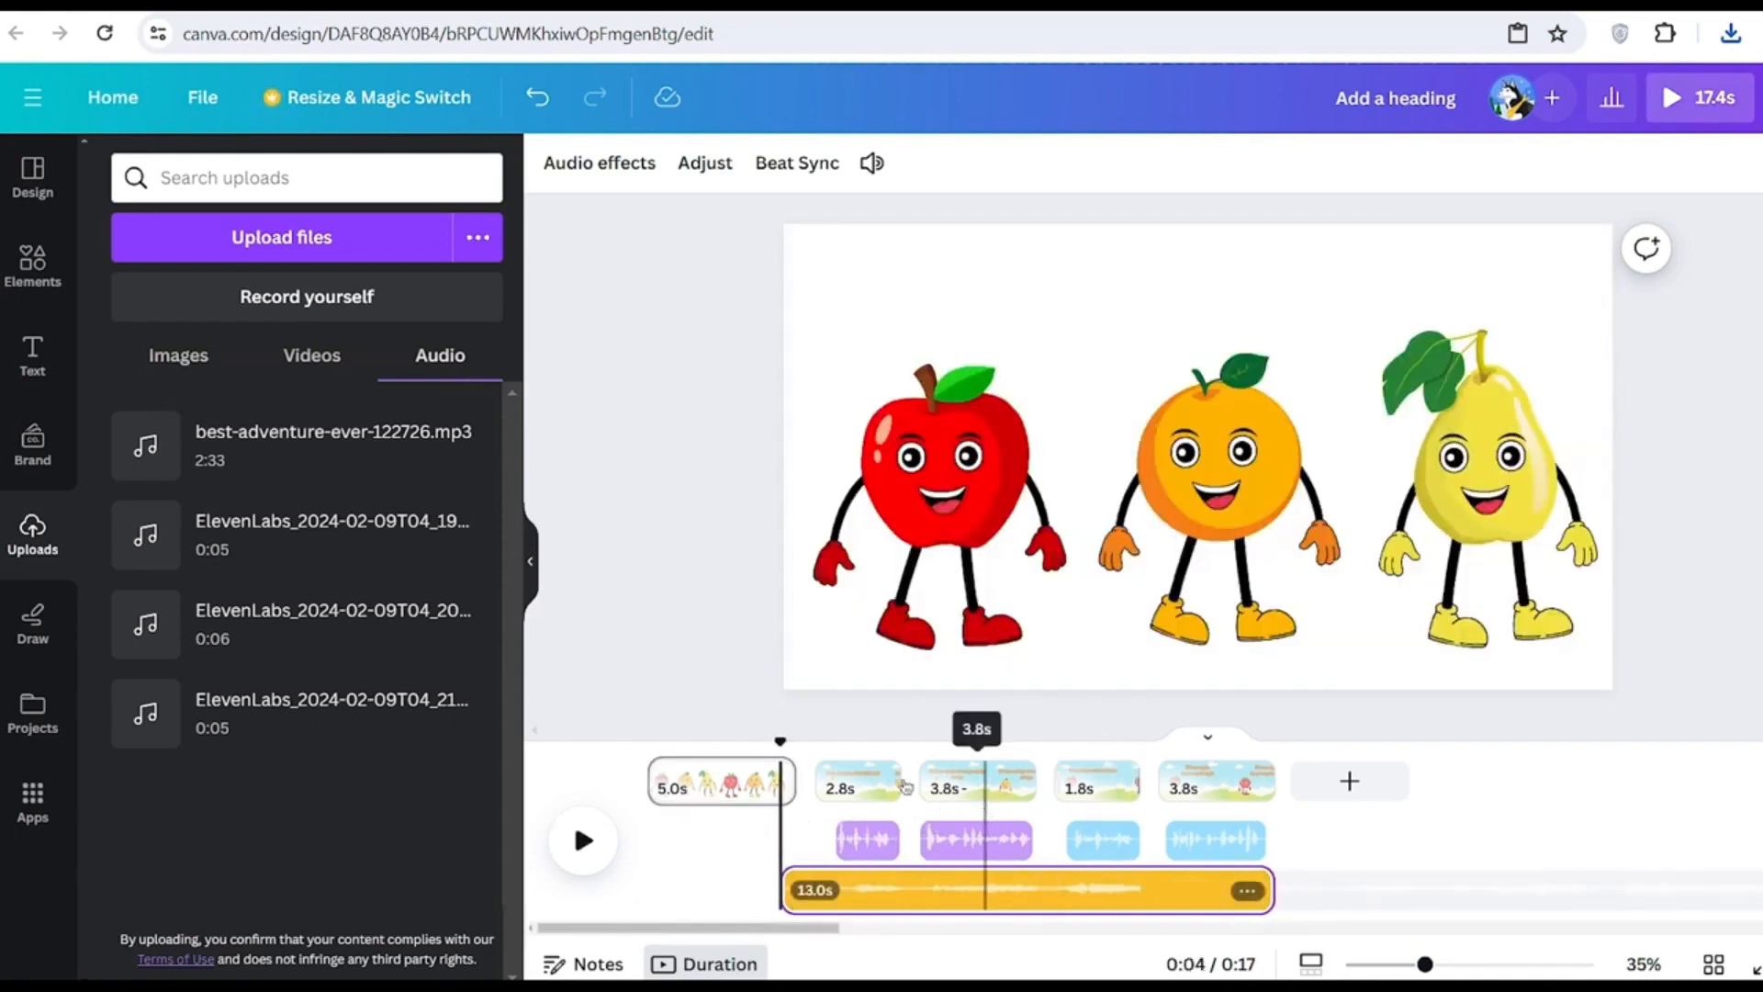
{"action": "double_click", "coordinate": [1096, 899]}
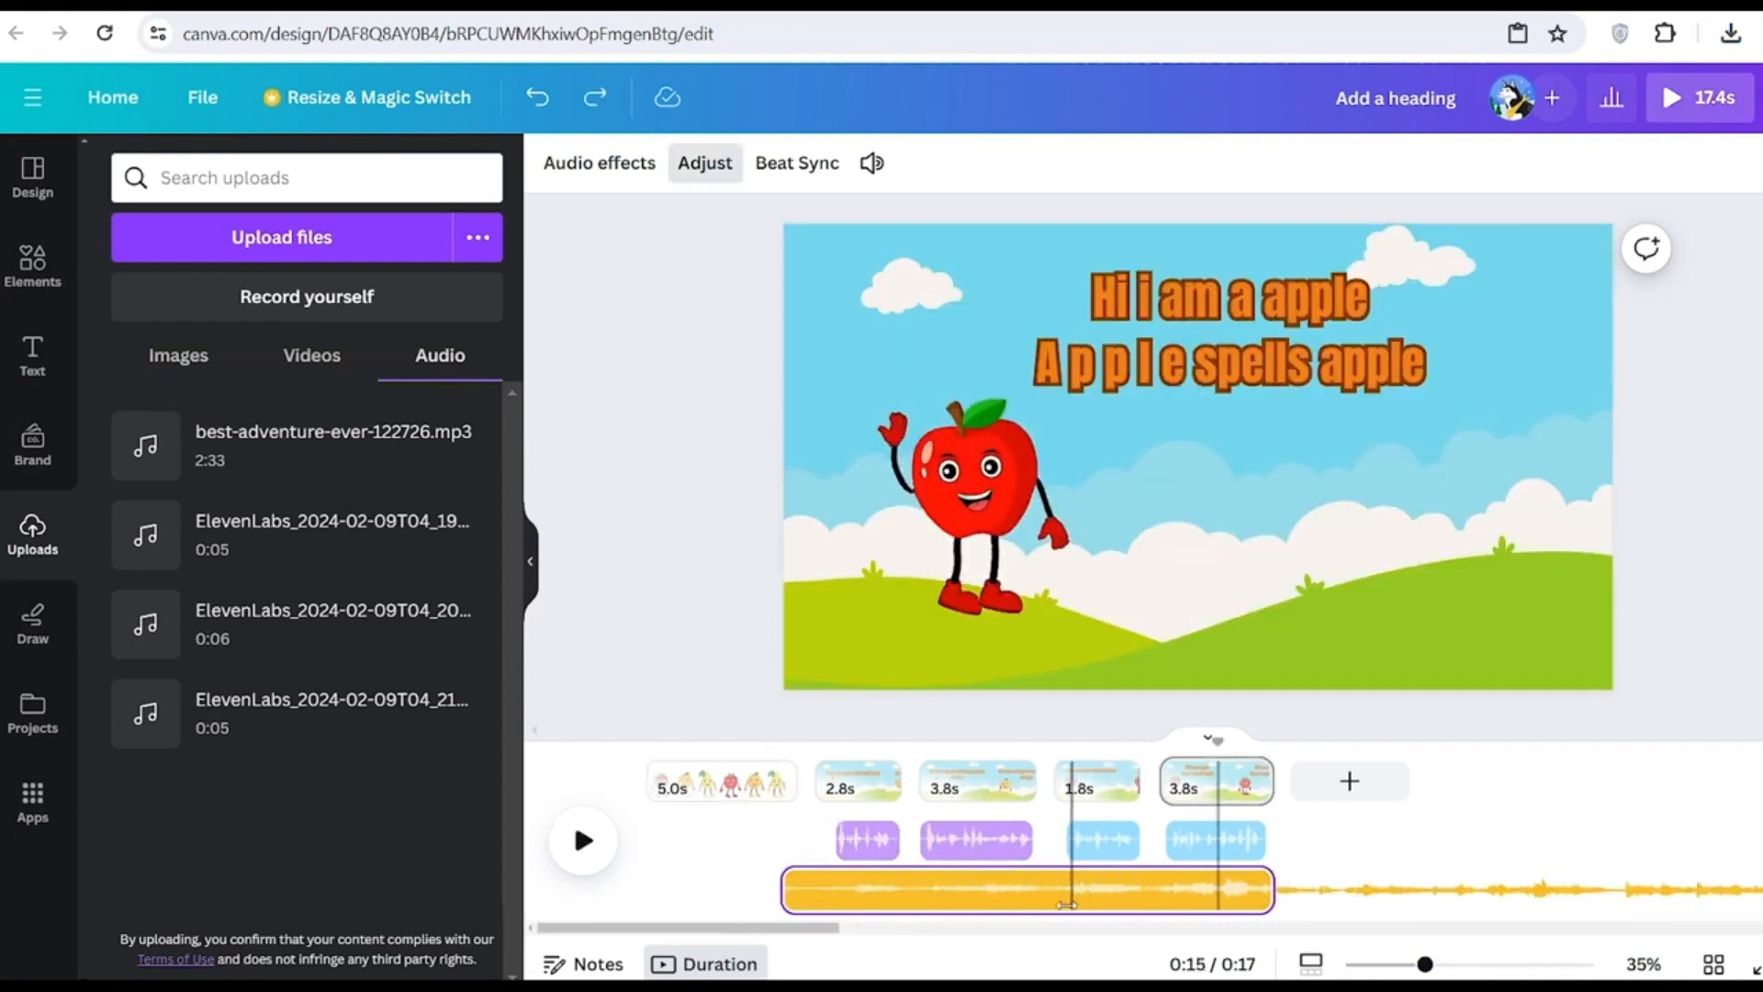
{"action": "left_click", "coordinate": [871, 762]}
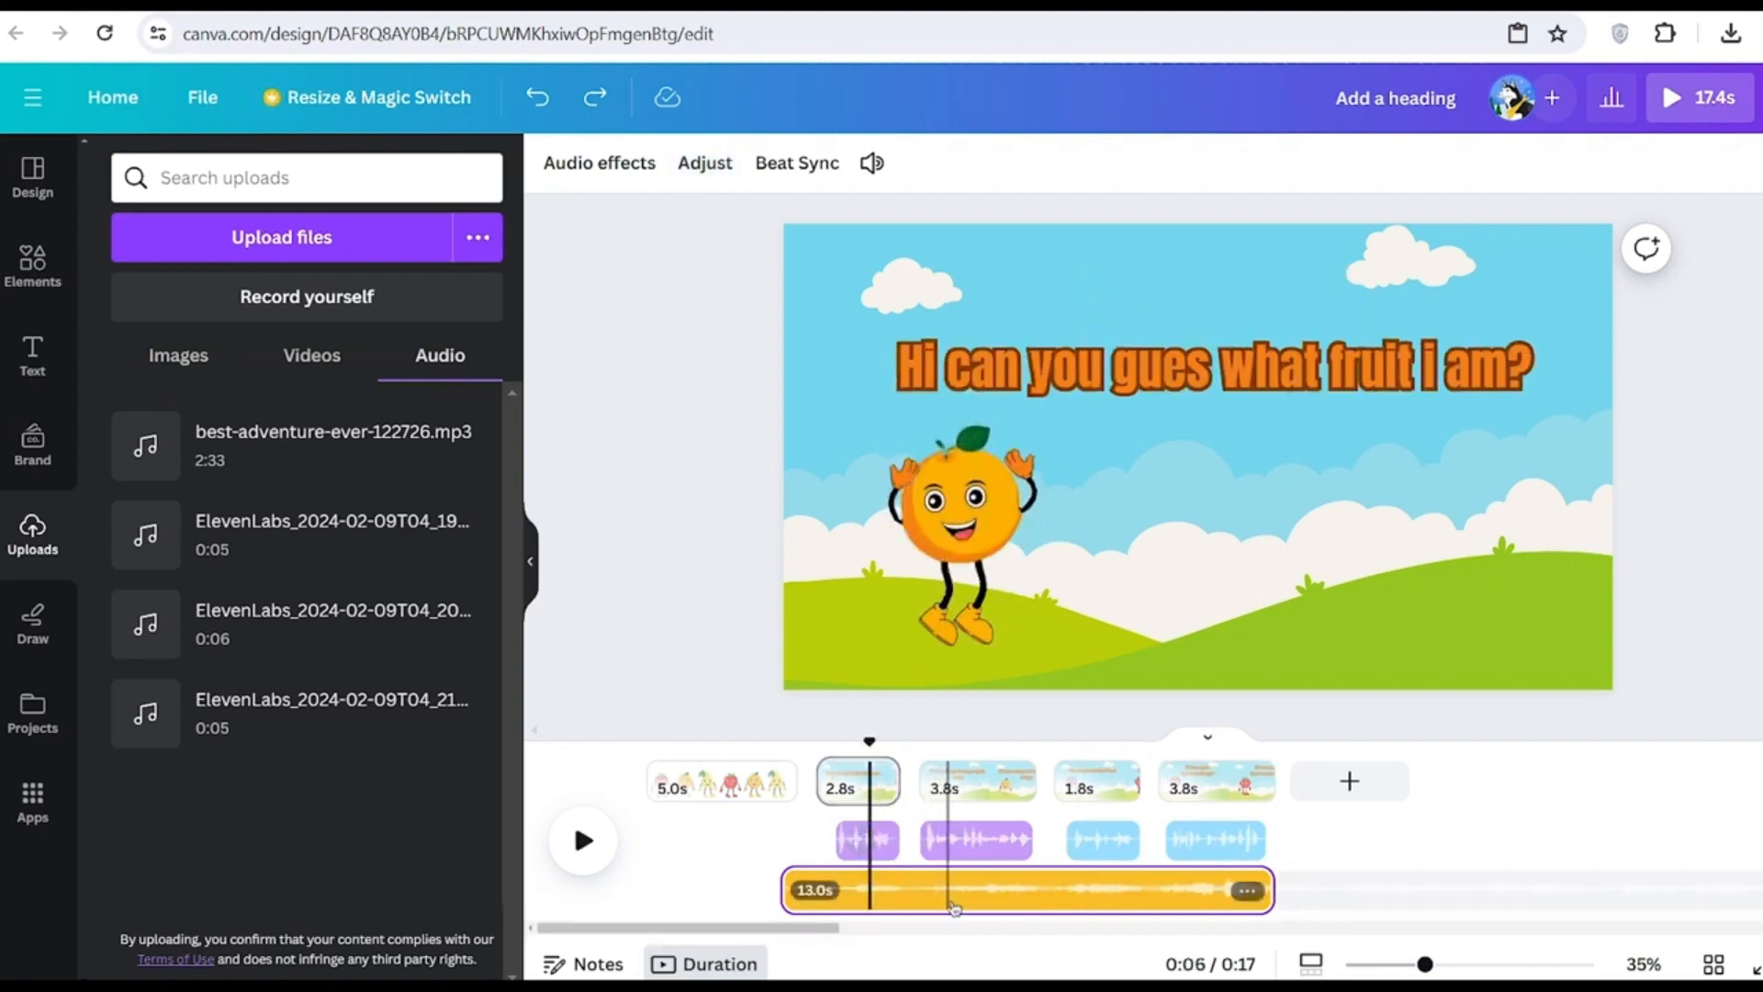
Set the background music track's volume to 44, leaving the other audio tracks alone
{"action": "left_click", "coordinate": [1000, 895]}
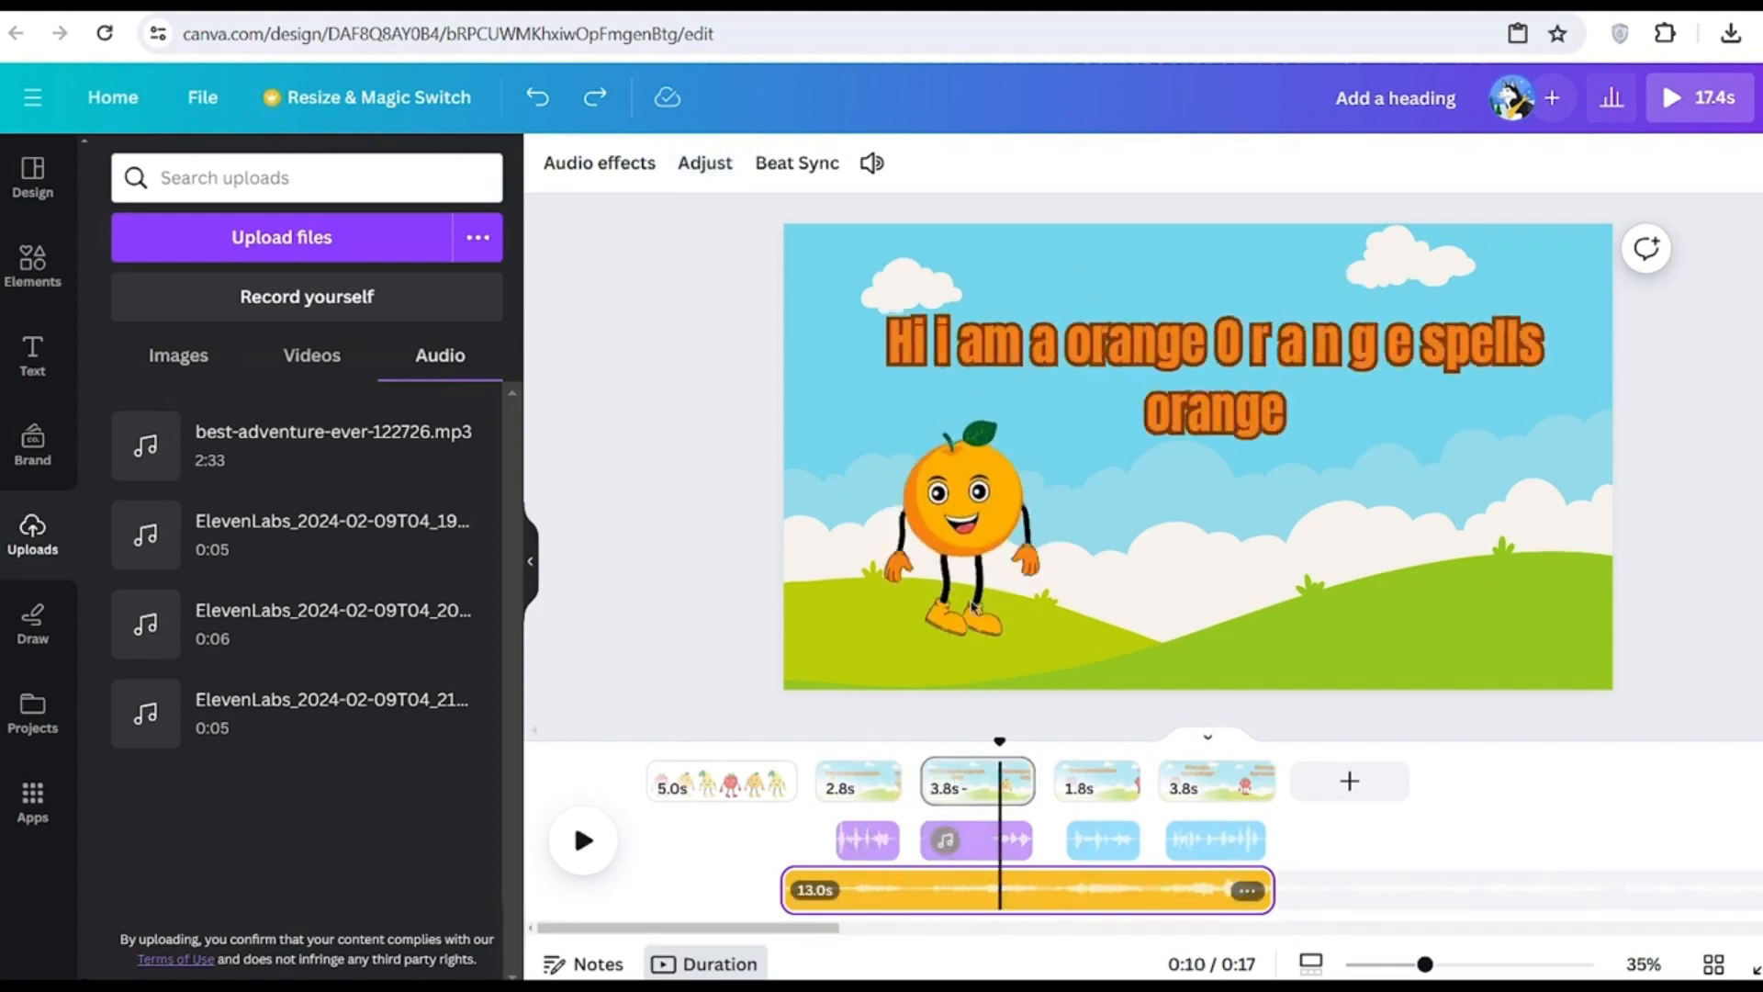
{"action": "left_click", "coordinate": [872, 165]}
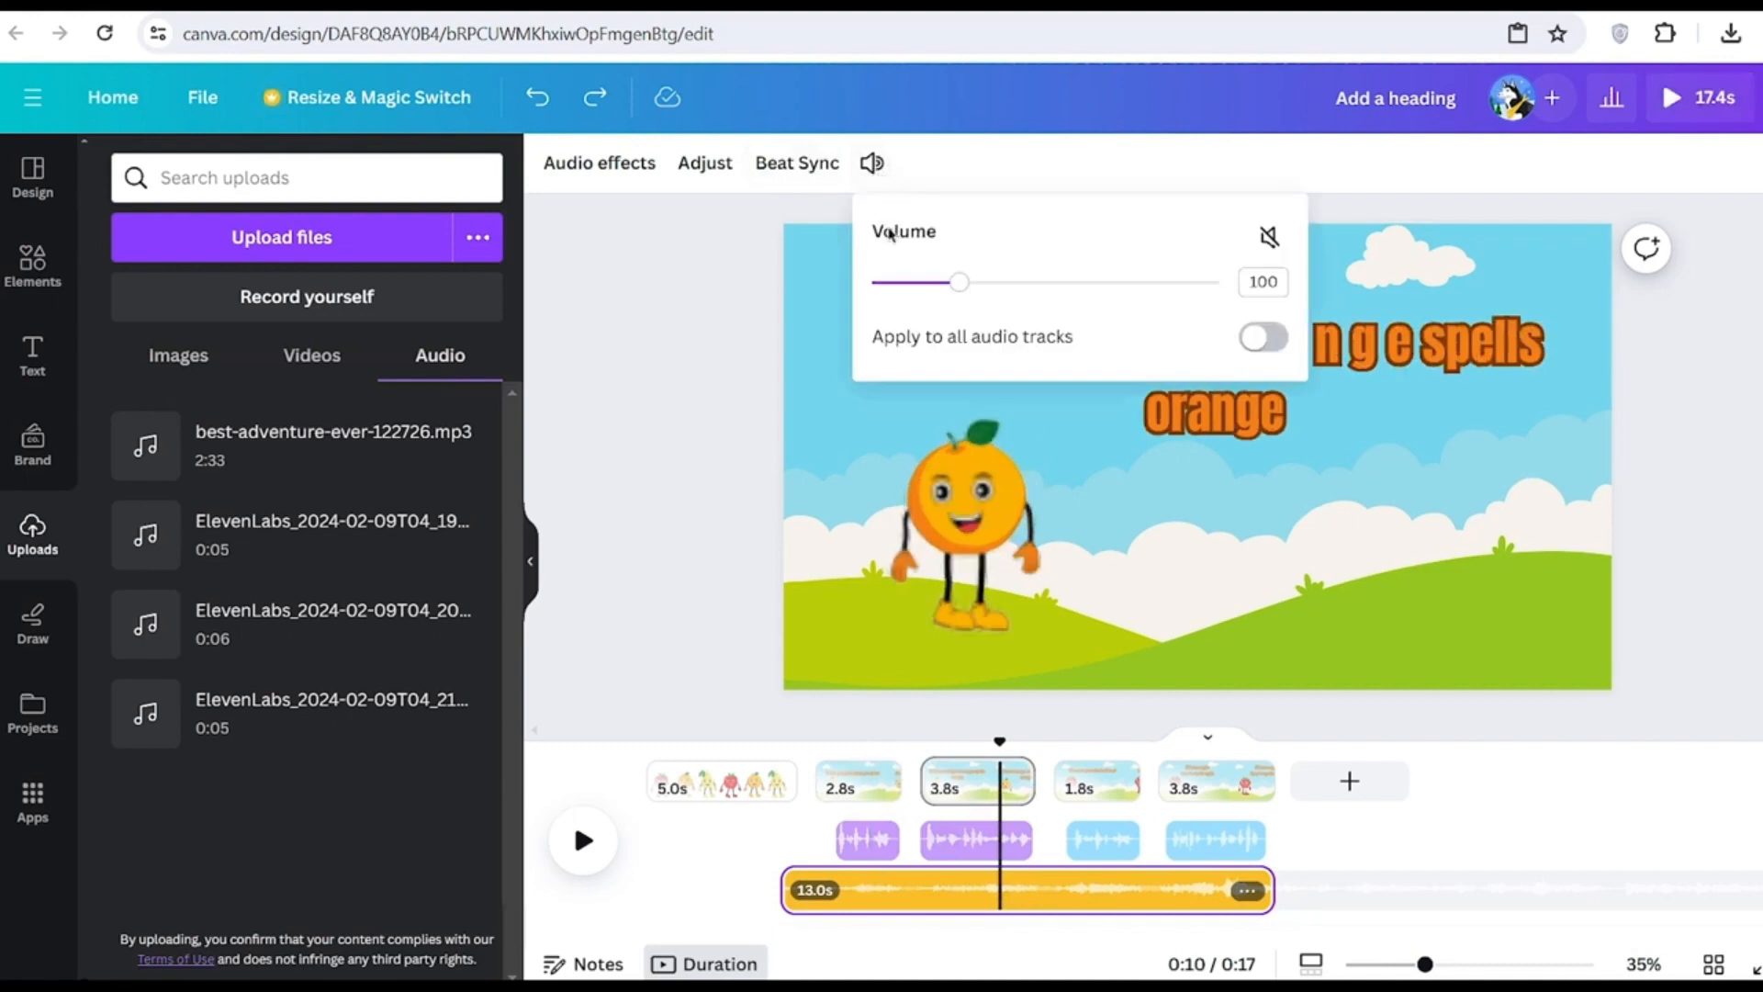
{"action": "left_click_drag", "start_coordinate": [966, 288], "coordinate": [910, 285]}
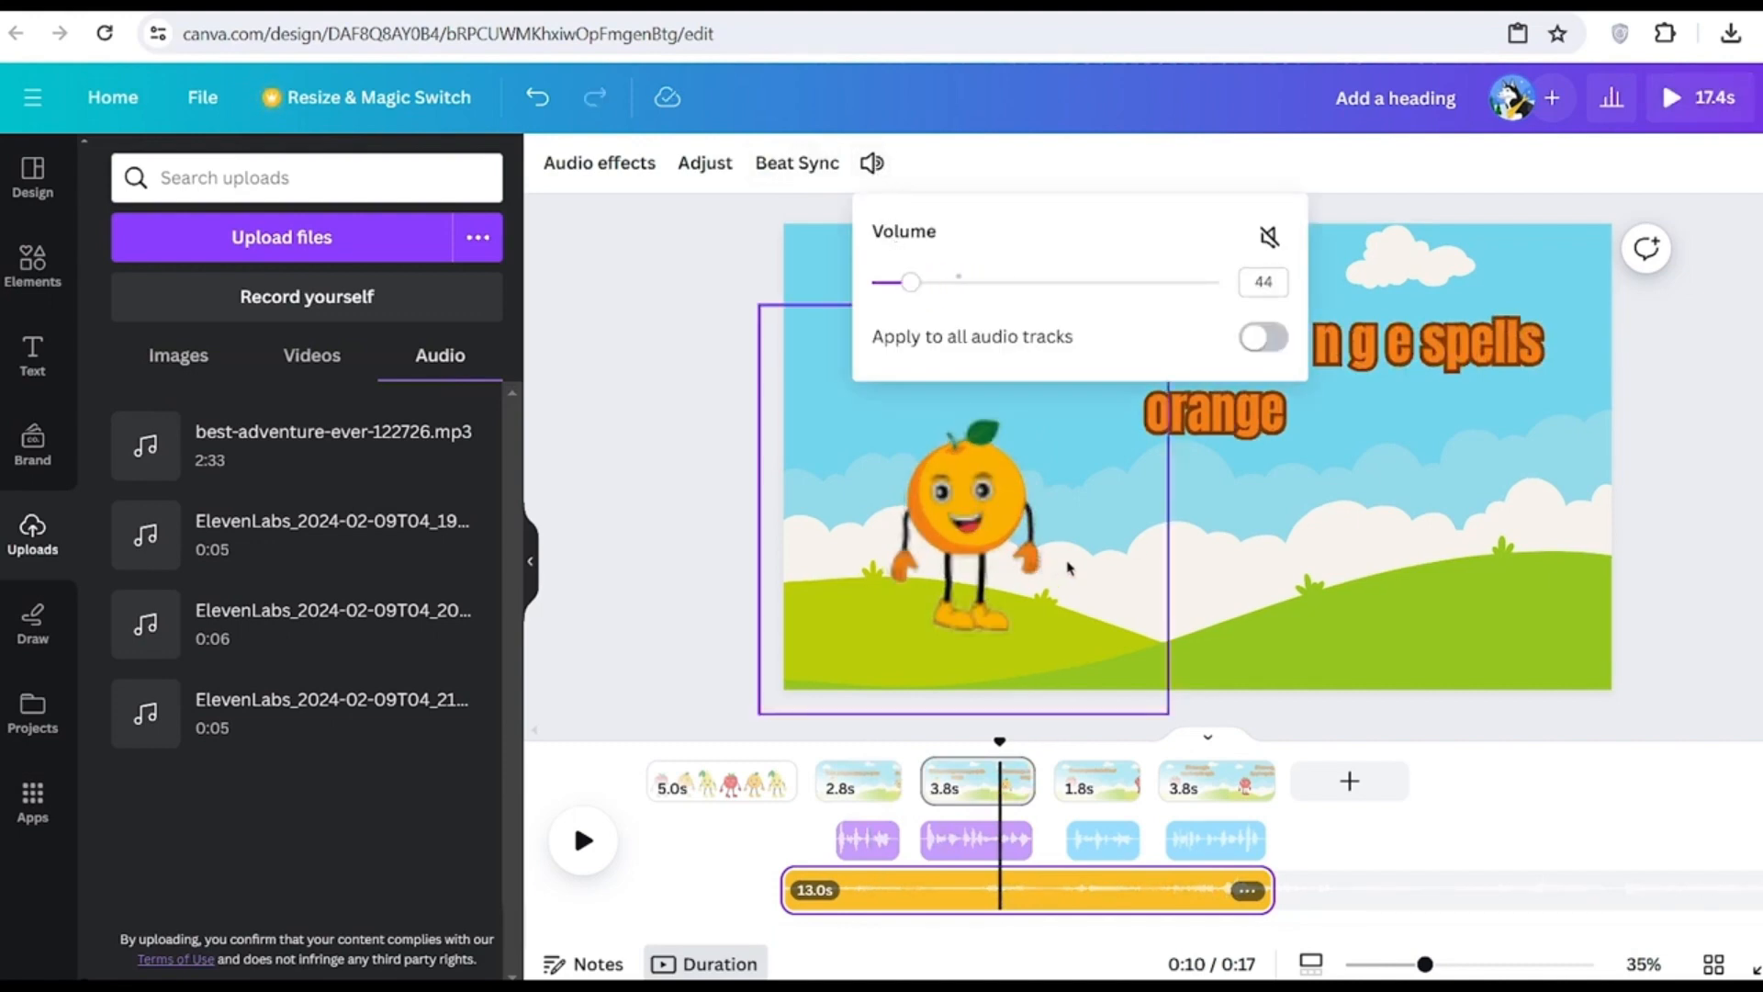
{"action": "left_click", "coordinate": [1222, 567]}
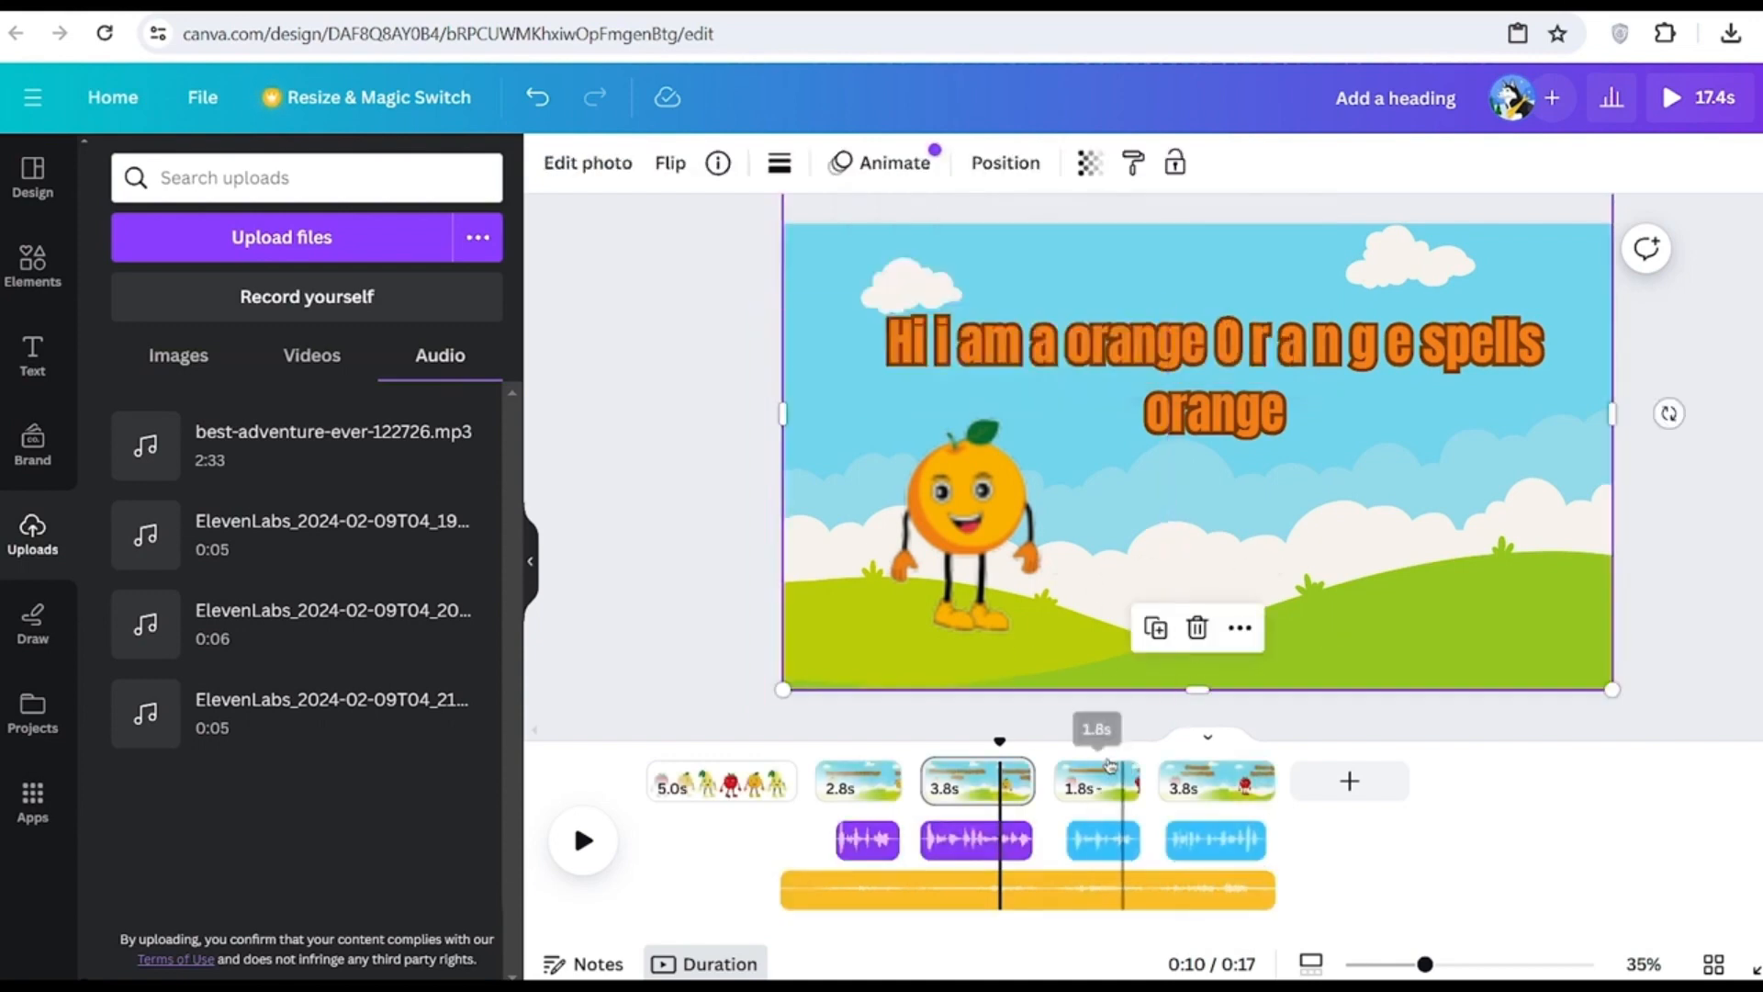
Download all five pages of the design as an MP4 video at 1080p (HD) quality
{"action": "left_click", "coordinate": [1380, 856]}
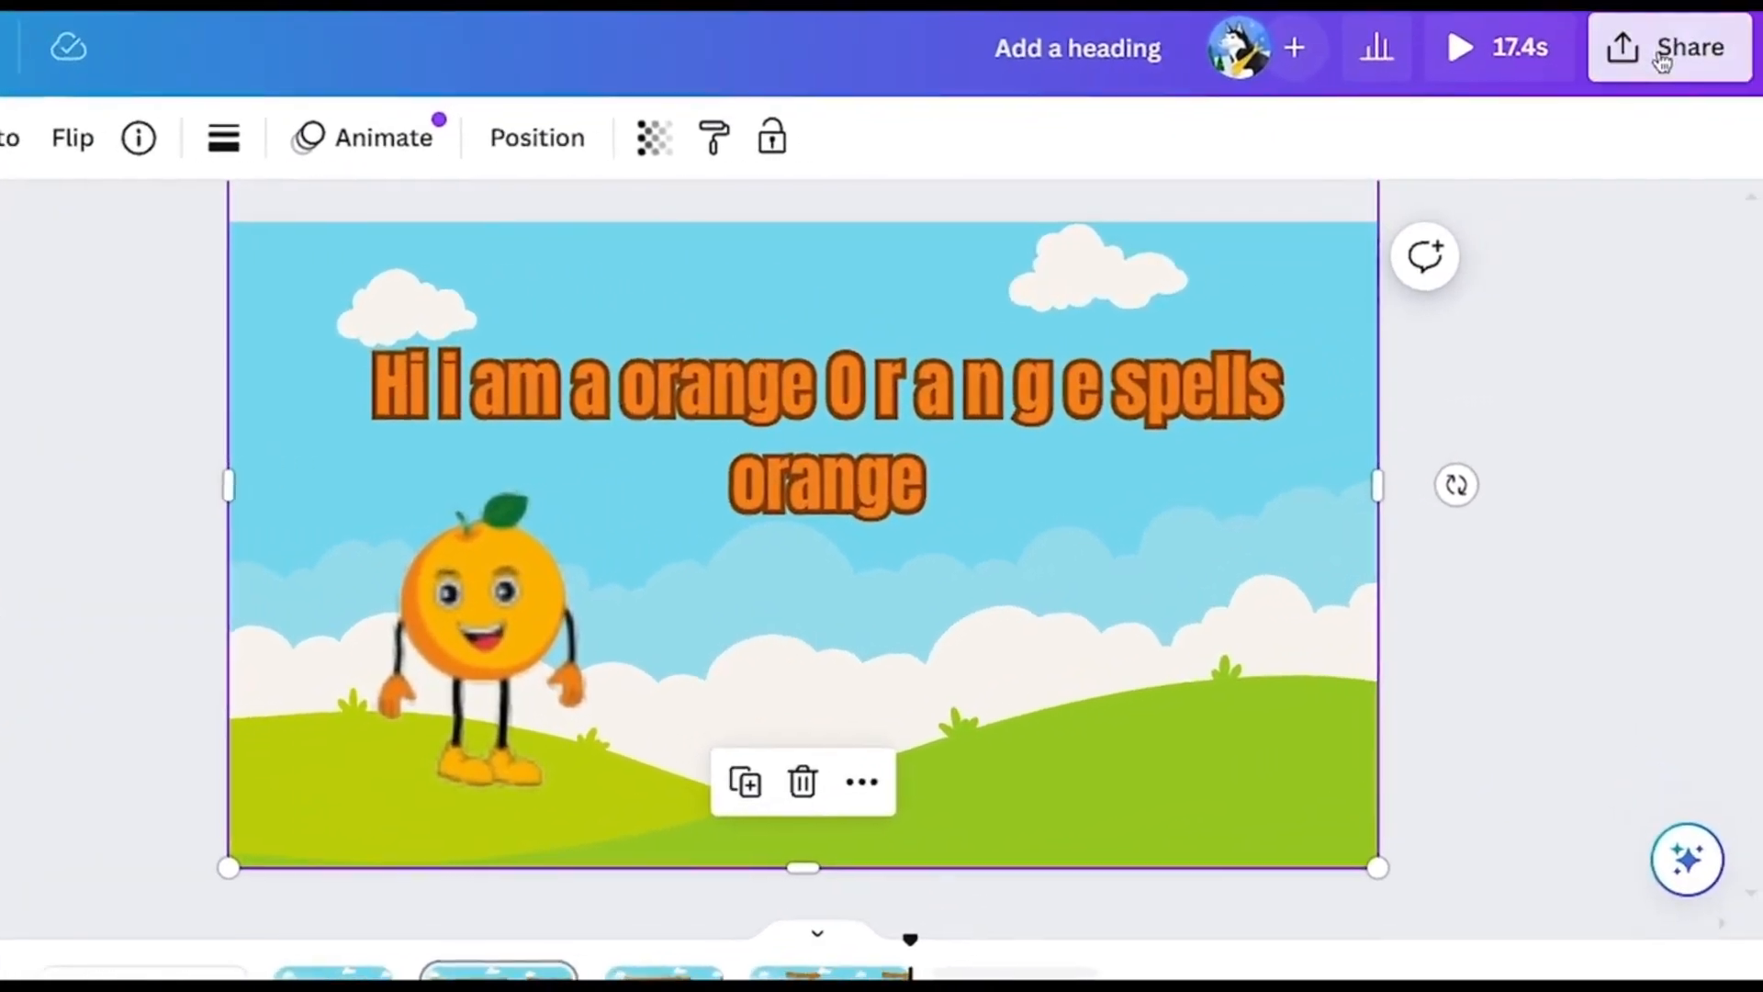
{"action": "left_click", "coordinate": [1720, 63]}
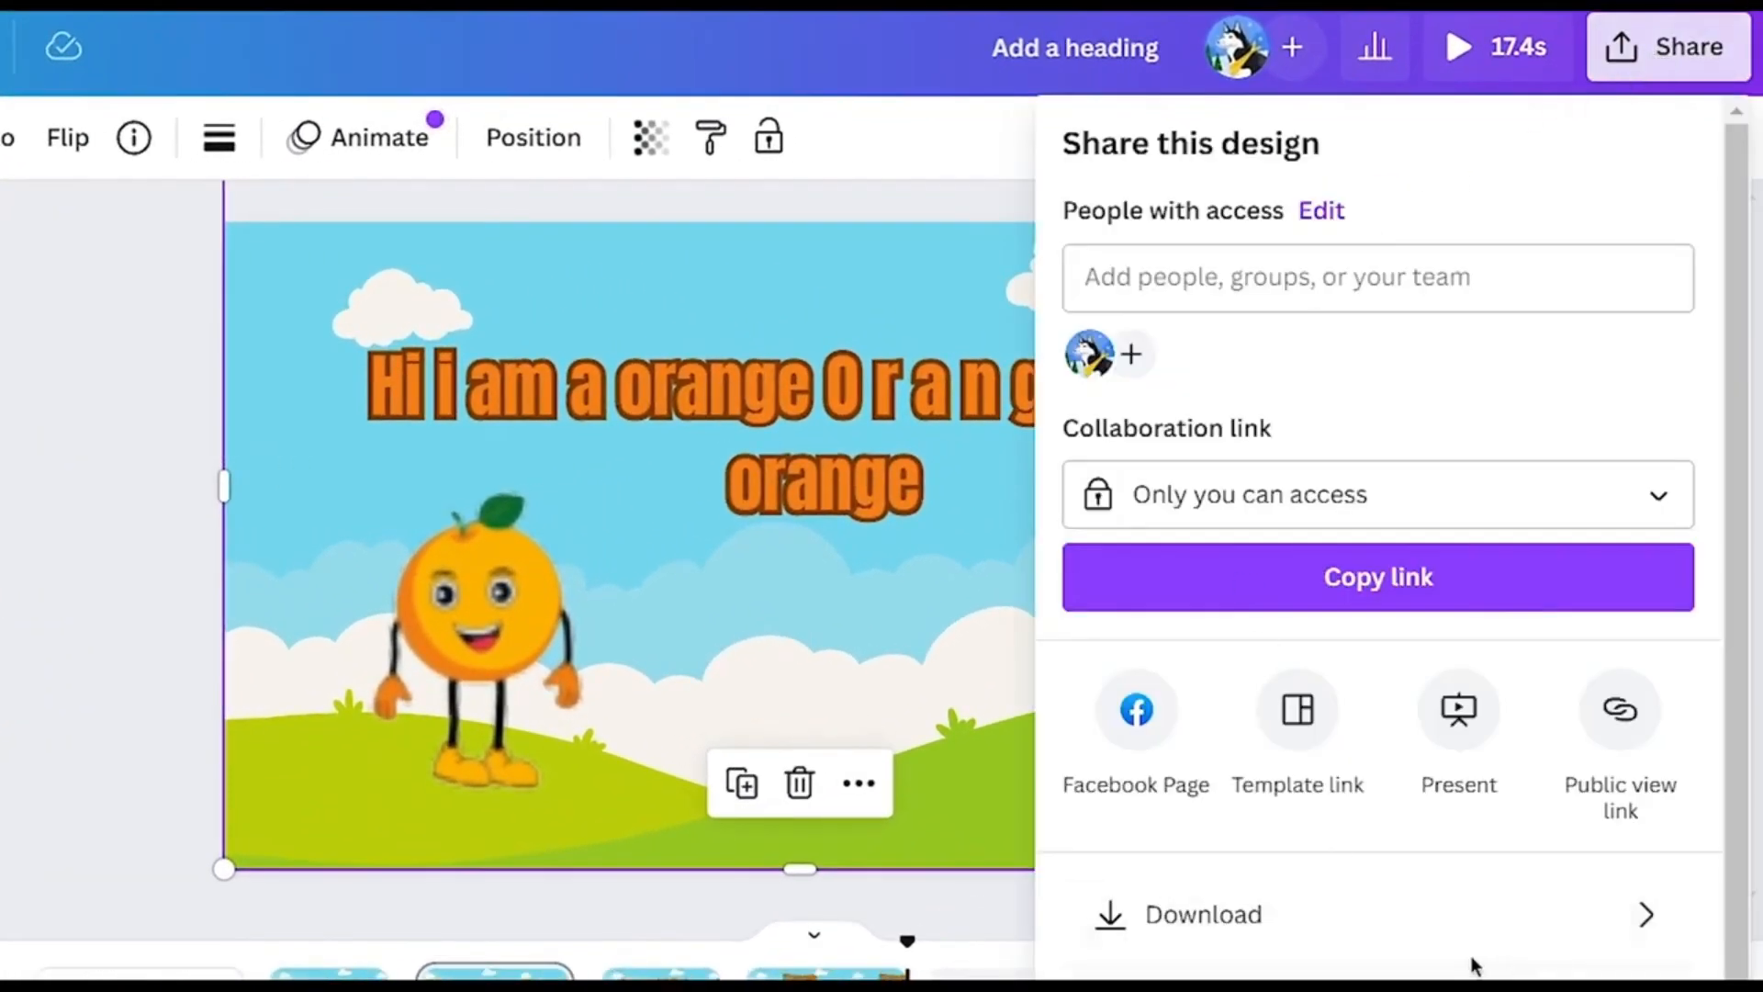
{"action": "left_click", "coordinate": [1281, 913]}
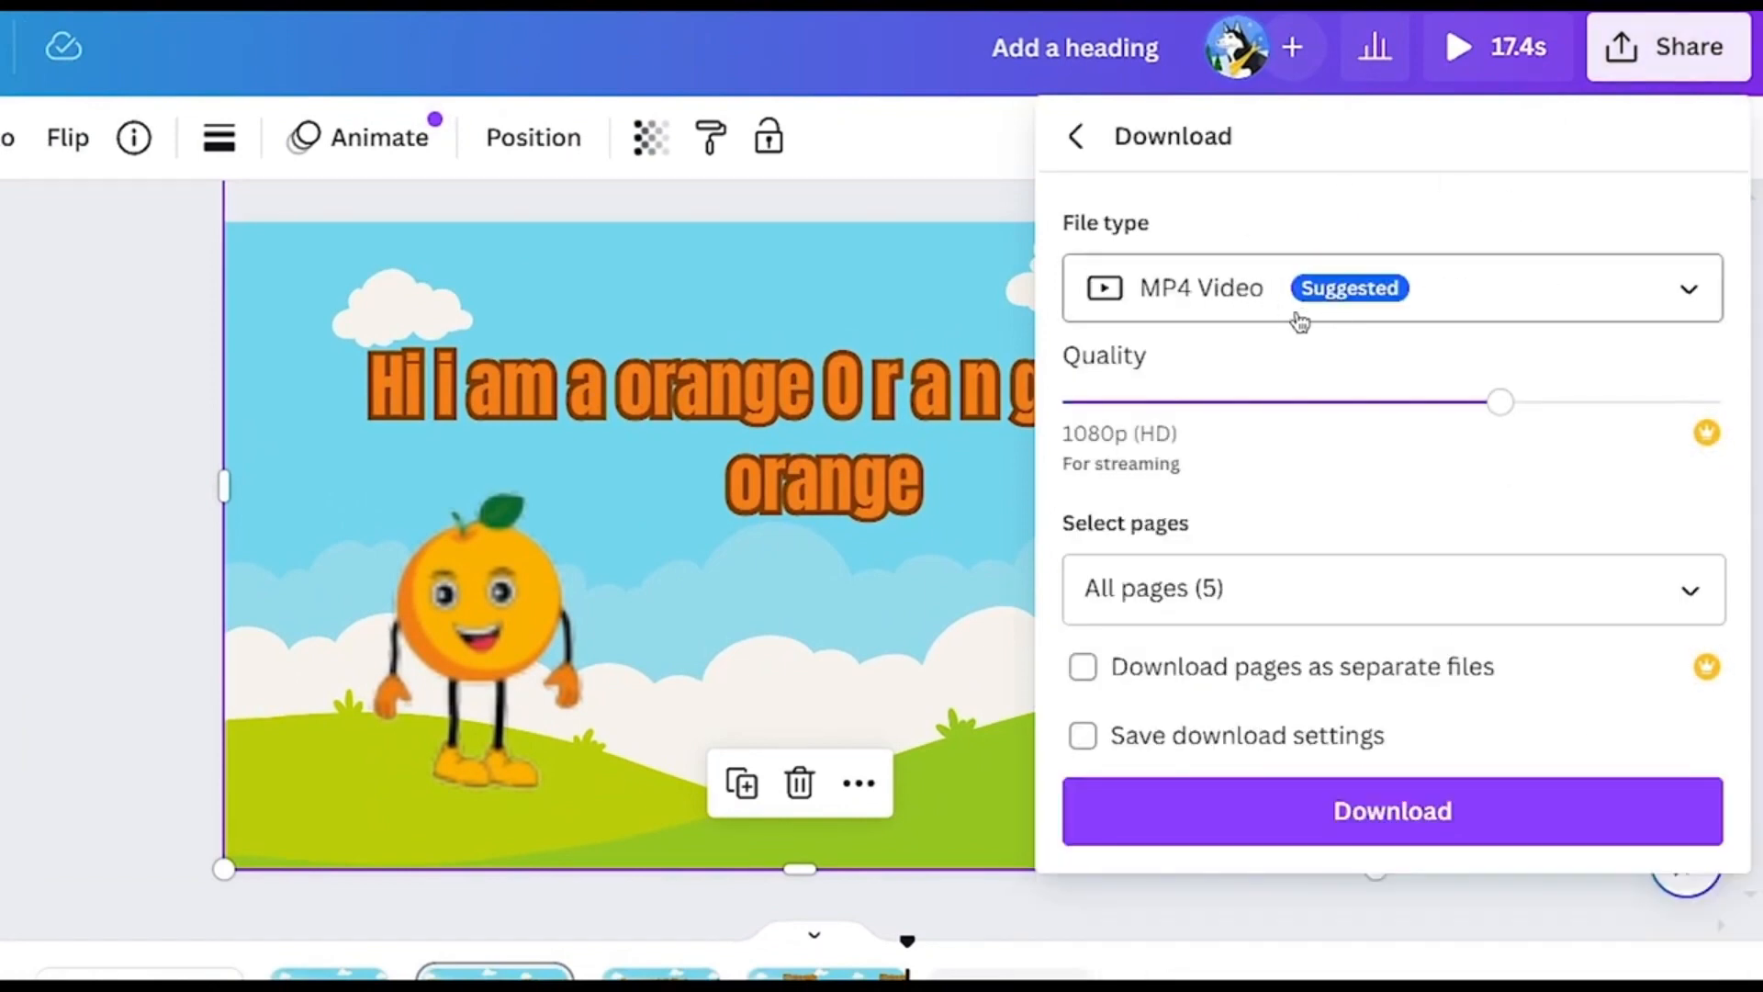
{"action": "left_click", "coordinate": [1389, 812]}
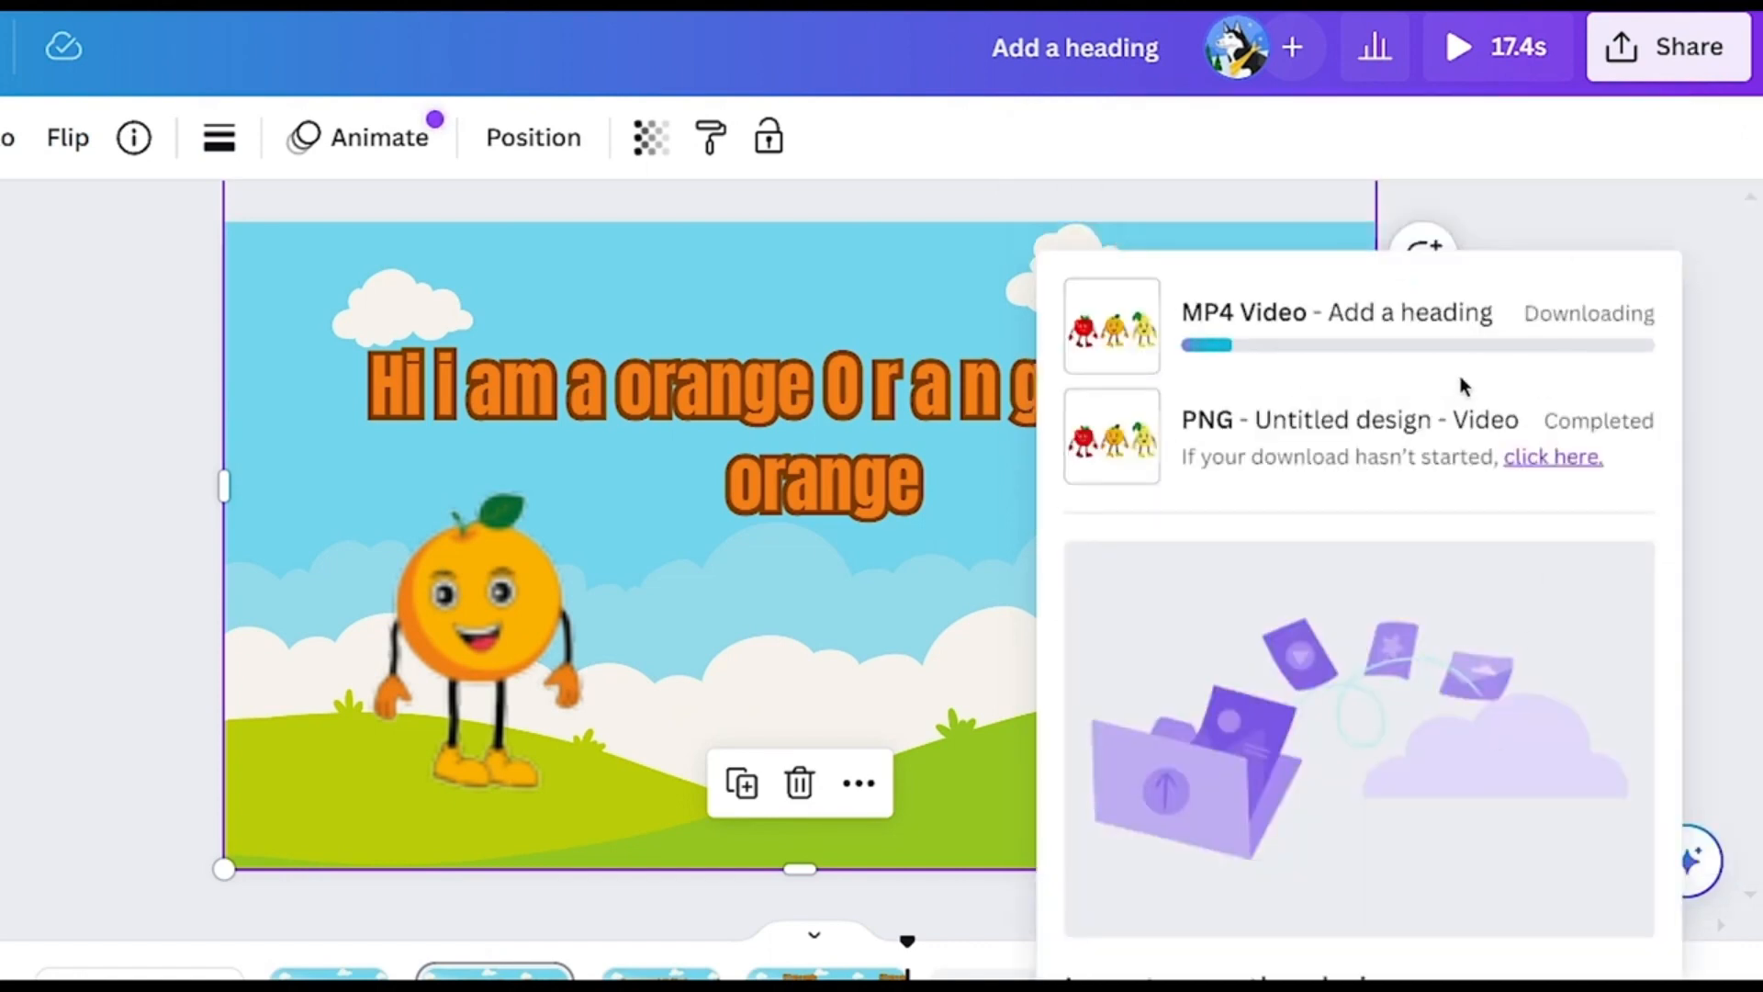